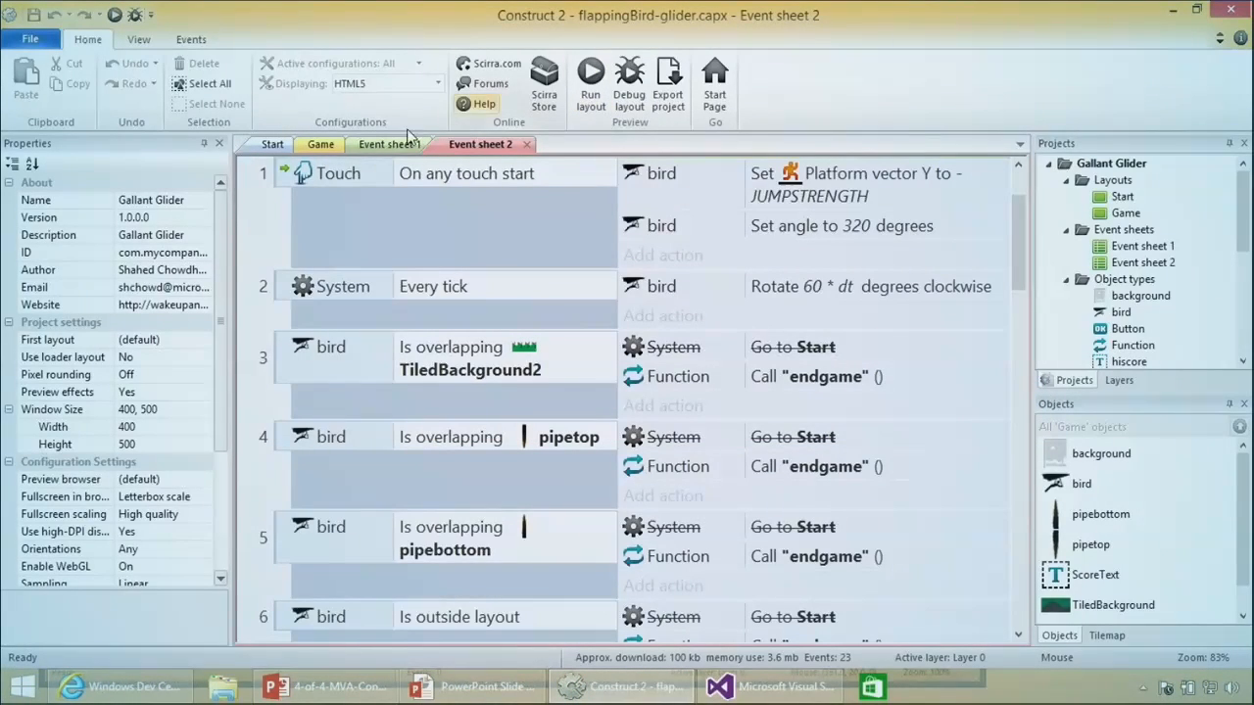
Step: Preview the Game layout in the browser, play a short round, and return to Construct 2
left_click(370, 147)
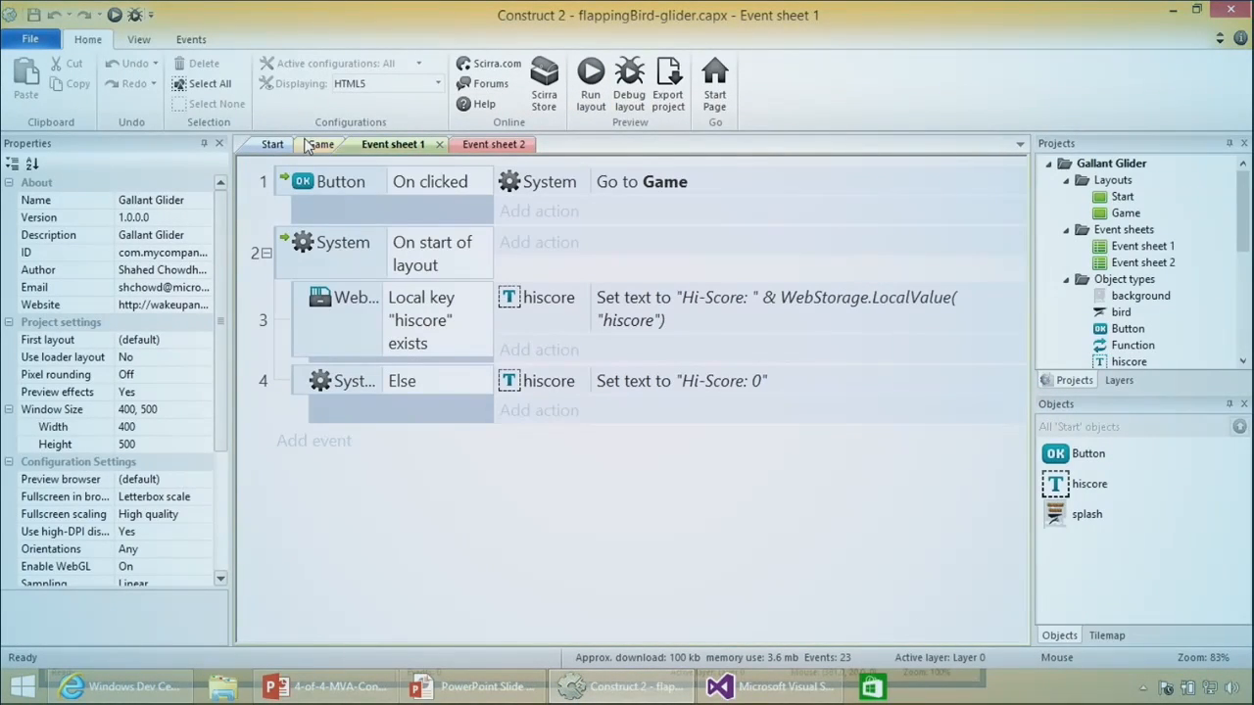
left_click(320, 144)
left_click(591, 83)
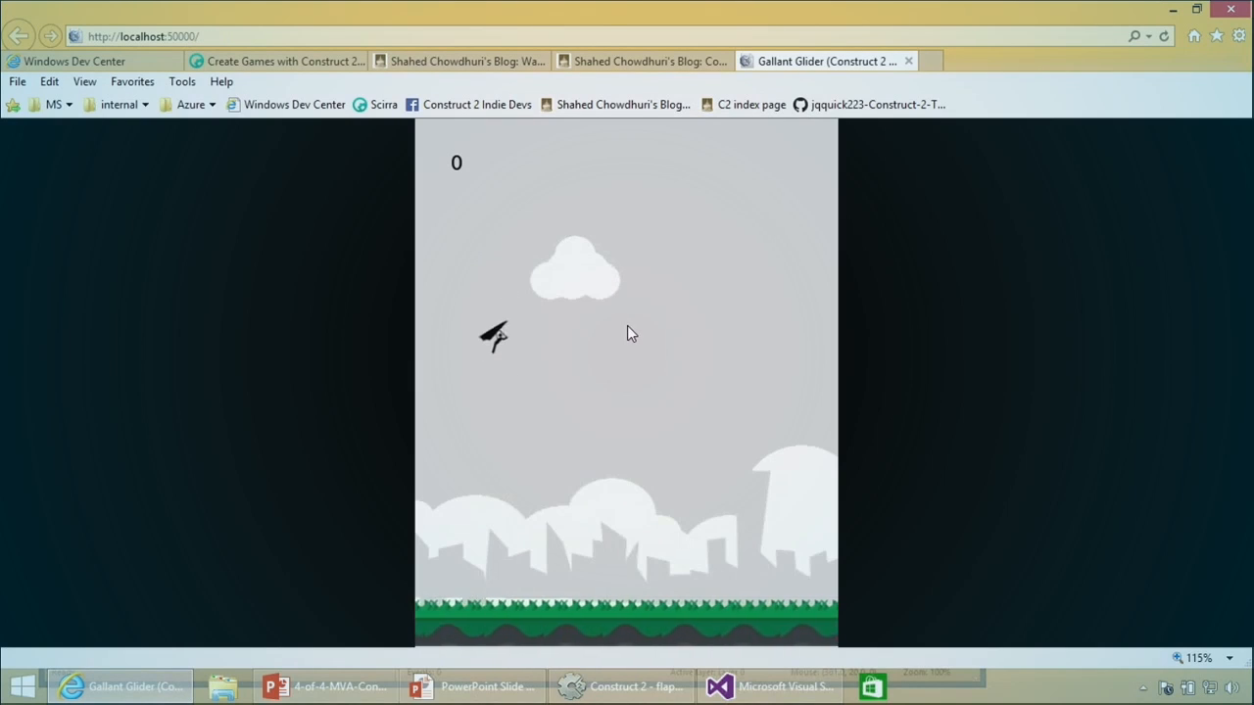
left_click(628, 326)
left_click(627, 327)
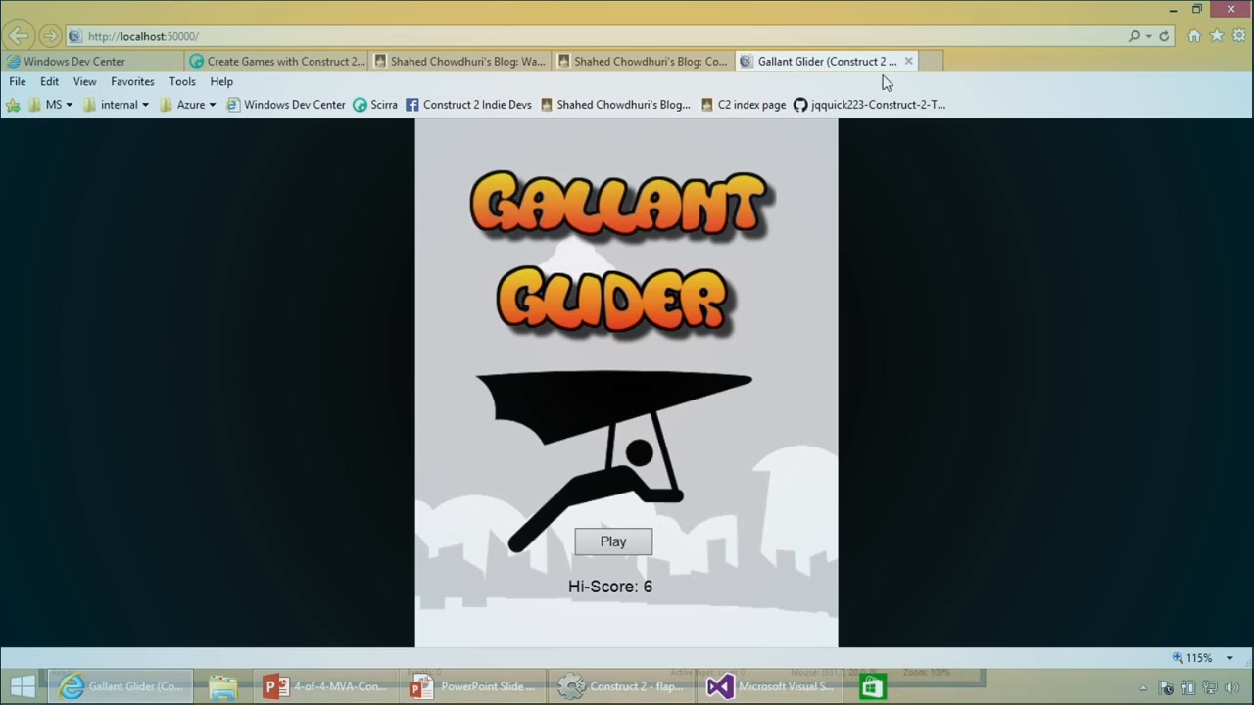
left_click(1173, 9)
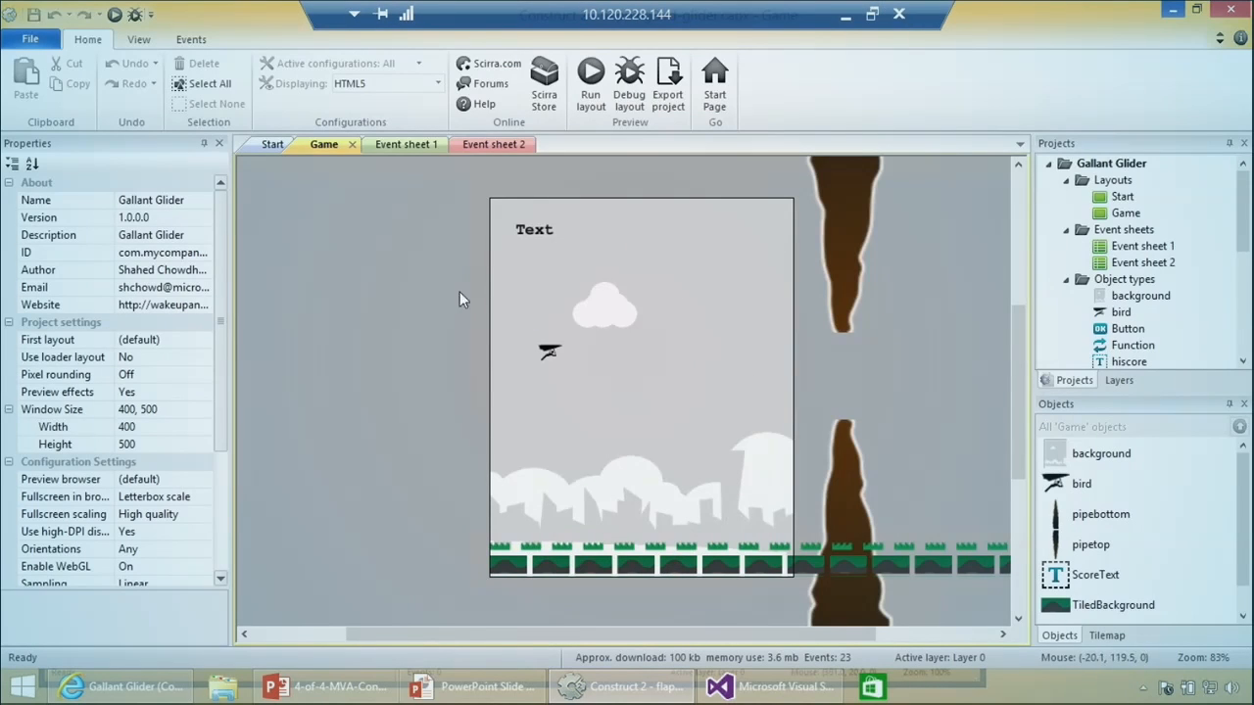
Step: Start exporting the project with HTML5 website as the target platform and proceed to the export options
left_click(670, 88)
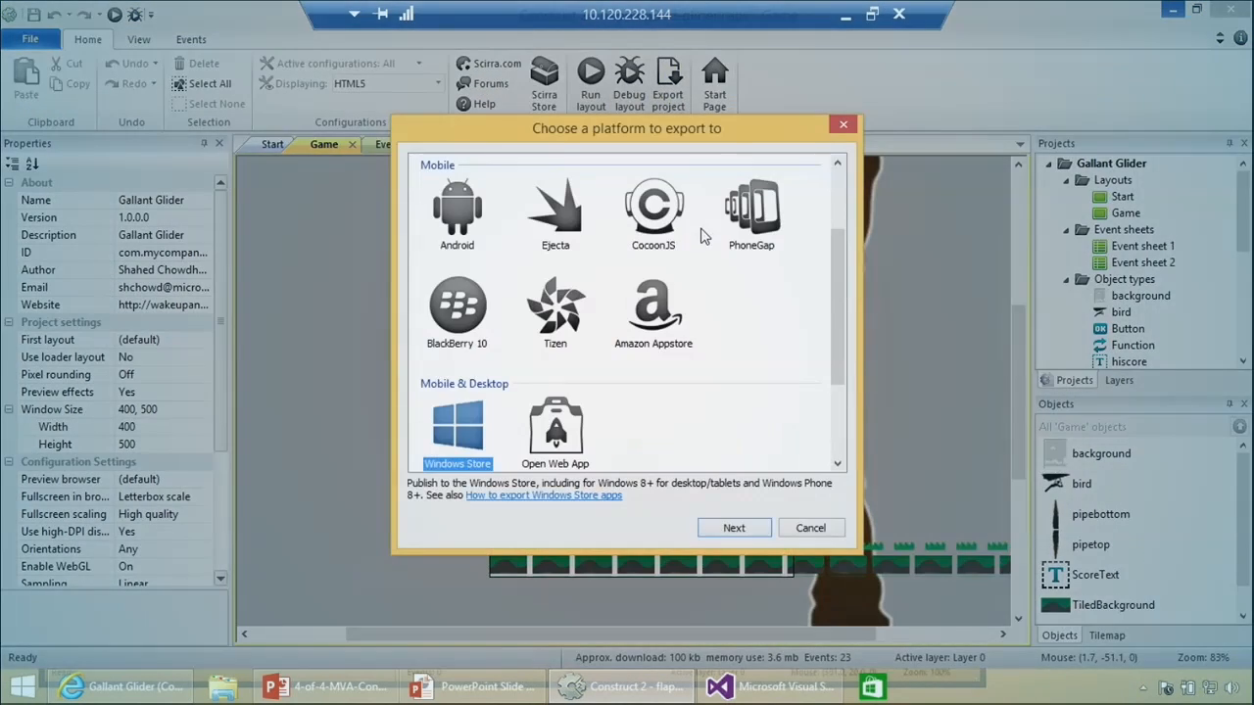
left_click_drag(831, 278, 837, 193)
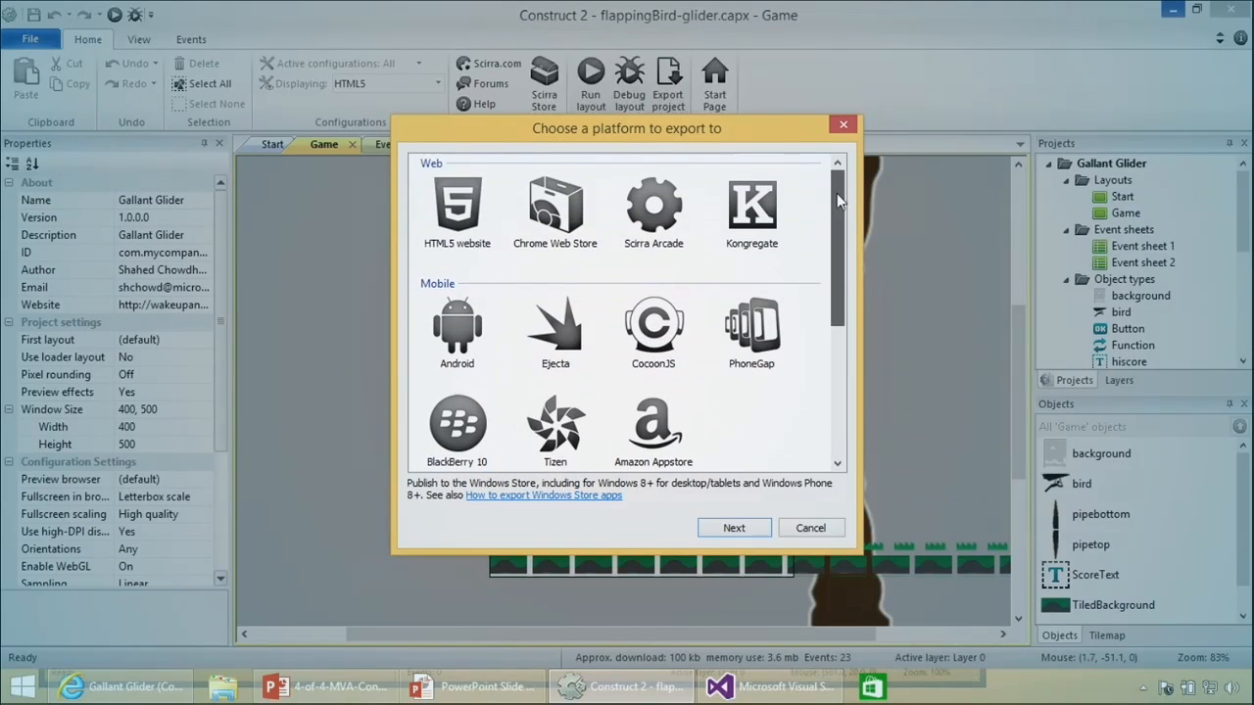
left_click(461, 209)
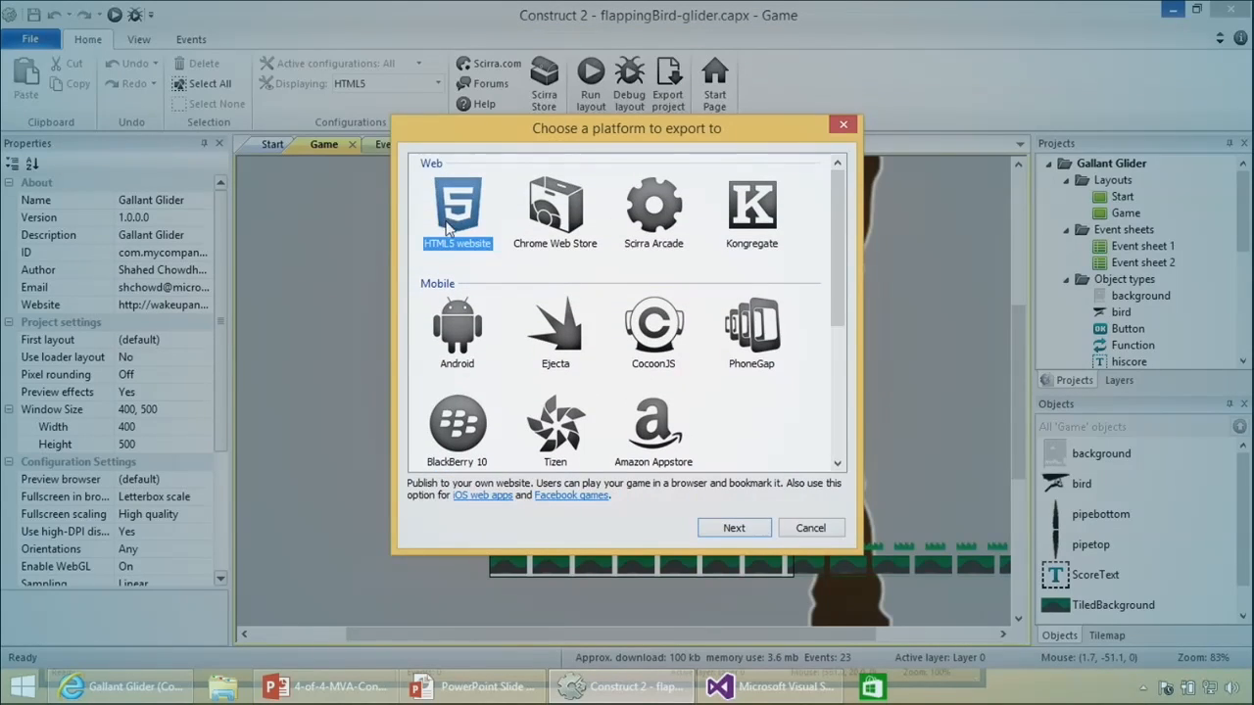
left_click(742, 529)
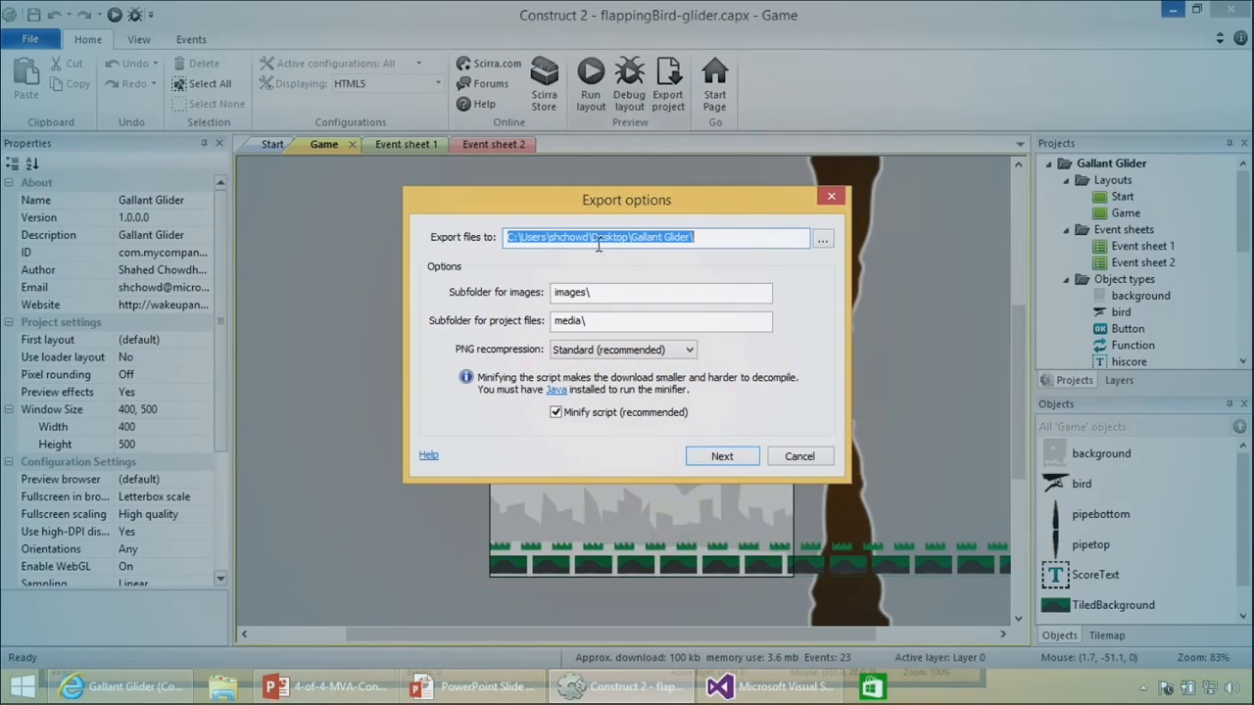
left_click(709, 244)
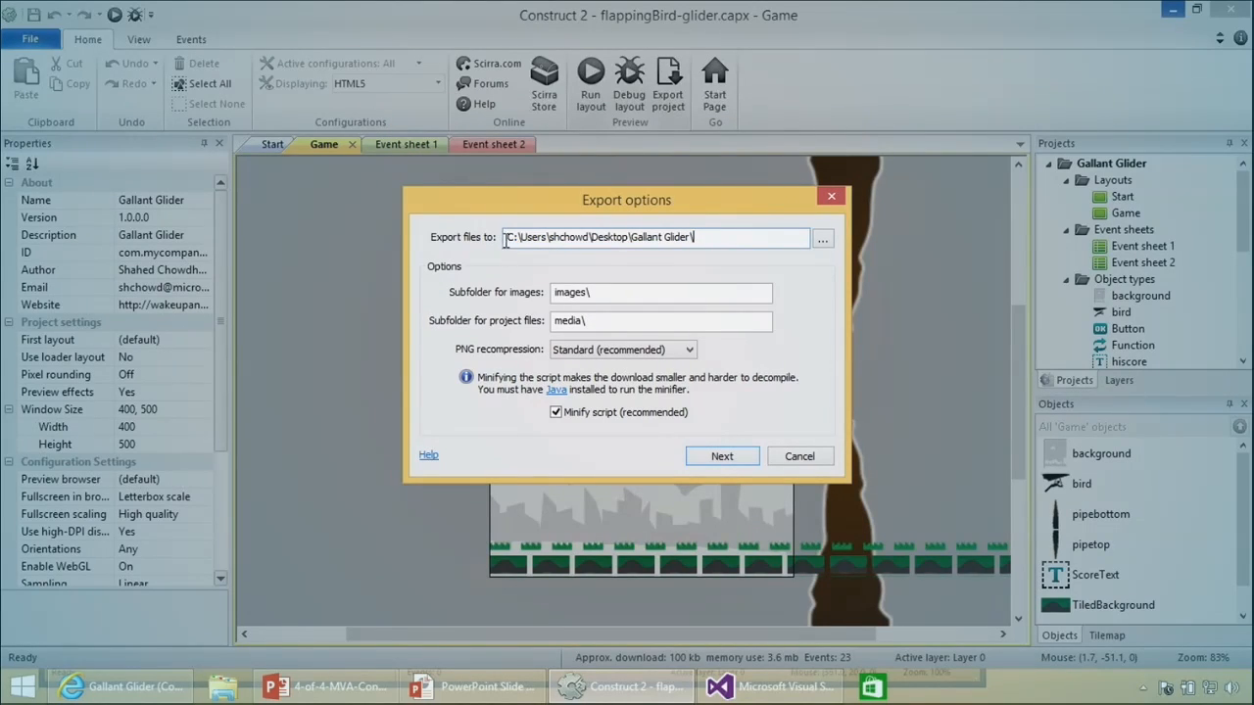
left_click_drag(509, 241, 702, 240)
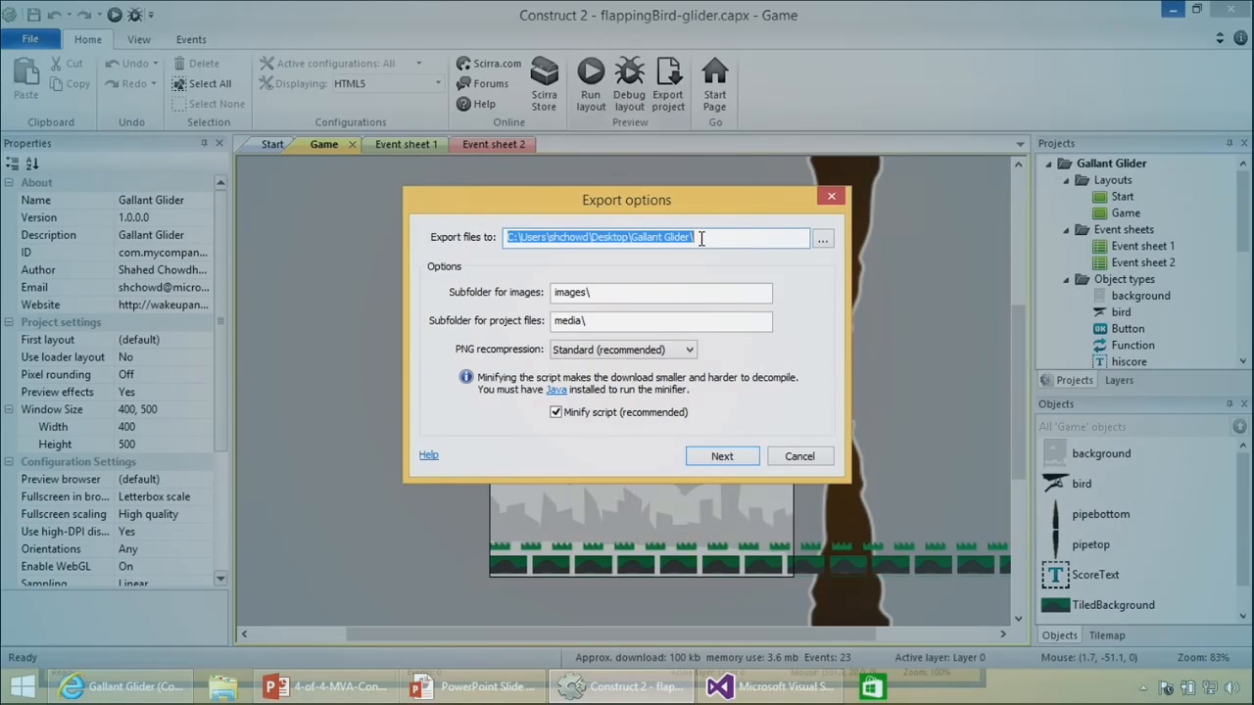
left_click(603, 243)
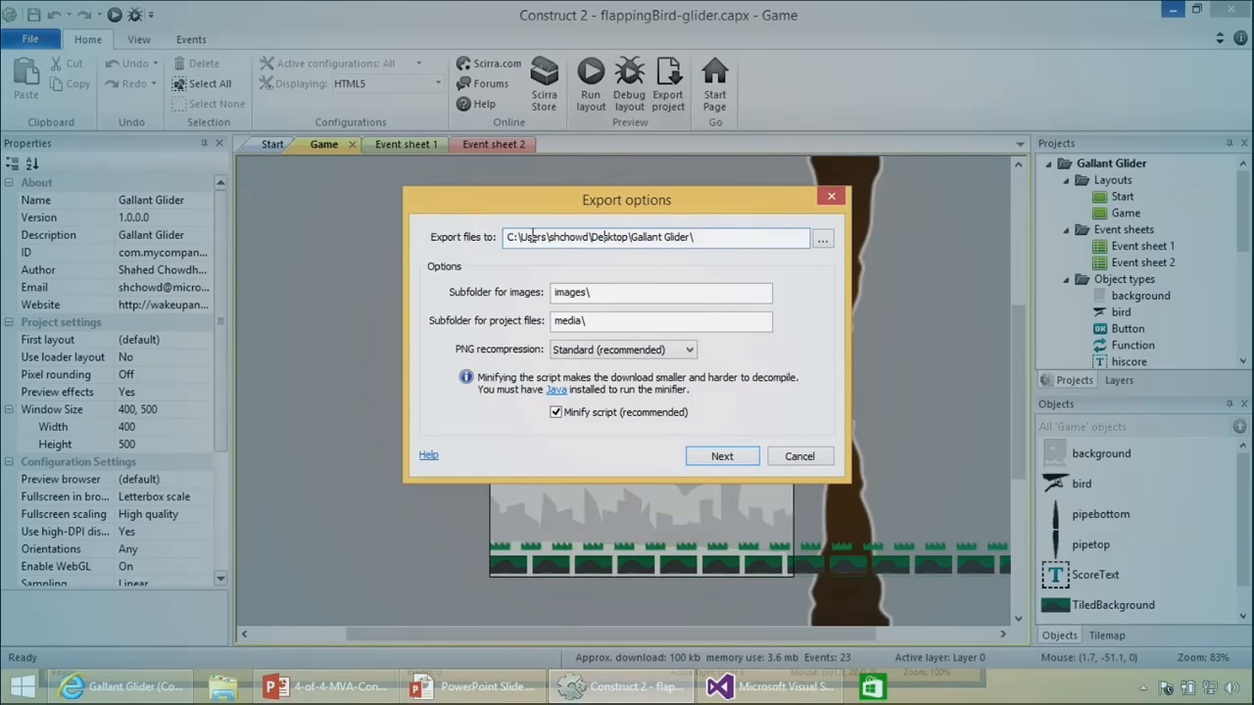
left_click_drag(593, 237, 625, 238)
left_click(642, 237)
left_click_drag(685, 243, 721, 245)
Step: Switch to File Explorer, open the web folder inside the pinned glider folder, and copy its full path
right_click(223, 688)
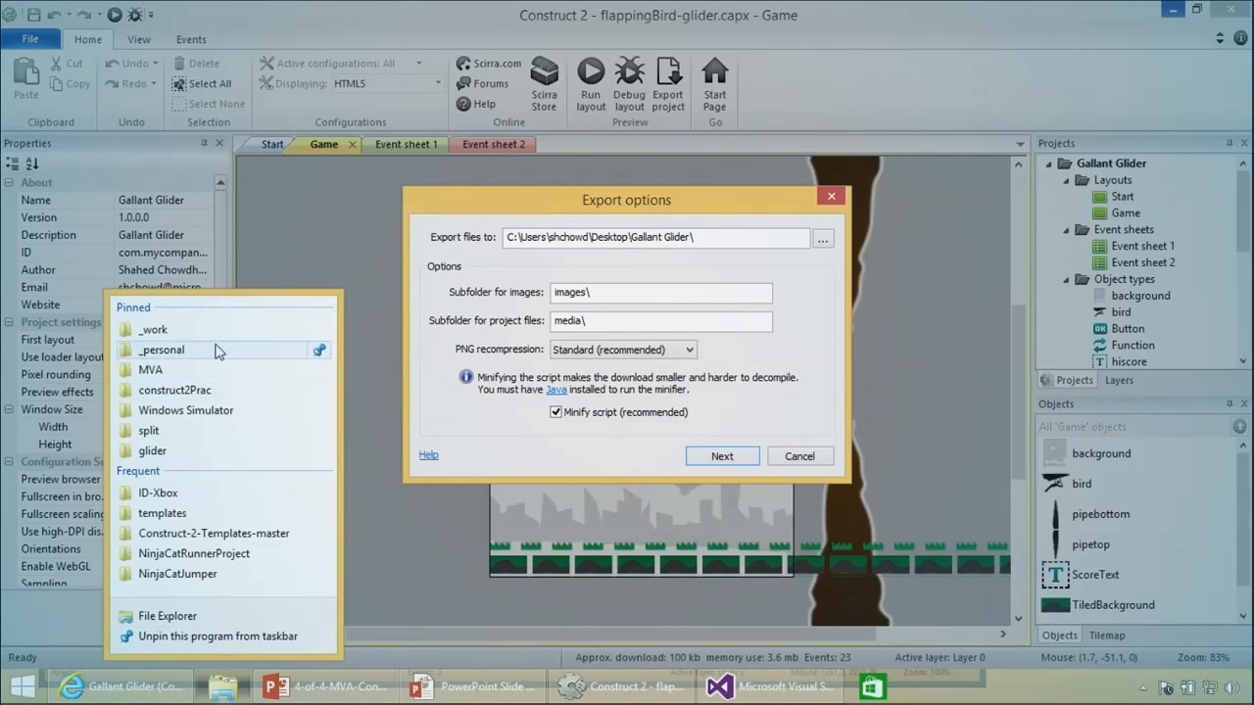
left_click(205, 451)
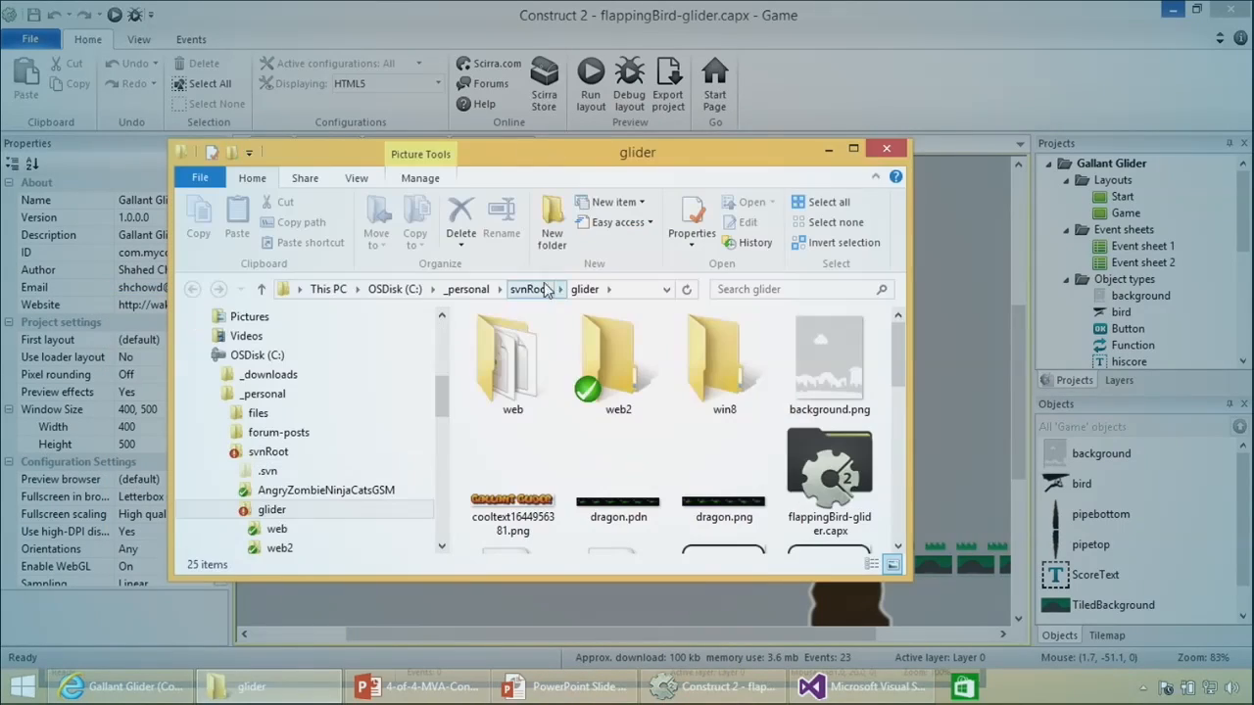
left_click(512, 360)
double_click(512, 361)
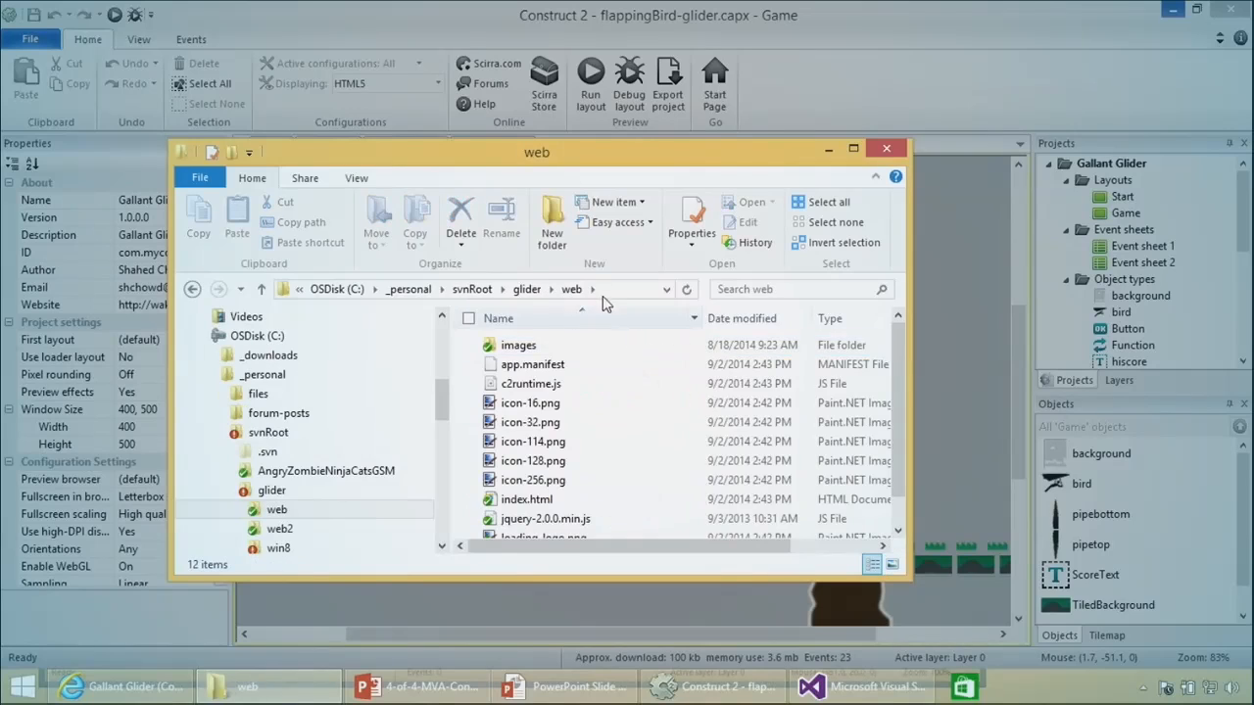
left_click(617, 290)
key("ctrl+c")
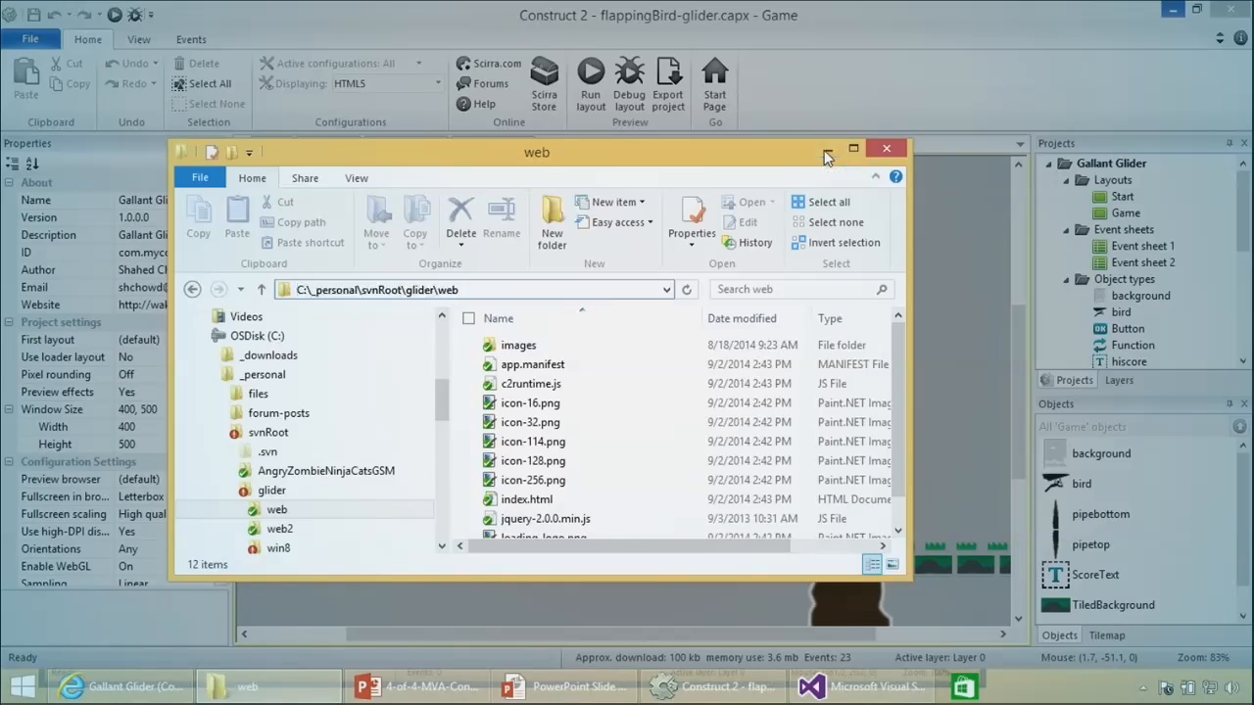
left_click(826, 150)
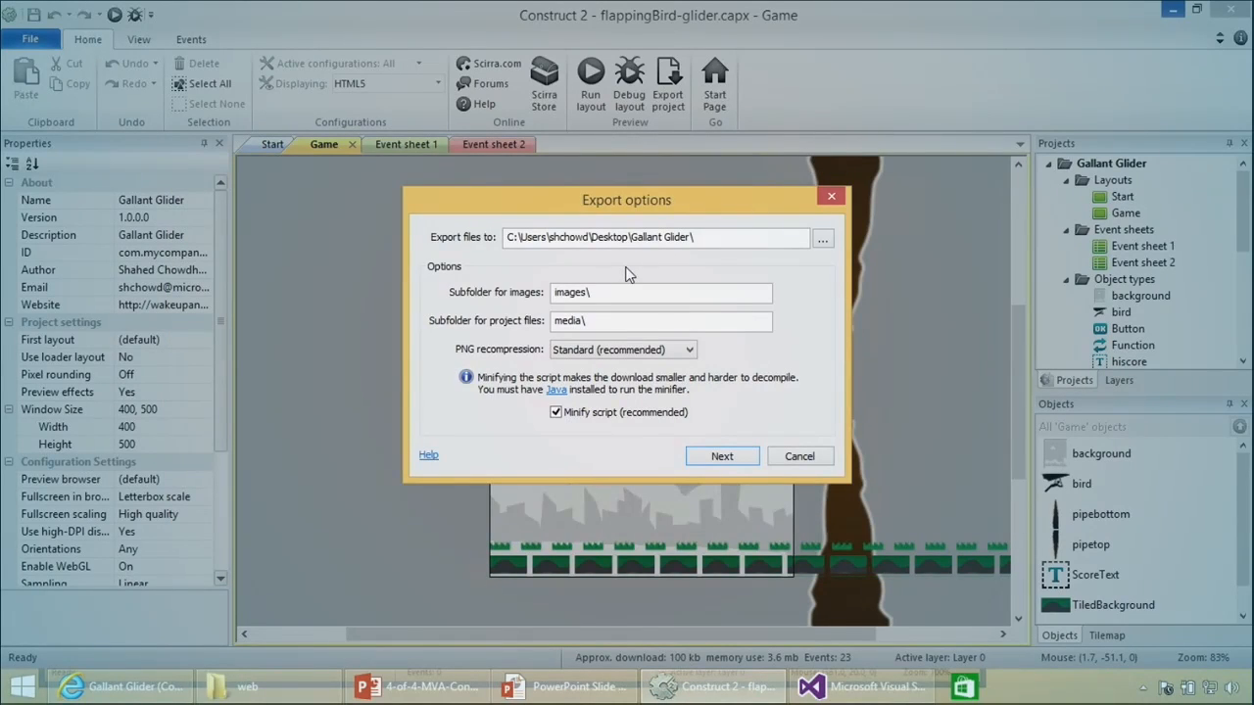
Step: Set the export destination to C:\_personal\svnRoot\glider\web
left_click_drag(720, 237, 510, 237)
left_click_drag(731, 234, 475, 255)
key("ctrl+v")
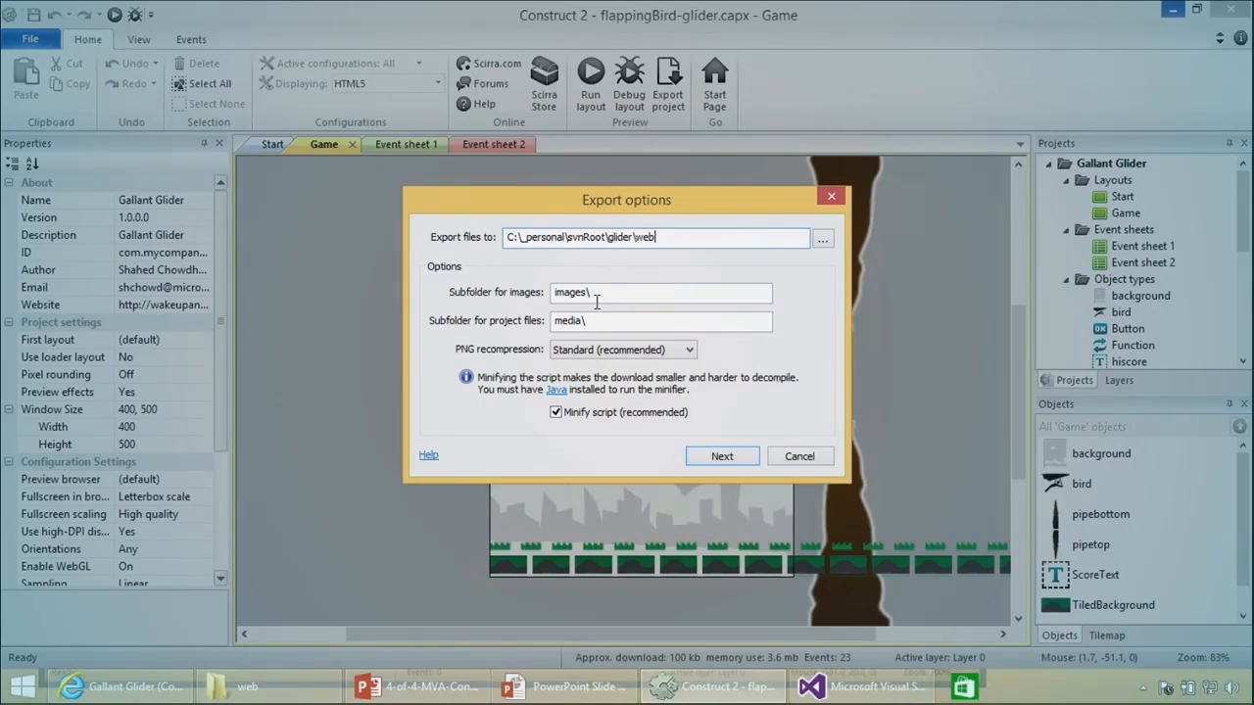
Step: Review the PNG recompression choices, keep Standard with script minification, and export the project using the Normal style template
left_click_drag(601, 294, 551, 309)
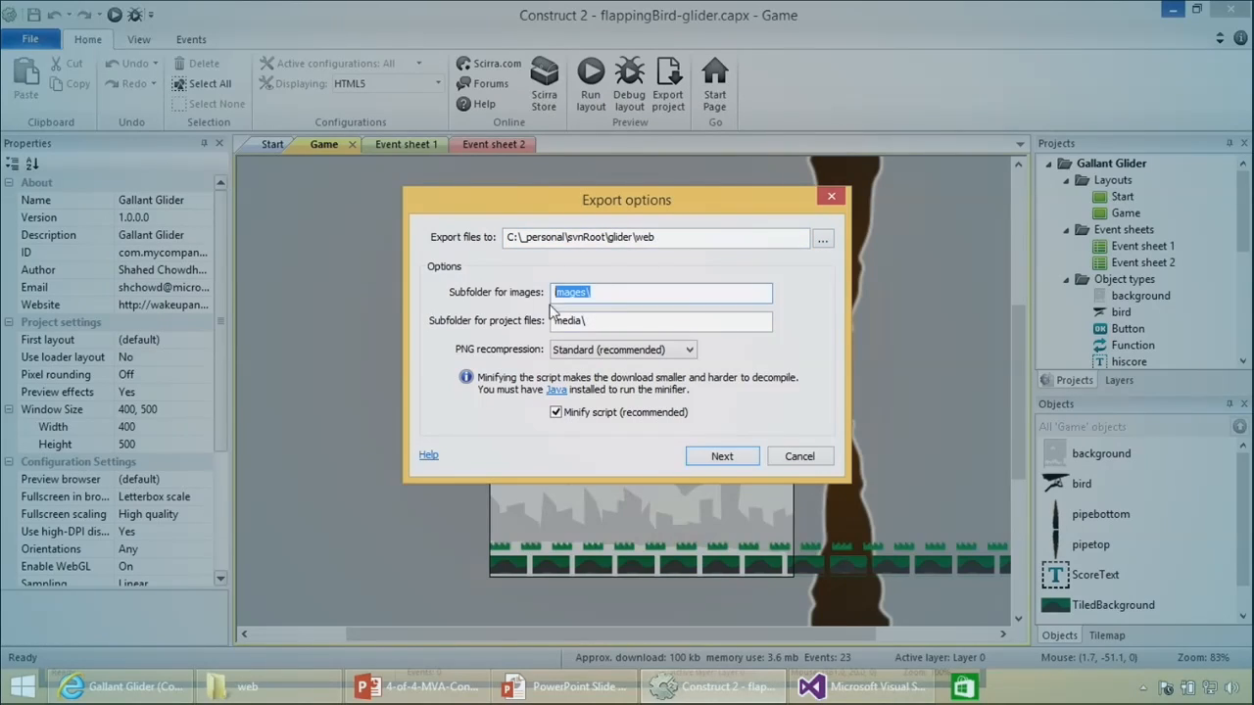
left_click(583, 355)
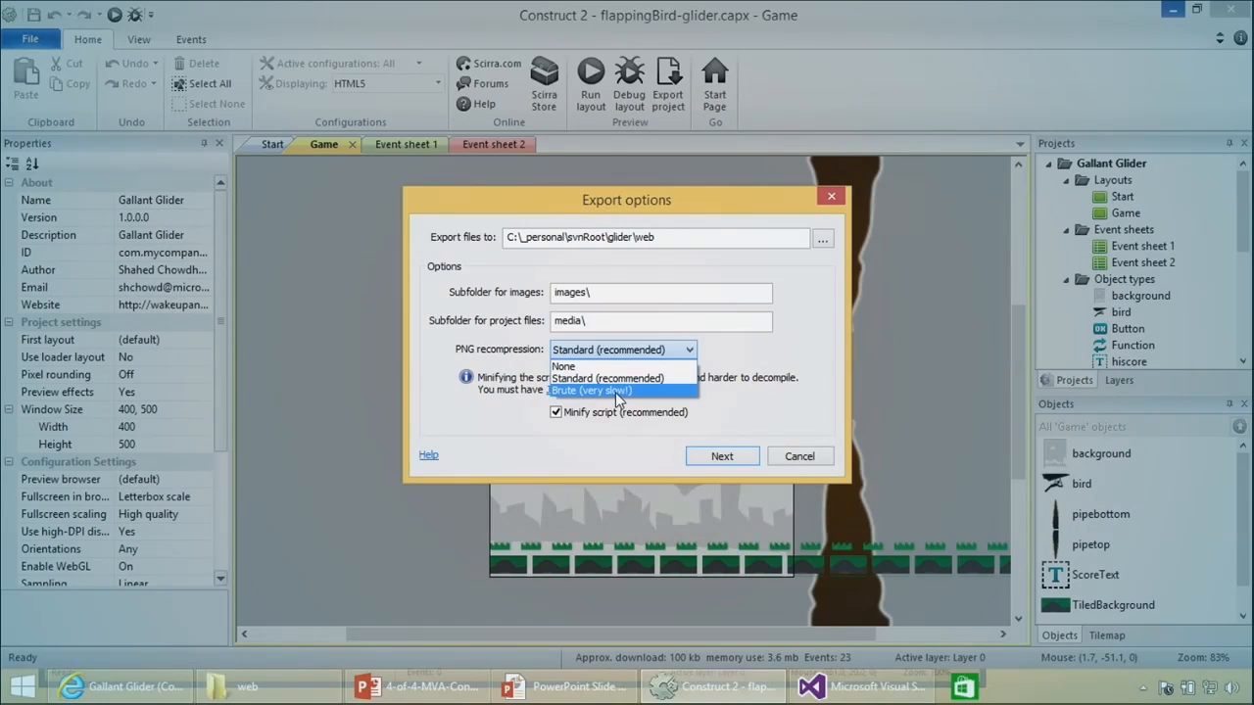
left_click(751, 354)
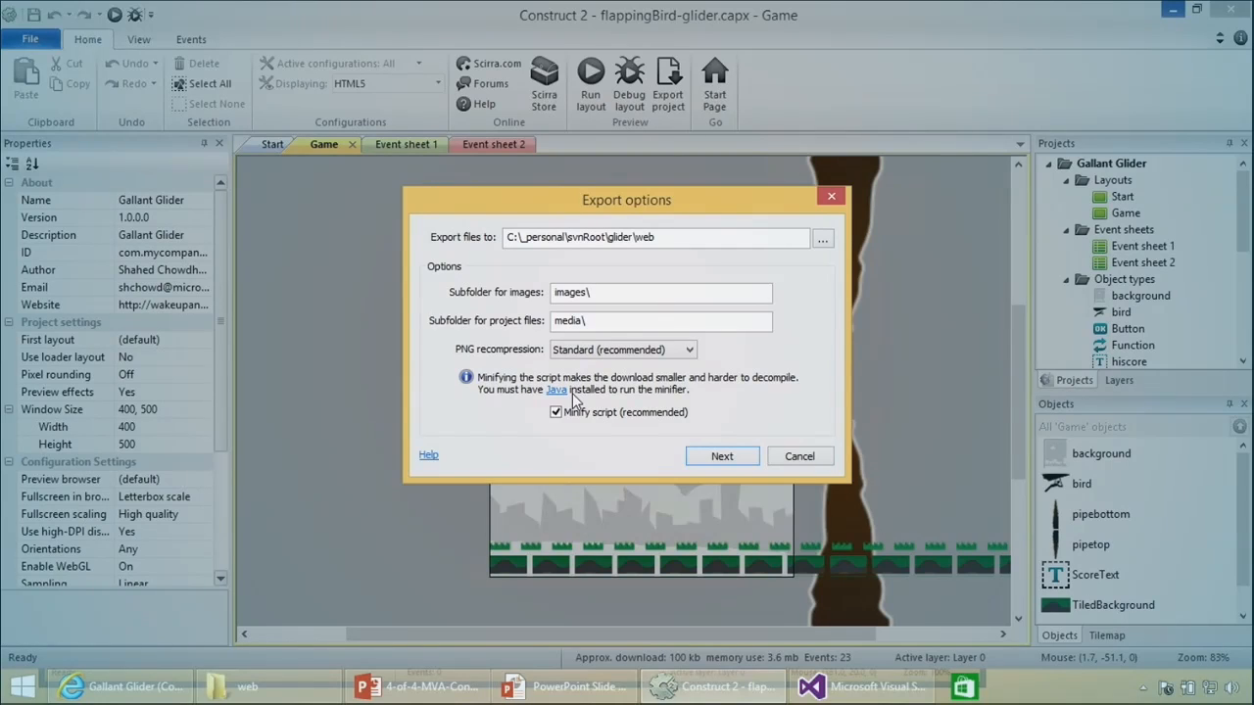
left_click(720, 455)
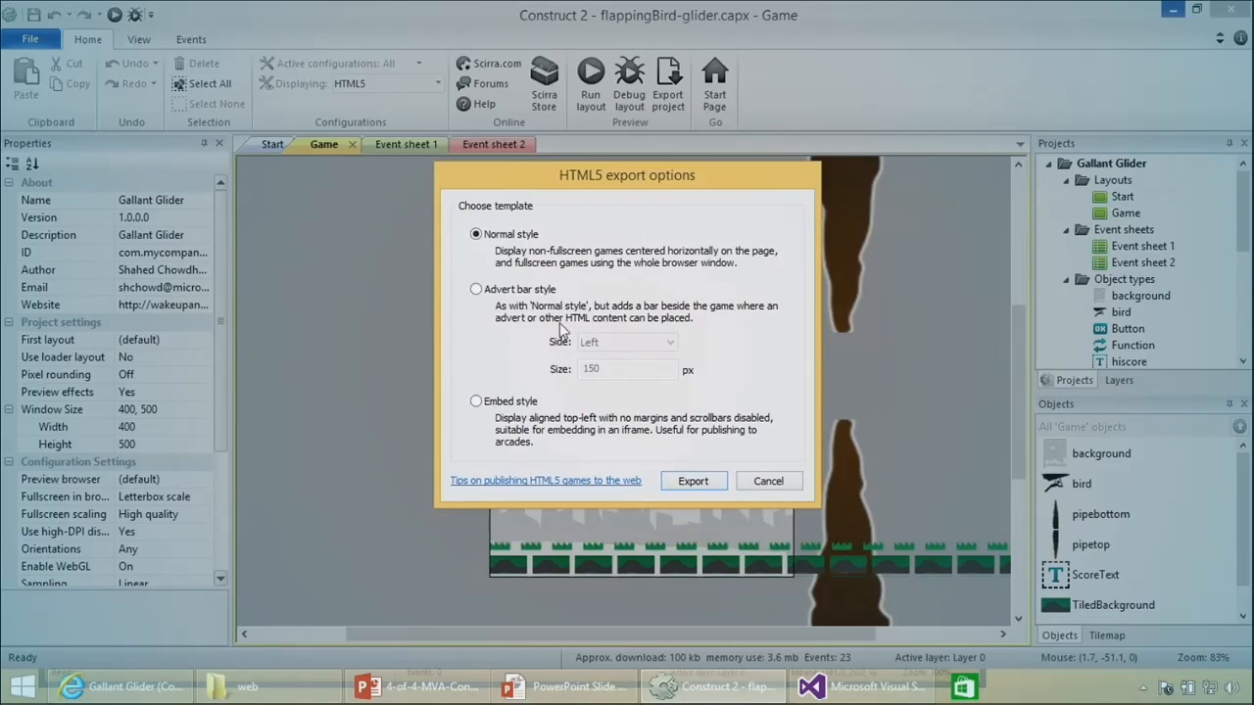
left_click(693, 481)
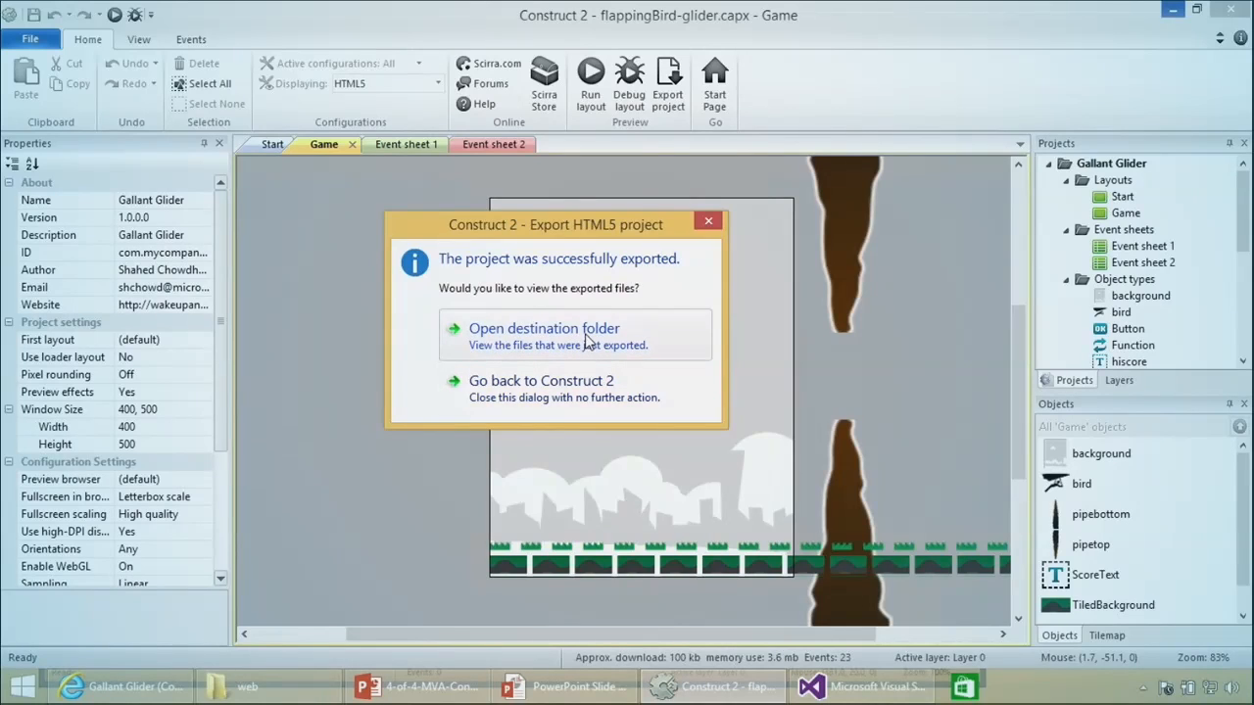
Step: Open the export destination folder, examine the generated files and the images subfolder, and select everything in the web folder
left_click(588, 338)
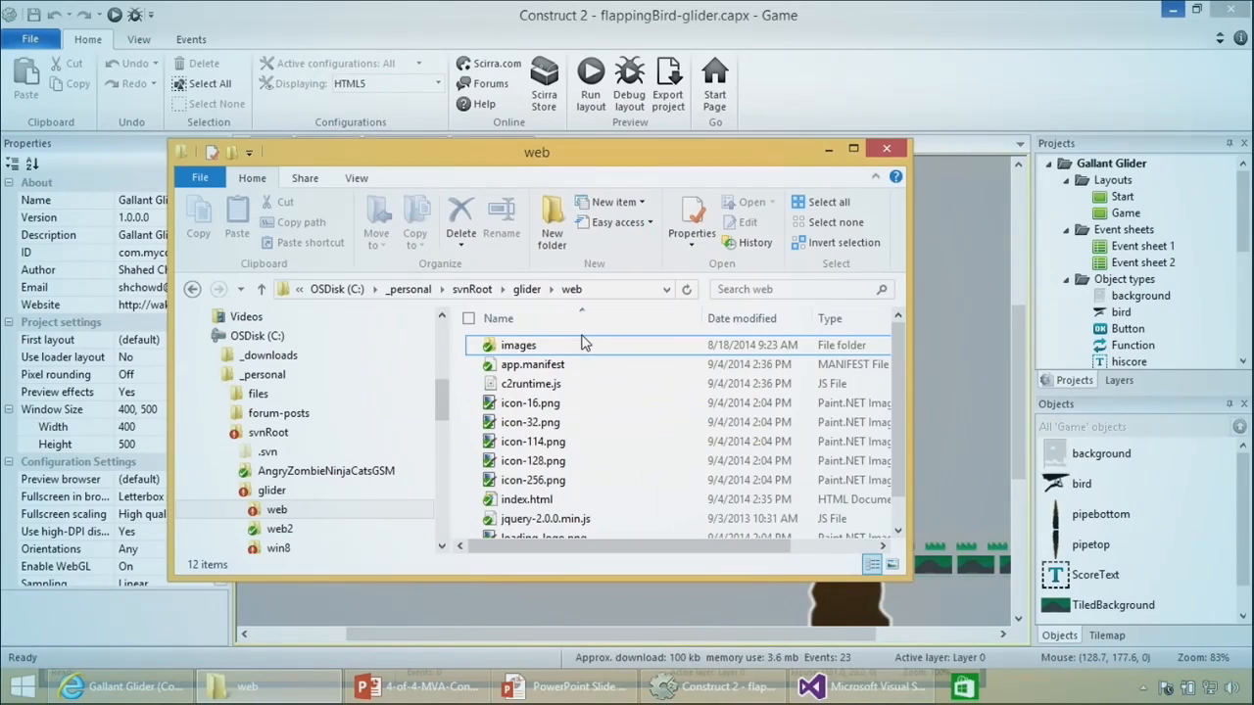
left_click_drag(903, 574, 958, 623)
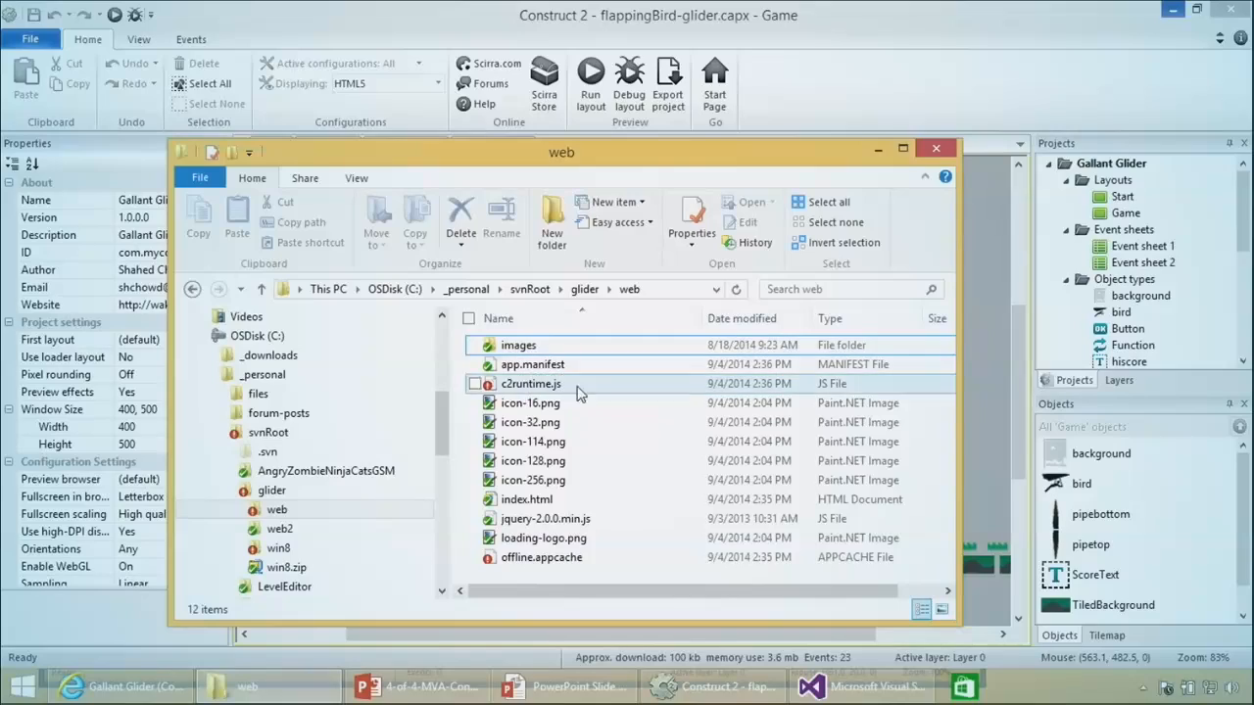
left_click(880, 147)
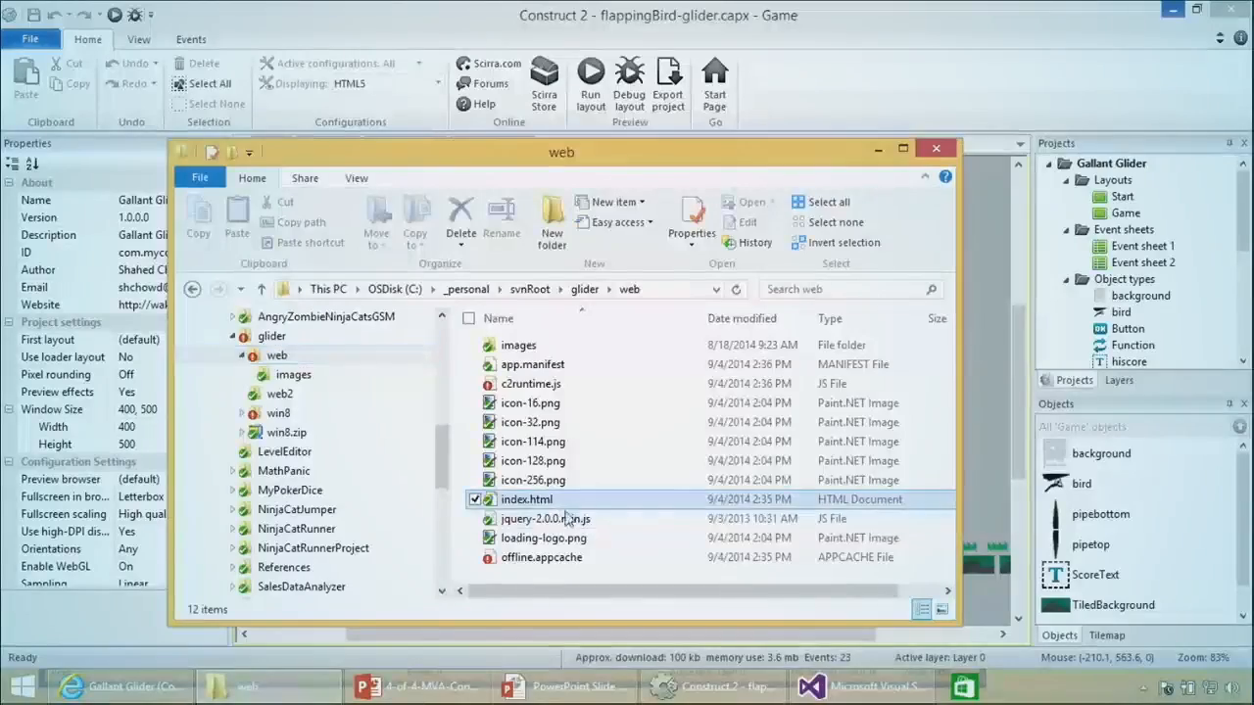
left_click(524, 503)
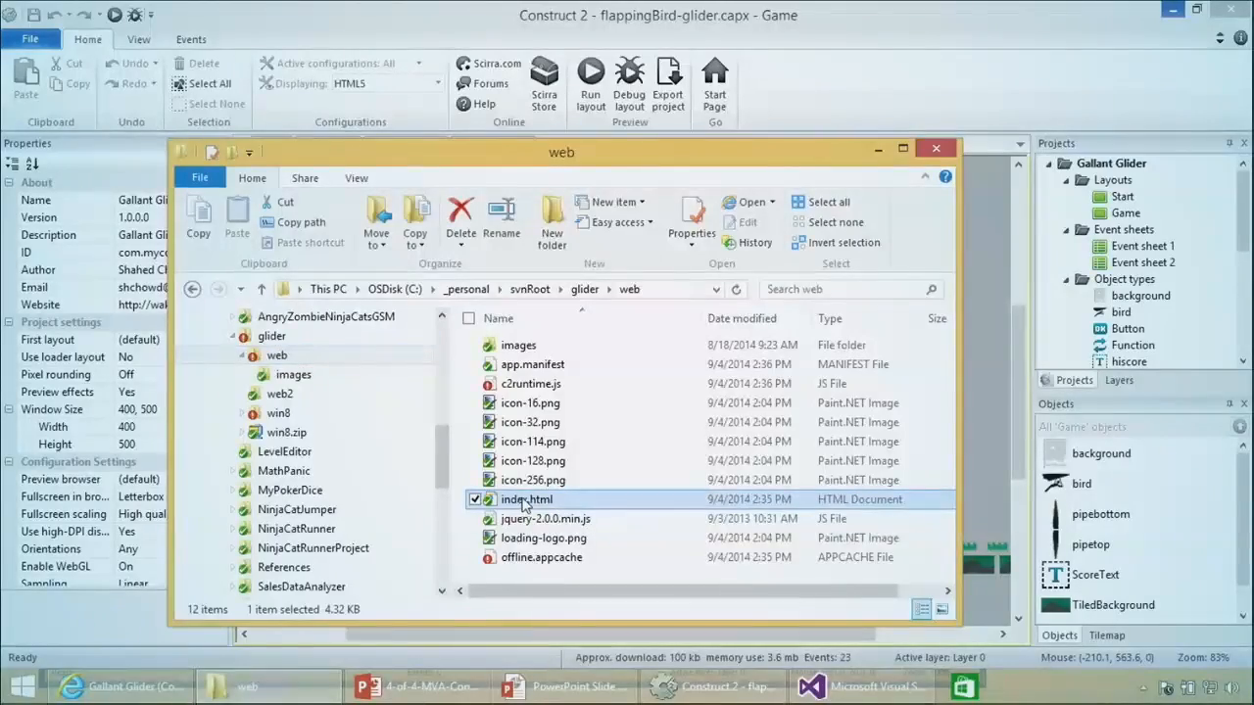
scroll(571, 508, "up", 2, "ctrl")
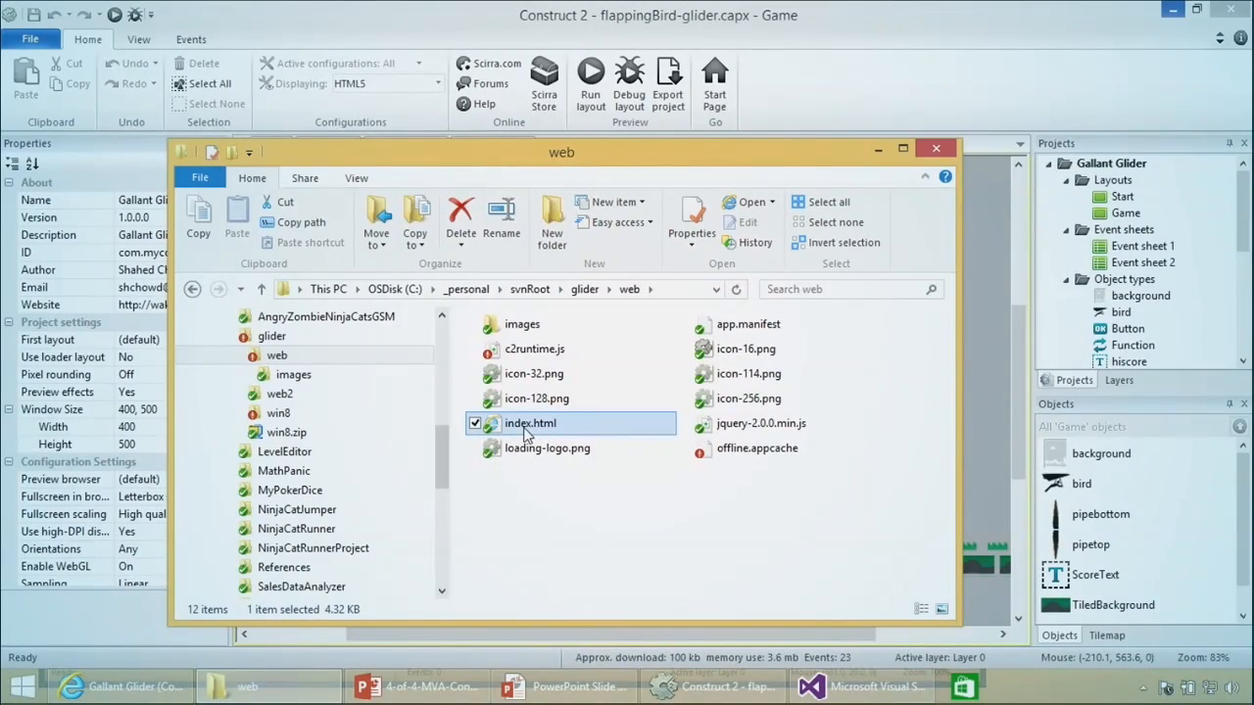
double_click(522, 327)
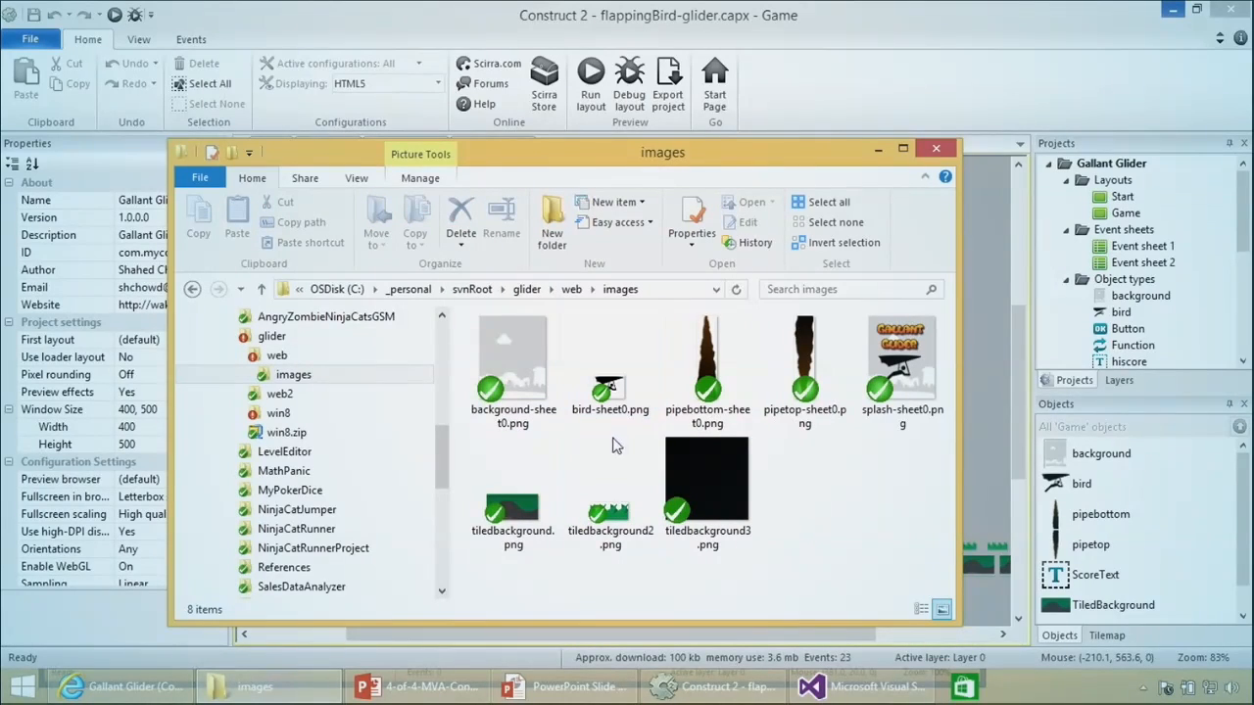
key("alt+Up")
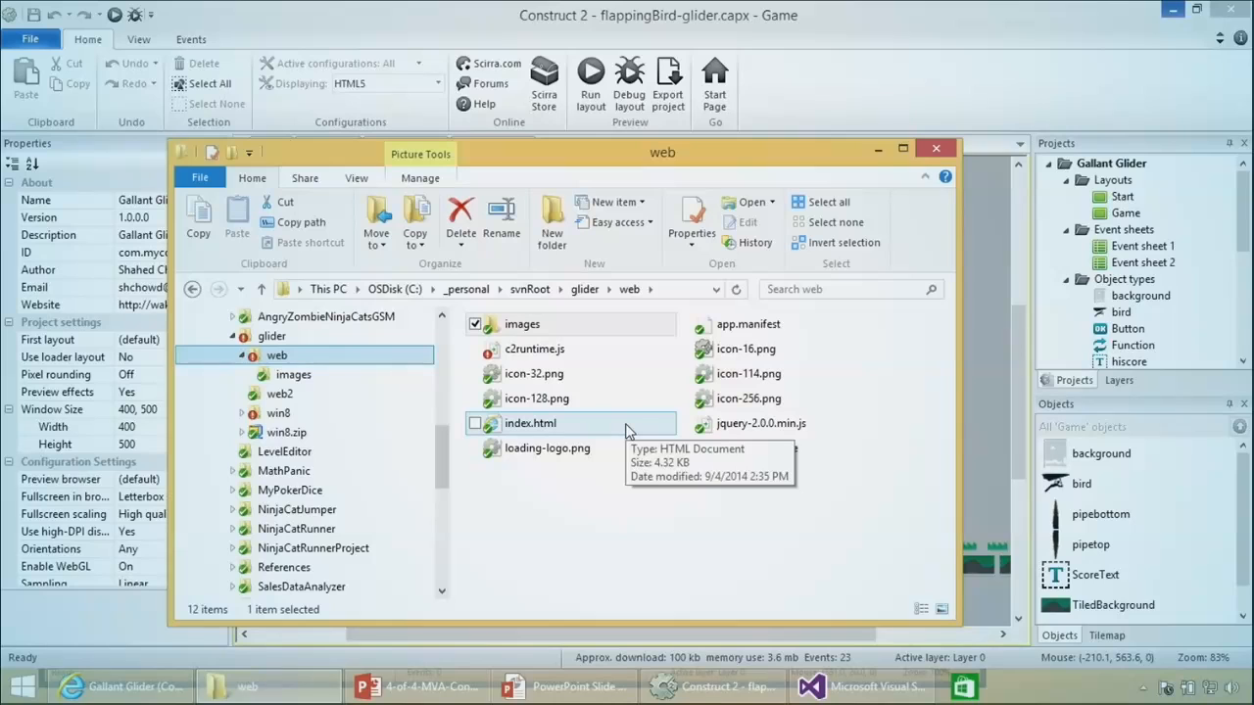
left_click_drag(801, 508, 494, 315)
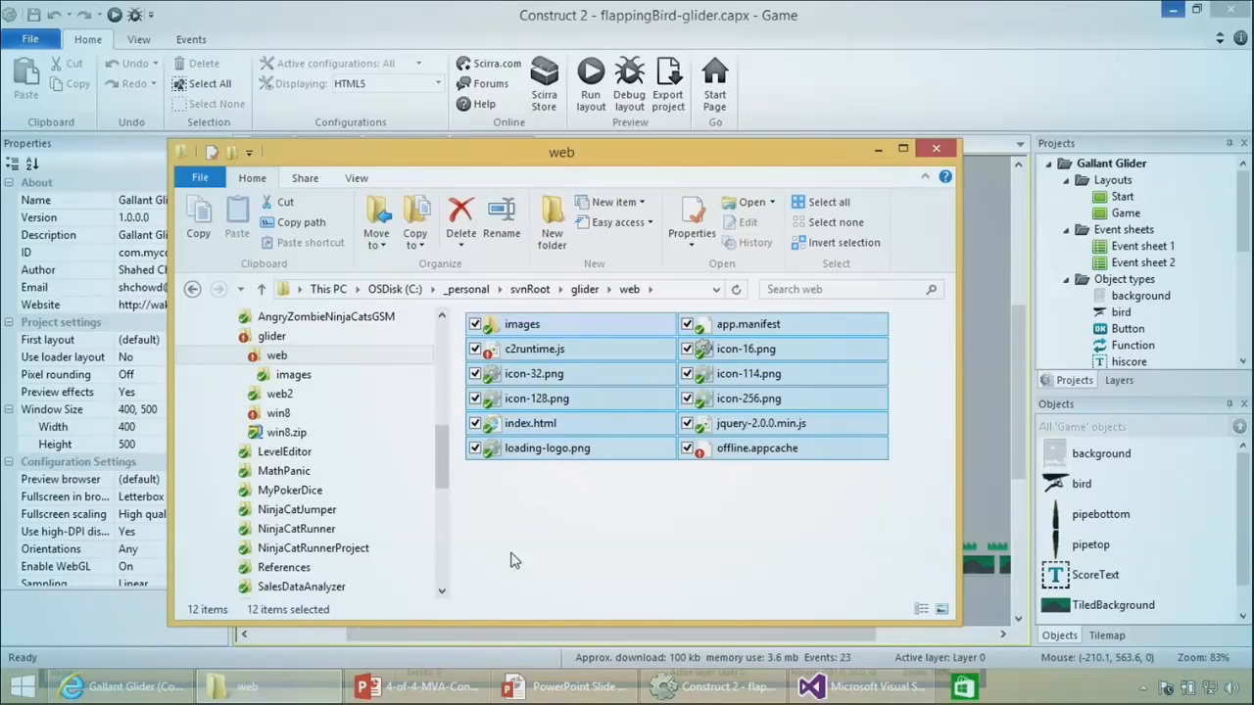
Step: Switch to Internet Explorer and load the published game at wakeupandcode.com/glider
left_click(124, 689)
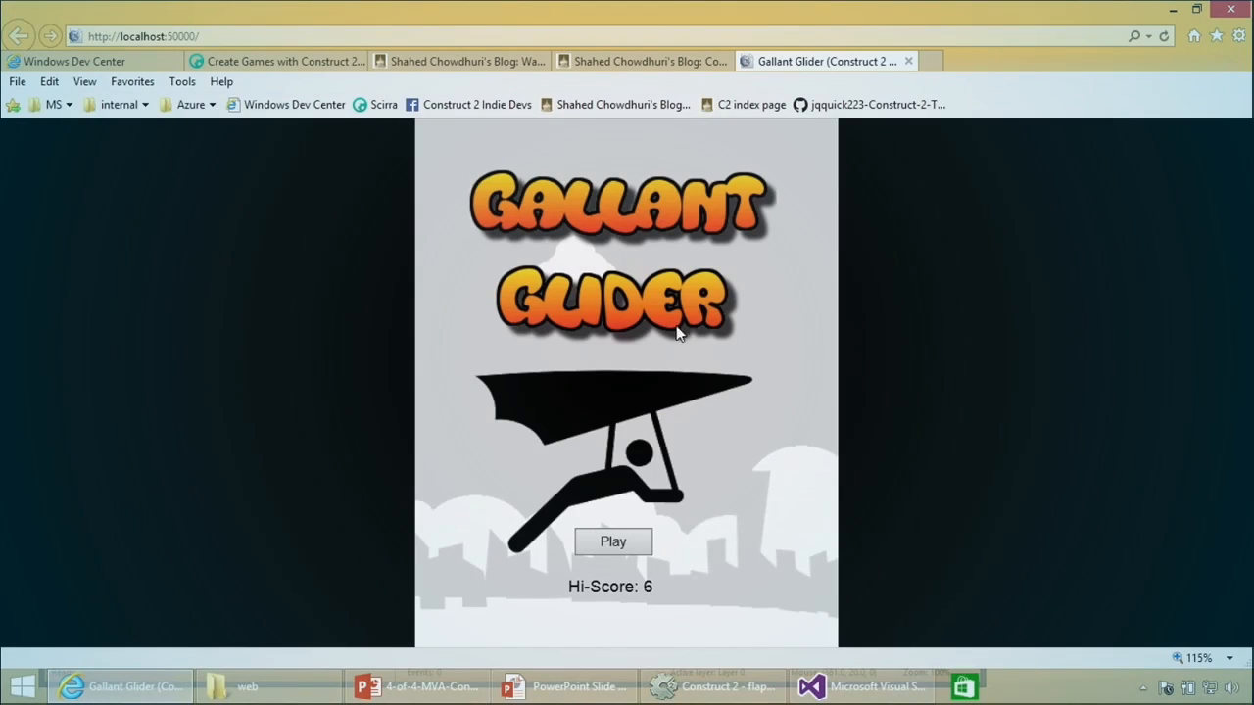
left_click(617, 537)
left_click(542, 35)
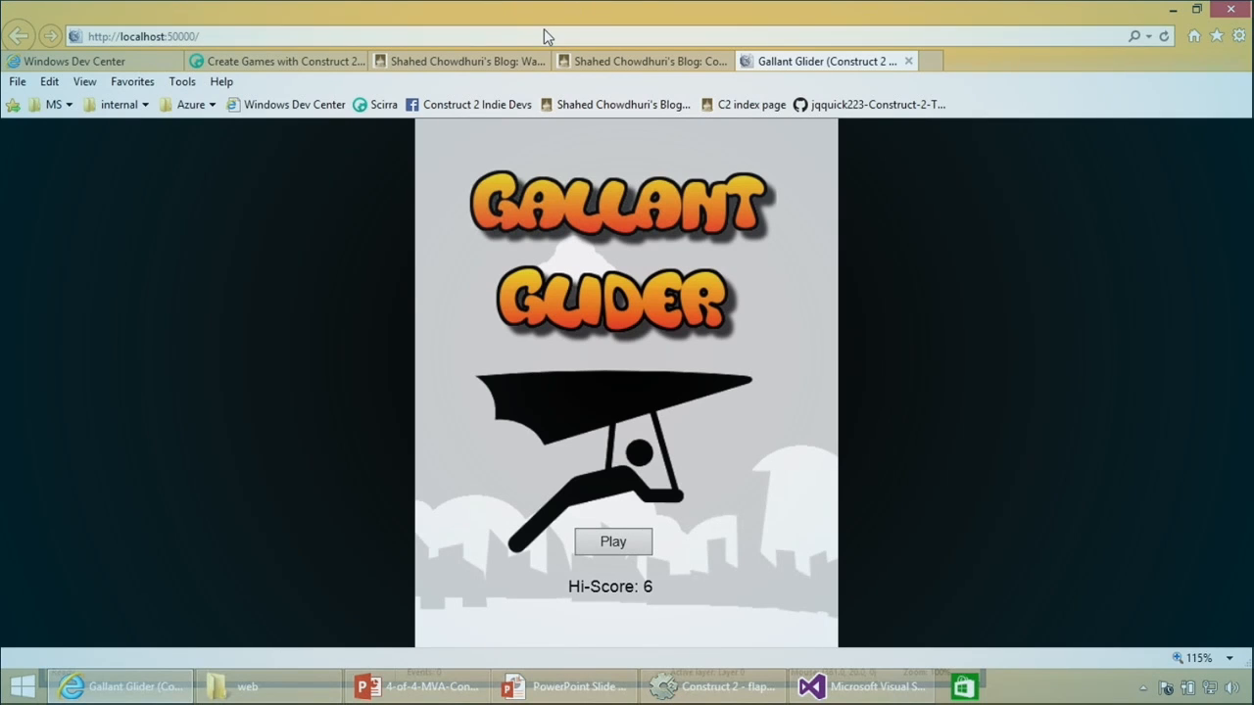
type("wak")
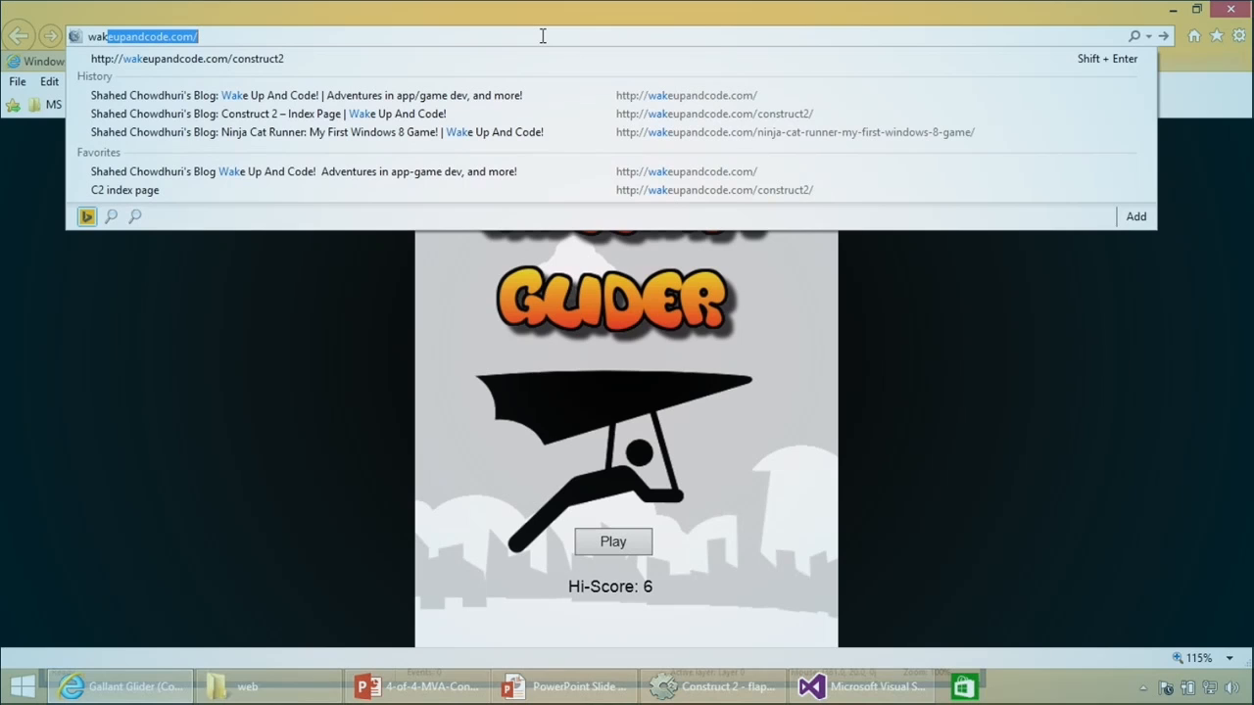
key("End")
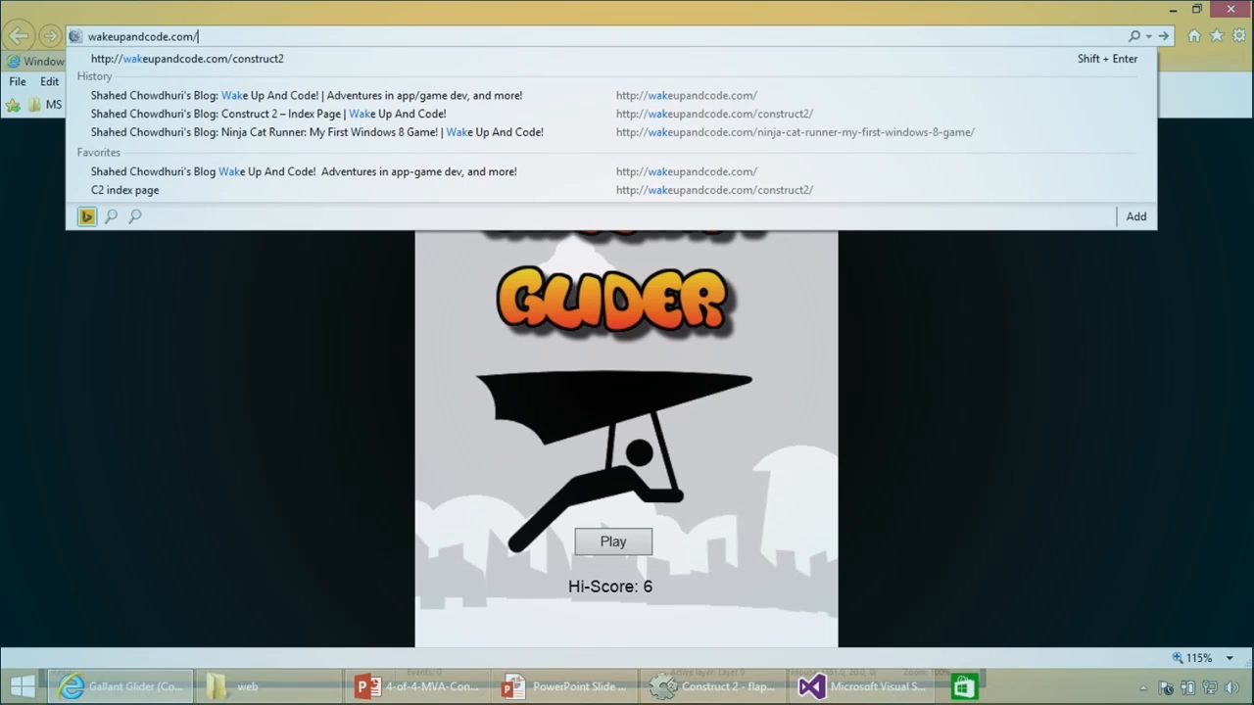
type("/glid")
key("BackSpace")
key("BackSpace")
key("BackSpace")
key("BackSpace")
key("BackSpace")
type("glider")
key("Return")
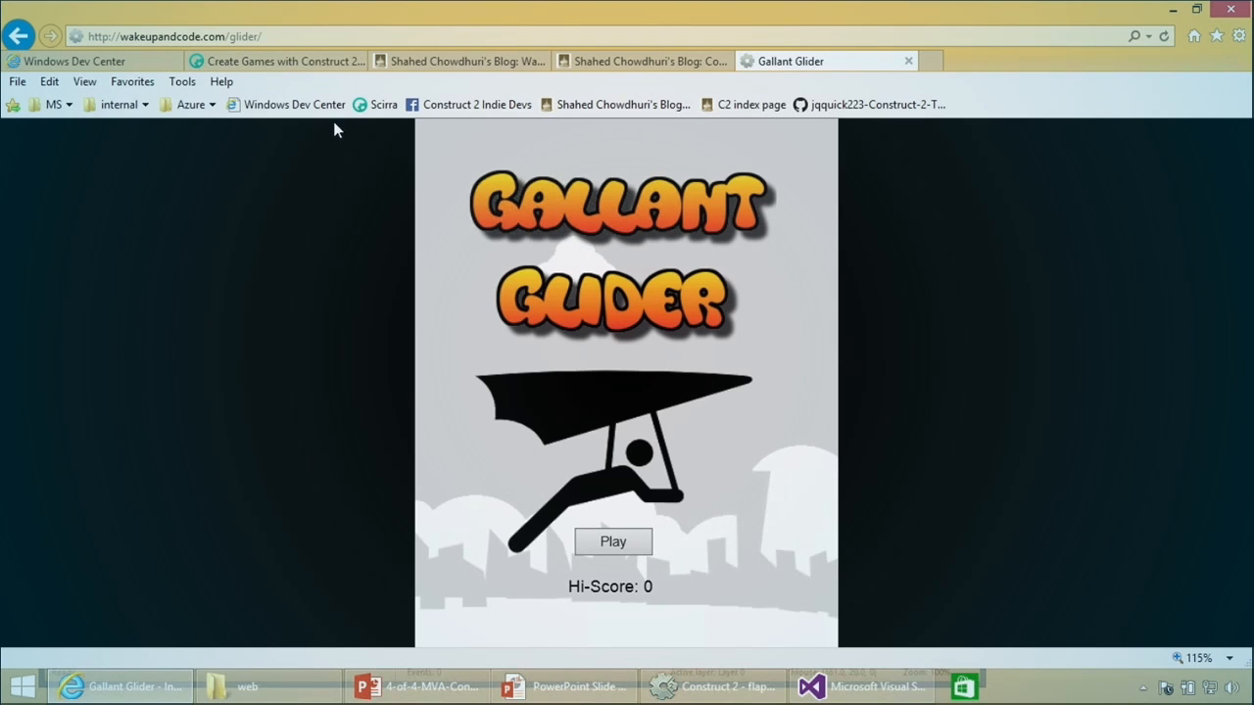
Step: Test-play the published Gallant Glider game in the browser and return to the game project in Construct 2
left_click(632, 552)
left_click(648, 538)
left_click(650, 543)
left_click(650, 542)
left_click(1172, 9)
left_click(775, 13)
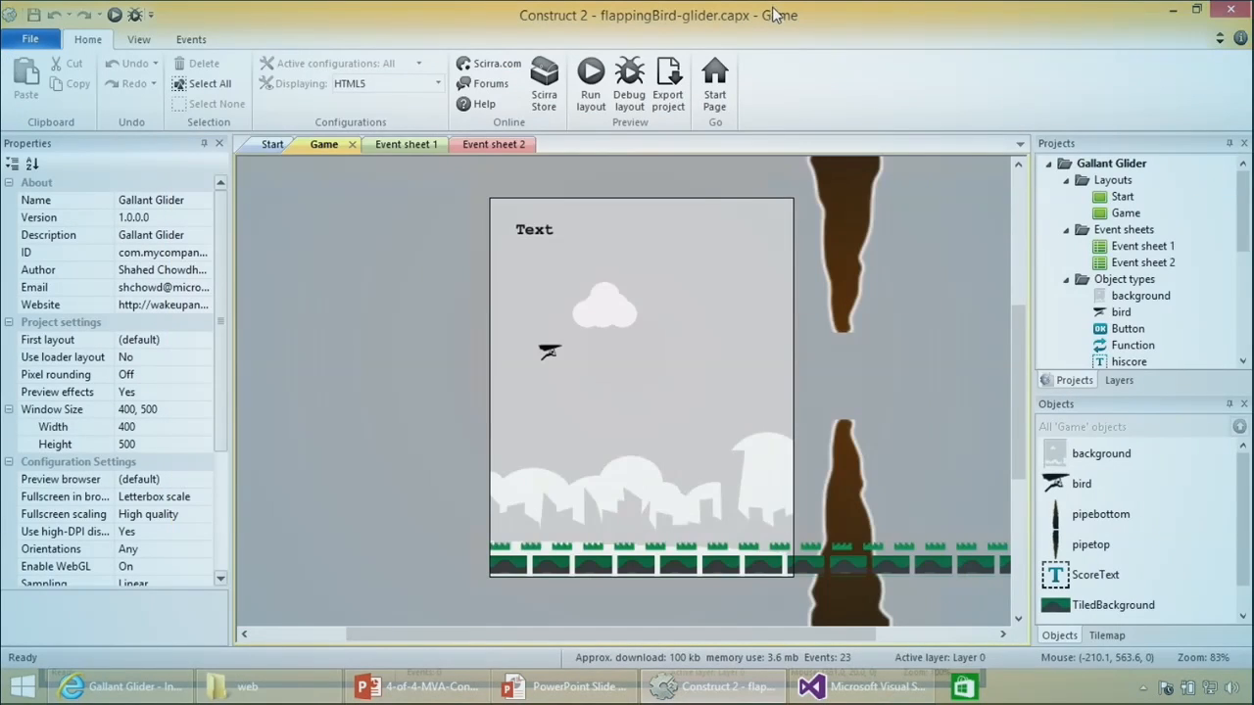
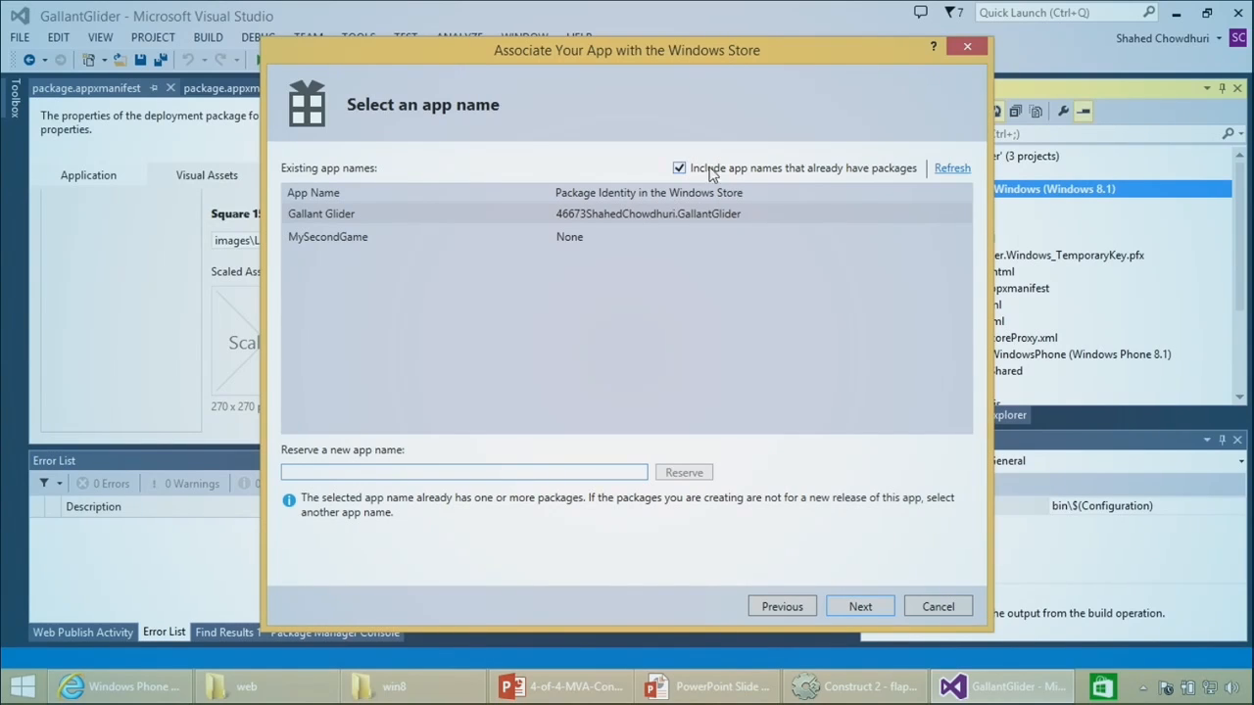
Step: Associate the Windows project with the existing Gallant Glider Store app name, replacing the GallantGlider.Windows_StoreKey.pfx file
left_click(439, 218)
left_click(862, 607)
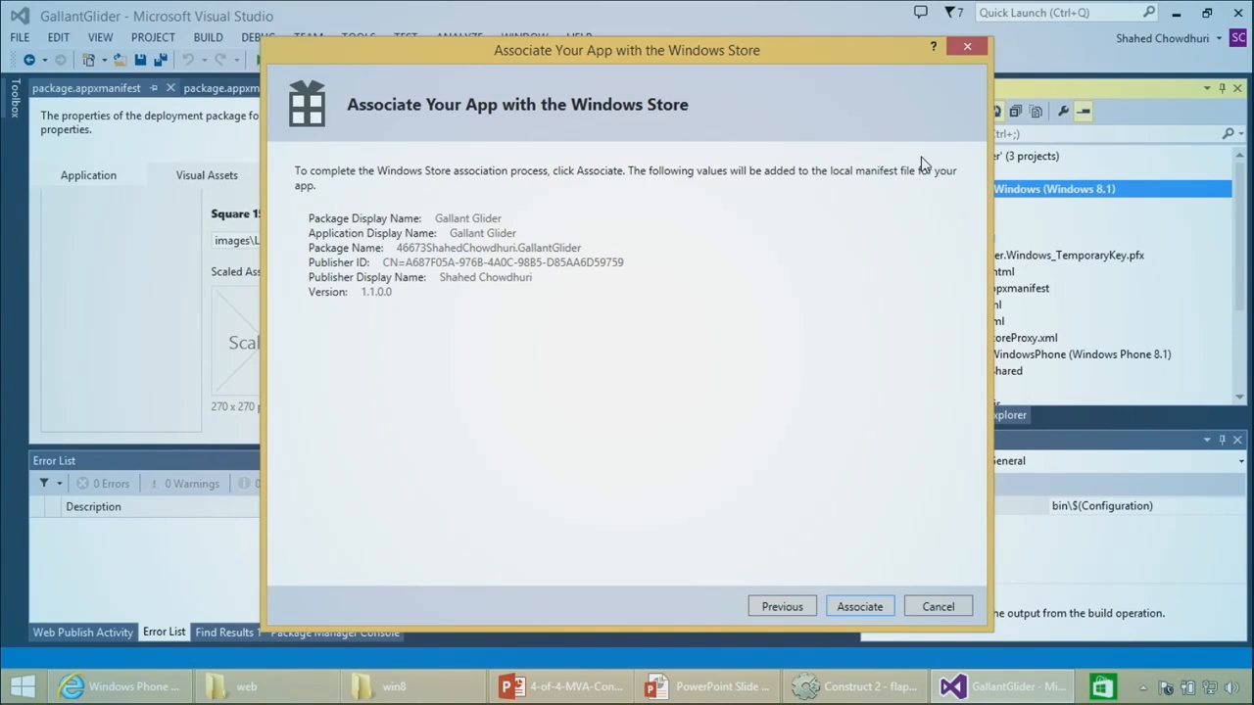
left_click(858, 606)
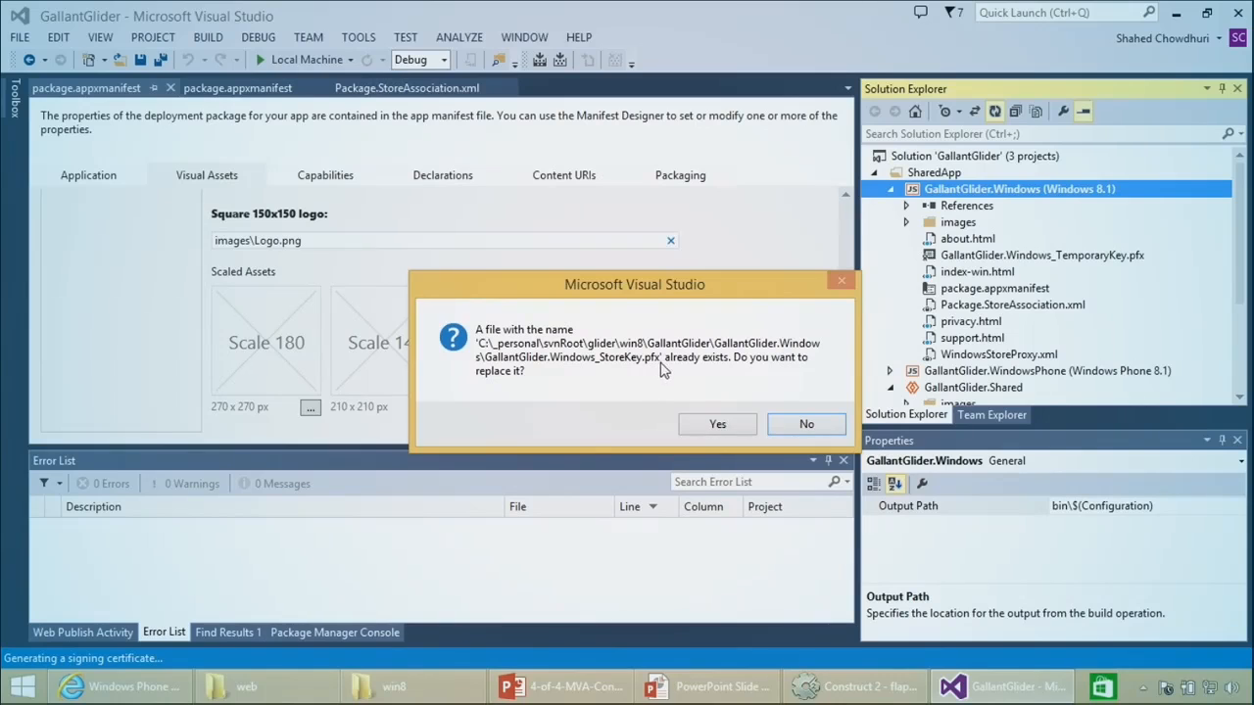
left_click(720, 426)
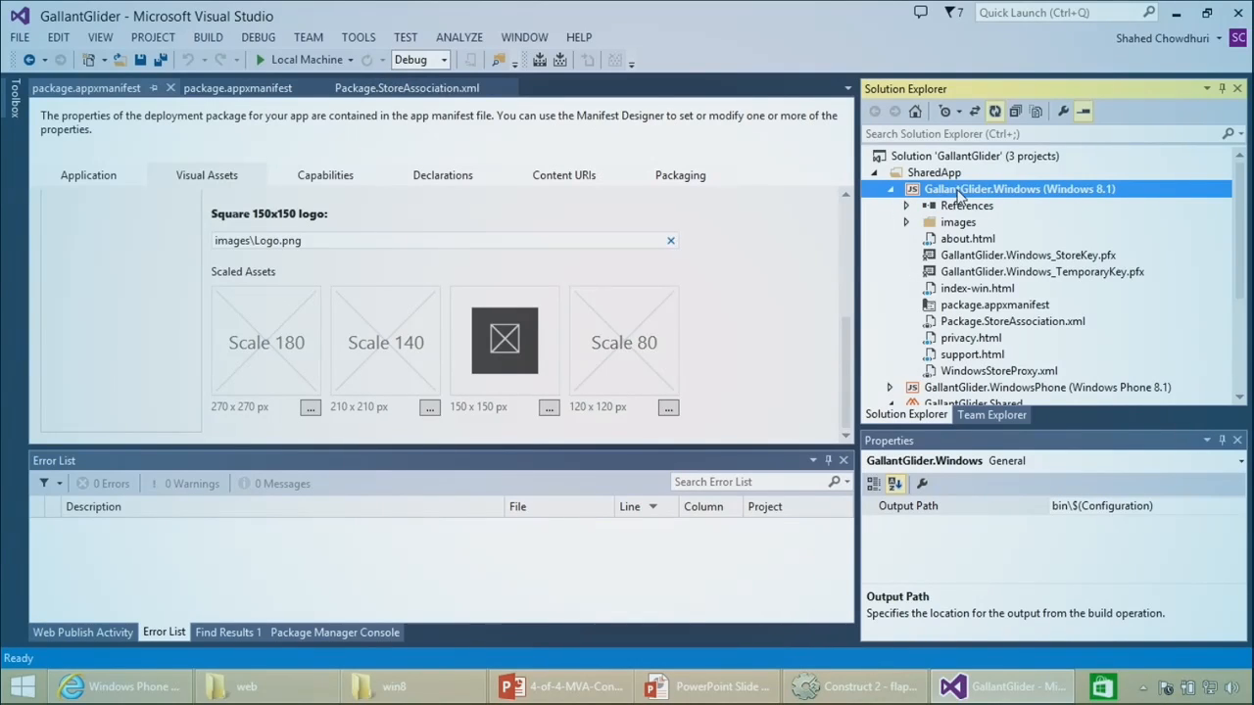
Step: Consult the Publish on Windows slide and launch GallantGlider.Windows in the simulator for capturing screenshots, replacing the installed app
left_click(700, 686)
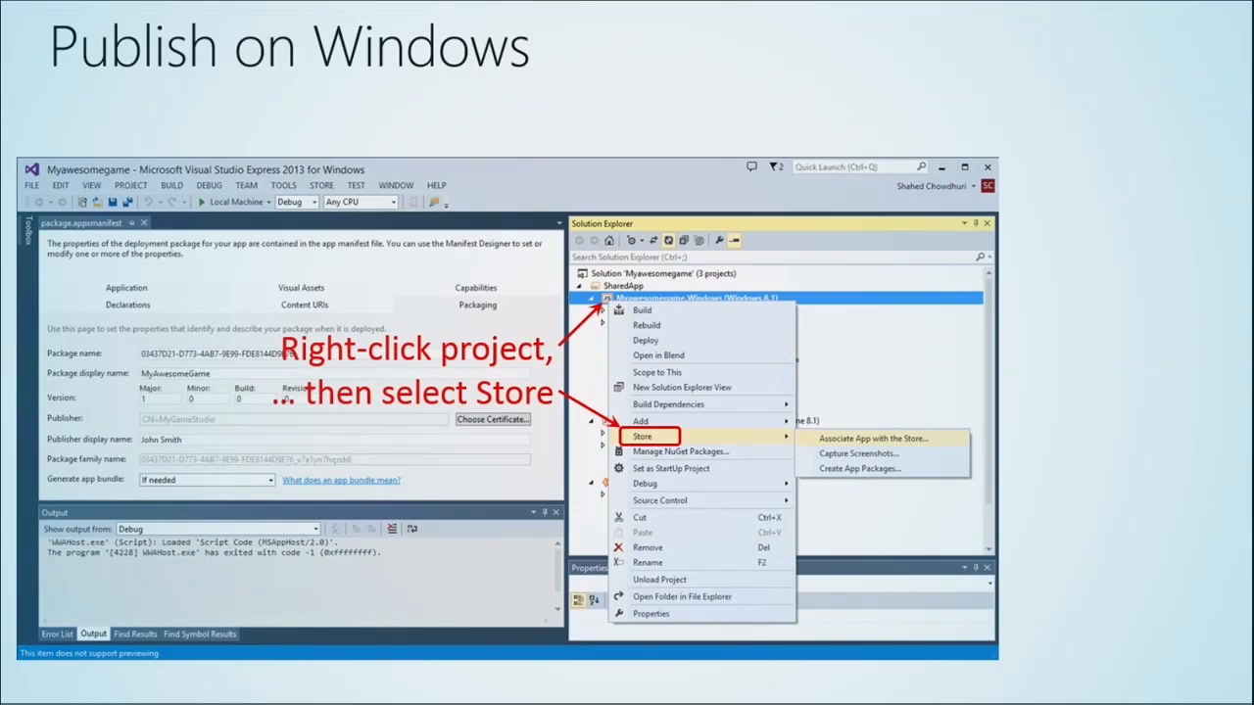
left_click(865, 460)
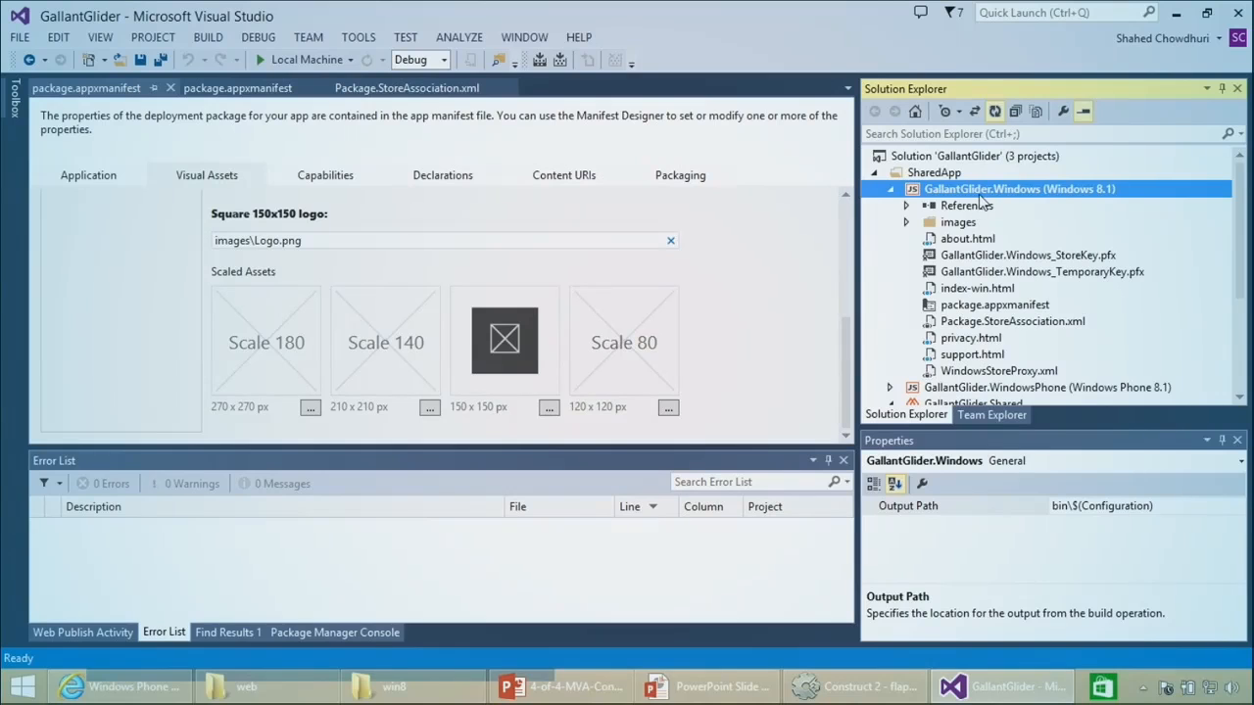
right_click(980, 189)
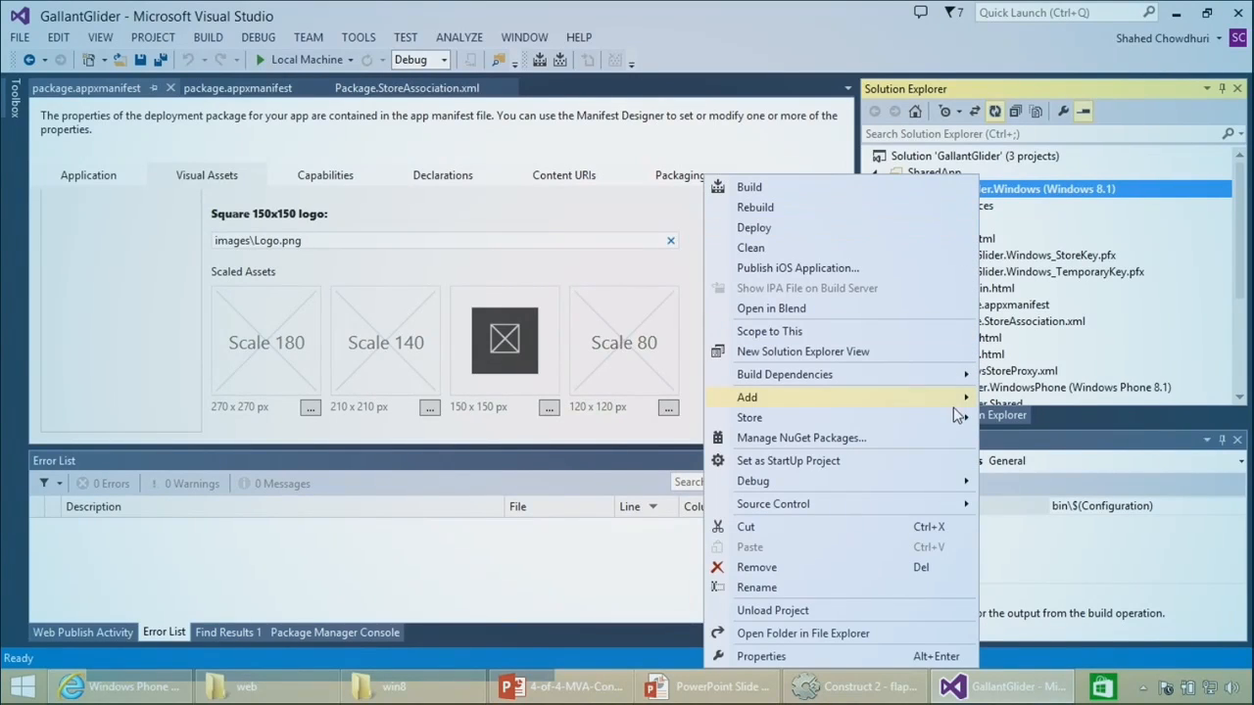
mouse_move(958, 427)
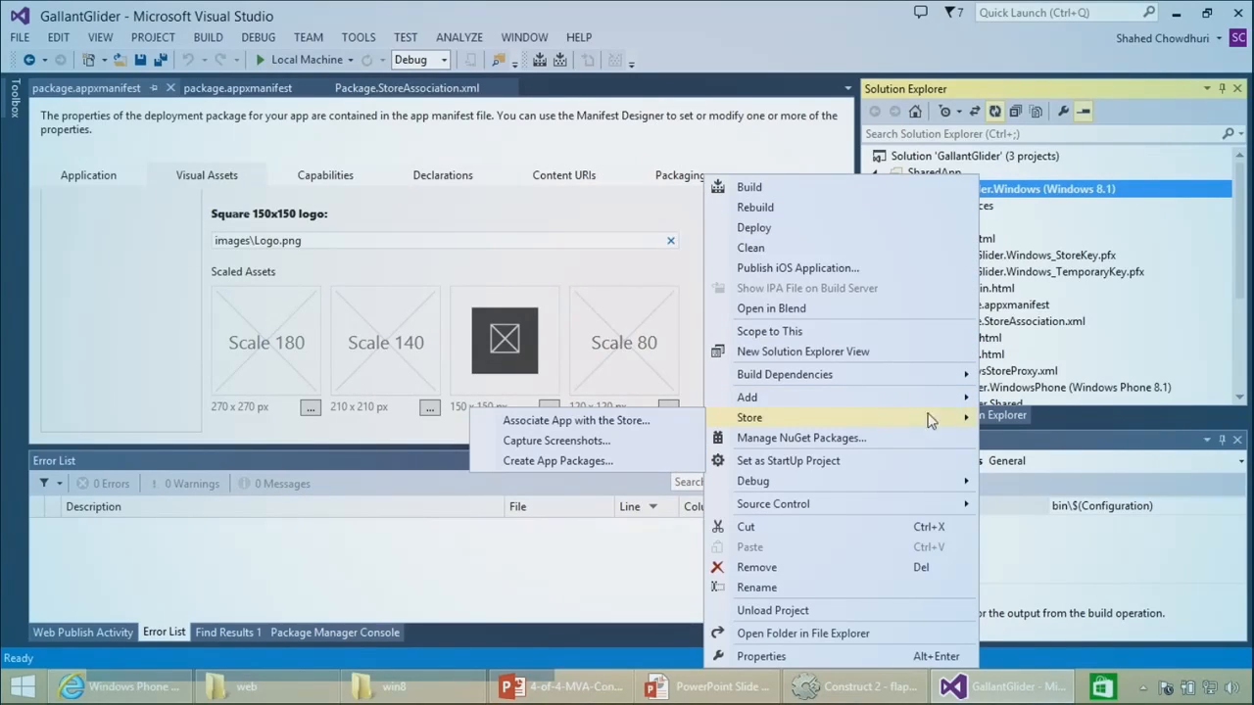
left_click(612, 439)
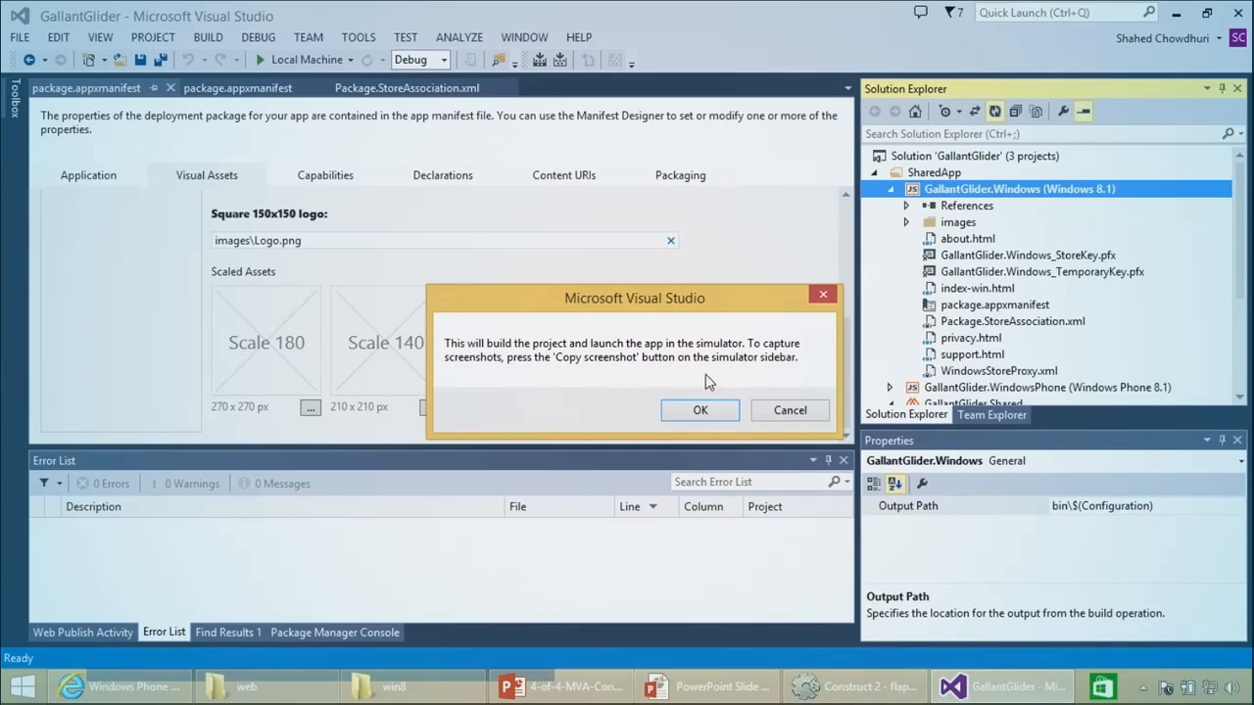
left_click(688, 410)
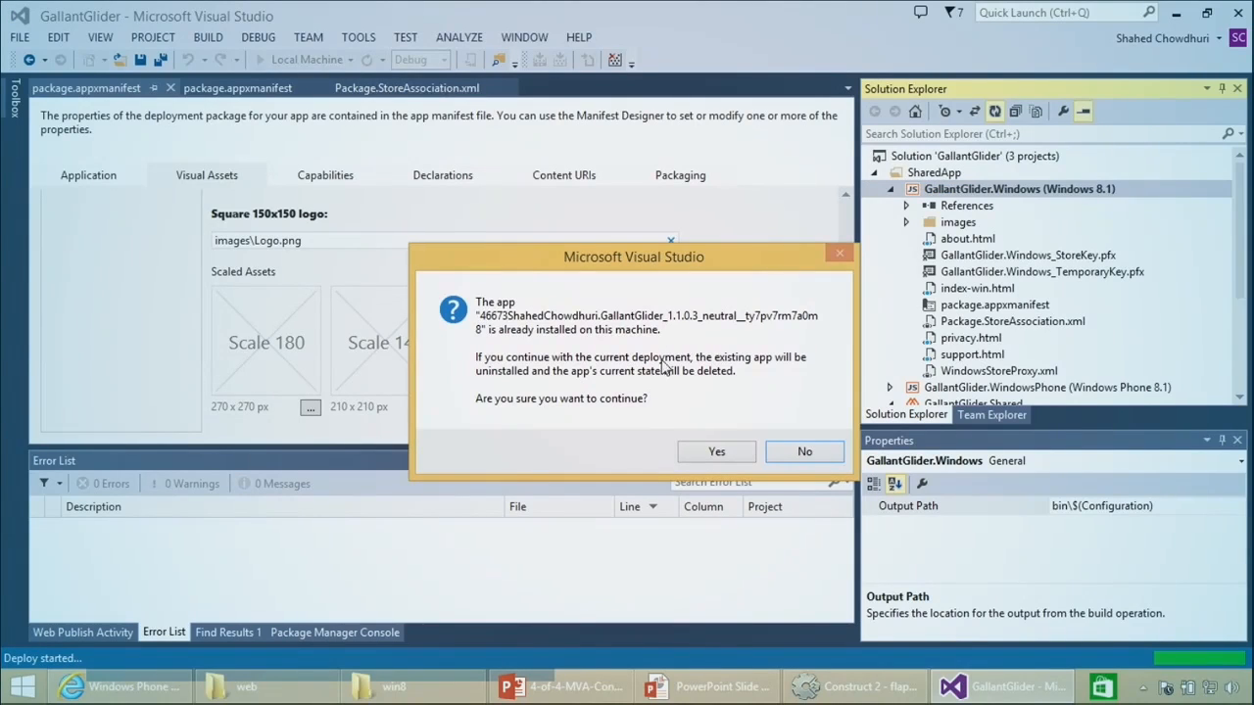
left_click(709, 457)
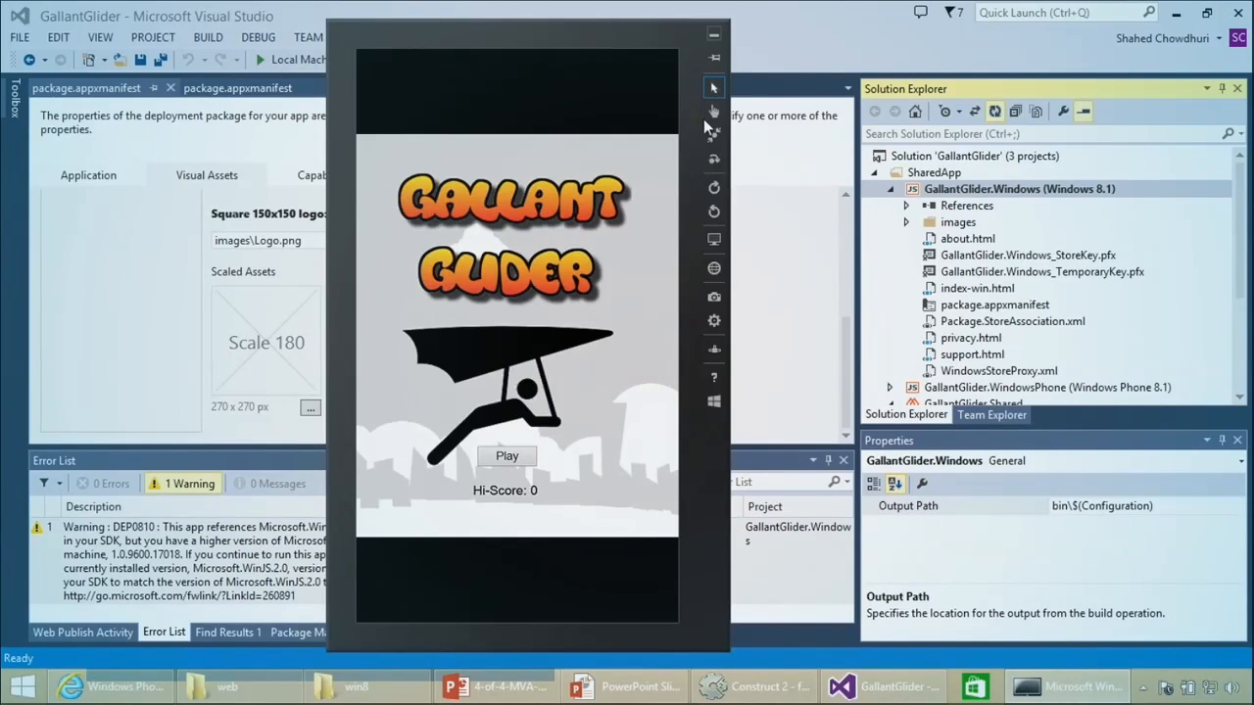
Step: Rotate the simulator to landscape and back to portrait, and copy a screenshot of the title screen
left_click(715, 211)
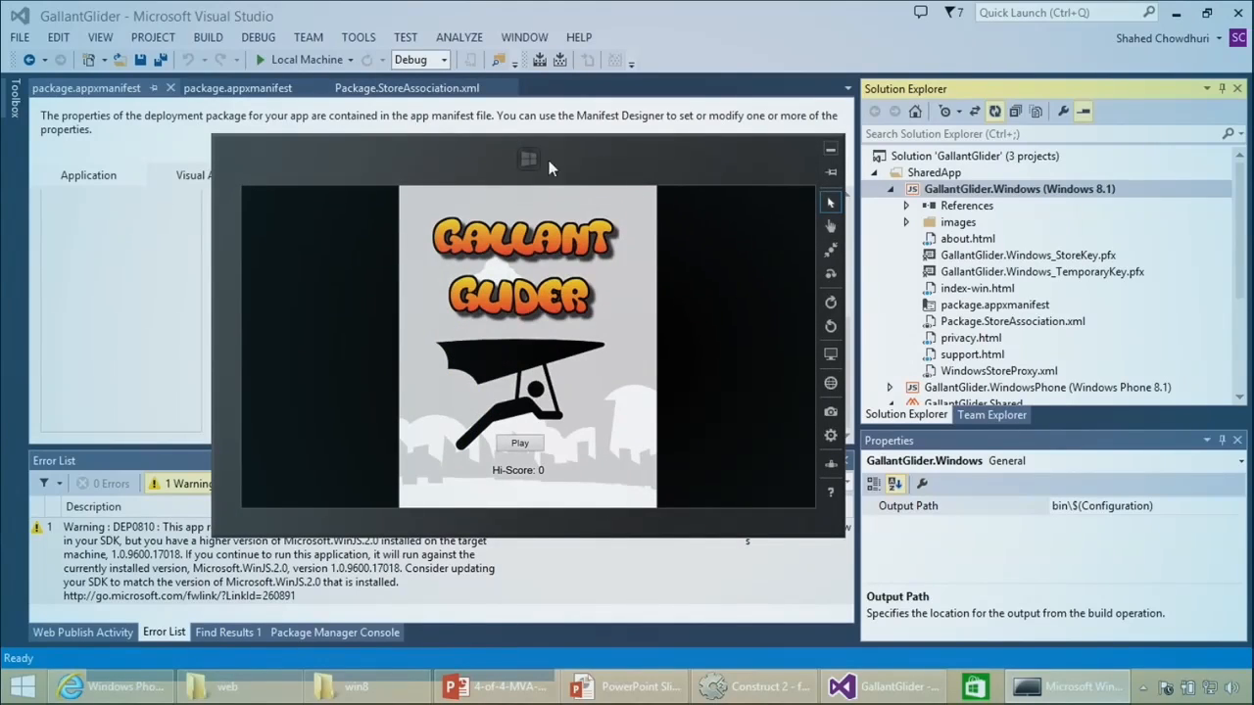
left_click(831, 302)
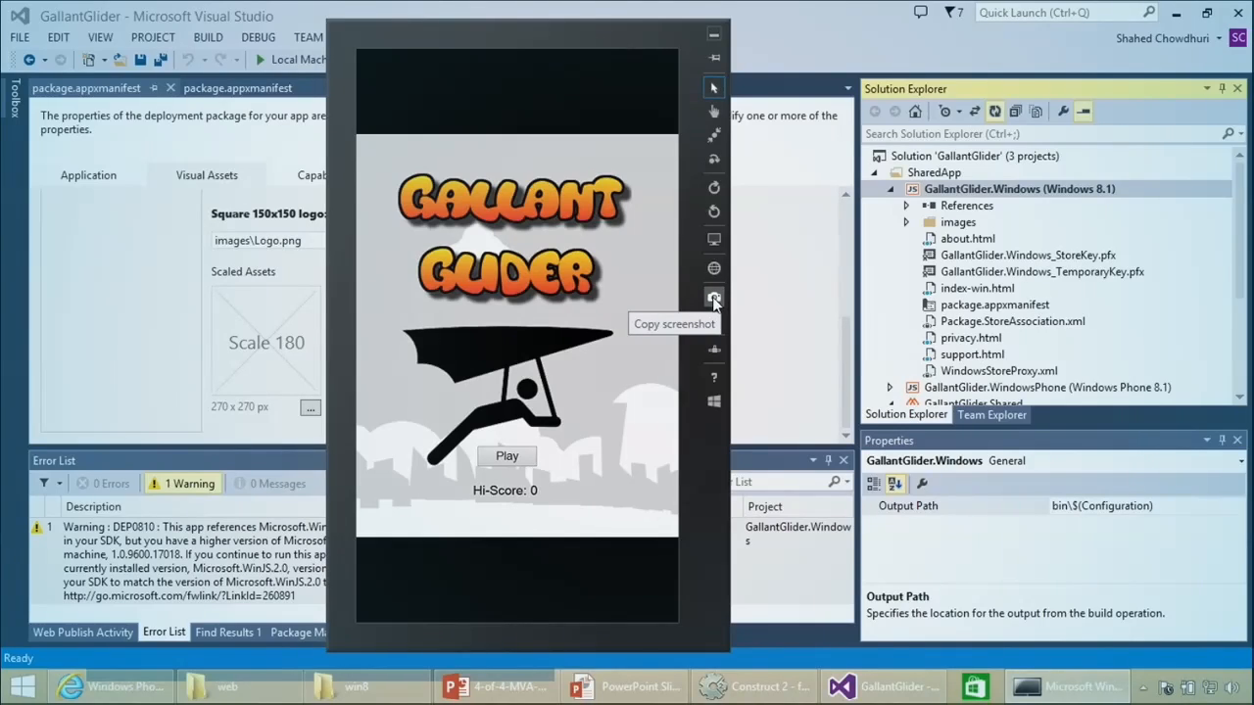
left_click(713, 299)
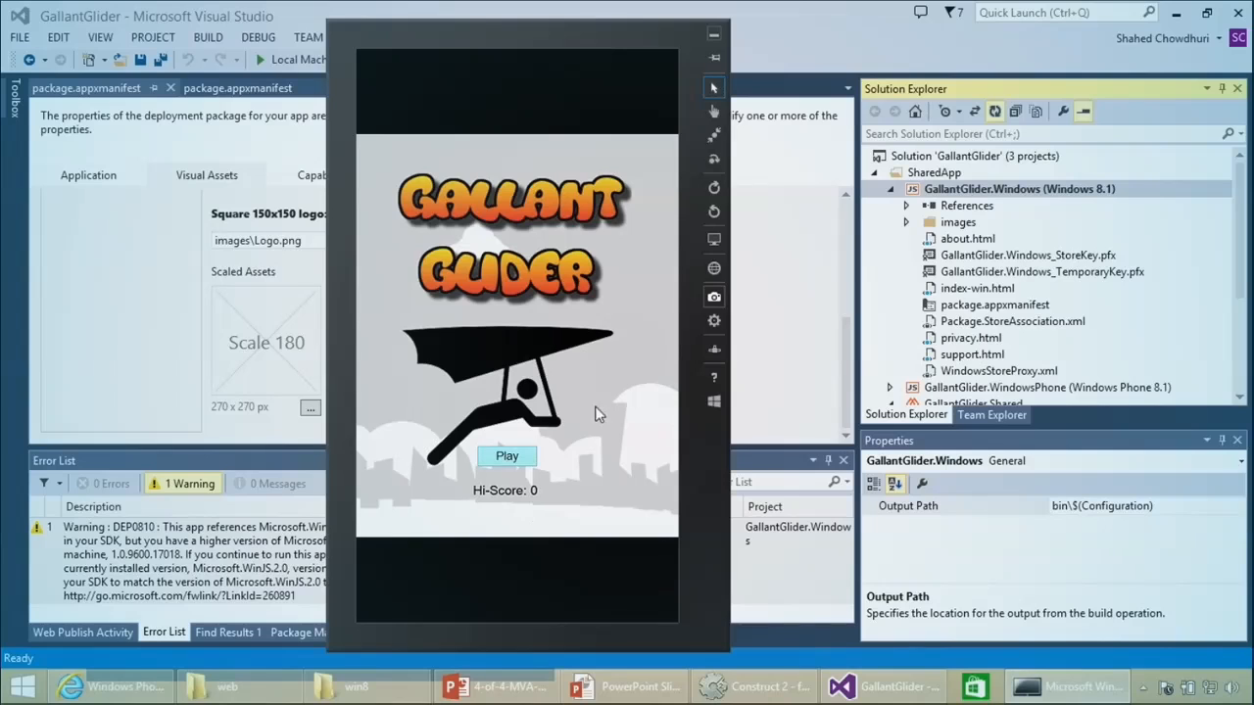
Step: Test-play Gallant Glider in the simulator in portrait orientation
left_click(506, 455)
left_click(628, 377)
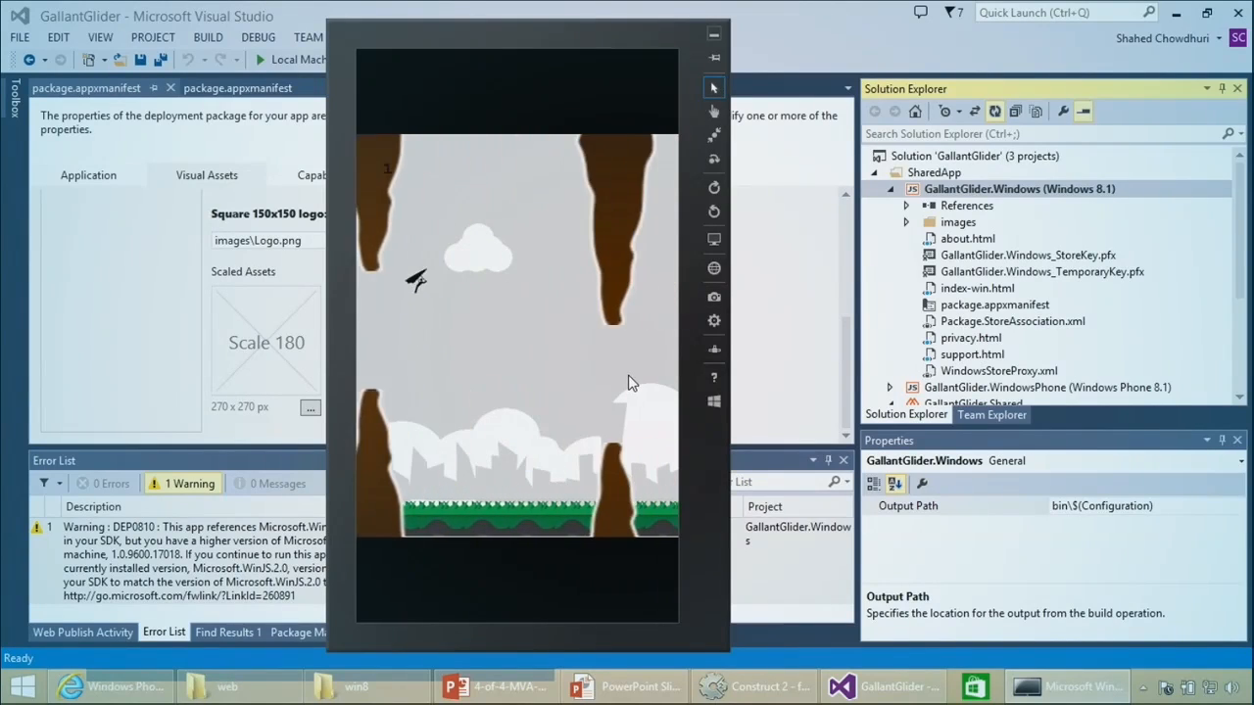
left_click(623, 377)
left_click(622, 376)
left_click(620, 377)
left_click(620, 375)
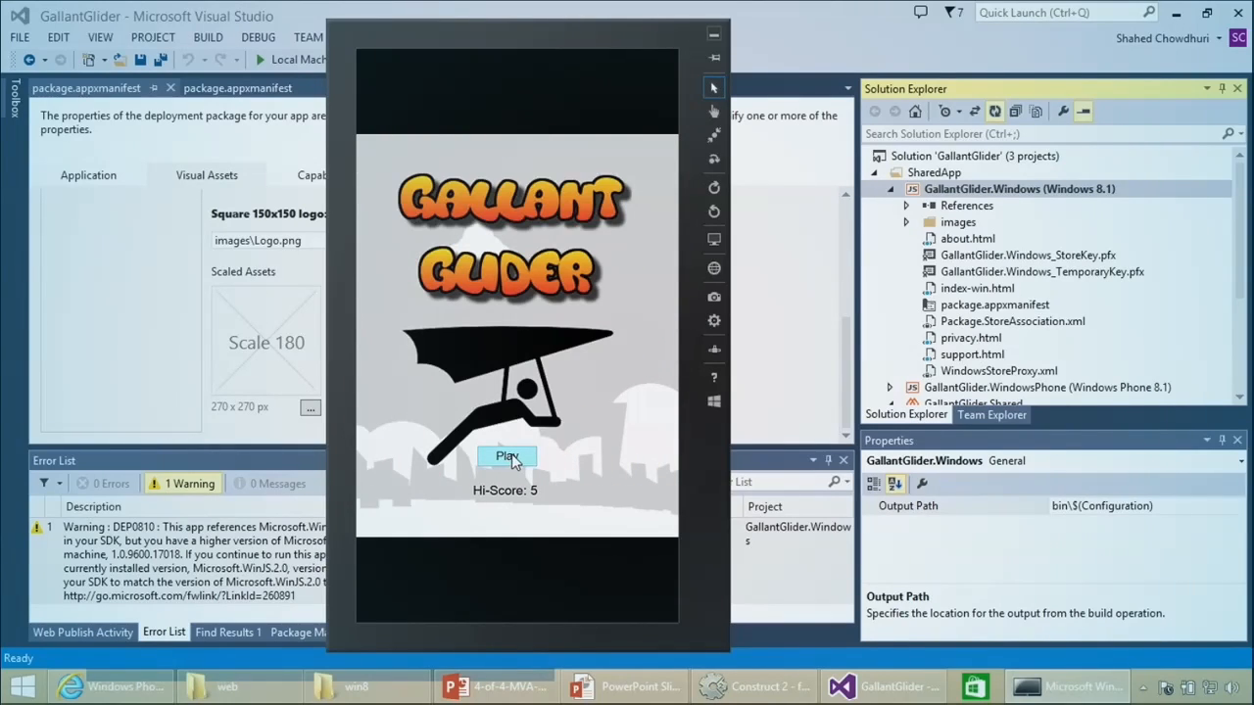
left_click(509, 461)
left_click(558, 370)
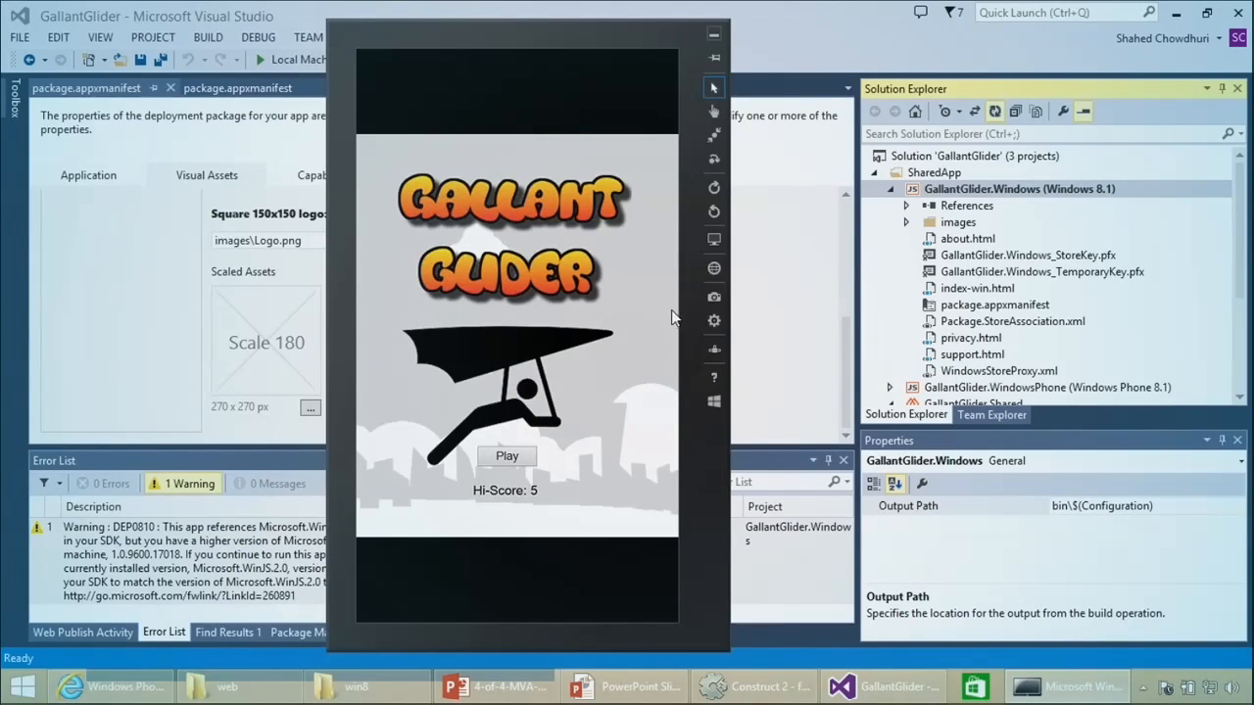
Step: Start another round in the simulator, copy a screenshot during gameplay, and close the simulator
left_click(508, 458)
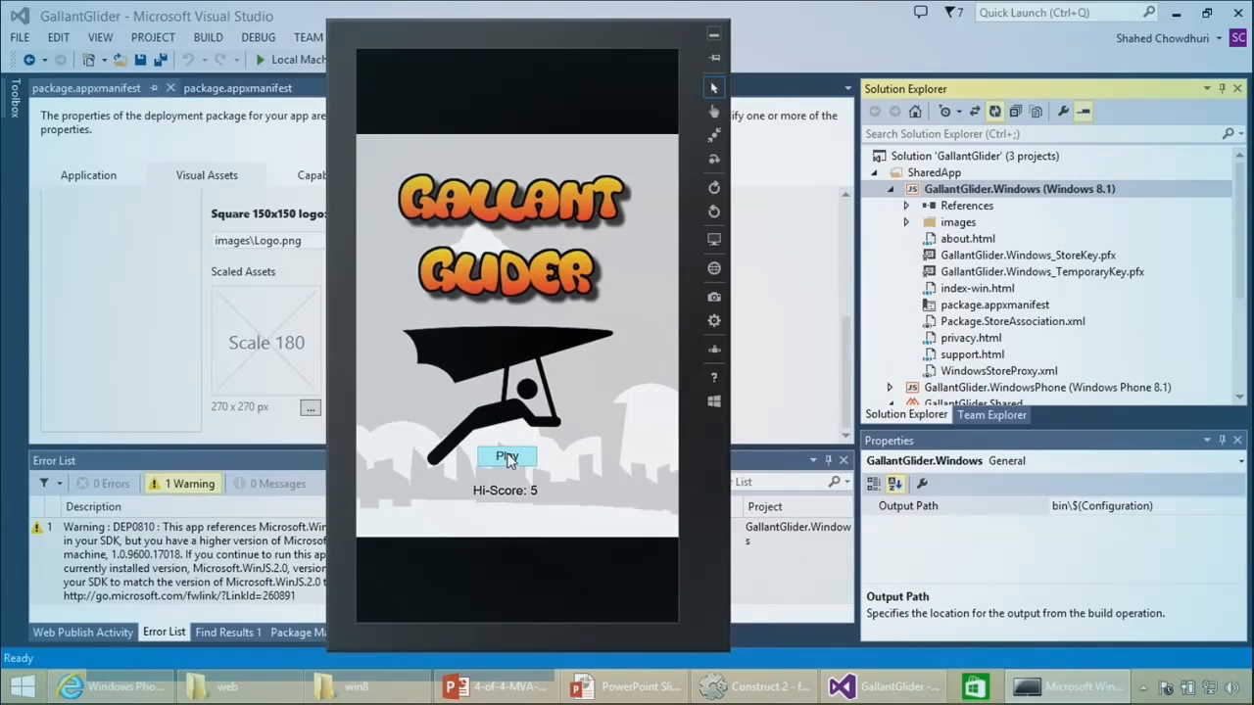
left_click(507, 457)
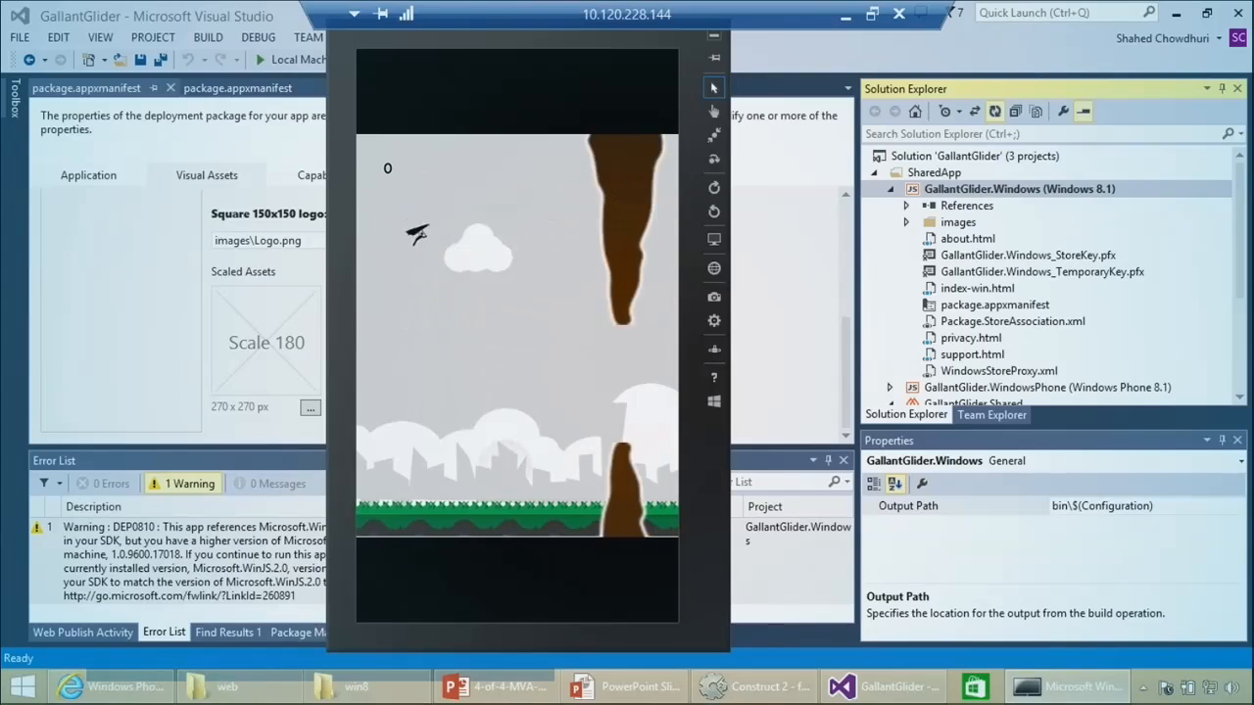
left_click(714, 297)
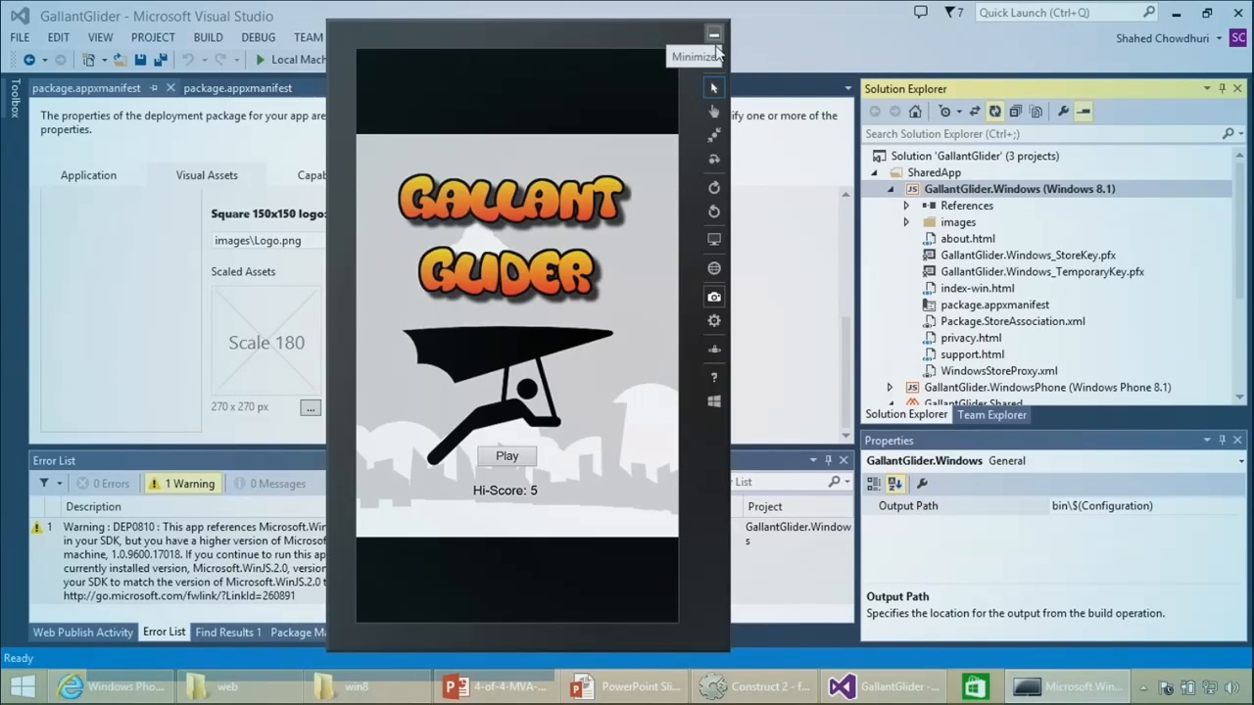
right_click(1084, 687)
left_click(1078, 644)
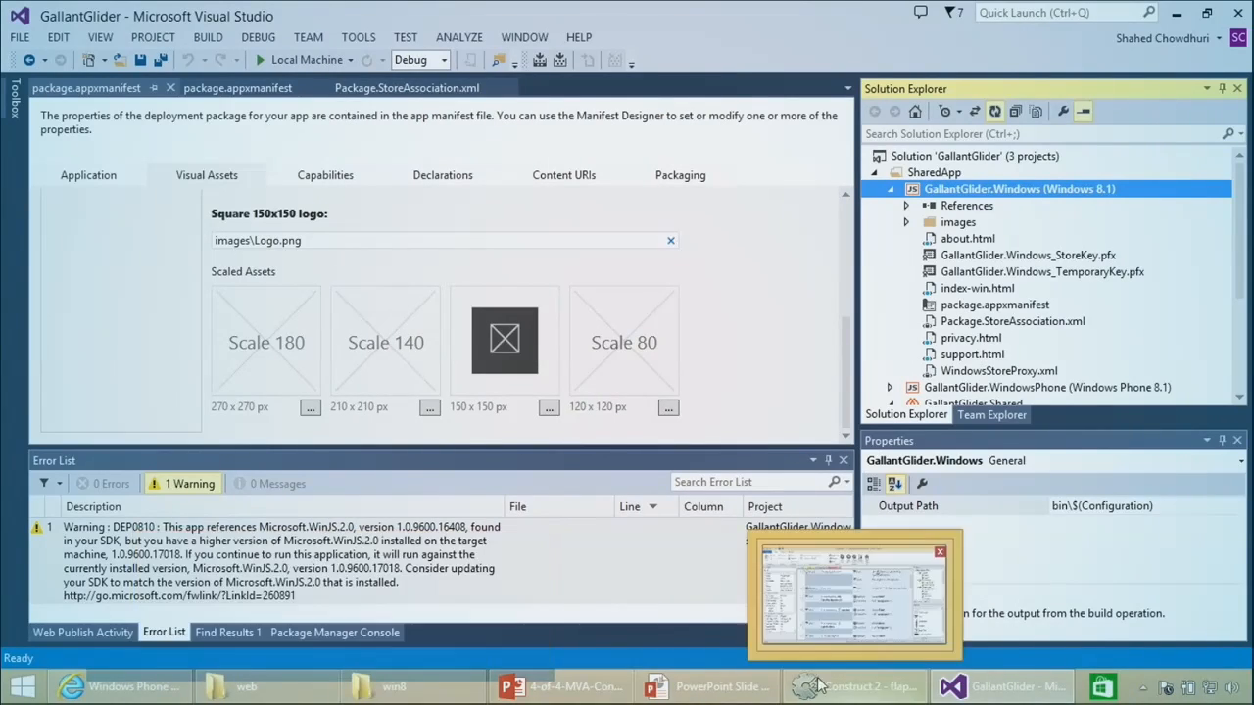
Step: Open the Windows Simulator folder under Pictures, look through the captured screenshots, and put the folder window away
mouse_move(397, 698)
left_click(419, 612)
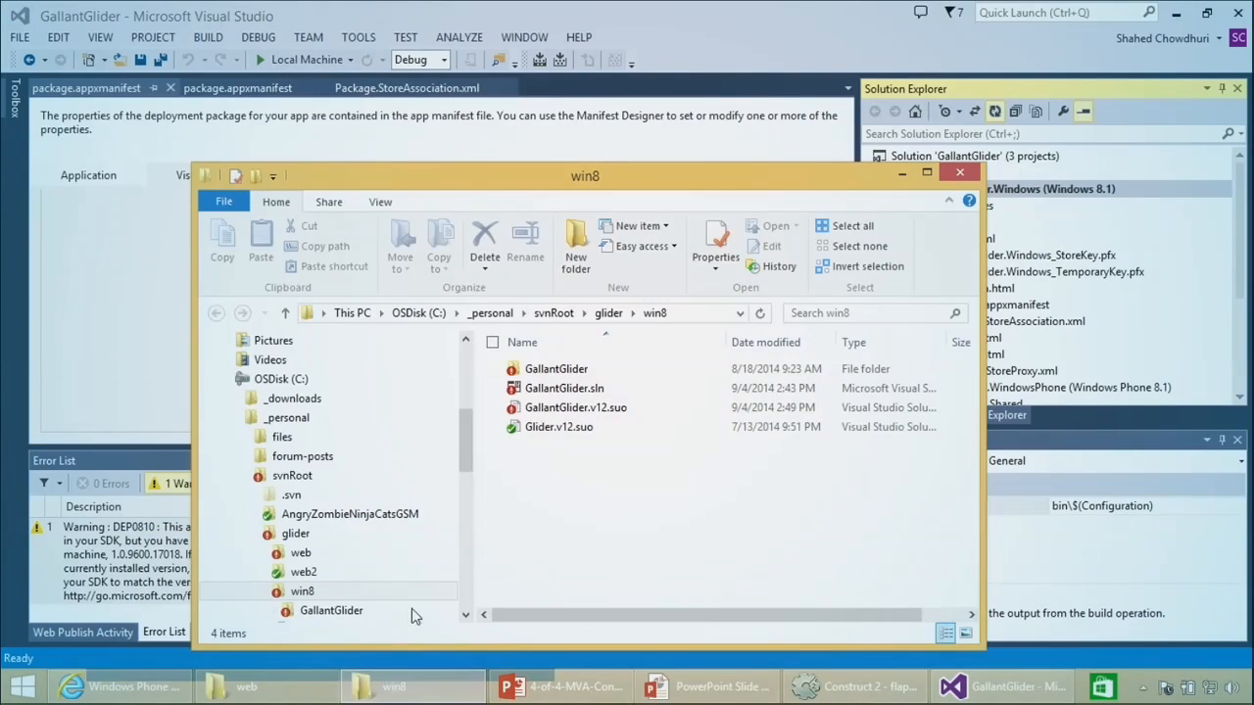
left_click(229, 380)
left_click(392, 437)
double_click(548, 392)
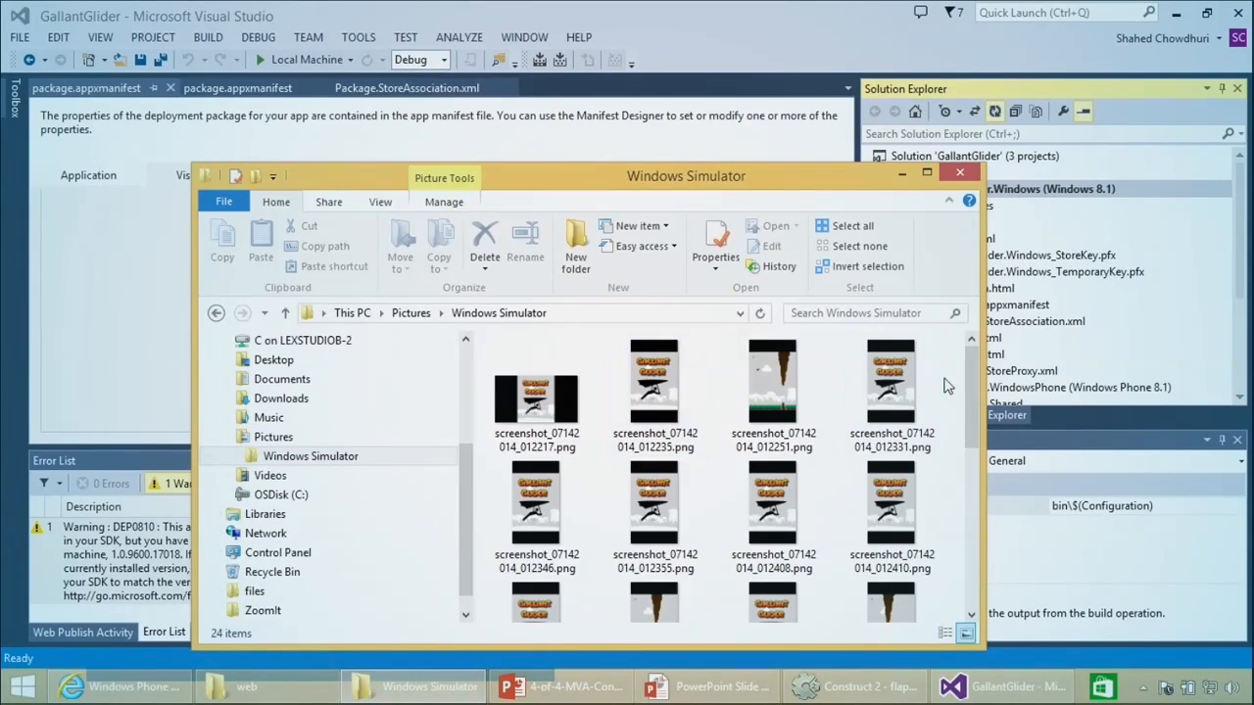
left_click_drag(968, 401, 955, 356)
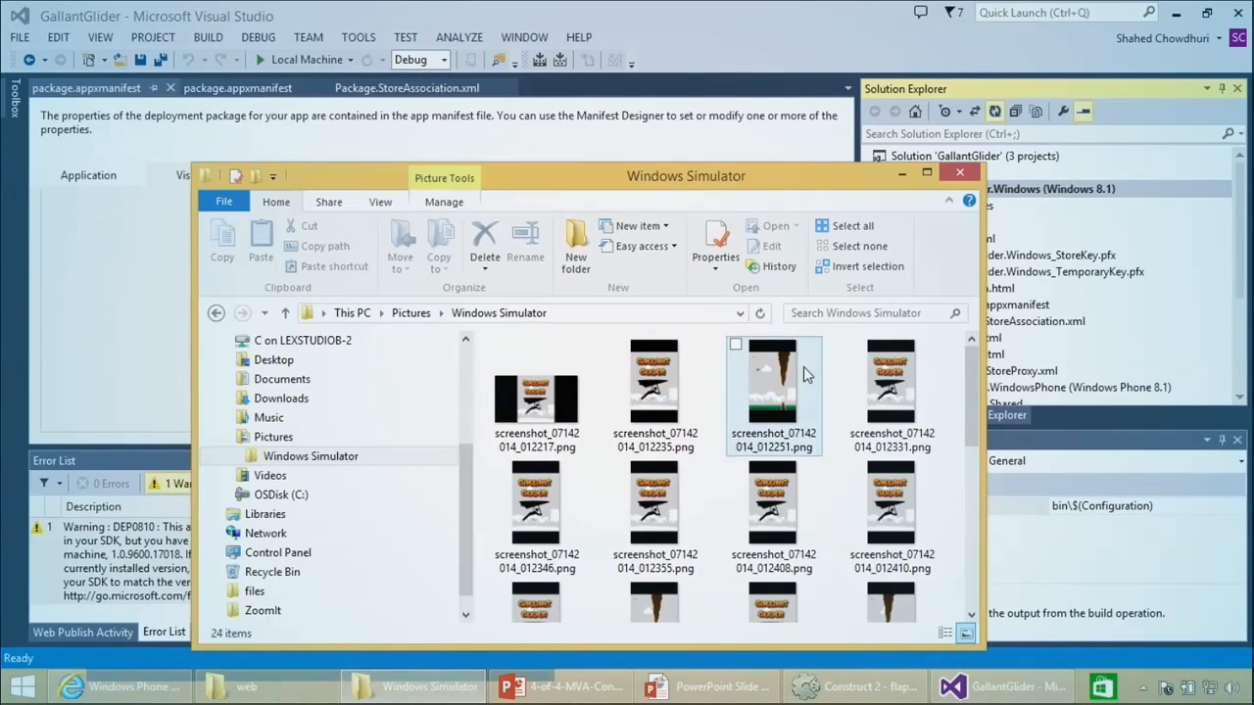
left_click(901, 174)
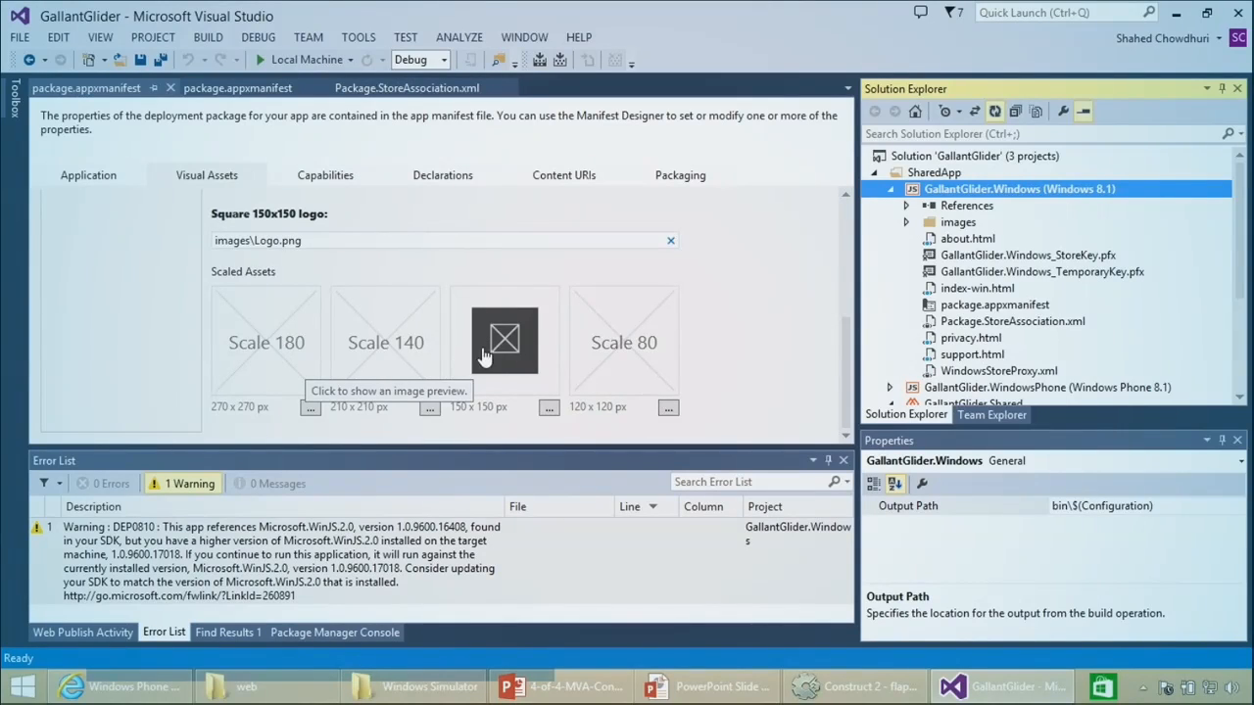
Step: Browse from the web folder to glider\win8\GallantGlider\GallantGlider.Windows\images to view the project's image assets
left_click(245, 686)
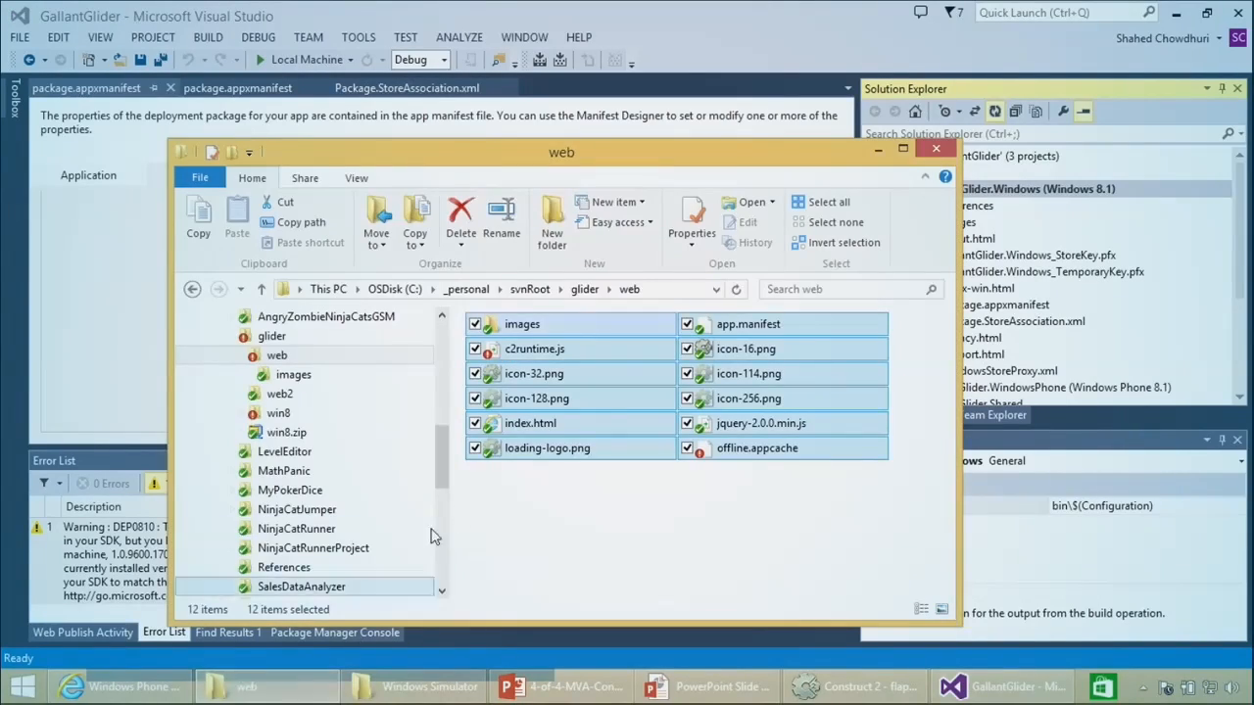
left_click(584, 289)
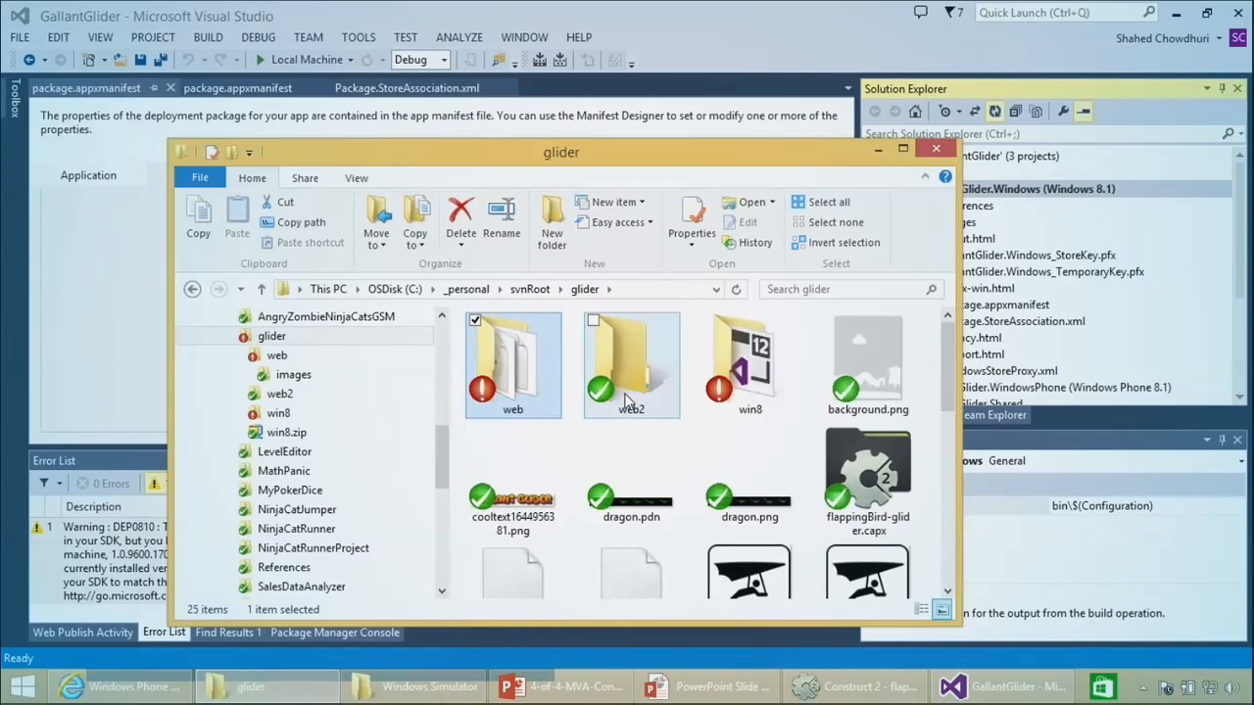
double_click(743, 370)
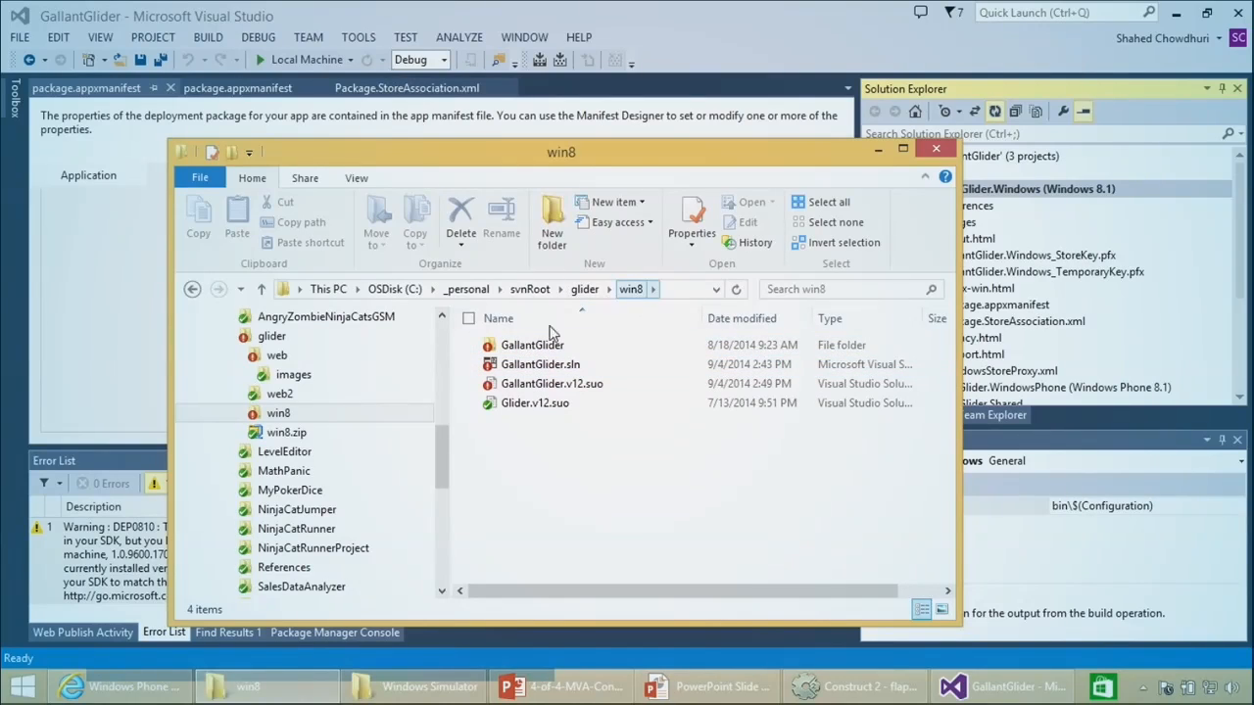
double_click(547, 349)
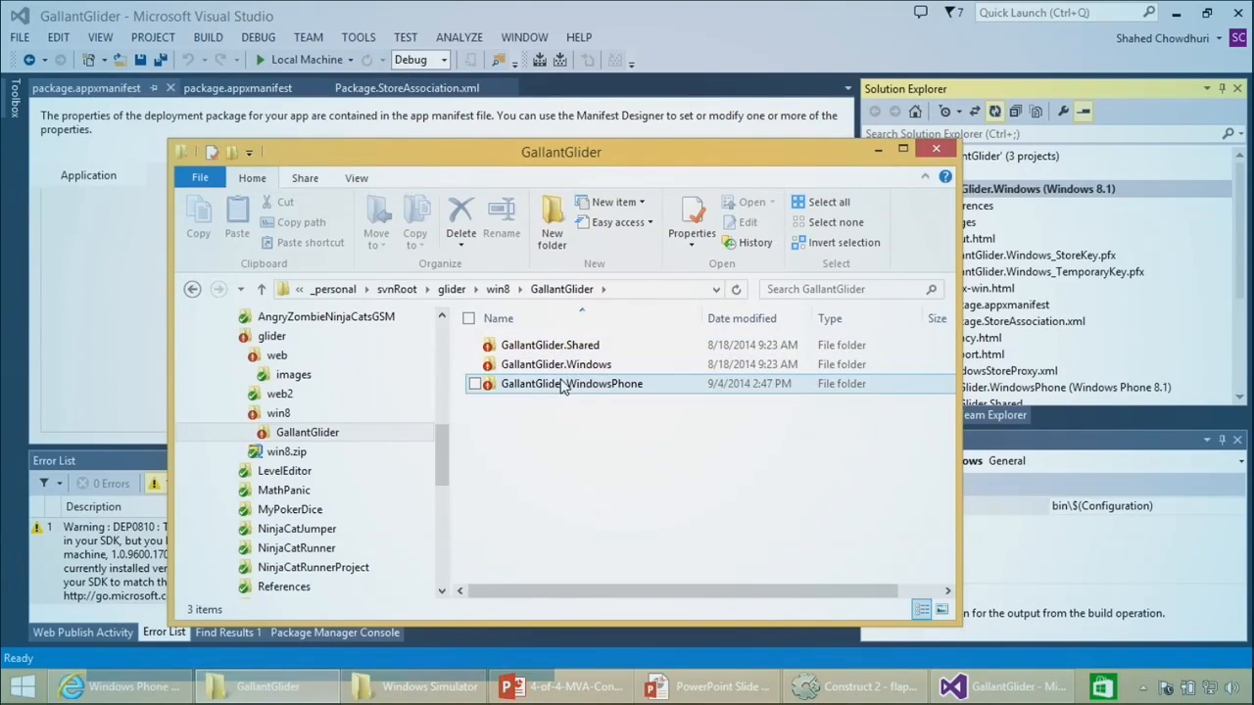
double_click(589, 365)
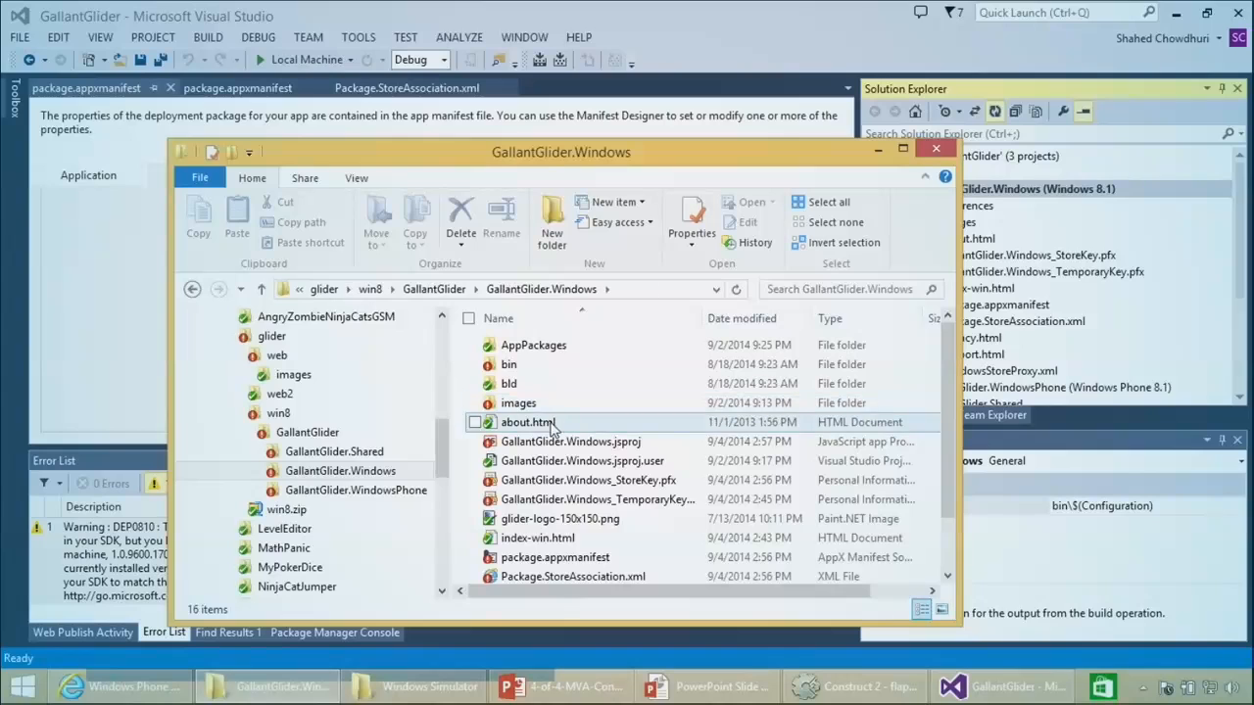
double_click(524, 403)
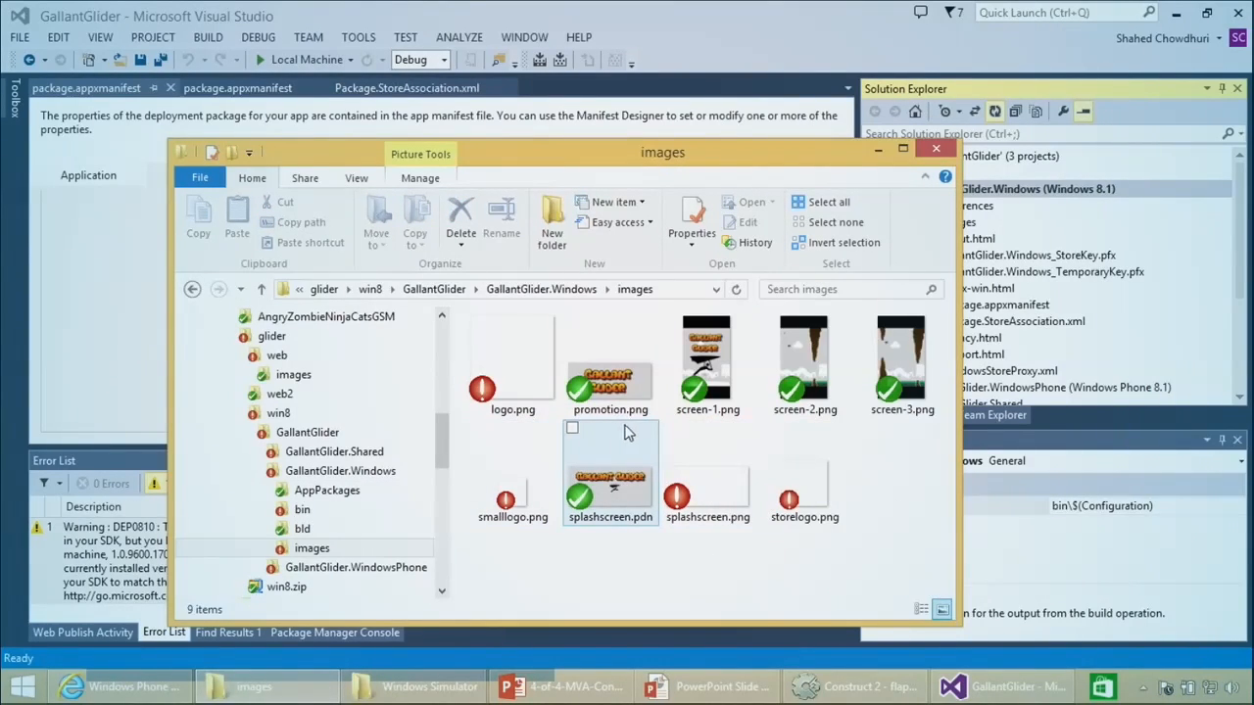
left_click(622, 389)
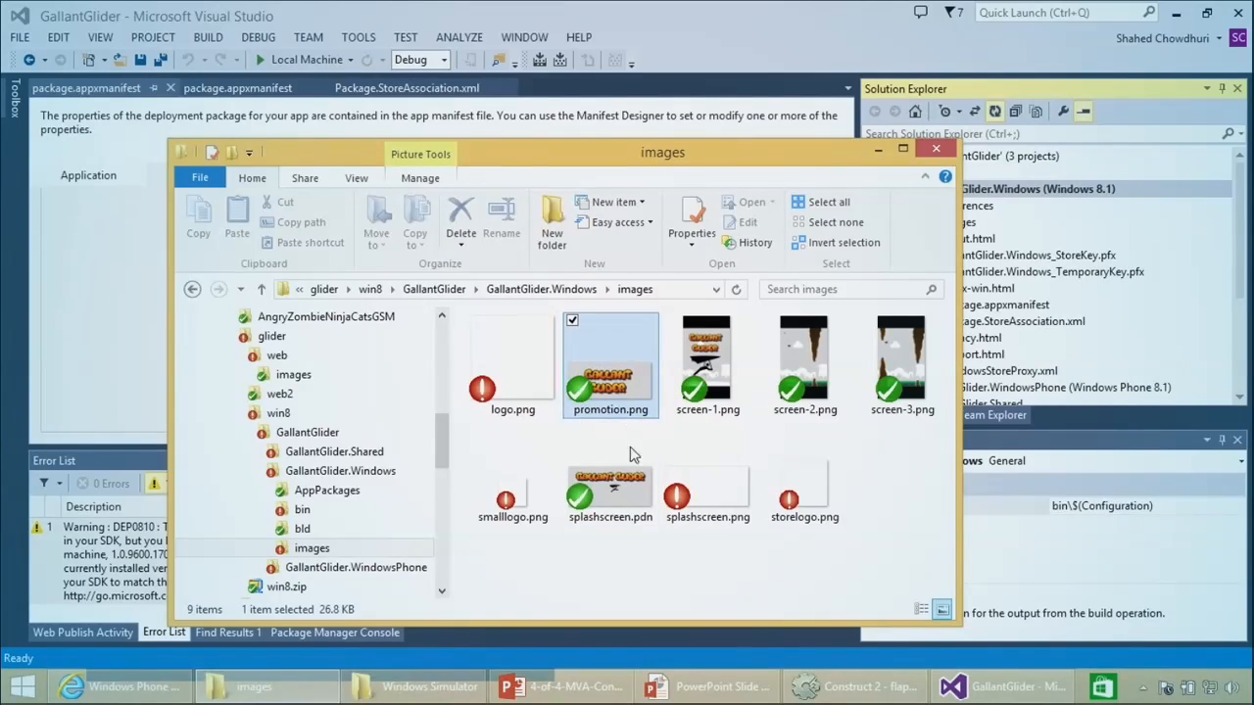
left_click(619, 489, "ctrl")
left_click(706, 362, "ctrl")
left_click(804, 363, "ctrl")
left_click(901, 362, "ctrl")
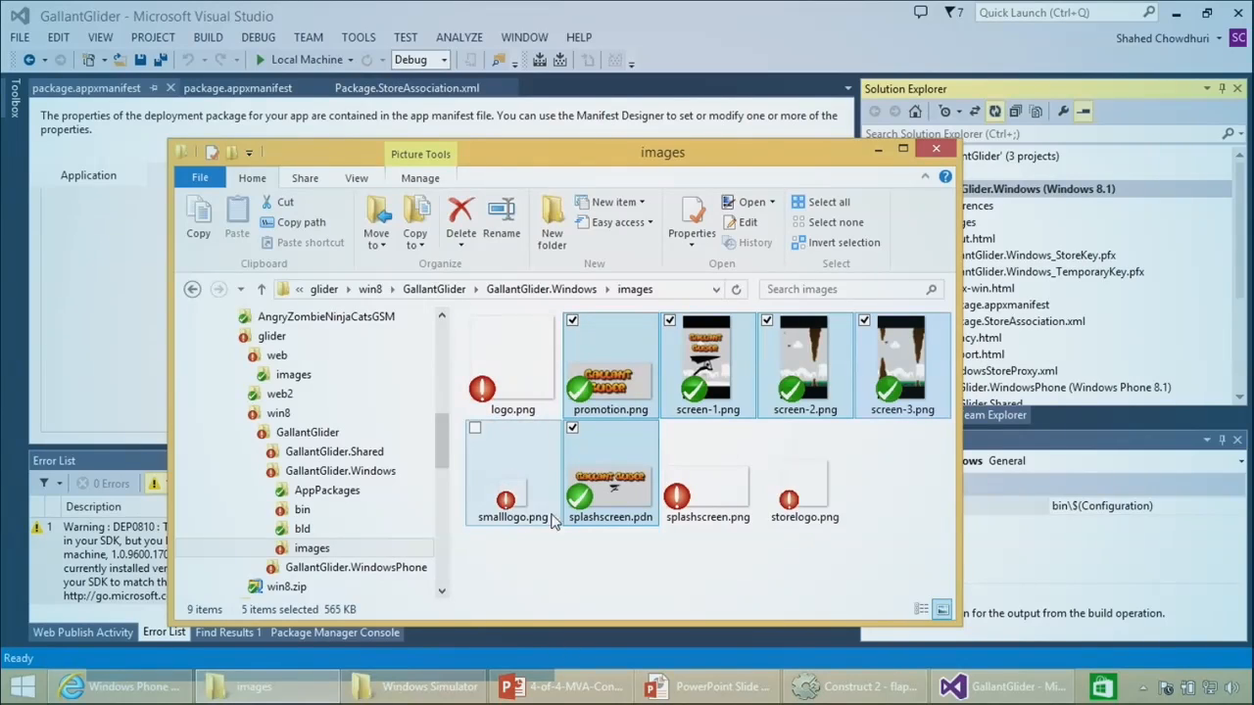
Step: Revert logo.png, smalllogo.png, splashscreen.png and storelogo.png to their versioned originals with TortoiseSVN
left_click(508, 365)
left_click(513, 480, "ctrl")
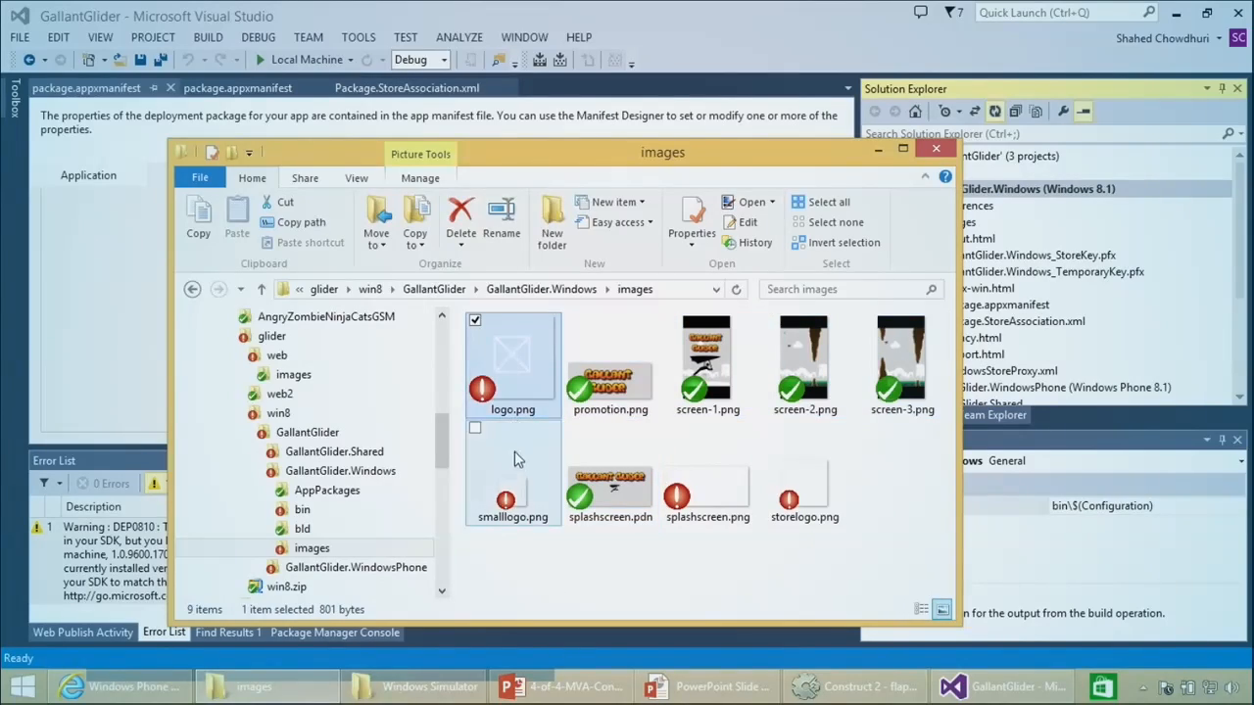
left_click(707, 480, "ctrl")
left_click(784, 526, "ctrl")
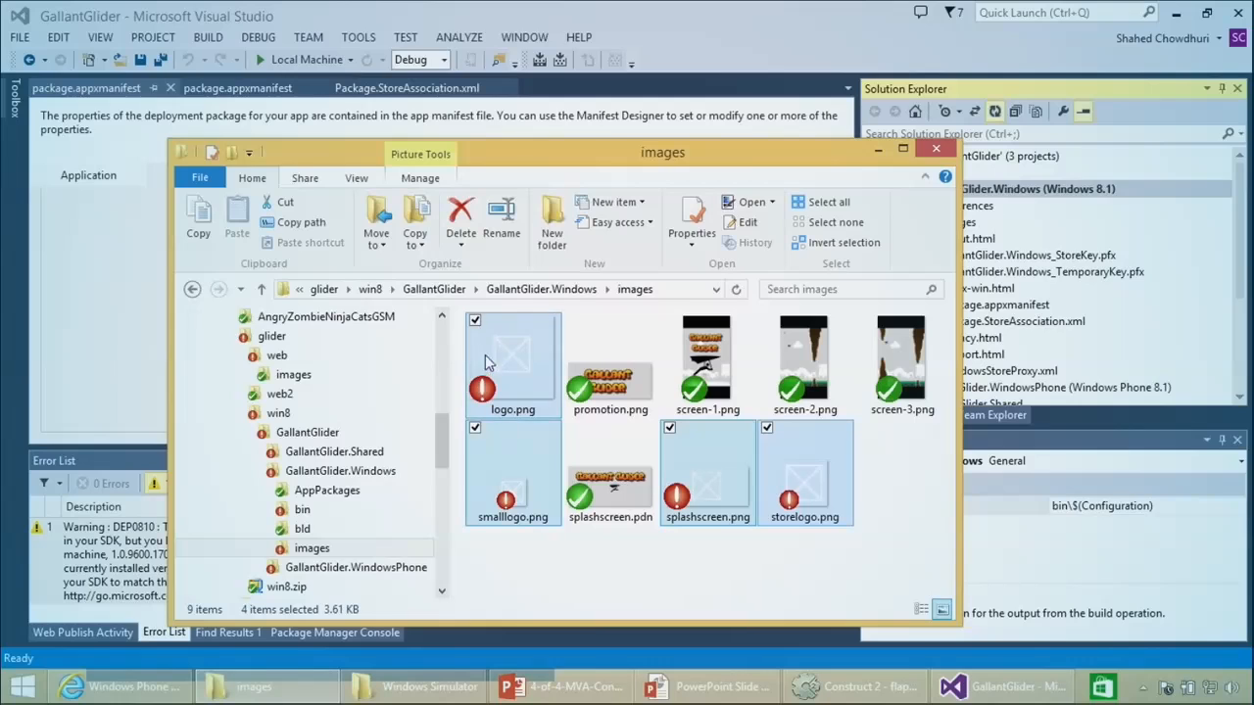
right_click(507, 368)
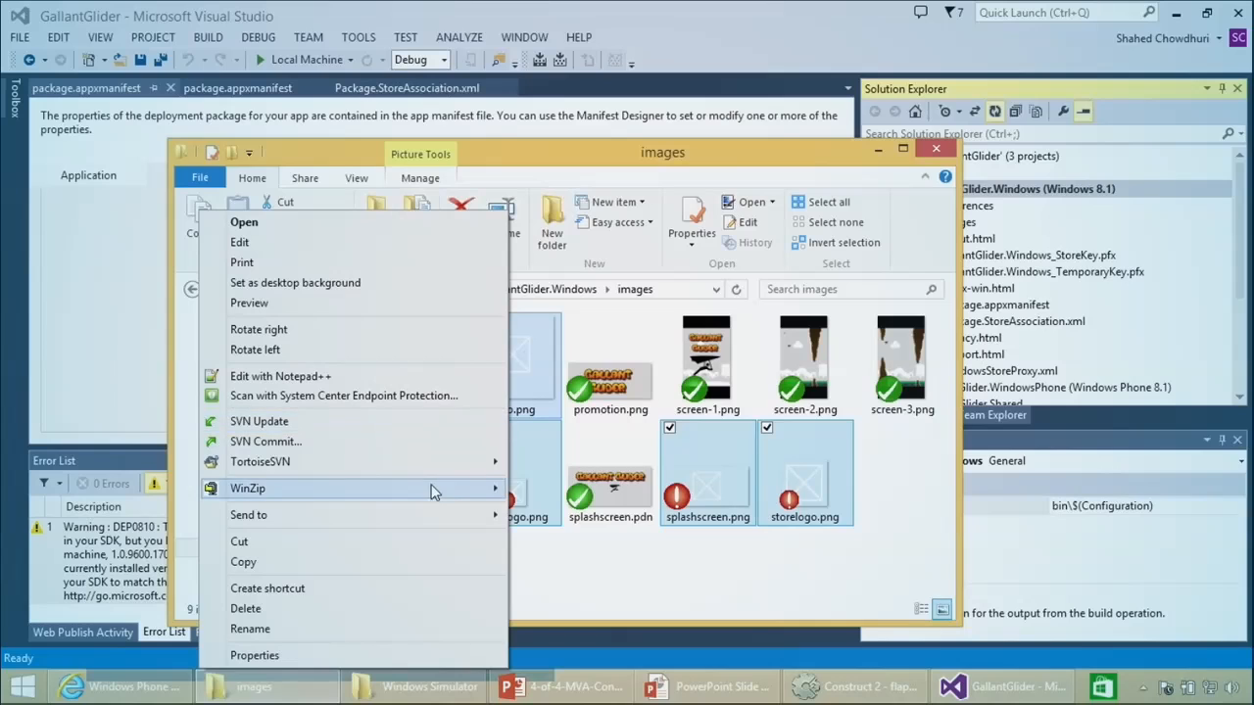
mouse_move(452, 462)
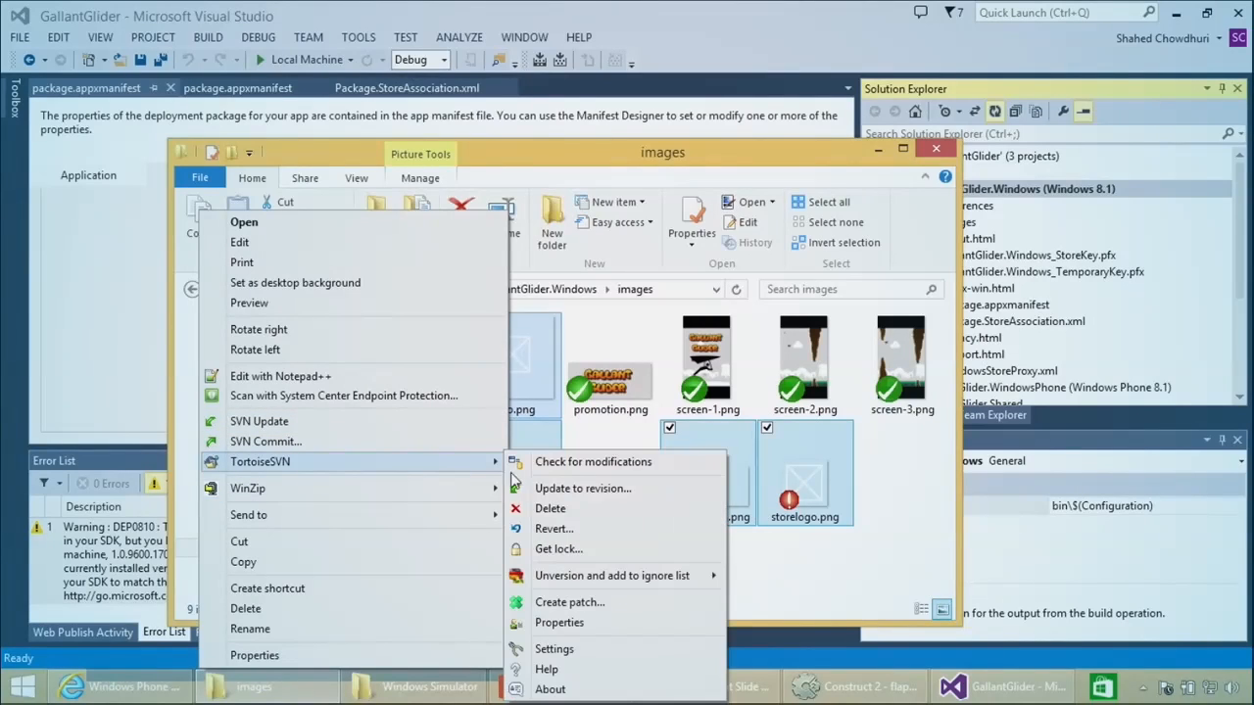
left_click(572, 534)
left_click(660, 473)
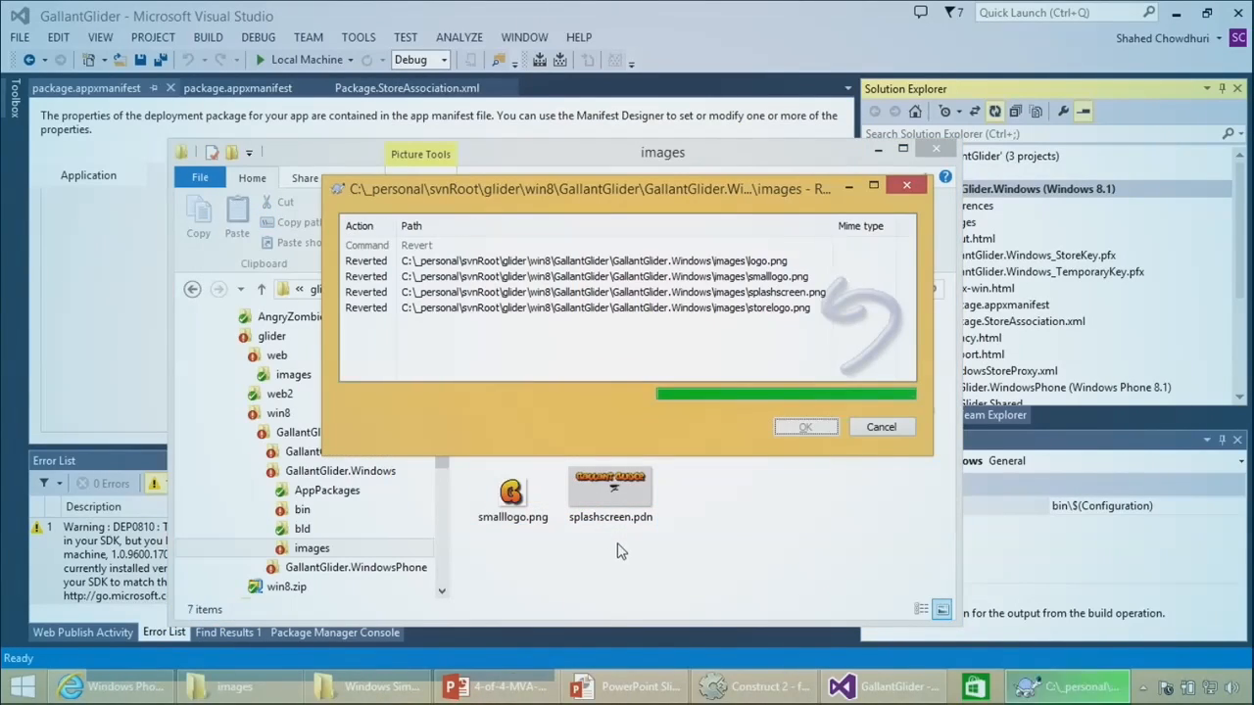
left_click(807, 429)
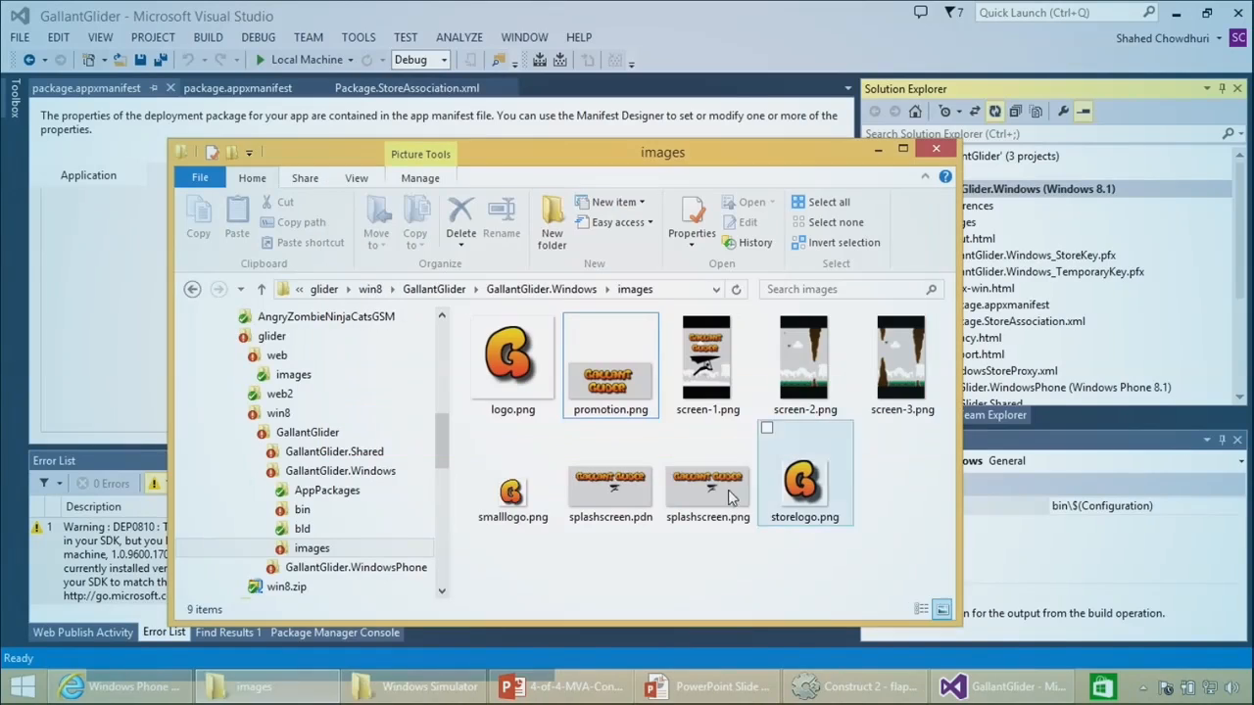
Step: Look over logo.png, promotion.png, smalllogo.png and storelogo.png in the images folder, and put the folder window away
left_click(543, 382)
left_click(606, 385)
left_click(511, 490)
left_click(804, 481)
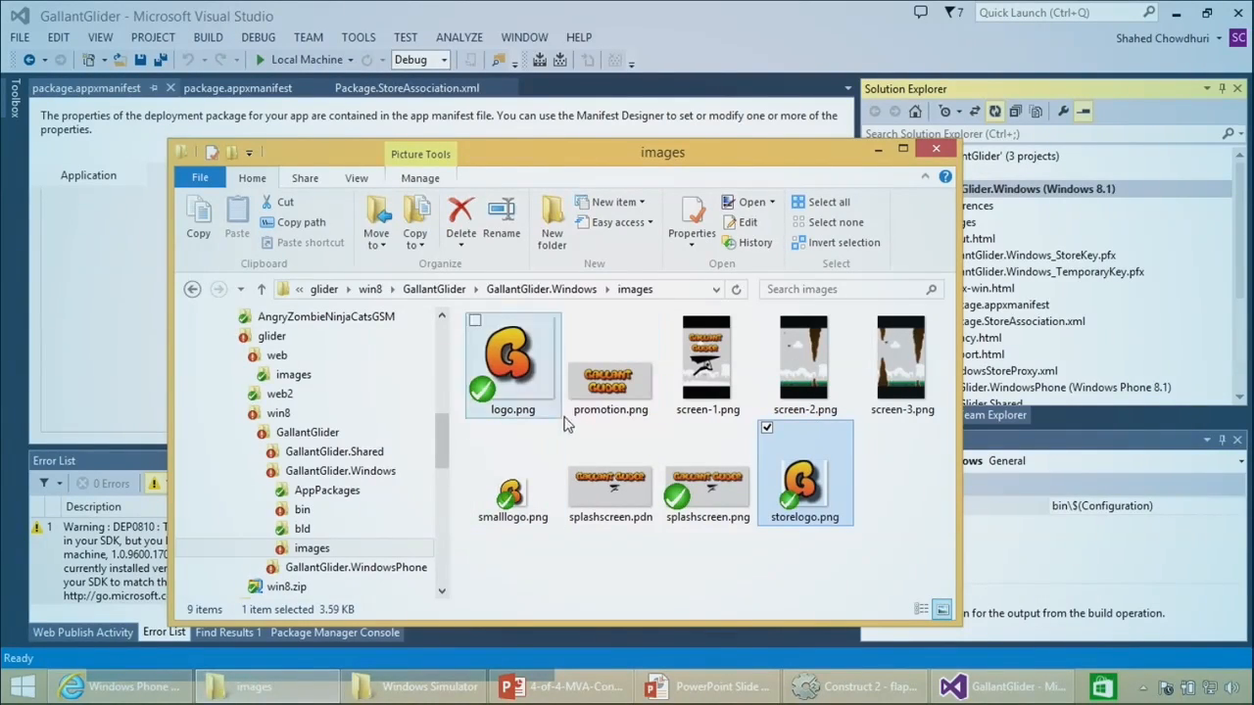
left_click(878, 152)
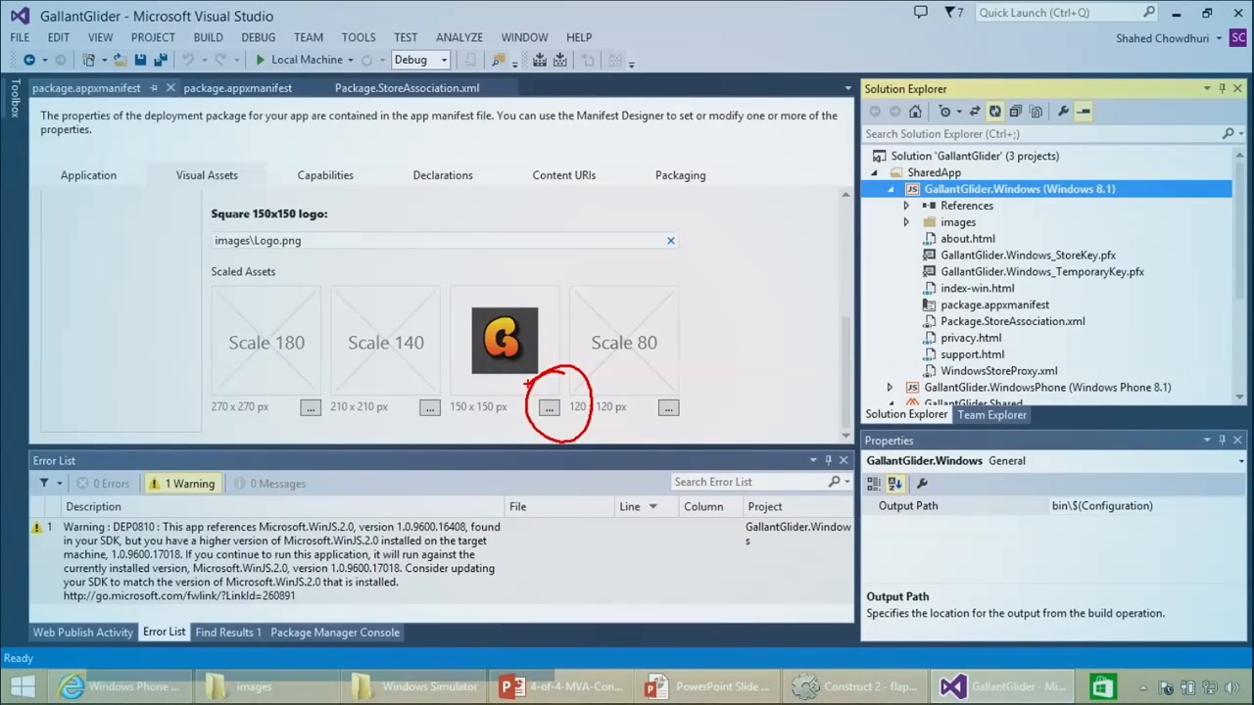
Step: Turn off the Internet (Client) capability in the GallantGlider.Windows app manifest, and save and build the solution
key("Escape")
scroll(438, 284, "up", 5)
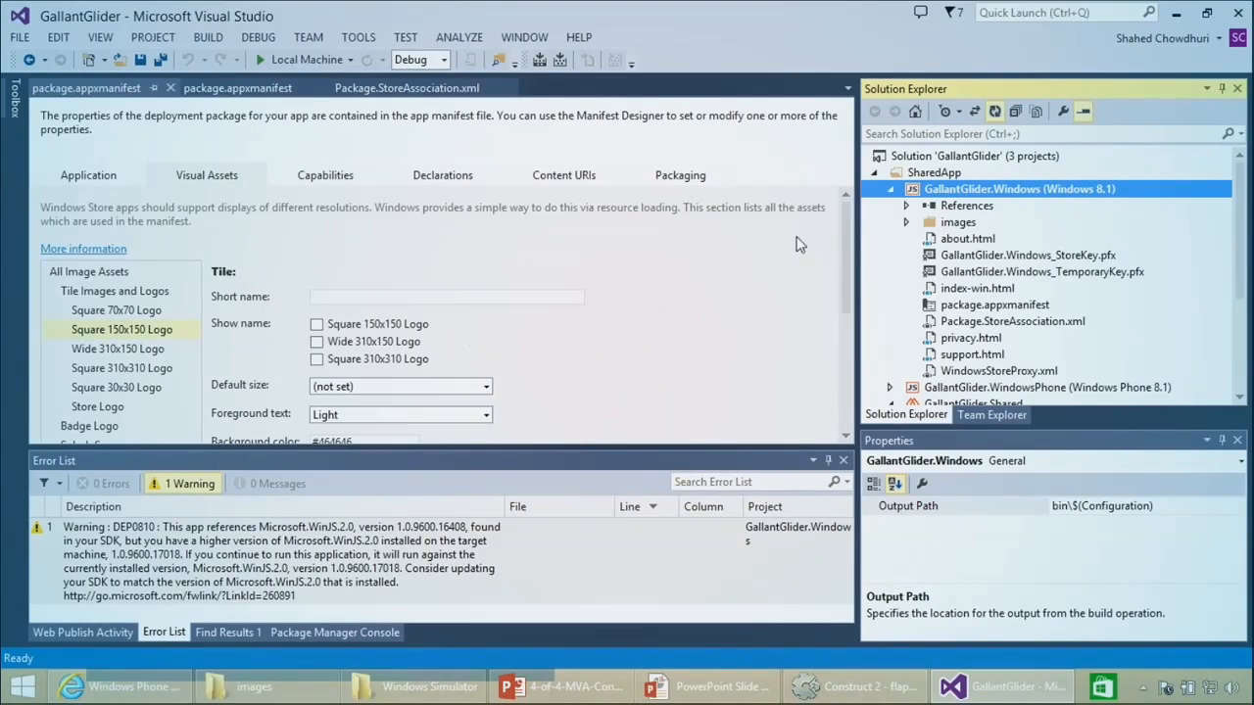
left_click(331, 182)
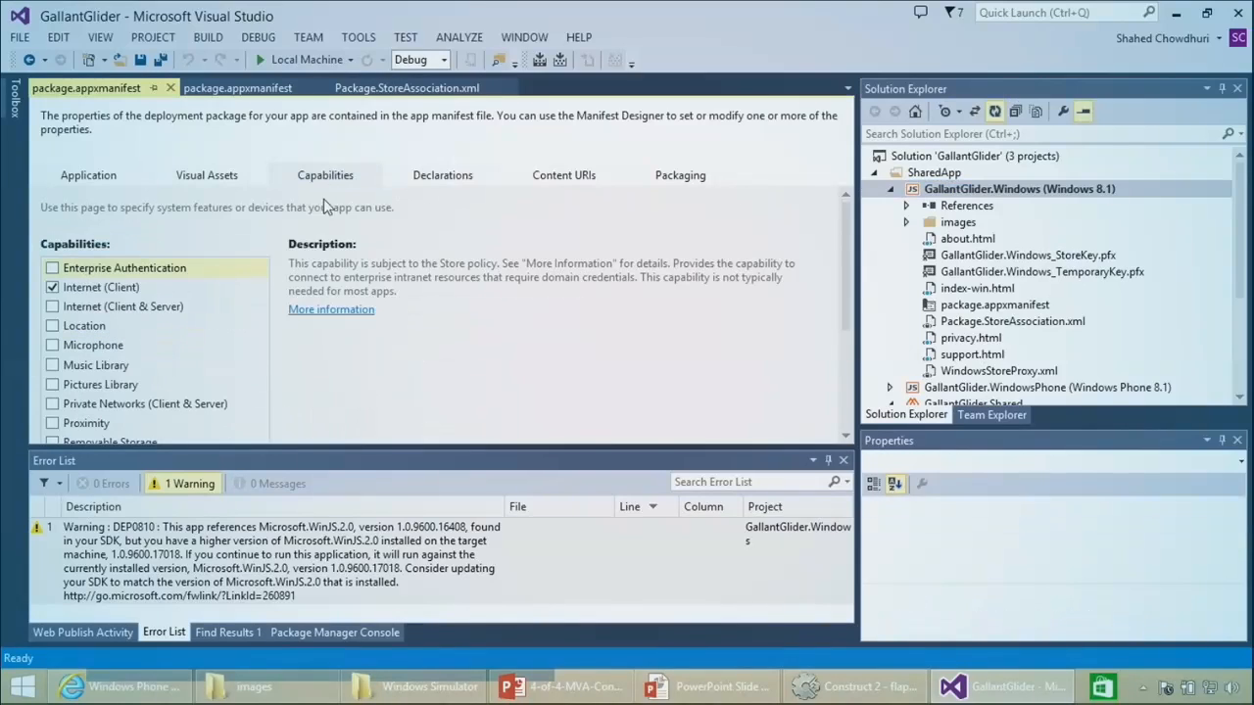
left_click(98, 288)
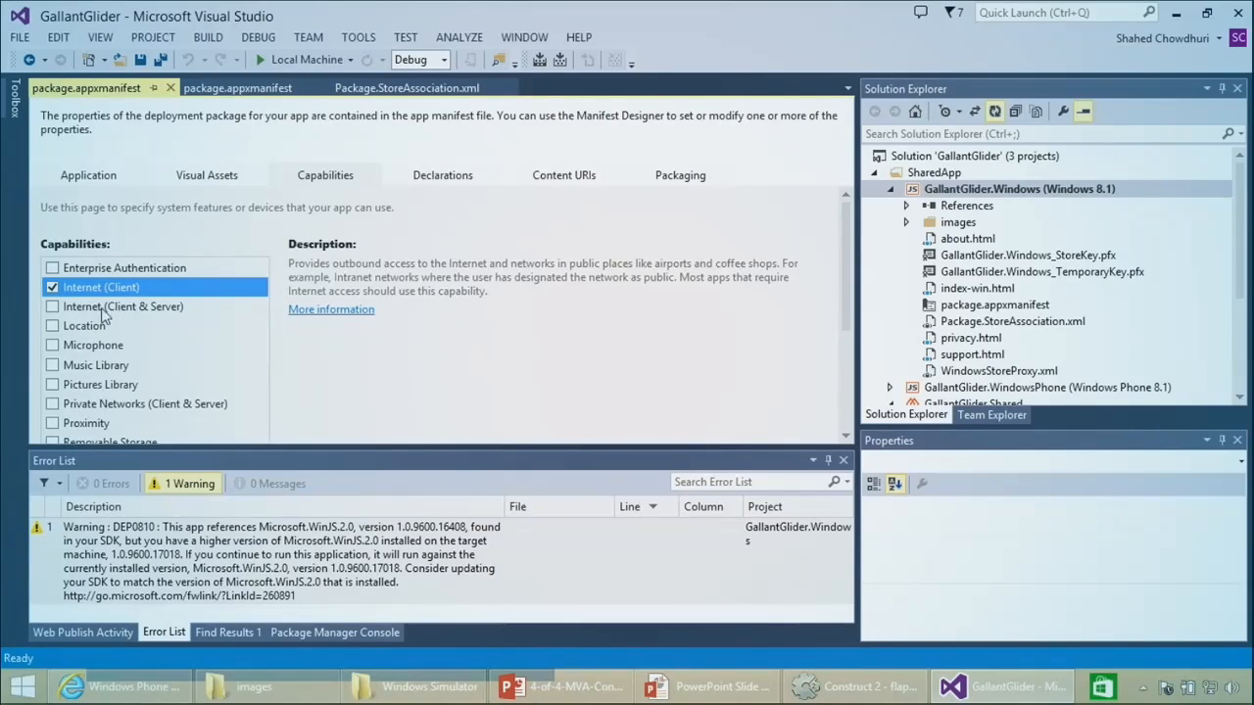
left_click(52, 288)
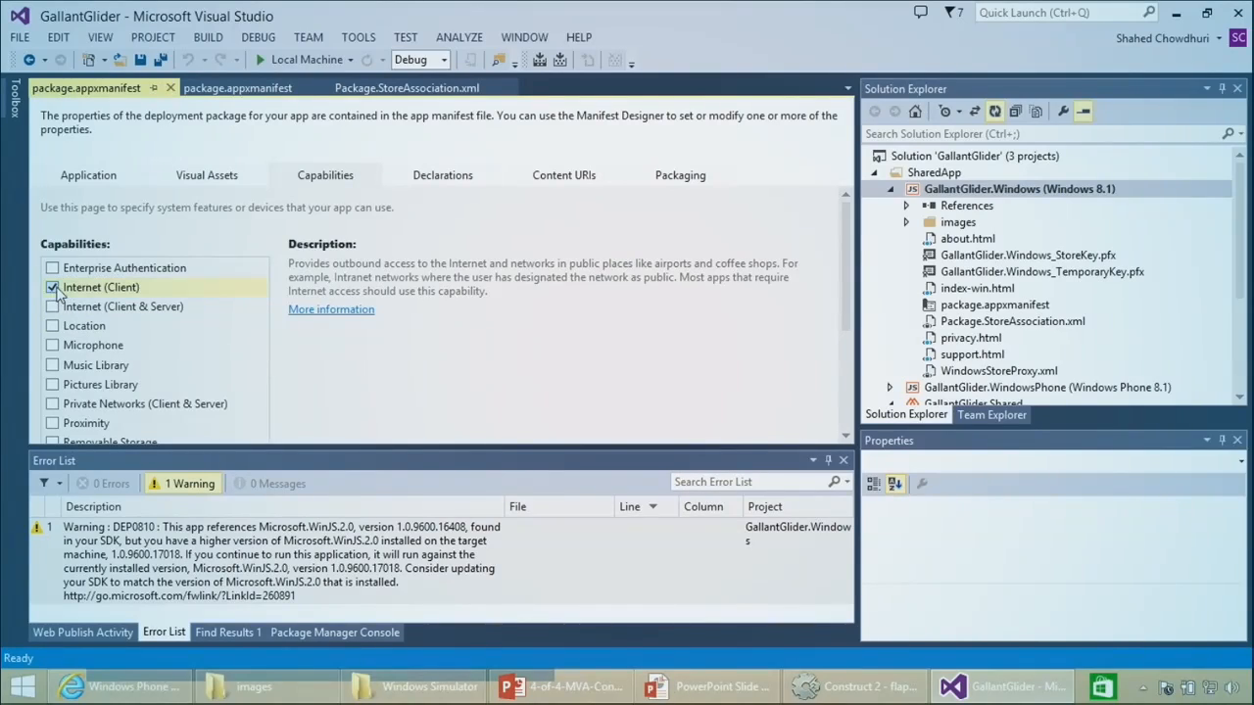
left_click(161, 61)
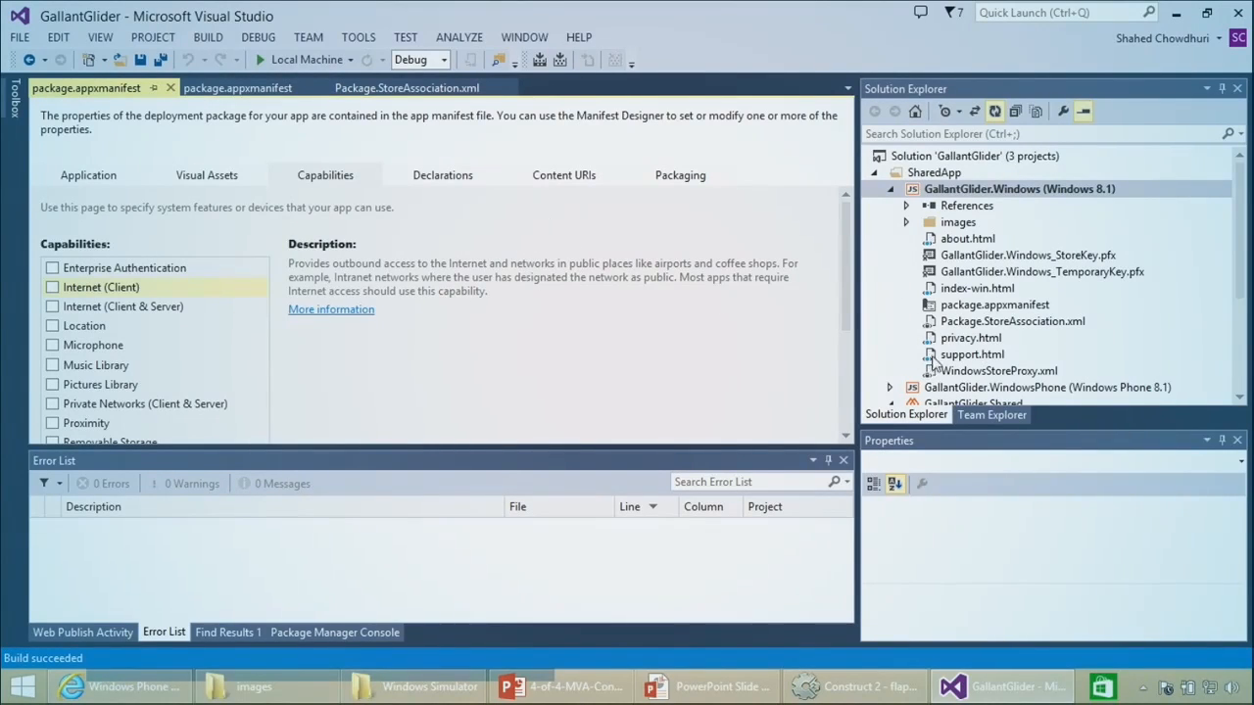
Step: Open the package.appxmanifest of the GallantGlider.WindowsPhone project to its capabilities
left_click(955, 388)
scroll(980, 377, "down", 3)
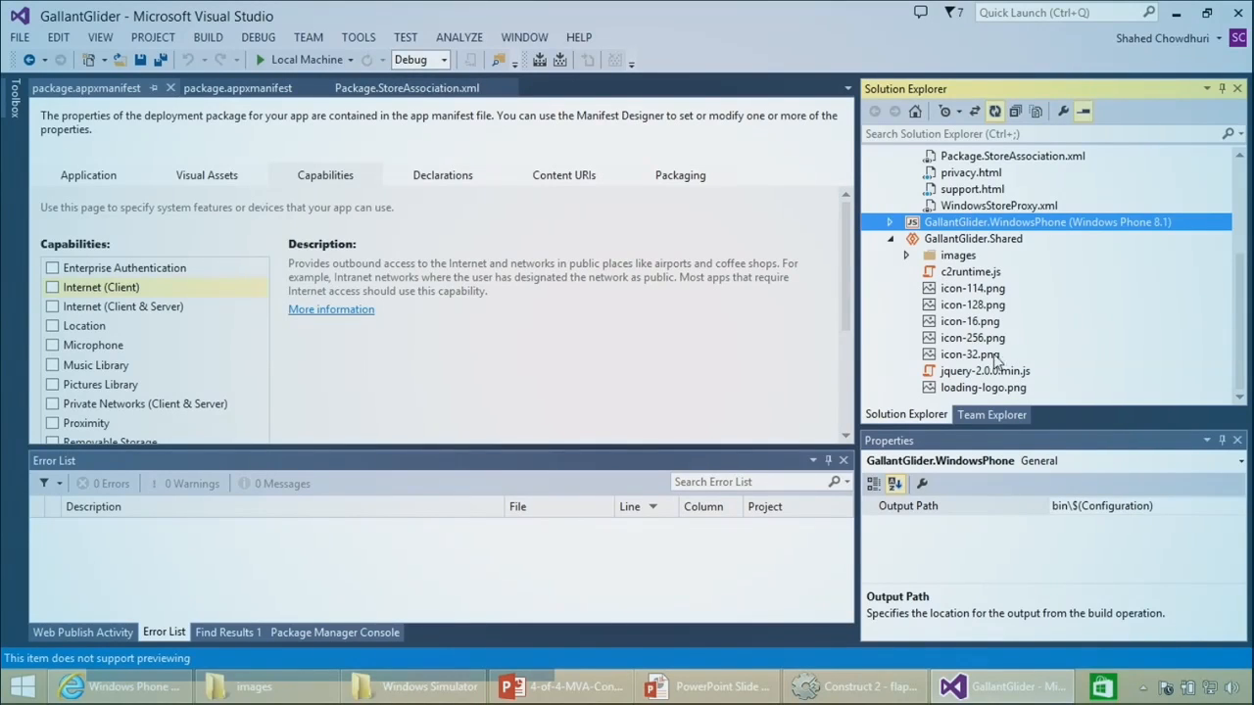
left_click(984, 388)
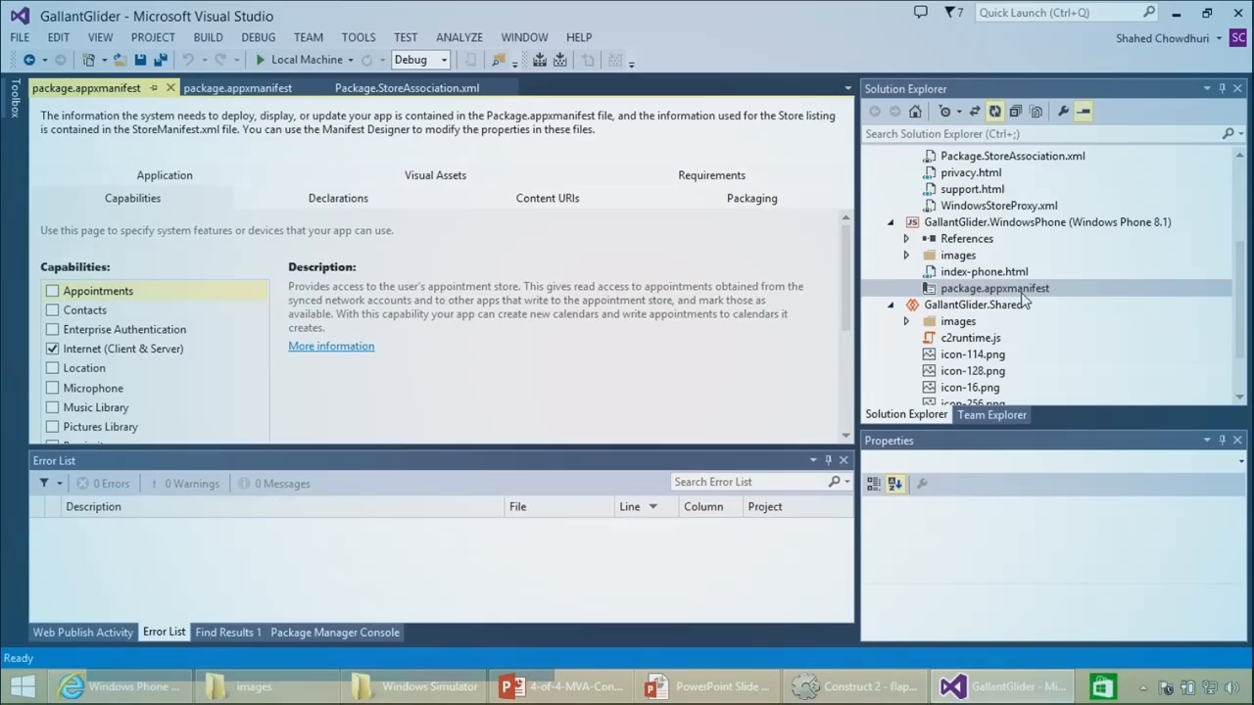
left_click(948, 224)
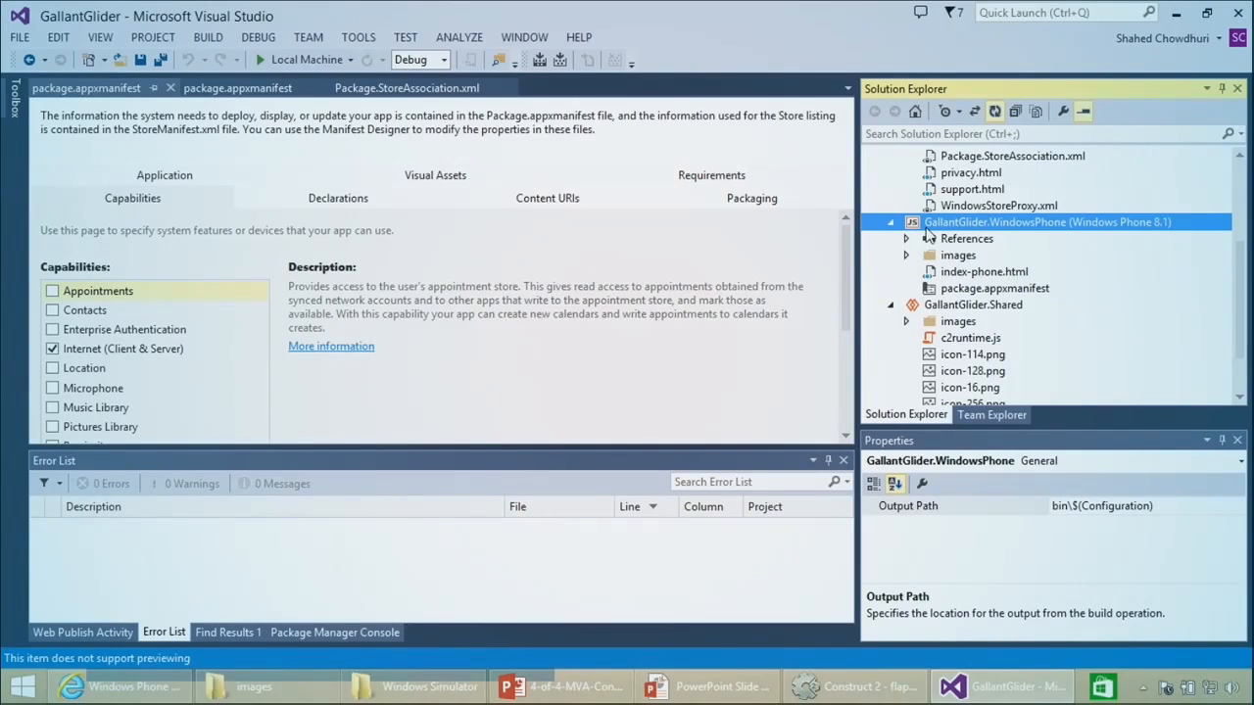
left_click(1004, 290)
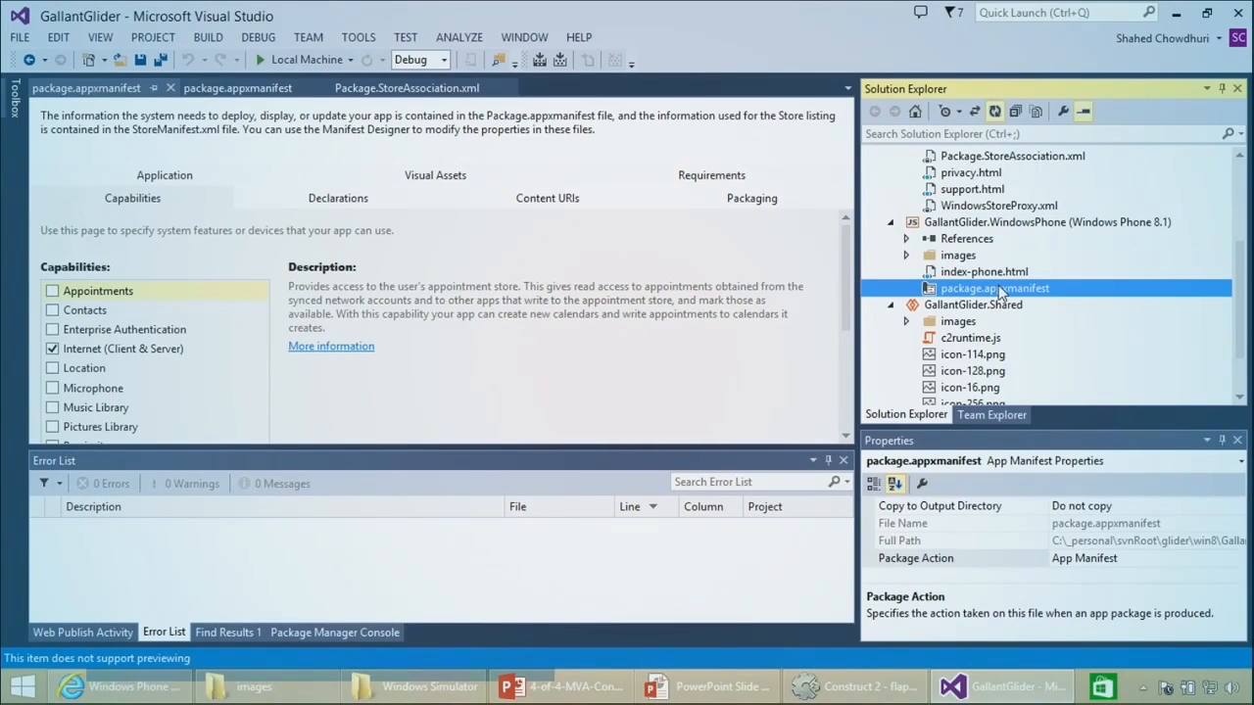
Step: Turn off the Internet (Client & Server) capability in the Windows Phone manifest, and save and build the solution
left_click(78, 352)
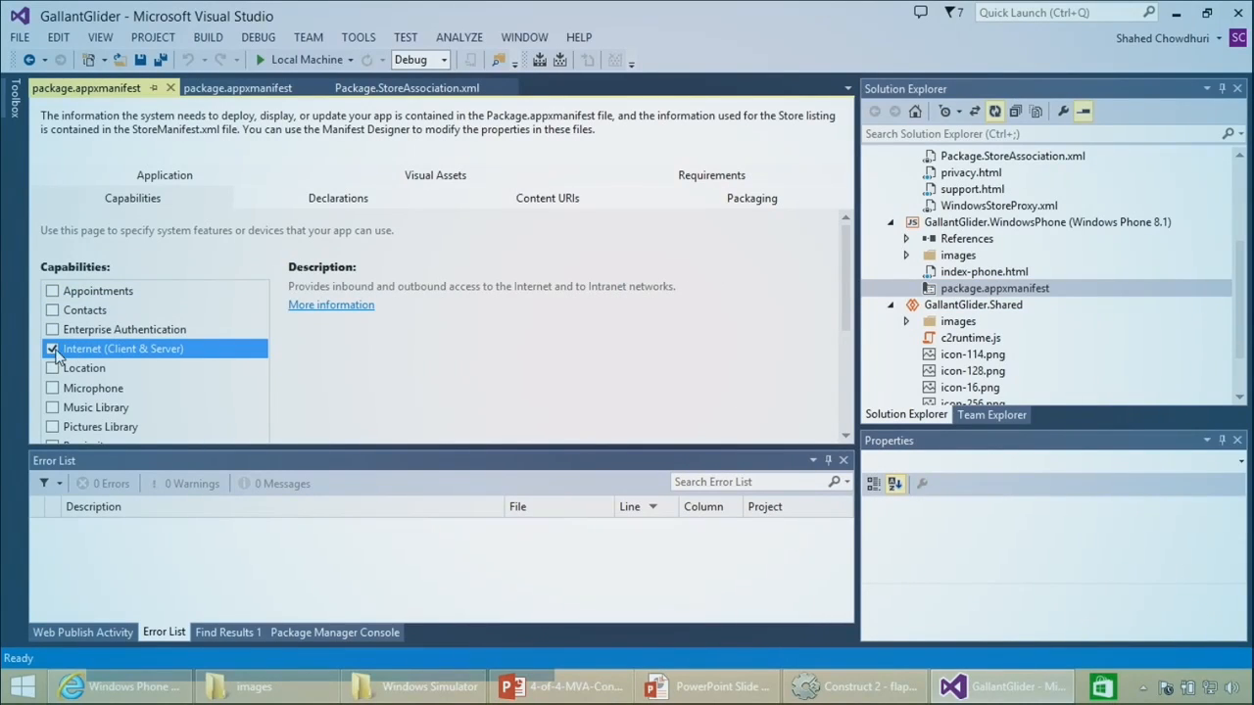
left_click(53, 349)
left_click(160, 61)
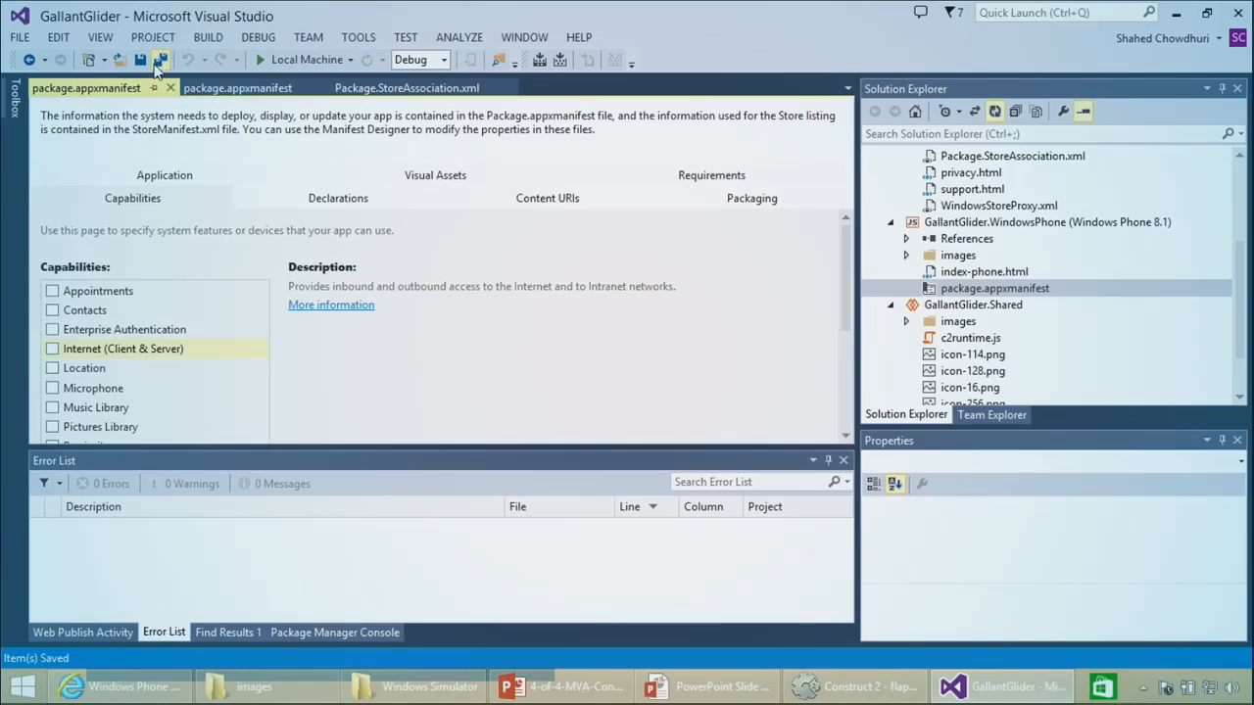
left_click(561, 60)
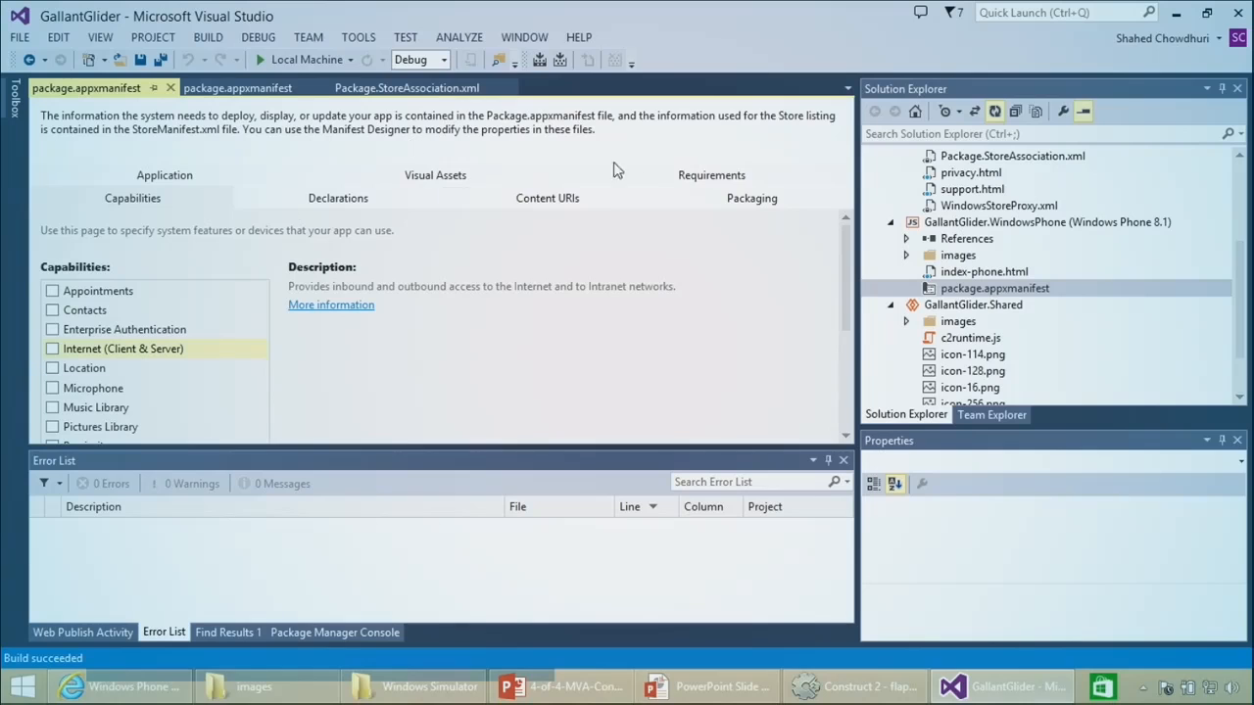
Step: Switch to the PowerPoint presentation, advance to the Create and Certify Package slide, and return to Visual Studio
left_click_drag(1240, 251, 1240, 172)
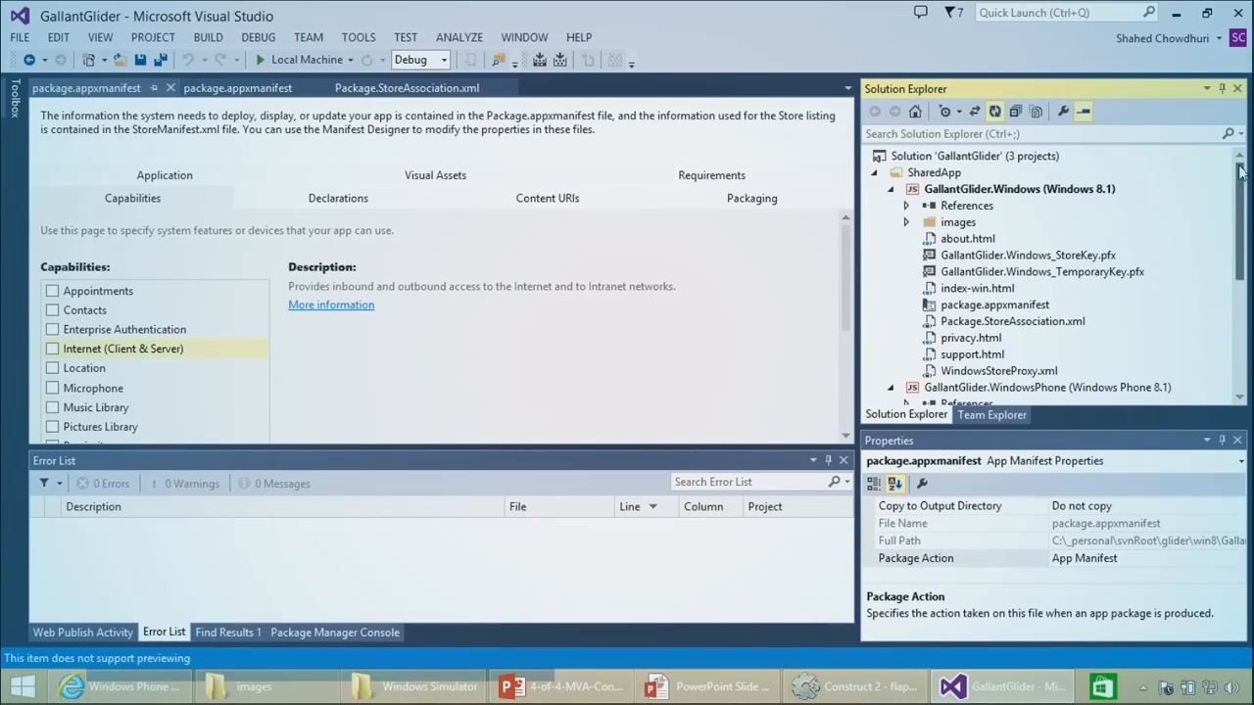
left_click(710, 686)
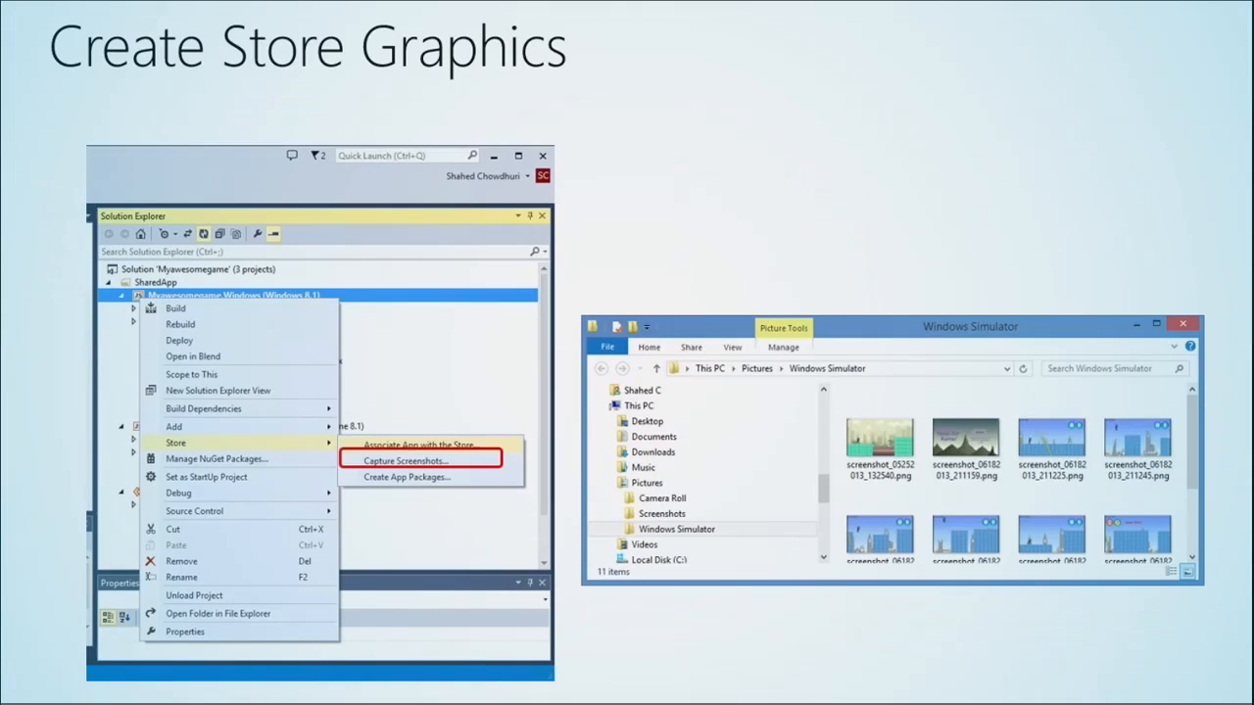
left_click(704, 503)
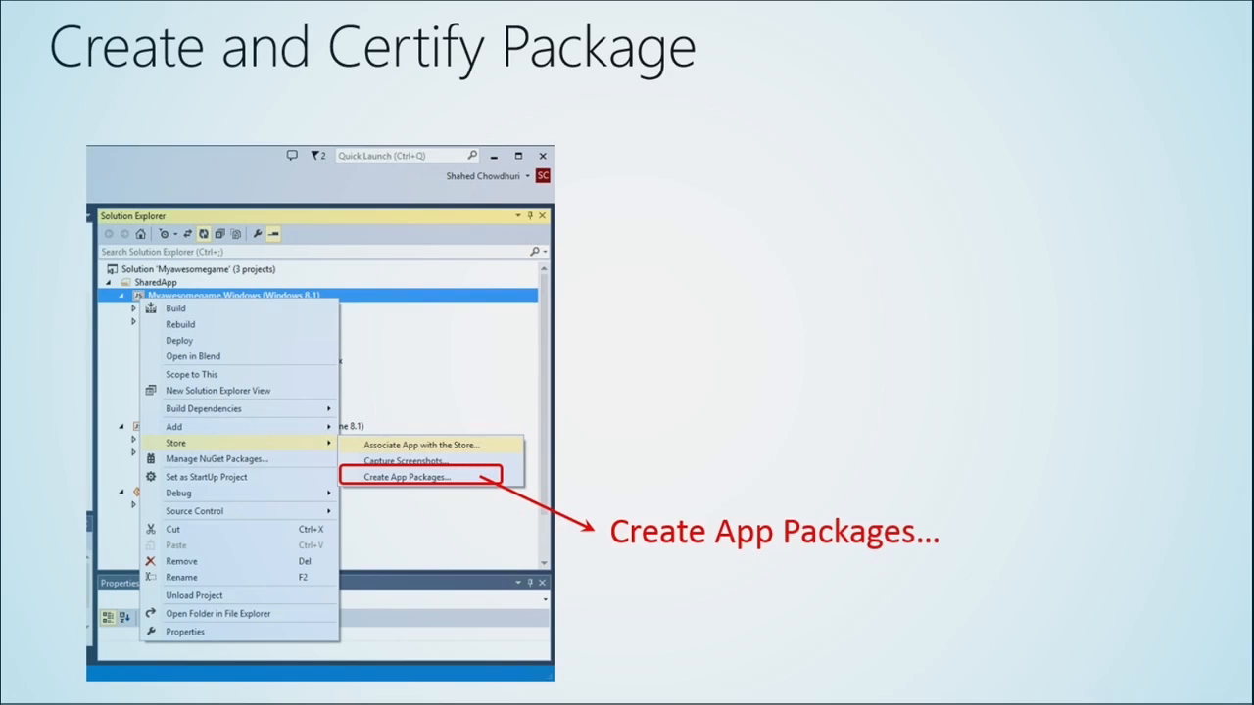
key("alt+Tab")
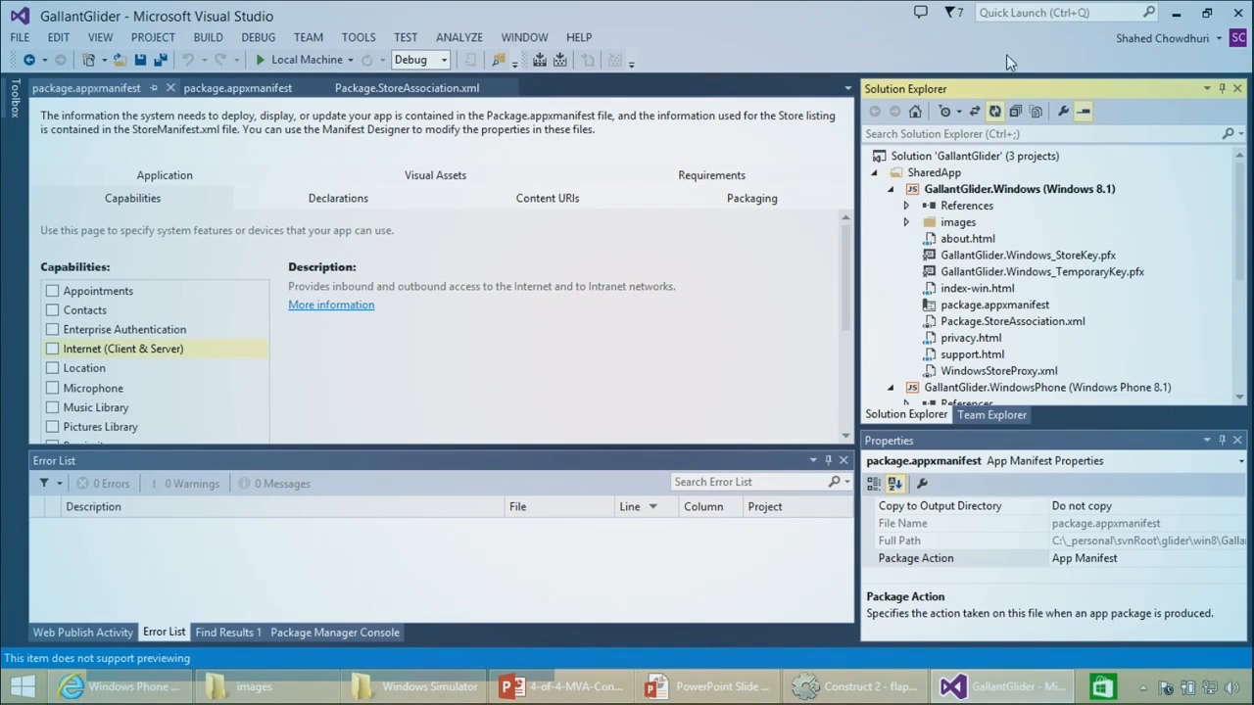
Step: Start creating app packages for GallantGlider.Windows for upload to the Windows Store, continuing with the account already signed in
right_click(1041, 191)
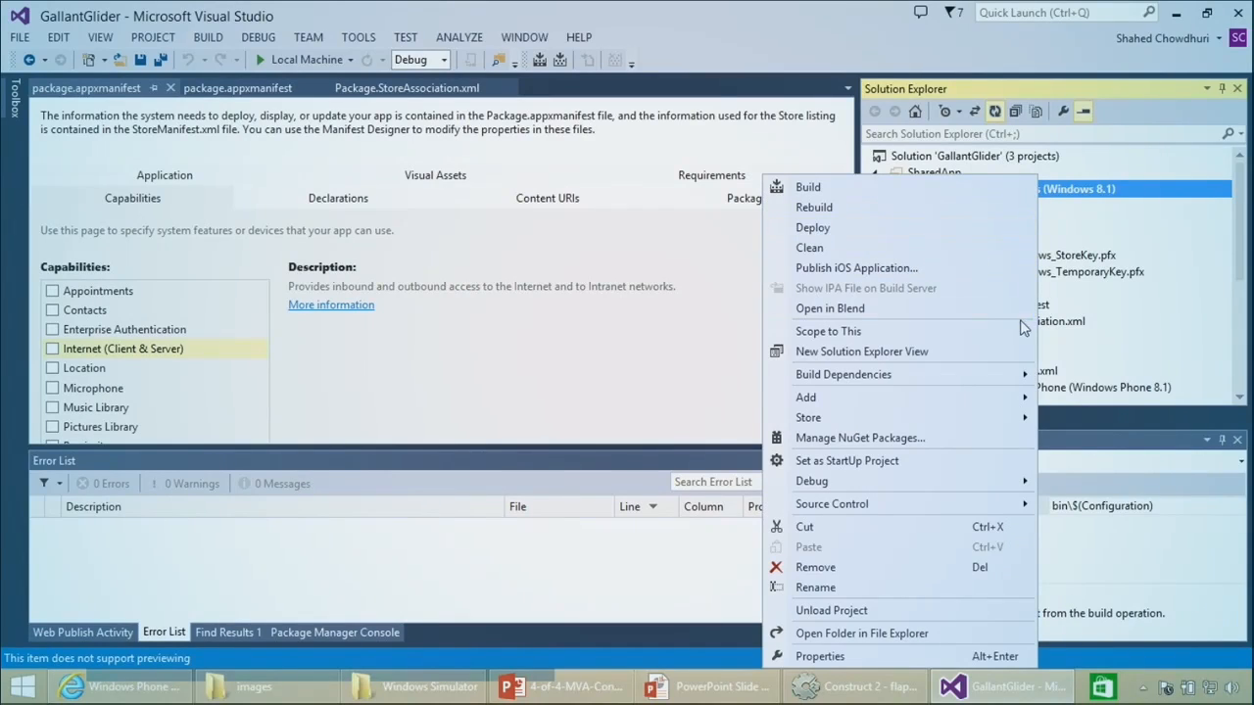
mouse_move(909, 421)
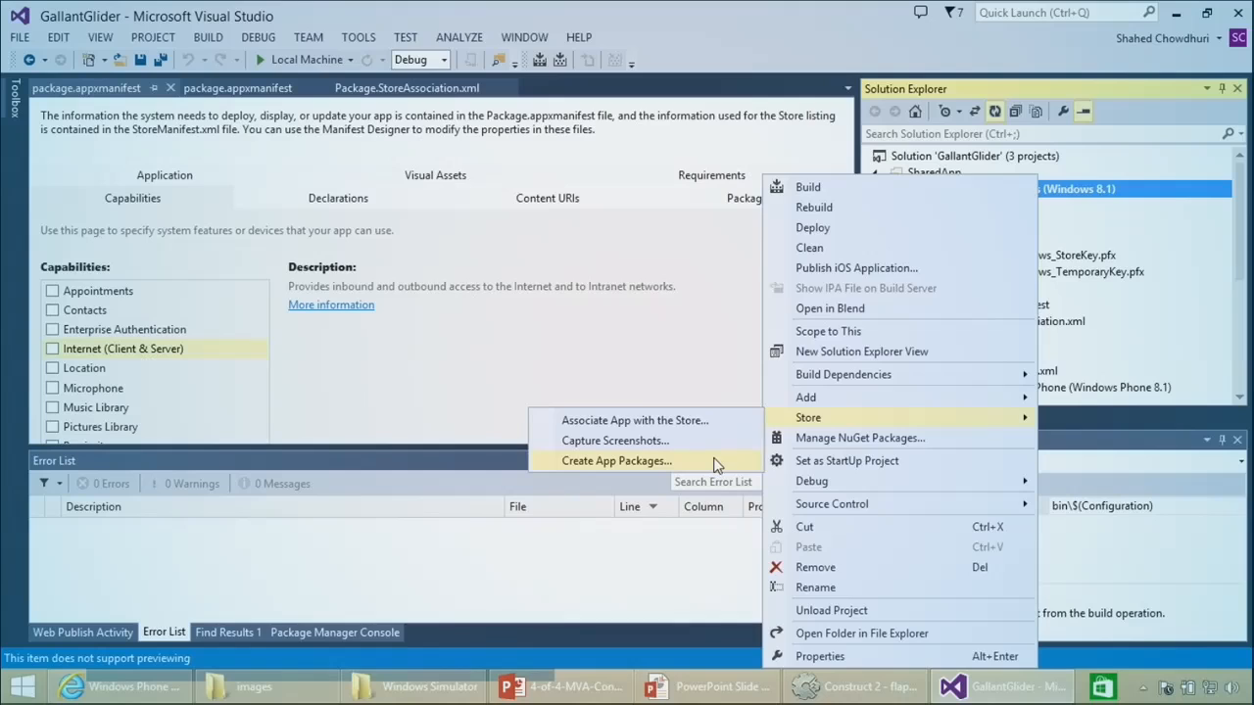
left_click(616, 461)
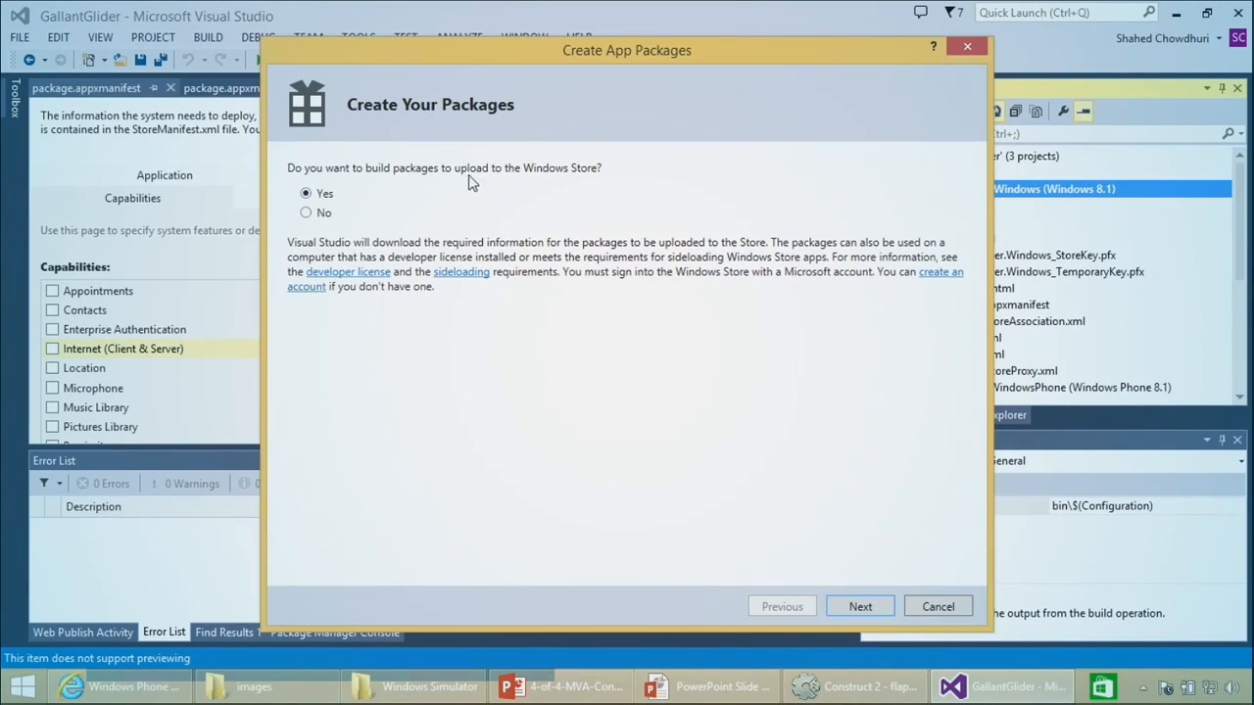
left_click(857, 605)
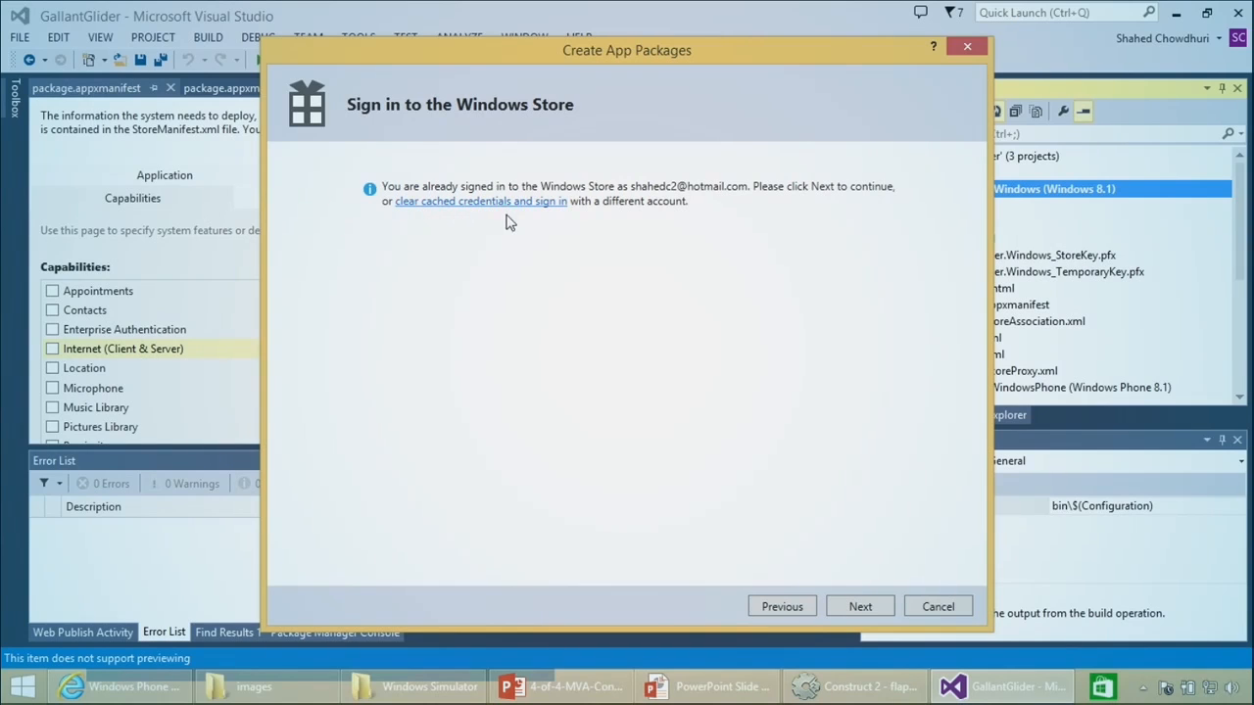
left_click(859, 606)
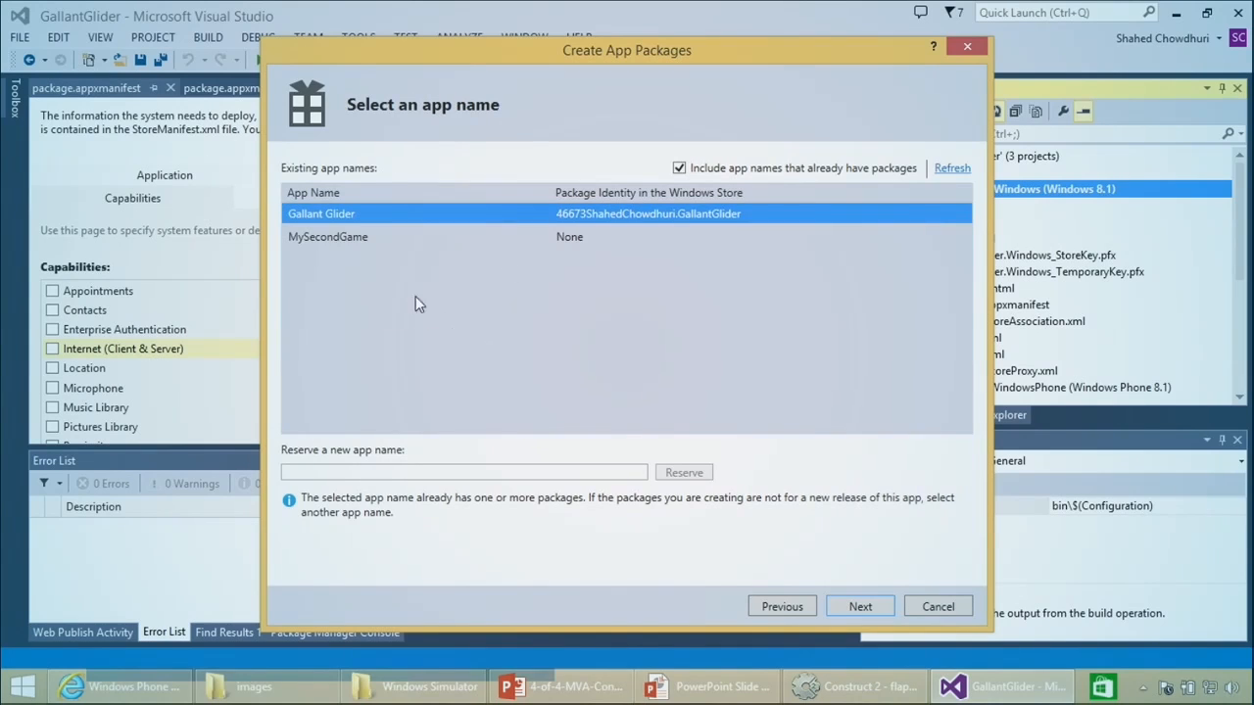
Step: Choose Gallant Glider as the Store app name for the packages and continue to the package configuration
left_click(356, 237)
left_click(319, 213)
left_click(322, 235)
left_click(321, 216)
left_click(847, 608)
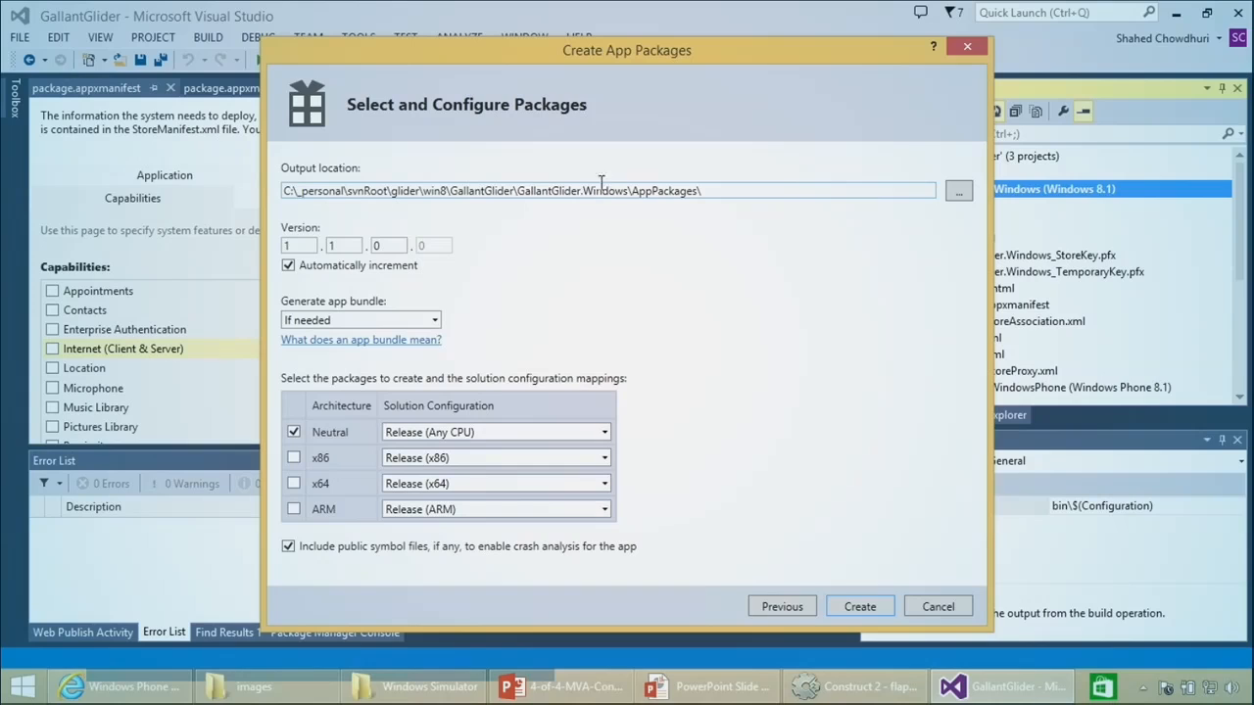
Step: Try to create the Neutral Release (Any CPU) package in the AppPackages output location, and select the reported version error
triple_click(637, 192)
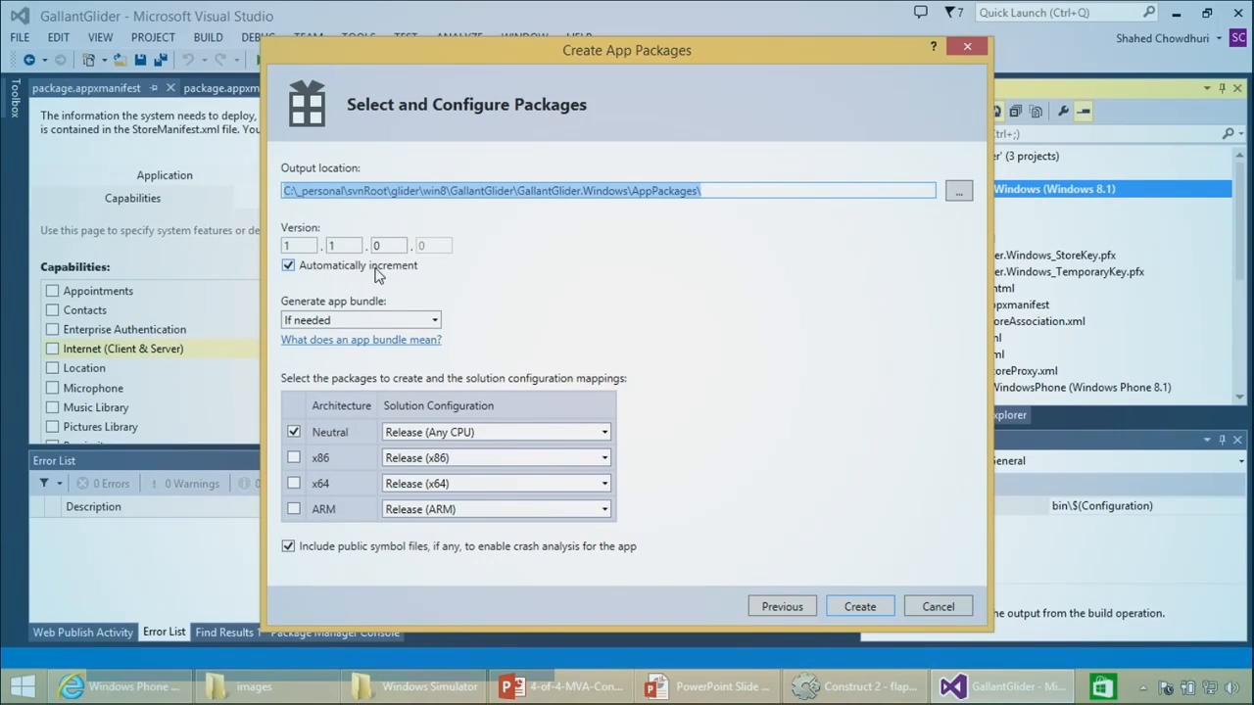
left_click(848, 608)
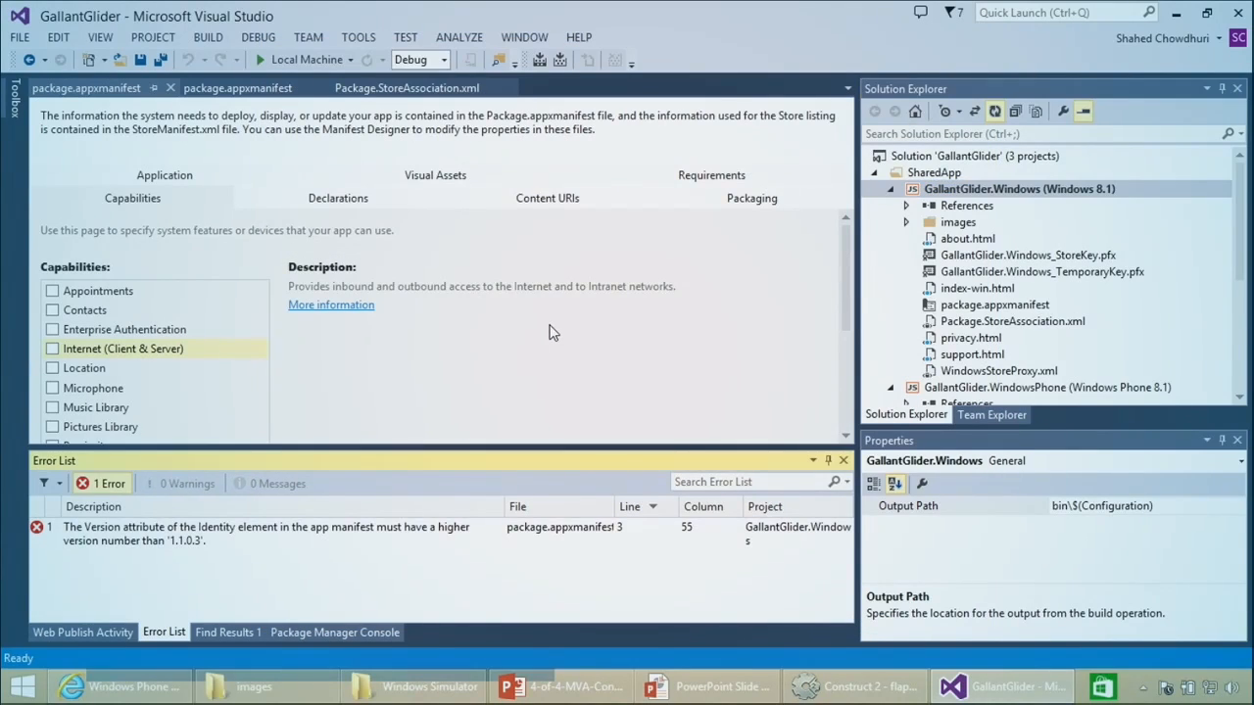
left_click(220, 541)
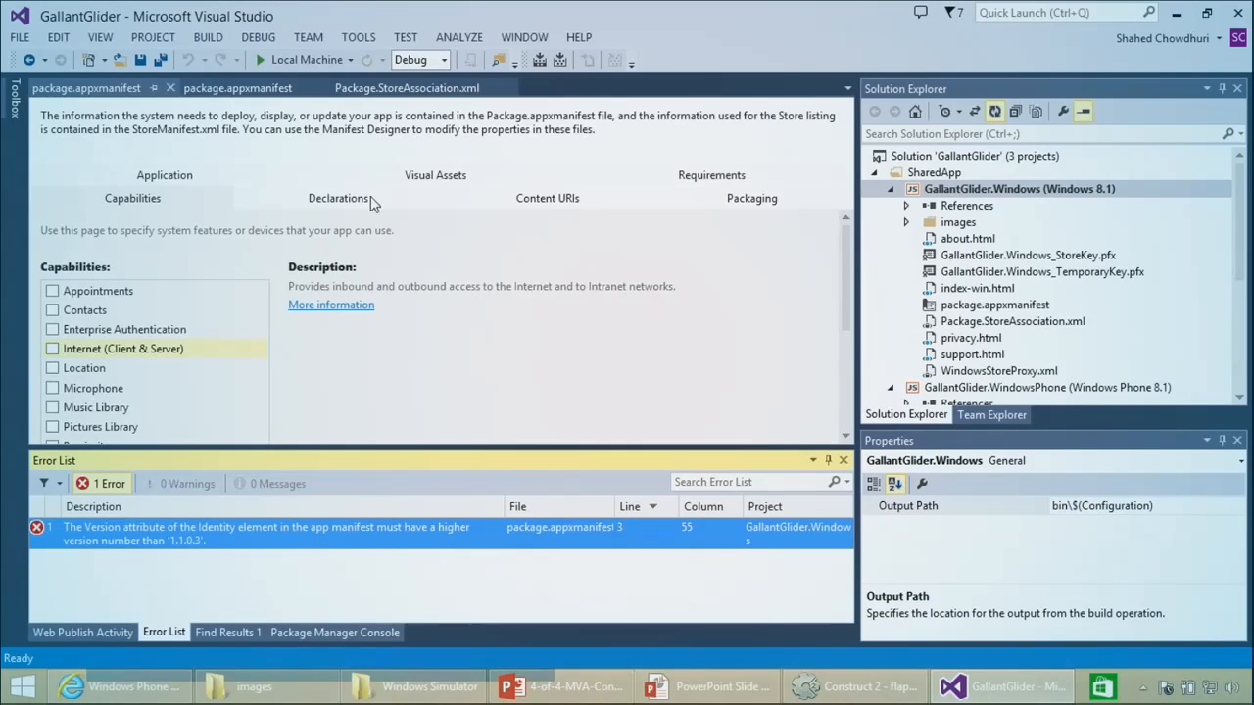
Step: Set the minor version to 1 and the revision to 4 in the package manifest, then save everything and build the solution
right_click(936, 192)
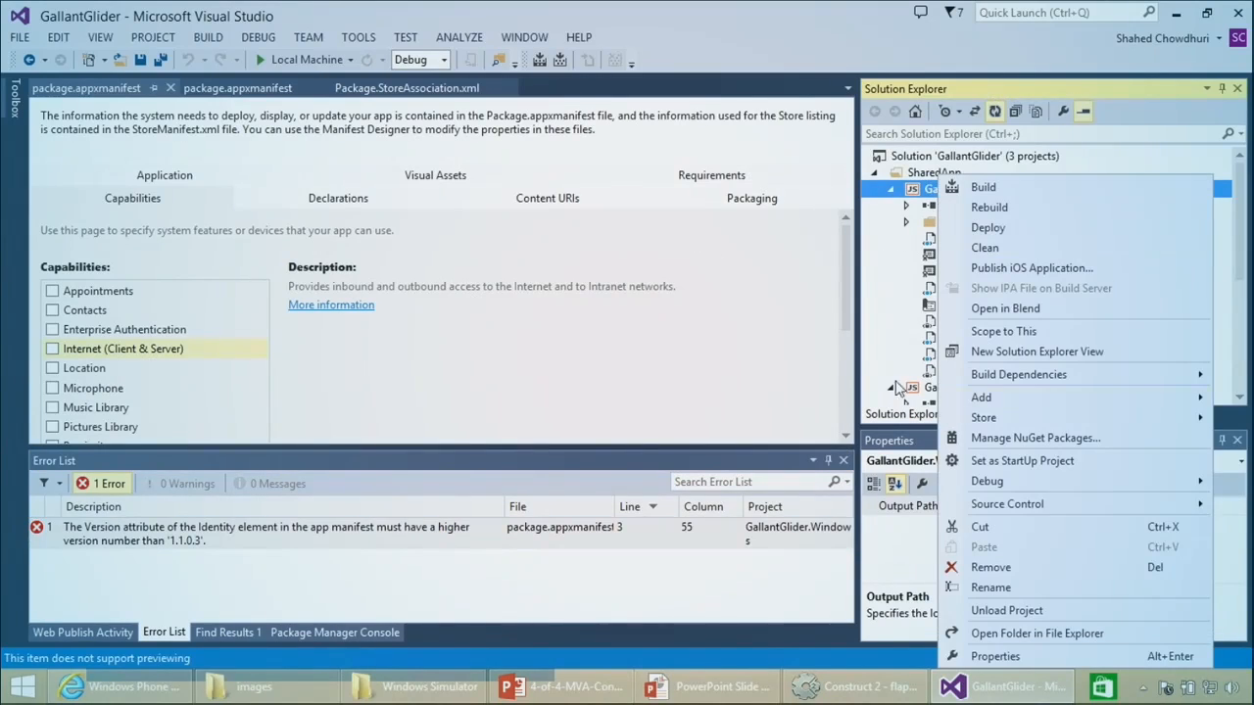
mouse_move(981, 398)
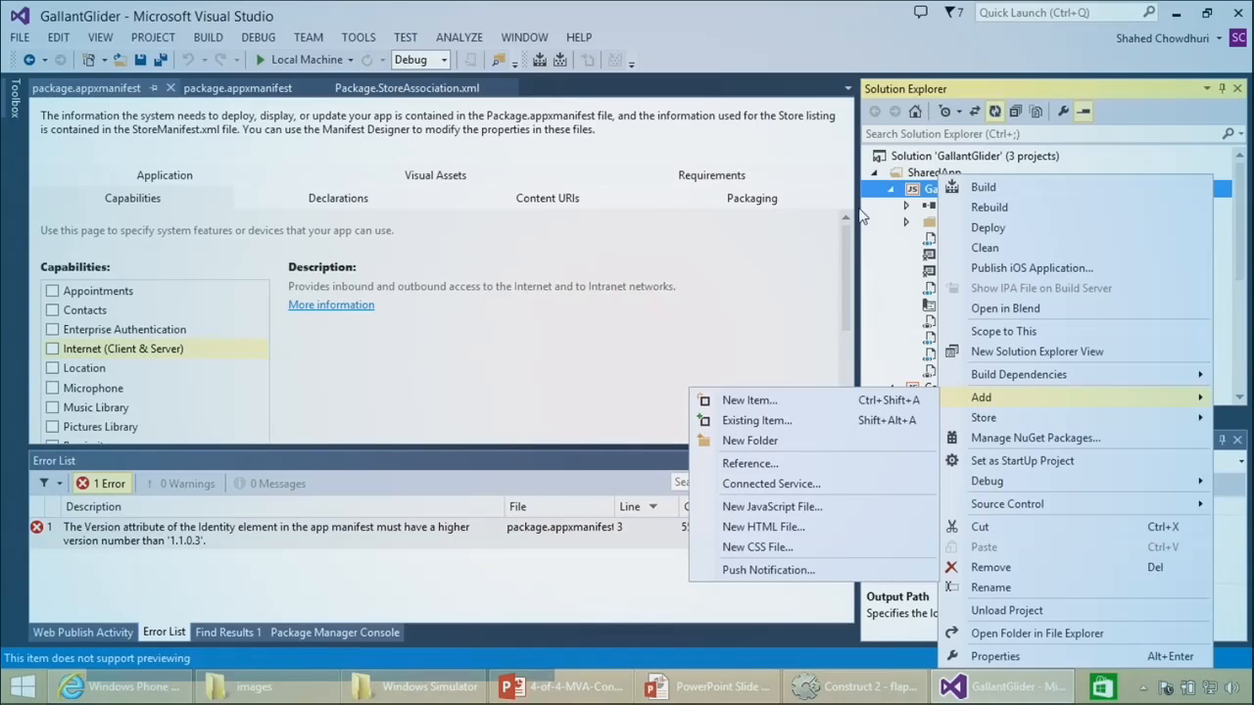
left_click(196, 178)
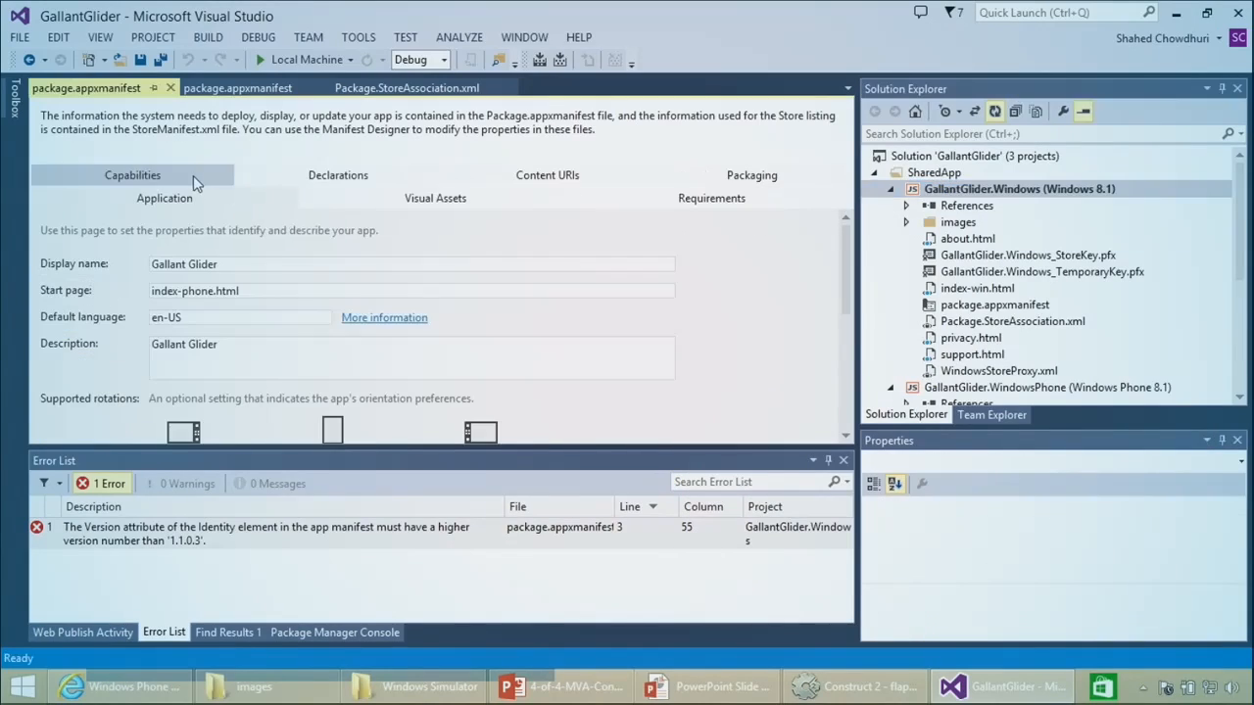
left_click(751, 176)
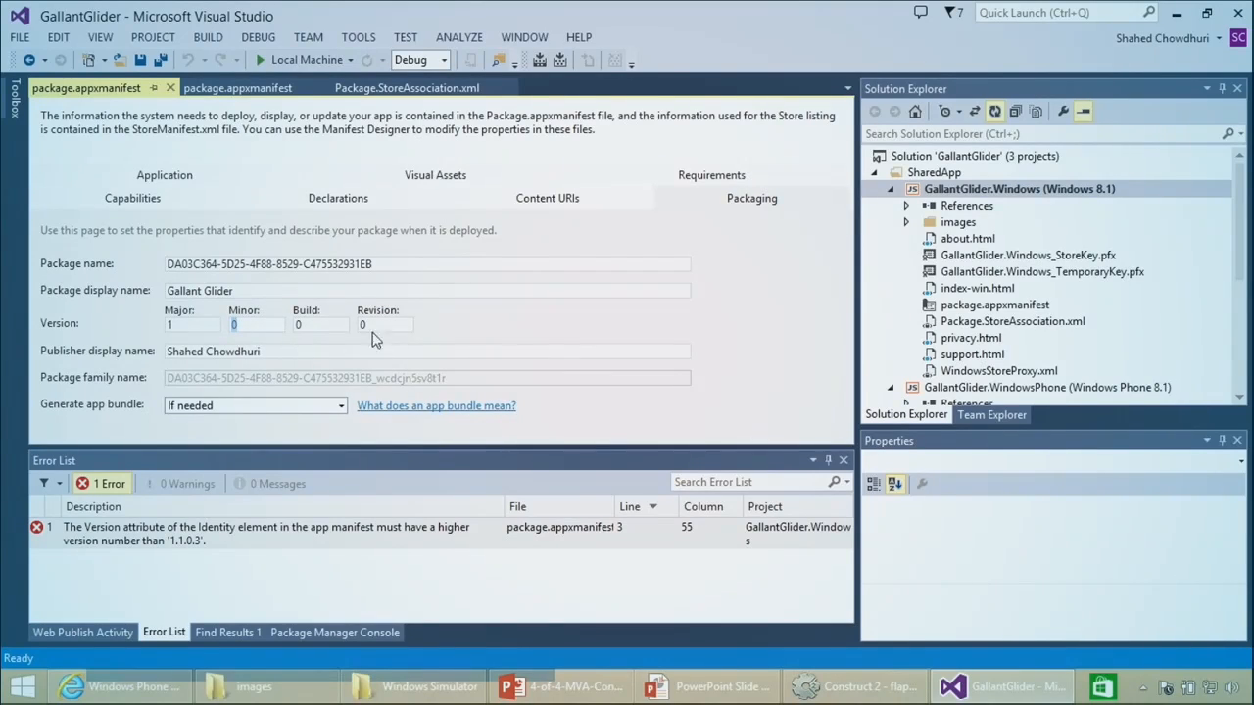
type("1")
key("Tab")
key("Tab")
type("4")
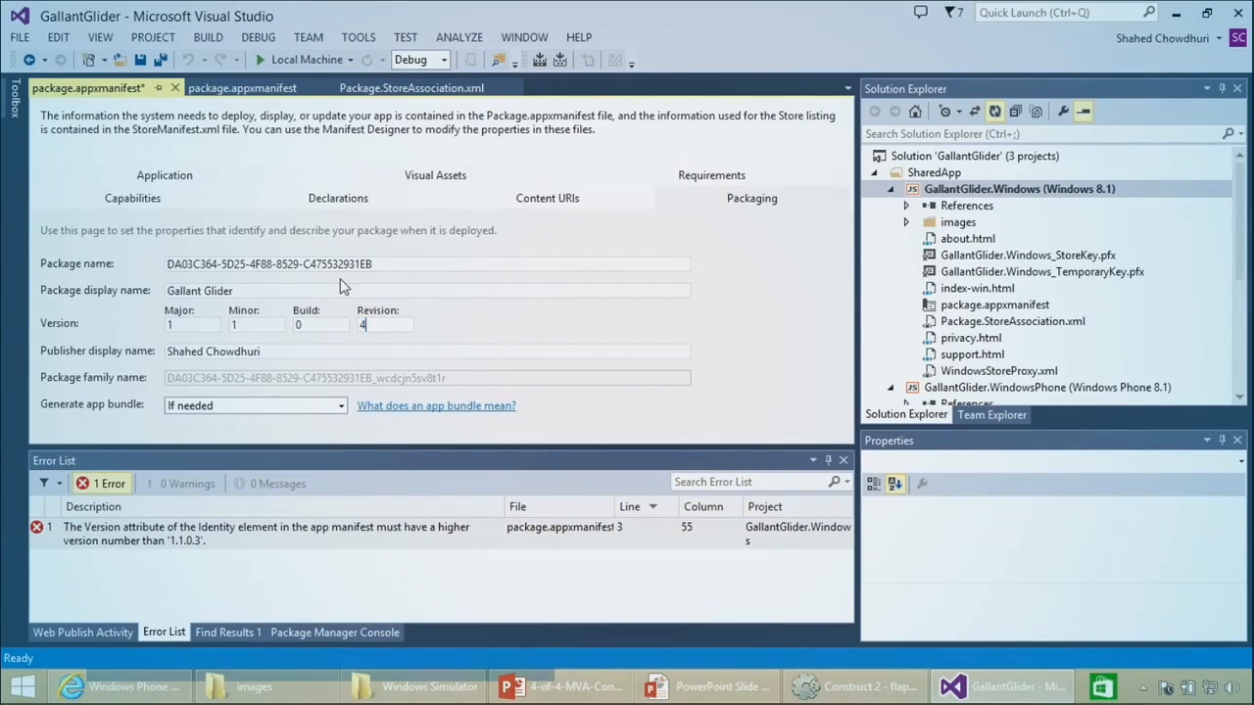
left_click(159, 61)
left_click(557, 60)
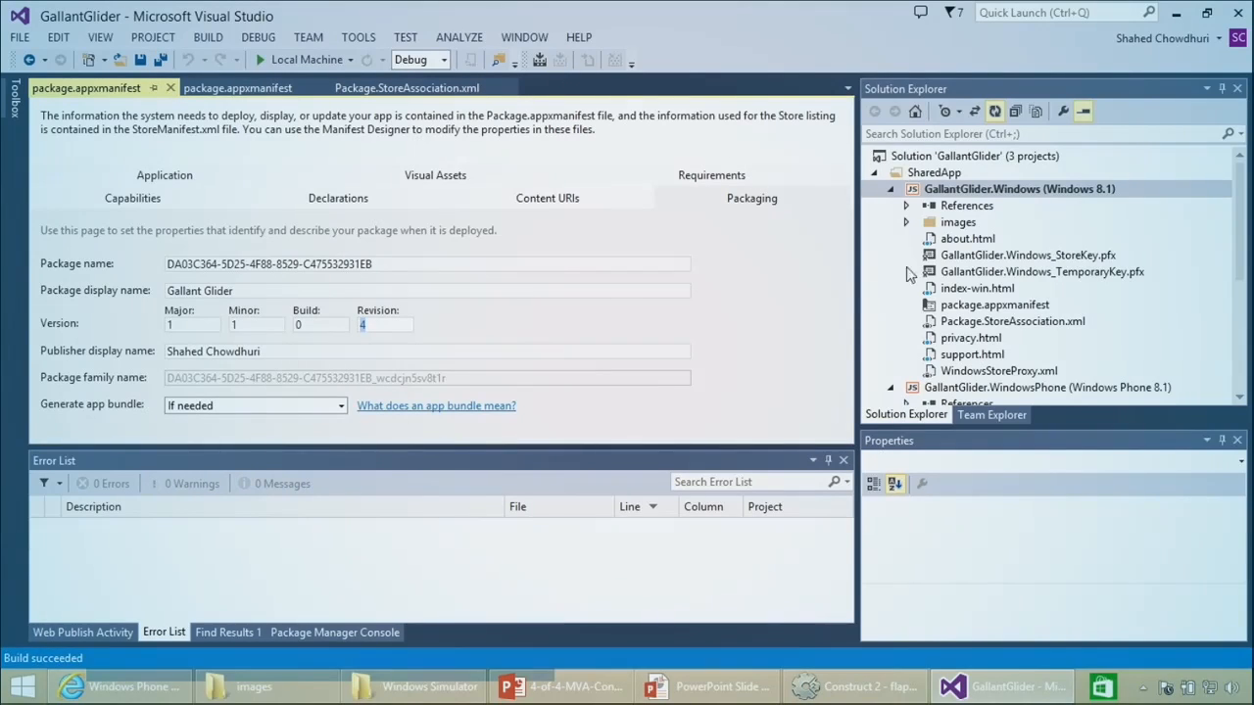
Step: Restart app package creation for GallantGlider.Windows and continue with the Gallant Glider app name to the package configuration
right_click(958, 189)
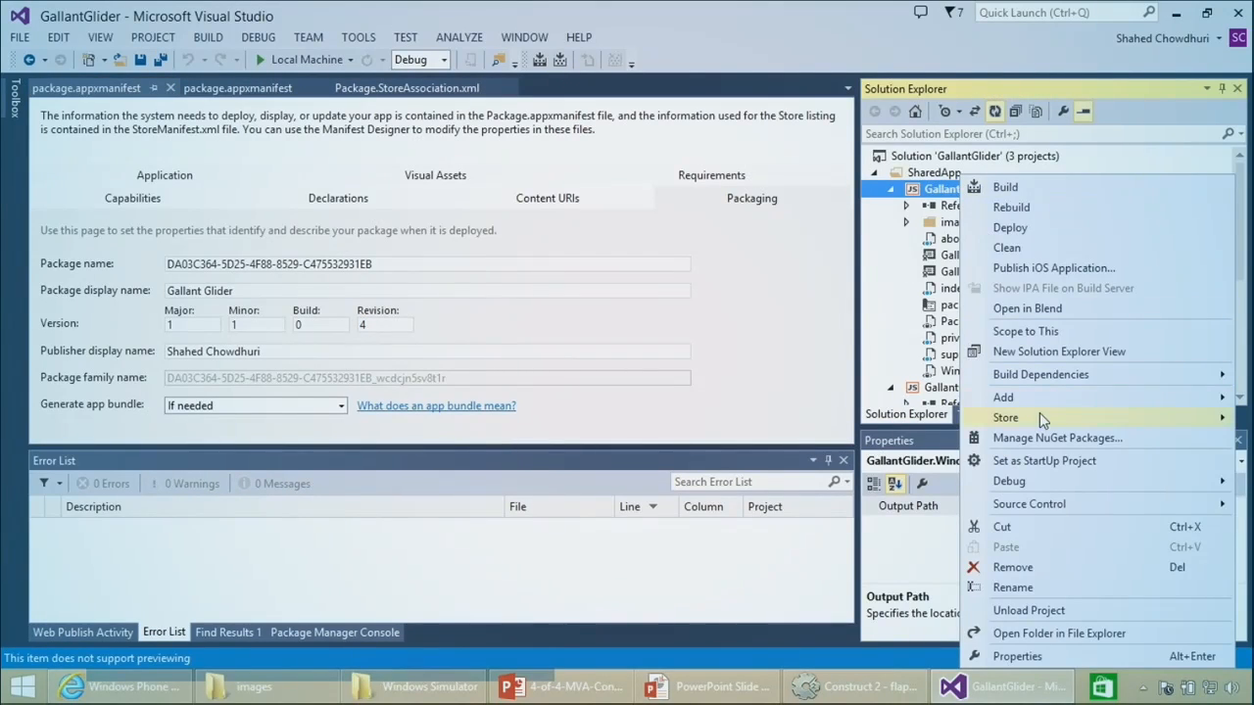
mouse_move(1040, 415)
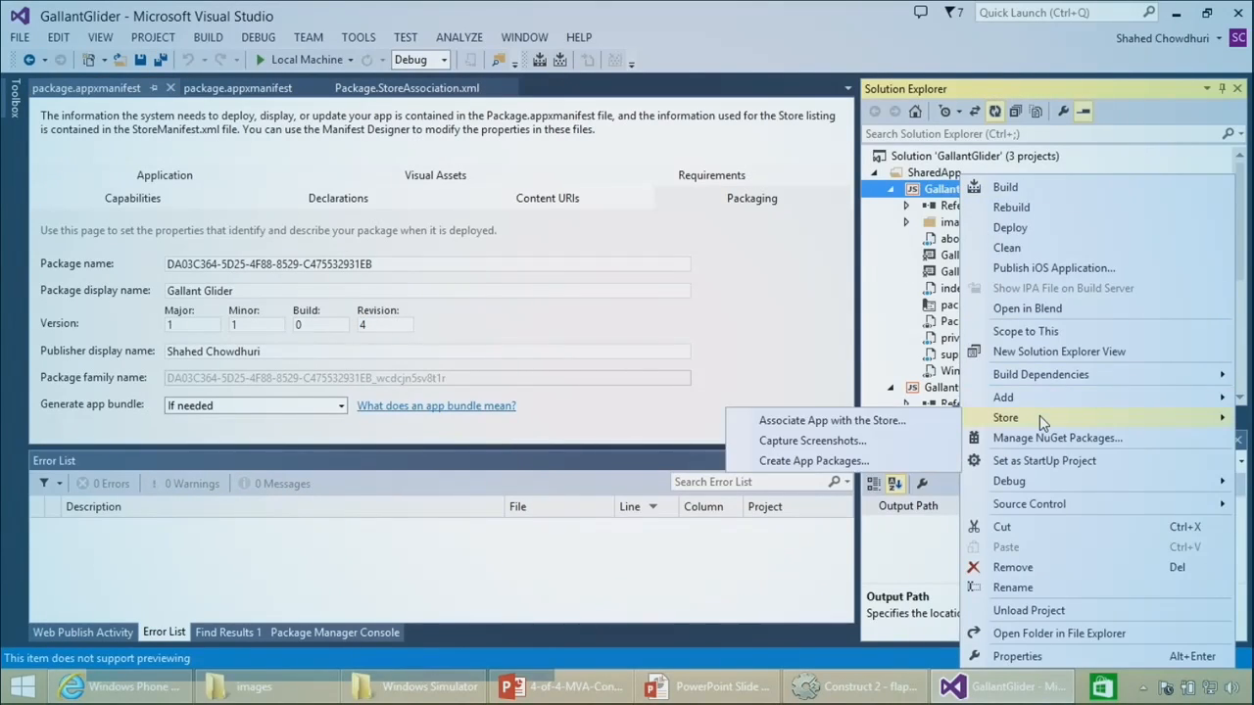
left_click(879, 462)
left_click(860, 607)
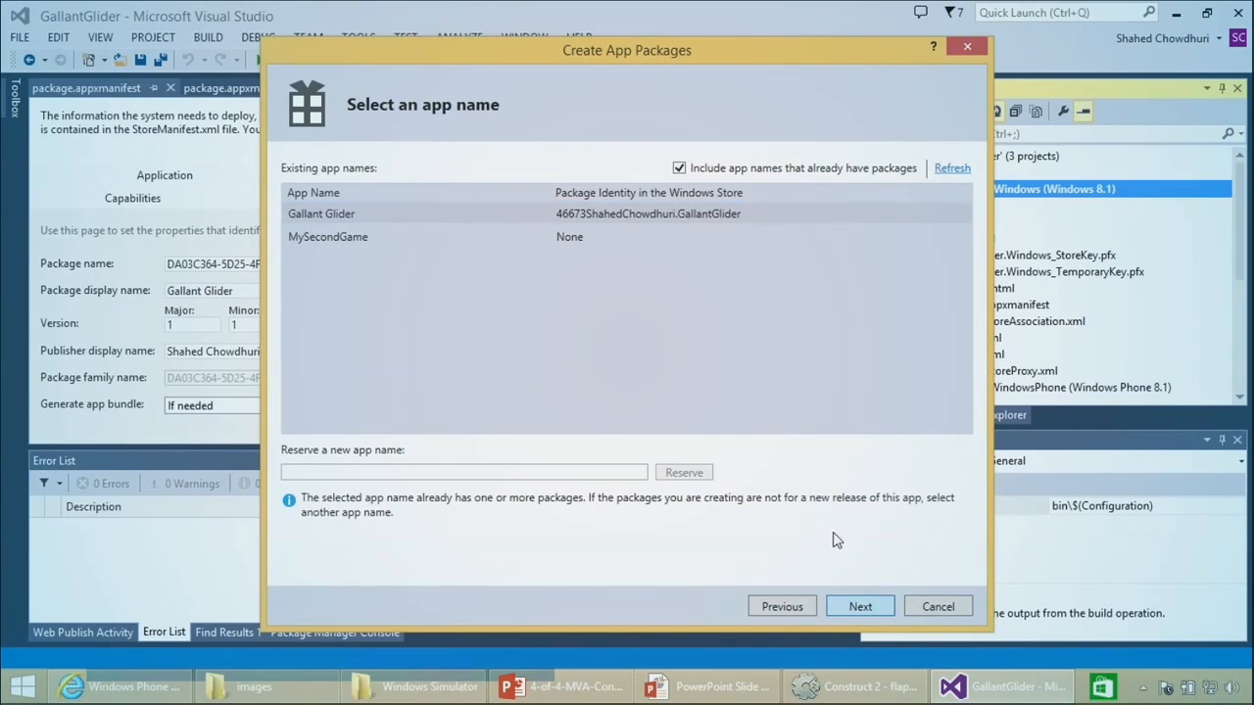
left_click(859, 604)
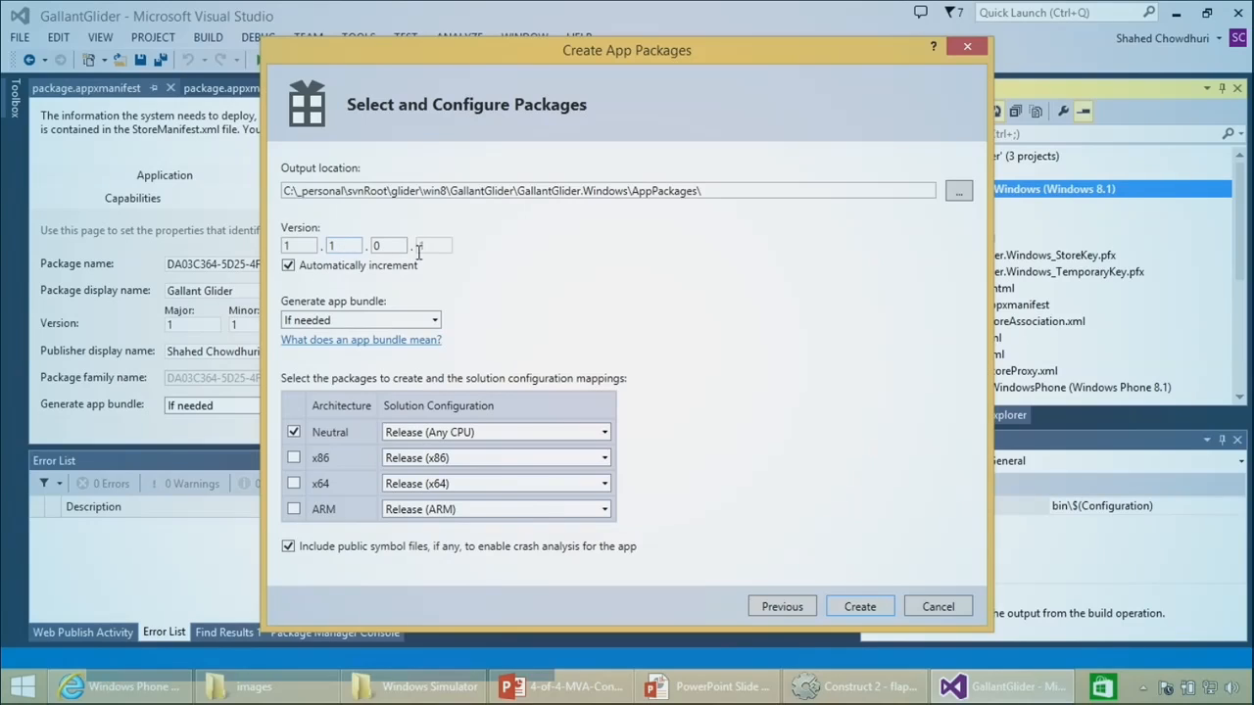
Step: Turn off automatic version incrementing, set the package revision to 4 and create the Neutral Release (Any CPU) package
left_click_drag(404, 45, 598, 61)
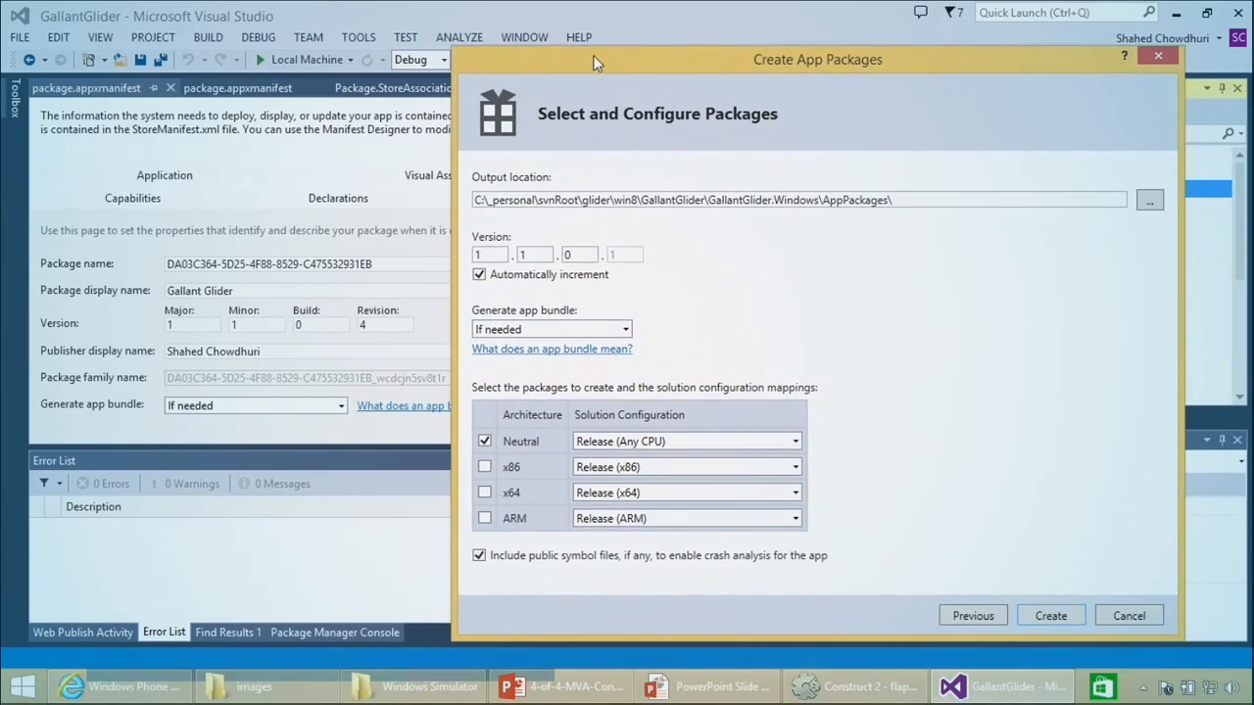
left_click(586, 274)
double_click(618, 256)
type("4")
left_click(1048, 616)
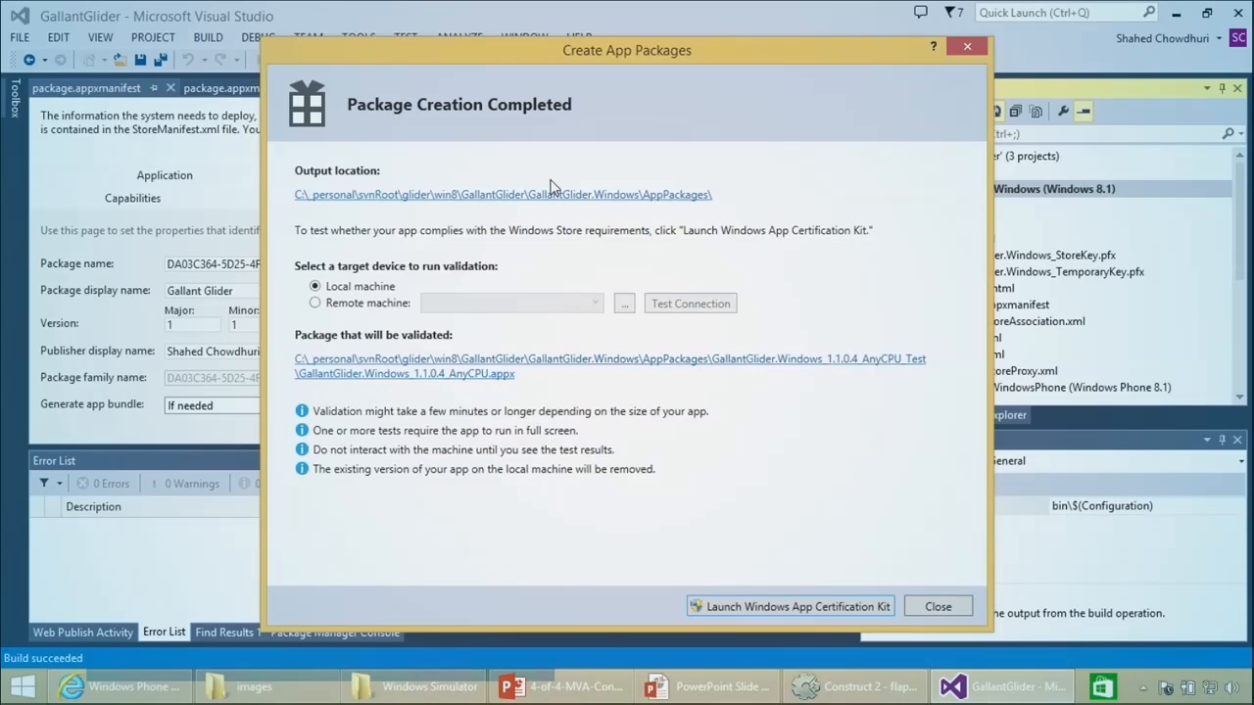
Step: Open the AppPackages output folder, examine GallantGlider.Windows_1.1.0.4_AnyCPU.appxupload with enlarged icons, and return to the package completion dialog
left_click(638, 202)
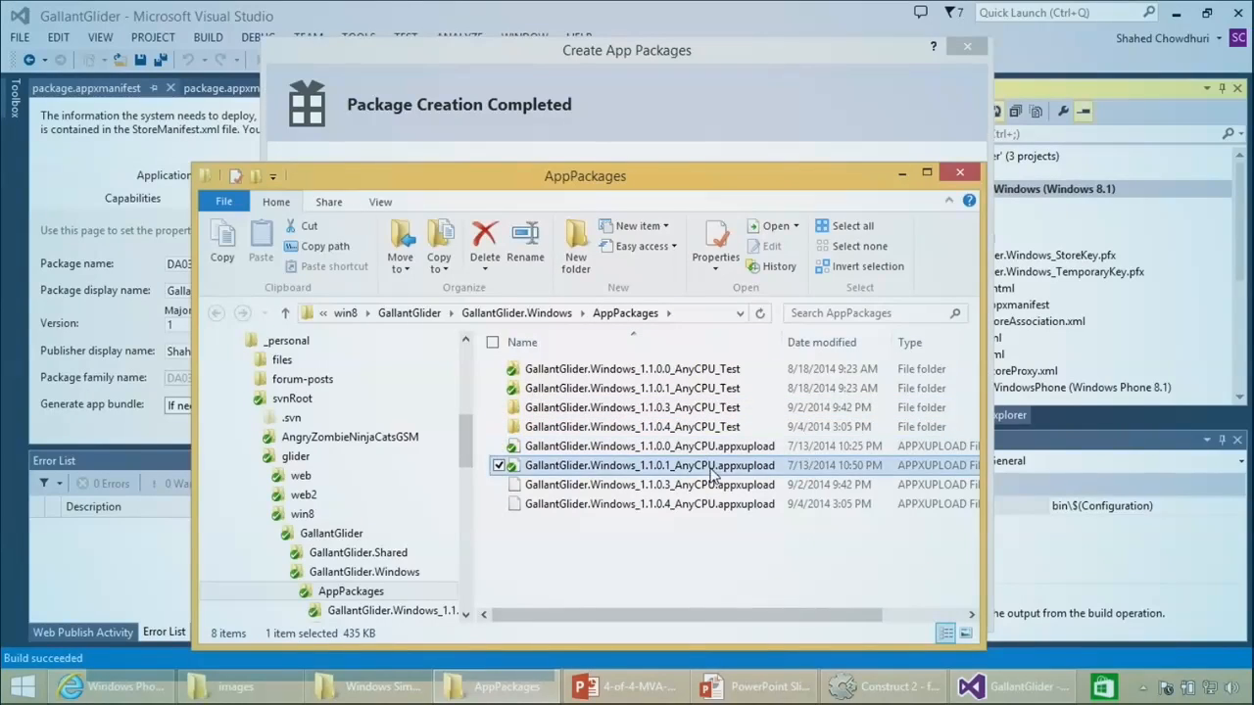
left_click(725, 504)
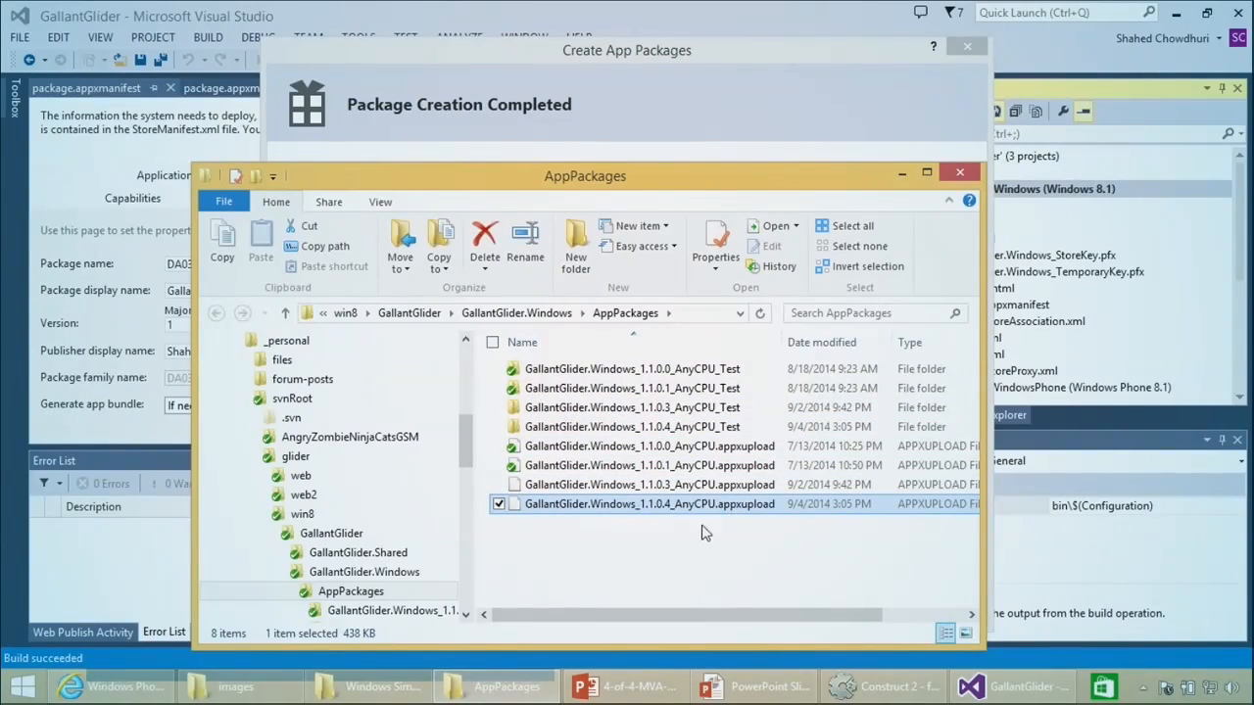
scroll(720, 519, "up", 2, "ctrl")
scroll(761, 442, "up", 3, "ctrl")
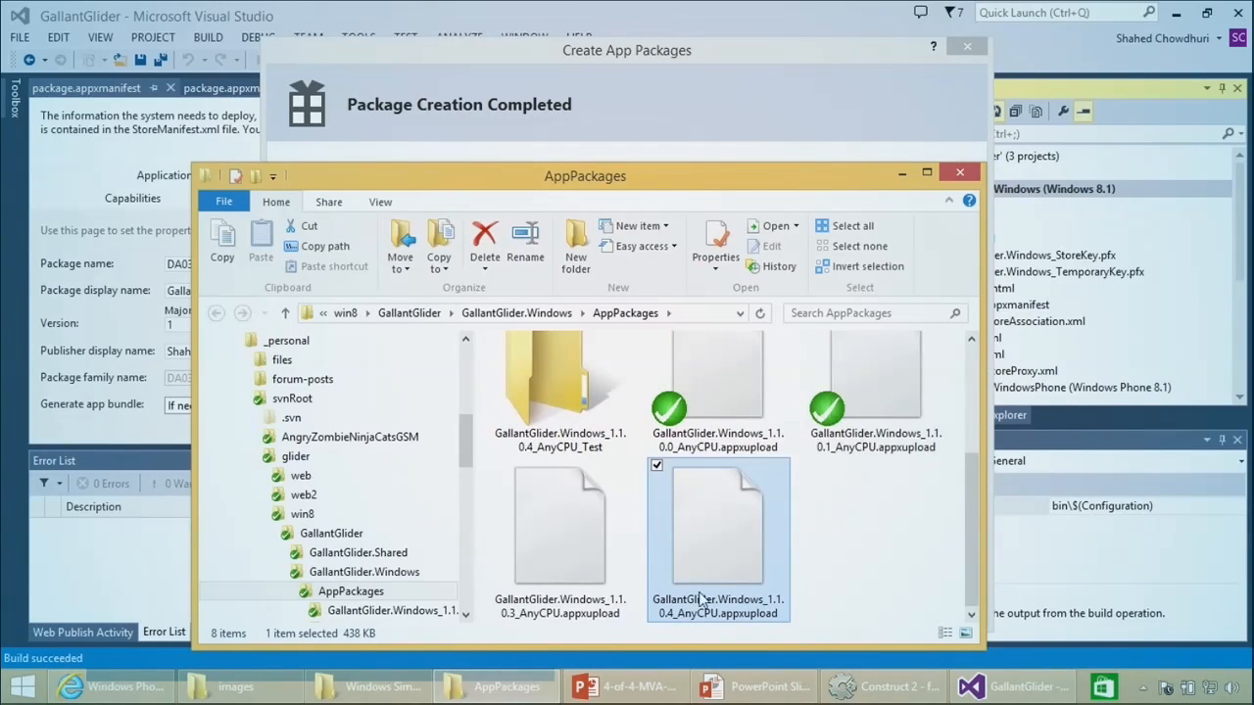
left_click_drag(659, 189, 652, 107)
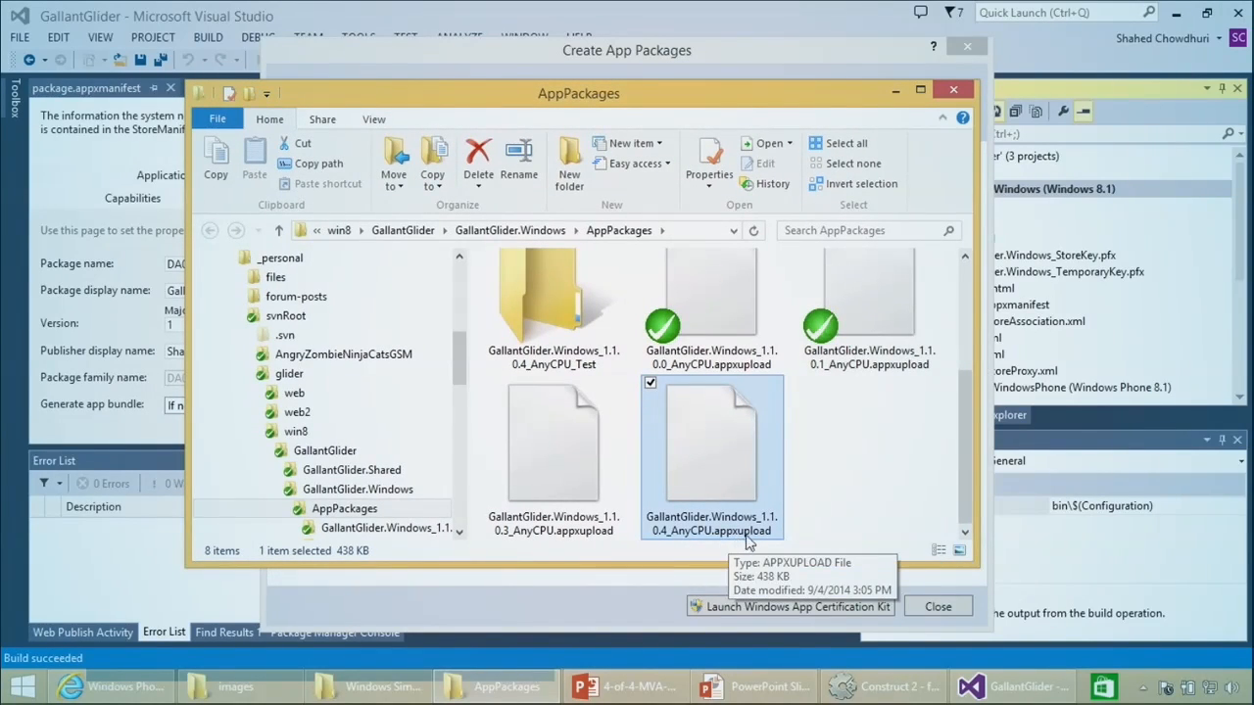
left_click(896, 90)
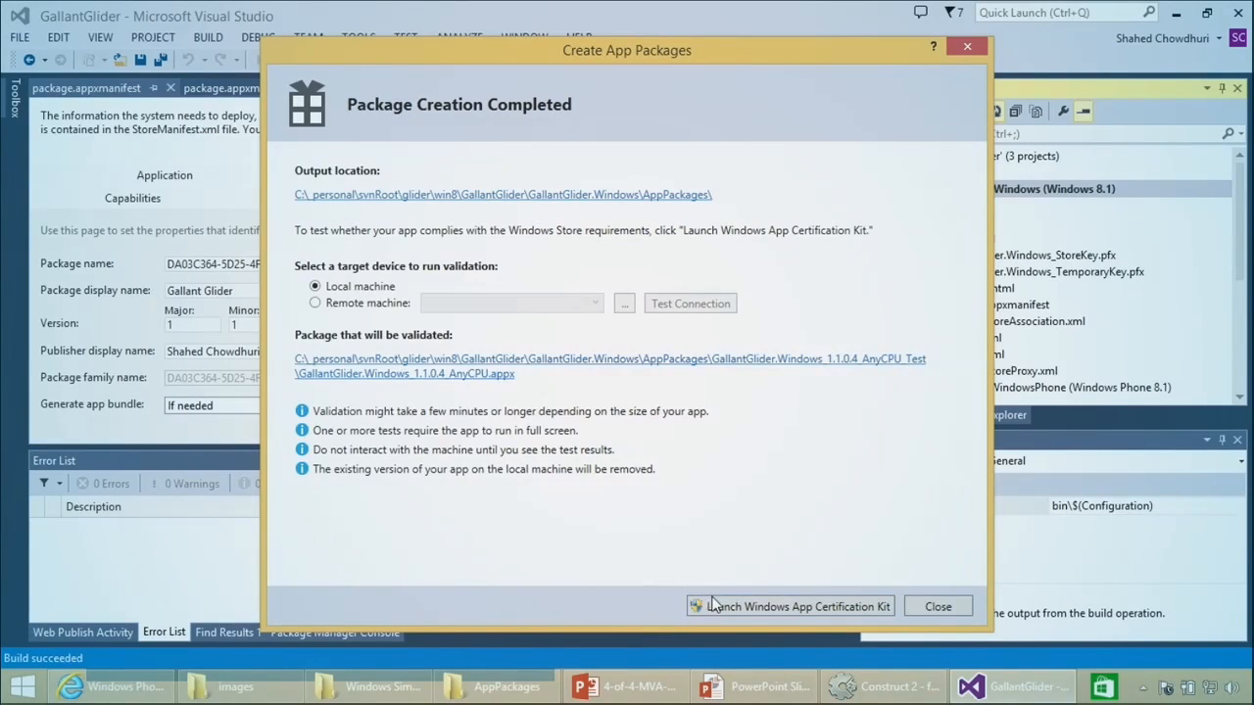
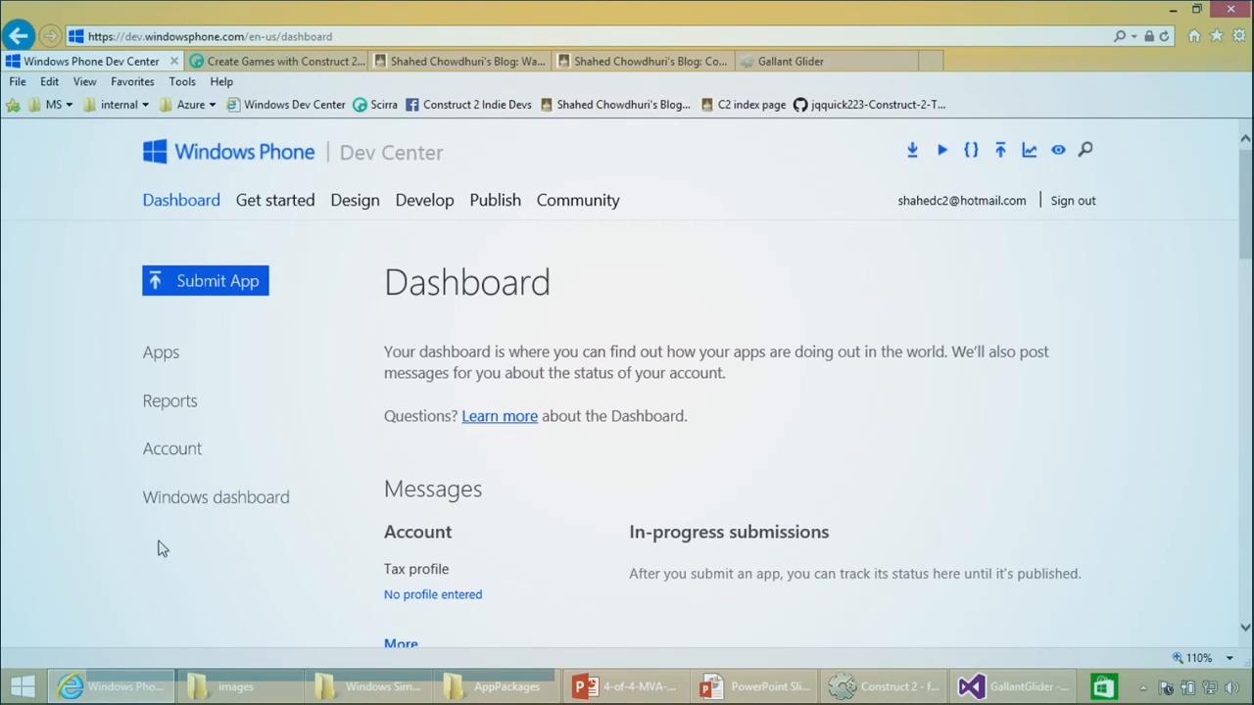
Step: Go to the Windows dashboard in Dev Center, open Gallant Glider's app details and create a new release
left_click(263, 497)
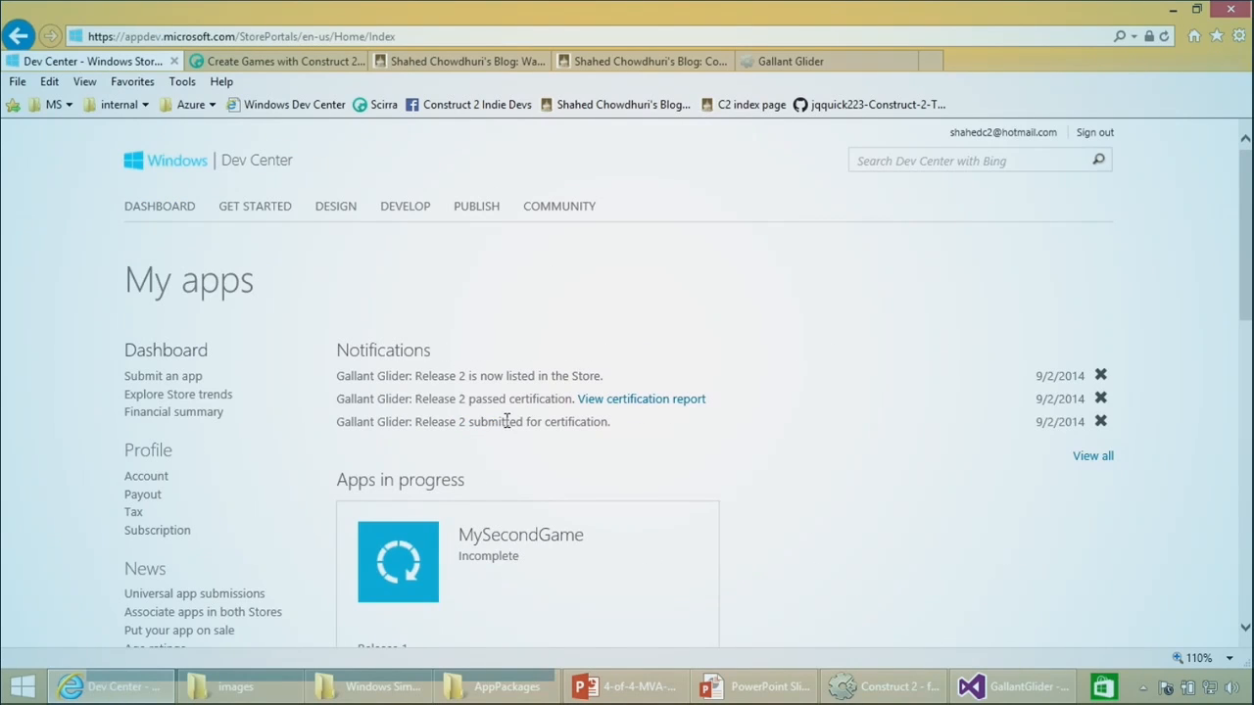
scroll(490, 490, "down", 1)
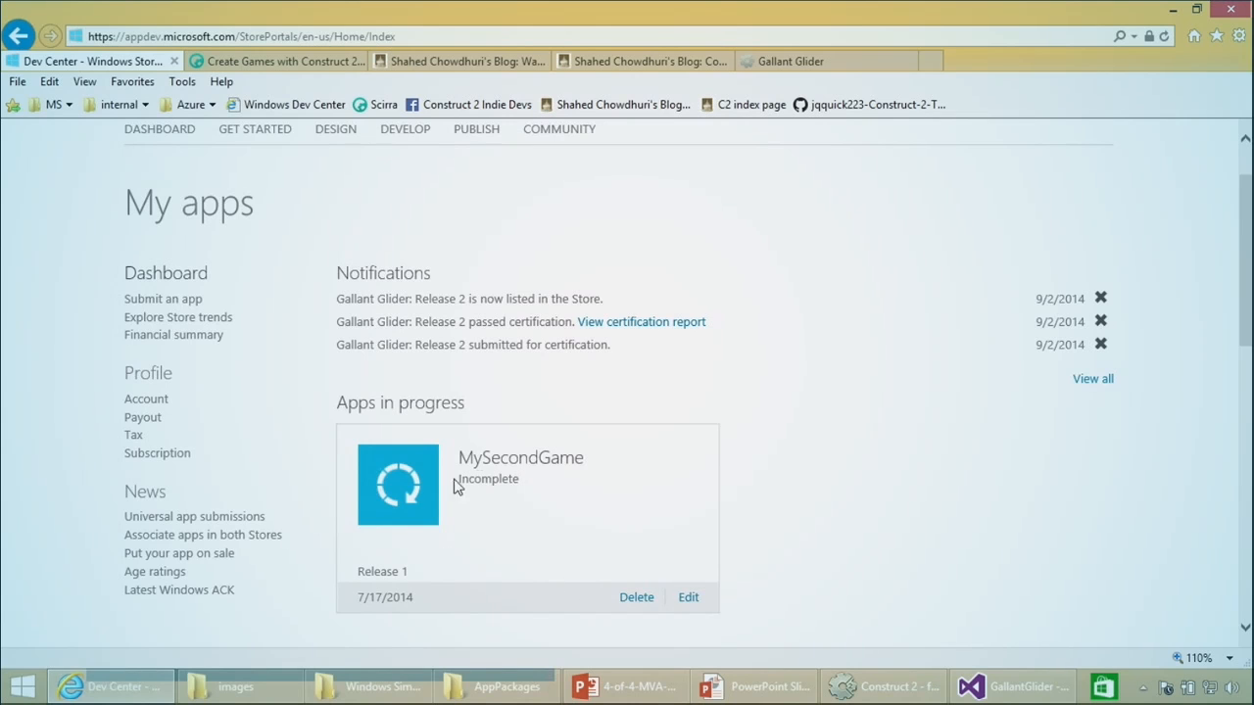
scroll(499, 431, "down", 3)
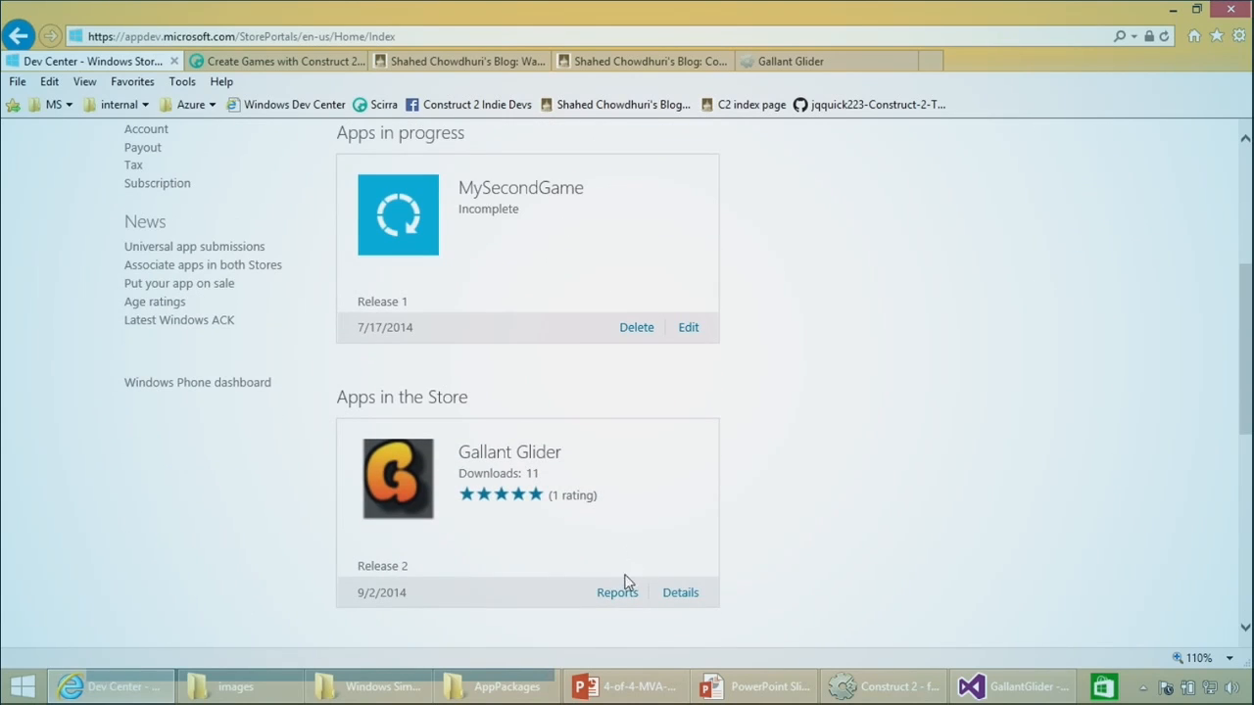
left_click(678, 595)
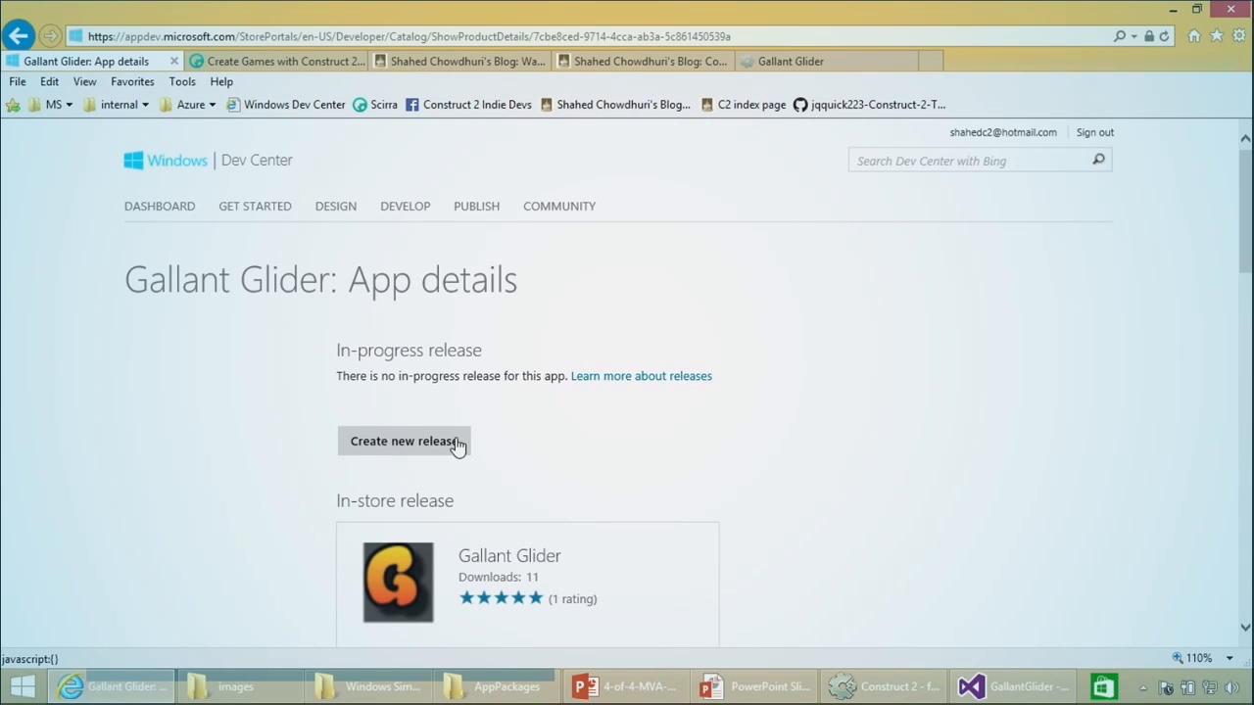
double_click(537, 580)
left_click(406, 443)
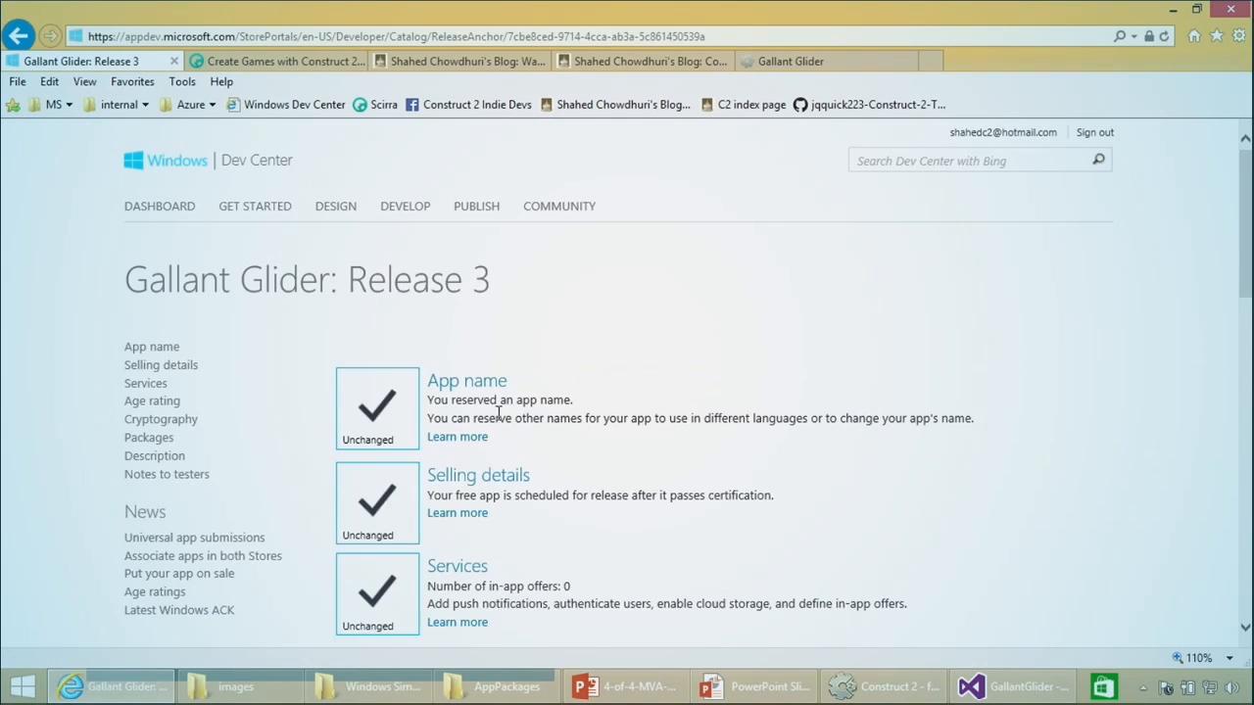
Step: Review the submission sections of Gallant Glider Release 3, from App name through Packages to Notes to testers
scroll(507, 442, "down", 4)
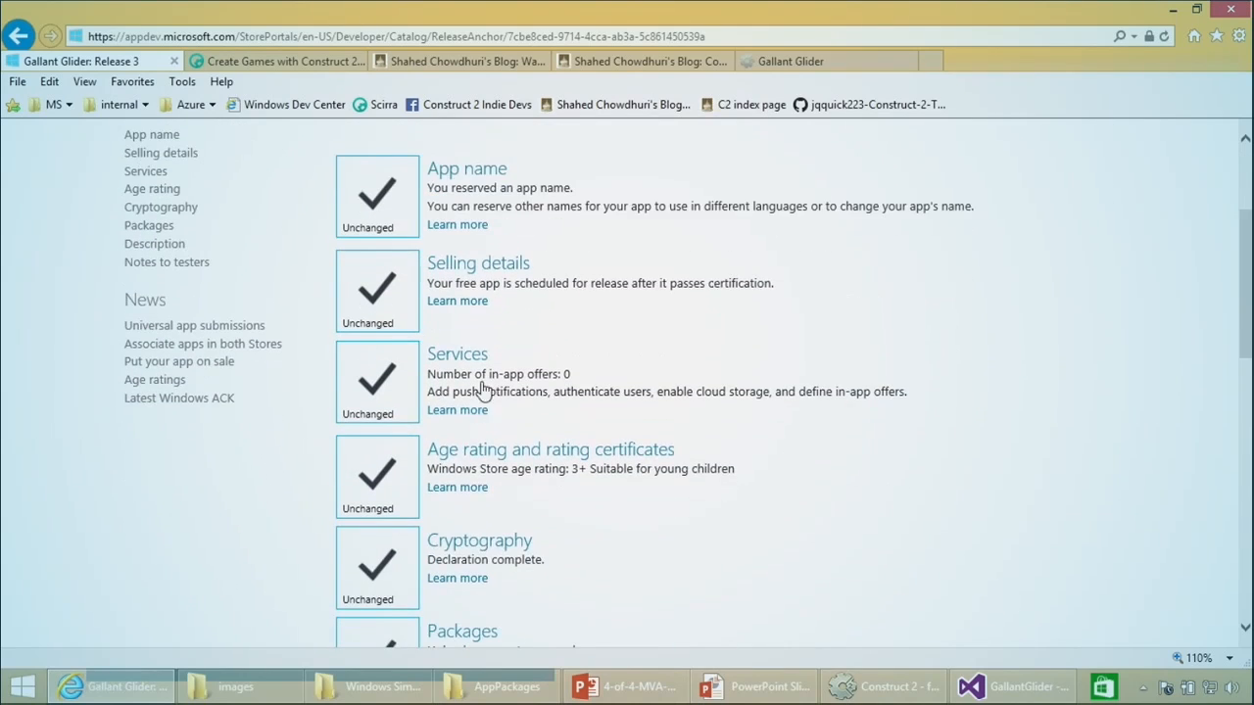
scroll(480, 382, "down", 3)
scroll(470, 365, "up", 4)
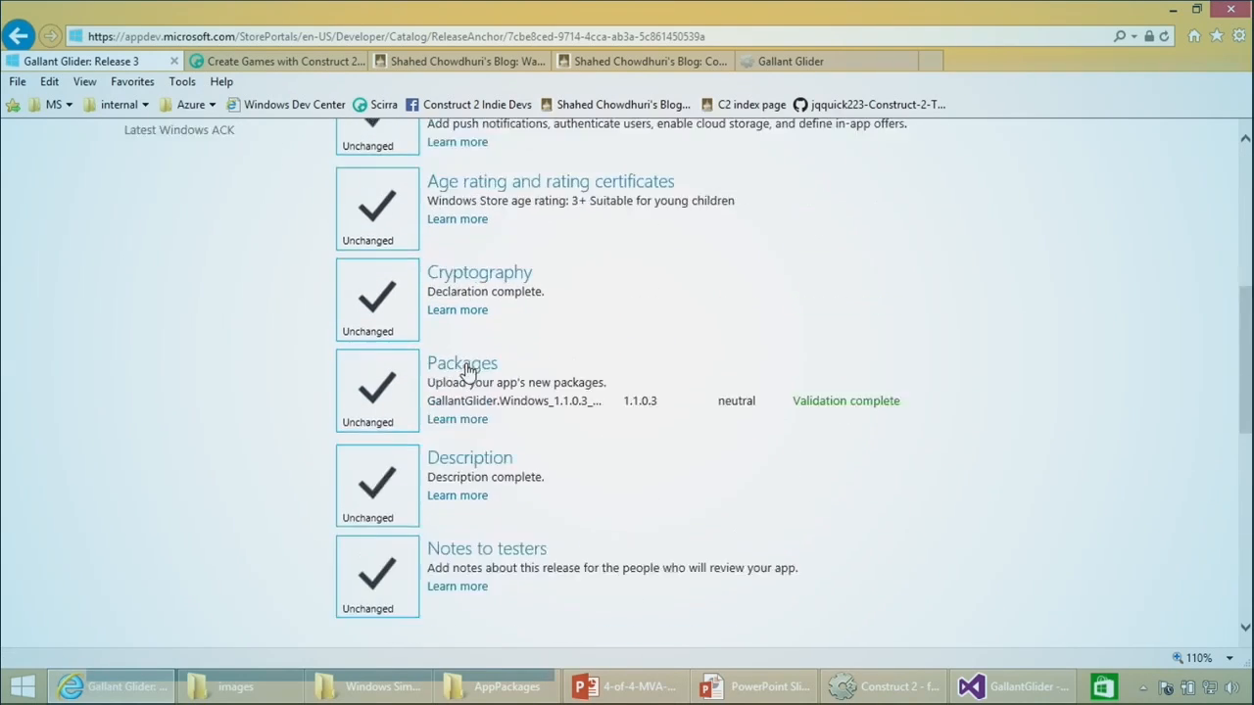
scroll(470, 364, "up", 2)
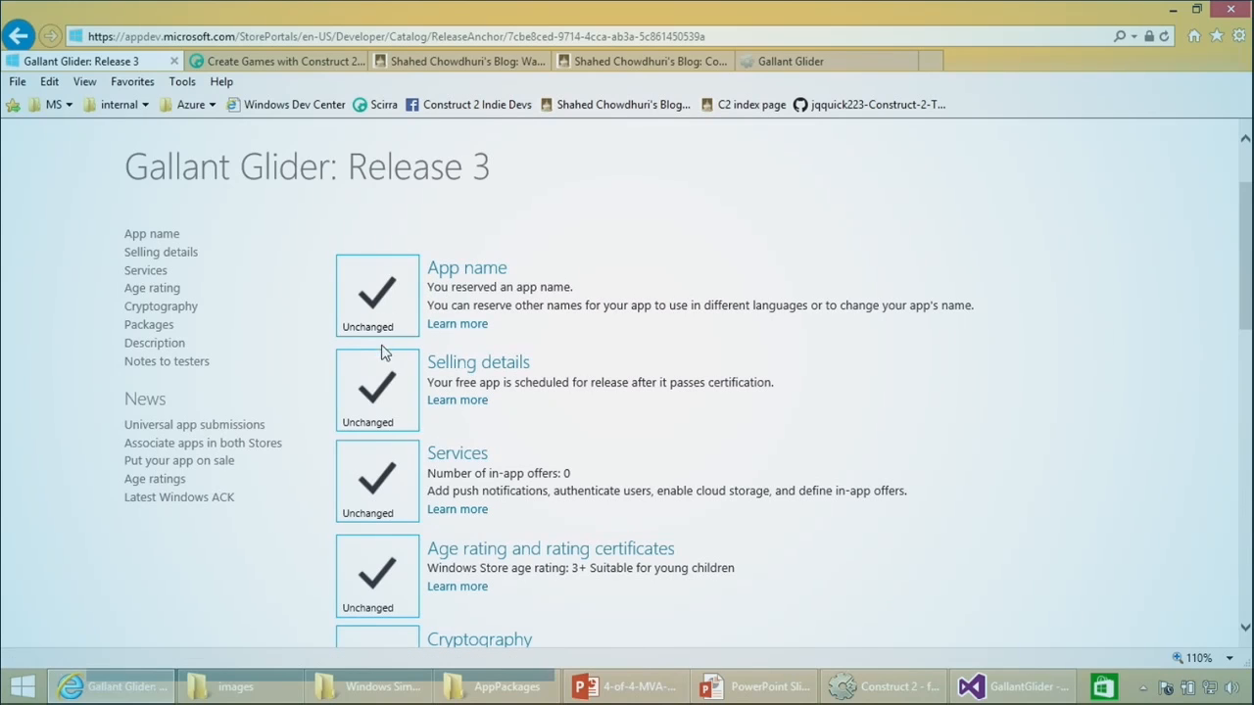
scroll(460, 294, "down", 1)
scroll(470, 282, "down", 1)
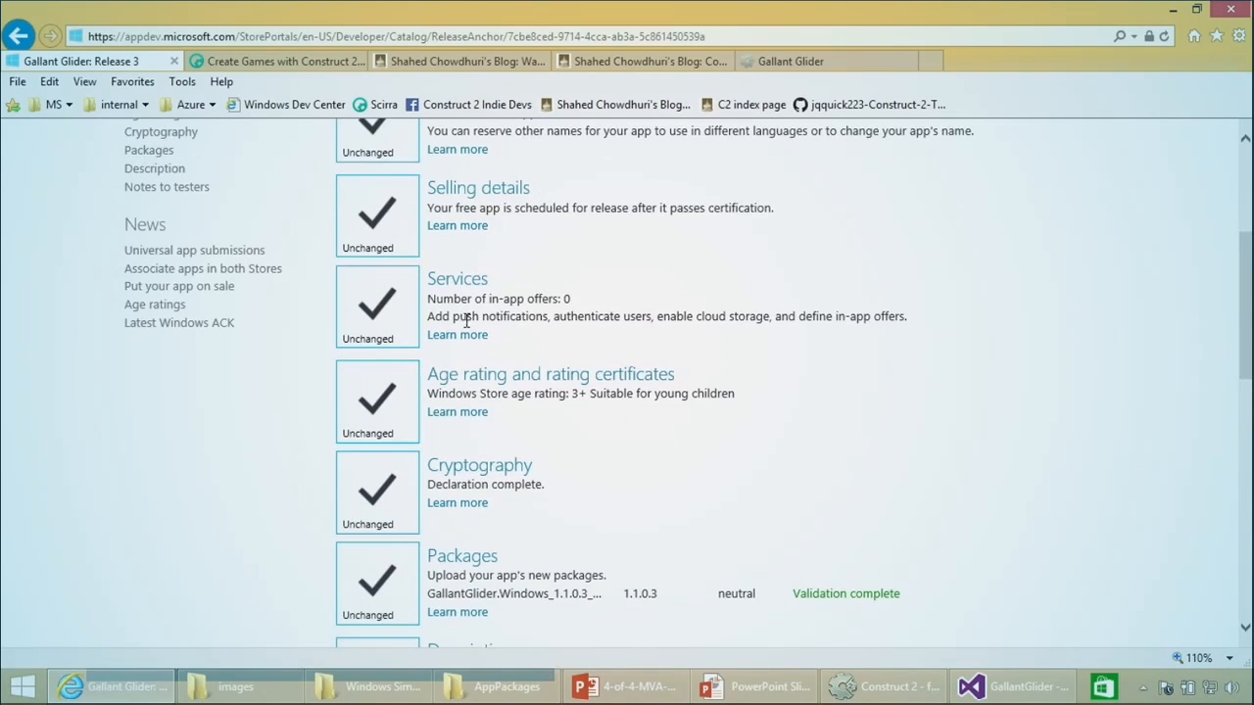
scroll(456, 431, "up", 1)
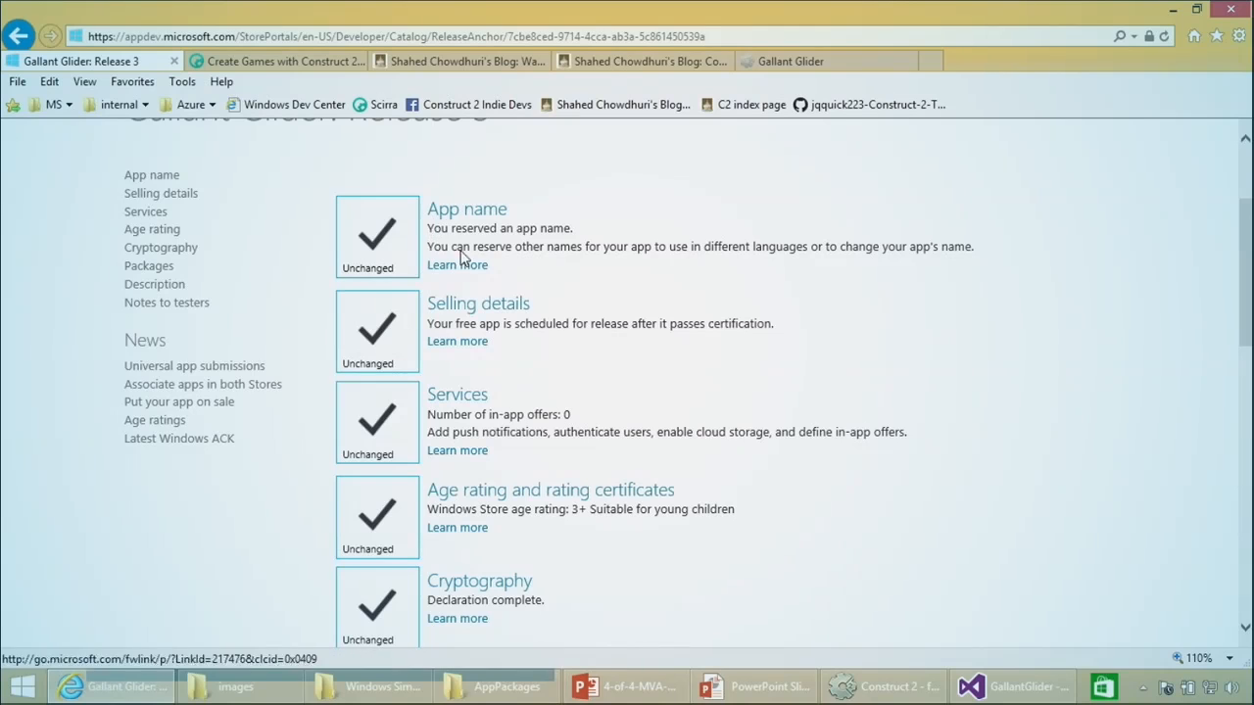
Step: Examine the reserved name on the release's App name page, and return to the submission overview
left_click(474, 218)
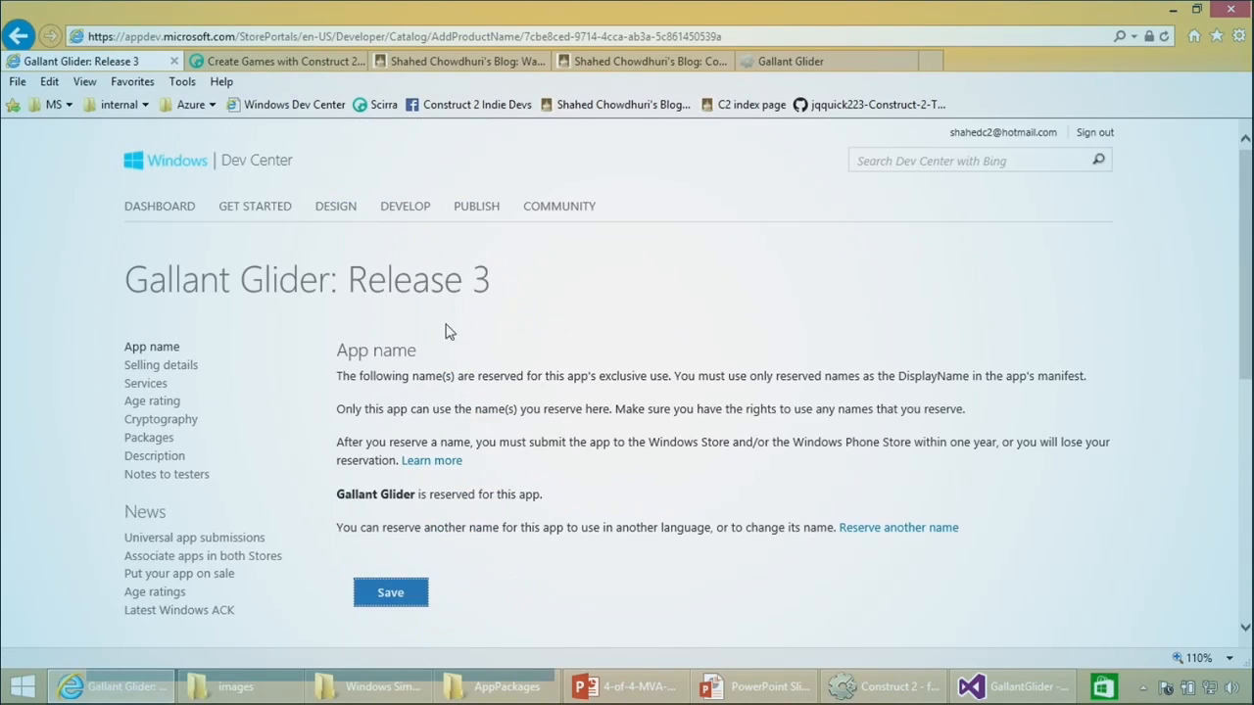
scroll(436, 397, "down", 1)
scroll(456, 404, "down", 1)
scroll(456, 411, "up", 1)
left_click_drag(336, 382, 408, 380)
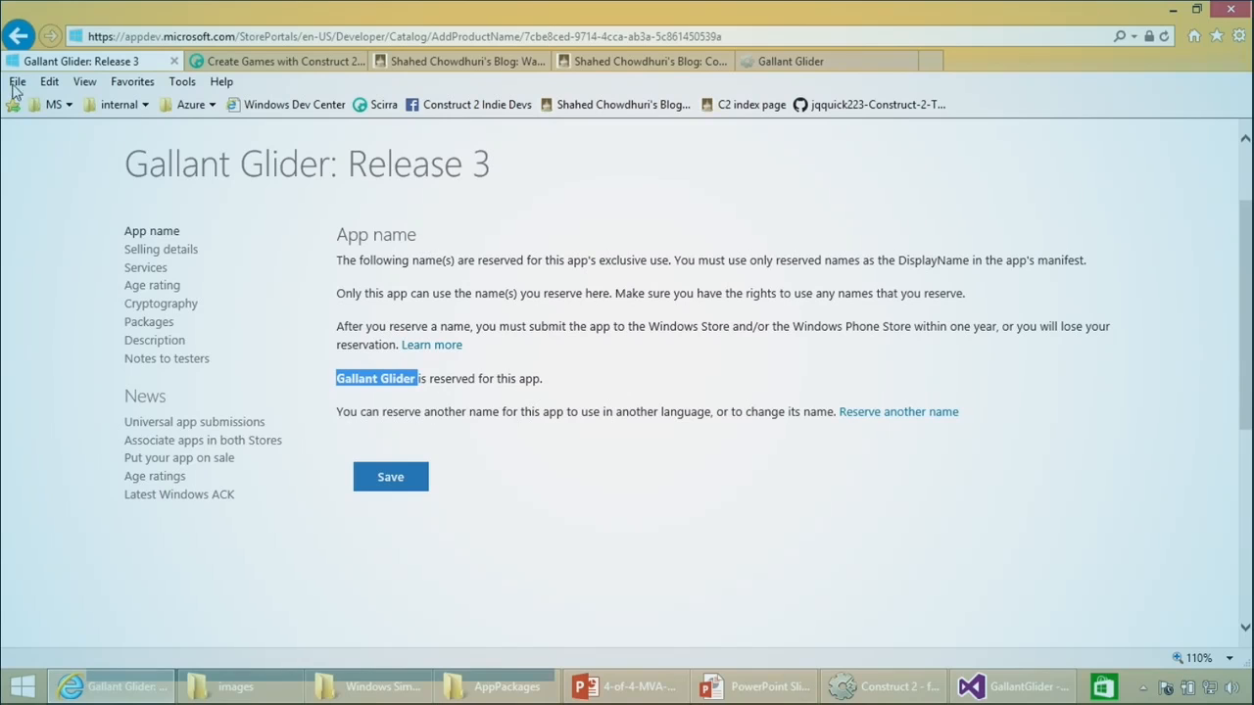
left_click(18, 35)
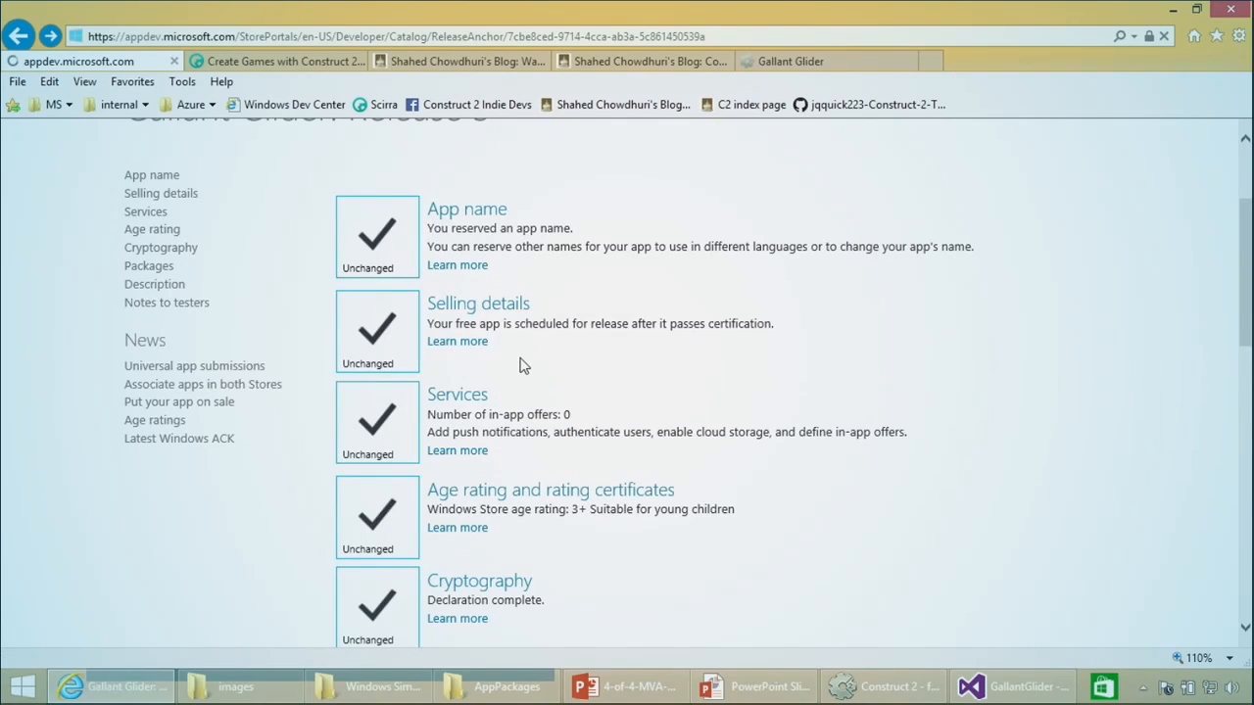
Step: Open the release's Selling details and look through the available price tiers without changing the selection
left_click(686, 397)
scroll(637, 392, "down", 2)
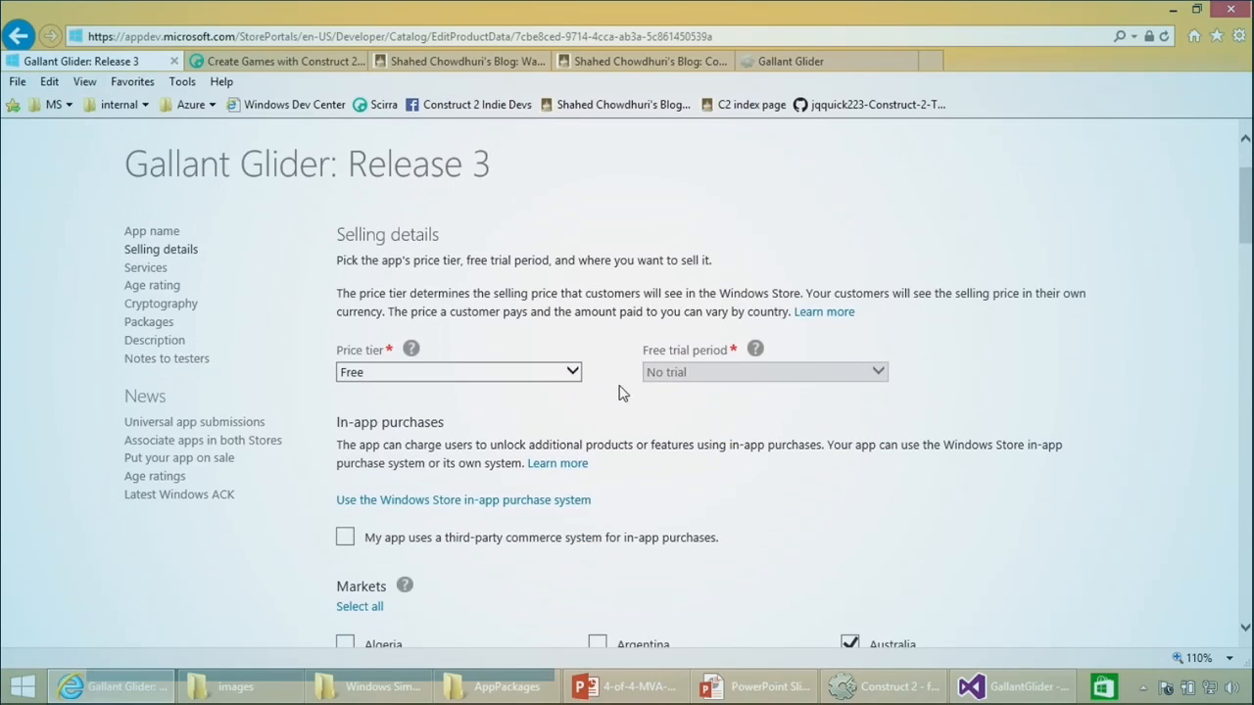
left_click(572, 373)
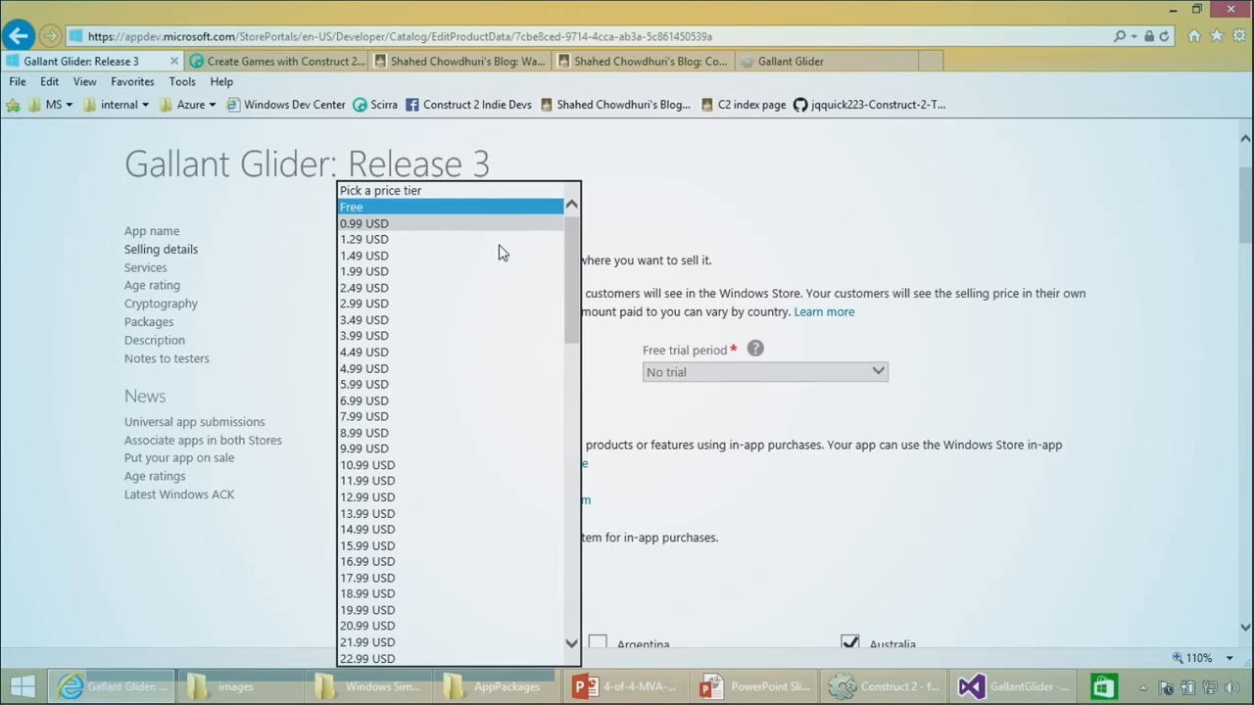
left_click_drag(572, 267, 572, 627)
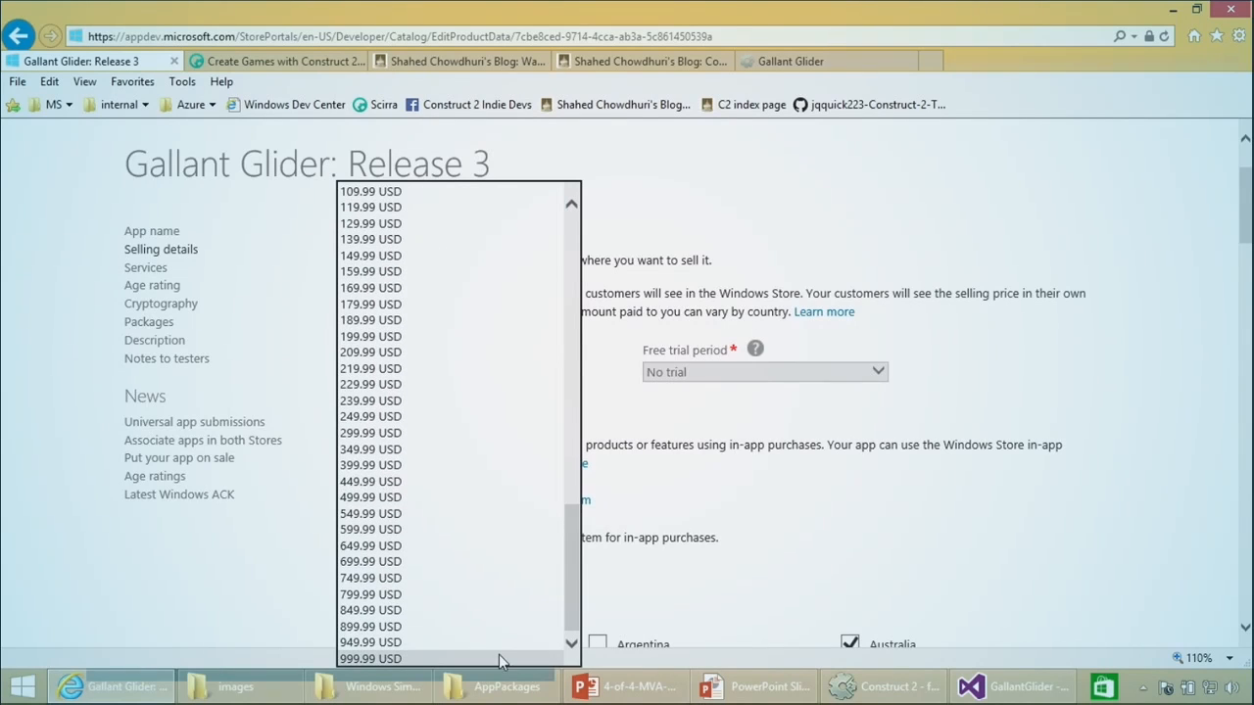
left_click(705, 247)
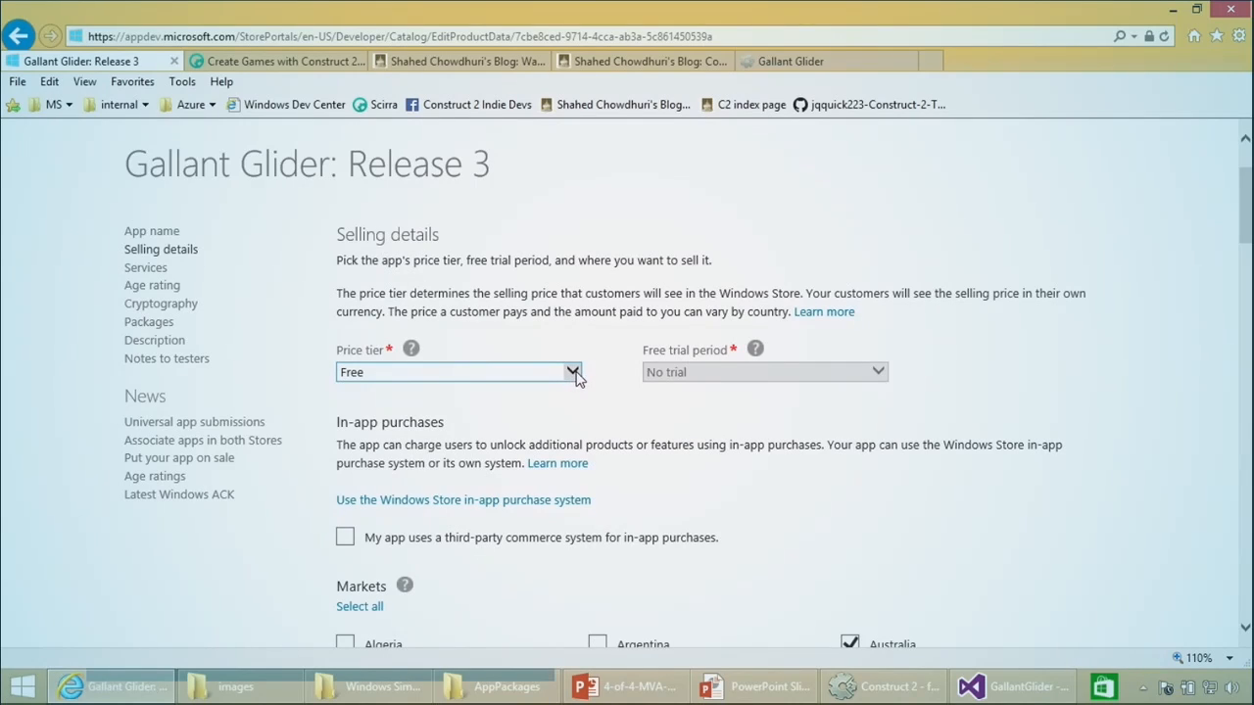
Step: Review the Selling details for in-app purchases, markets, release date, app category and subcategory, and hardware requirements
scroll(602, 390, "down", 3)
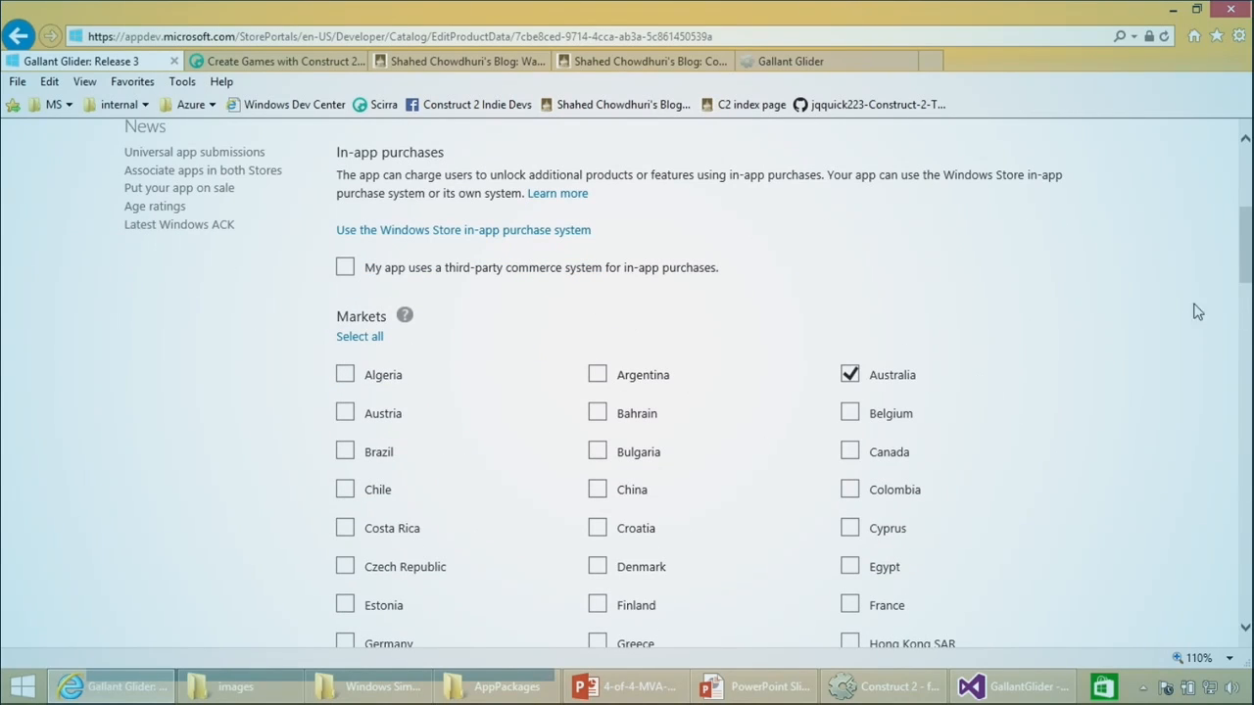
scroll(1246, 245, "down", 1)
scroll(1244, 314, "down", 2)
scroll(1242, 323, "down", 9)
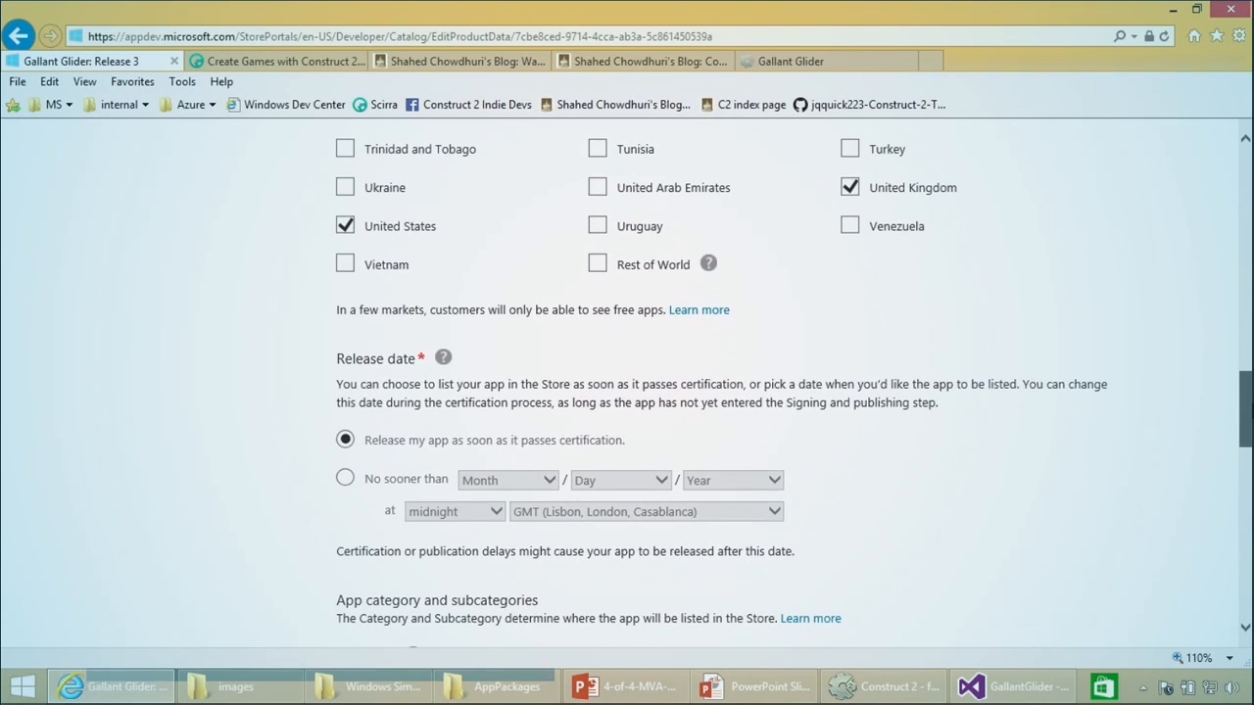
scroll(1242, 411, "down", 3)
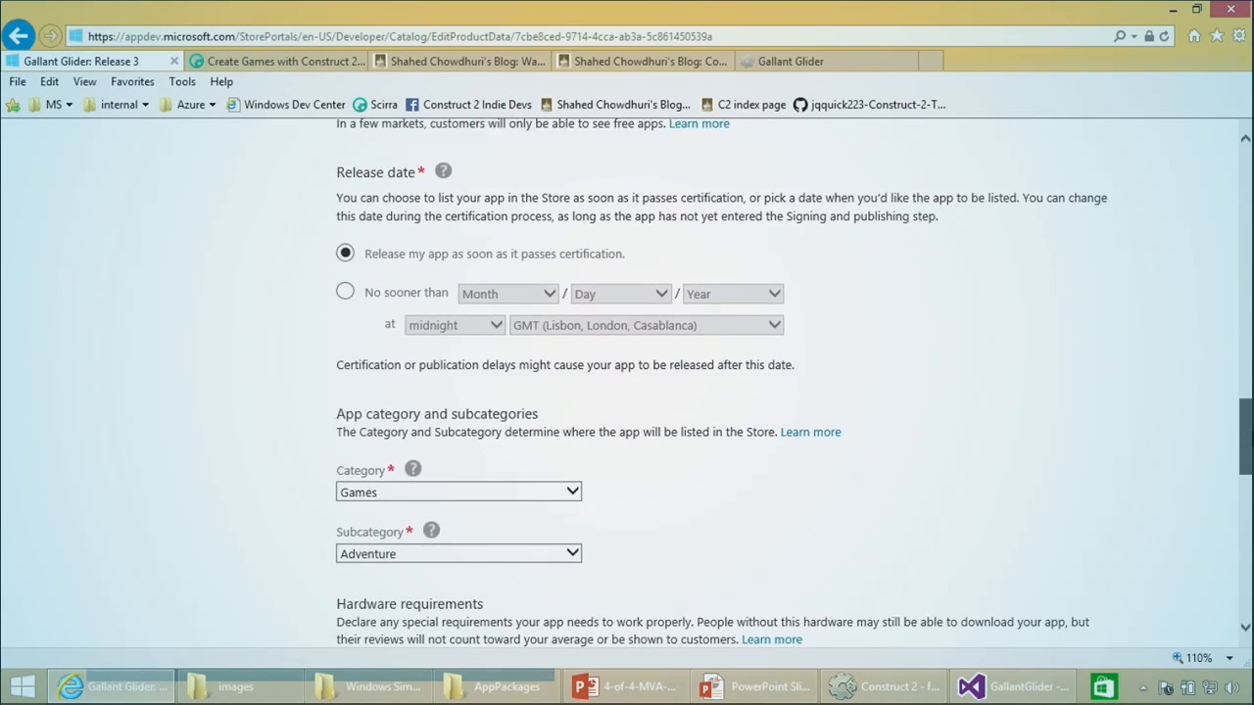
left_click_drag(1251, 455, 1251, 460)
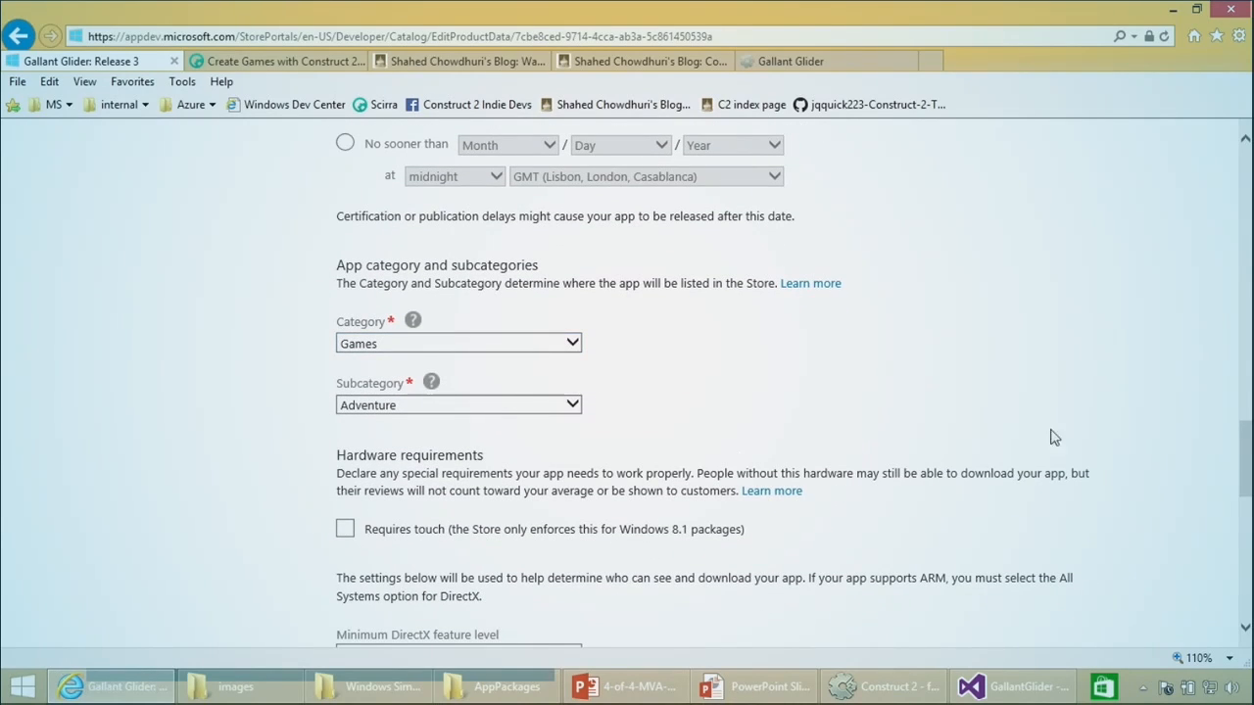
left_click_drag(1247, 449, 1219, 185)
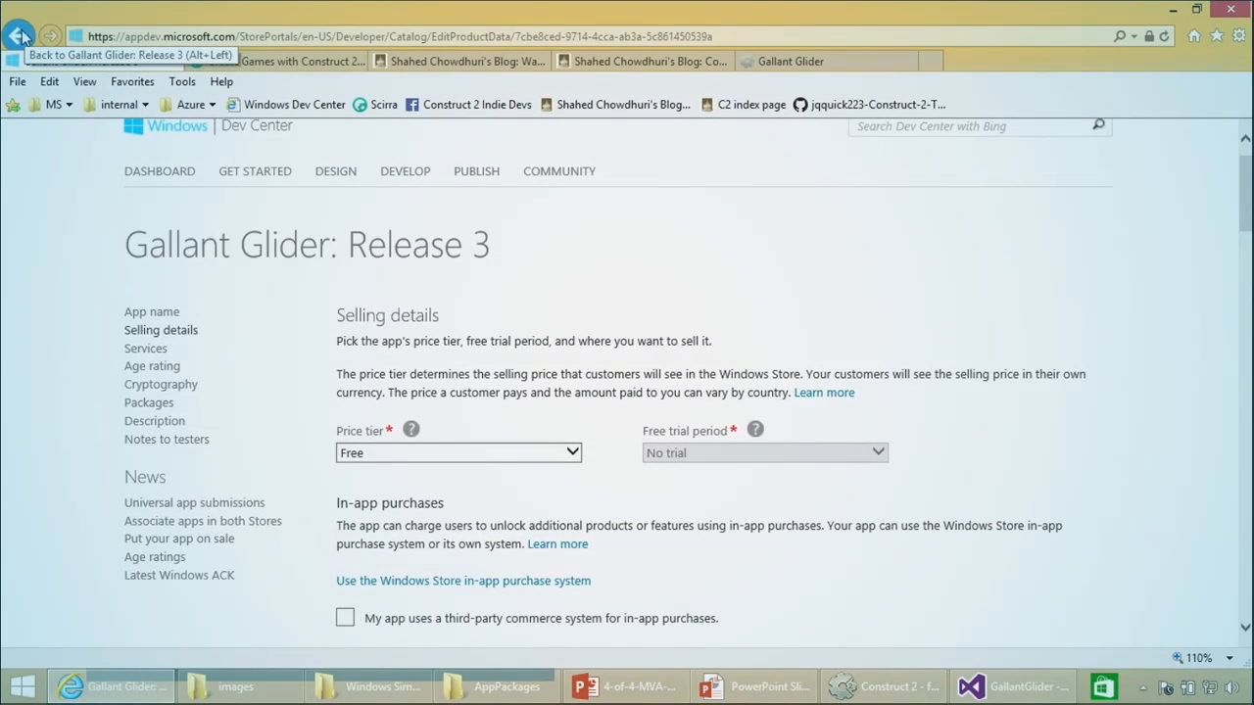
Step: Open the release's Services section and look over the Microsoft Azure Mobile Services and in-app offers options
left_click(149, 349)
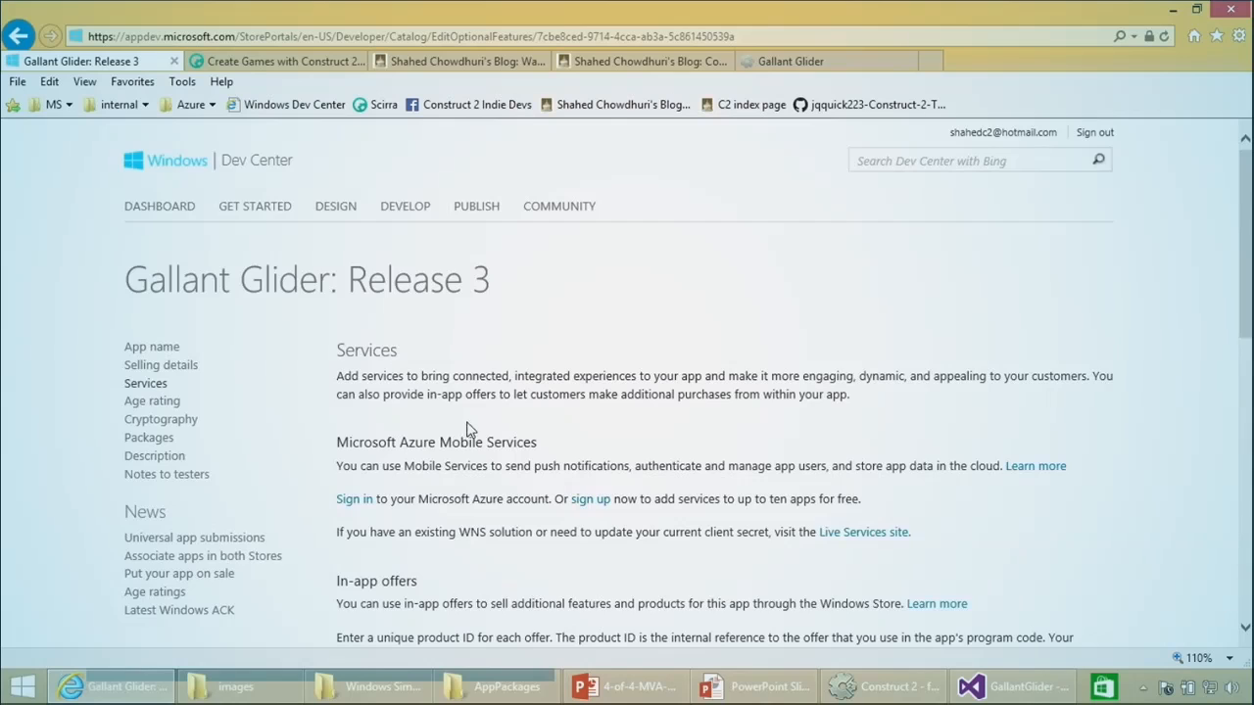
scroll(467, 429, "down", 3)
scroll(443, 450, "up", 1)
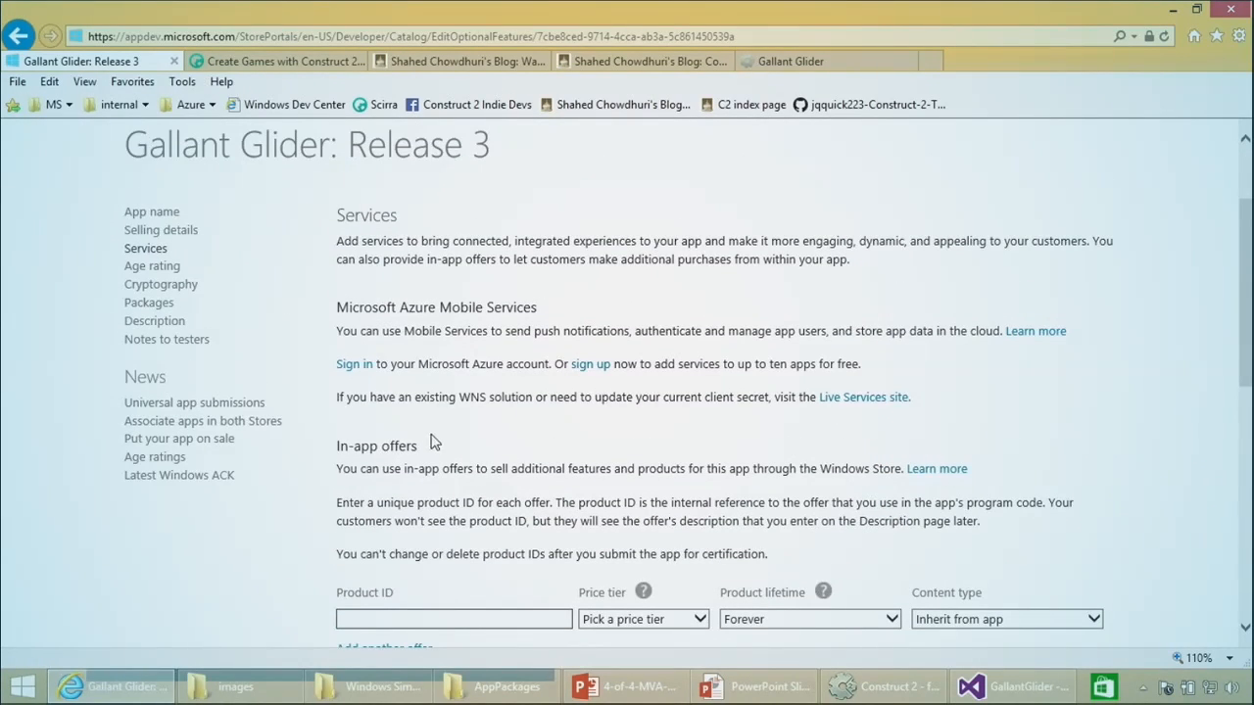
Step: Open the release's Age rating section and compare the ratings from 3+ to 18+ without changing the selection
left_click(155, 267)
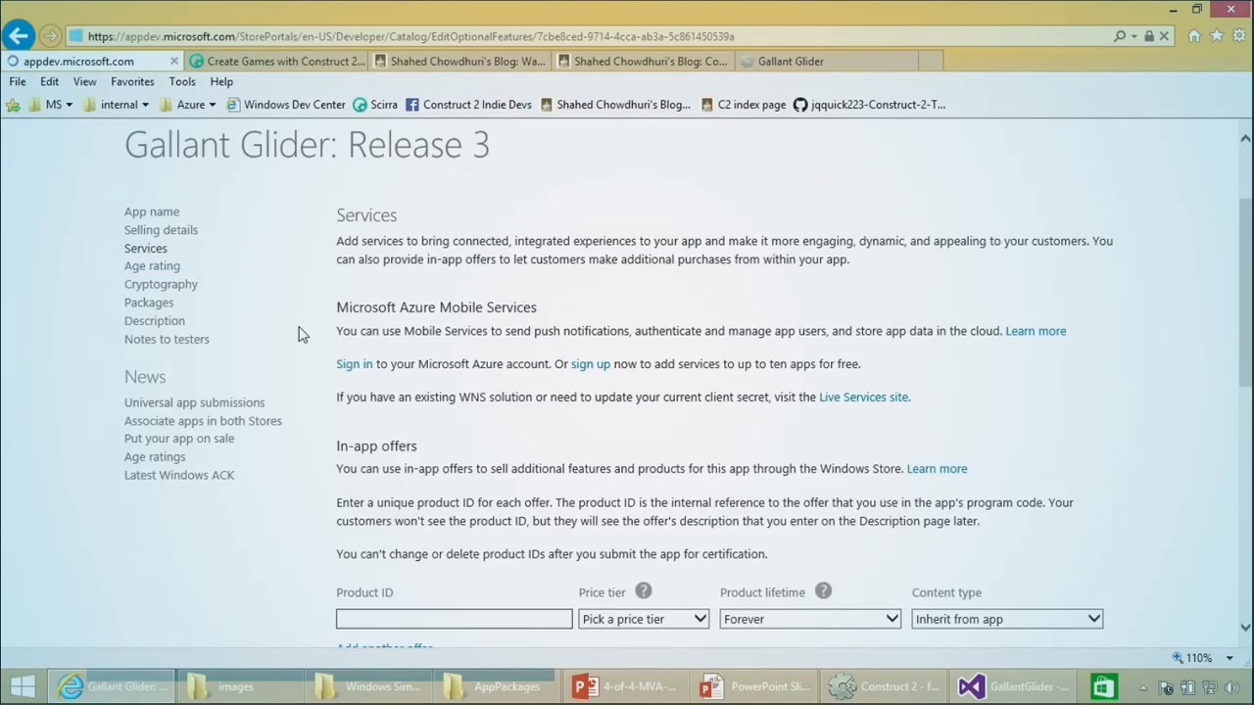
scroll(448, 406, "down", 3)
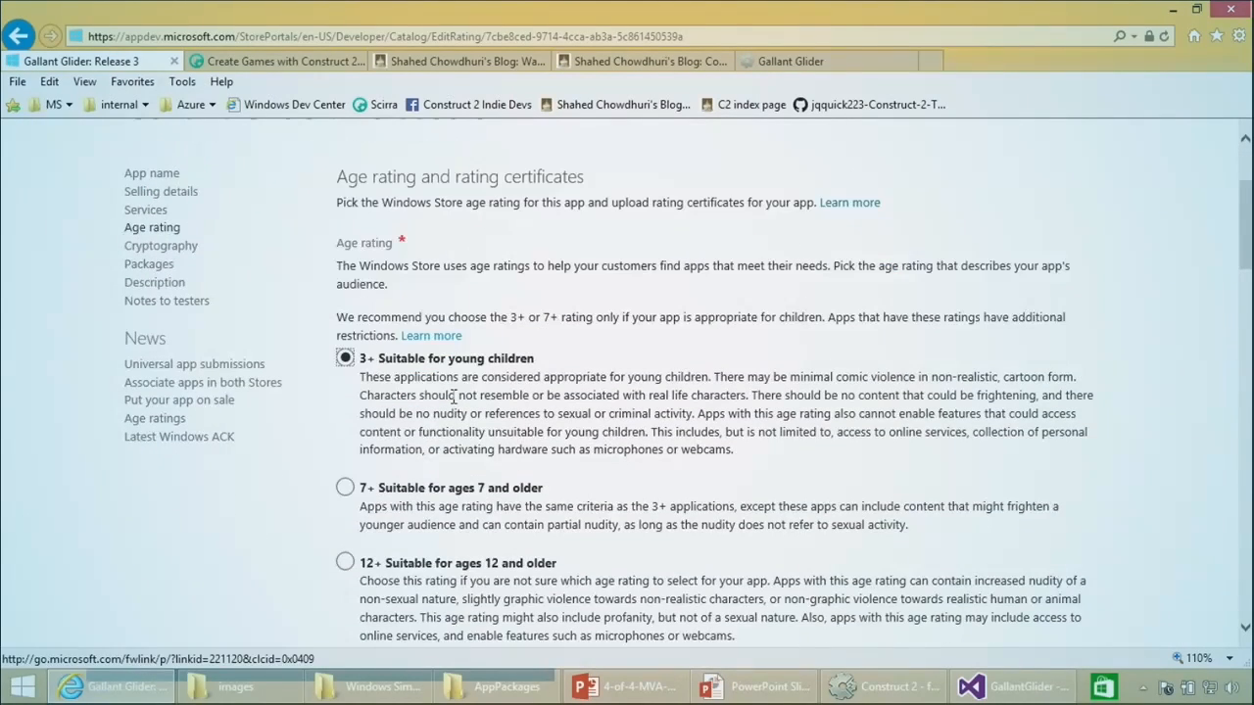
scroll(456, 451, "down", 1)
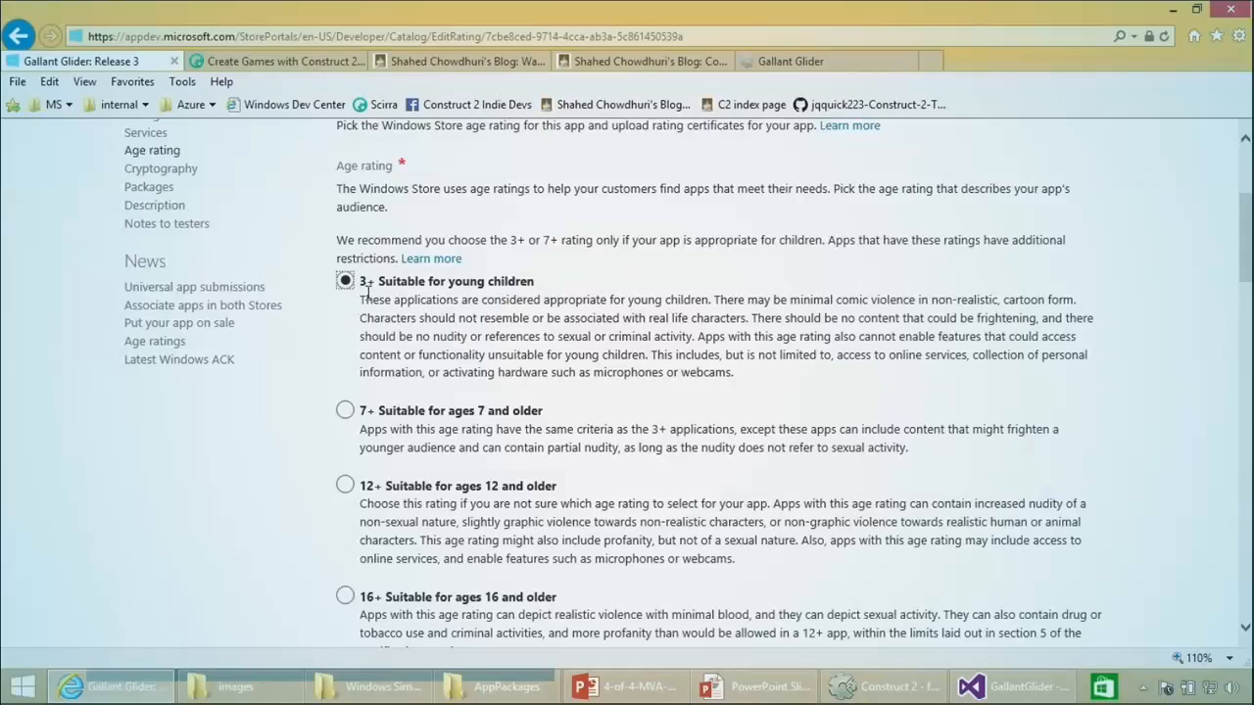
scroll(373, 294, "down", 4)
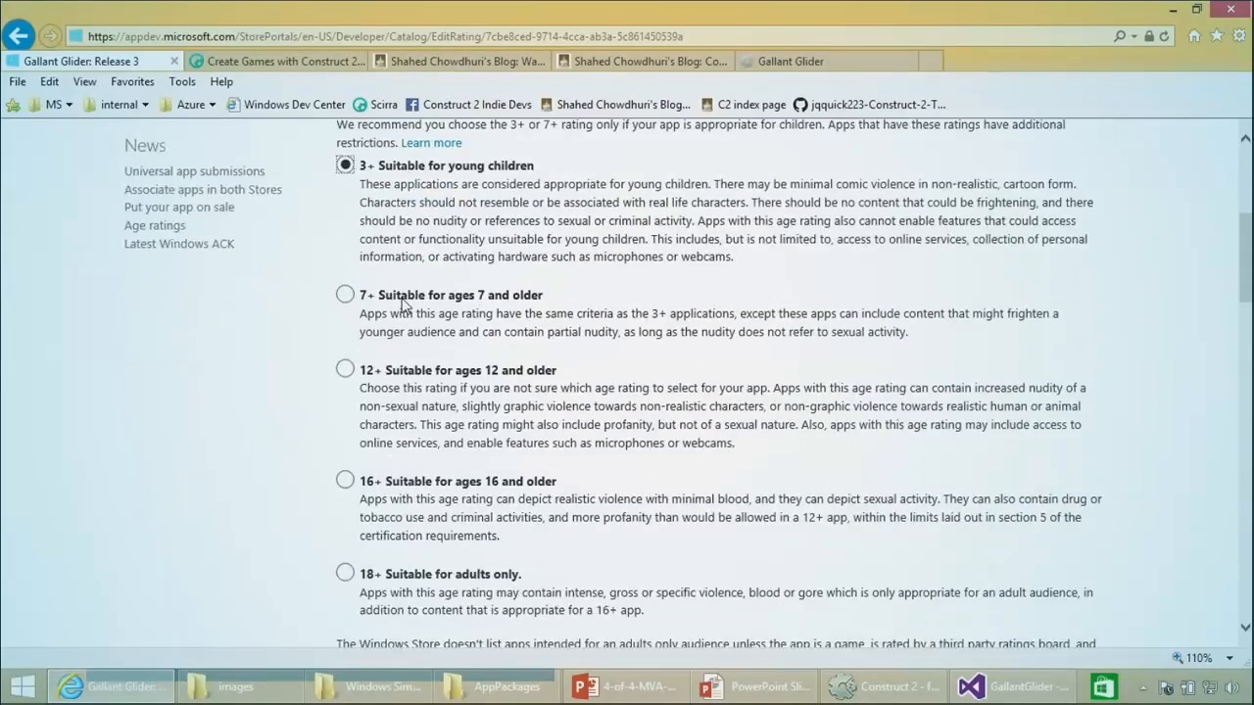
scroll(421, 395, "up", 7)
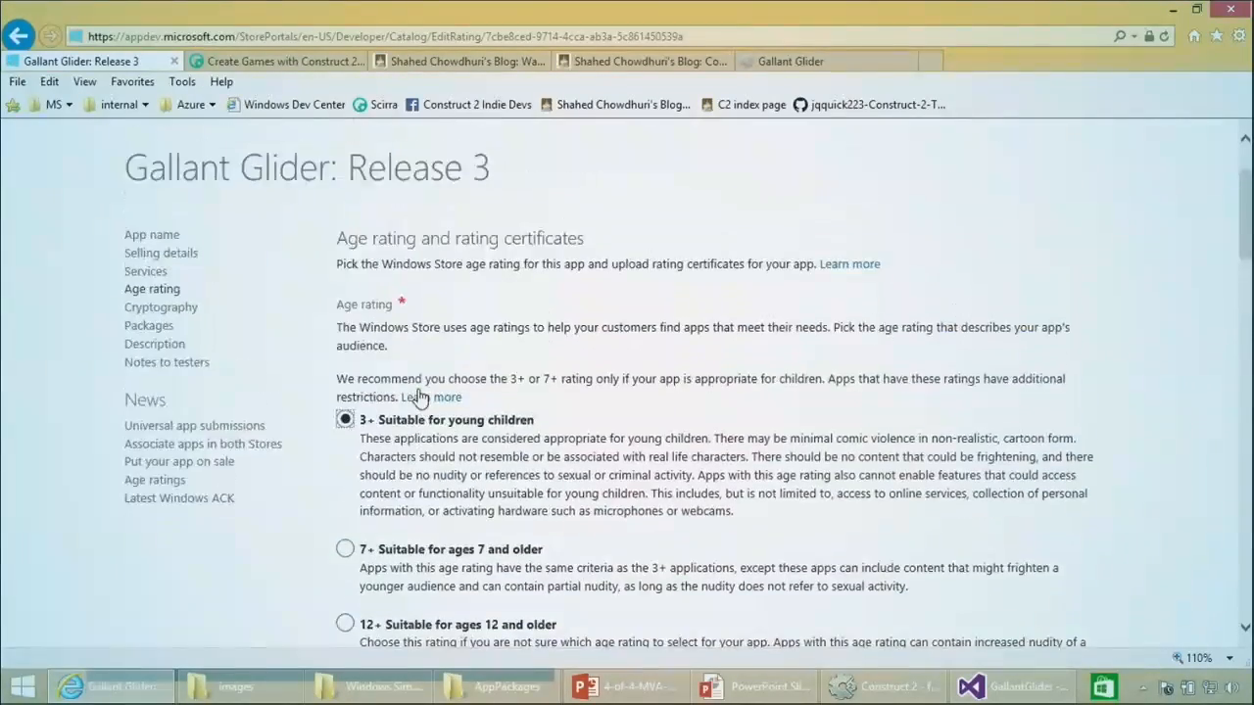
Step: Open the release's Cryptography section and review the encryption question and the distribution confirmation
left_click(187, 375)
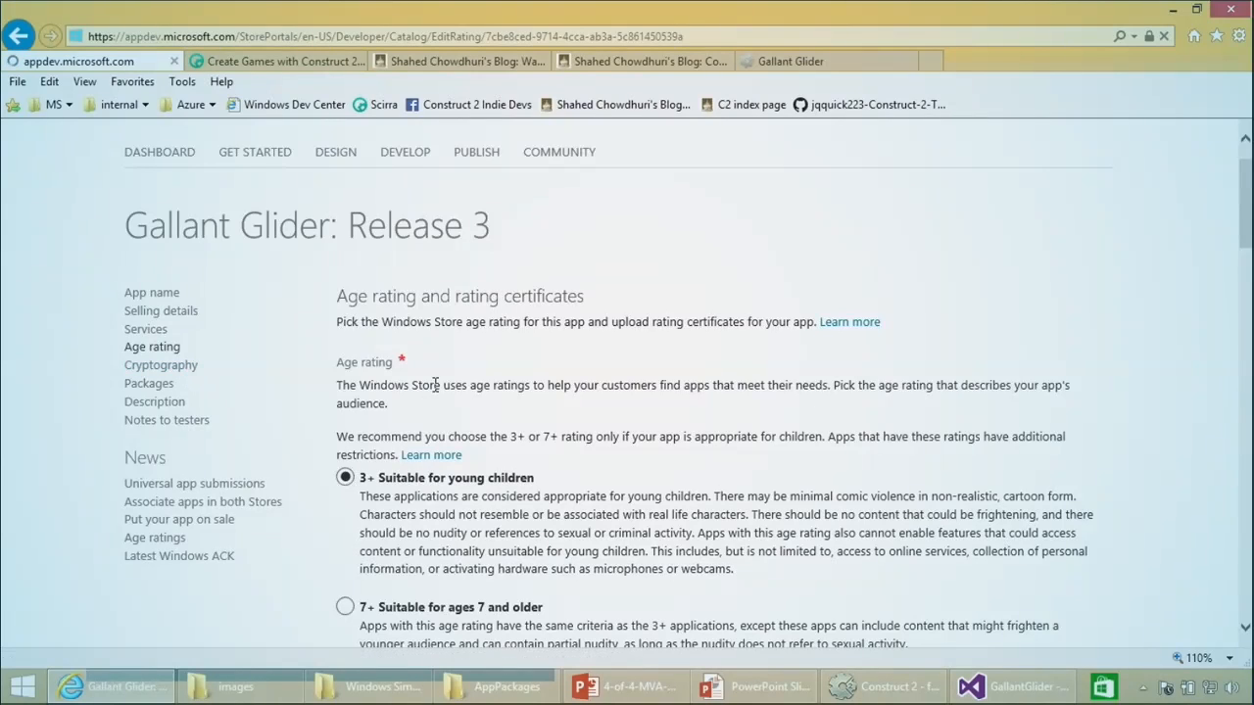
scroll(449, 382, "down", 2)
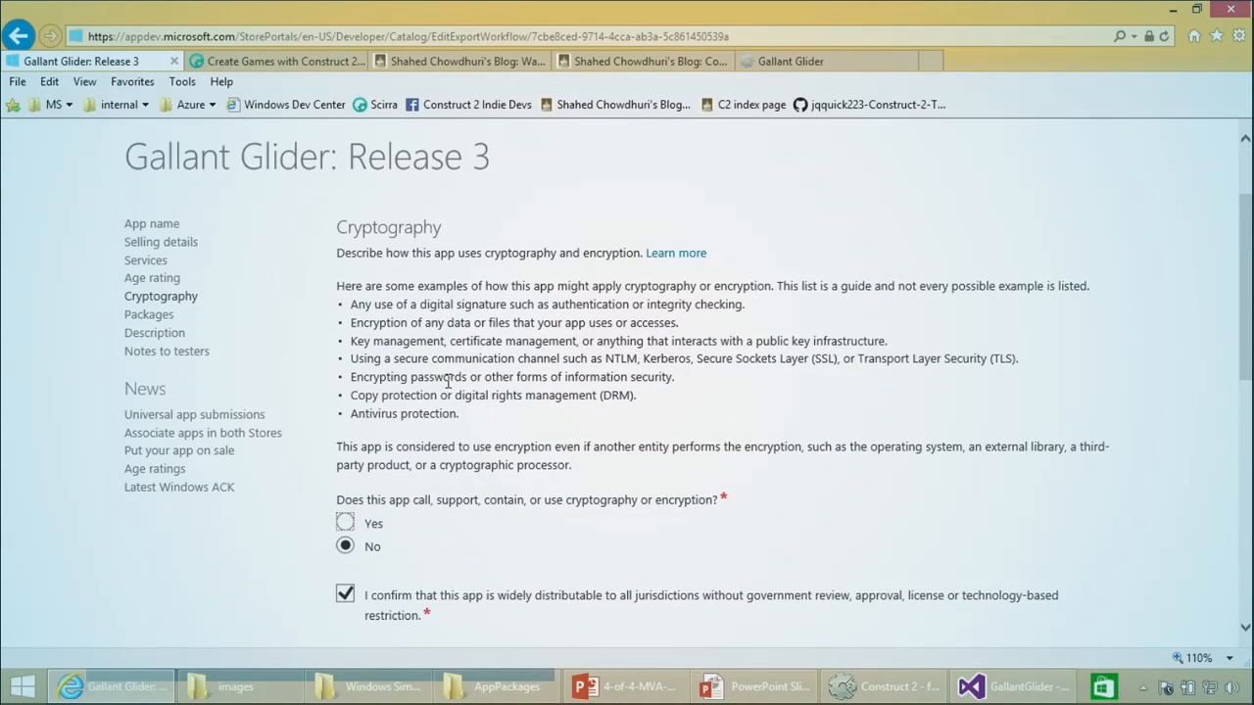
scroll(449, 382, "down", 1)
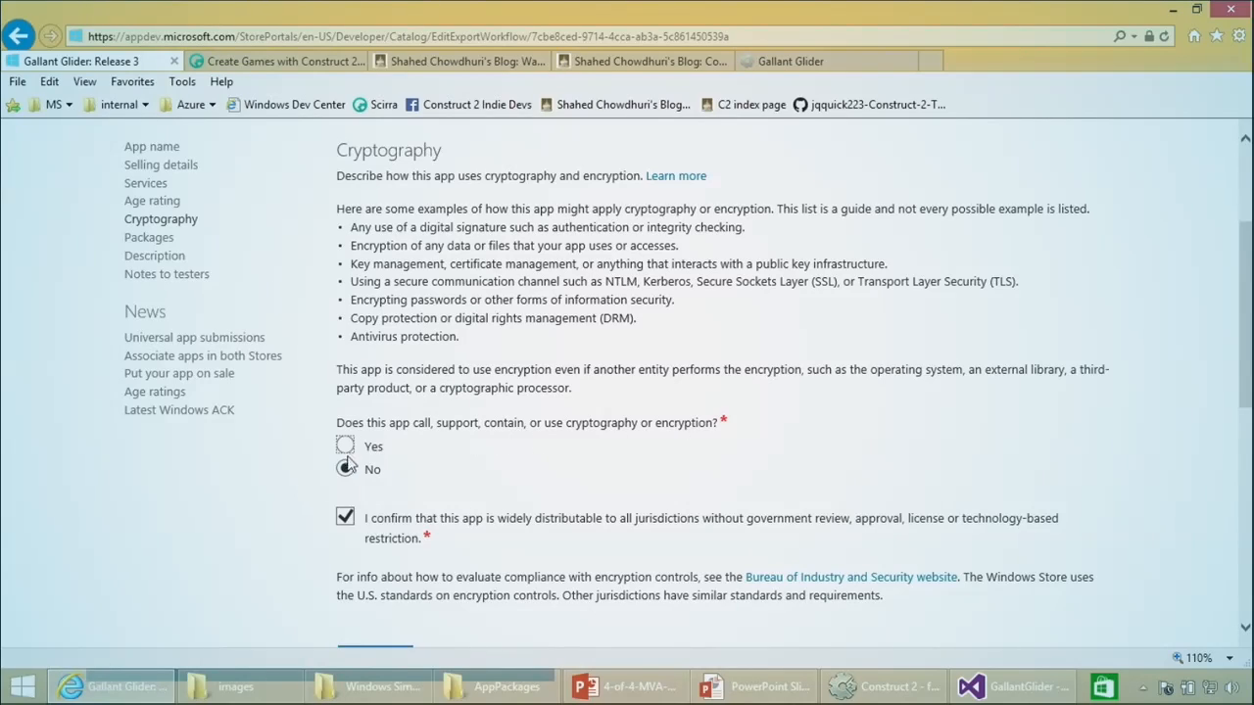
scroll(338, 426, "up", 2)
Step: Upload GallantGlider.Windows_1.1.0.4_AnyCPU.appxupload in the release's Packages section and check its entry under Windows 8.1
left_click(157, 375)
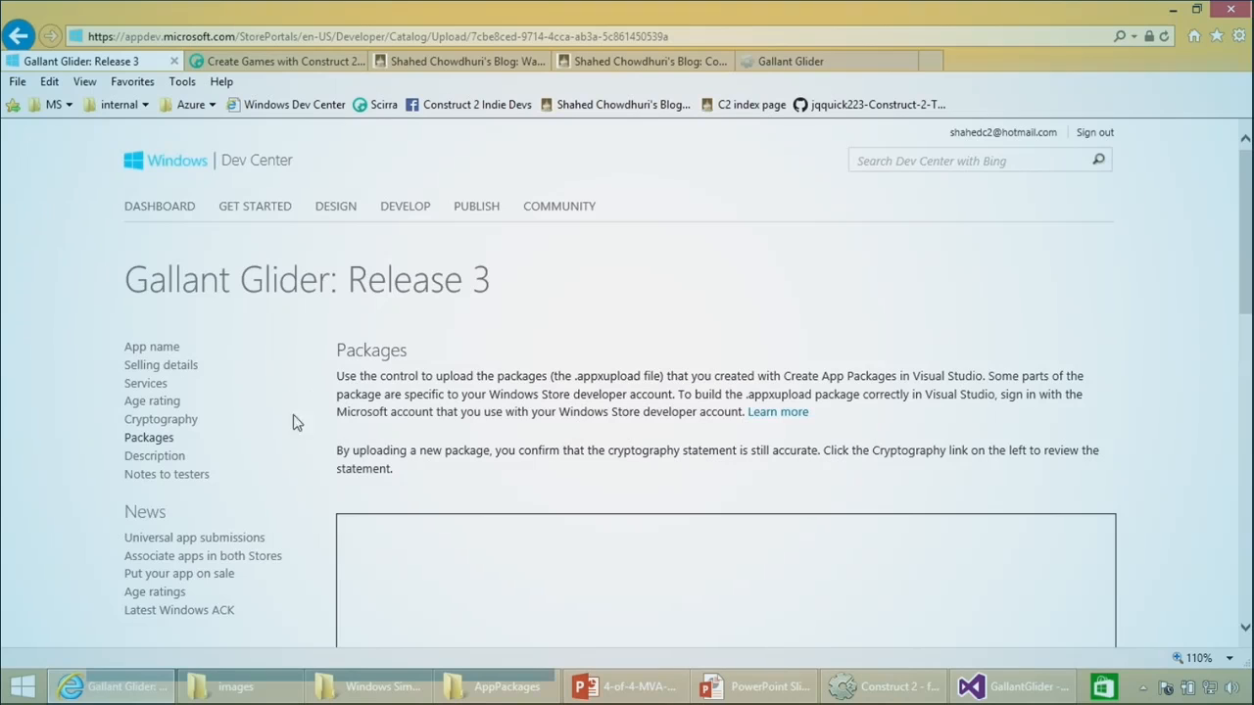
scroll(445, 411, "down", 3)
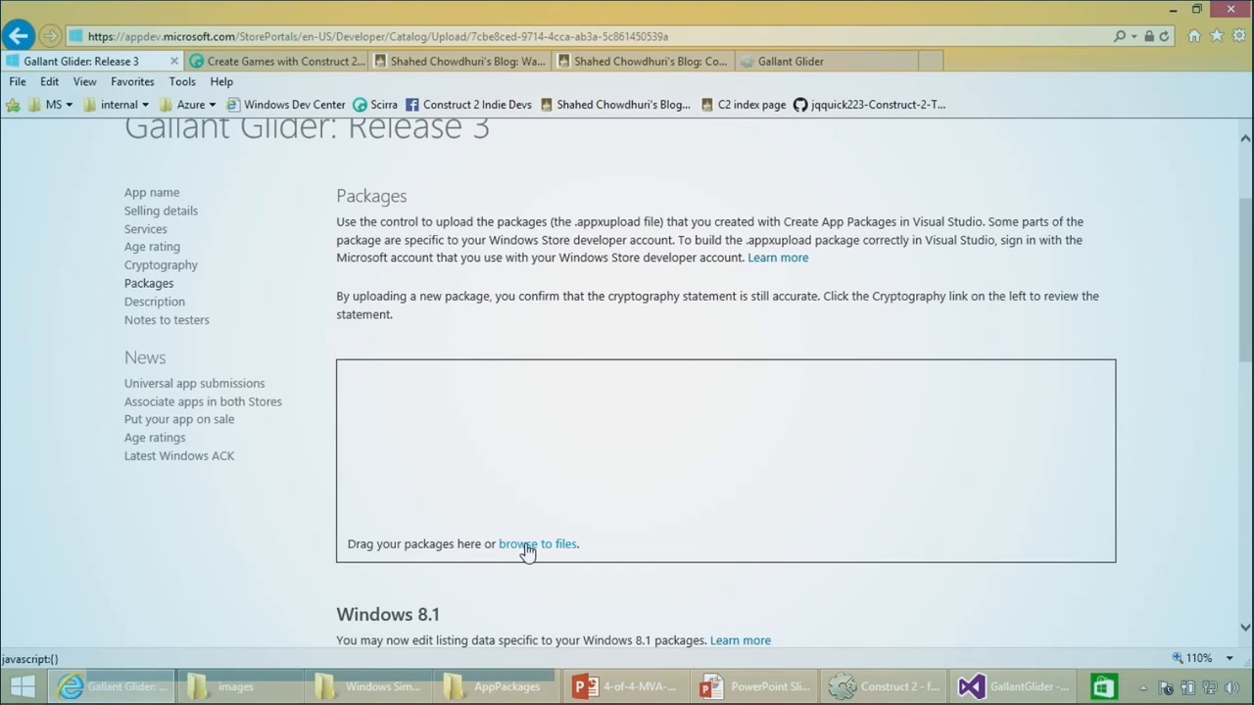
left_click(527, 546)
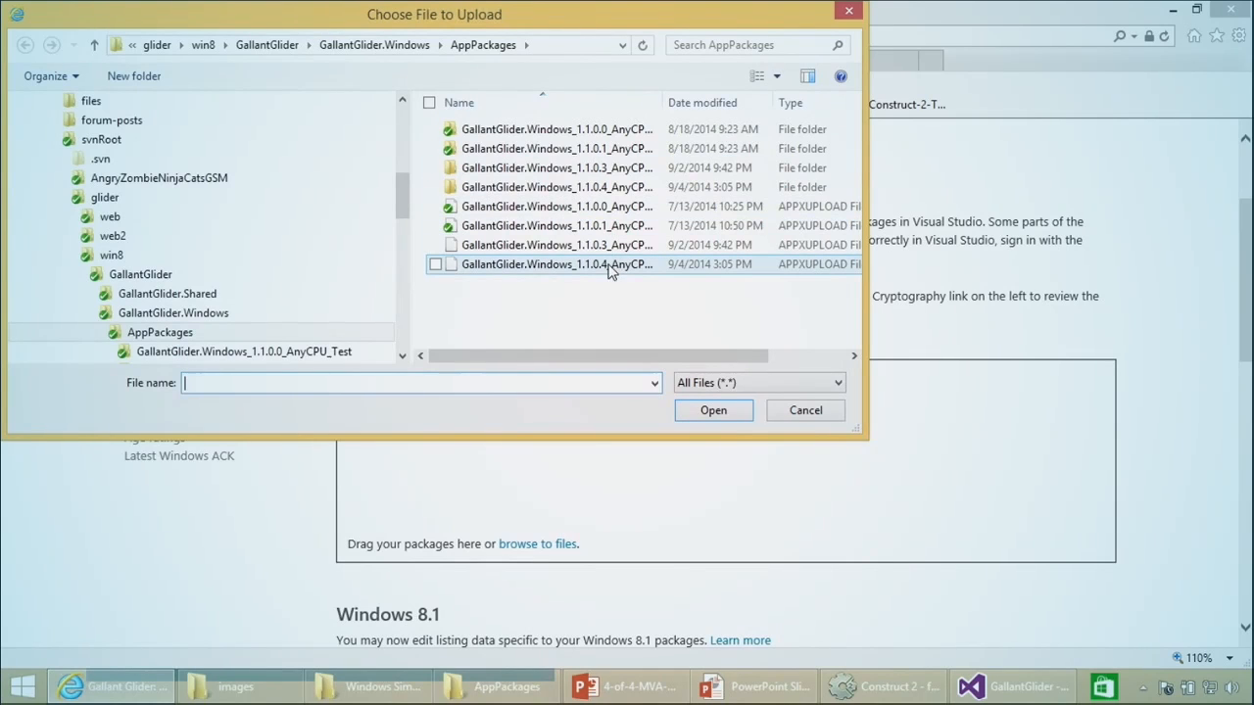
left_click(609, 267)
left_click(713, 410)
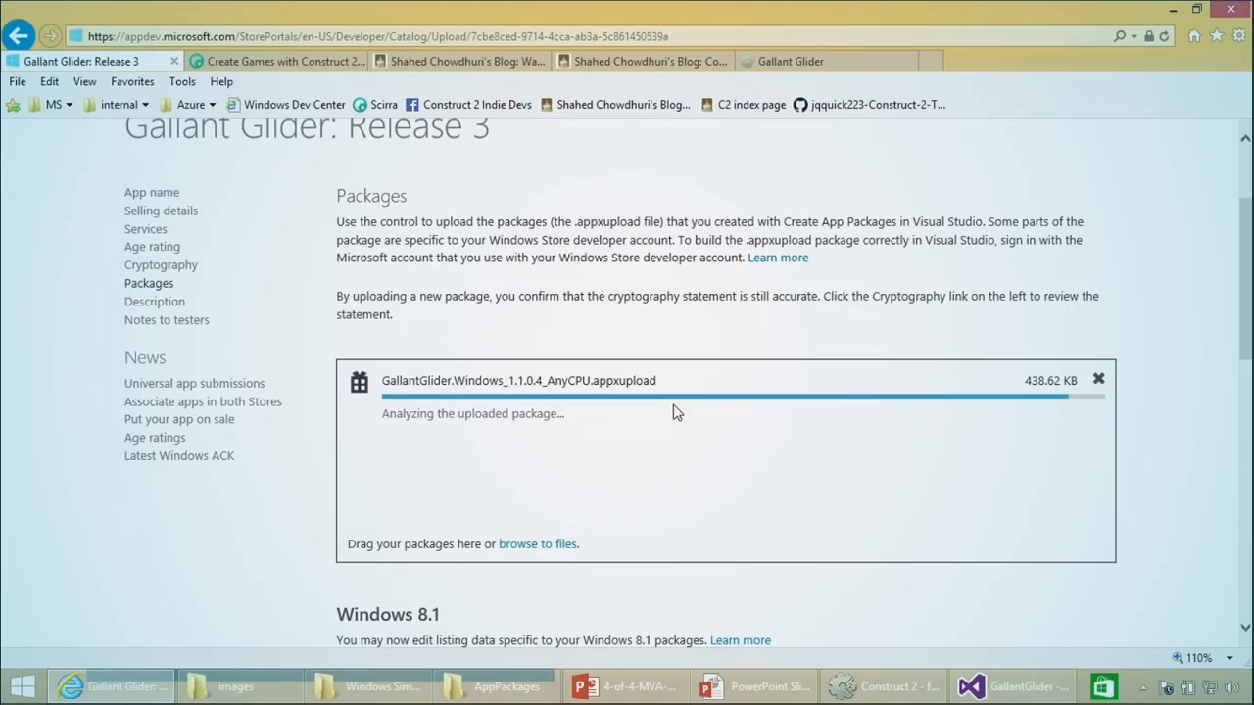
scroll(676, 418, "down", 1)
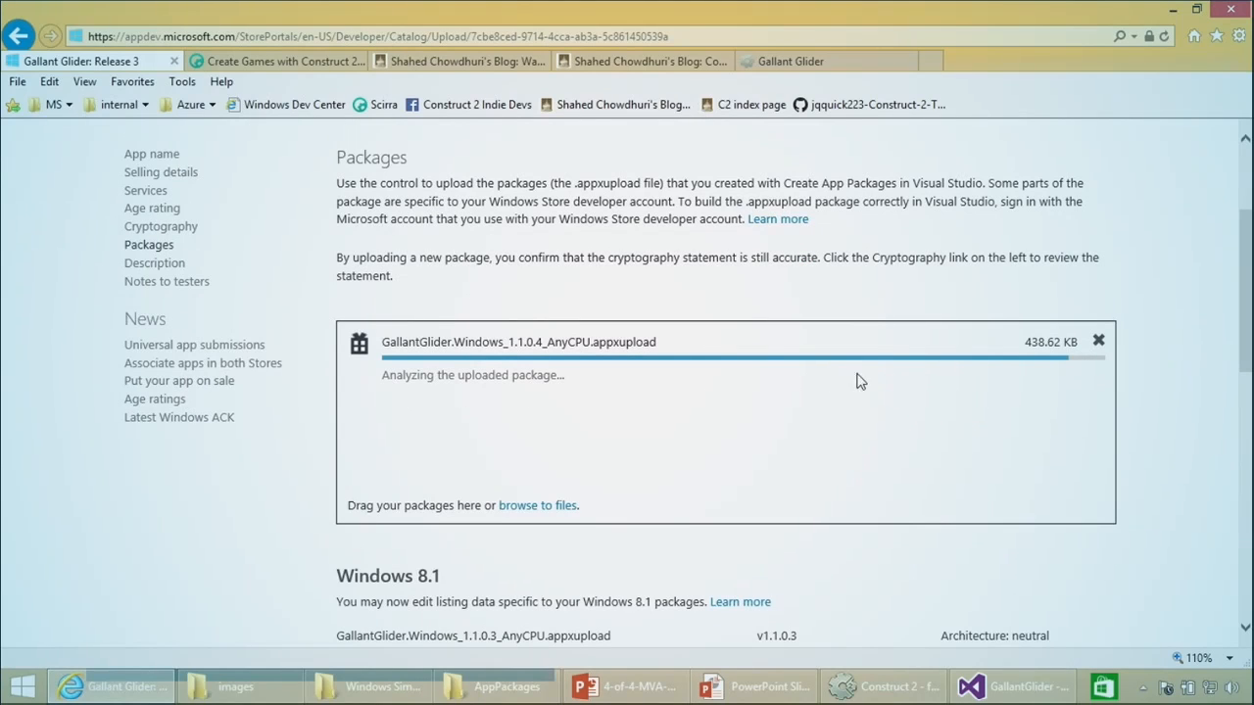
scroll(638, 378, "down", 1)
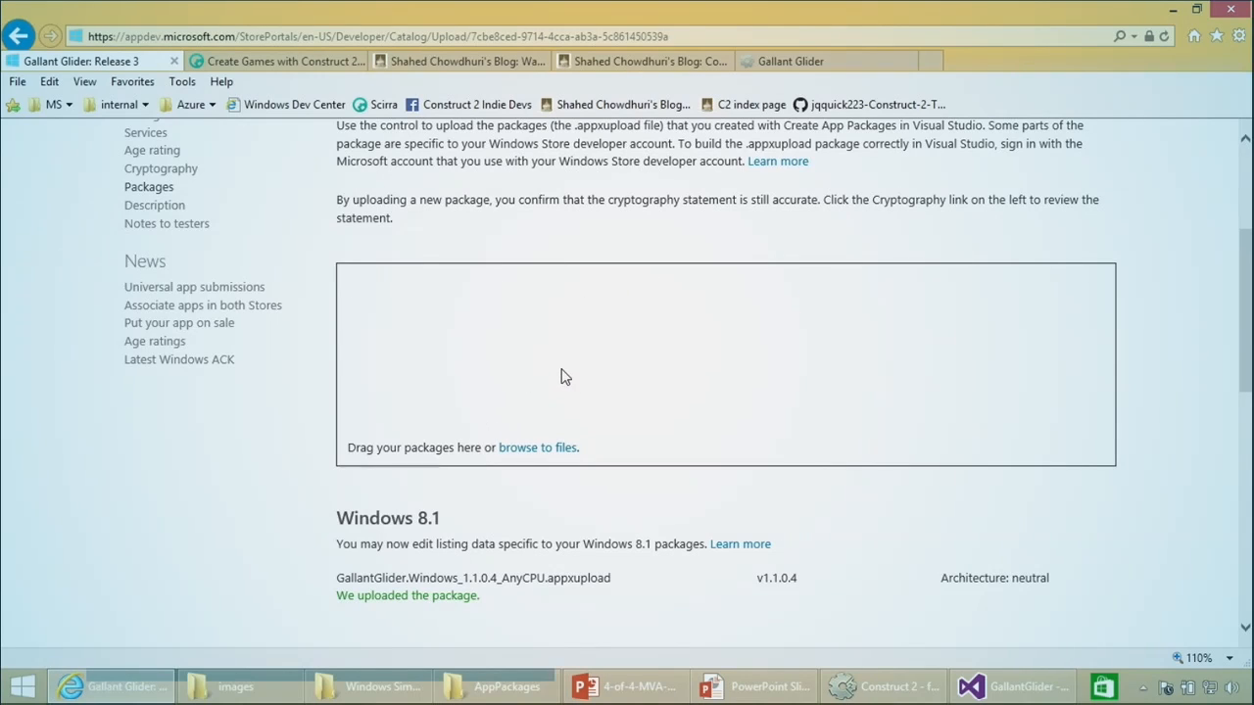
scroll(565, 378, "down", 3)
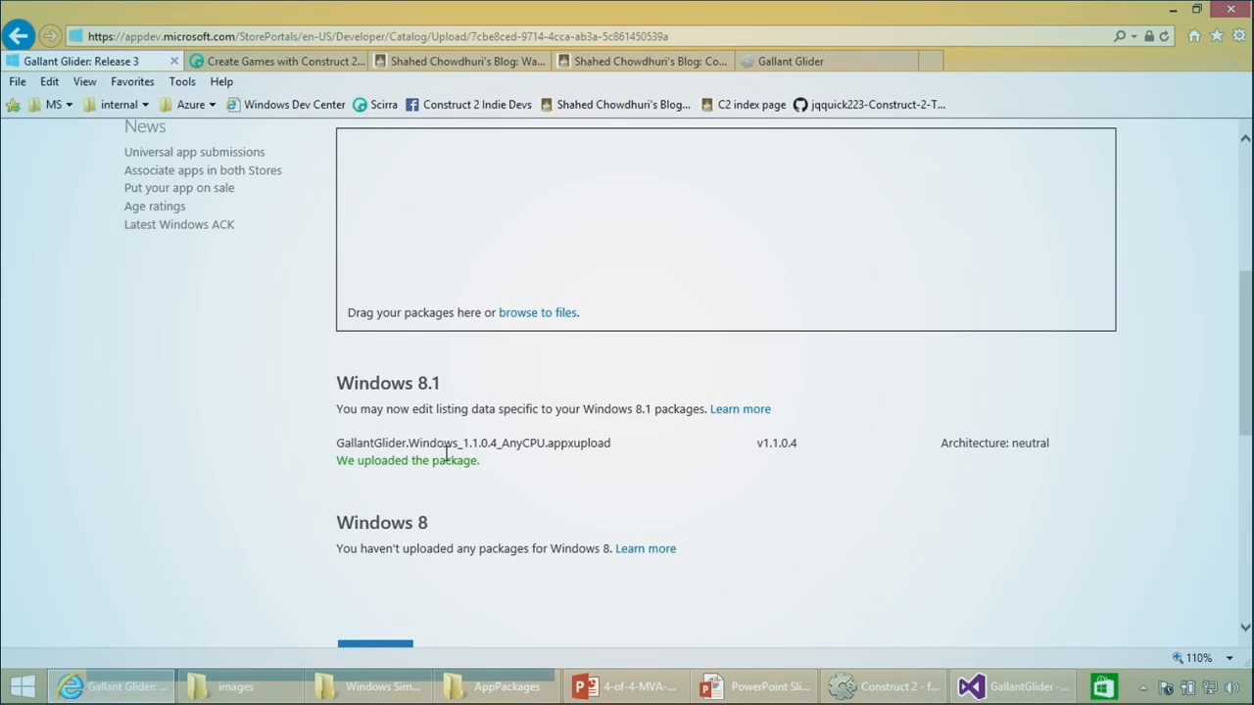
scroll(447, 453, "down", 1)
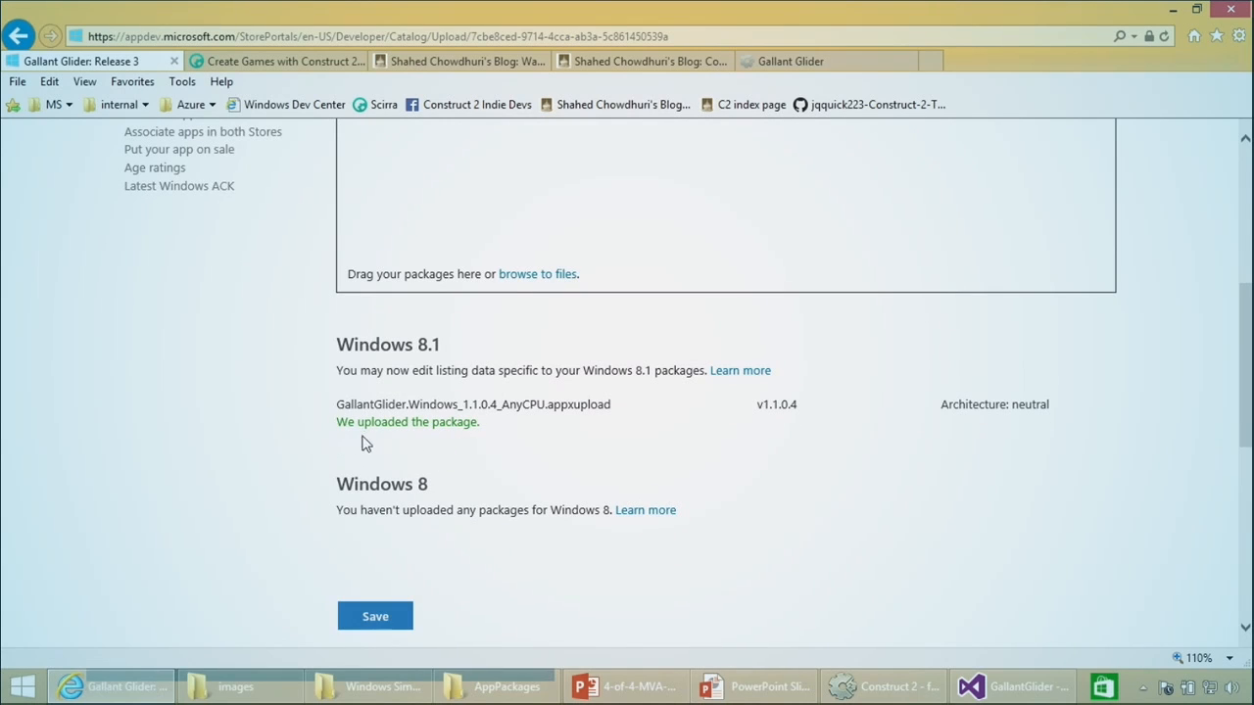
scroll(358, 444, "up", 2, "ctrl")
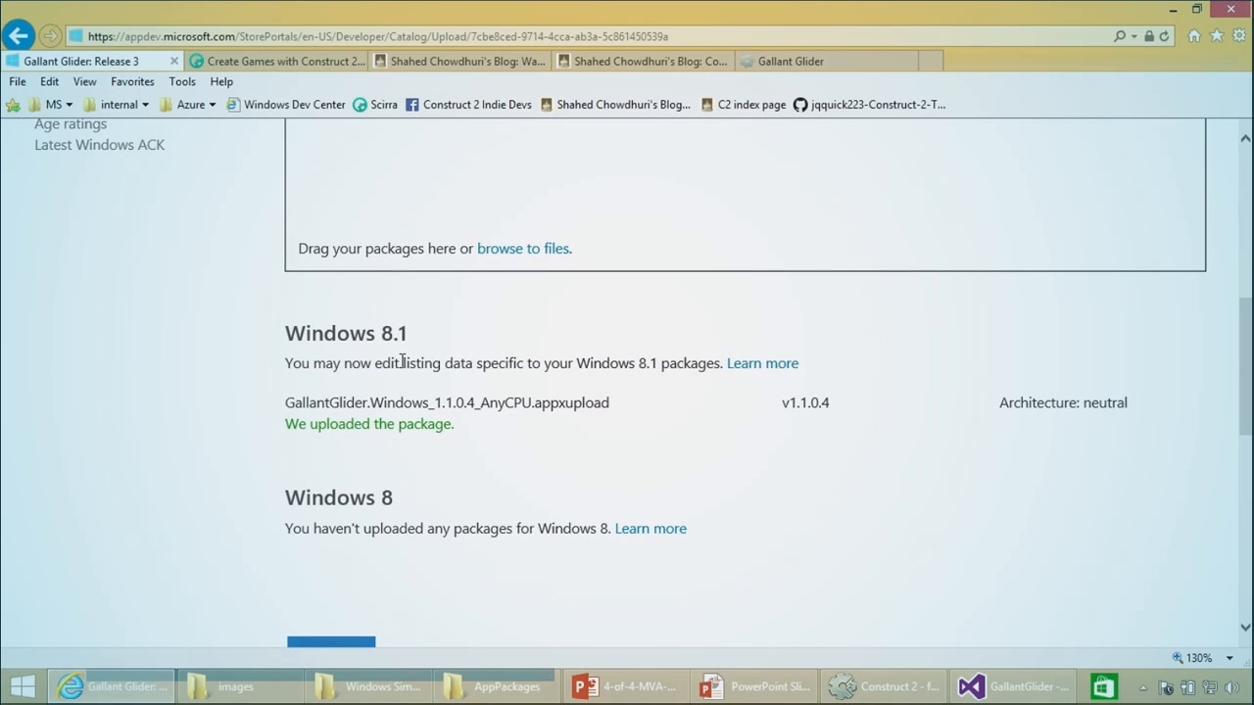
scroll(420, 351, "down", 1)
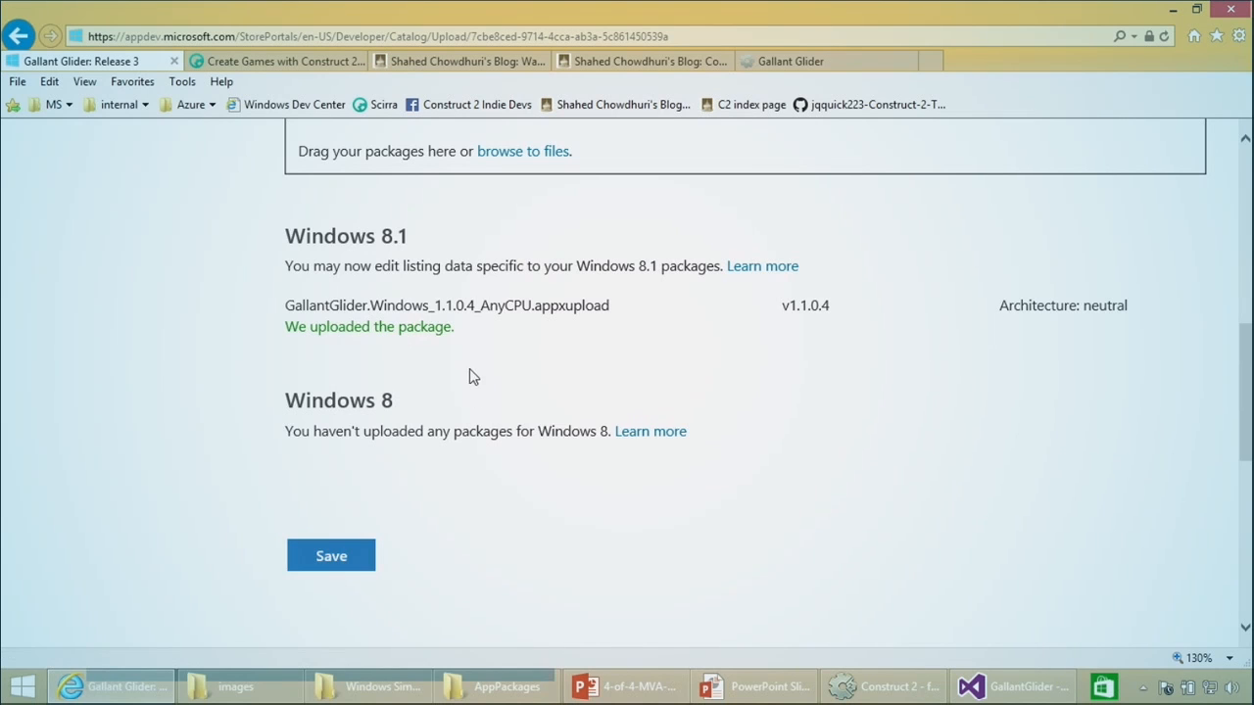
Step: Open the release's Description section and review the Windows 8.1 description, app features, screenshots, notes and recommended hardware
scroll(461, 362, "up", 5)
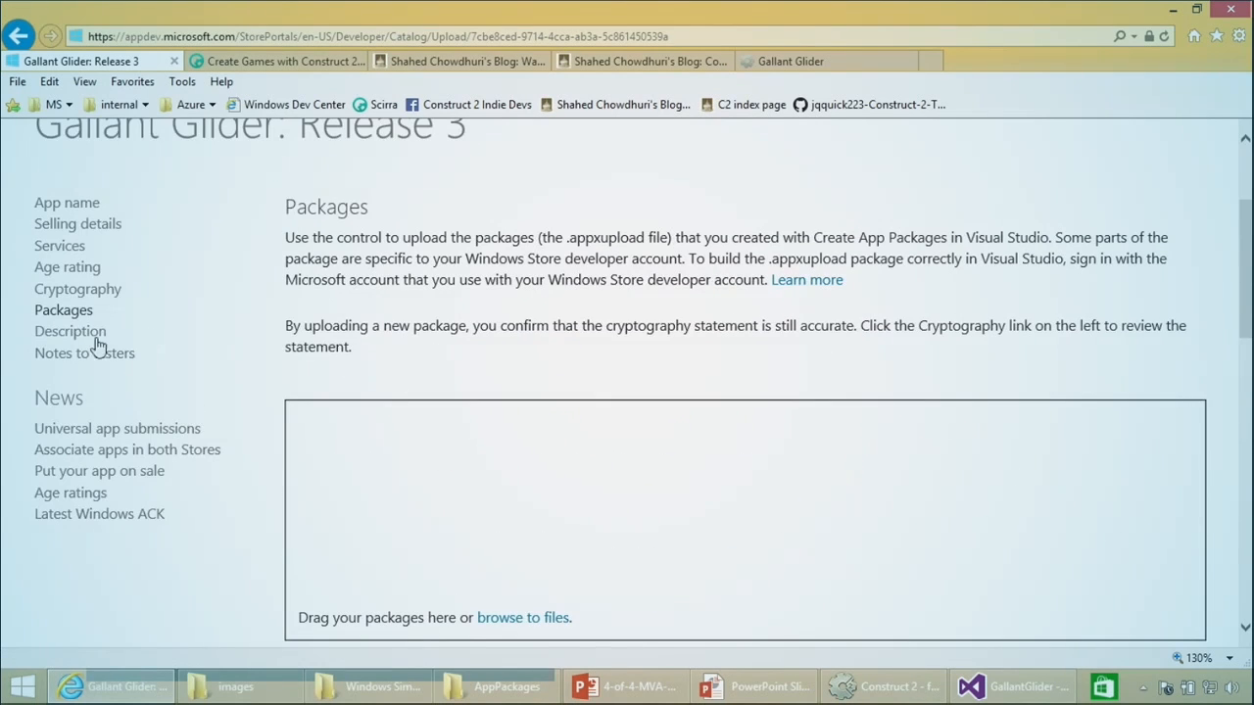
left_click(95, 331)
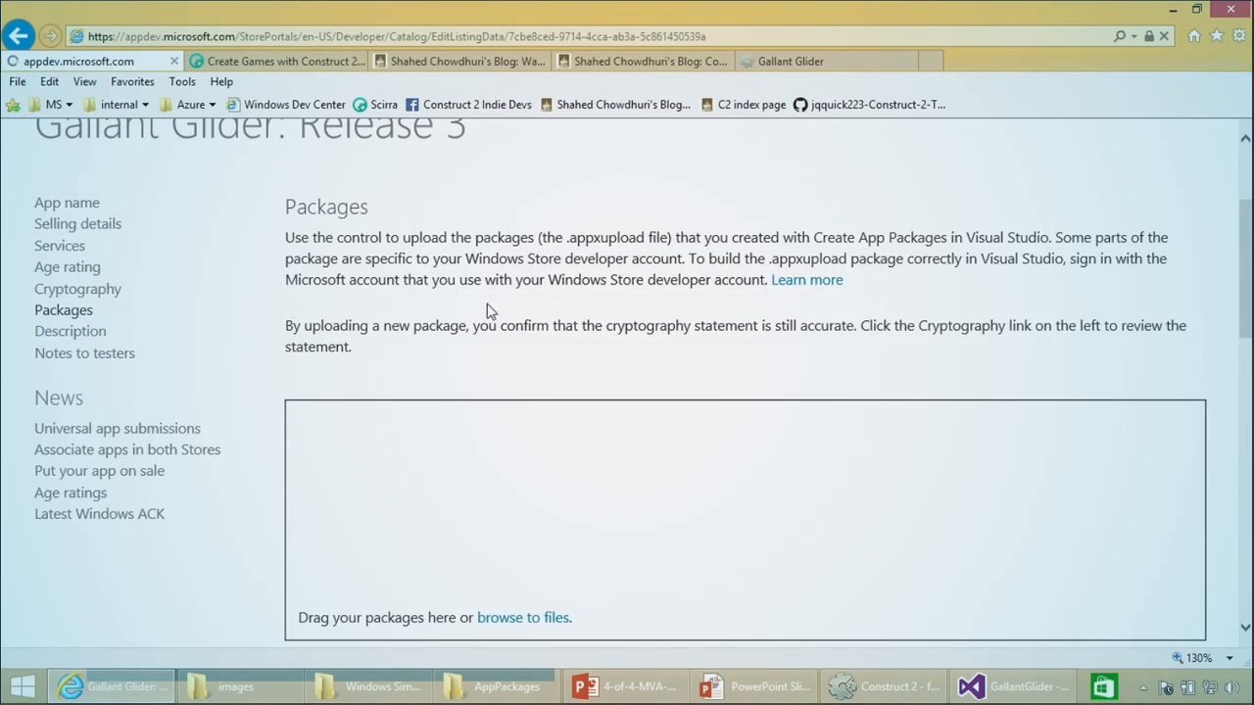
scroll(454, 324, "down", 4)
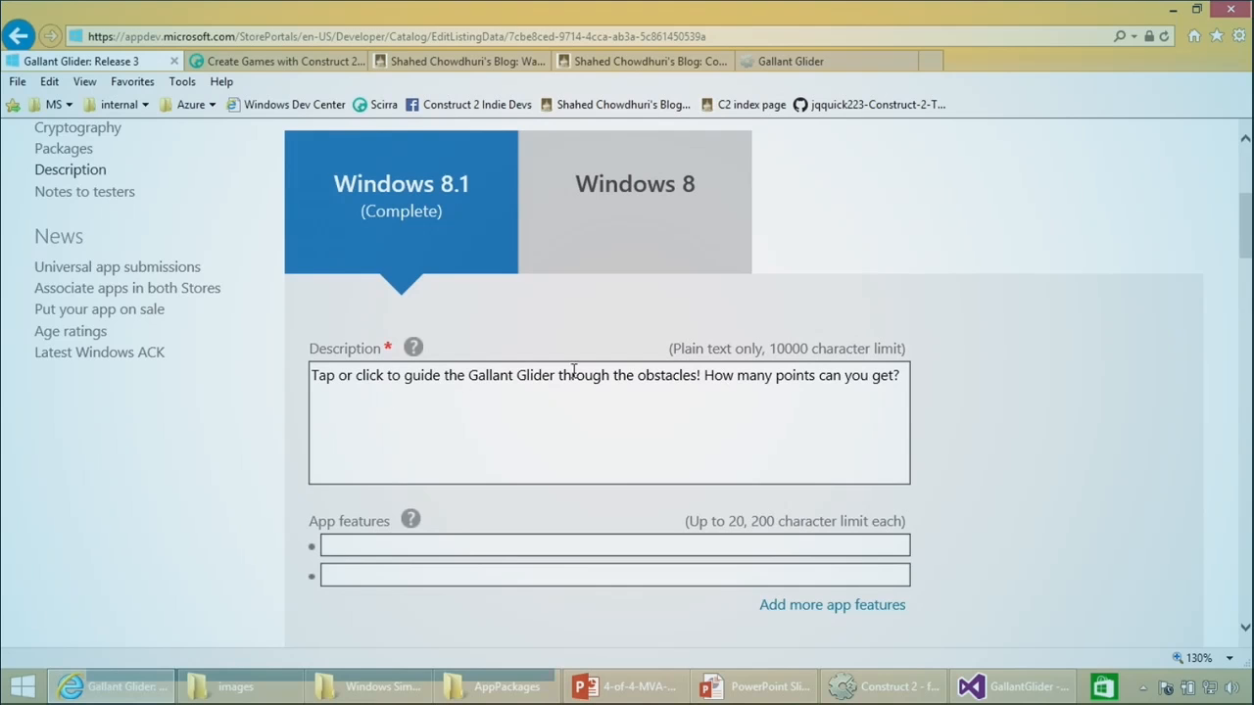
scroll(604, 374, "down", 6)
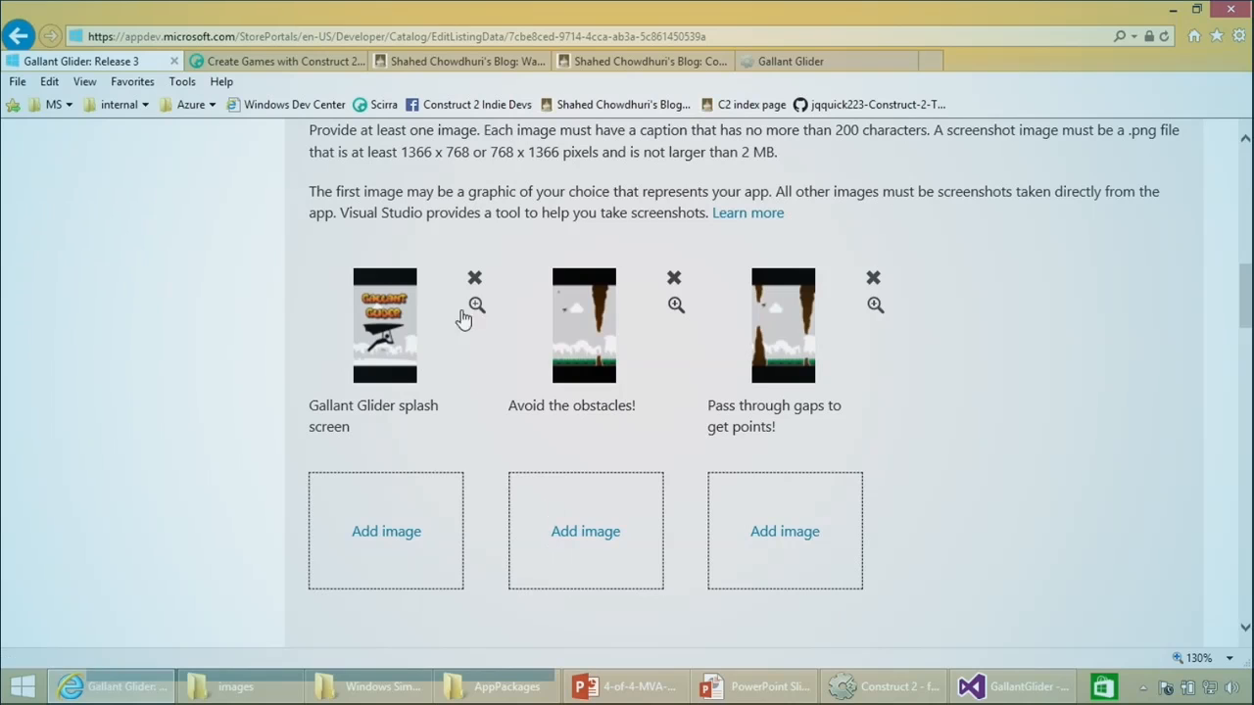
scroll(619, 374, "down", 3)
scroll(618, 374, "down", 4)
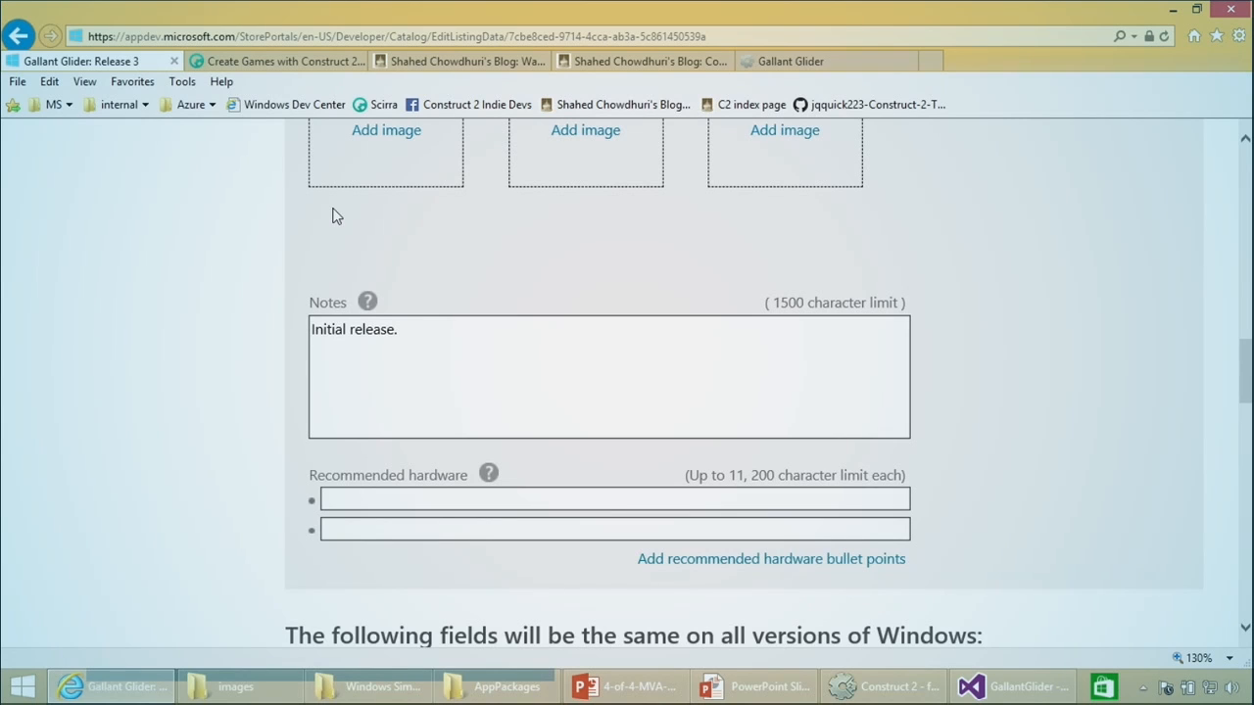
scroll(360, 253, "down", 3)
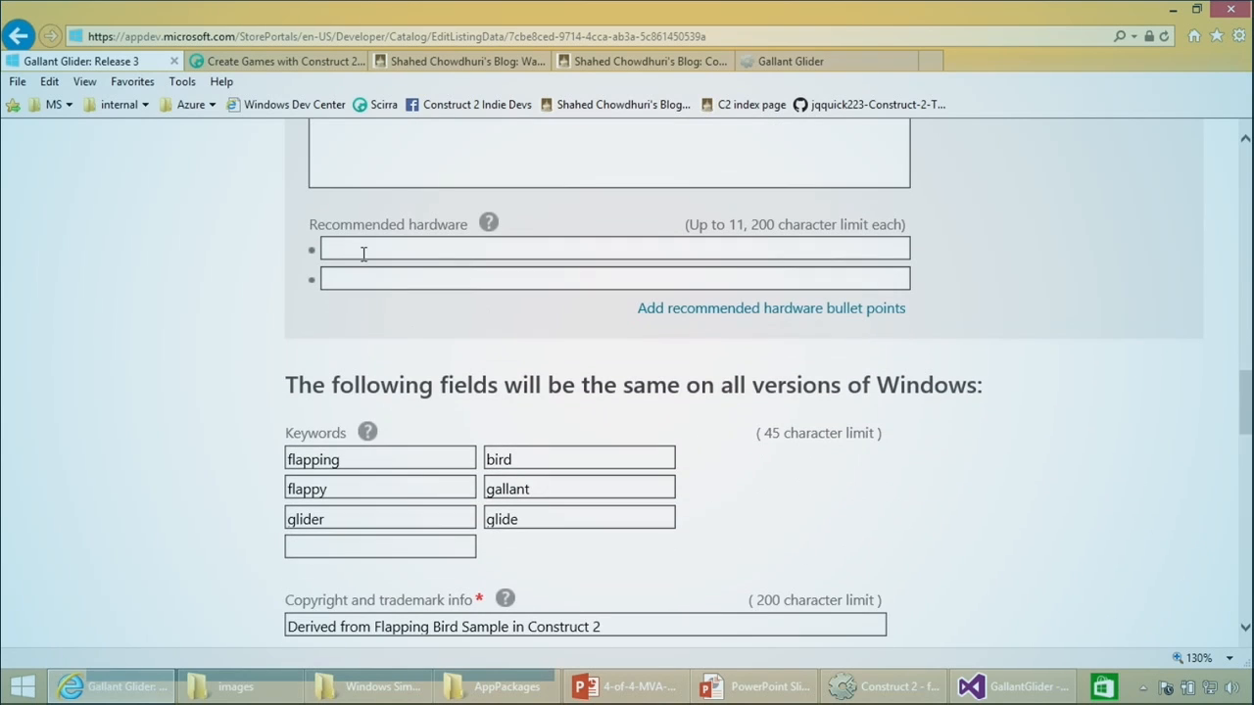
Step: Examine the listing's keywords and its copyright and trademark info without changing them
scroll(372, 270, "down", 2)
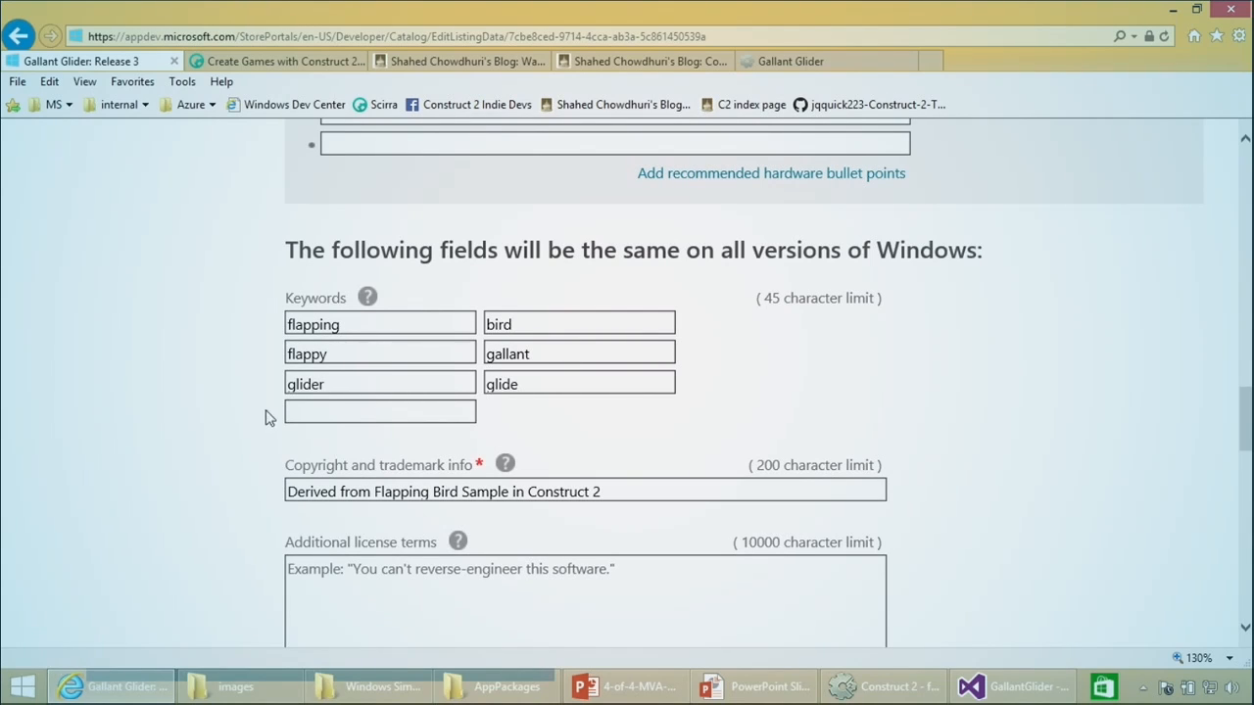
left_click_drag(364, 380, 286, 384)
left_click(331, 357)
left_click(401, 328)
scroll(402, 387, "down", 3)
left_click_drag(615, 357, 286, 356)
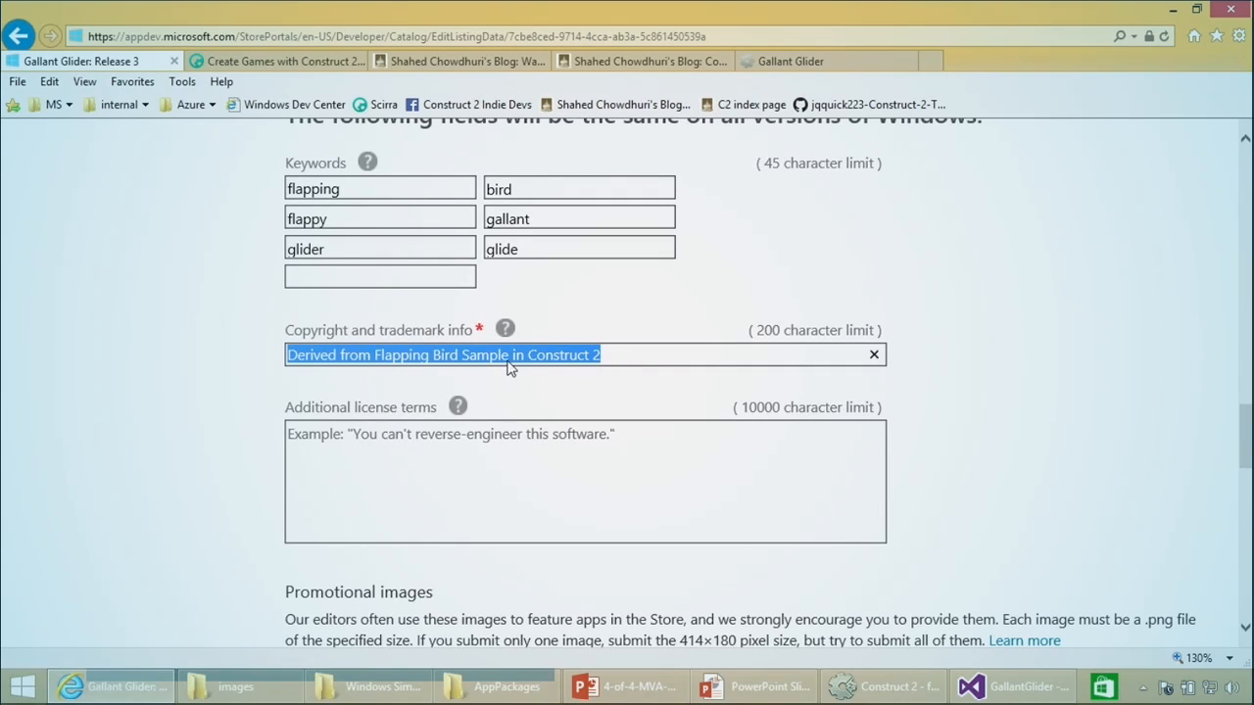
left_click(617, 356)
Step: Look over the listing's additional license terms and promotional image slots
scroll(582, 380, "down", 3)
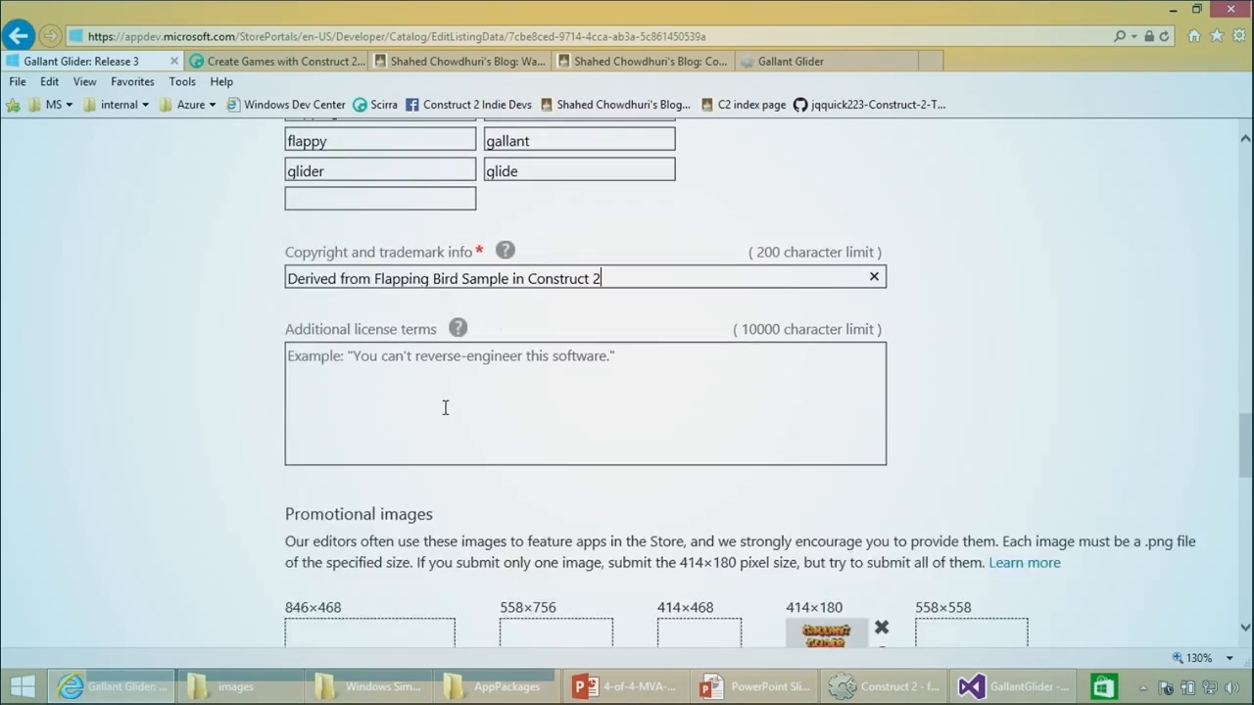
scroll(498, 290, "down", 2)
scroll(498, 290, "down", 3)
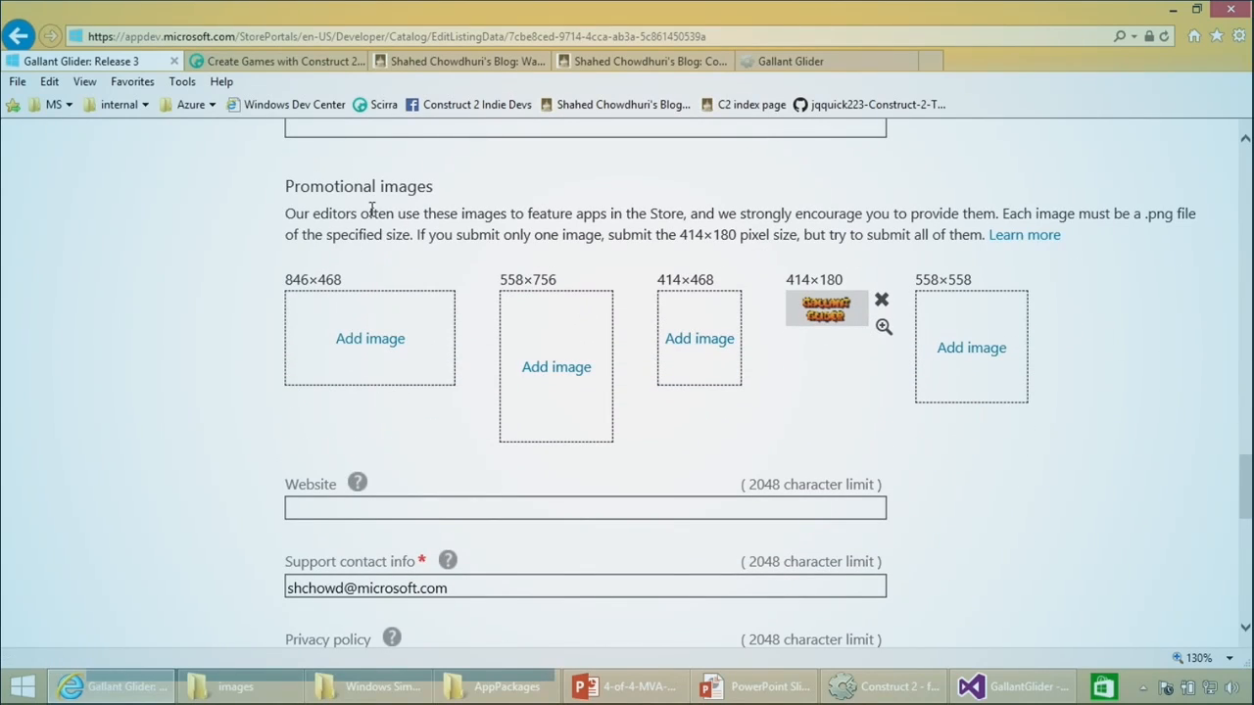
Step: Look over the listing's website, support contact info and privacy policy fields below the promotional images
scroll(500, 442, "down", 4)
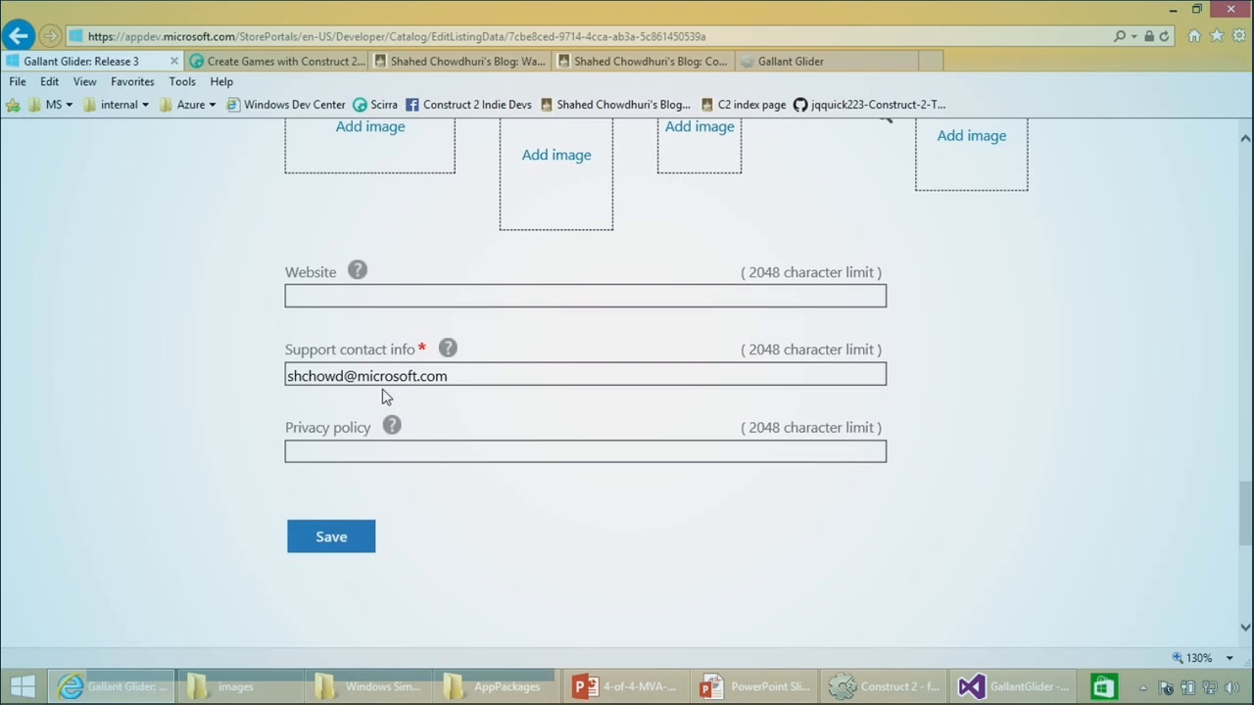
scroll(367, 369, "up", 5)
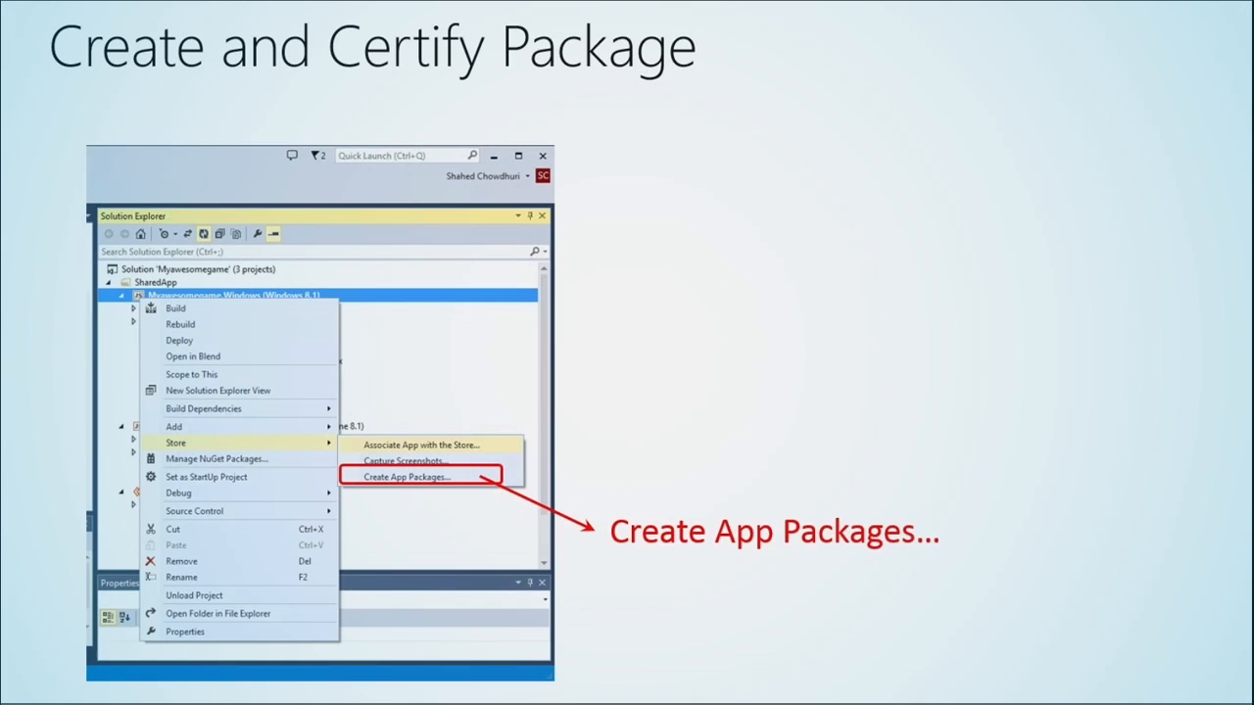
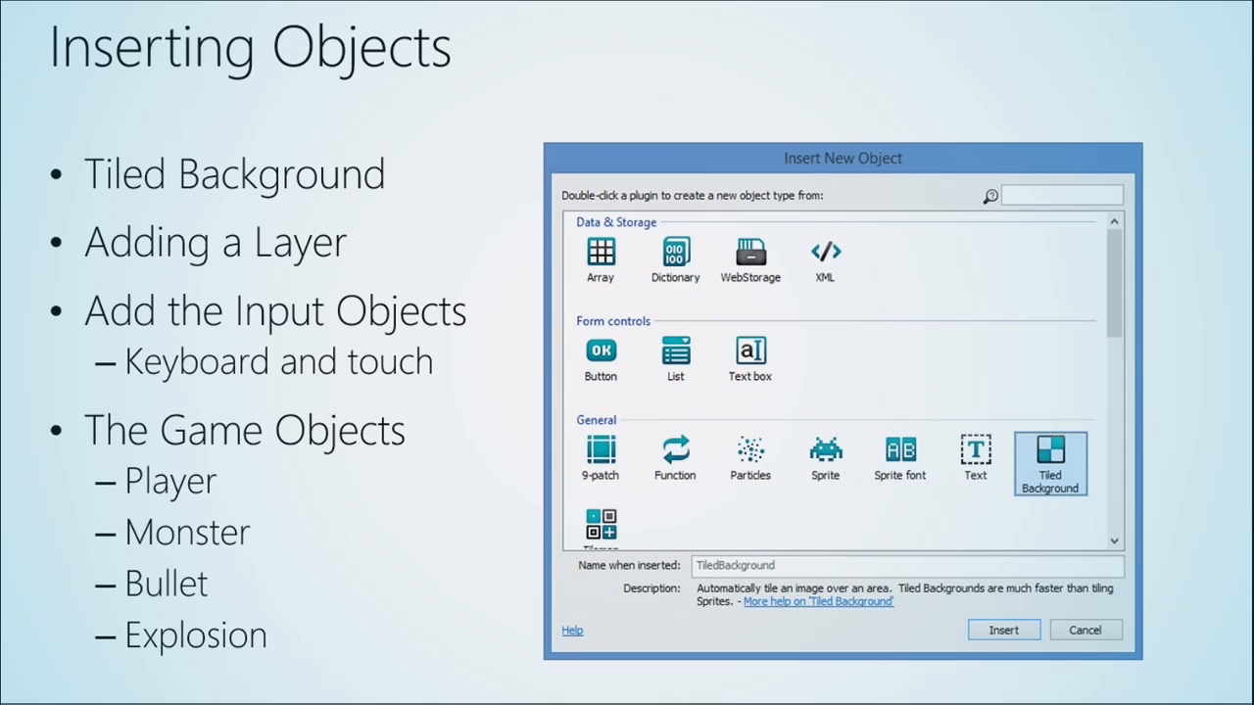
Step: Switch to Construct 2 and set the size of Layout 1 to 1280, 1024
key("alt+Tab")
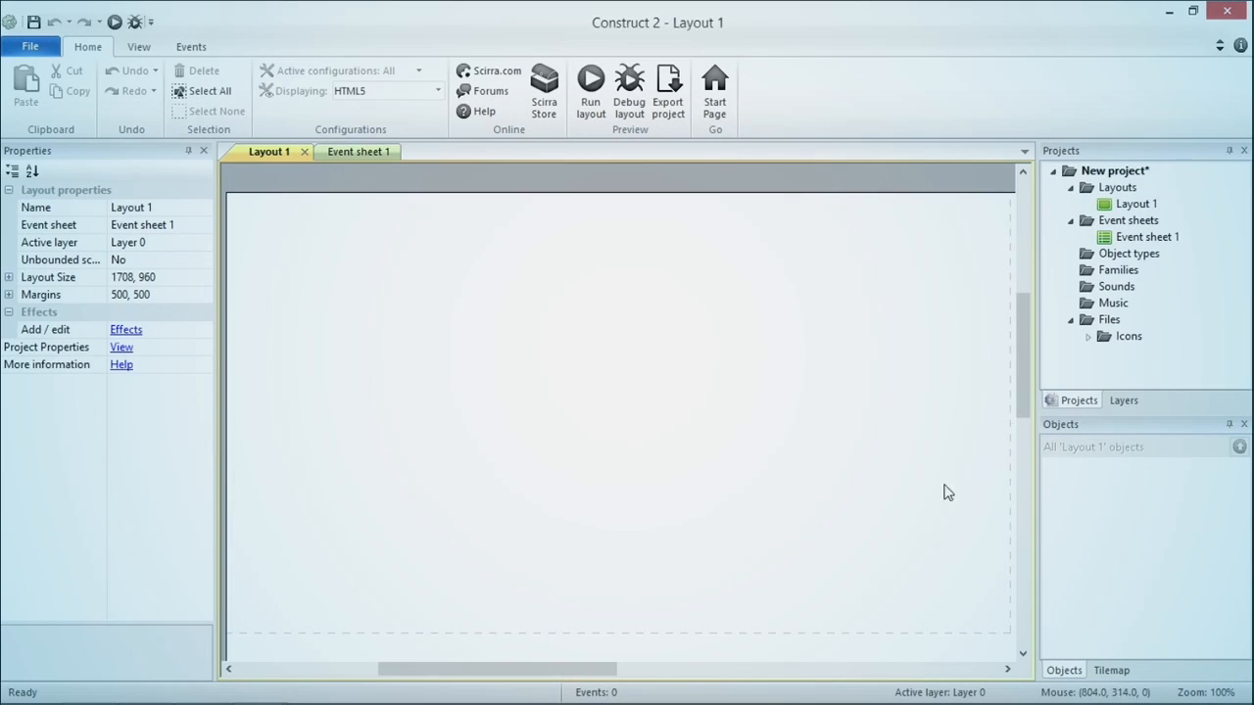
left_click(1139, 205)
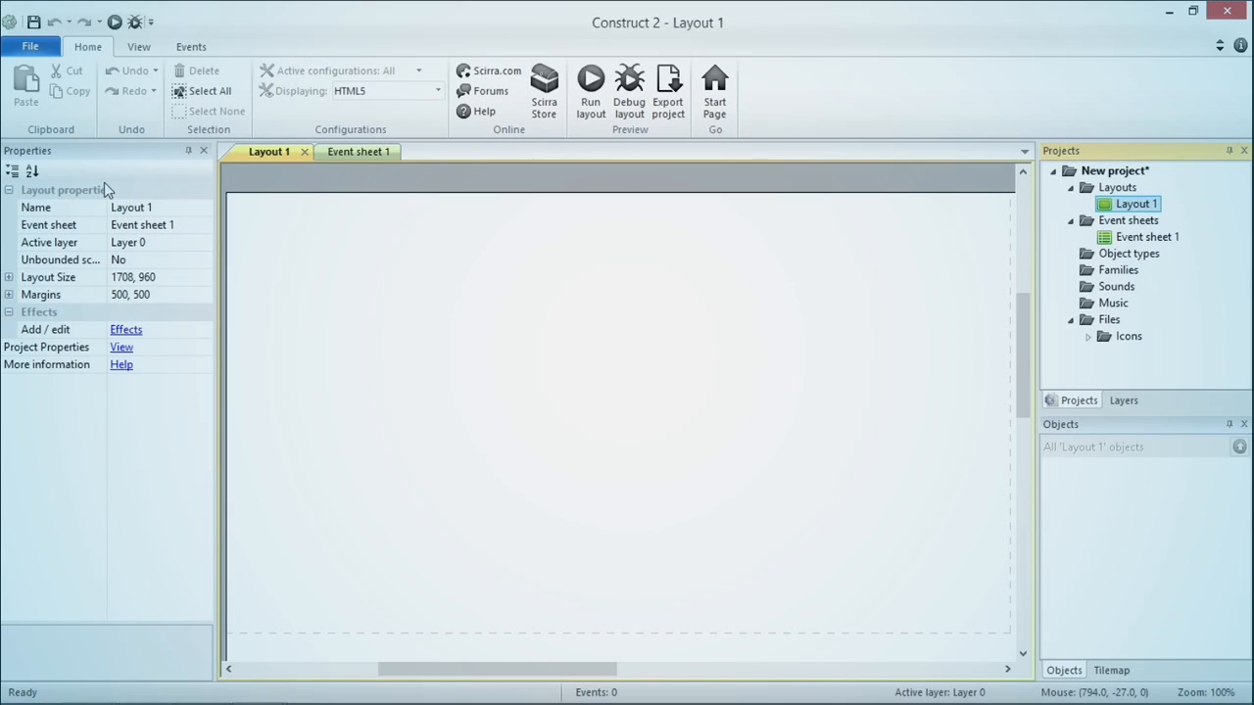
left_click(152, 279)
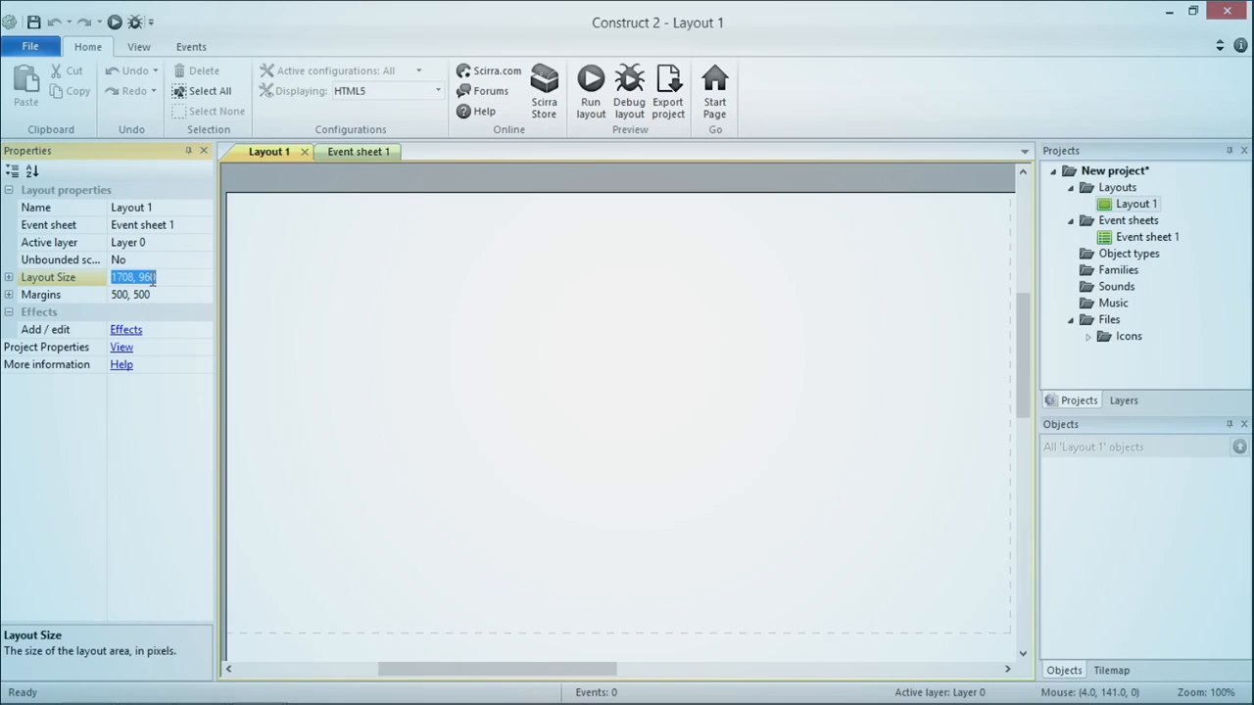
type("1280,1024")
key("Return")
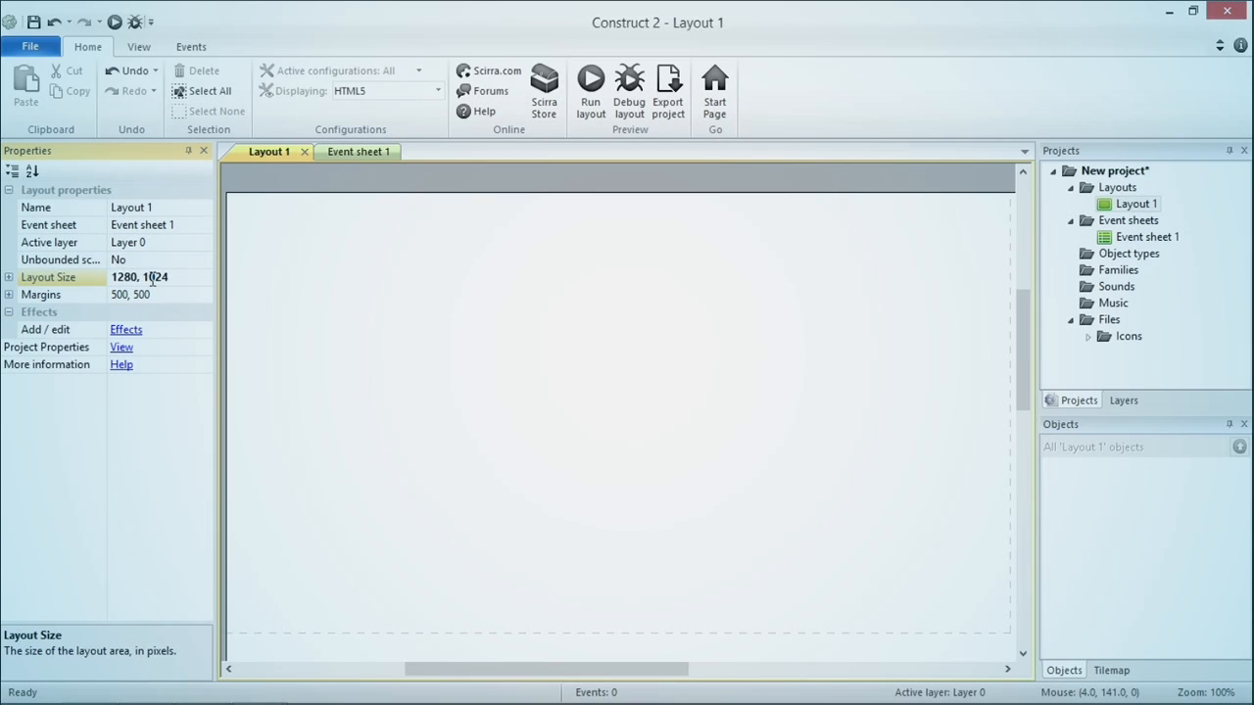
Step: Examine the full extent of the layout and compare it with the window size in the project's properties
left_click(770, 186)
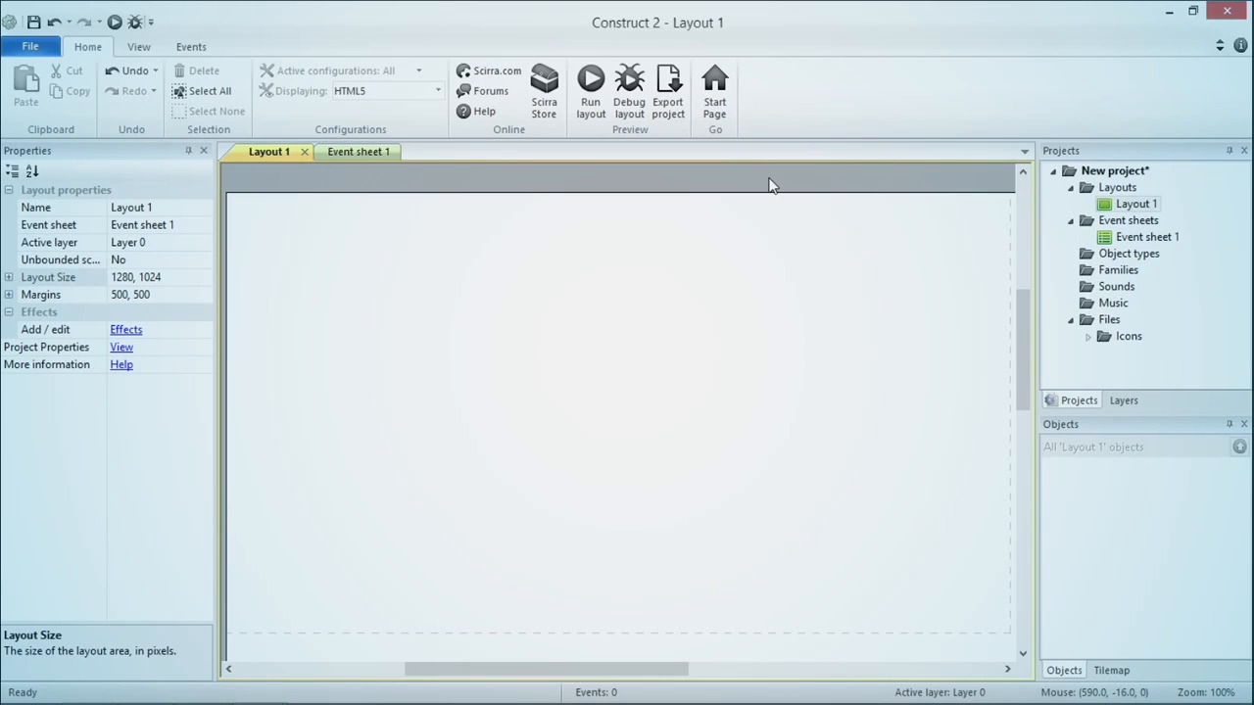
scroll(768, 186, "down", 2, "ctrl")
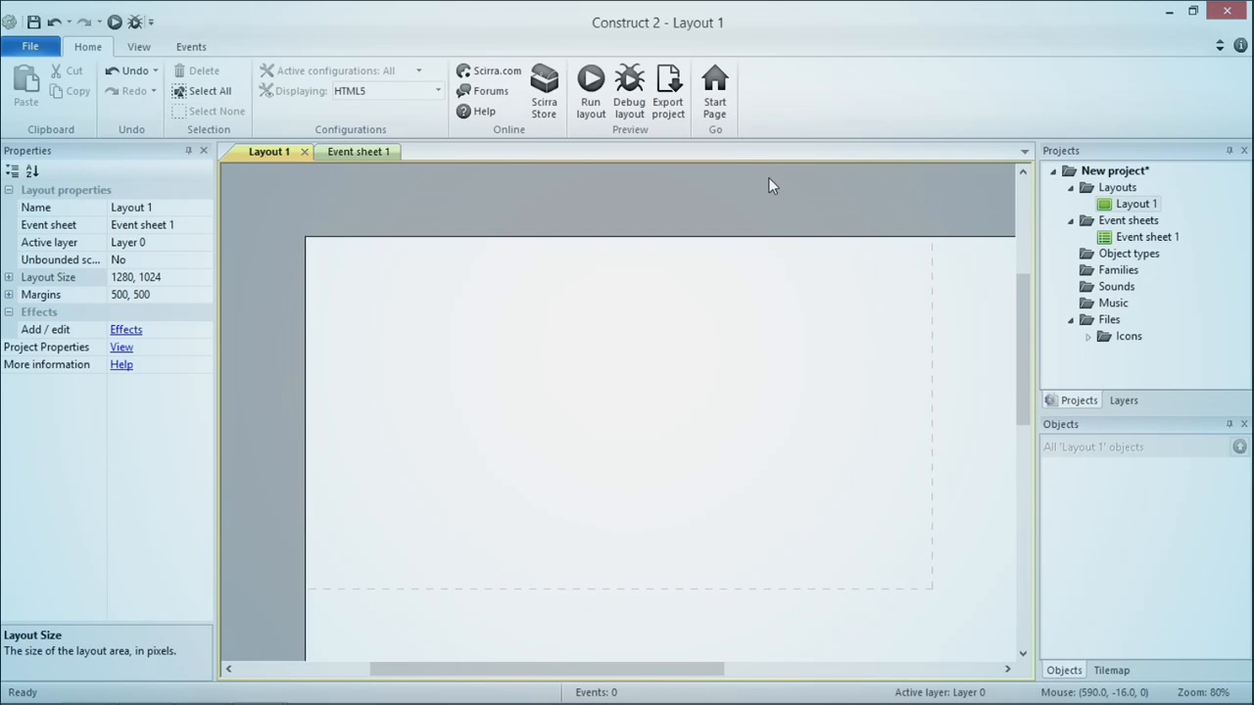
scroll(832, 206, "down", 2, "ctrl")
scroll(830, 201, "down", 3, "ctrl")
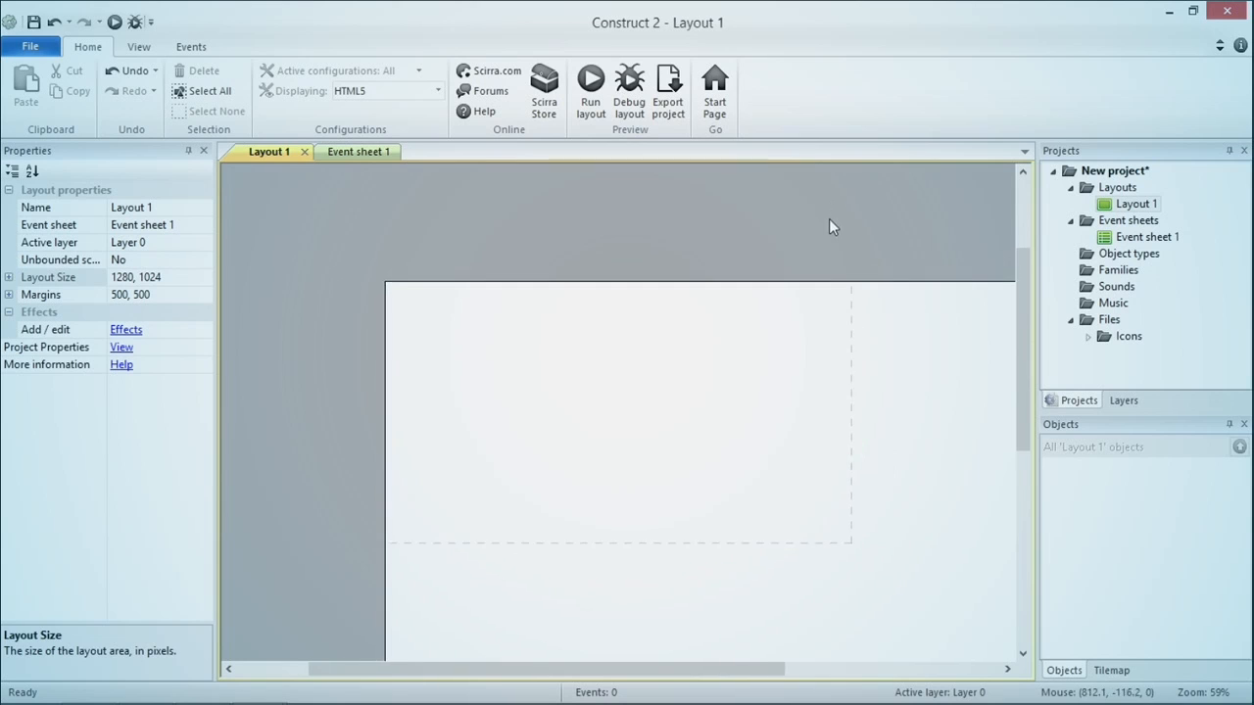
scroll(929, 459, "down", 1, "ctrl")
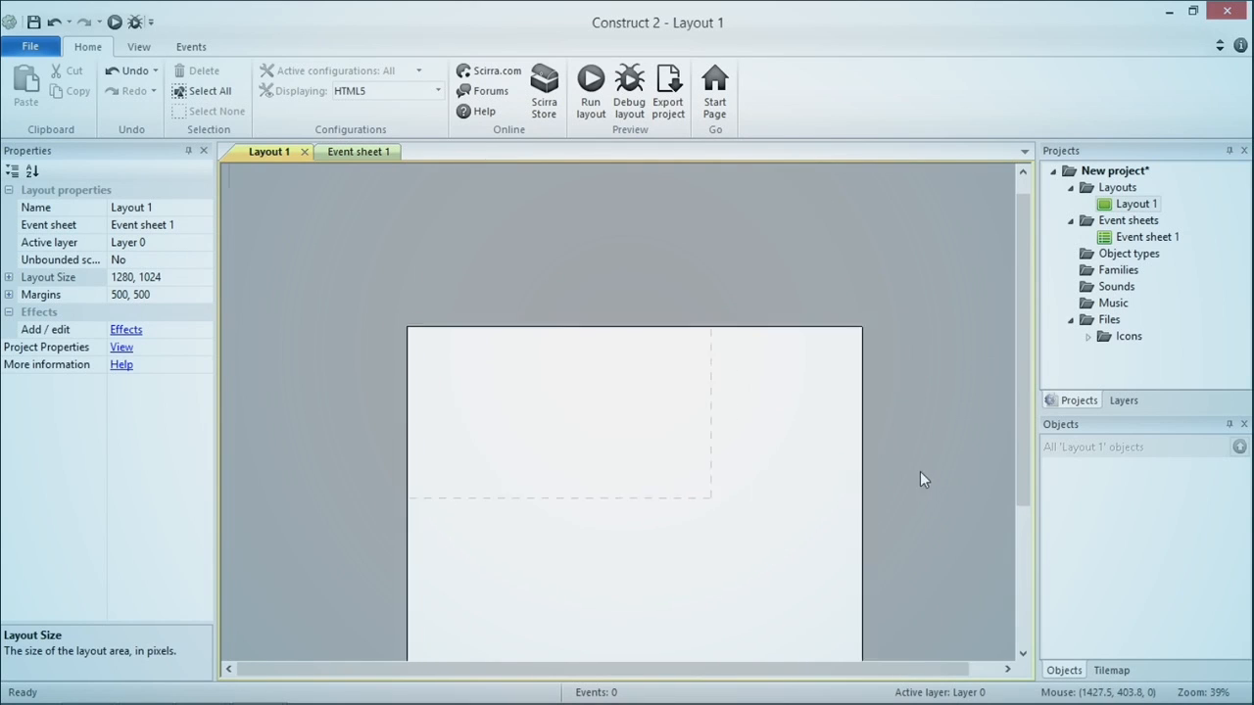
left_click_drag(1016, 499, 1013, 571)
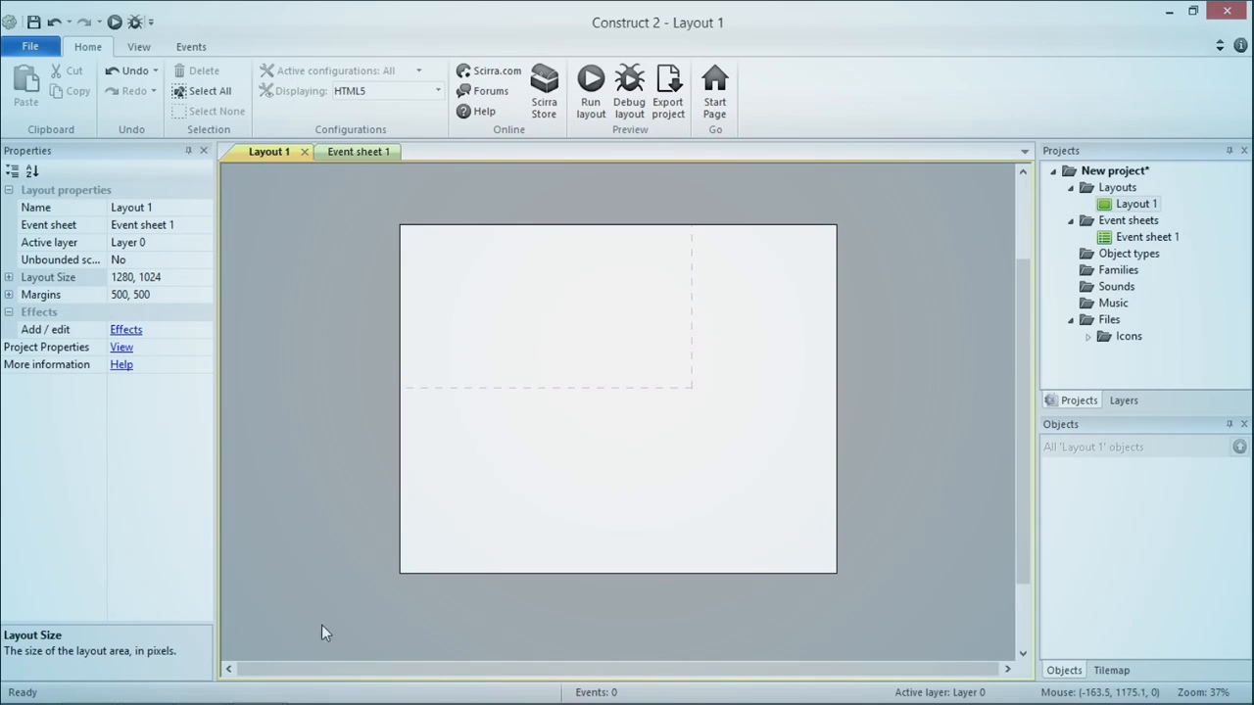
left_click(1113, 171)
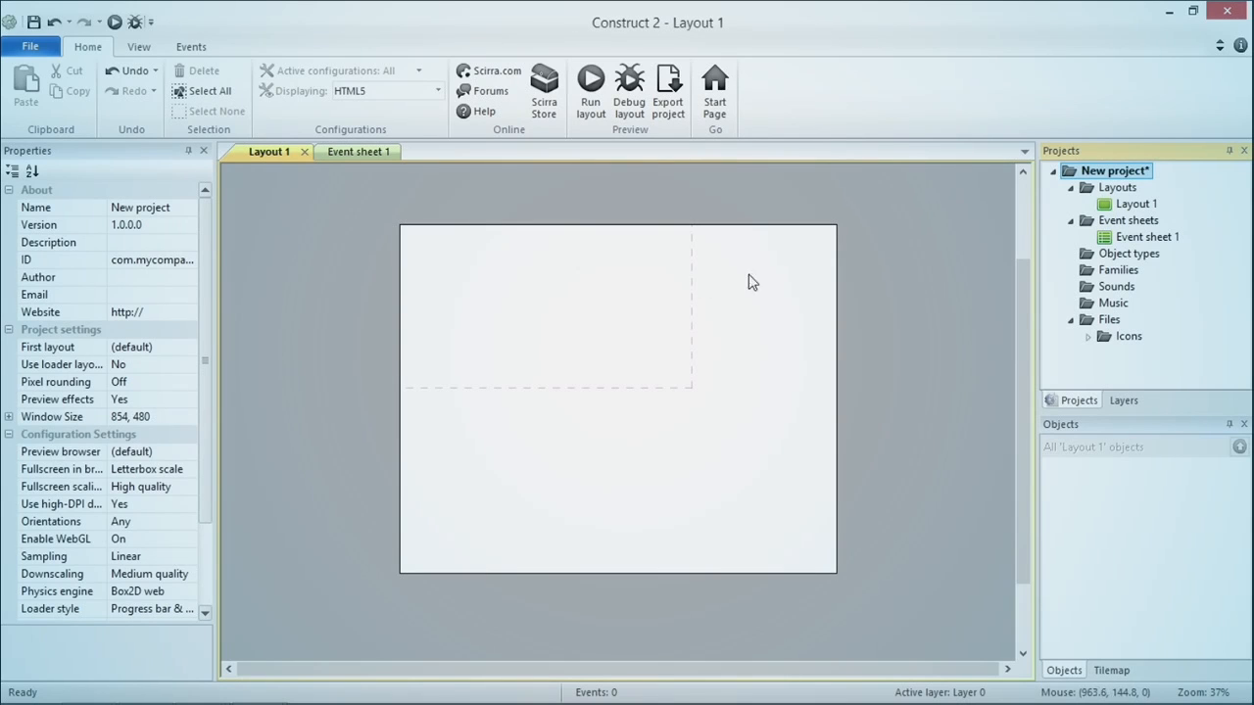
left_click(1130, 206)
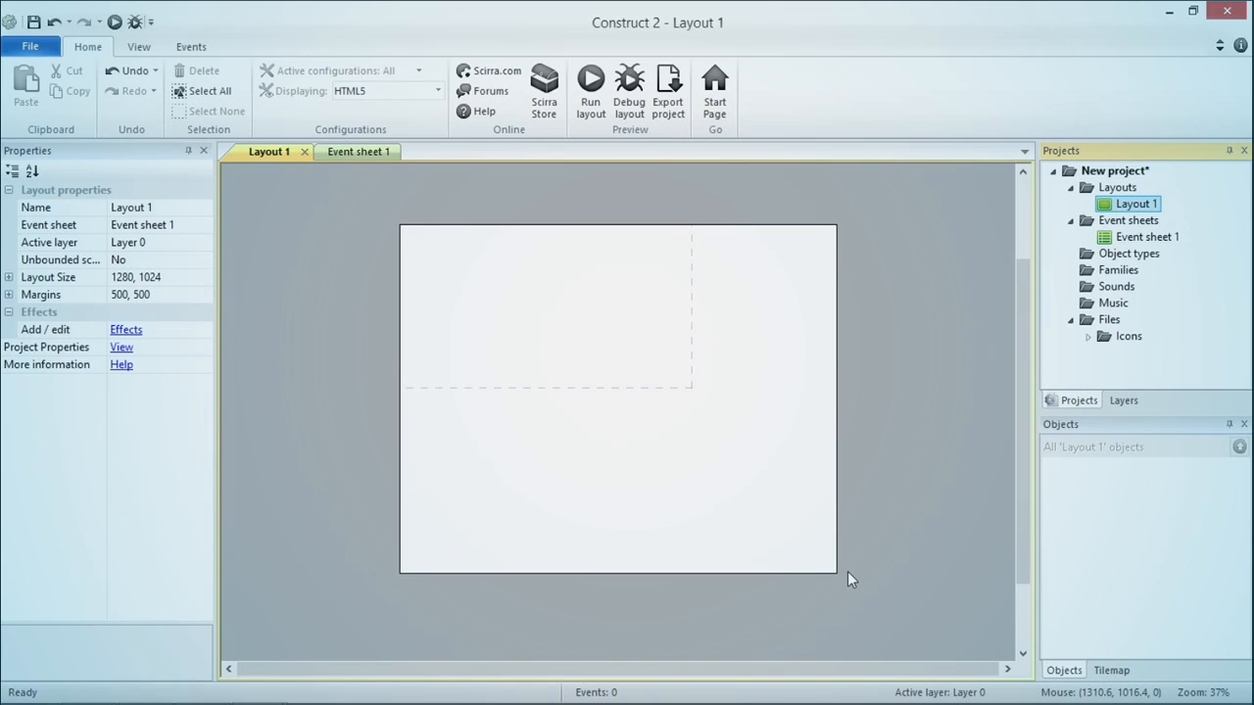
Step: Insert a Tiled Background object named Background and place it in the upper part of Layout 1
double_click(863, 465)
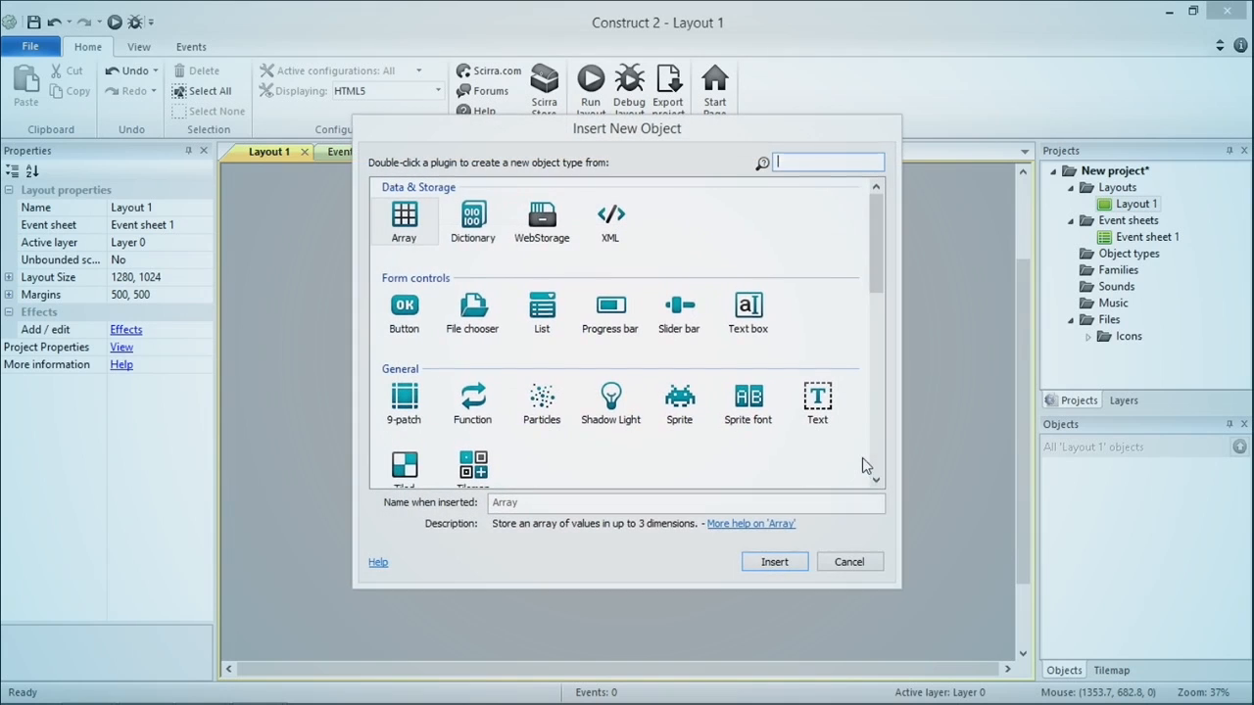
left_click(871, 564)
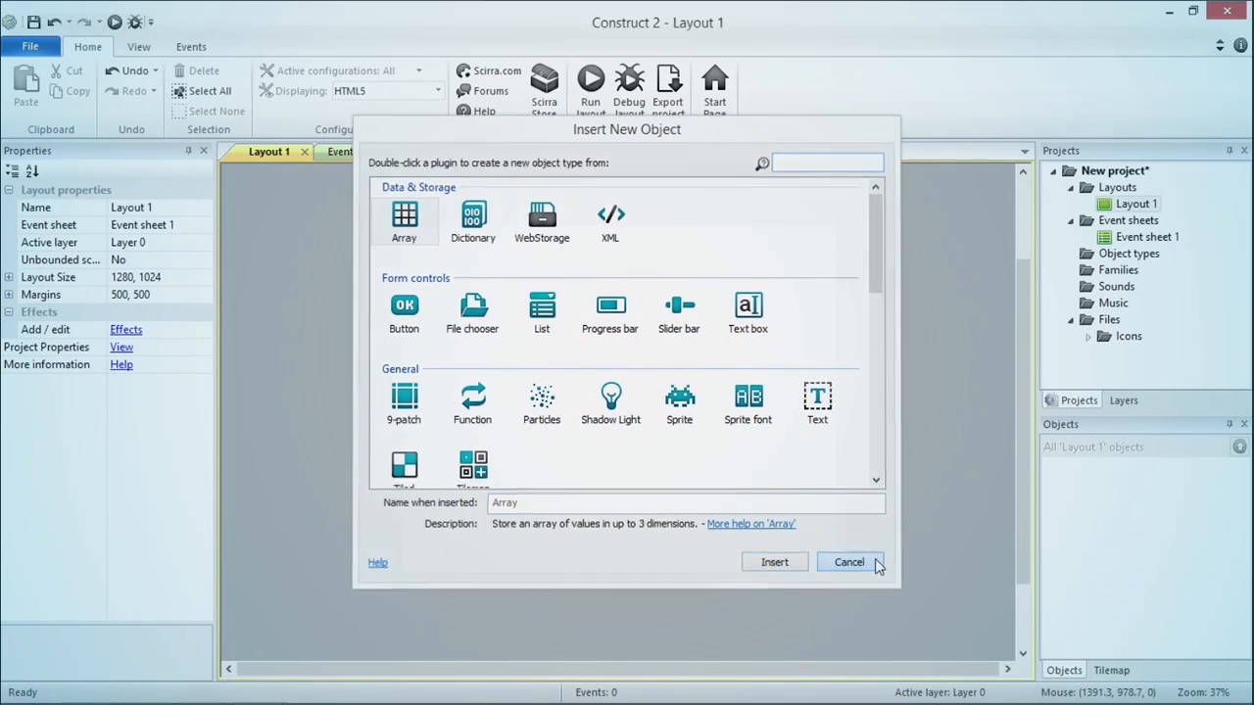
double_click(880, 356)
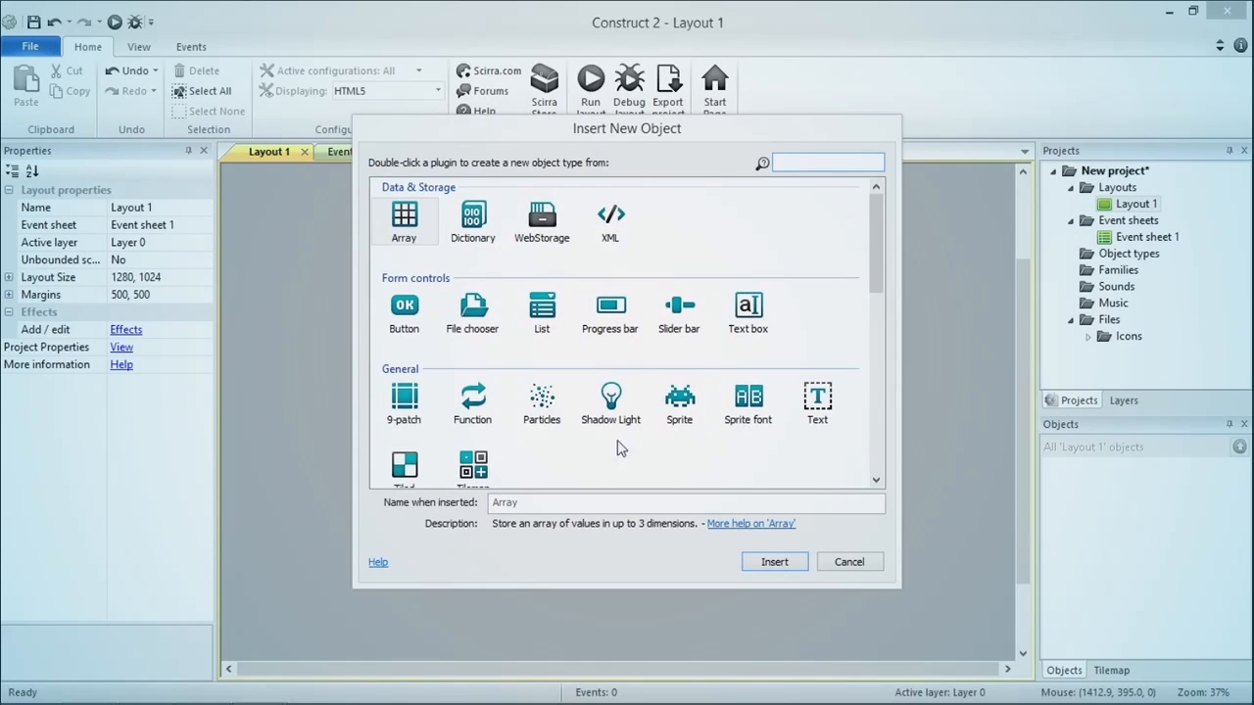
left_click_drag(876, 259, 875, 286)
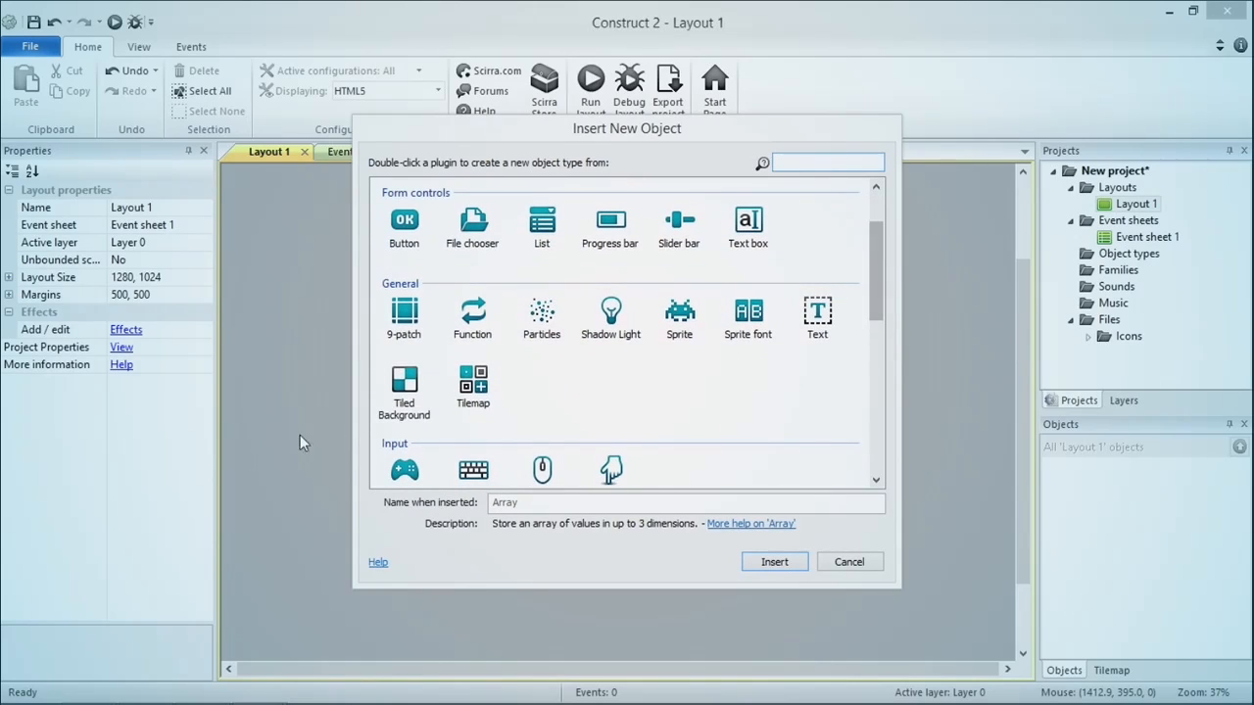
left_click(404, 388)
left_click(820, 156)
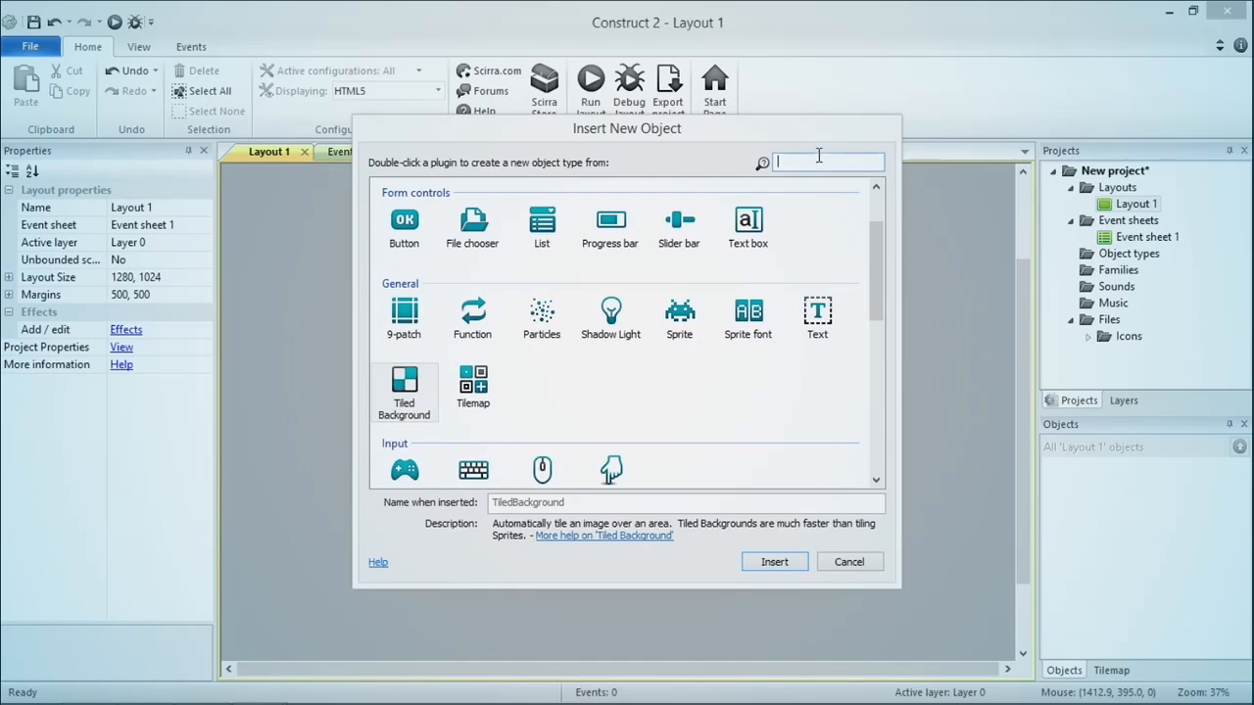
type("tiled")
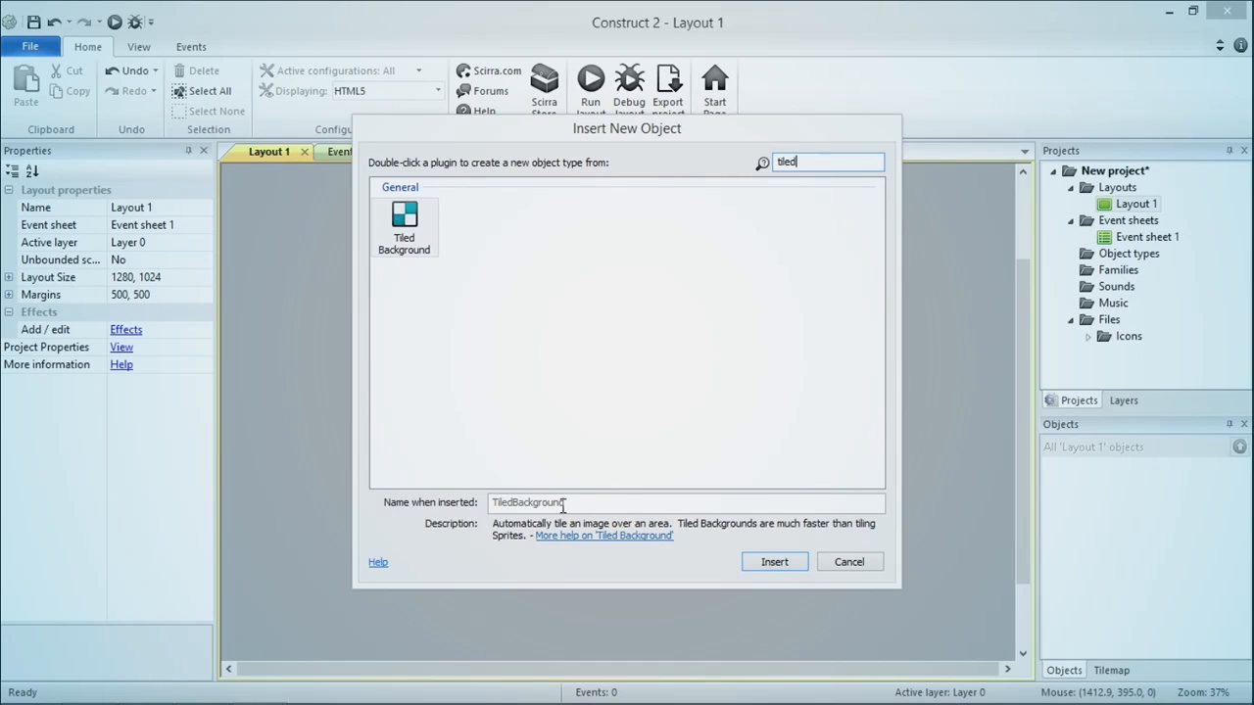
left_click(596, 502)
type("Ba")
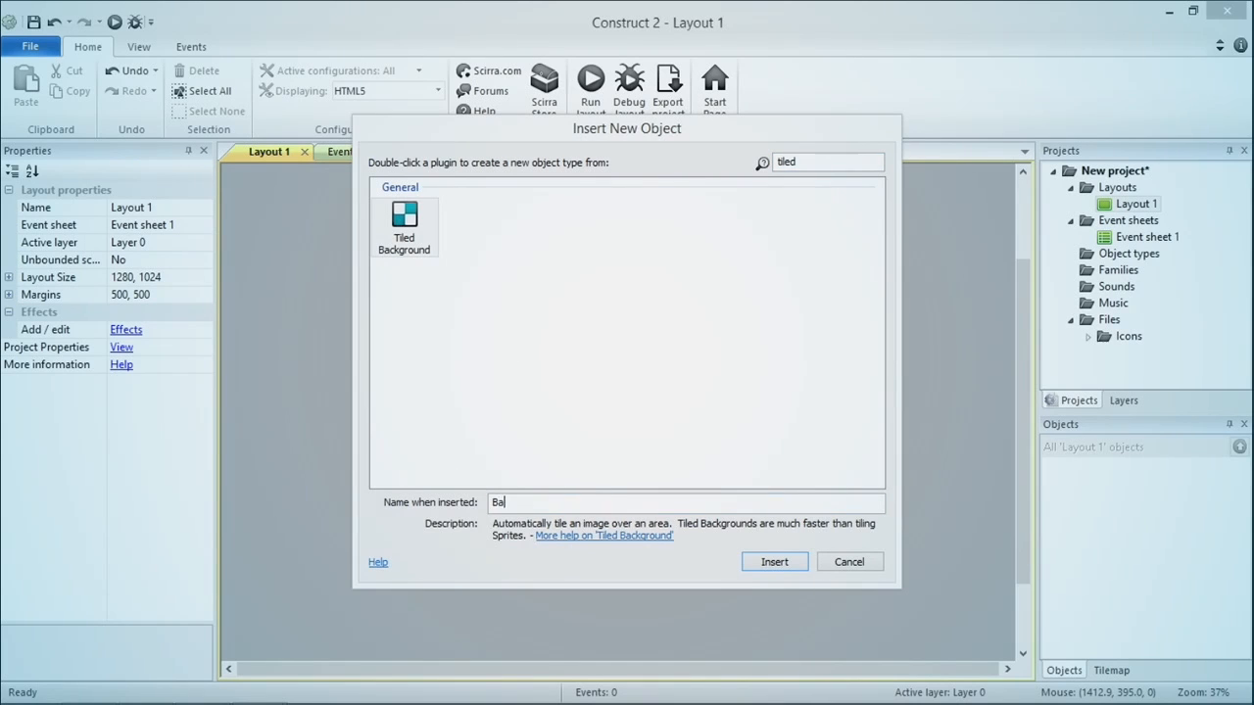
type("ckground")
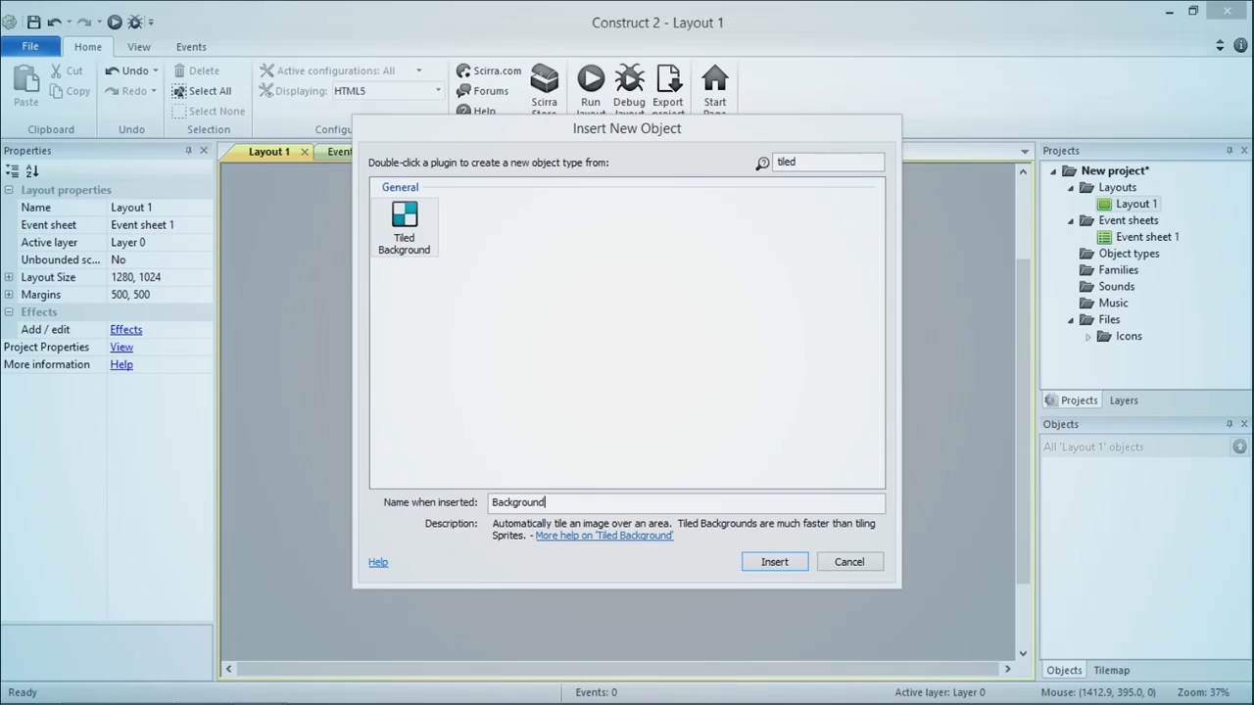
left_click(774, 563)
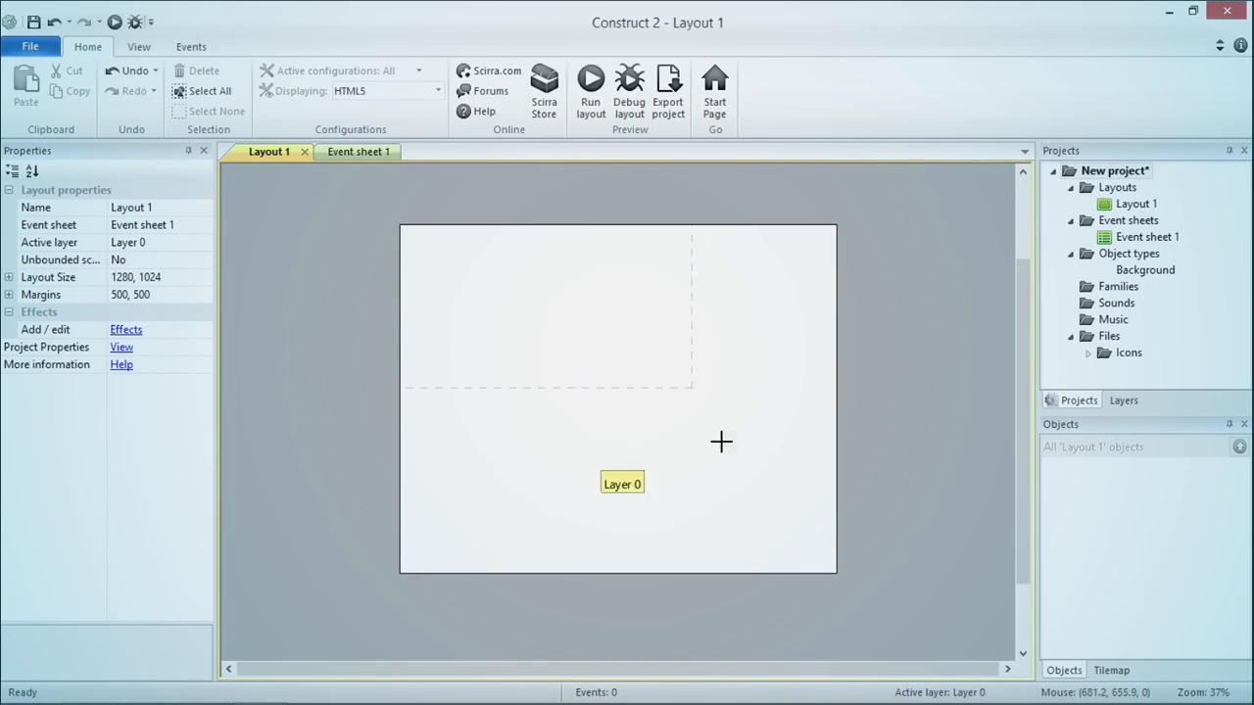
left_click(549, 278)
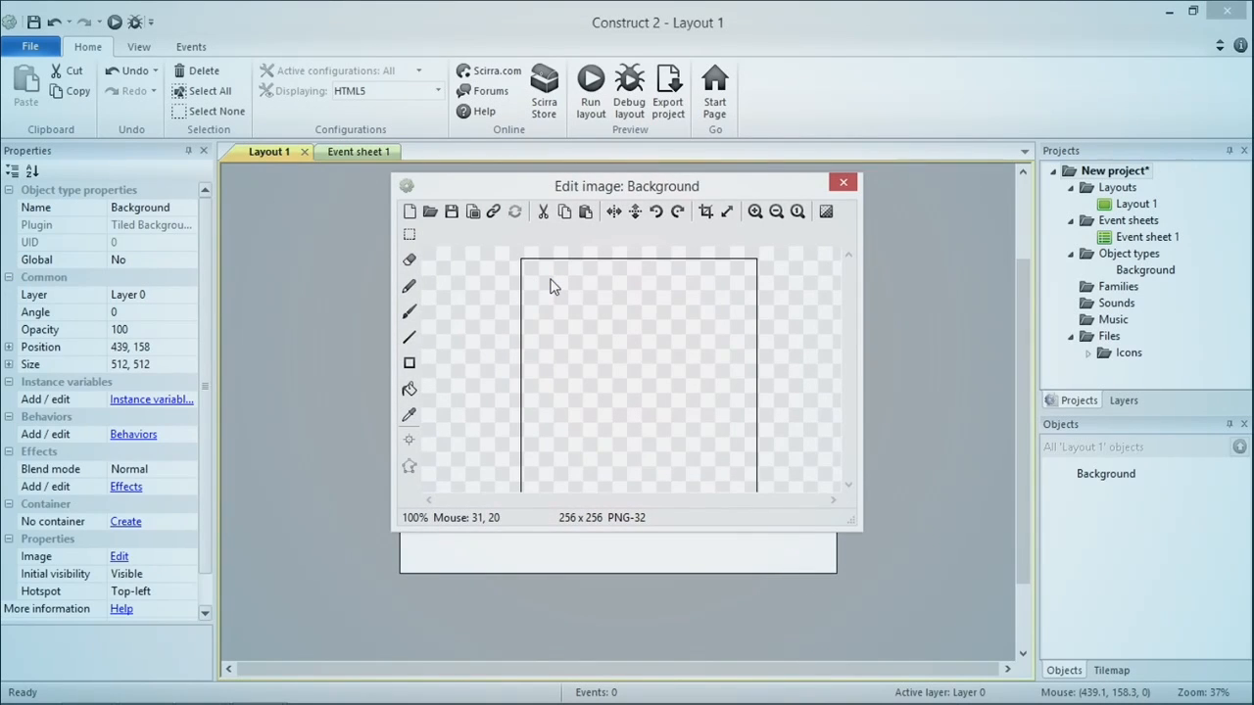
Step: Load the bg[1] picture from the Ghost Shooter Images folder as the Background object's image and close the image editor
left_click(428, 214)
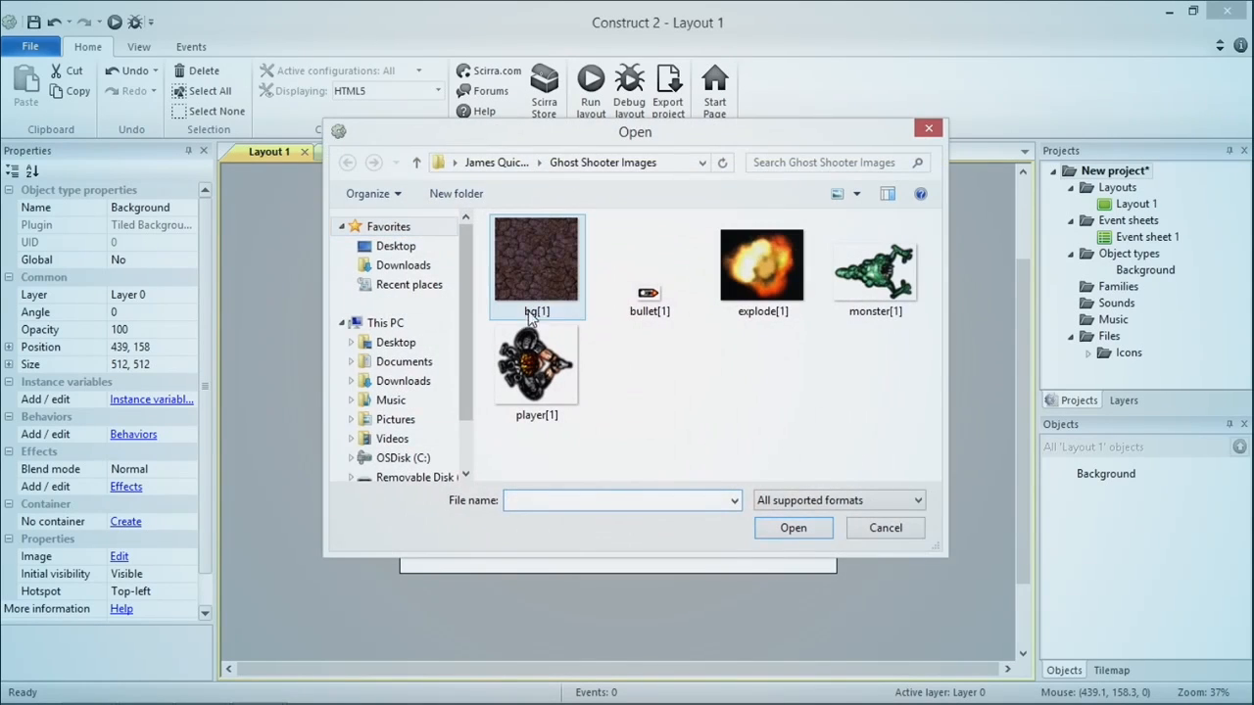
left_click(548, 274)
left_click(787, 530)
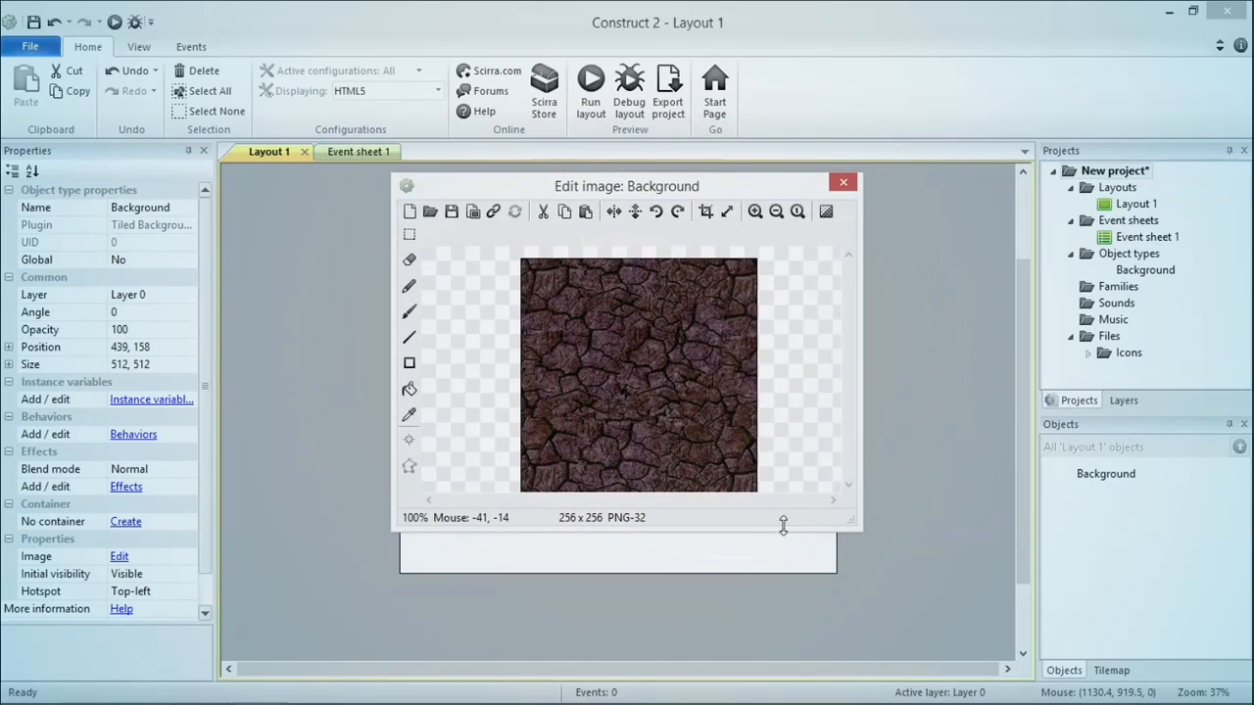
left_click(843, 183)
Step: Set the Background object's position to 0, 0 and its size to 1280, 1024
left_click_drag(645, 385, 518, 351)
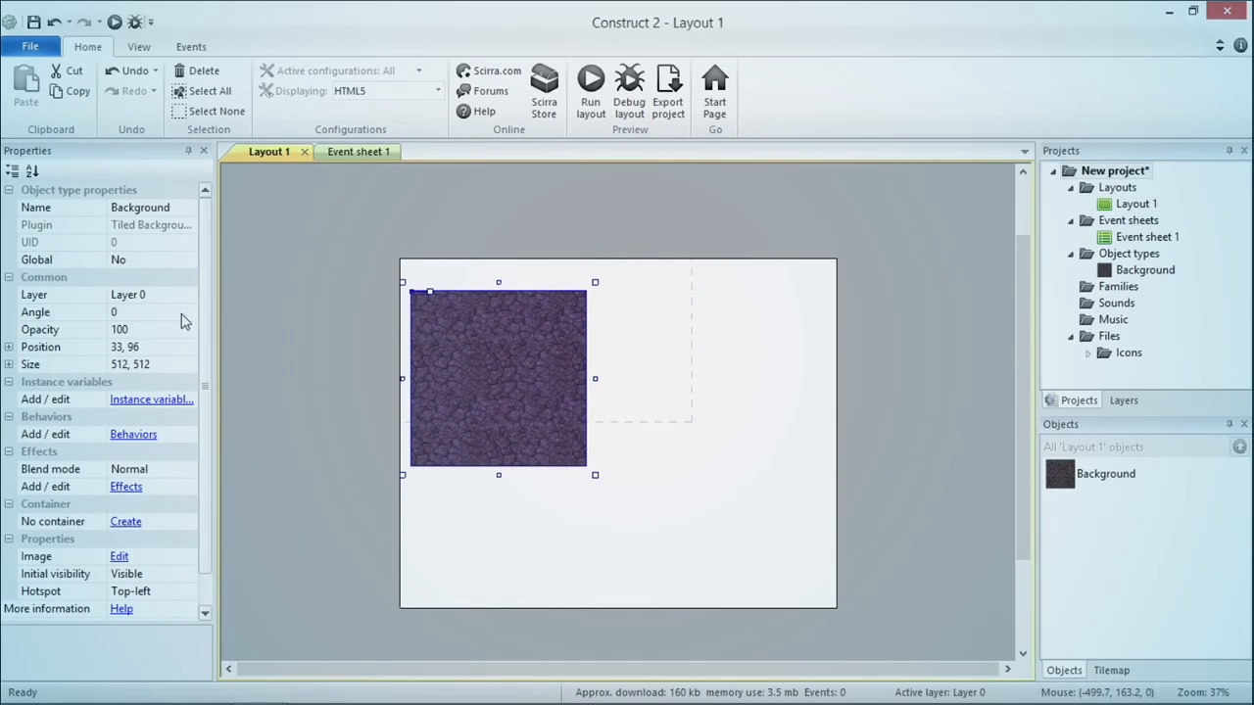
left_click(138, 347)
left_click_drag(484, 386, 552, 392)
left_click(142, 348)
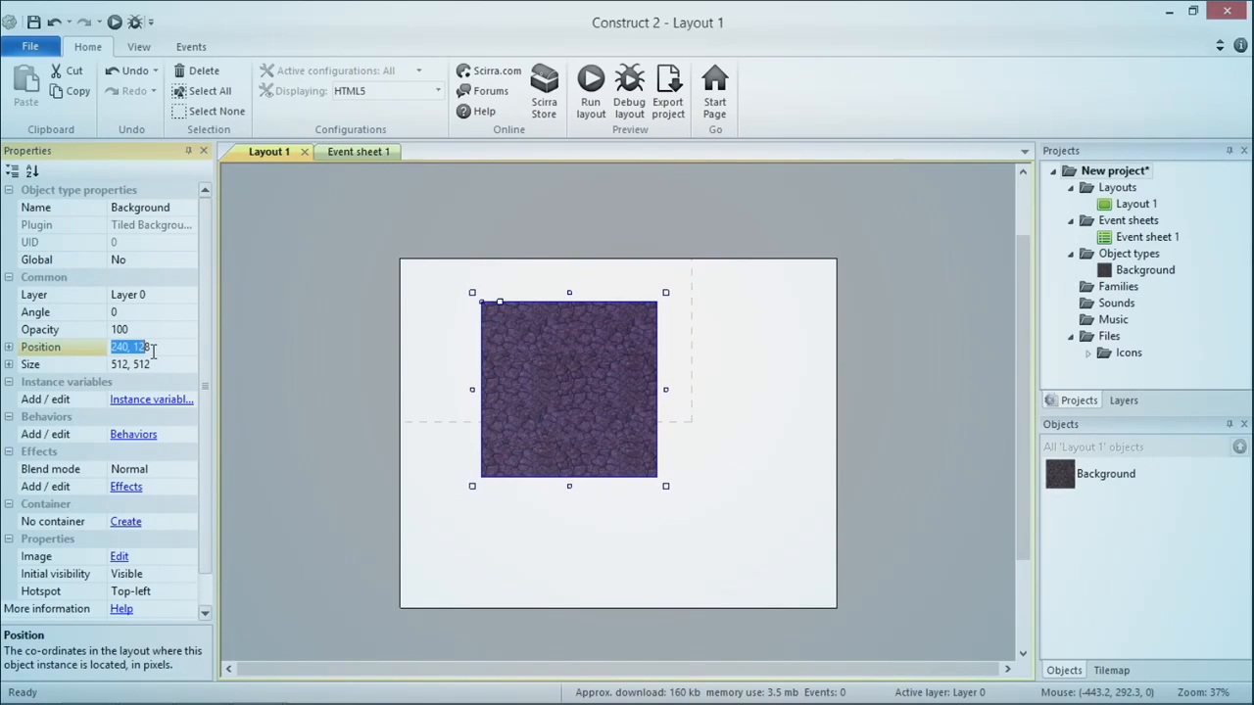
type("0, 0")
key("Return")
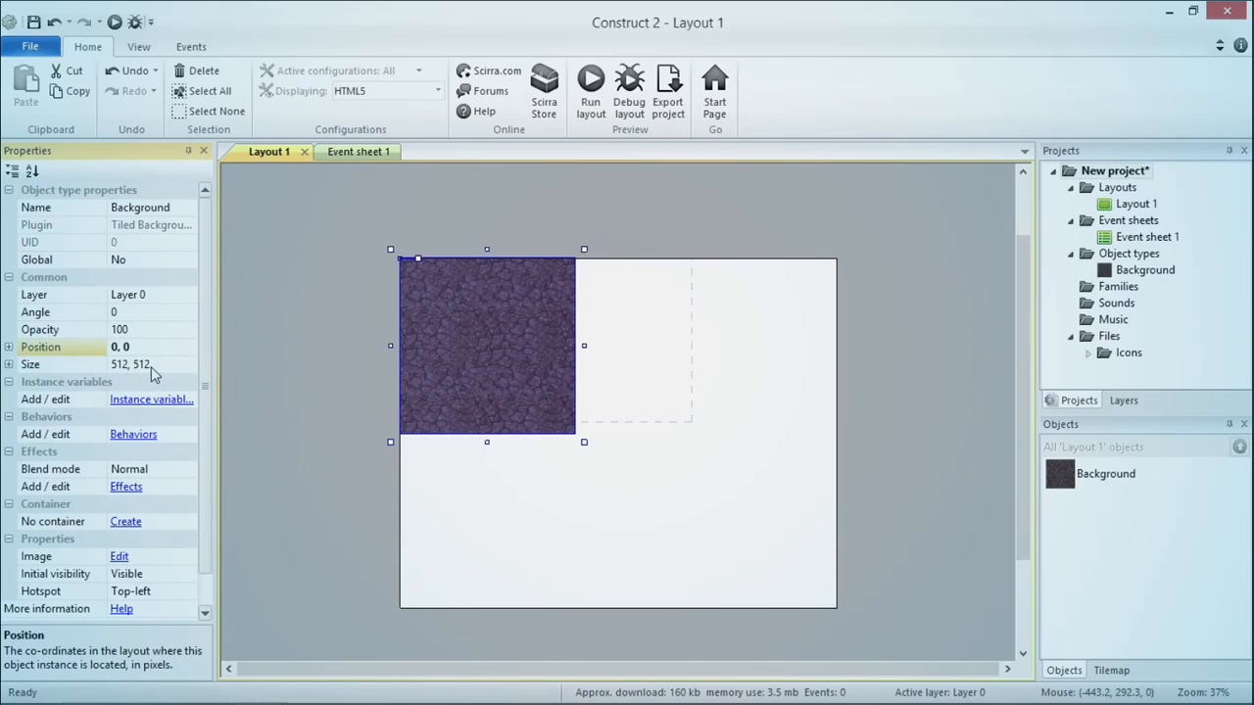
left_click(164, 367)
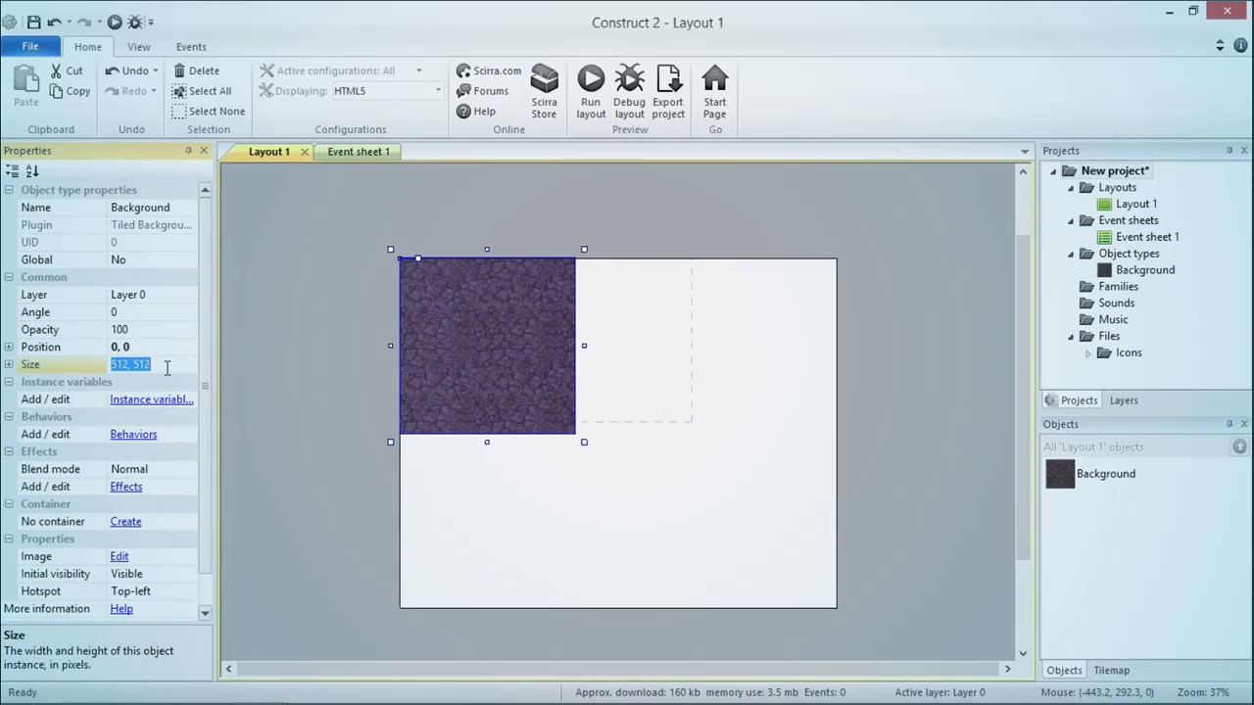
type("1280, 1024")
key("Return")
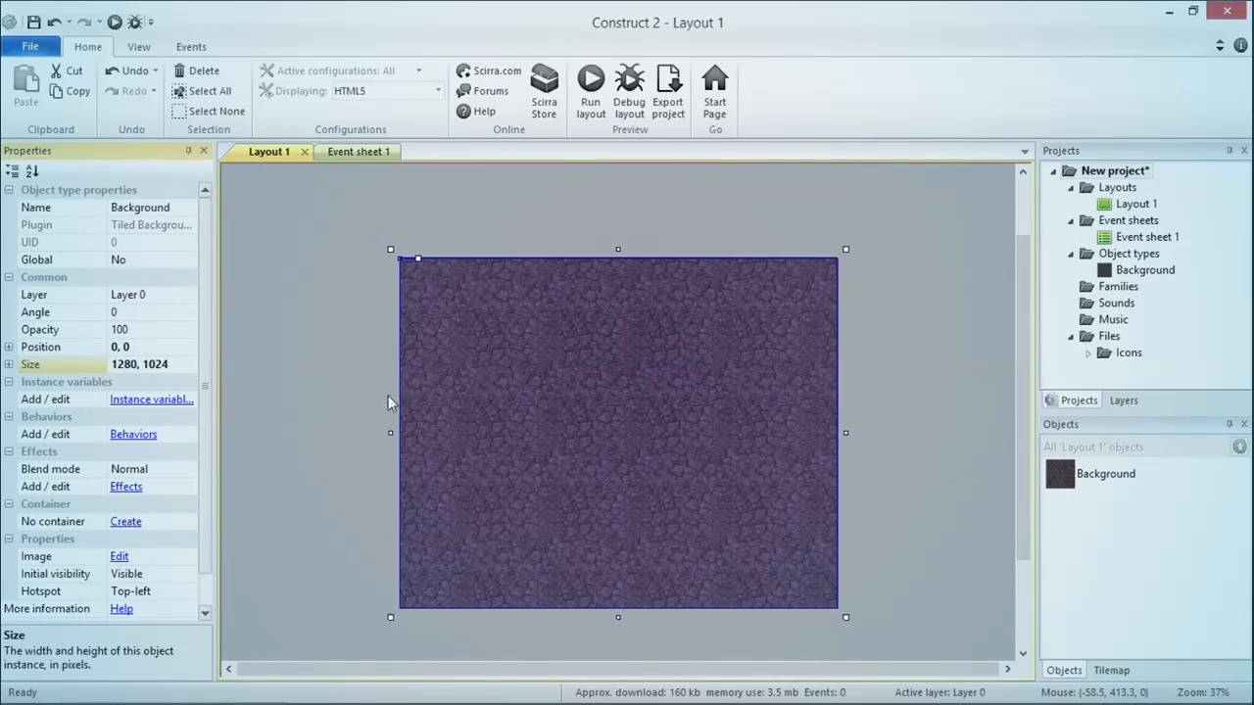
Step: Rename the layer Layer 0 as Background
left_click(1123, 400)
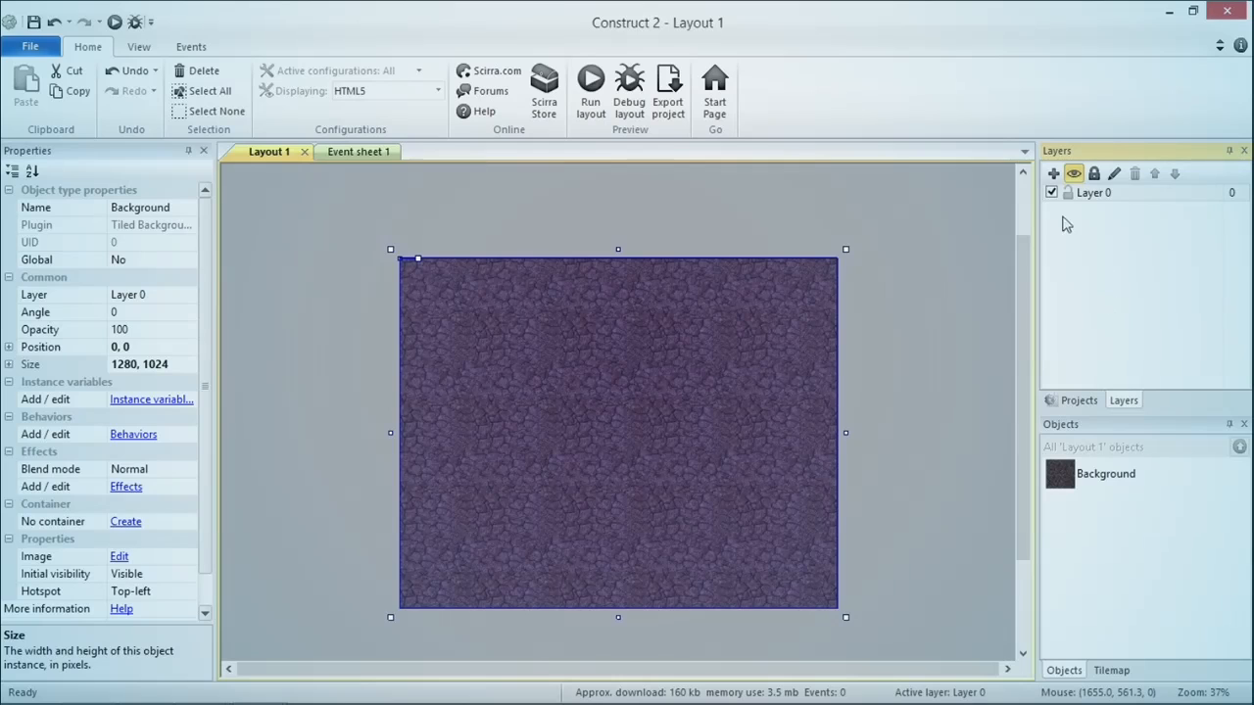
right_click(1090, 193)
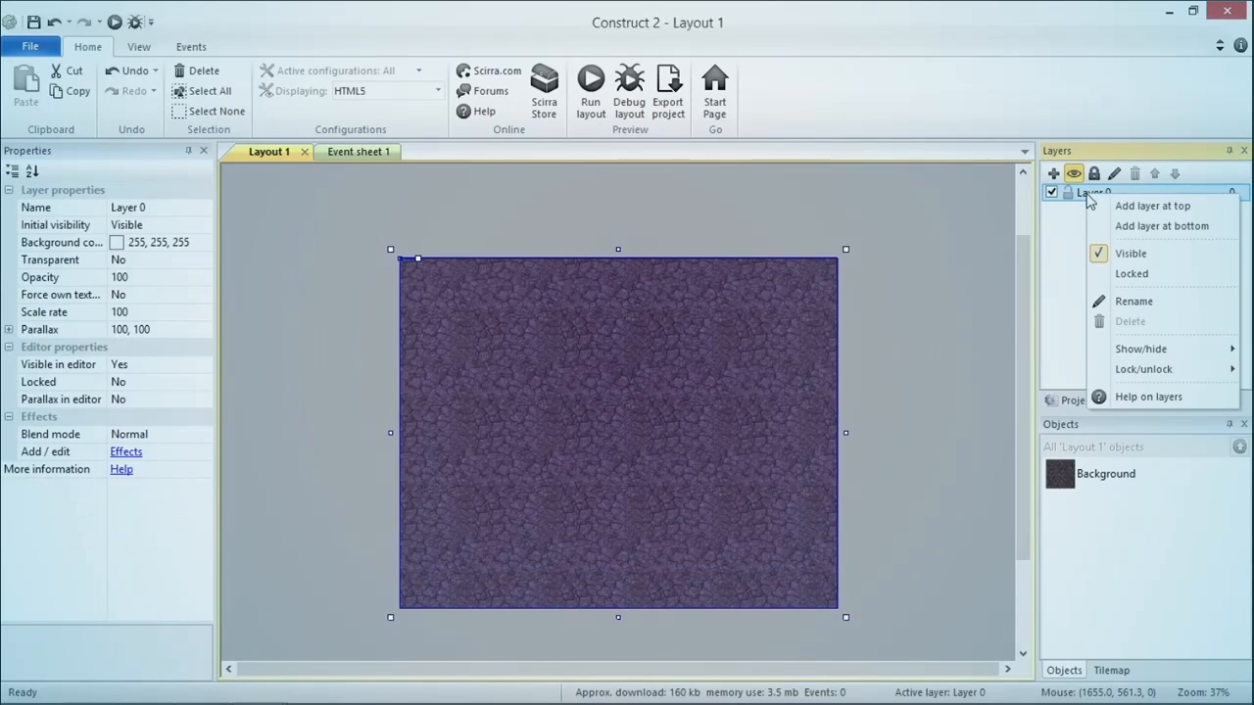
left_click(1129, 303)
type("Background")
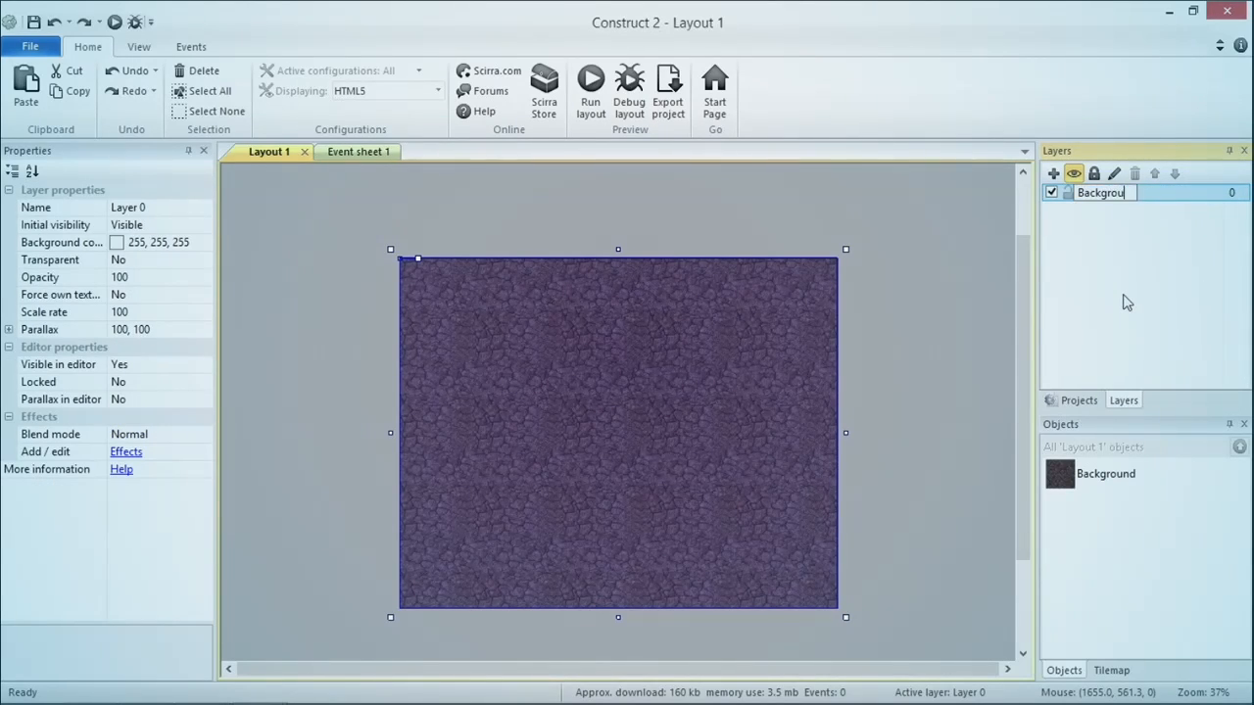
key("Return")
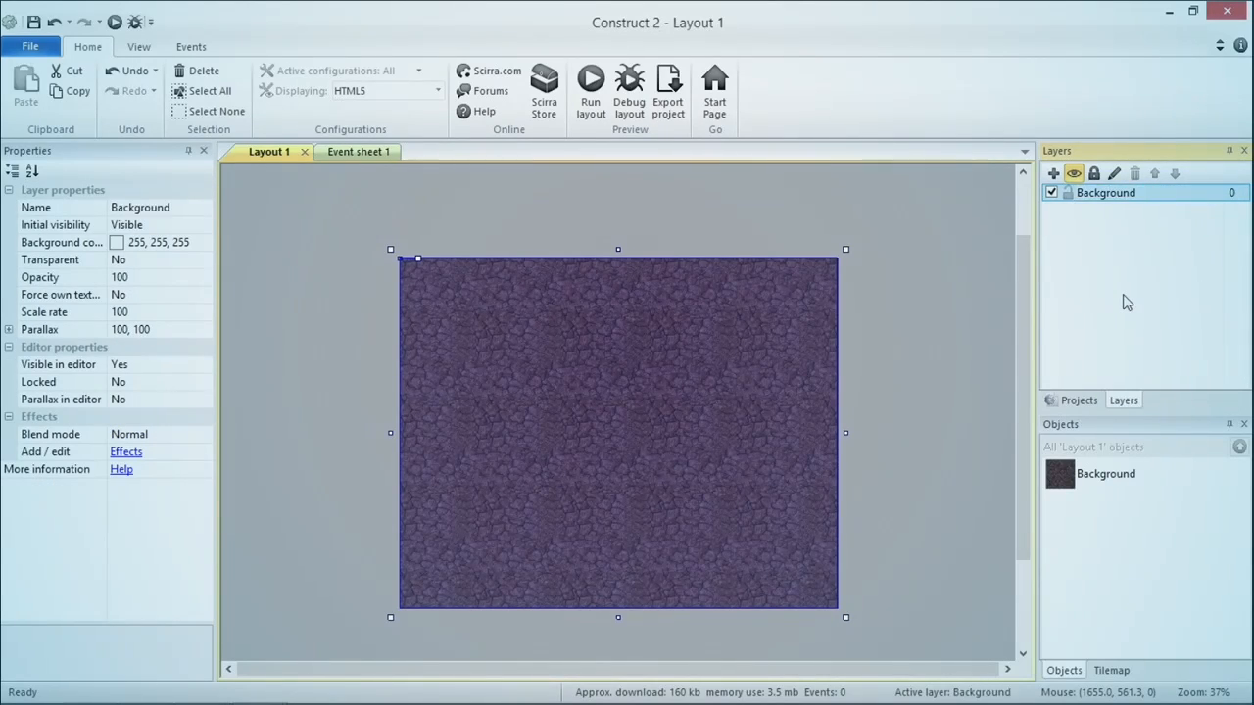
Step: Lock the Background layer and test the lock by trying to move the tiled background in the layout
left_click(1068, 194)
left_click_drag(616, 447, 503, 495)
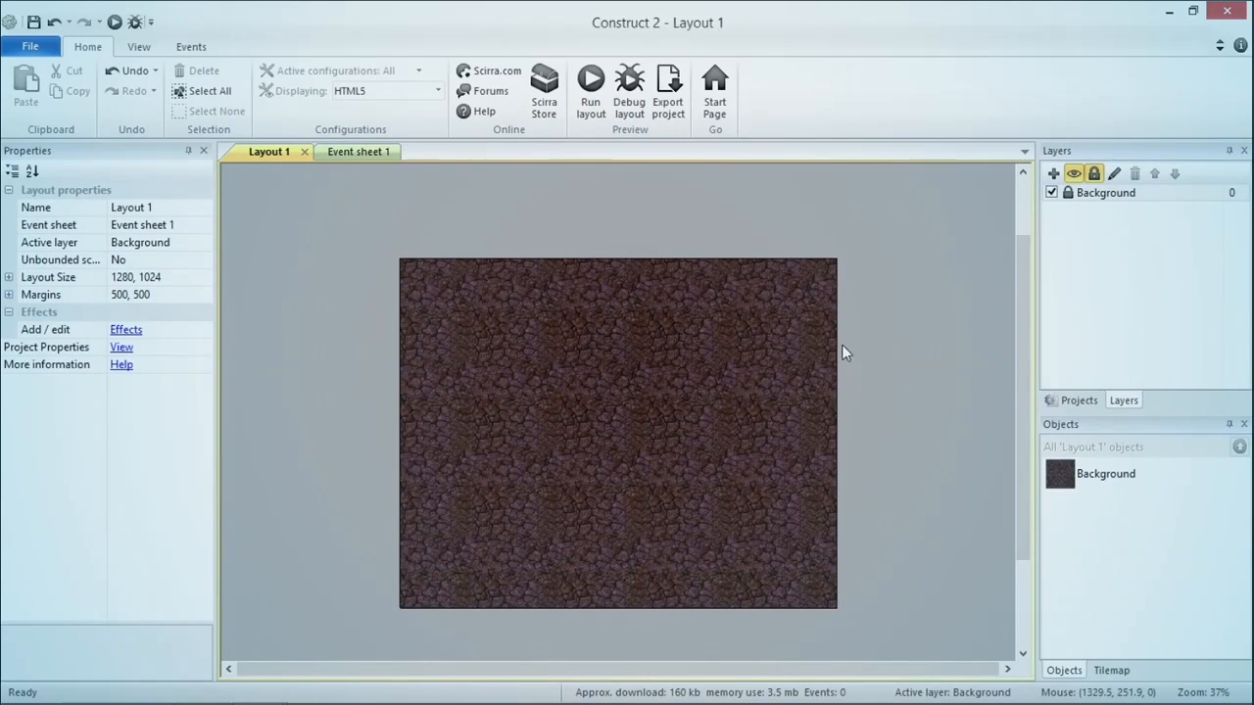
left_click_drag(661, 417, 446, 411)
left_click_drag(630, 366, 892, 342)
left_click_drag(623, 560, 745, 392)
Step: Add a new layer above the Background layer and rename it Game
left_click(1053, 173)
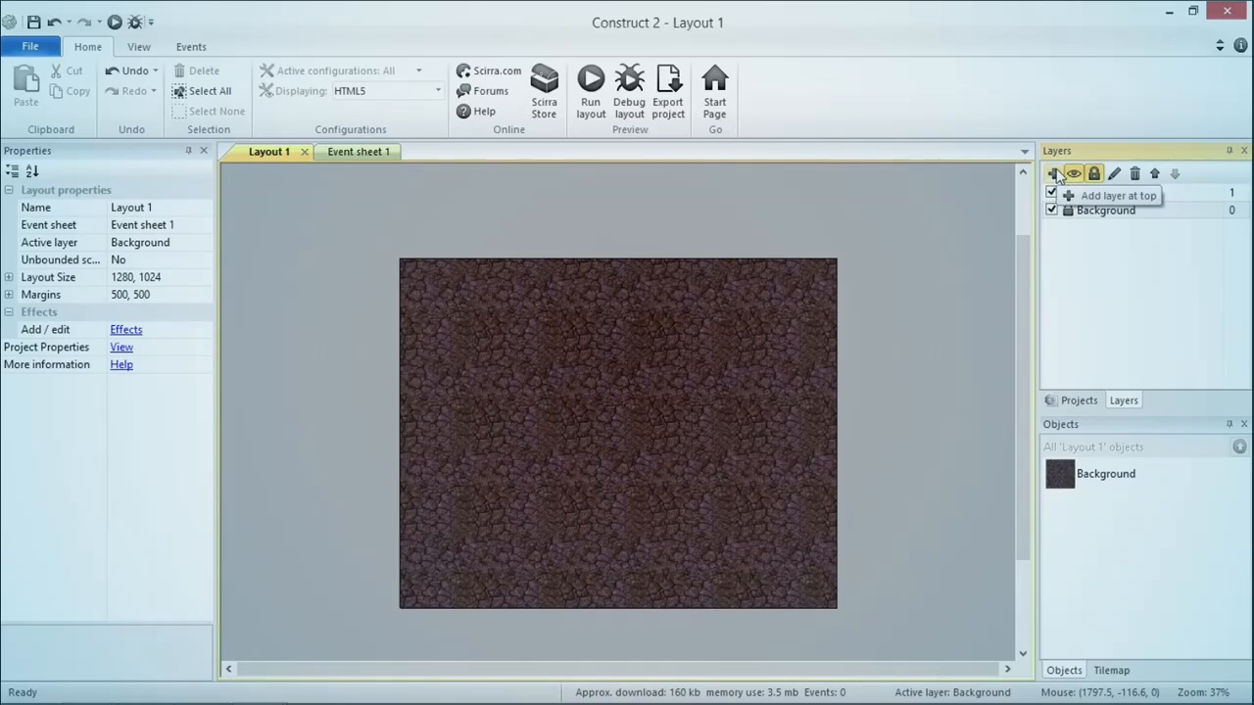
left_click(1094, 194)
right_click(1095, 194)
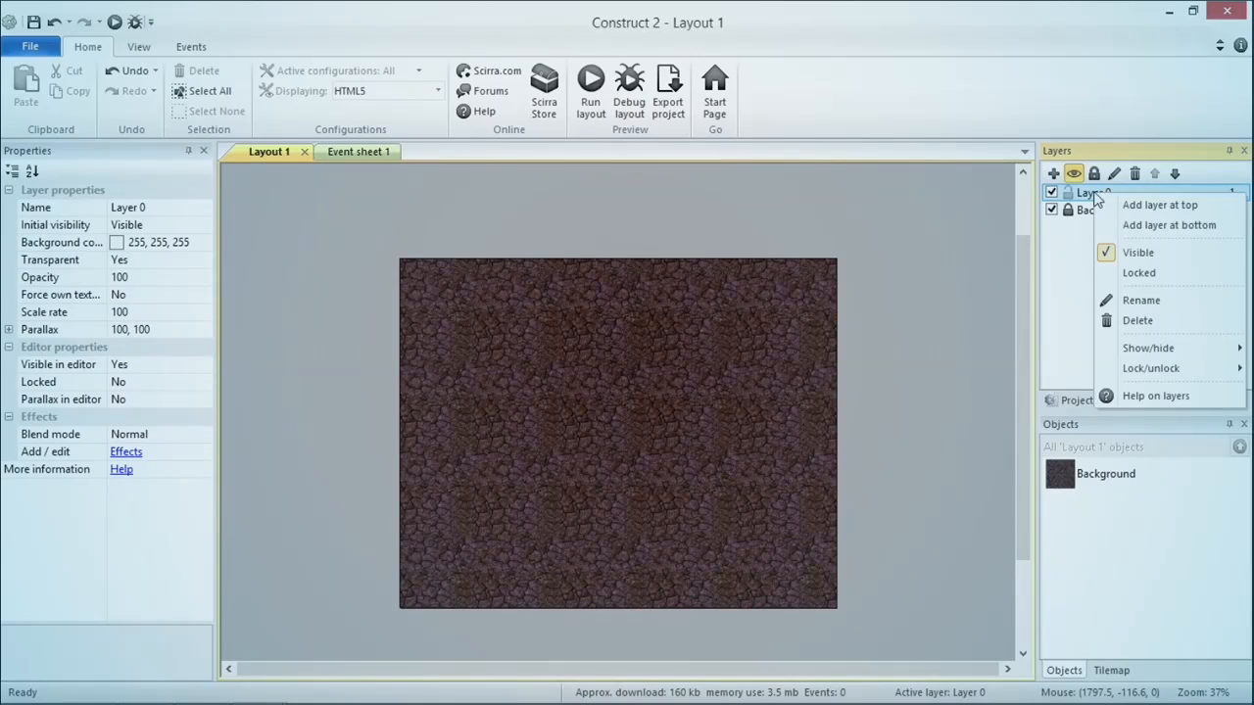
left_click(1141, 299)
type("Game")
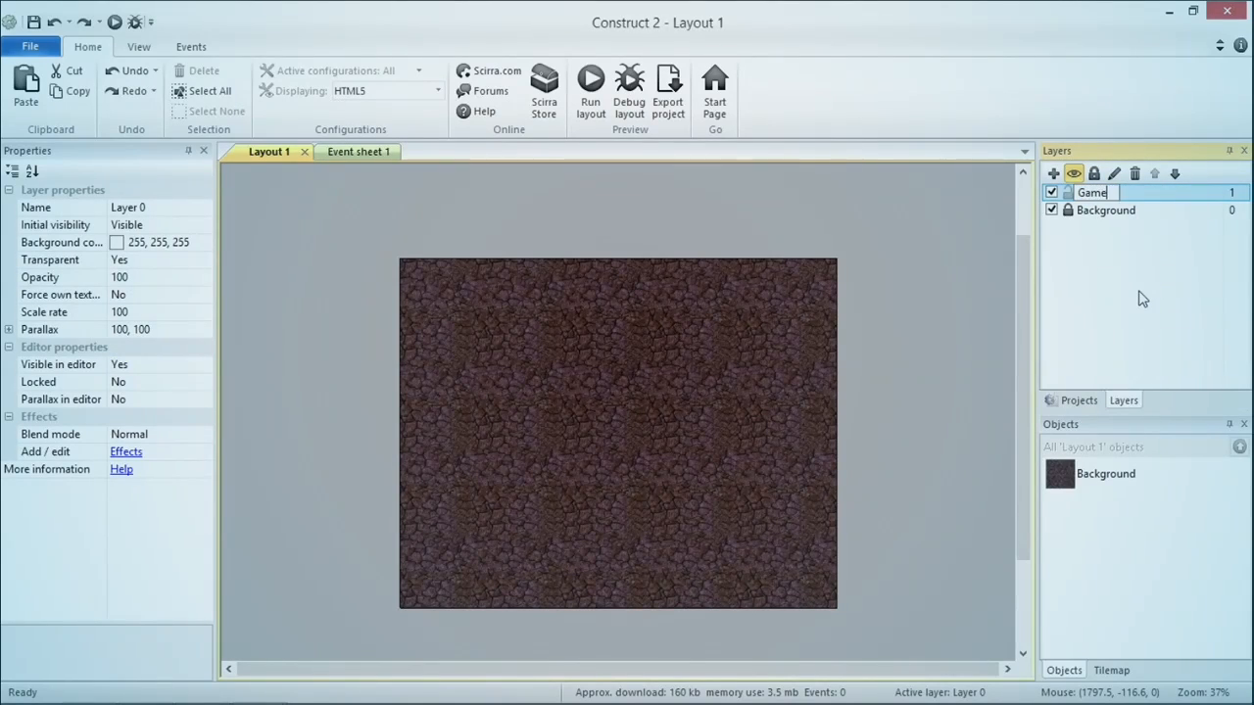
key("Return")
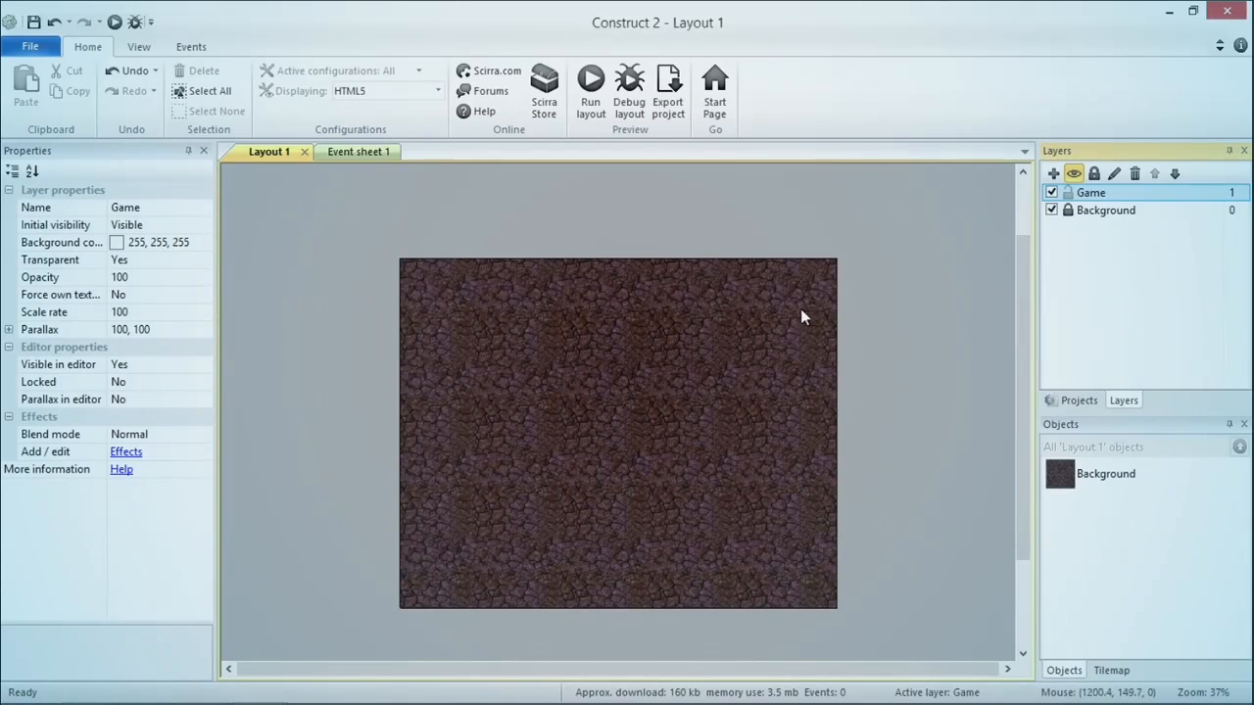
Step: Insert a Sprite object named Player on the Game layer, placed in the upper part of the layout at about 496, 120
left_click(925, 310)
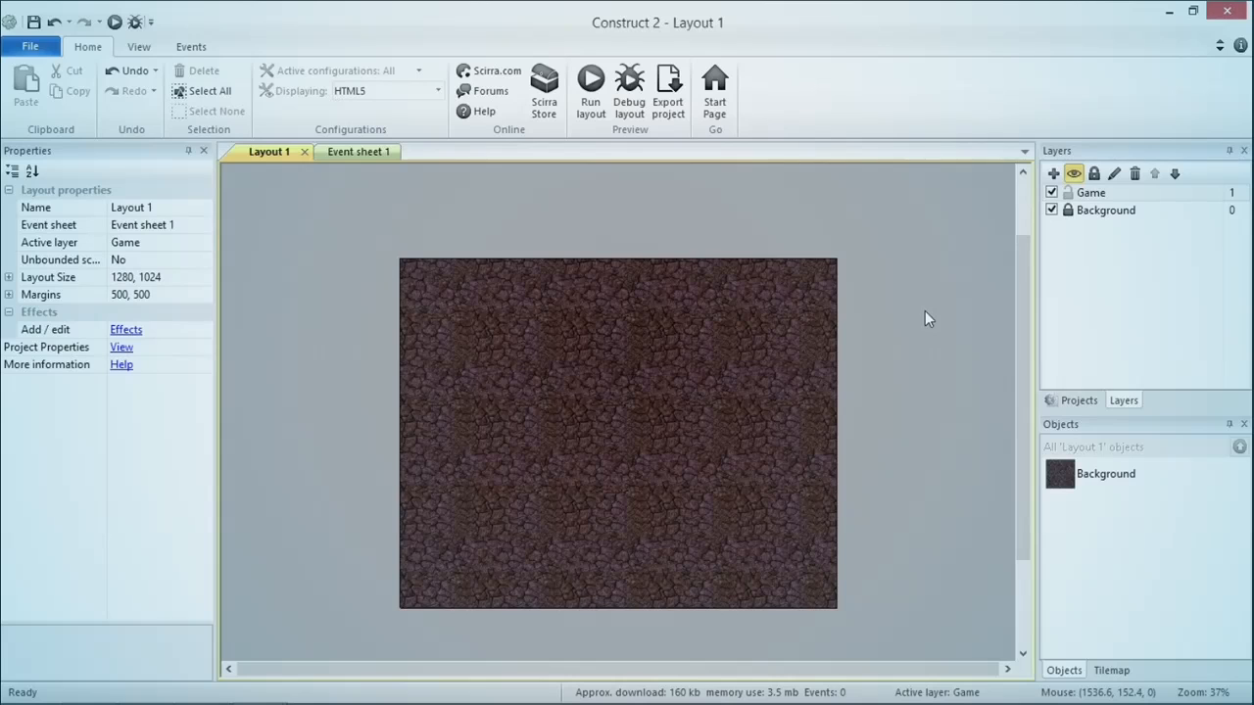
double_click(923, 310)
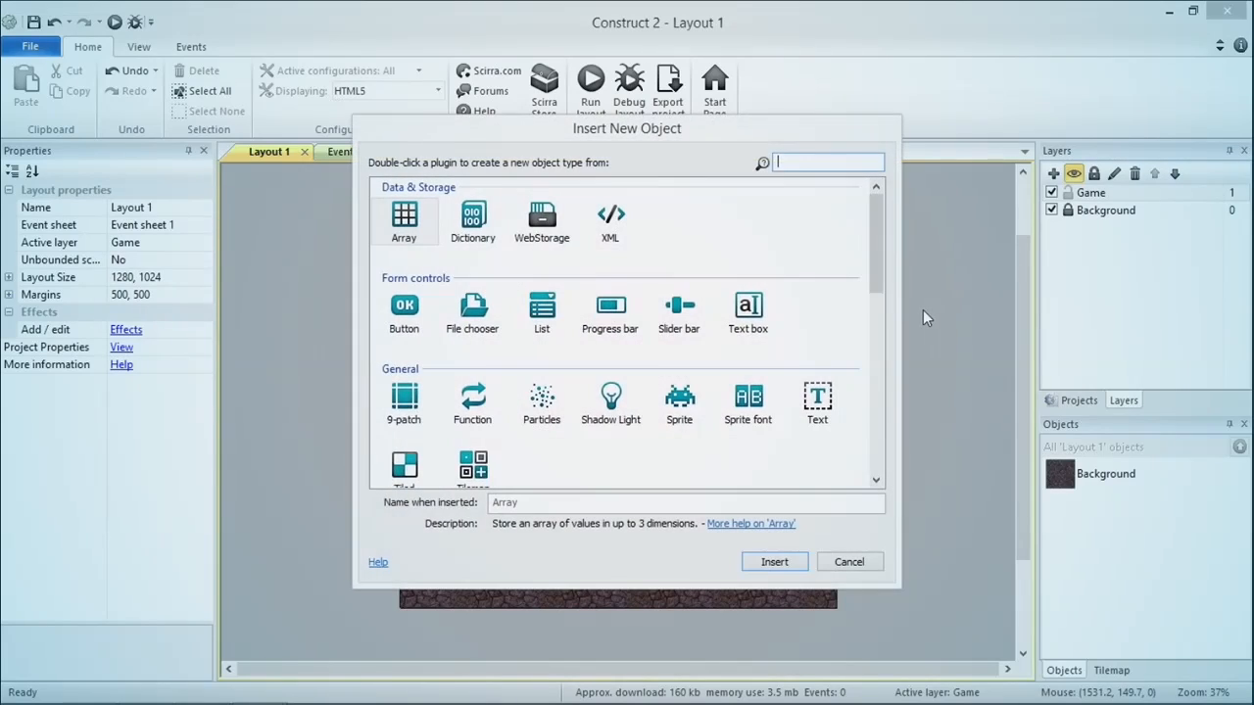
left_click(682, 413)
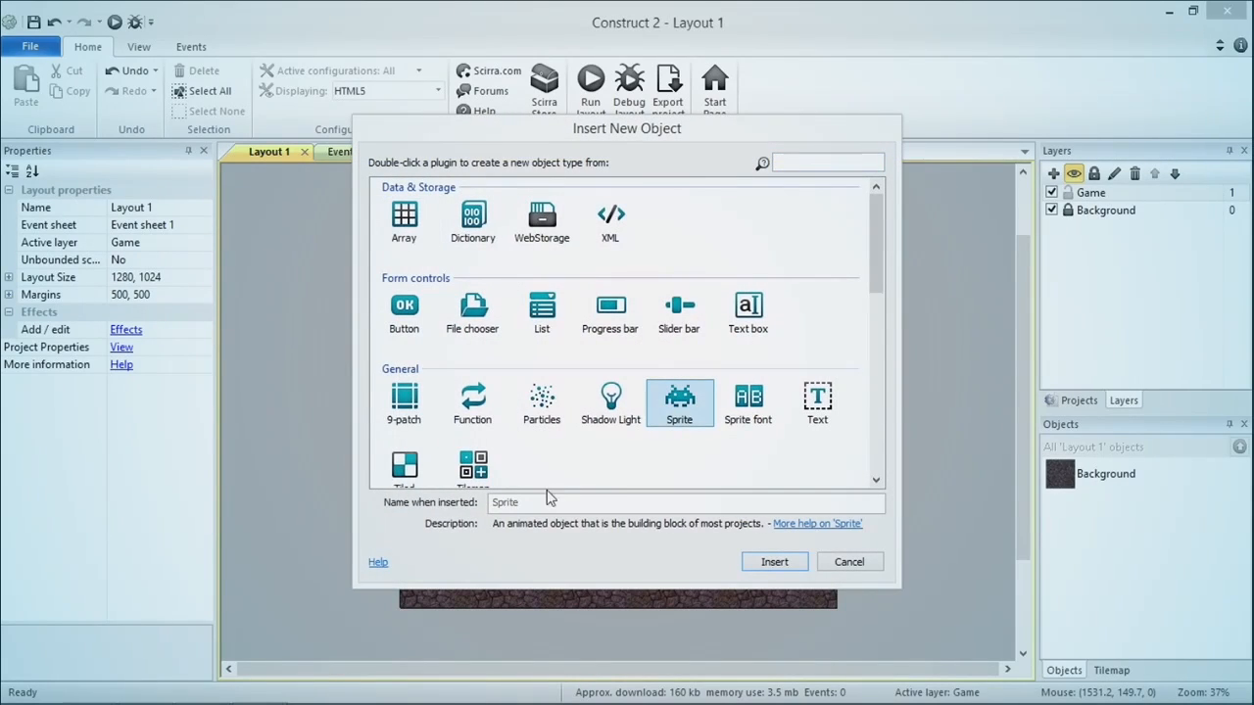
left_click(541, 502)
type("Player")
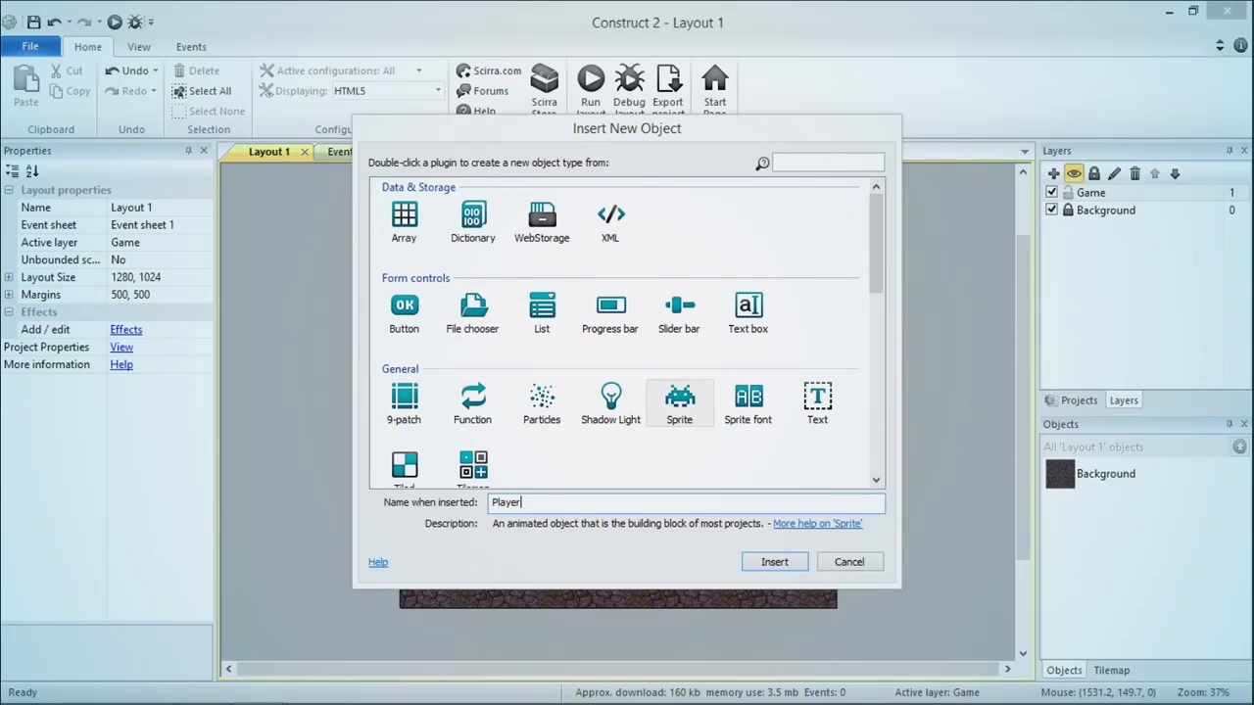
key("Return")
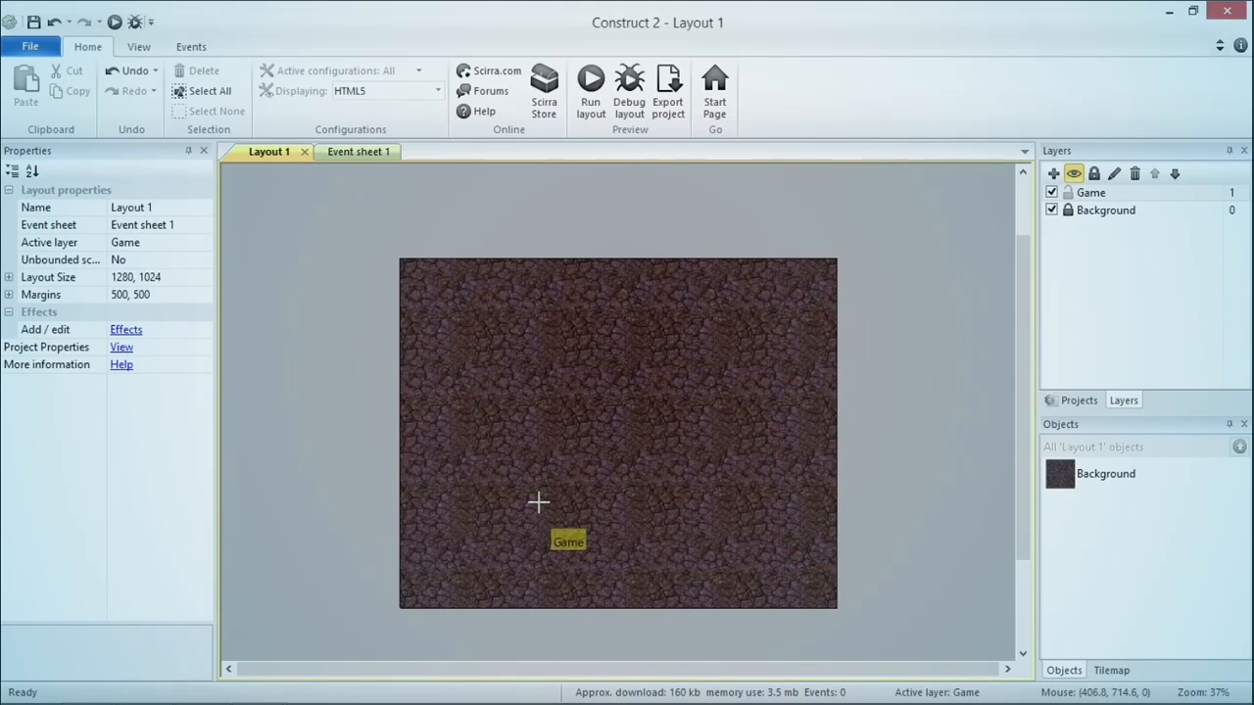
left_click(569, 300)
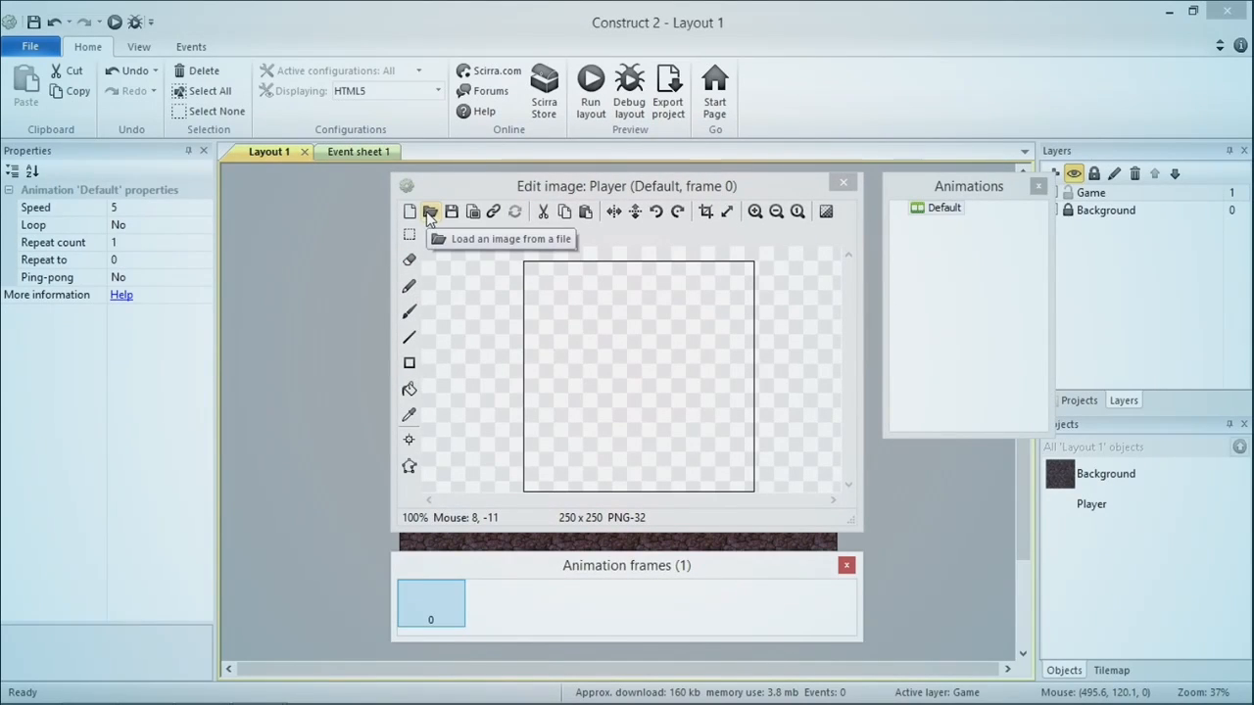
Step: Load the player[1] picture as the Player sprite's image, close the image editor and move the sprite to about 335, 120
left_click(428, 211)
left_click(542, 362)
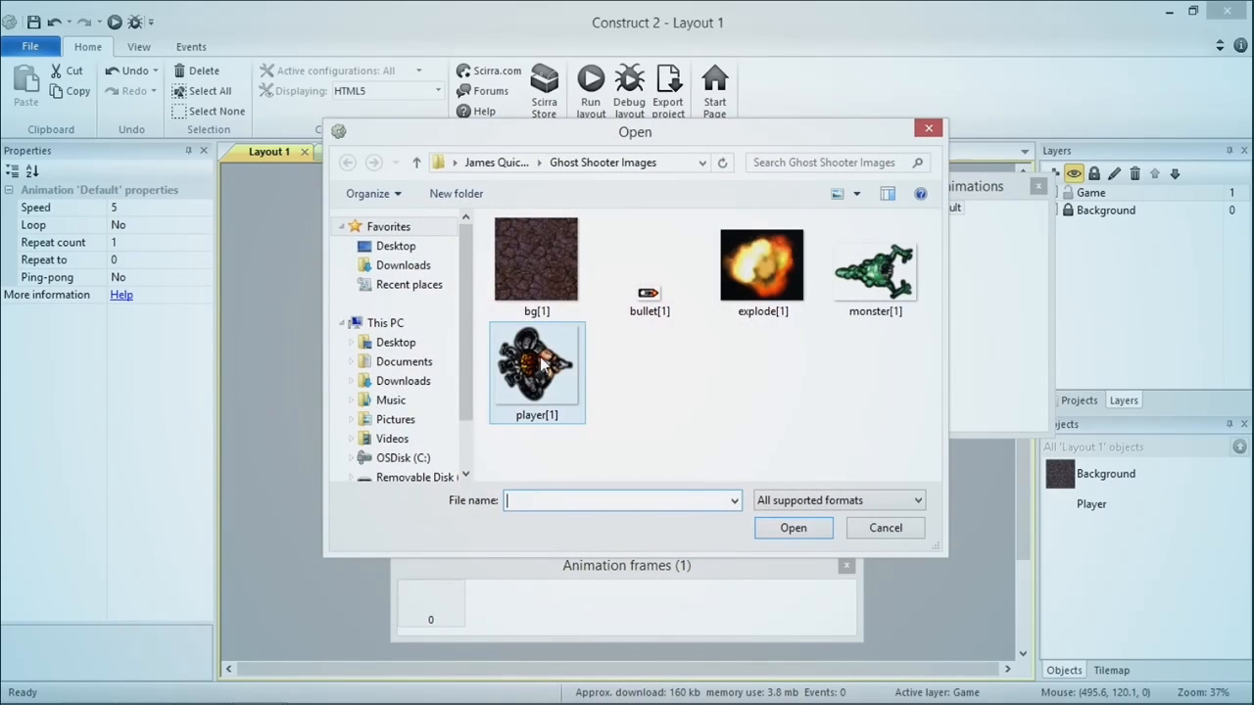
double_click(542, 363)
left_click(837, 185)
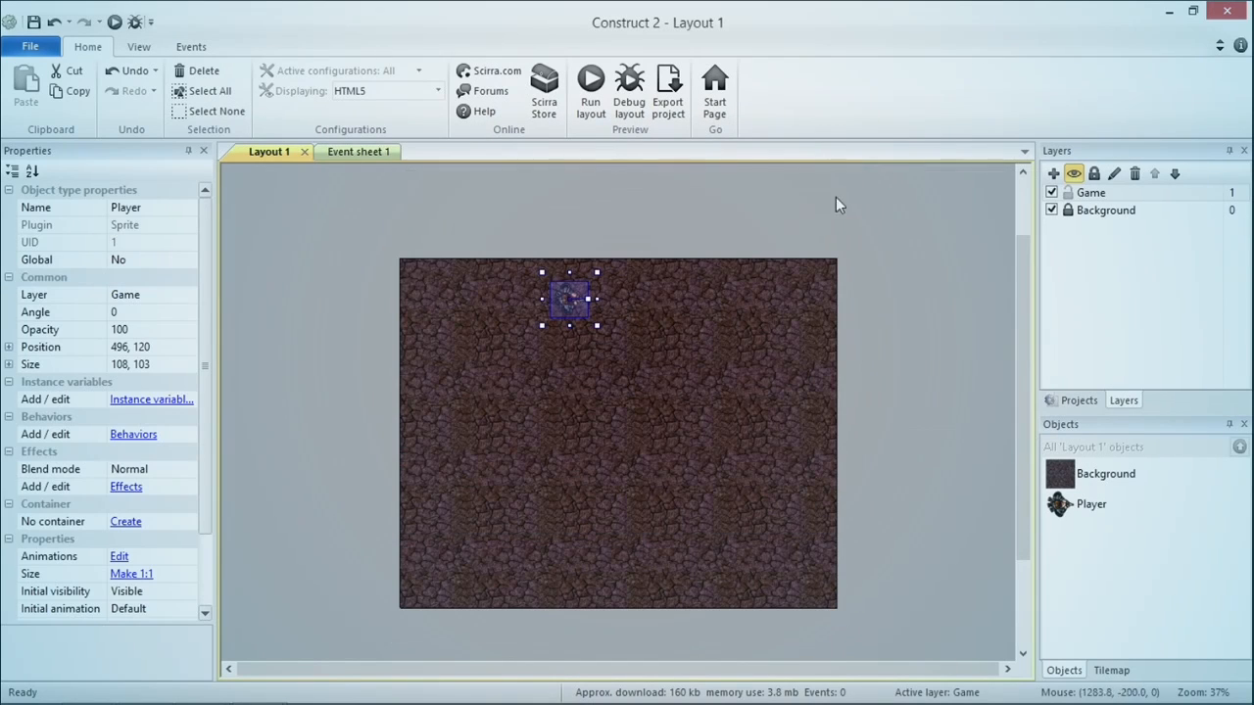
left_click_drag(573, 324, 518, 326)
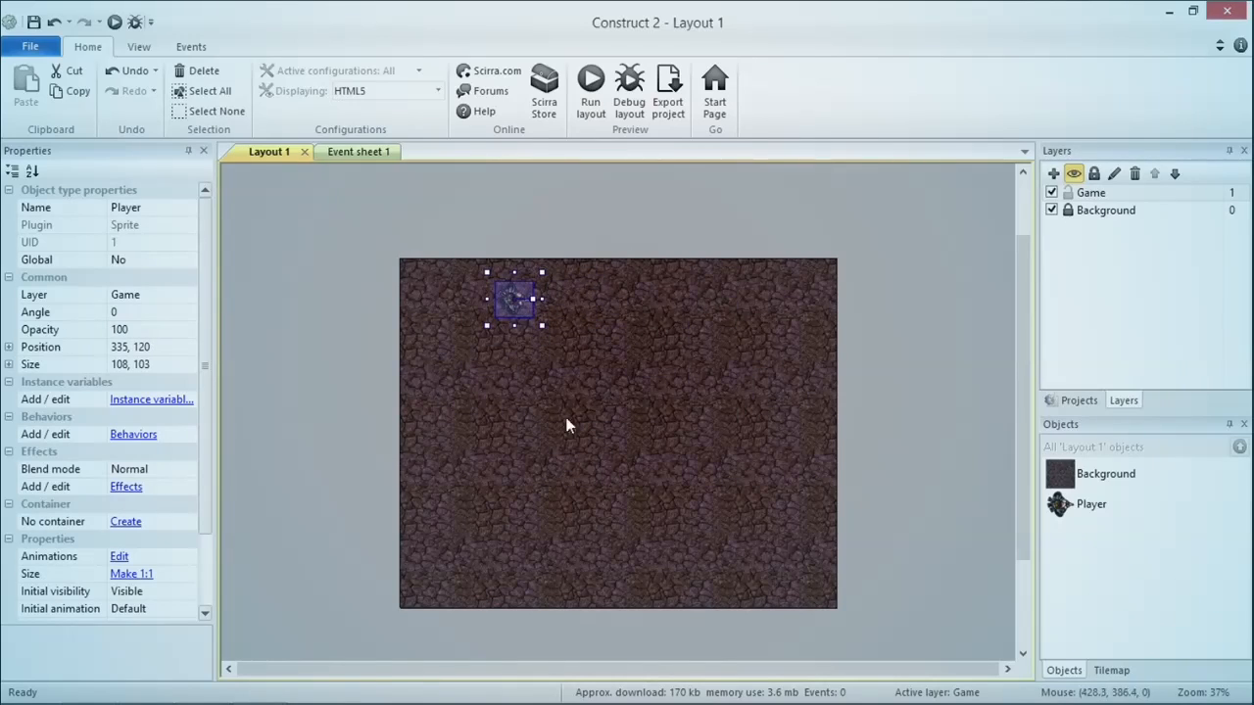
Step: Insert a Sprite object named Monster on the Game layer, placed near the middle of the layout at about 765, 481
double_click(683, 490)
left_click(680, 402)
left_click(593, 502)
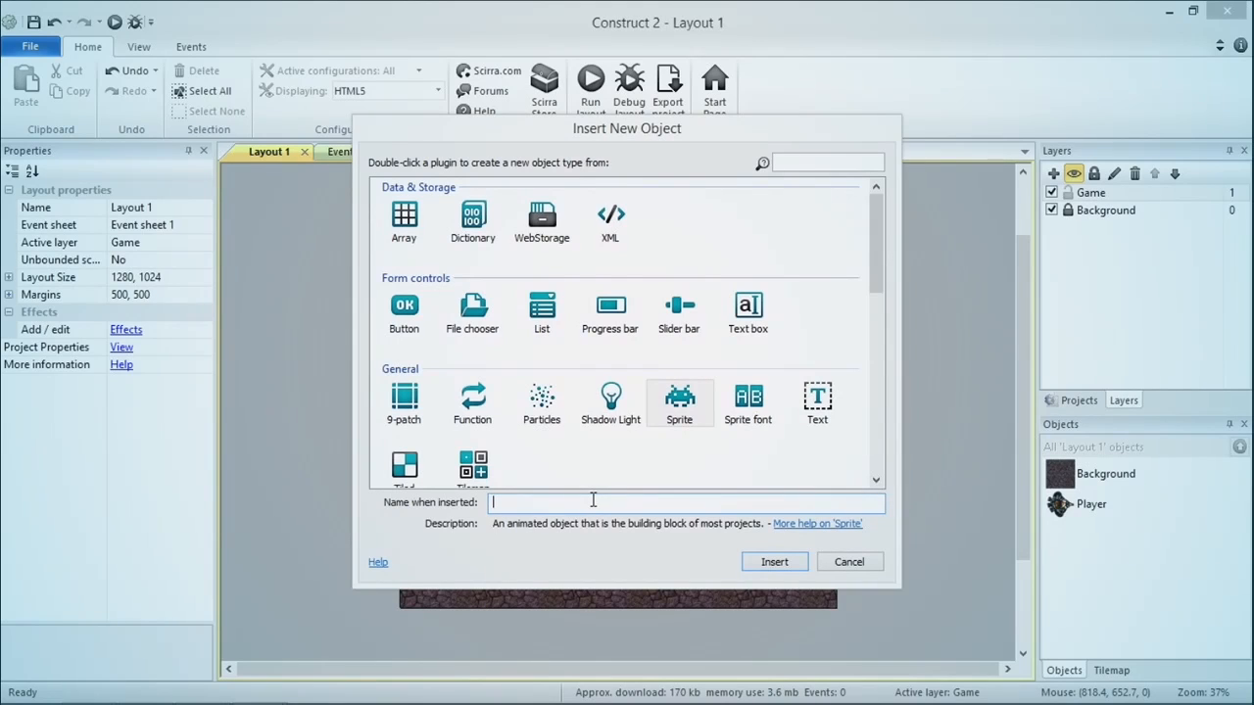
type("Monster")
key("Return")
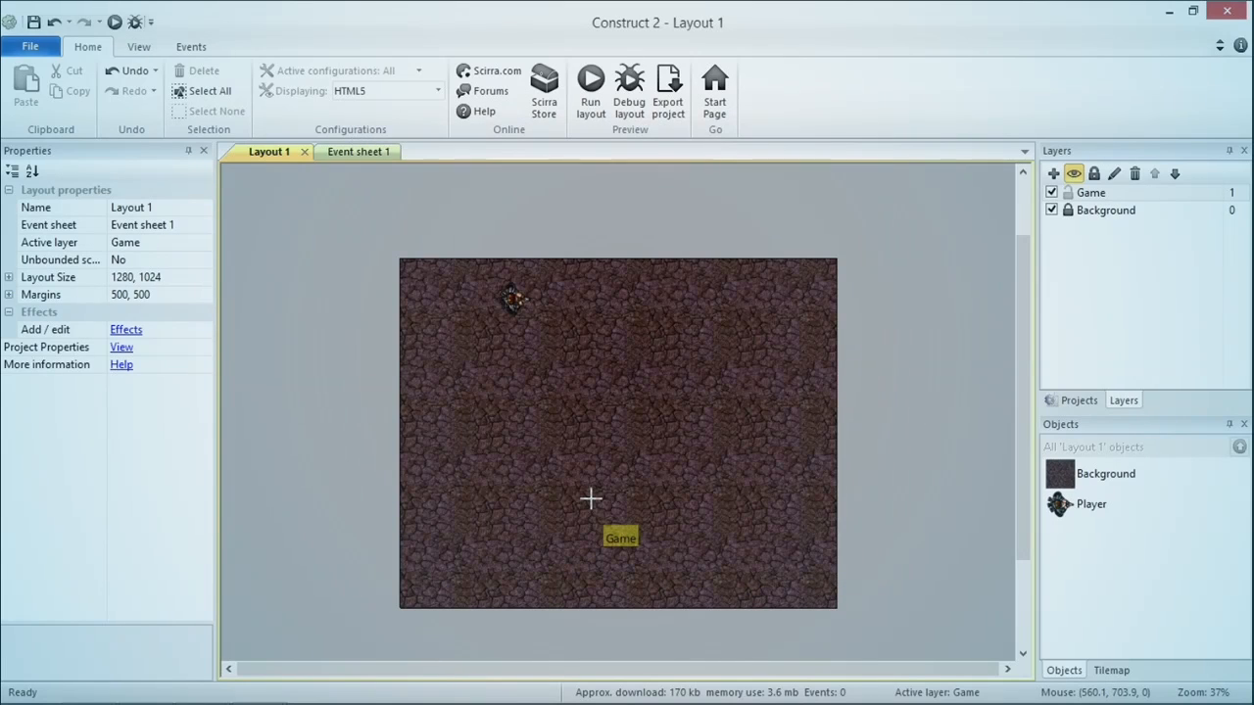
left_click(660, 419)
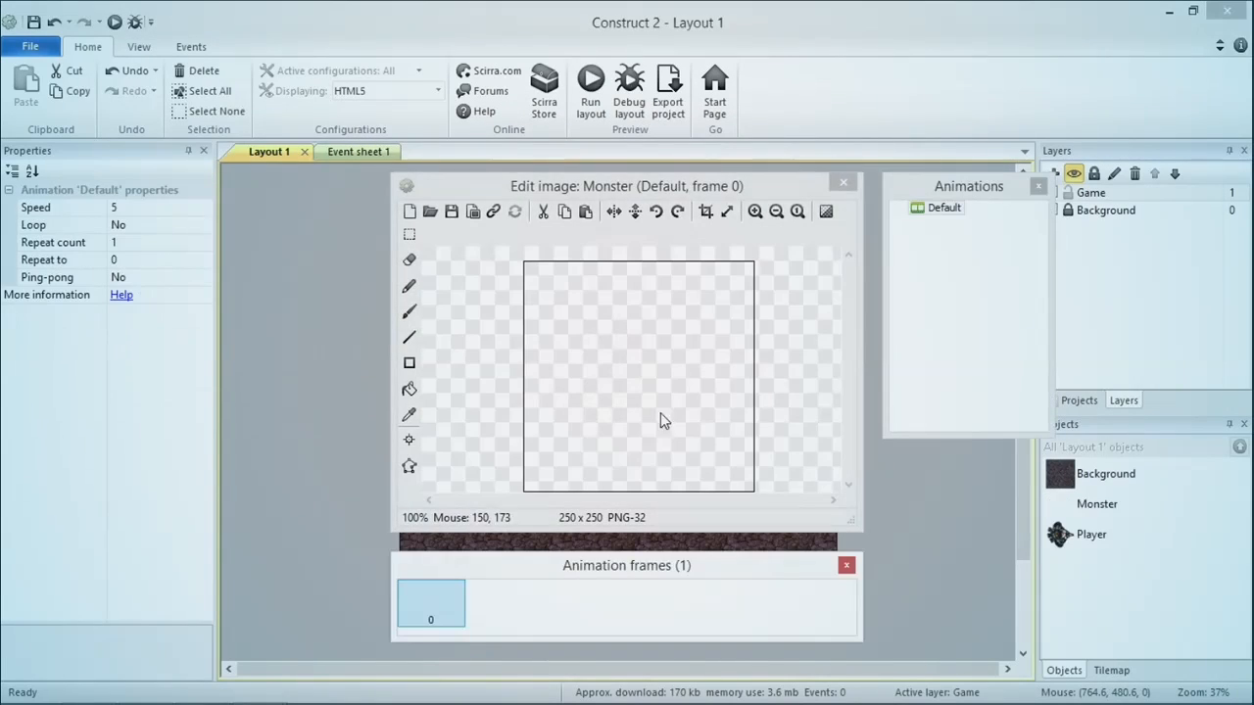
Step: Load the monster[1] picture from the Ghost Shooter Images folder as the Monster sprite's image and close the image editor
left_click(430, 210)
left_click(877, 284)
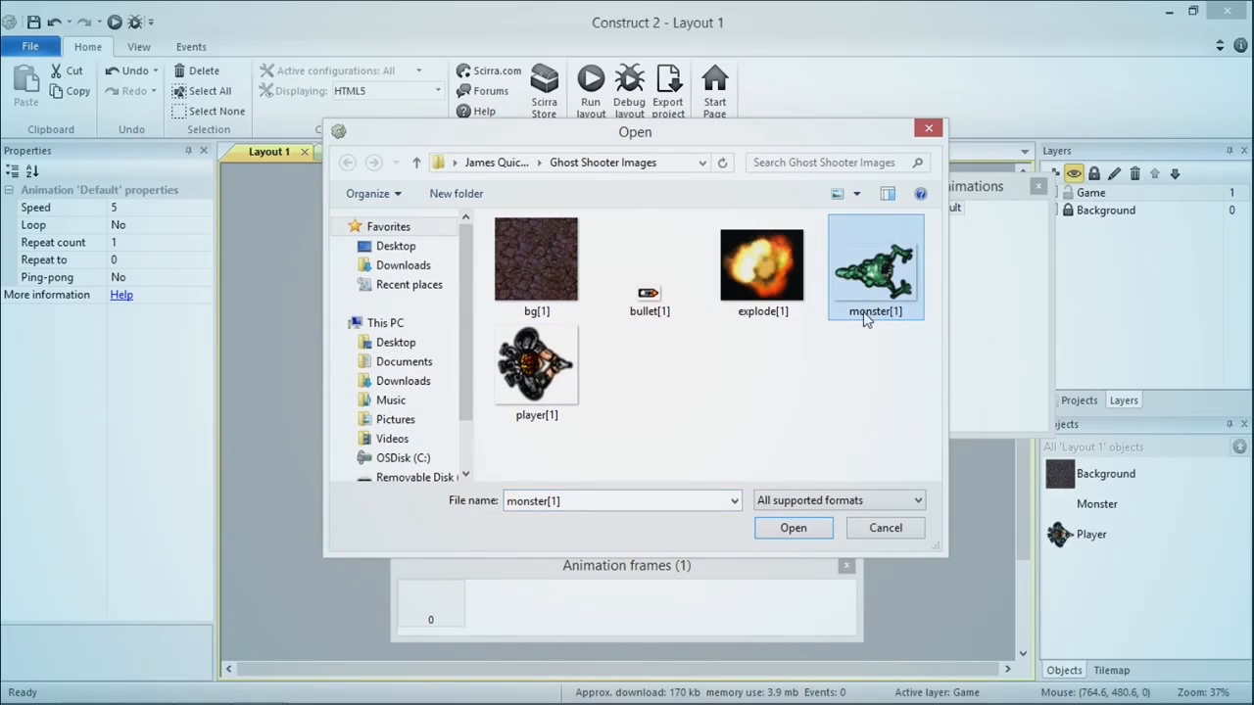
left_click(794, 528)
key("Escape")
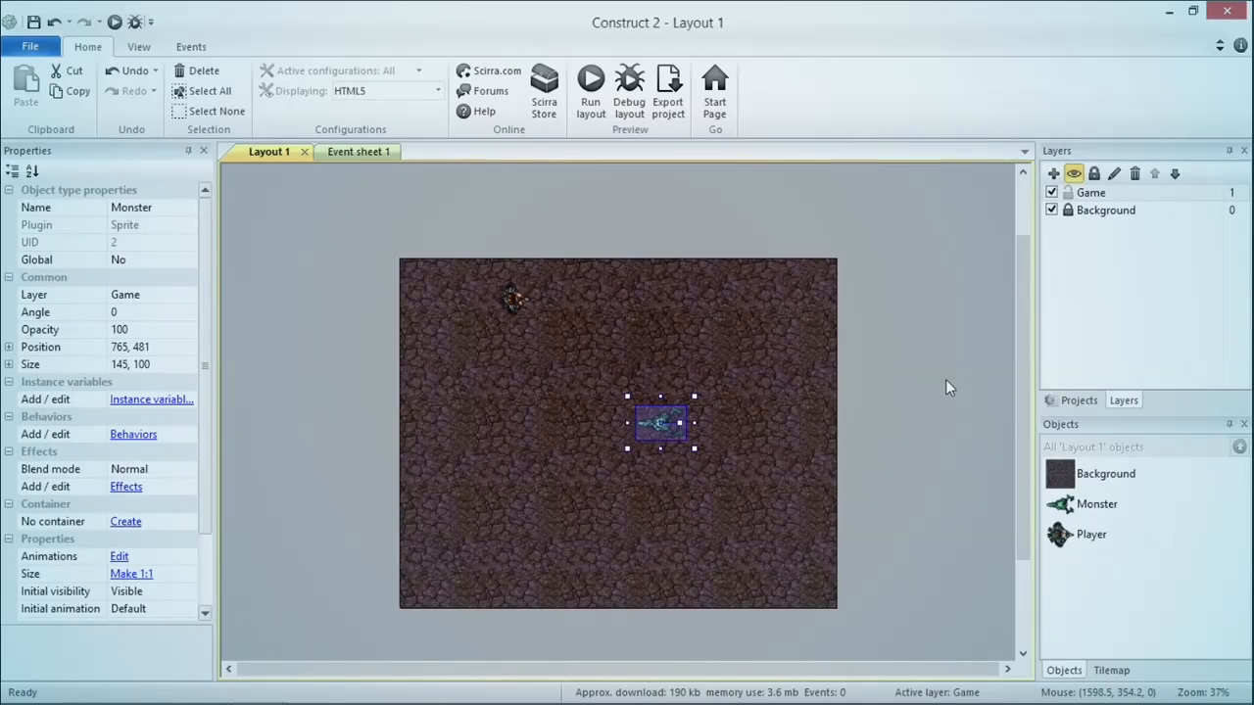
Step: Insert a Sprite object named bullet on the Game layer, placed near the layout's upper-right corner
double_click(945, 379)
left_click(679, 400)
left_click(546, 502)
type("bullet")
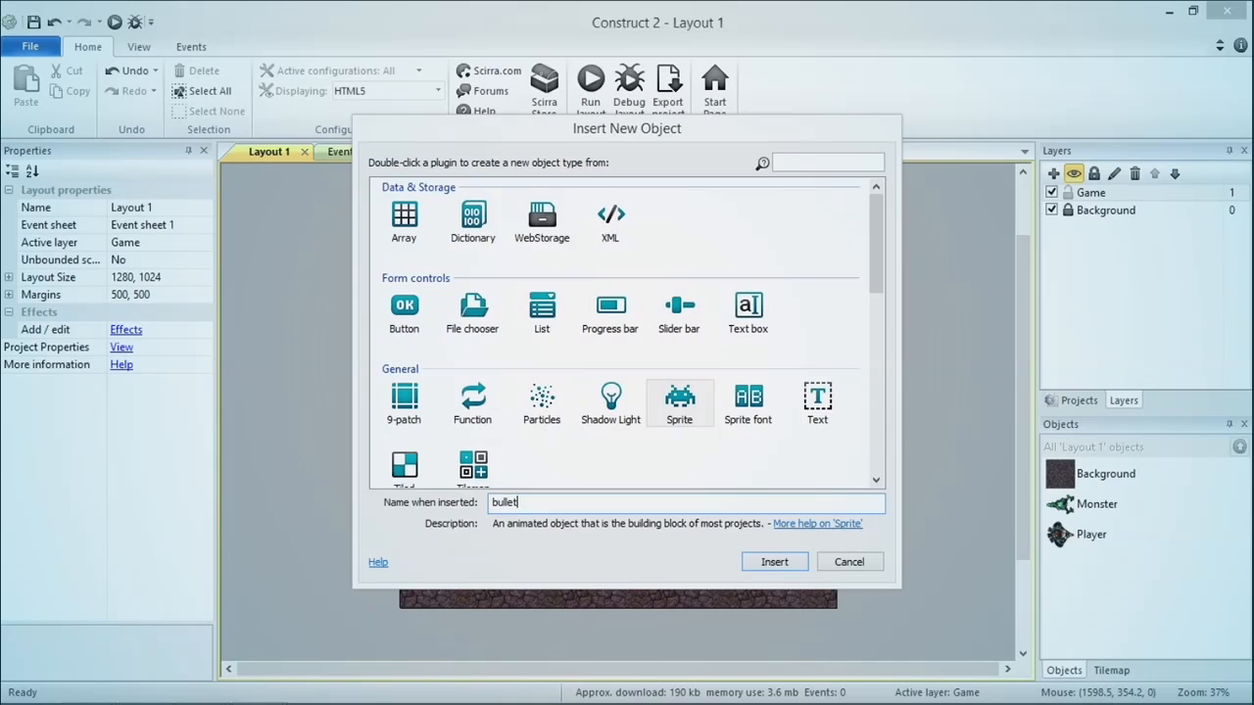
key("Return")
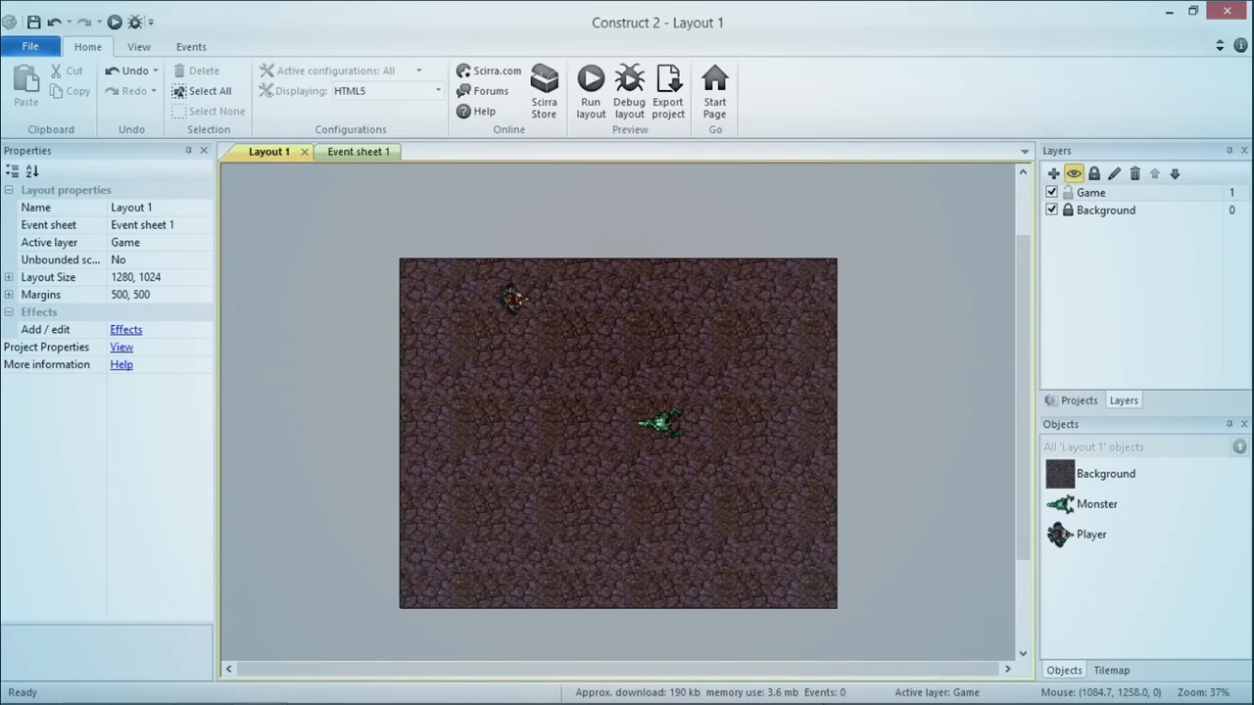
left_click(811, 305)
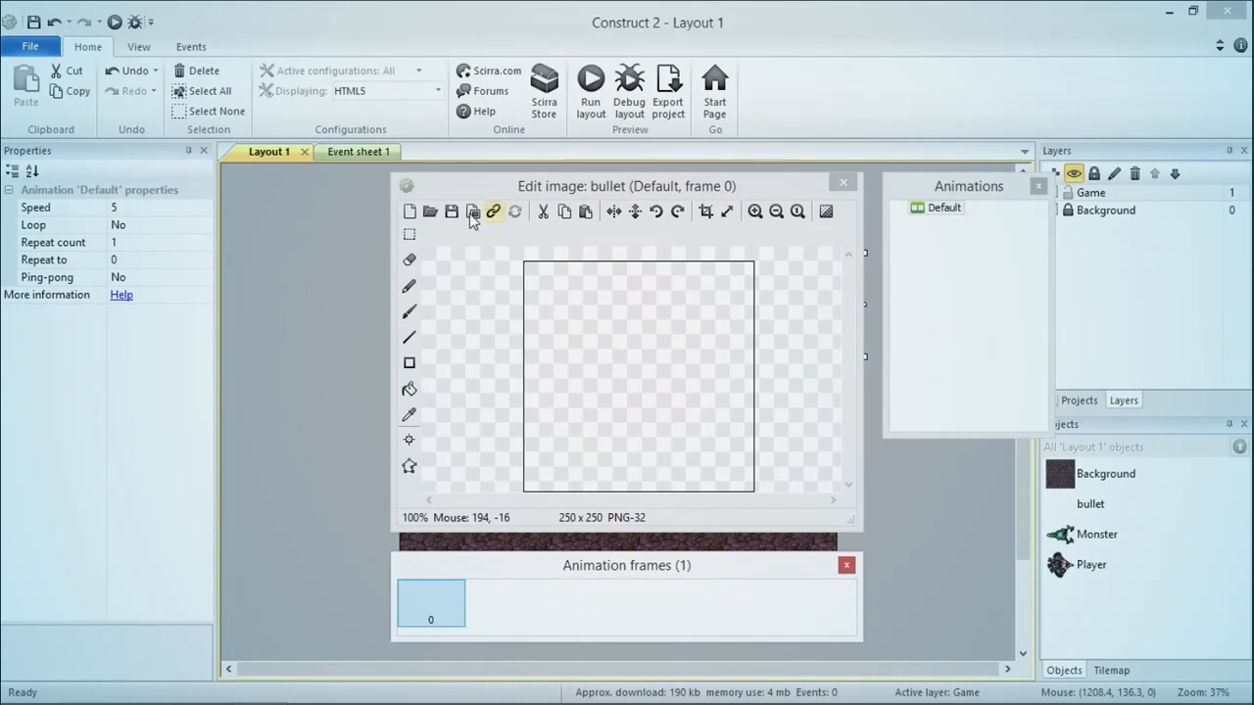
Step: Load the bullet[1] picture as the bullet sprite's image, close the image editor and move the sprite outside the layout to about 1609, 31
left_click(429, 212)
left_click(660, 292)
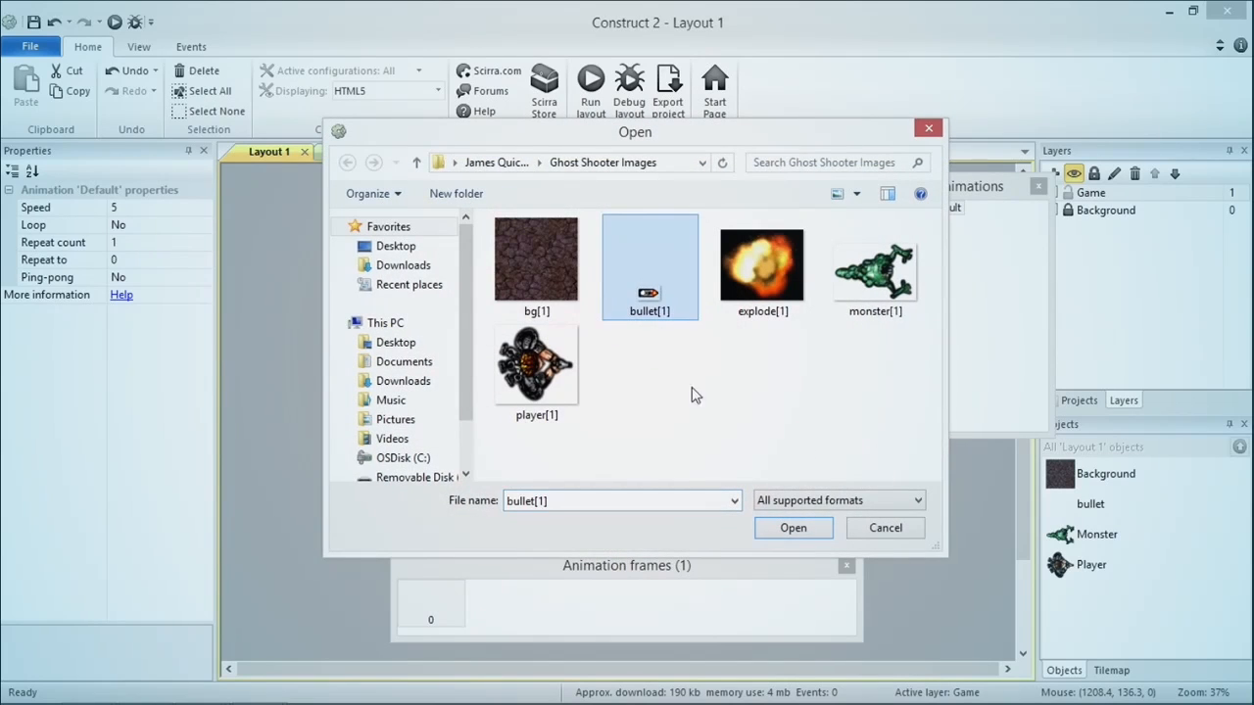
left_click(798, 530)
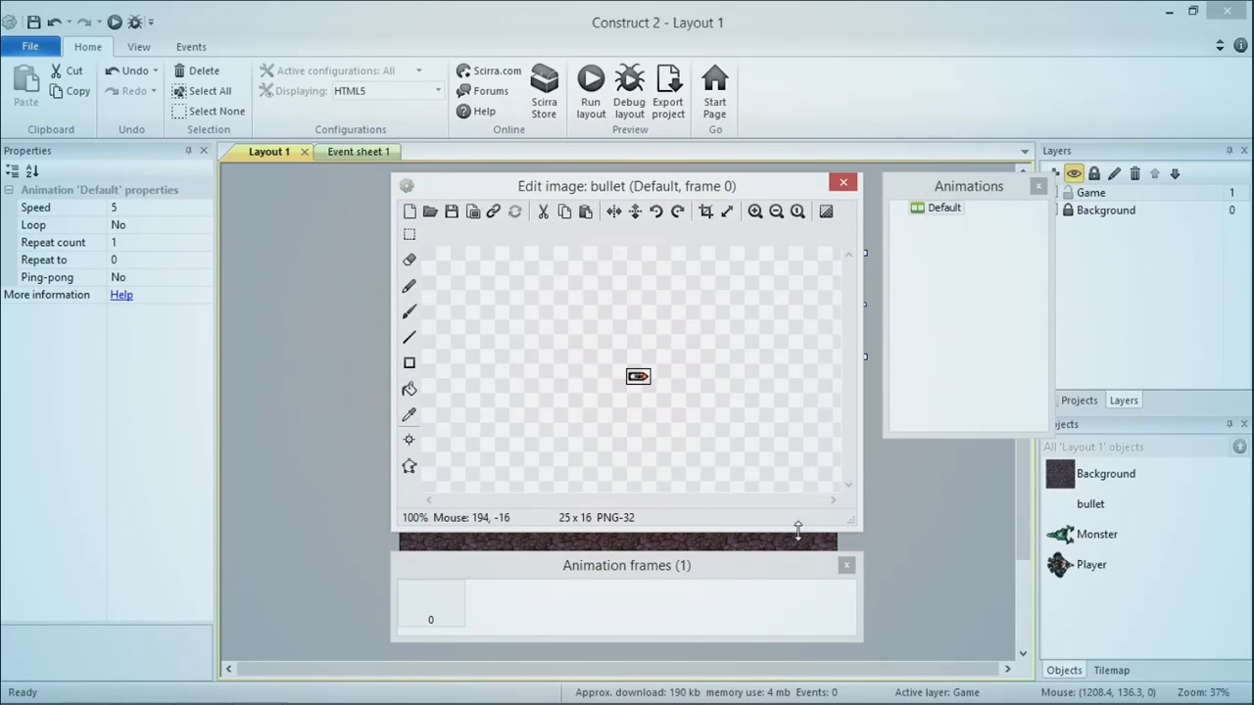
left_click(842, 182)
left_click_drag(810, 302, 906, 275)
left_click_drag(811, 312, 952, 284)
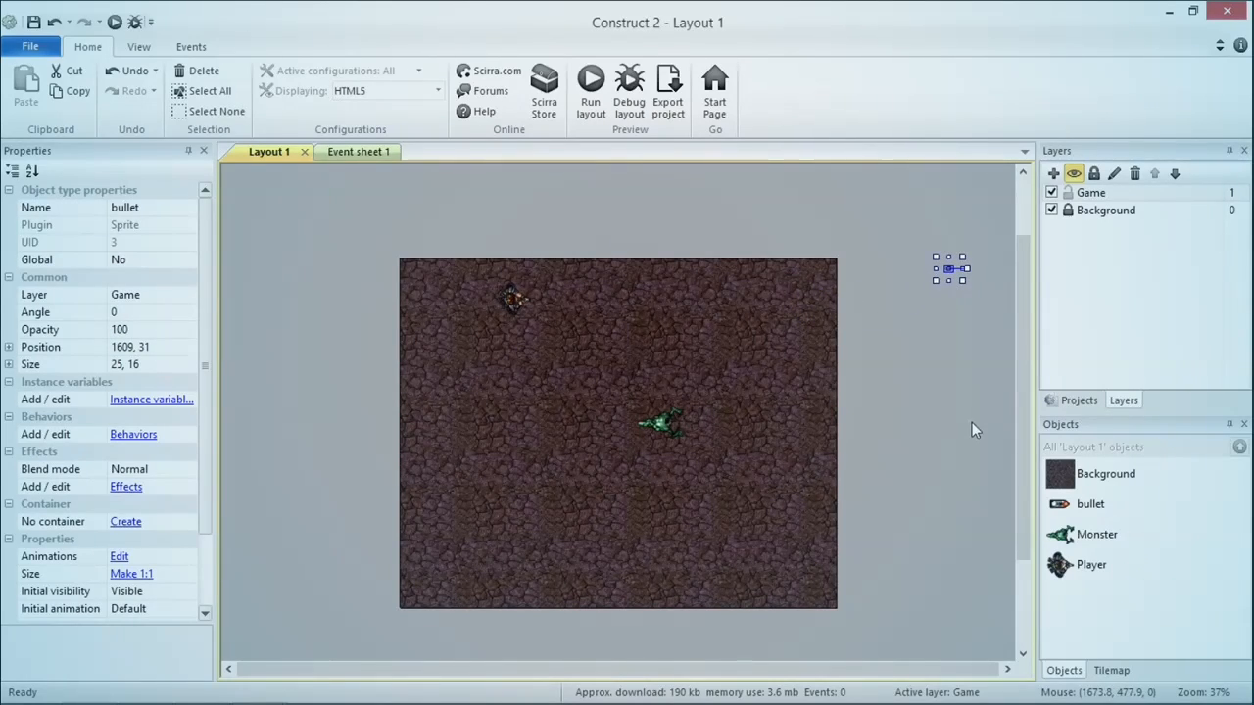
Step: Insert a Sprite object named Explosion on the Game layer, placed outside the layout's right edge at about 1526, 239
double_click(947, 398)
left_click(678, 401)
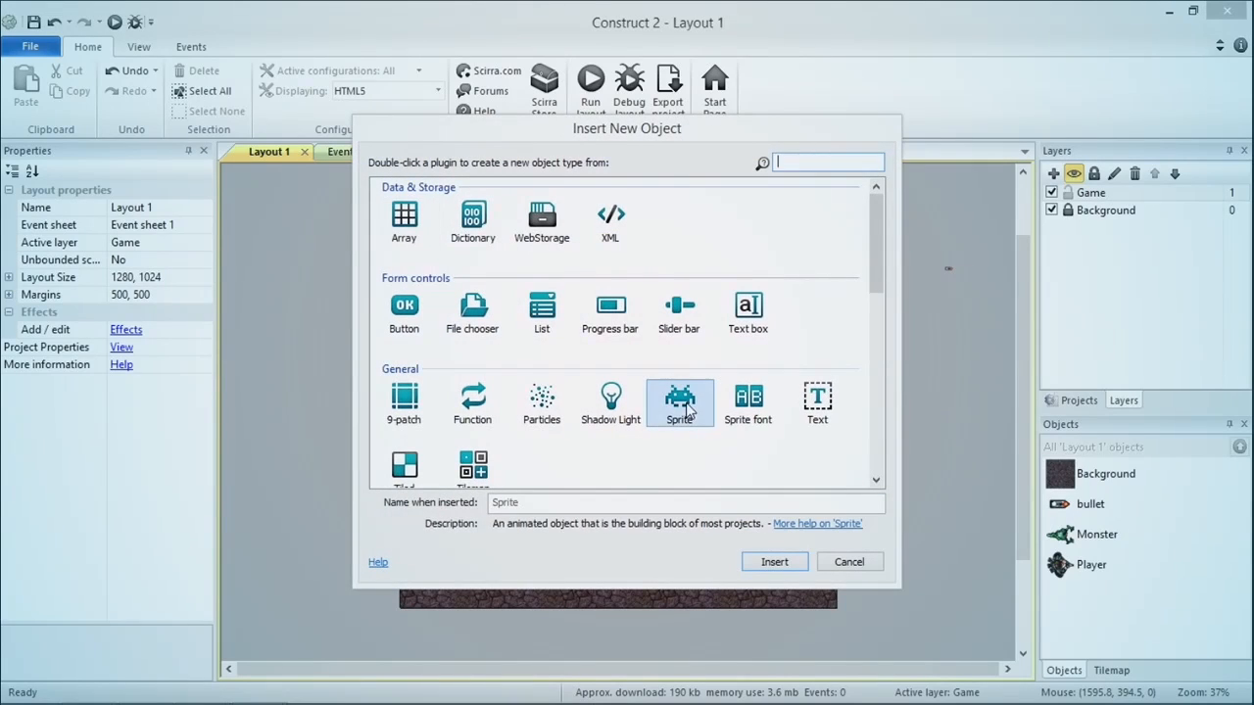
left_click(563, 502)
type("Explosion")
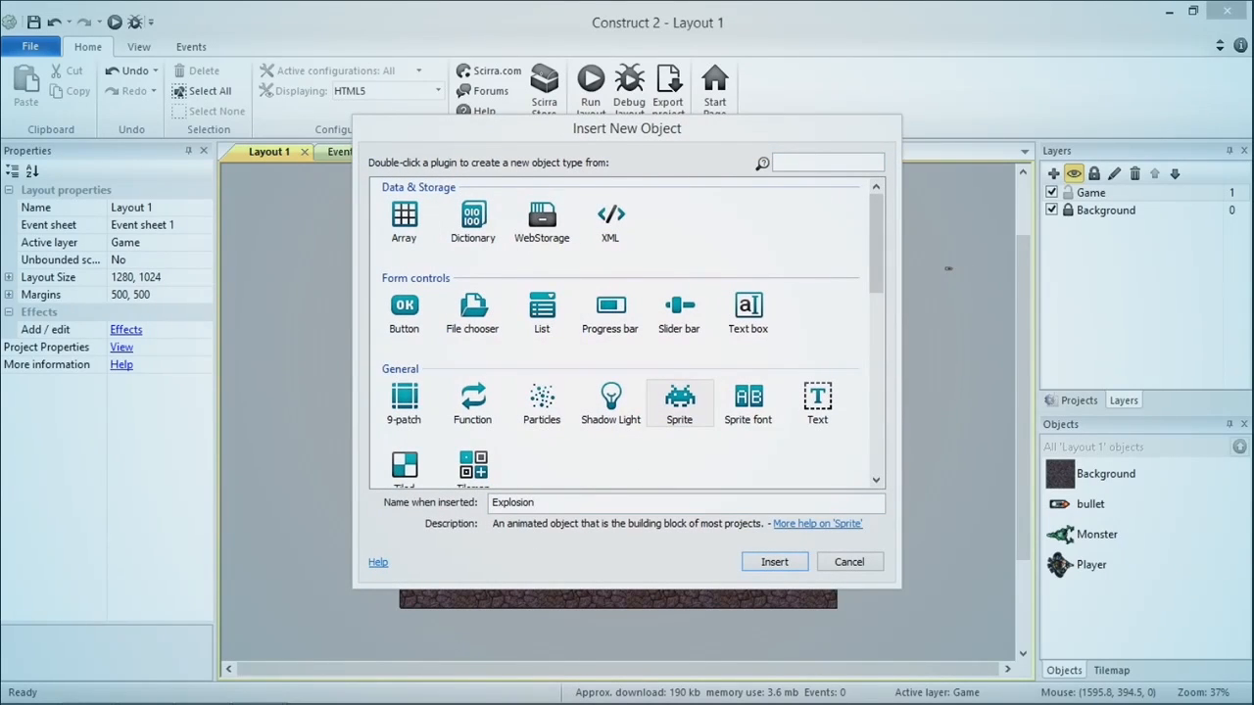
key("Return")
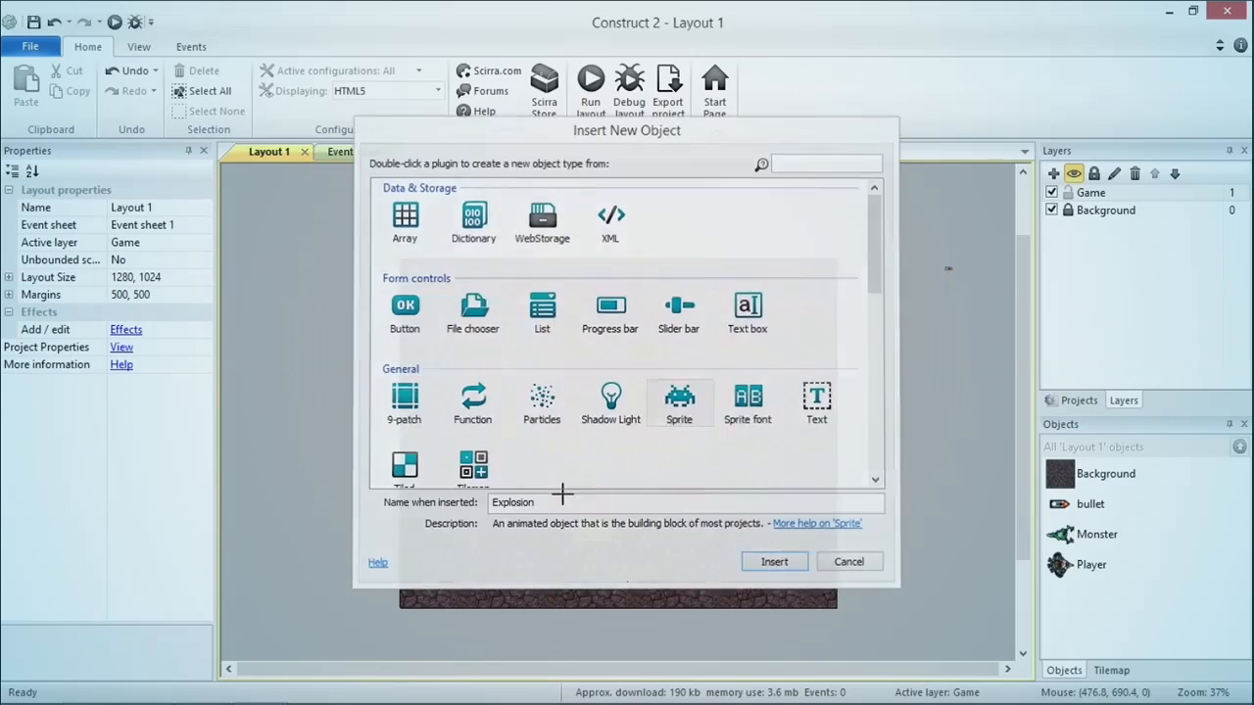
left_click(920, 343)
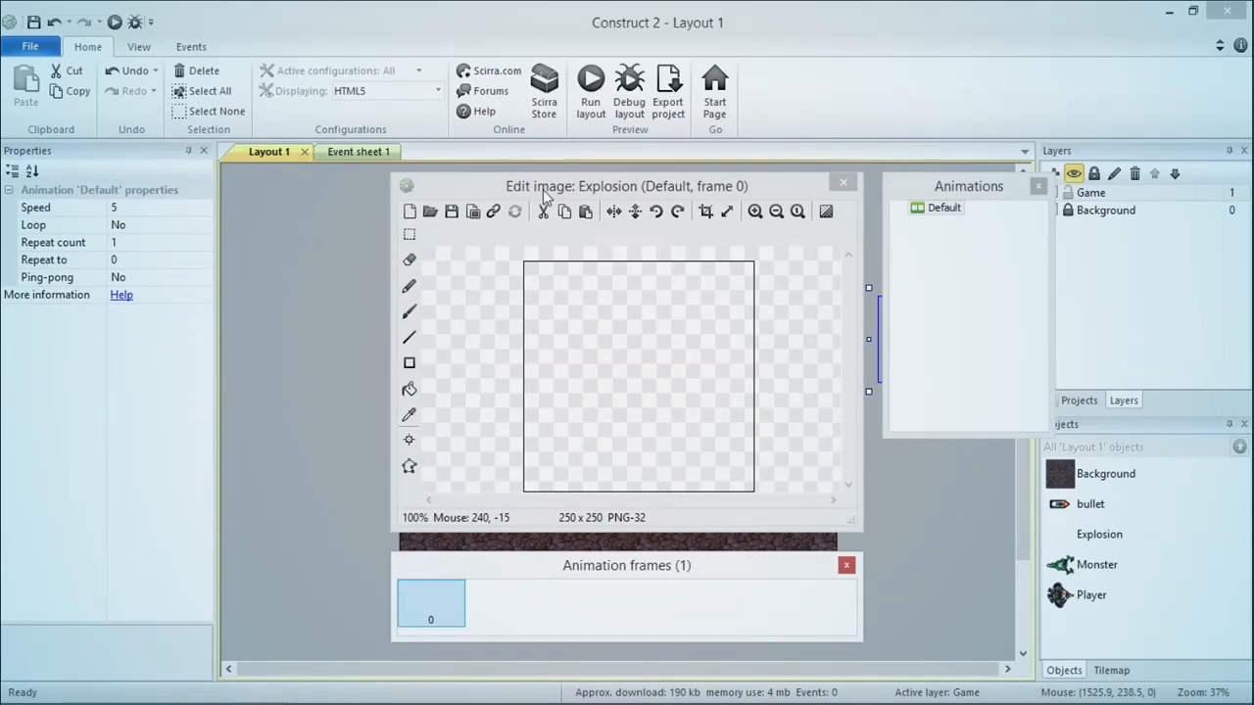
Step: Load the explode[1] picture as the Explosion sprite's image, close the image editor and deselect the sprite
left_click(428, 213)
left_click(730, 273)
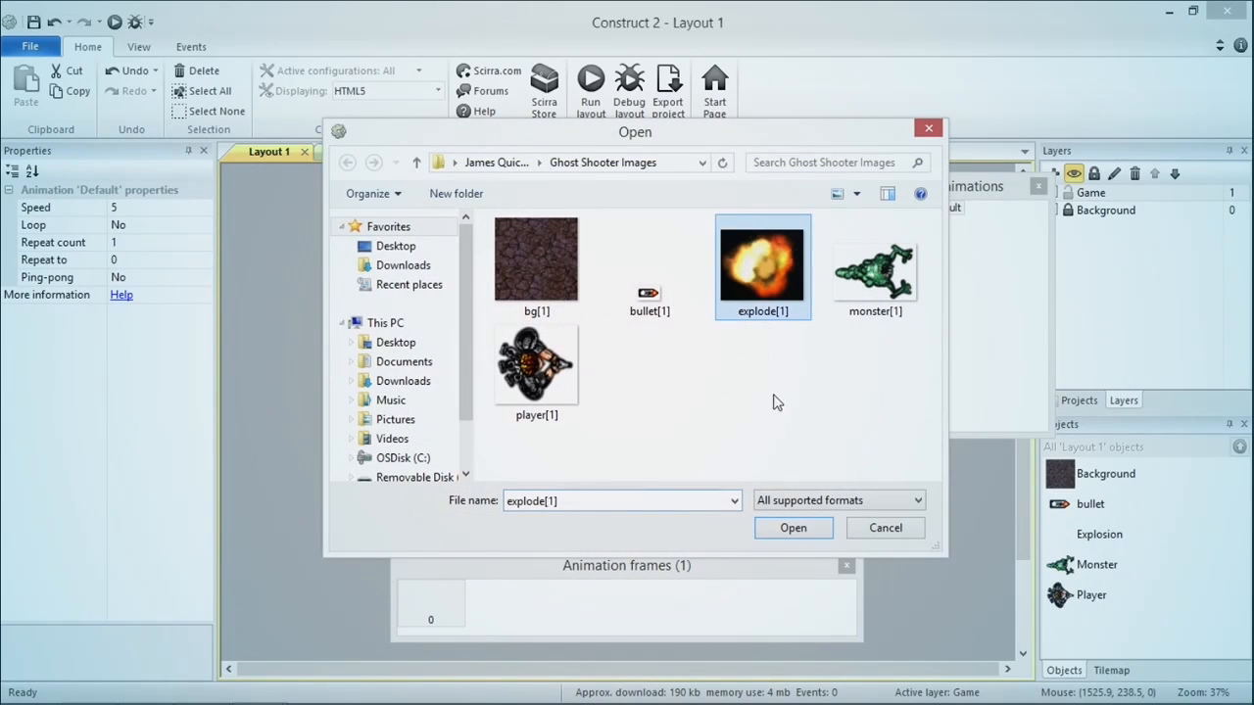
left_click(814, 527)
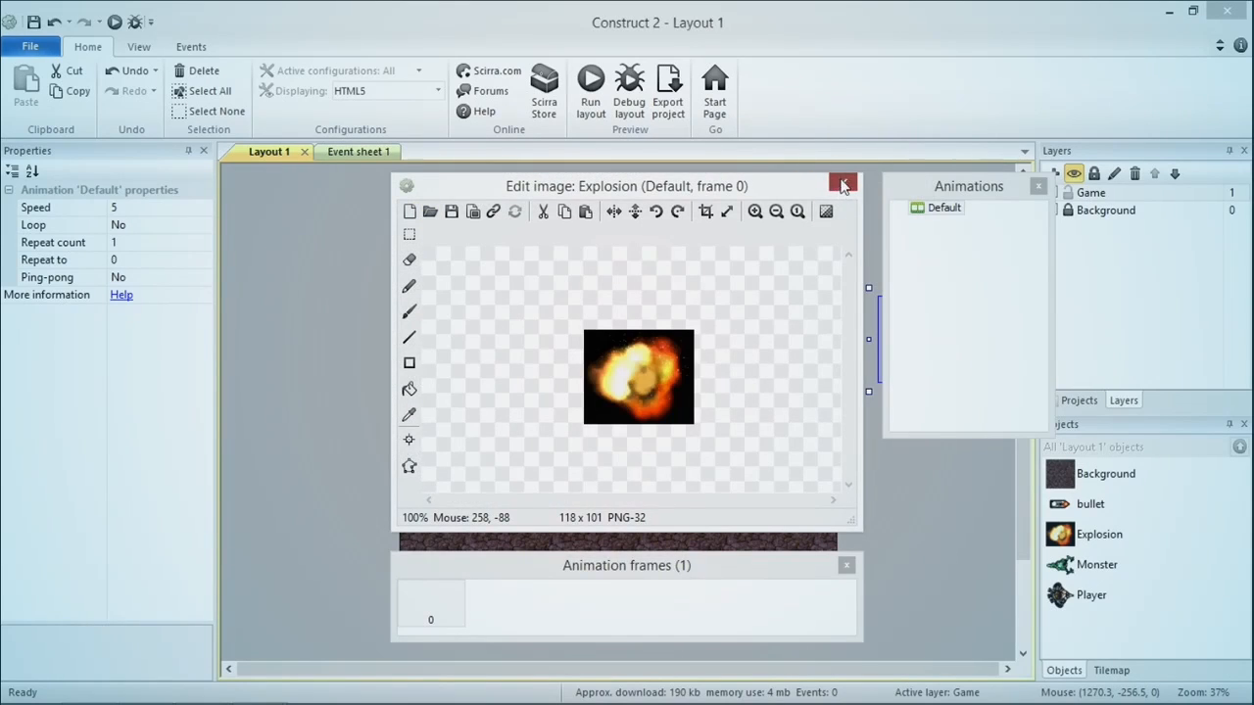
left_click(842, 183)
left_click(959, 445)
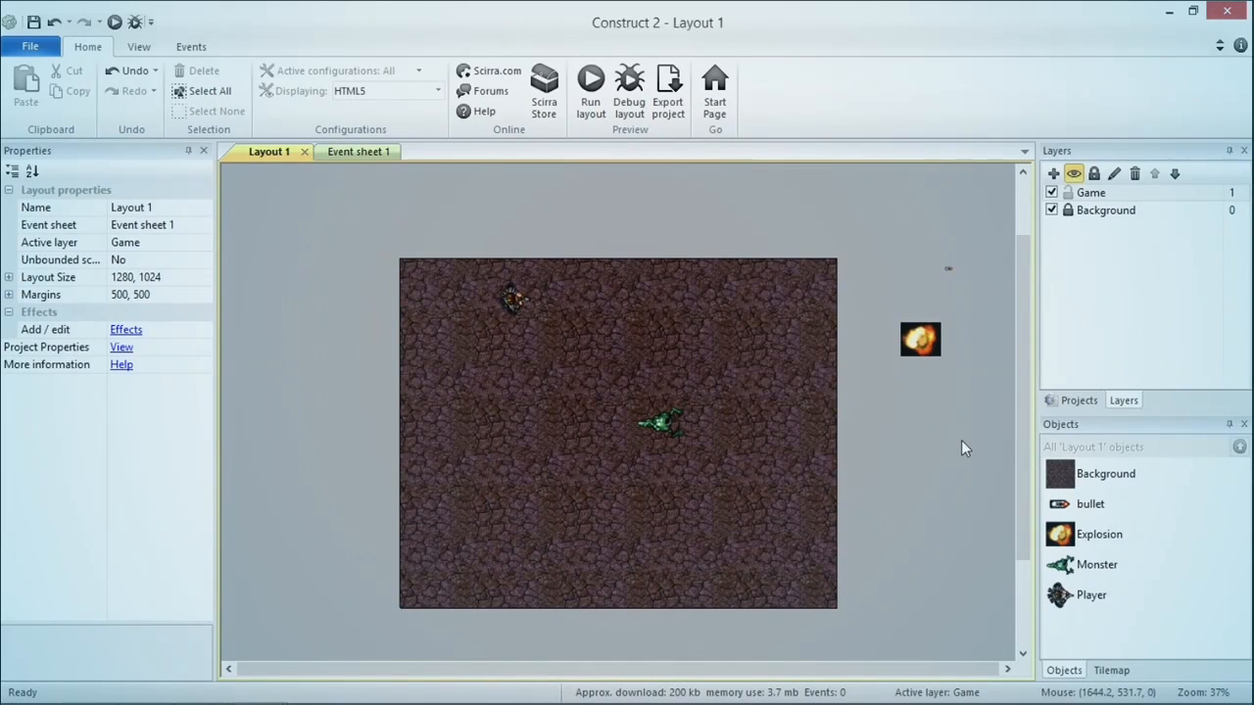
key("alt+Tab")
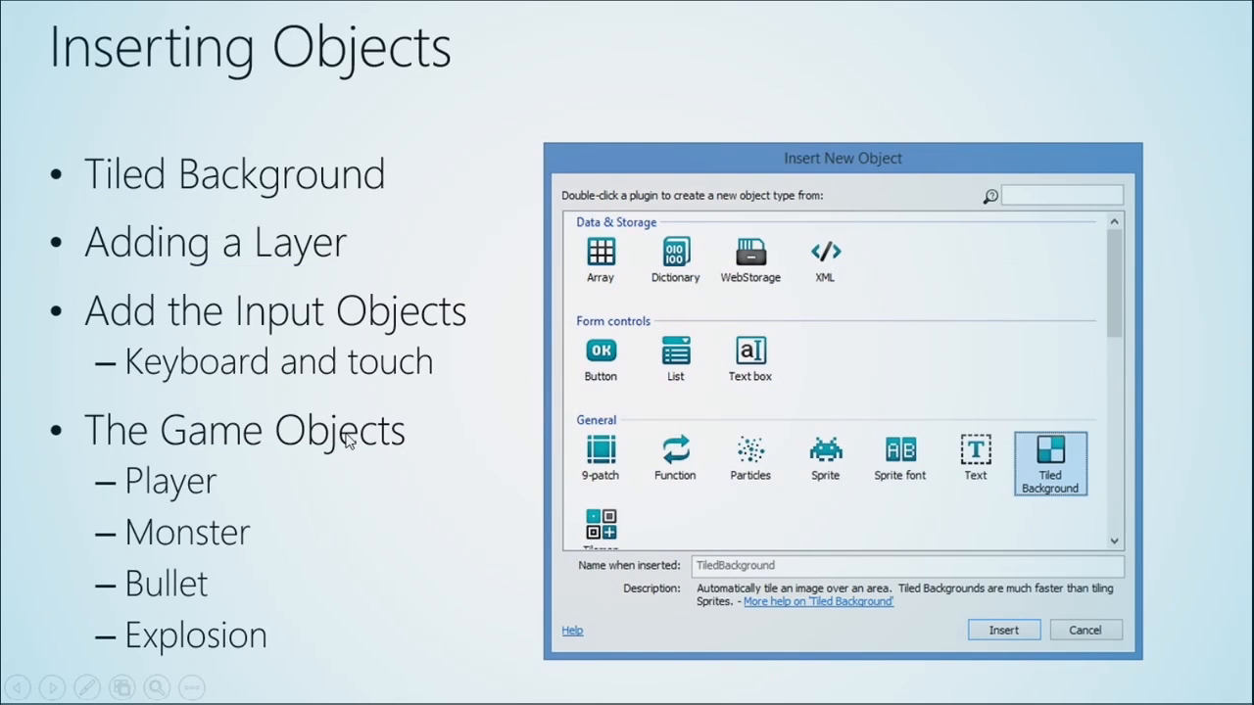
key("Right")
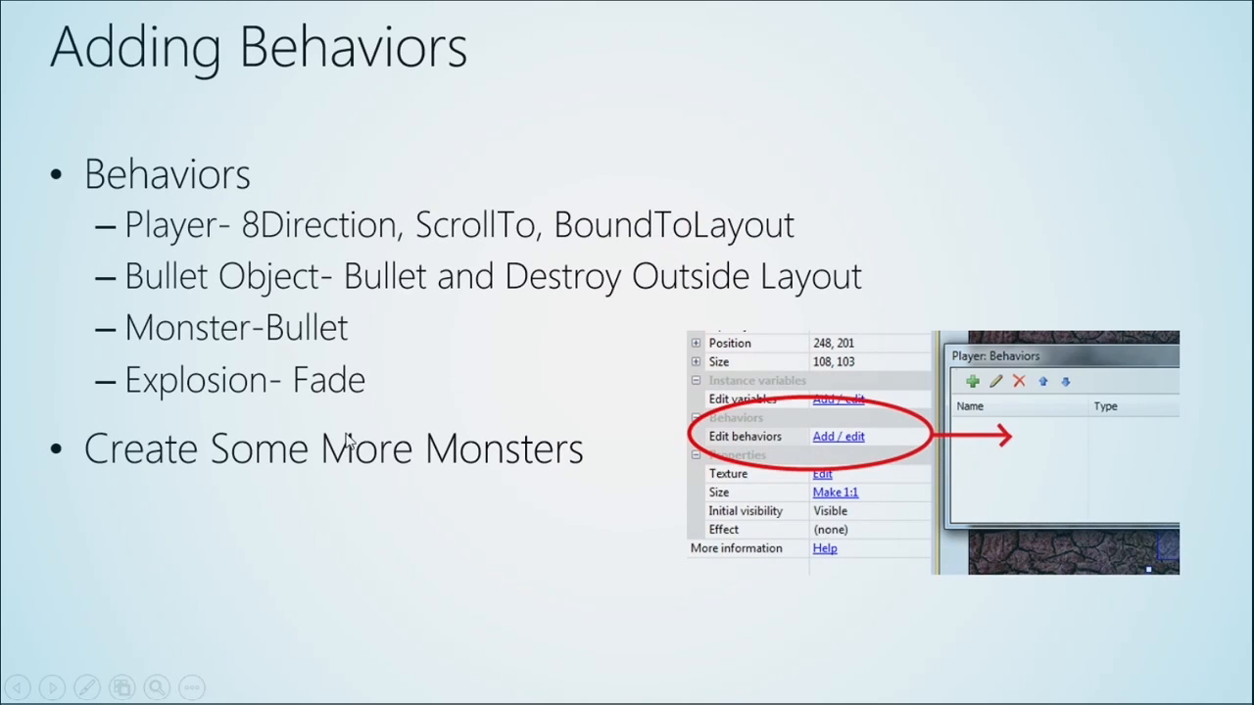
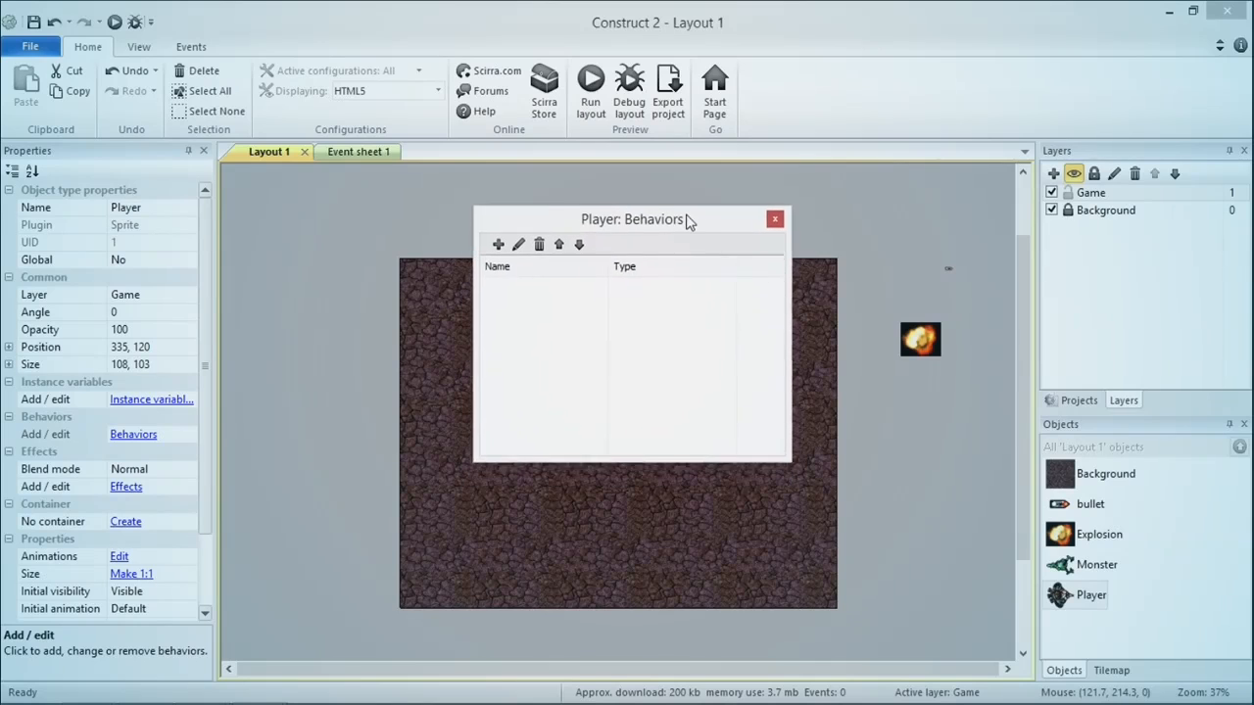
Step: Add the 8 Direction movement behavior to the Player sprite
left_click(501, 231)
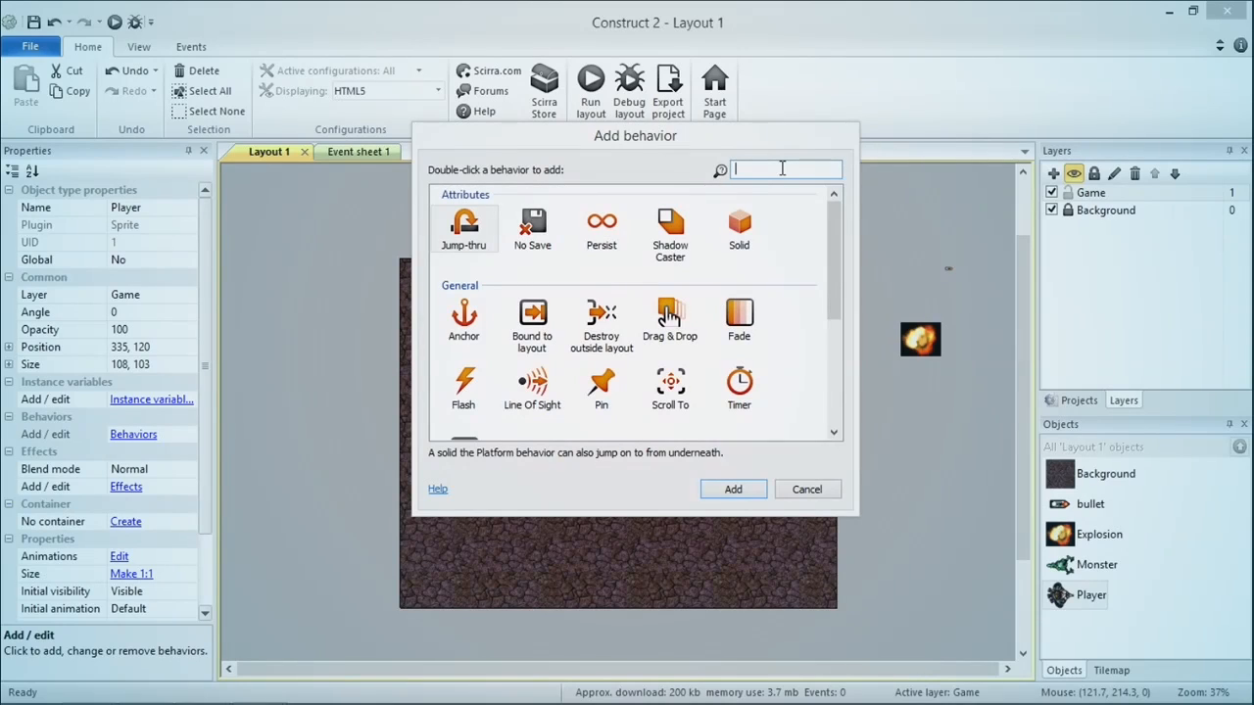
type("8d")
key("BackSpace")
type("dire")
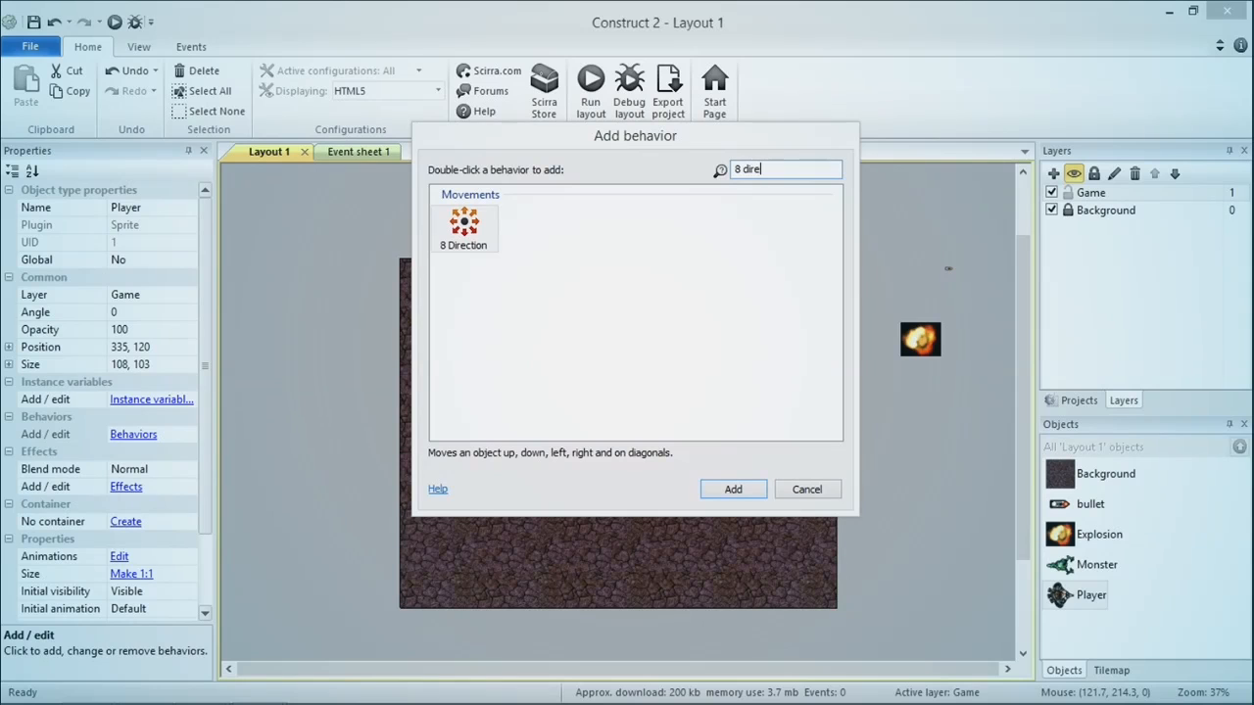
key("Return")
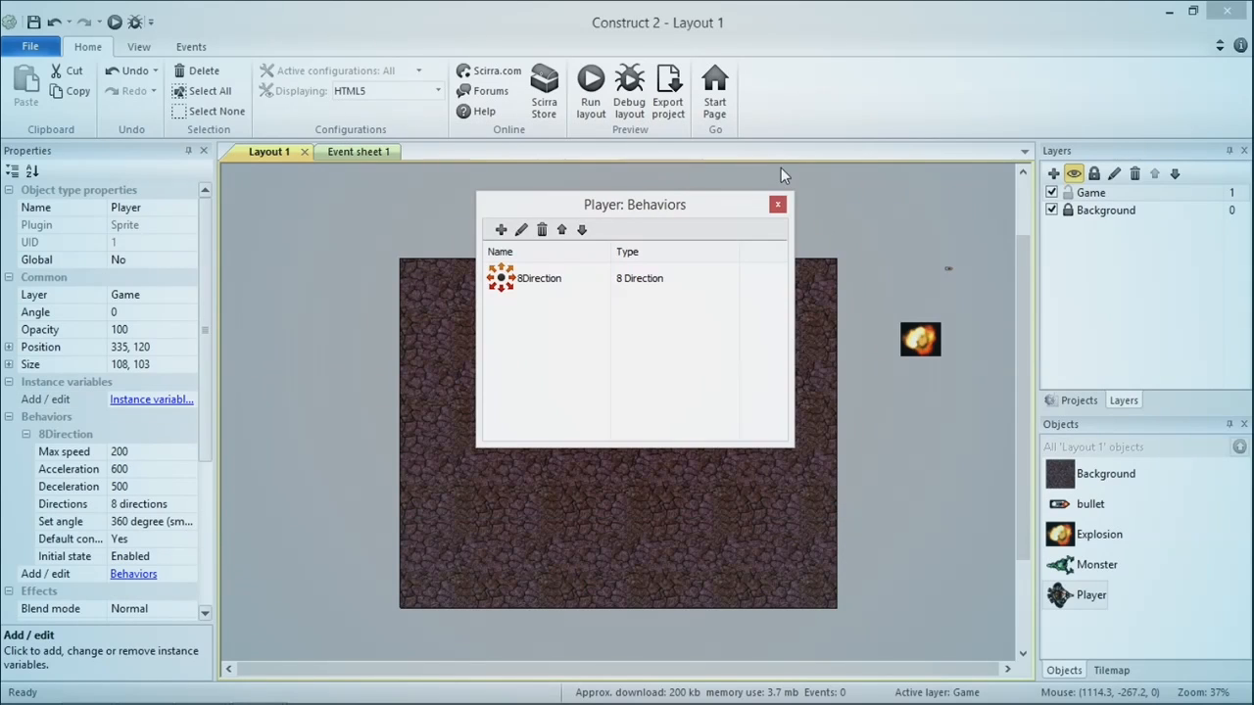
Step: Add the Scroll To behavior to the Player sprite so the view stays centered on it
left_click(500, 230)
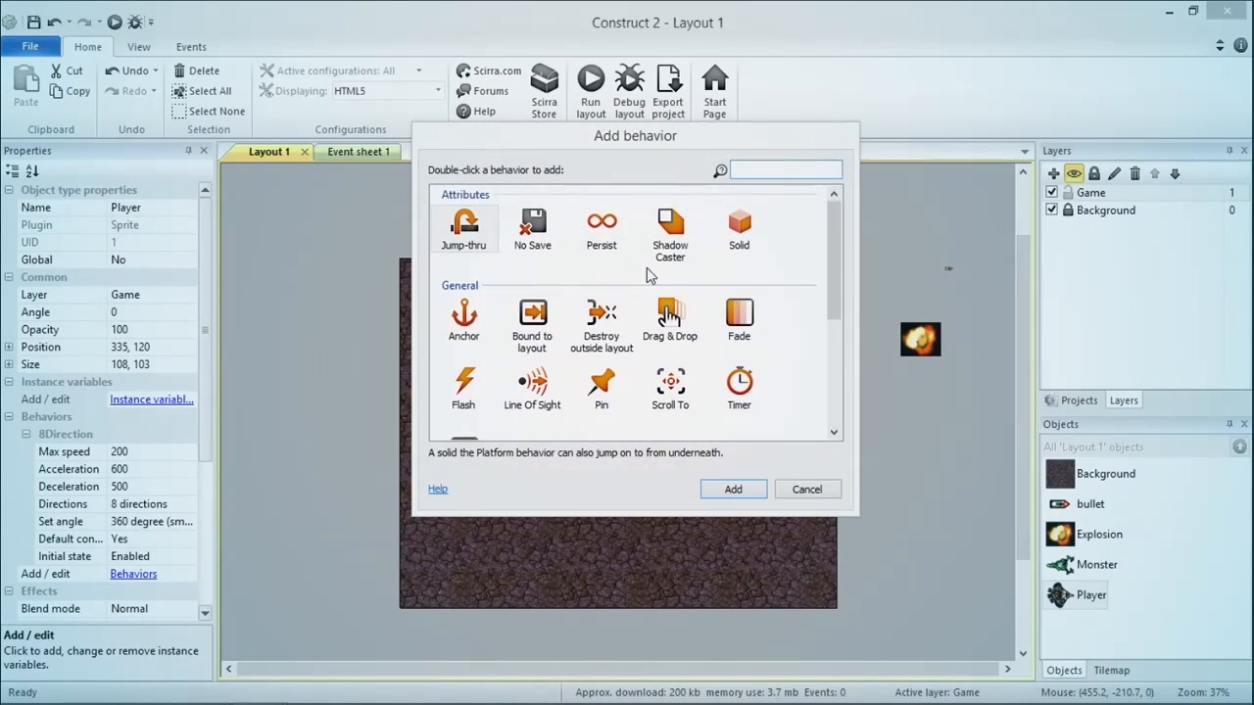
type("scroll")
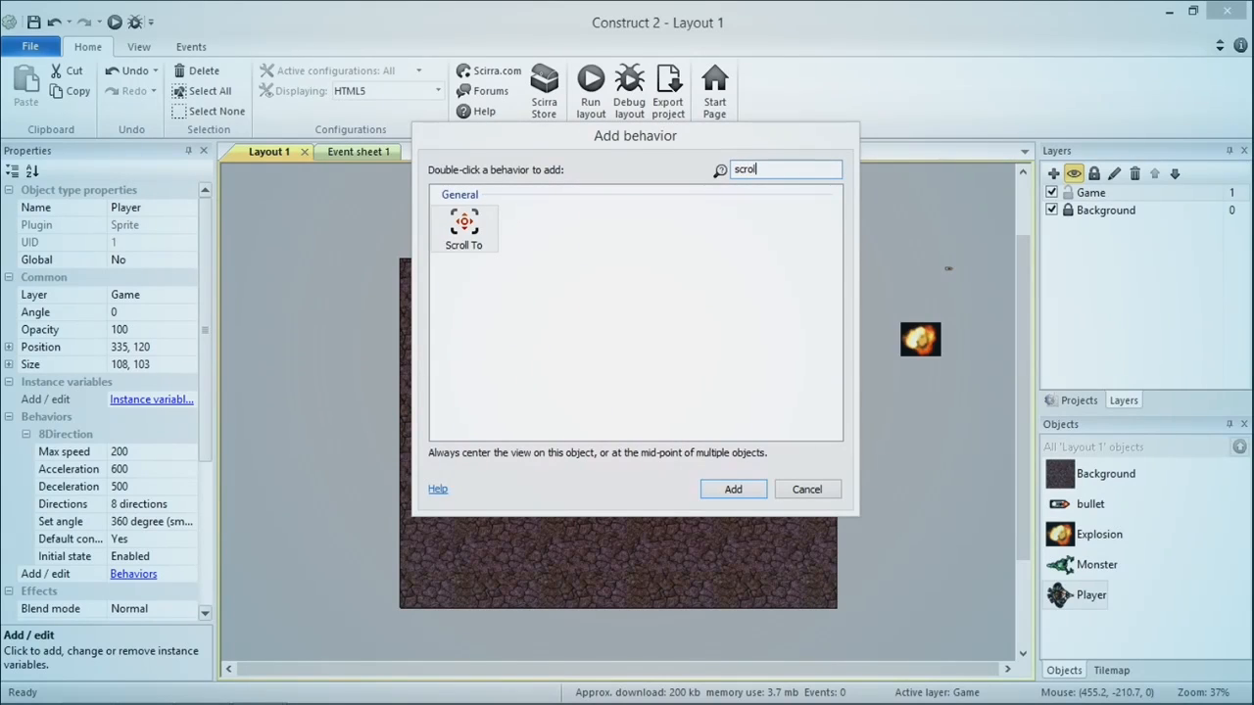
key("Return")
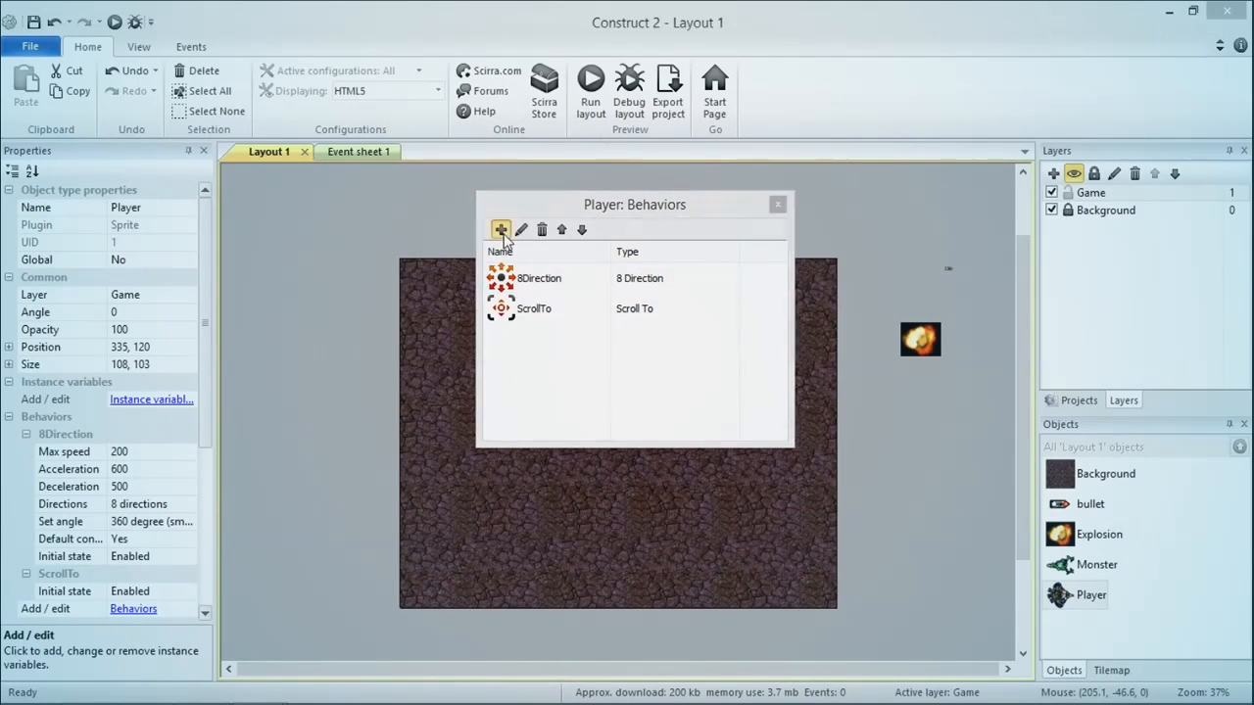
Step: Add the Bound to layout behavior to the Player sprite
left_click(499, 230)
type("bound to la")
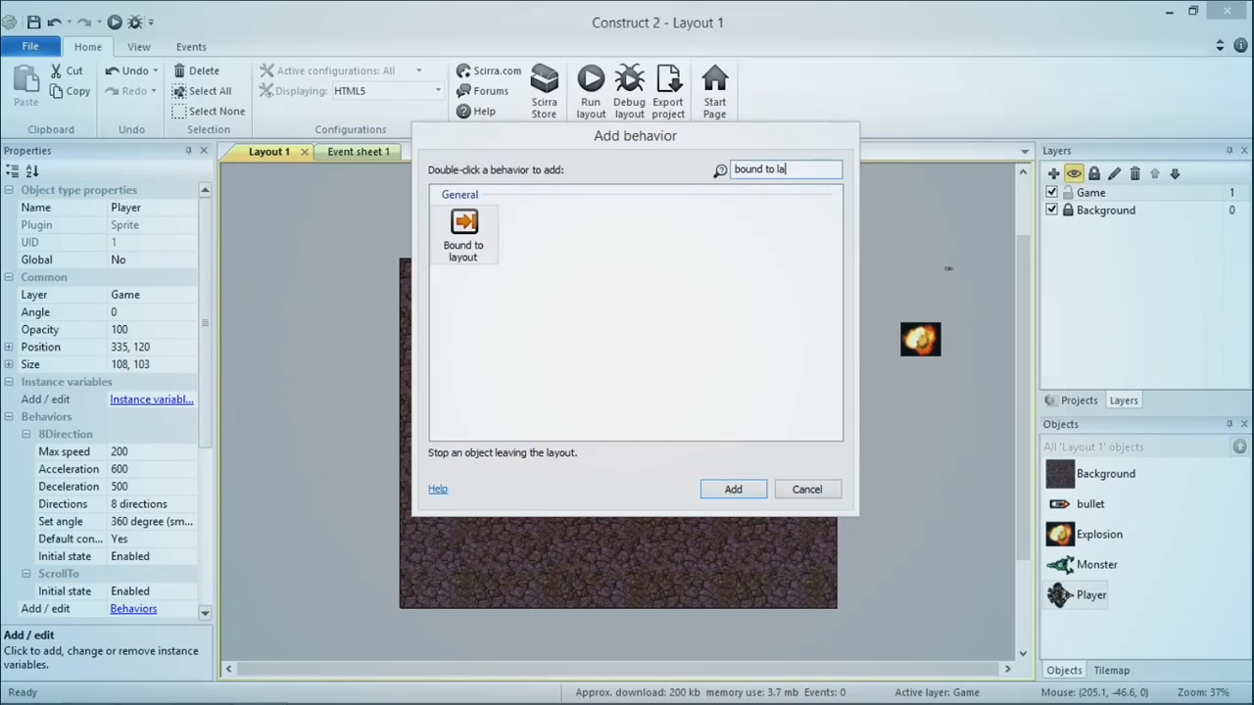
key("Return")
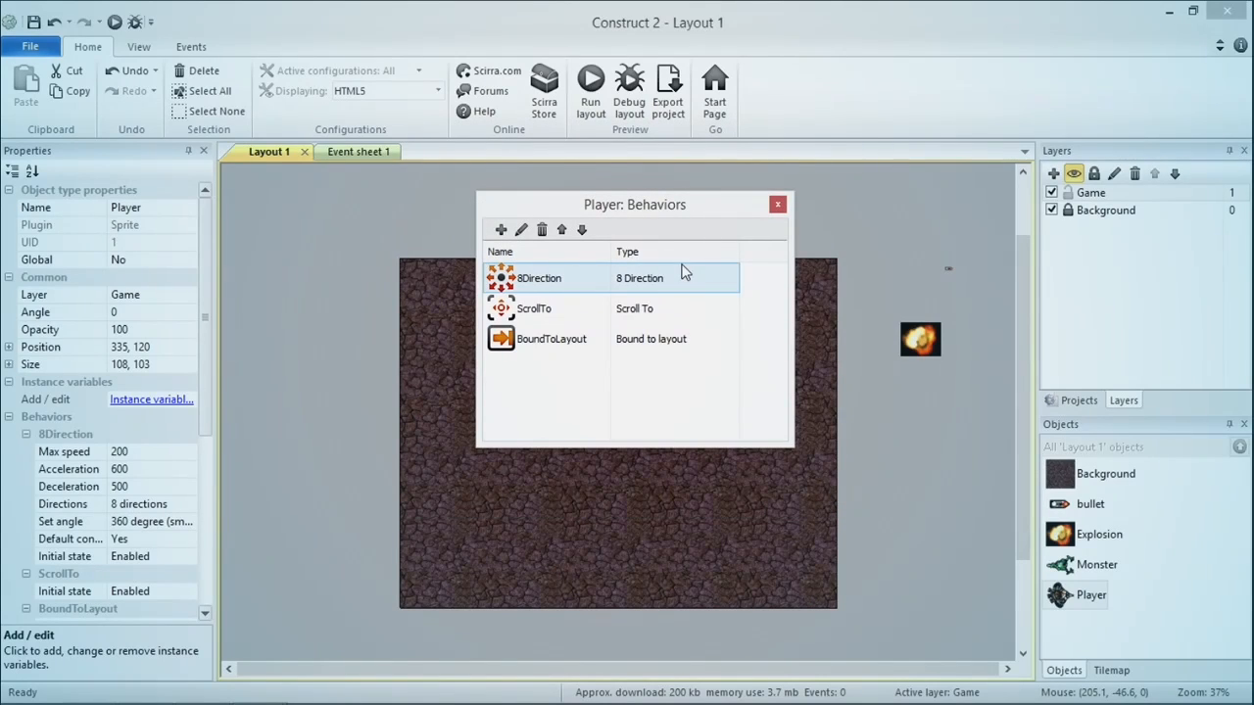
left_click(777, 204)
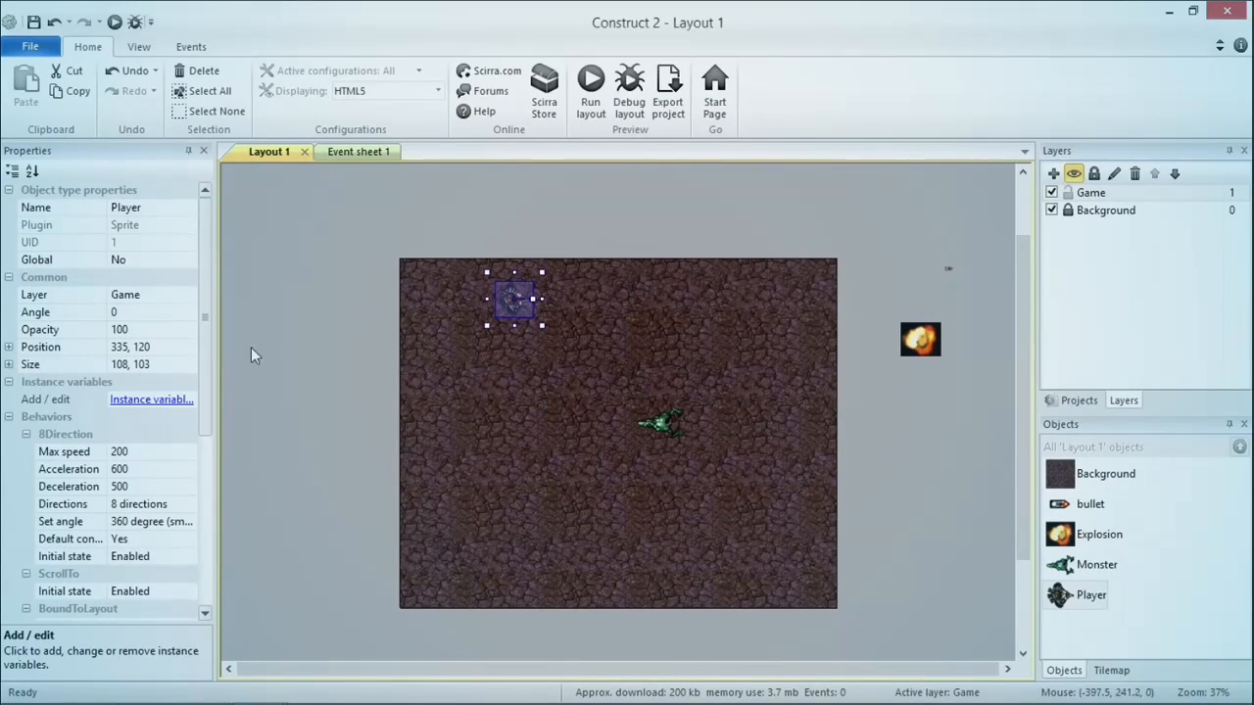
scroll(193, 468, "down", 4)
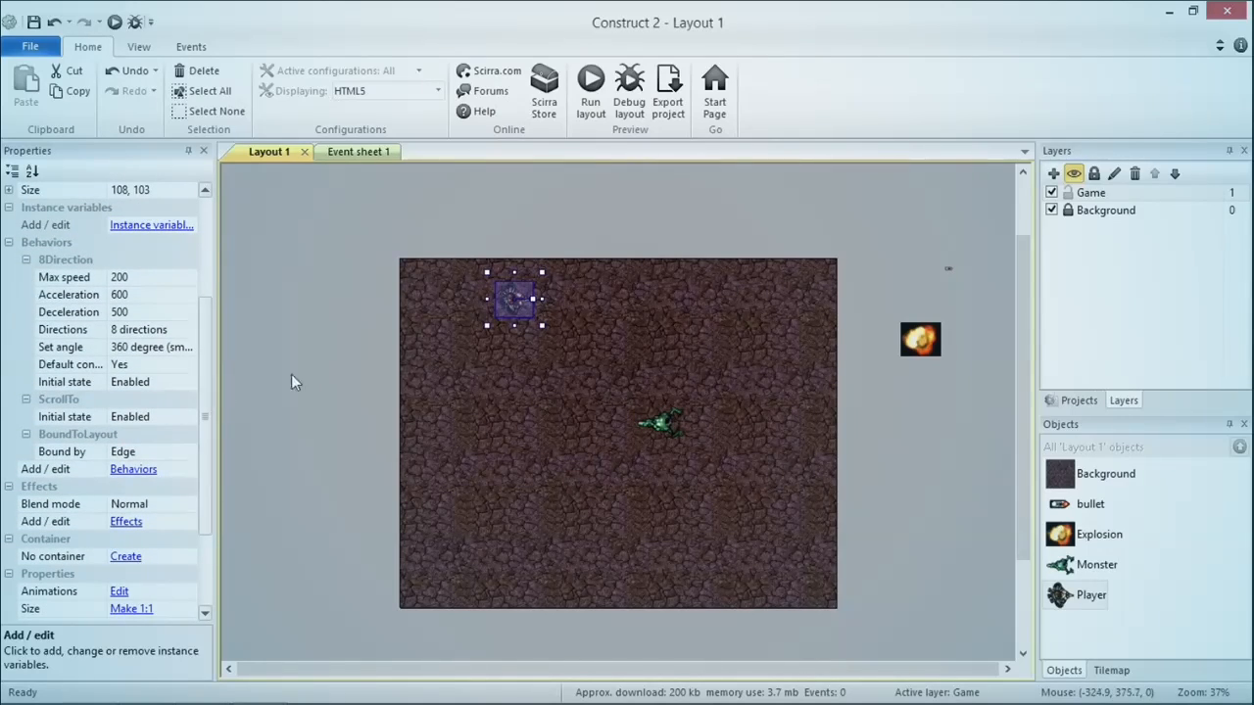
Step: Add the Bullet movement behavior to the Monster sprite
left_click(663, 426)
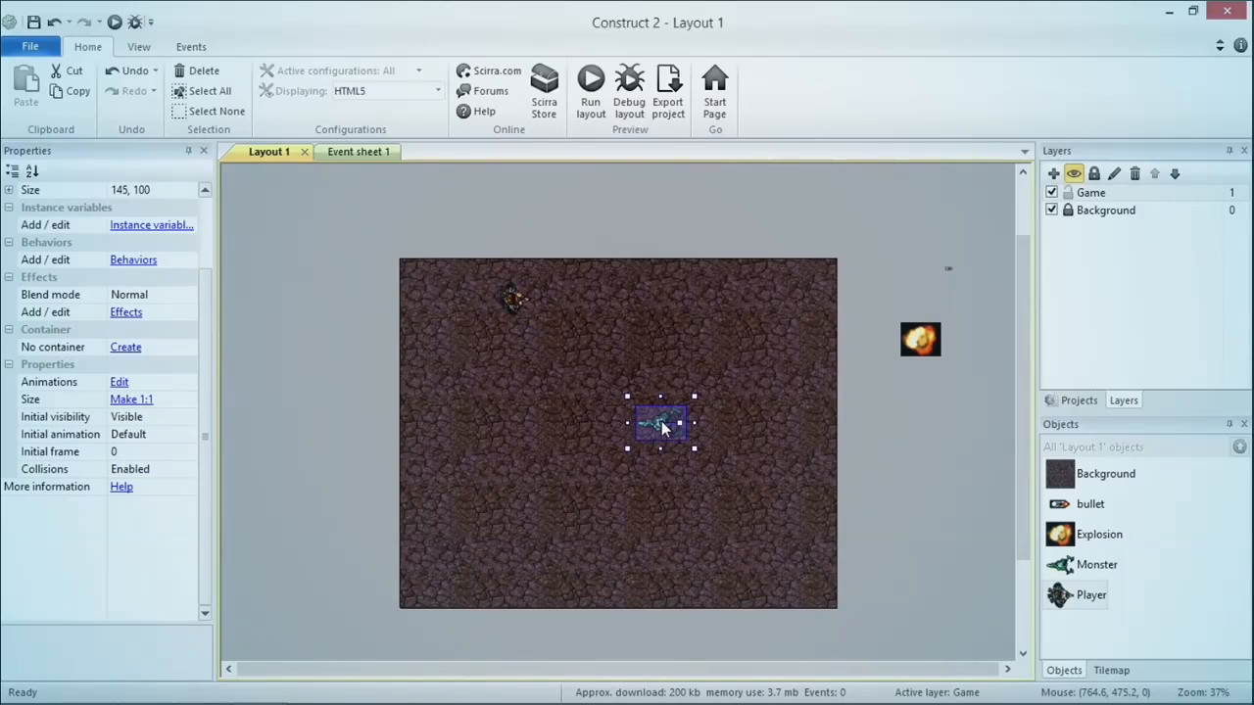
right_click(1099, 566)
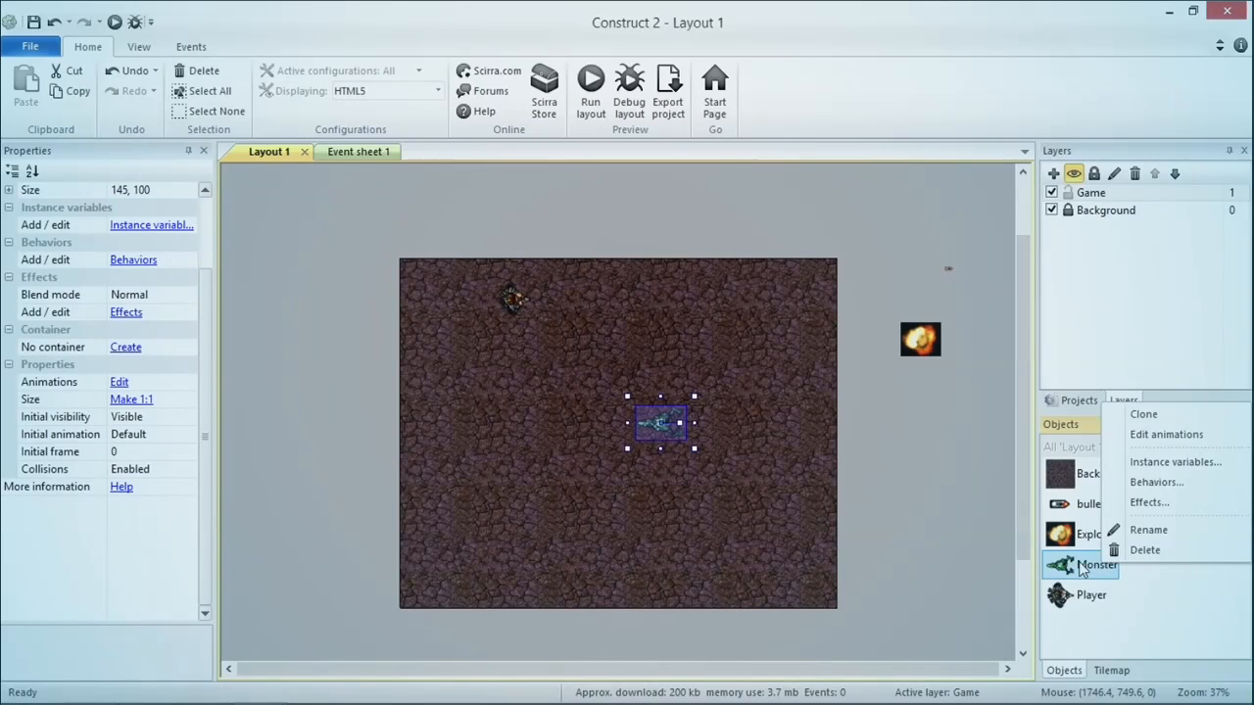
left_click(1151, 482)
left_click(493, 264)
type("bul")
key("Return")
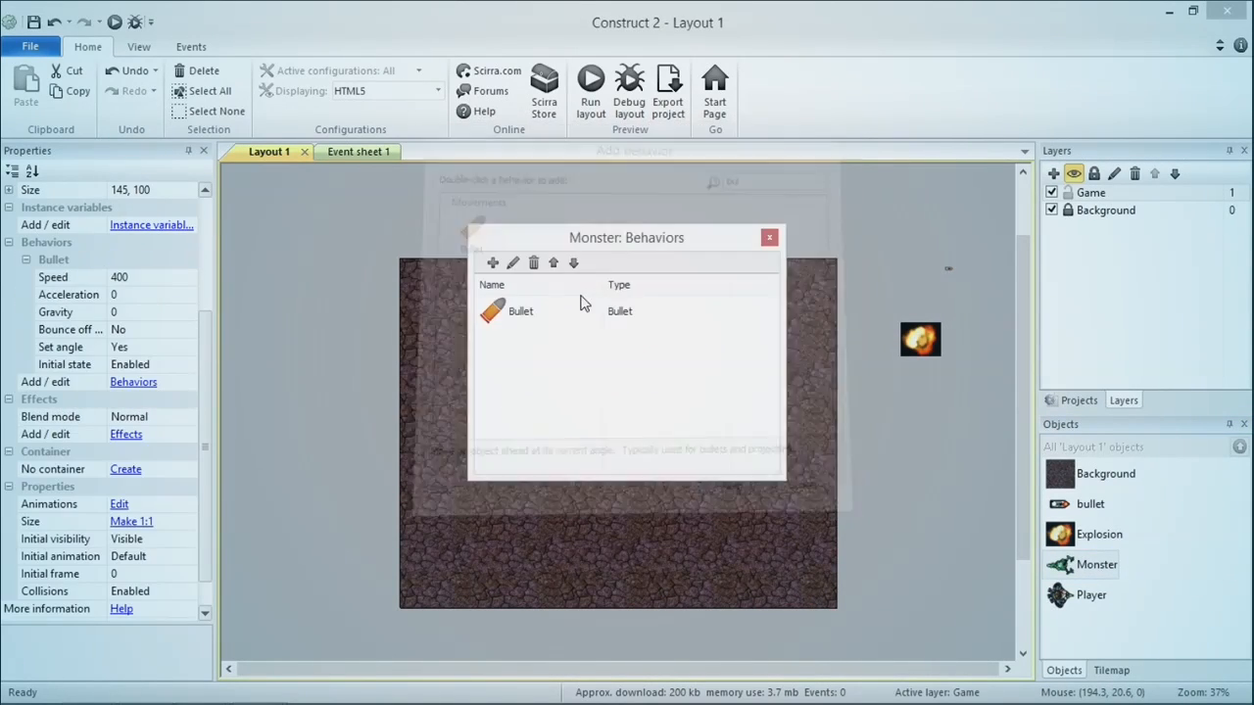
key("Escape")
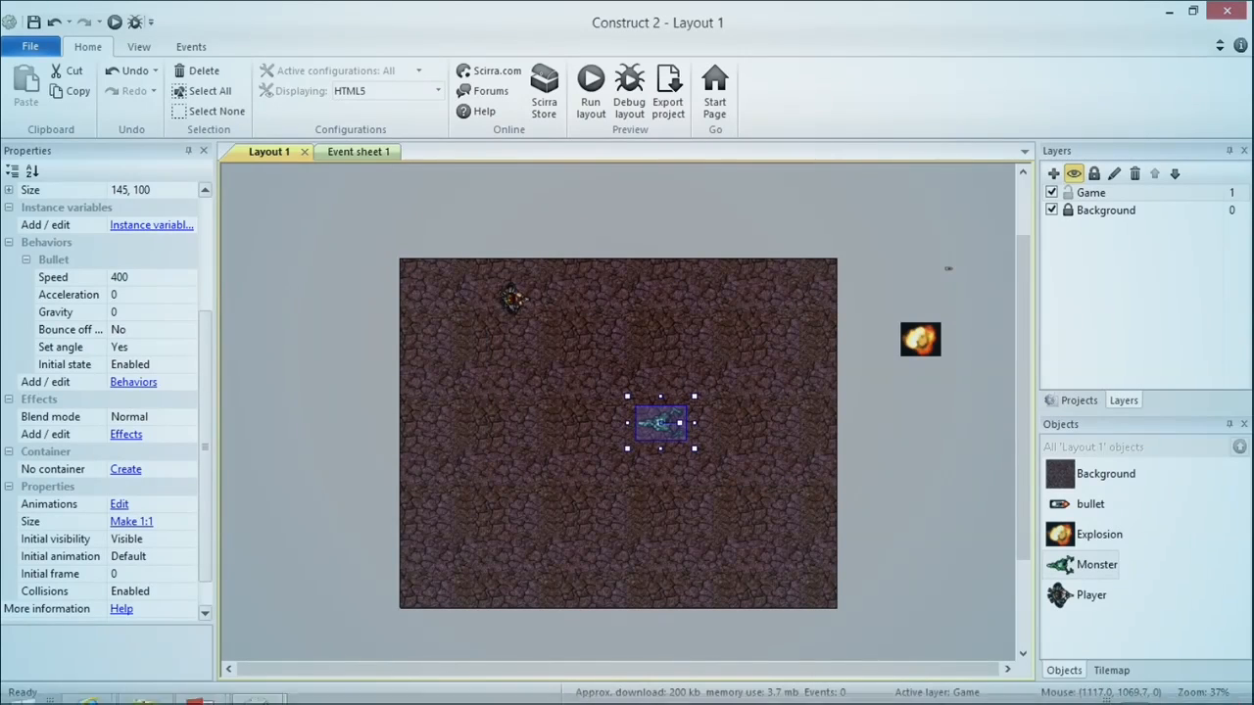
Step: Add the Fade behavior to the Explosion sprite
right_click(1089, 534)
left_click(1139, 605)
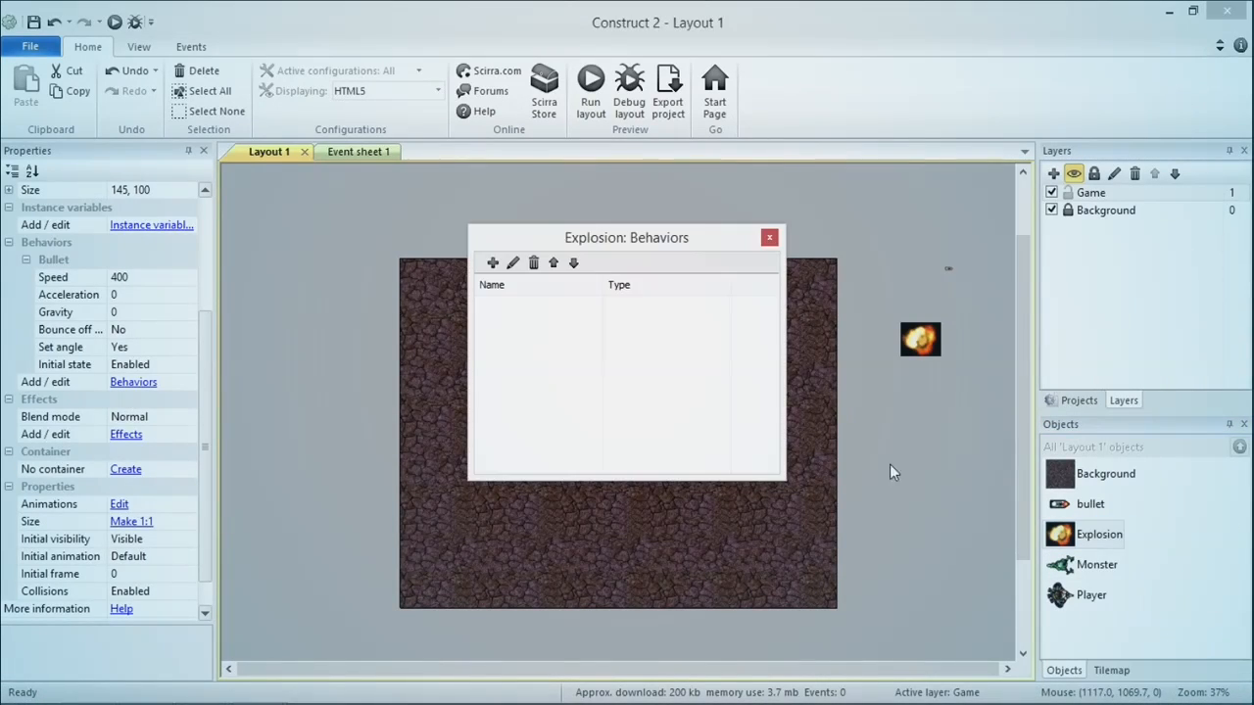
left_click(492, 264)
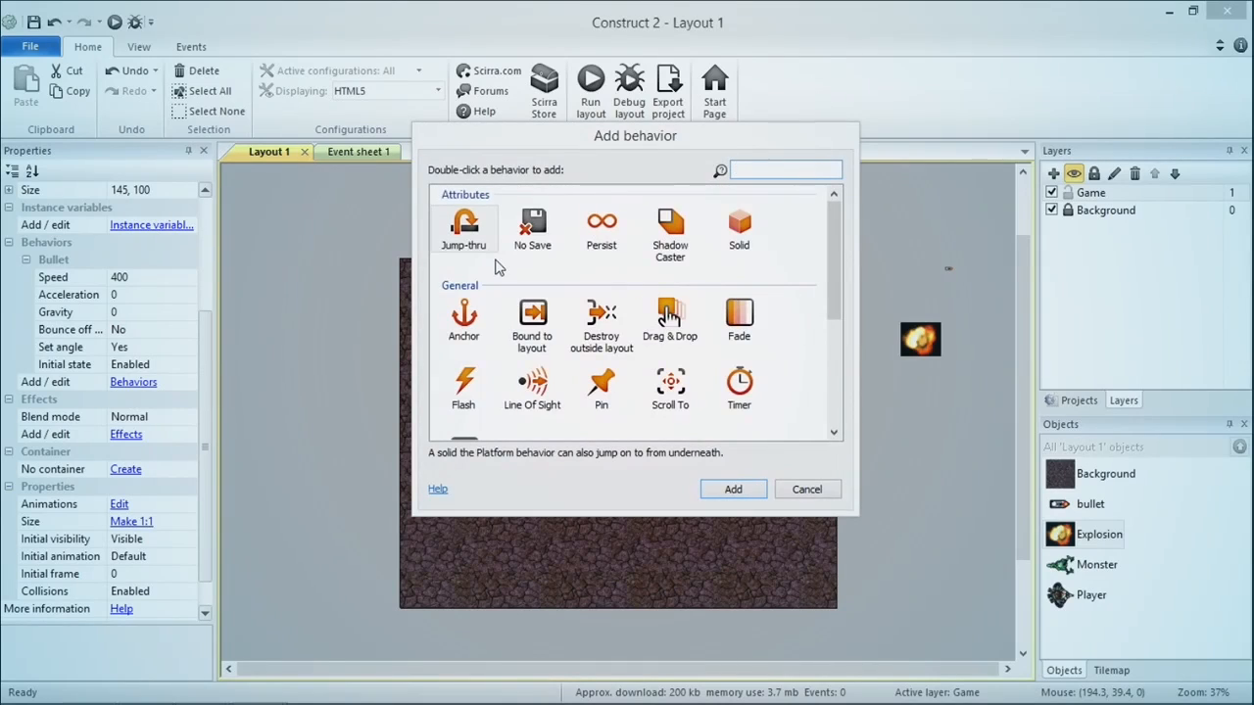
type("fade")
key("Return")
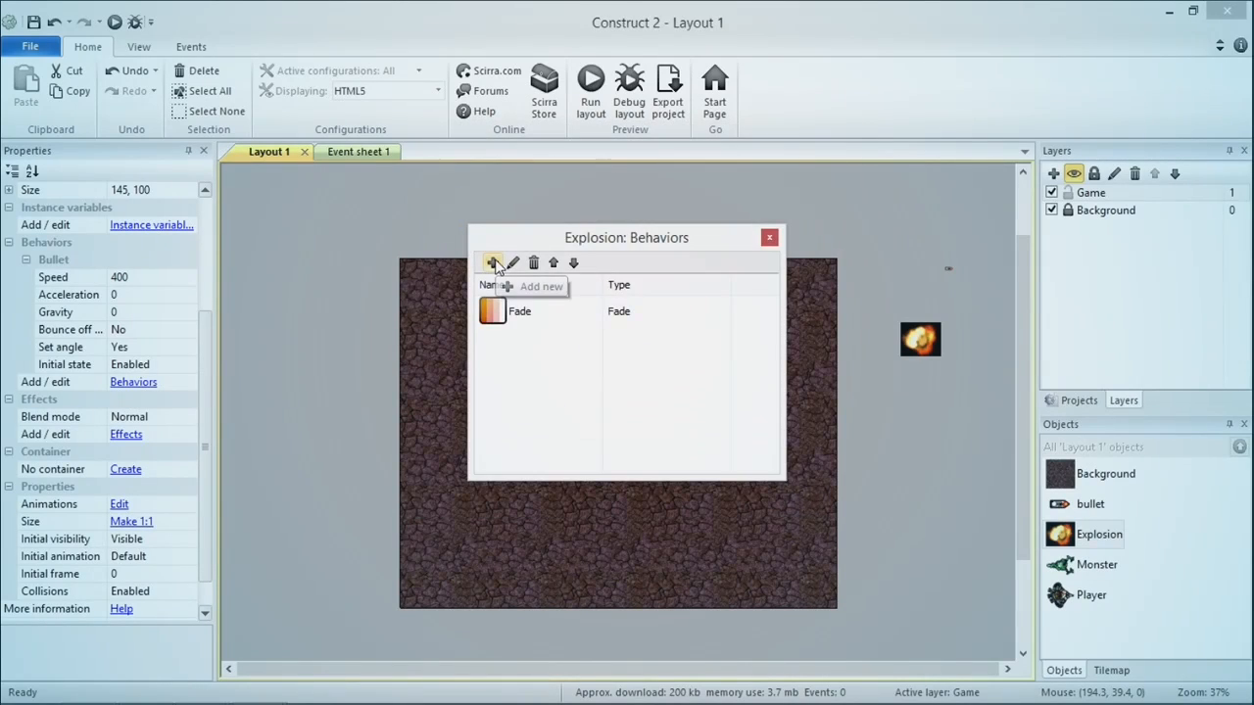
key("Escape")
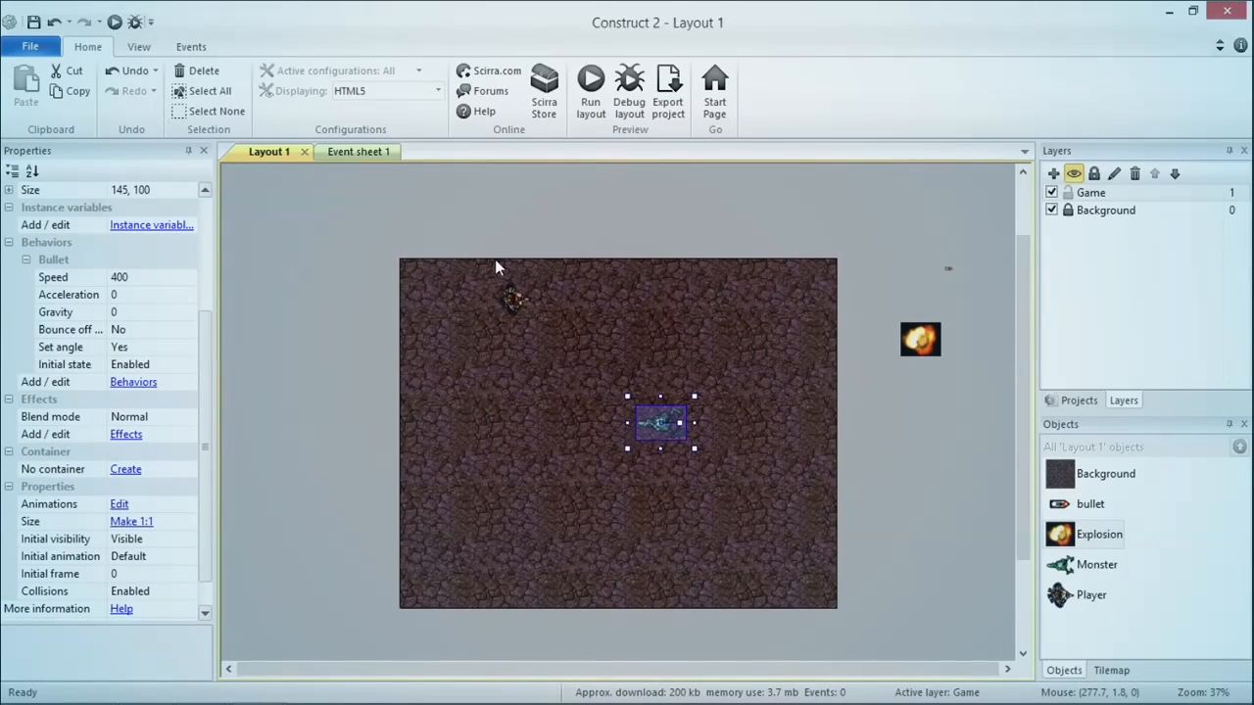
Step: Add the Bullet movement behavior to the bullet sprite
right_click(1097, 504)
left_click(1153, 582)
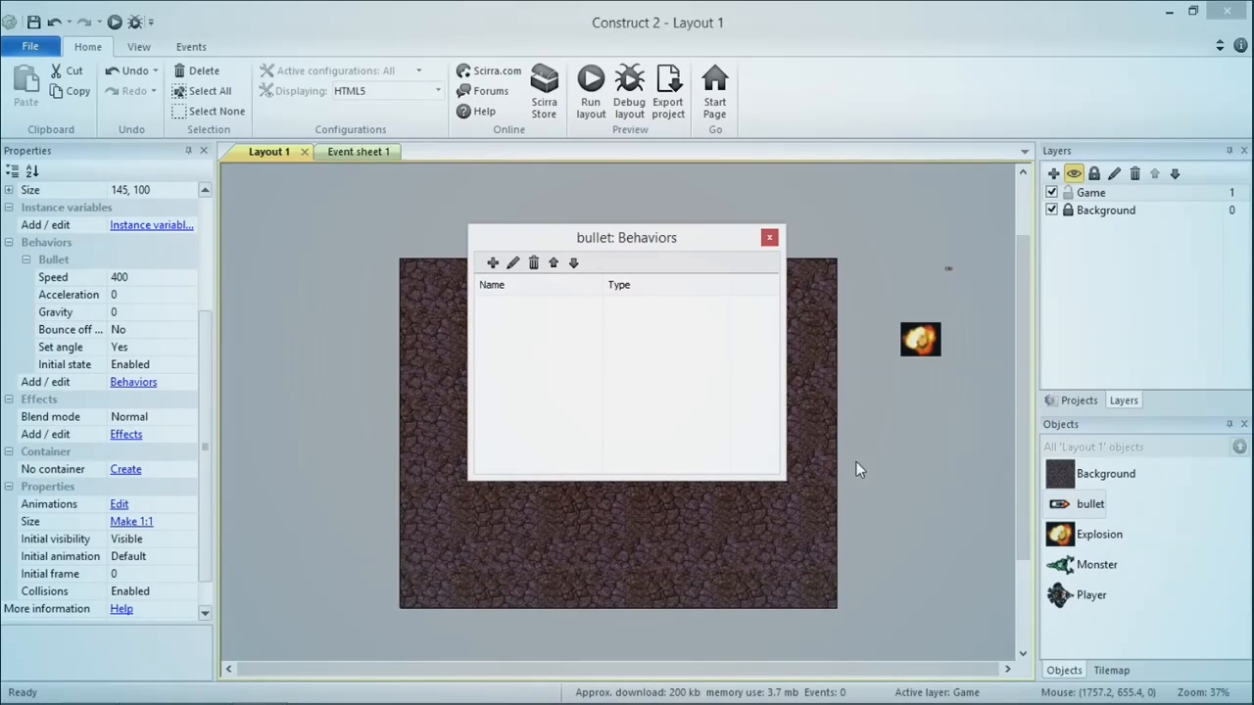
left_click(492, 263)
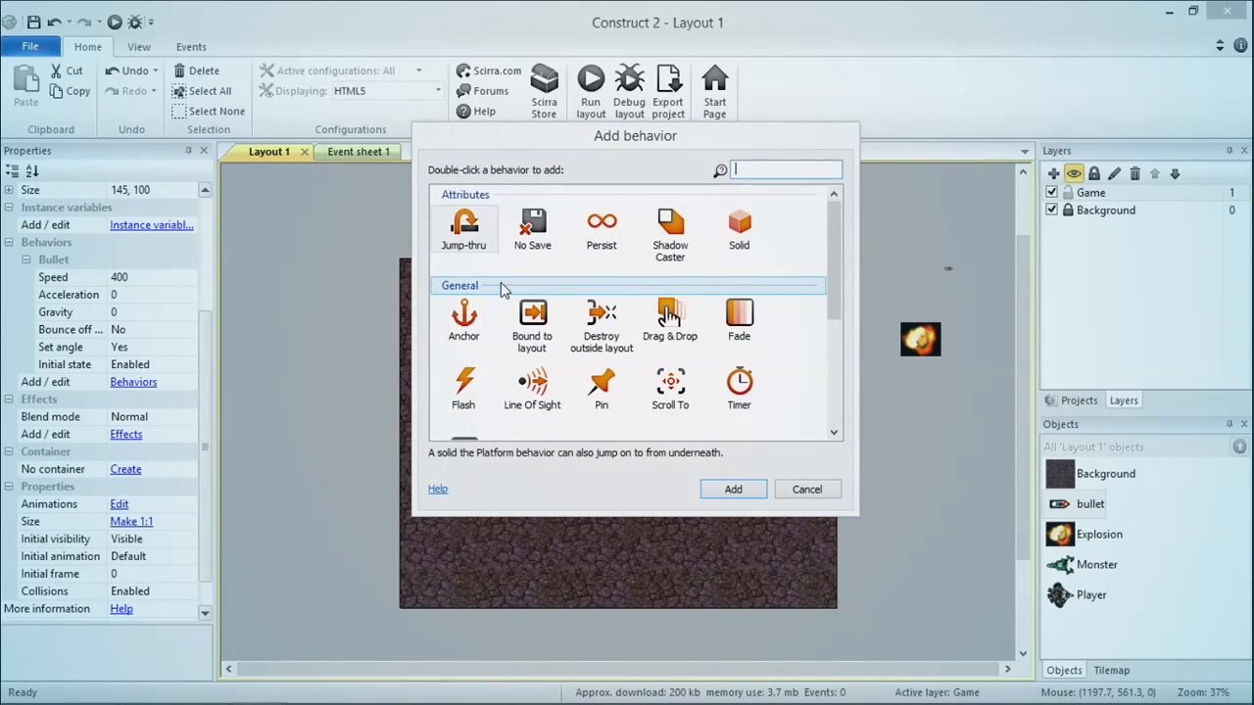
type("bulle")
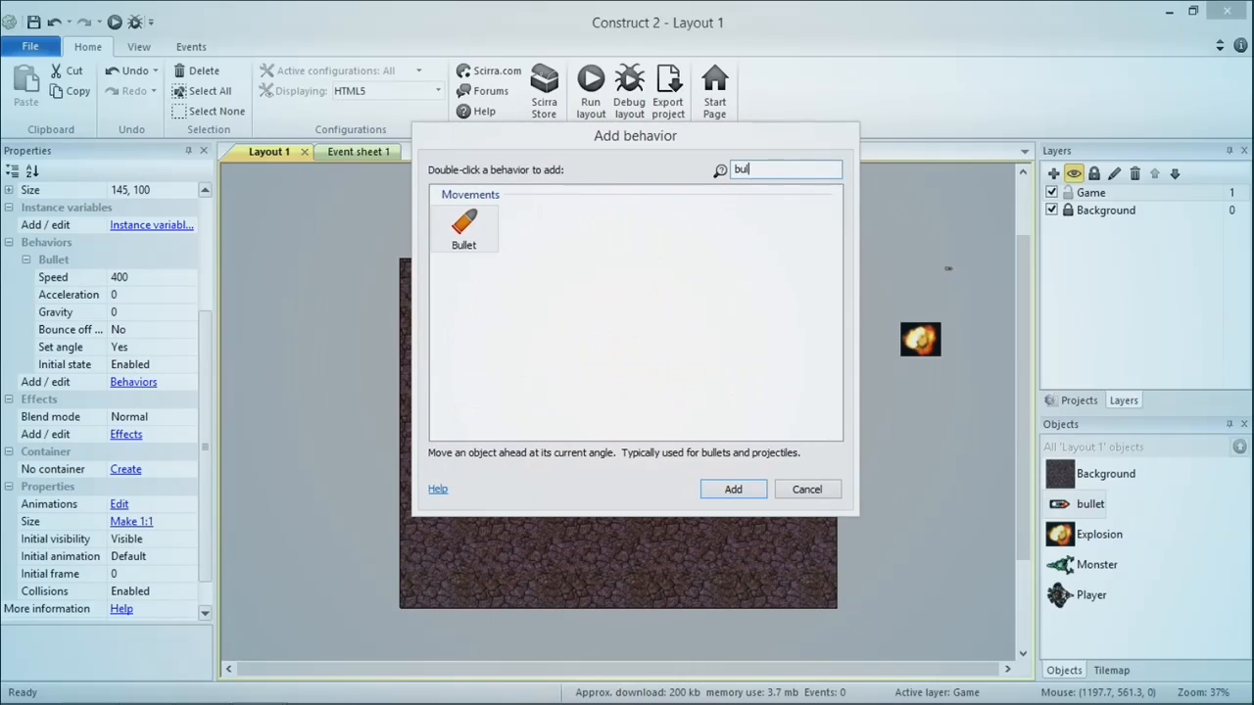
key("Return")
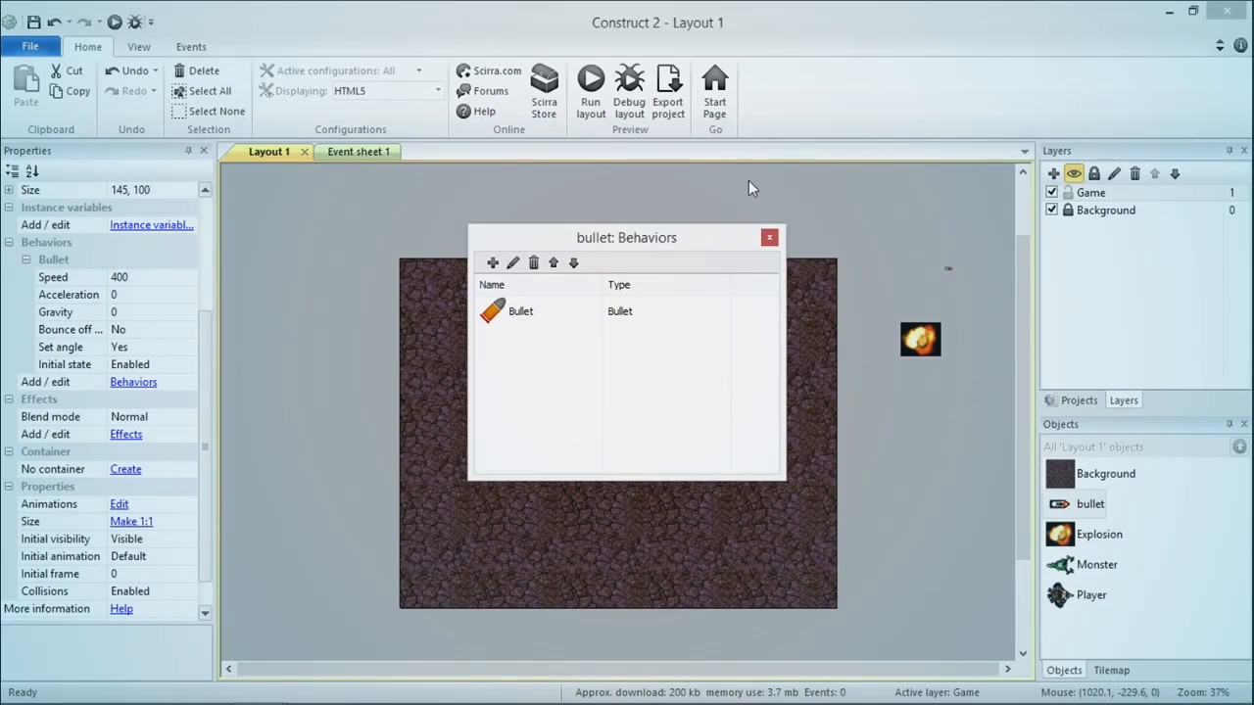
key("Escape")
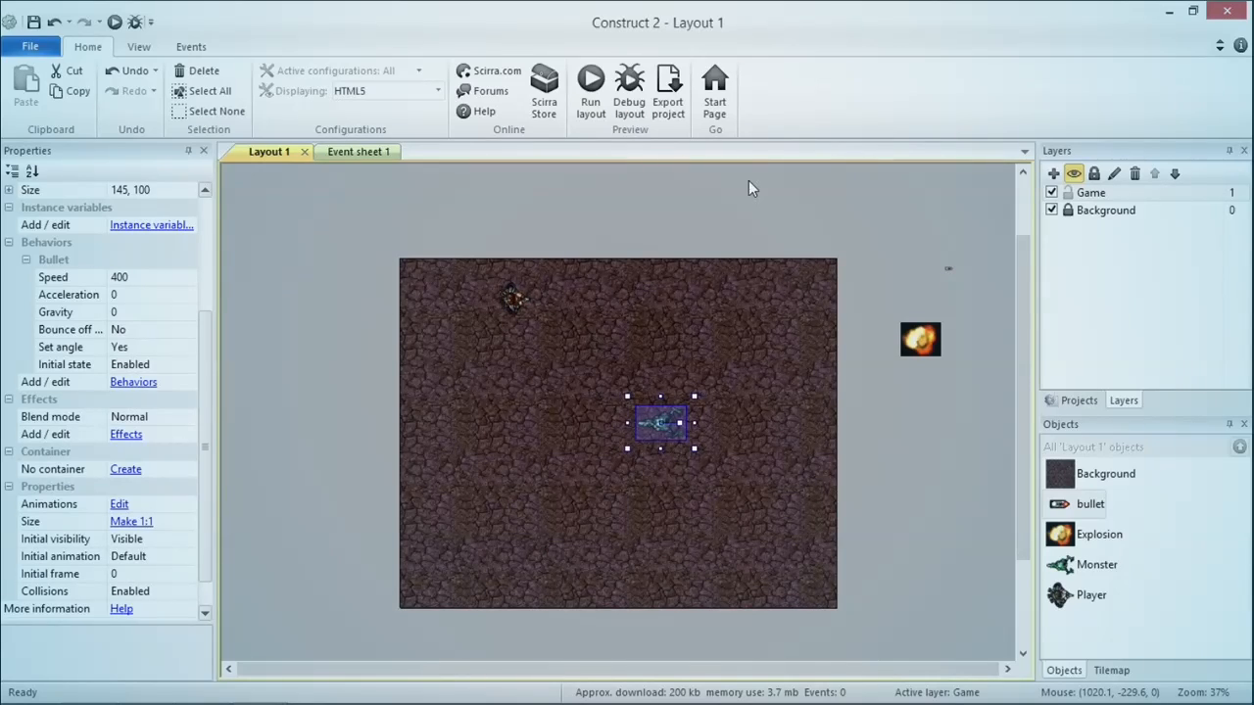
Step: Add the Destroy outside layout behavior to the bullet sprite
right_click(1102, 505)
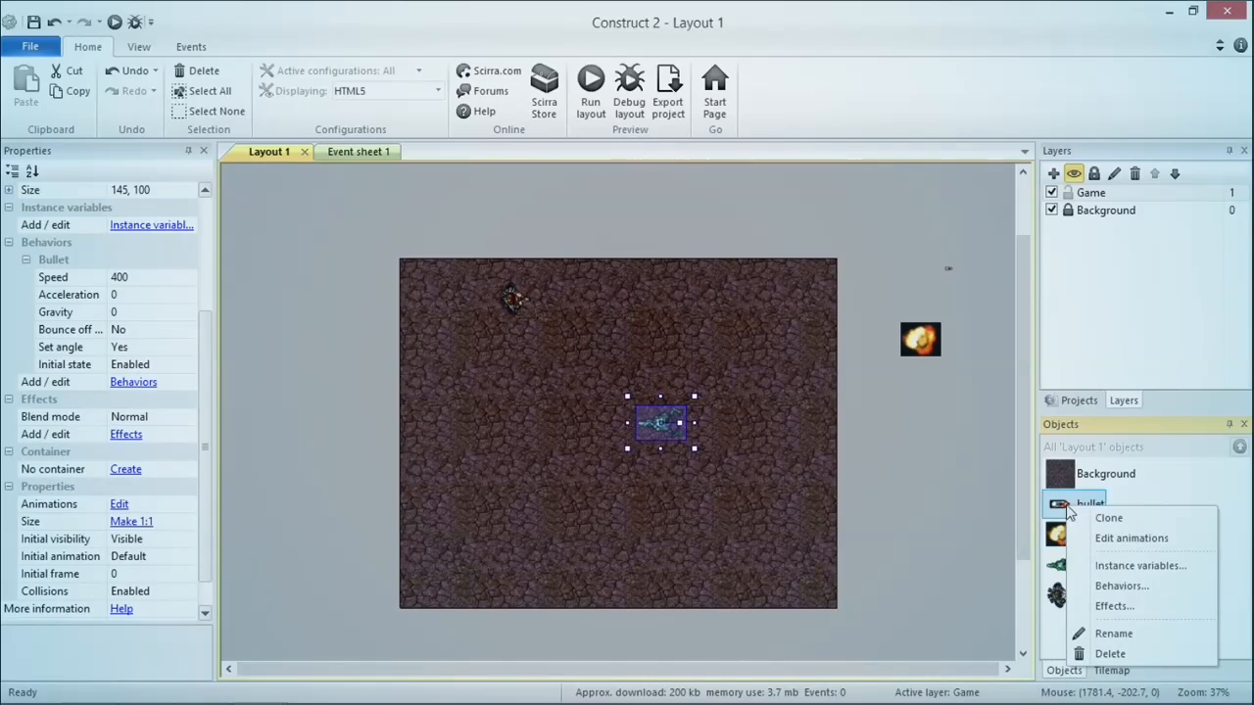
left_click(1120, 586)
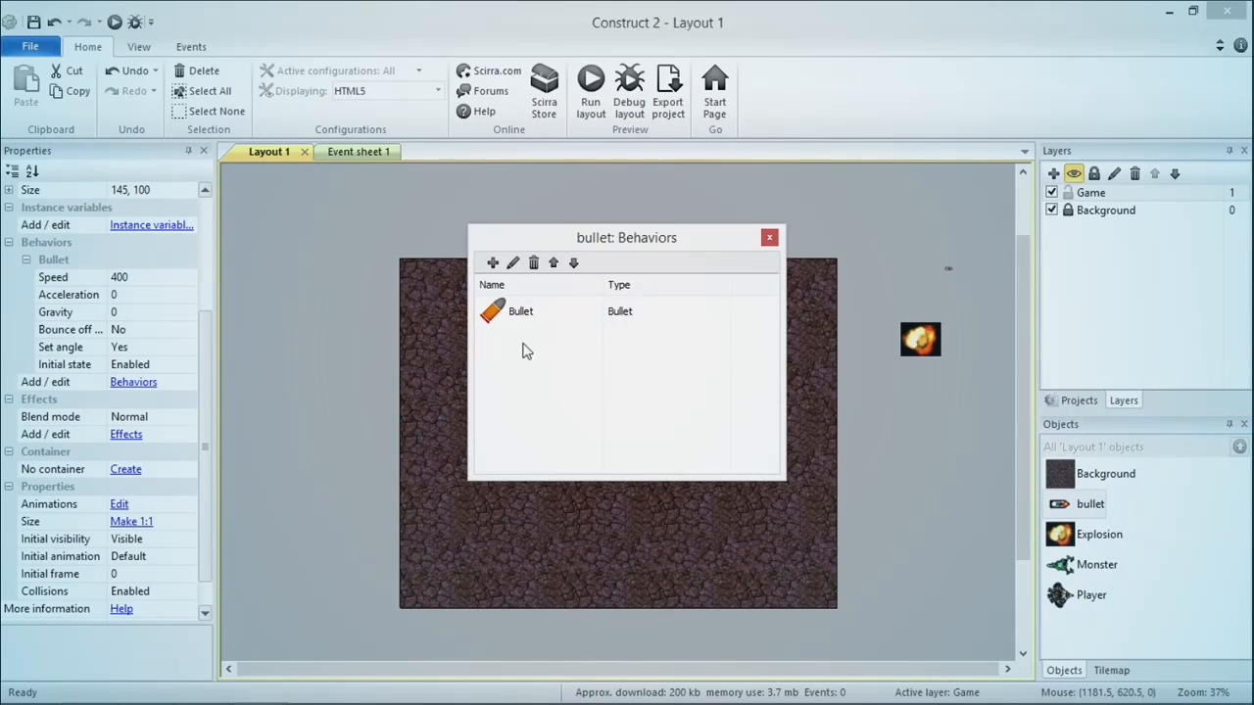
left_click(493, 262)
type("destroy out")
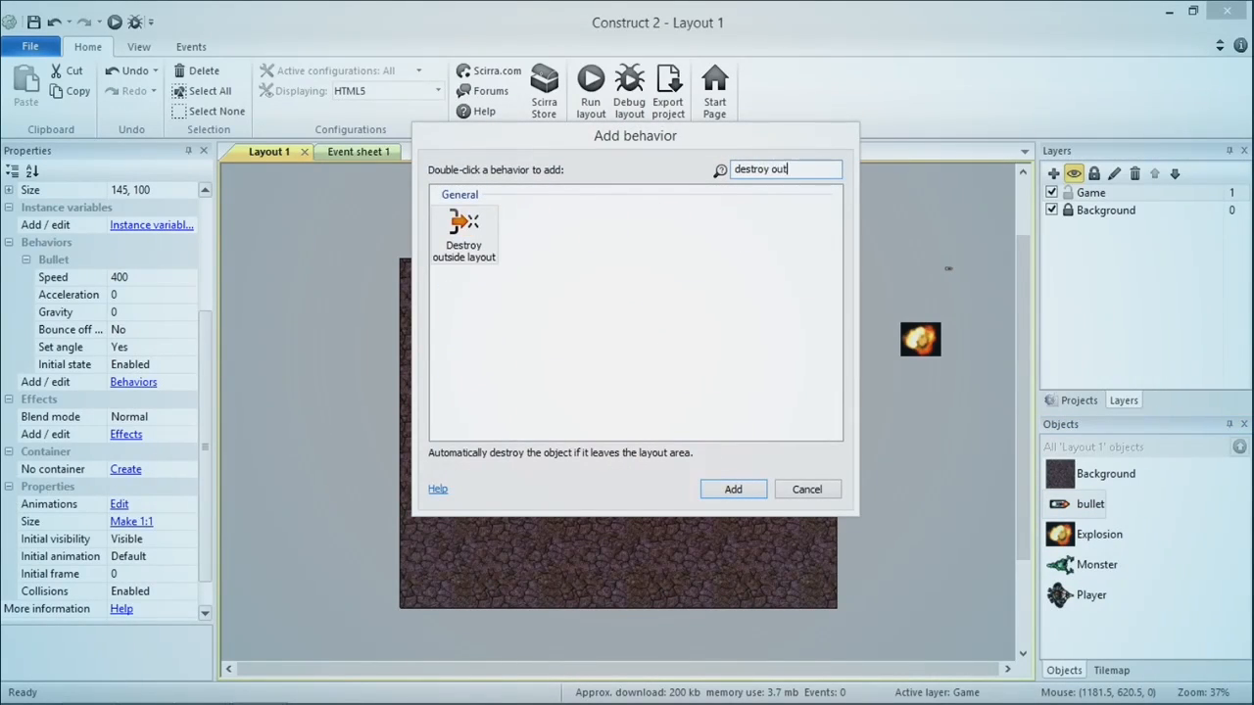
key("Return")
key("Escape")
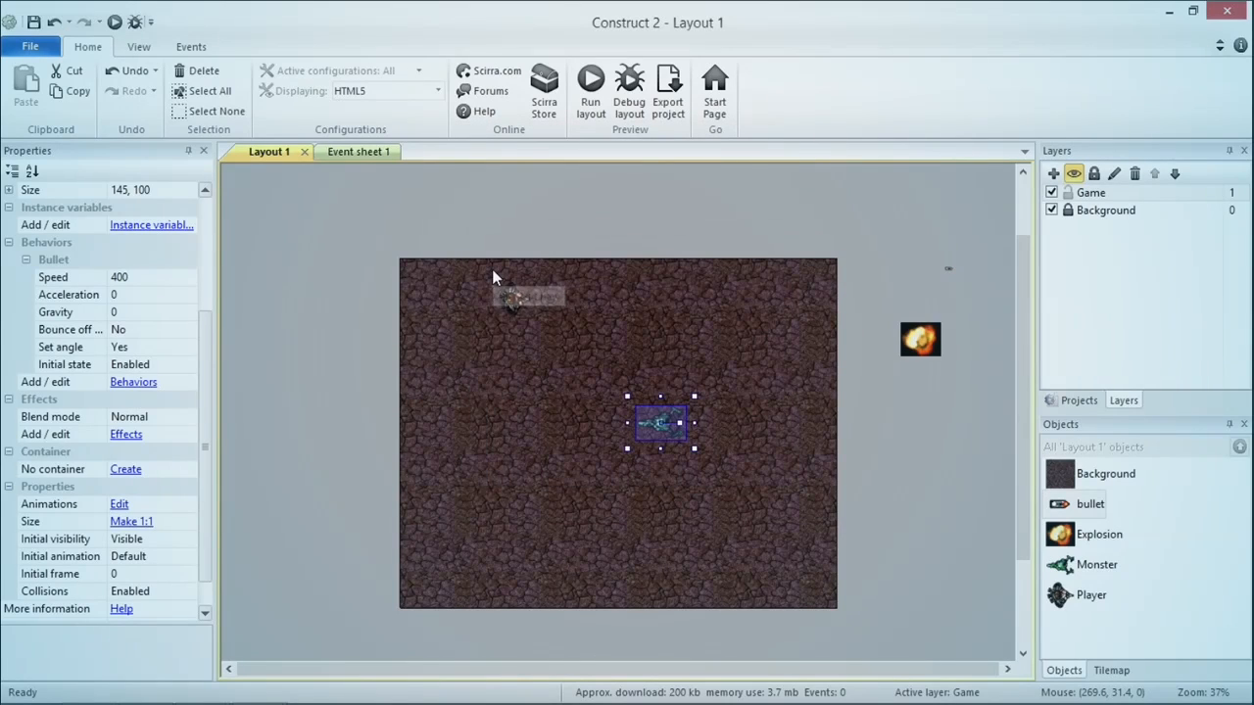
key("alt+Tab")
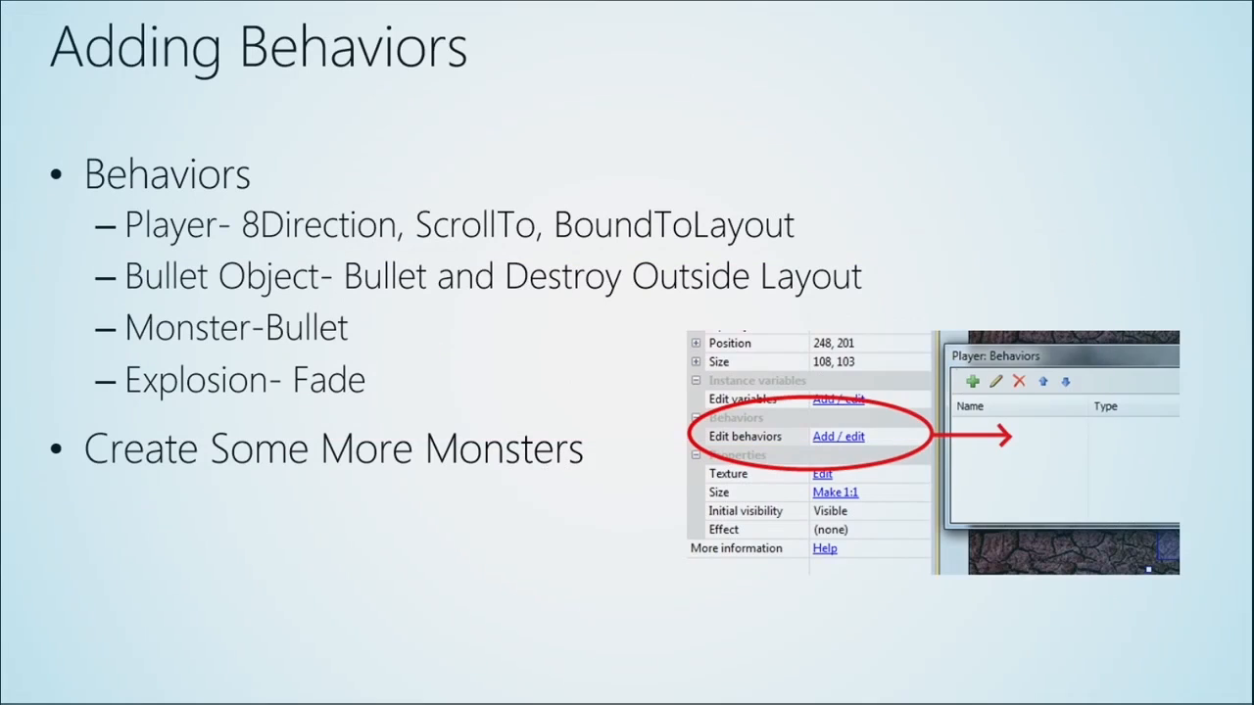
left_click(281, 506)
key("Left")
key("Left")
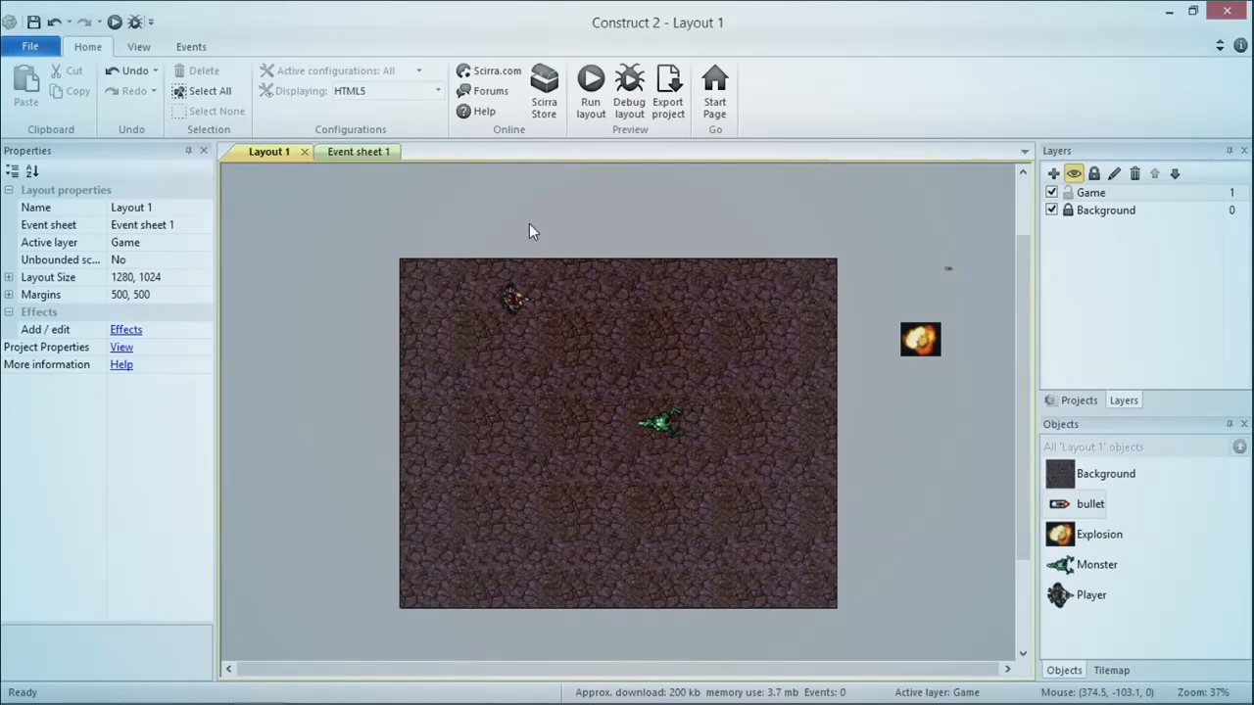
Step: Insert a Keyboard input object and a Mouse input object into the project
double_click(529, 223)
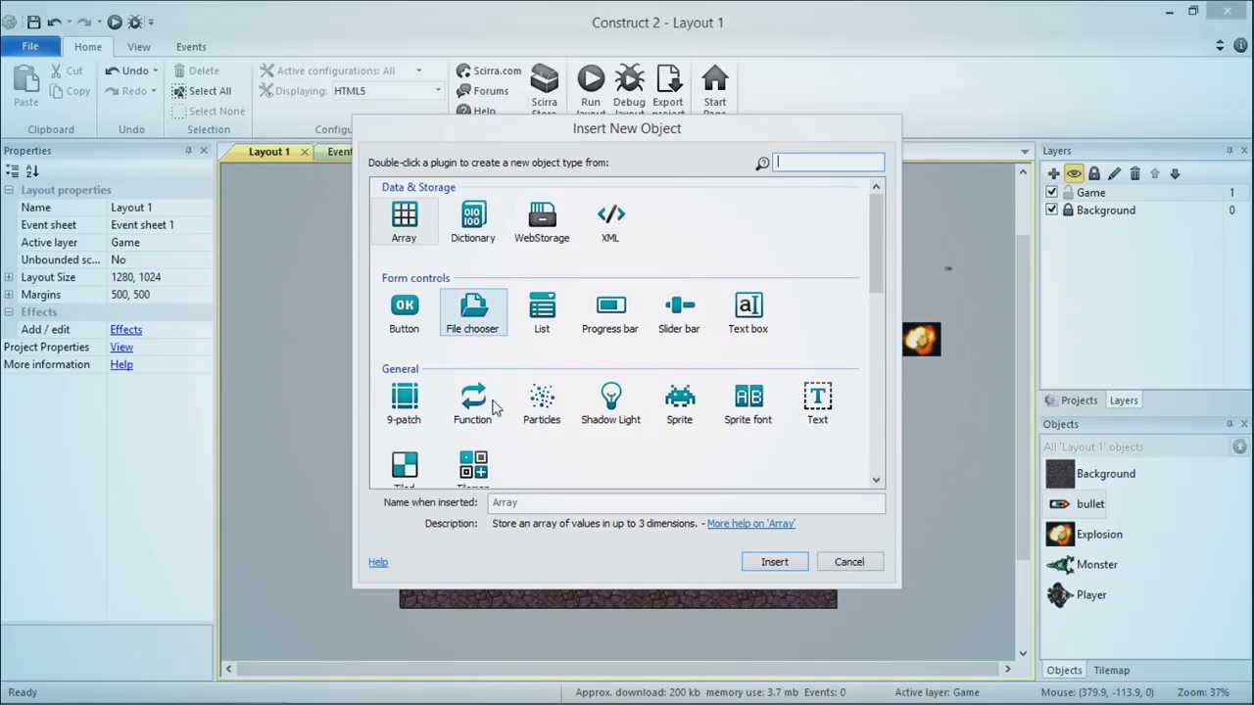
type("keybo")
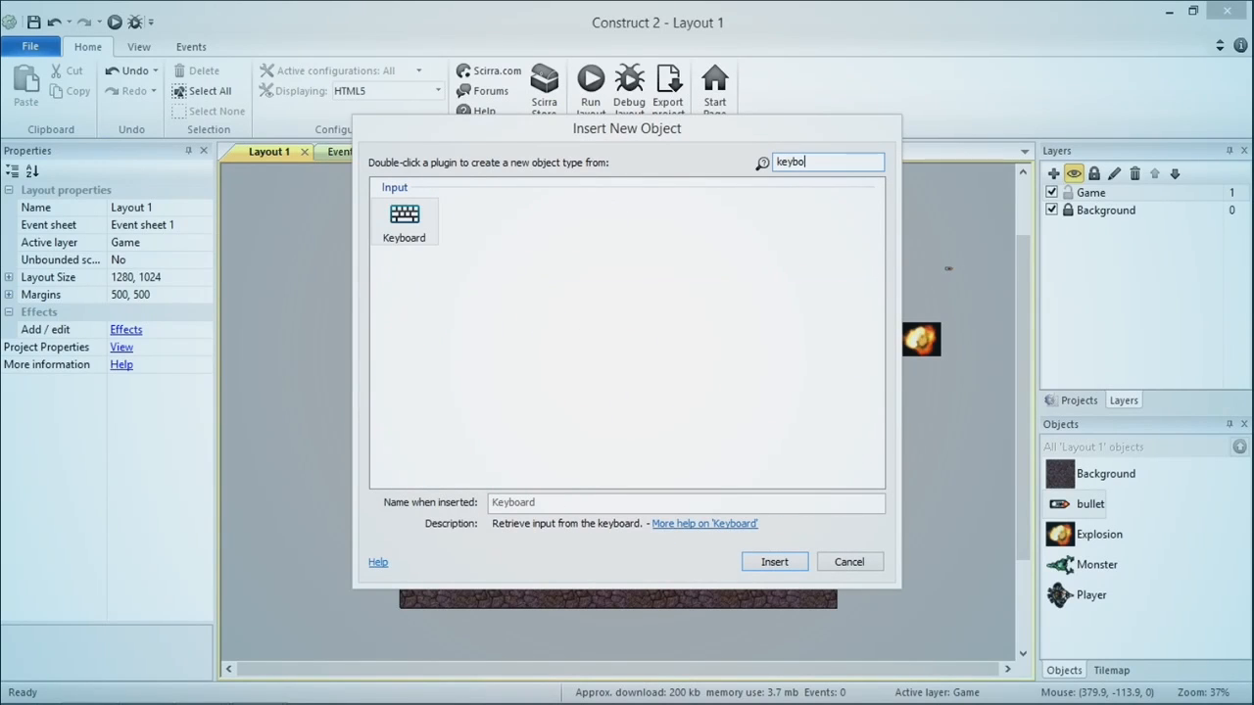
key("Return")
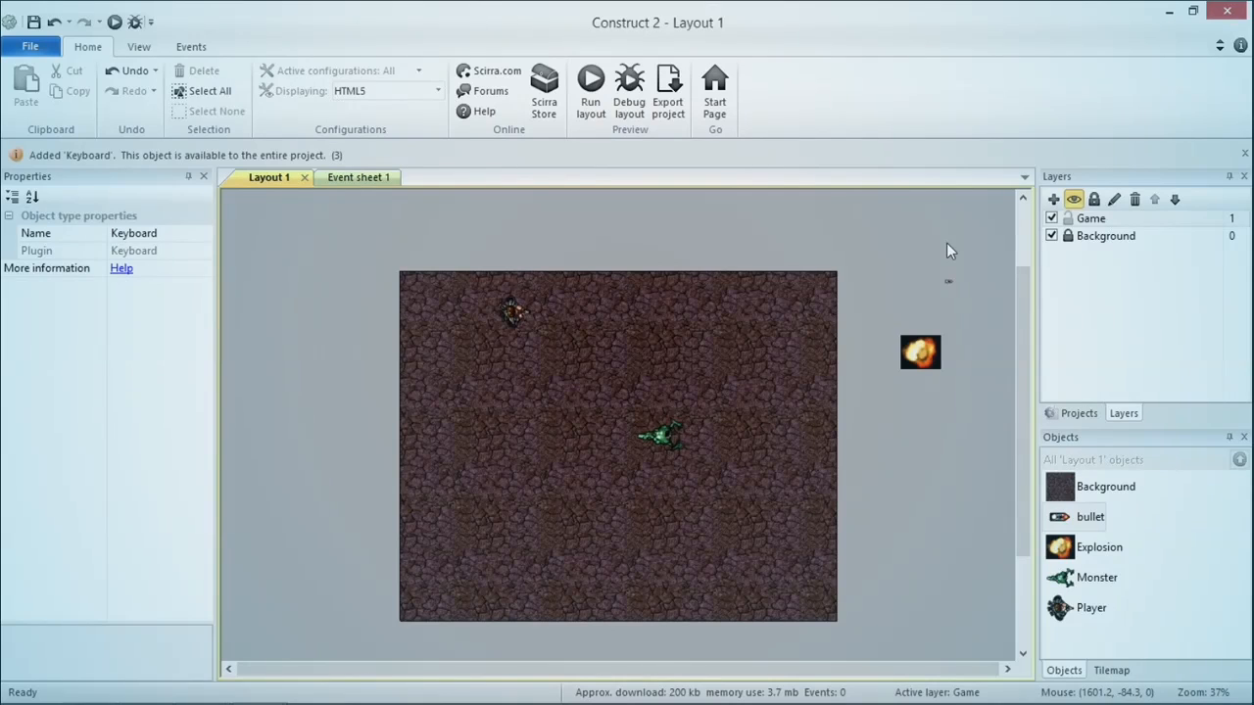
double_click(915, 250)
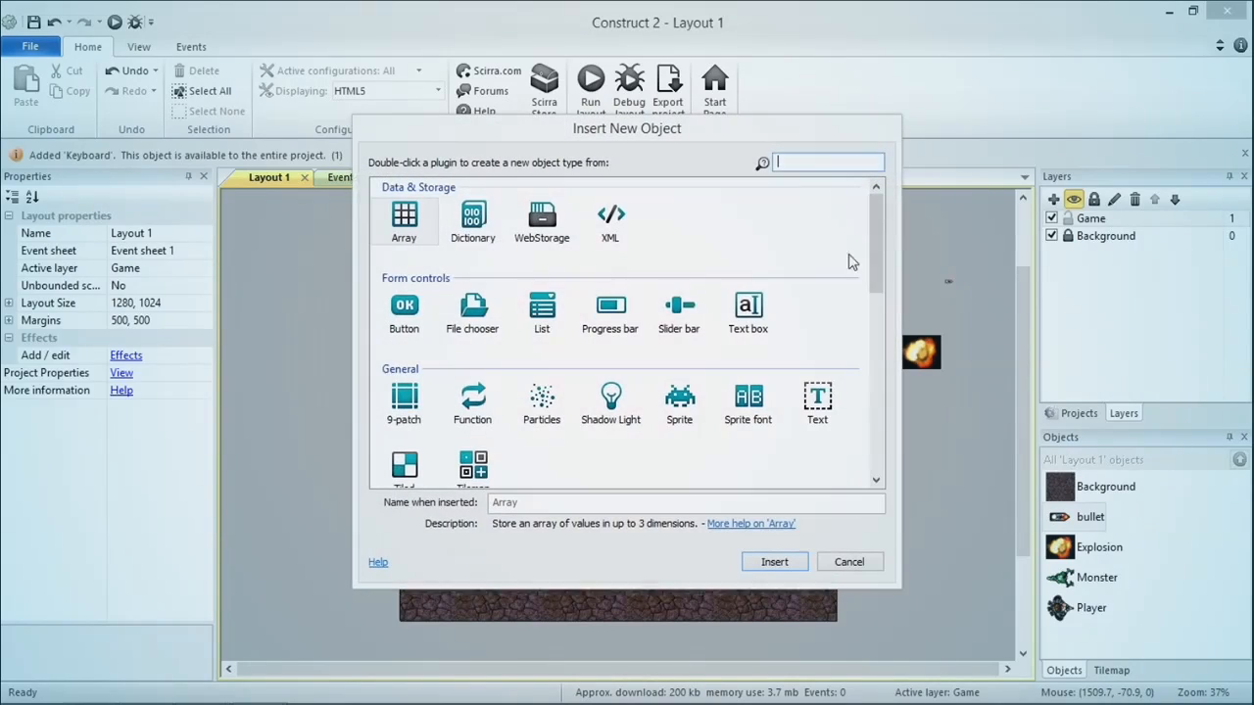
type("mouse")
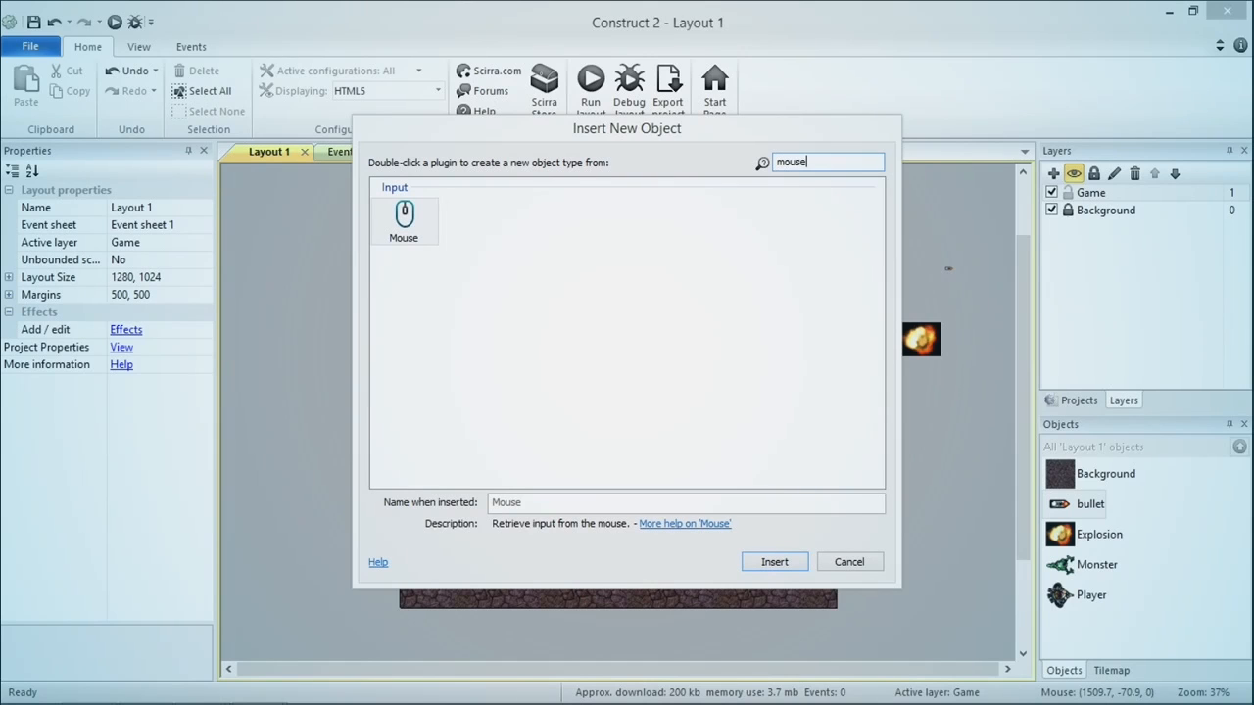
left_click(773, 562)
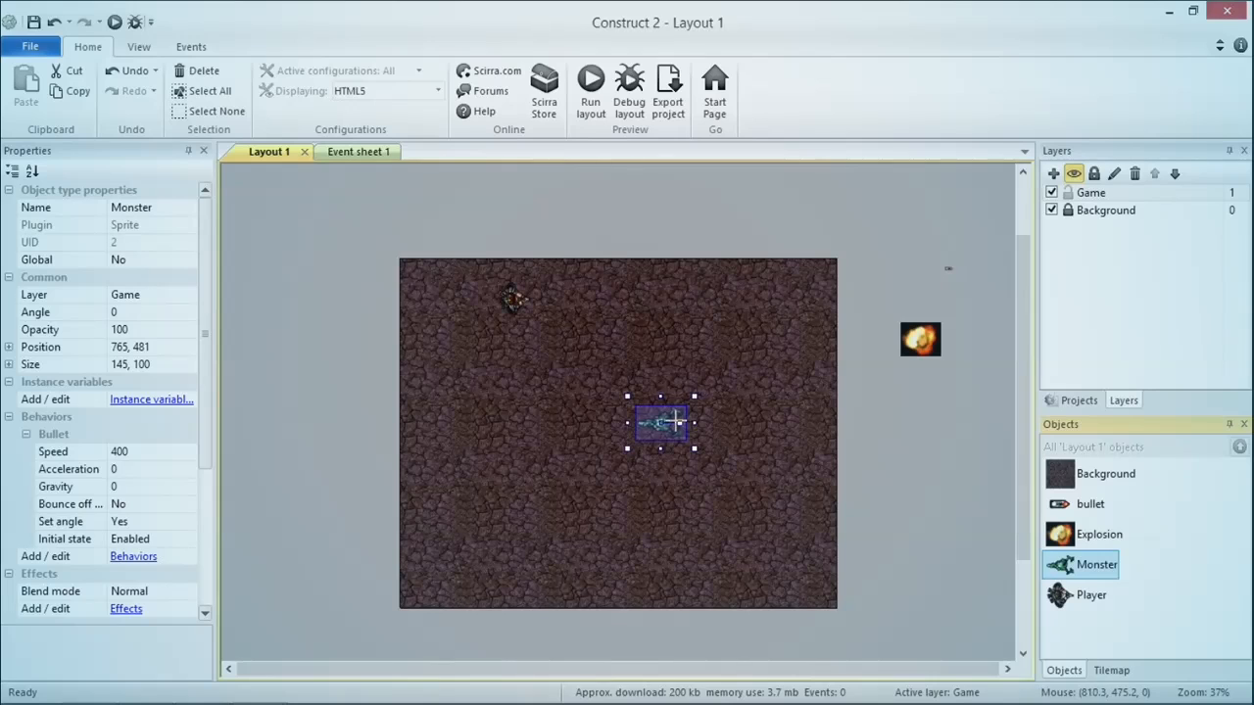
Step: Duplicate the Monster sprite seven times, spreading the copies over the middle, right and lower areas of the layout away from the player
key("ctrl+c")
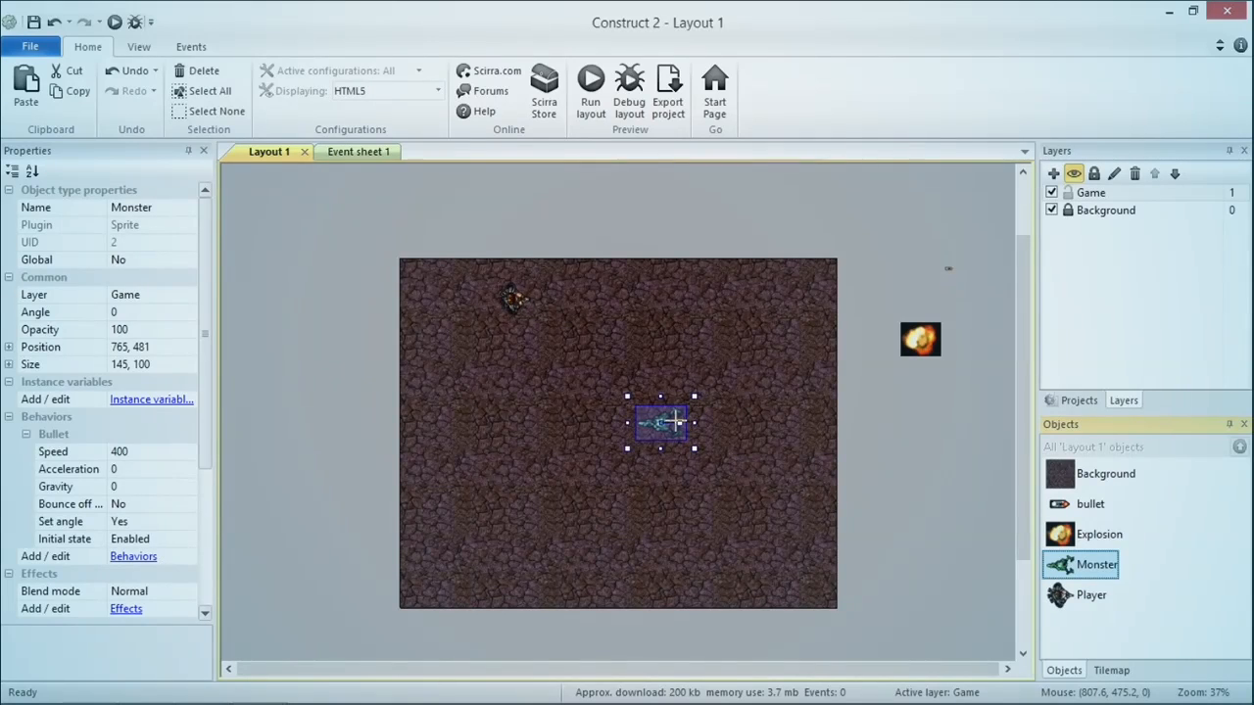
key("ctrl+v")
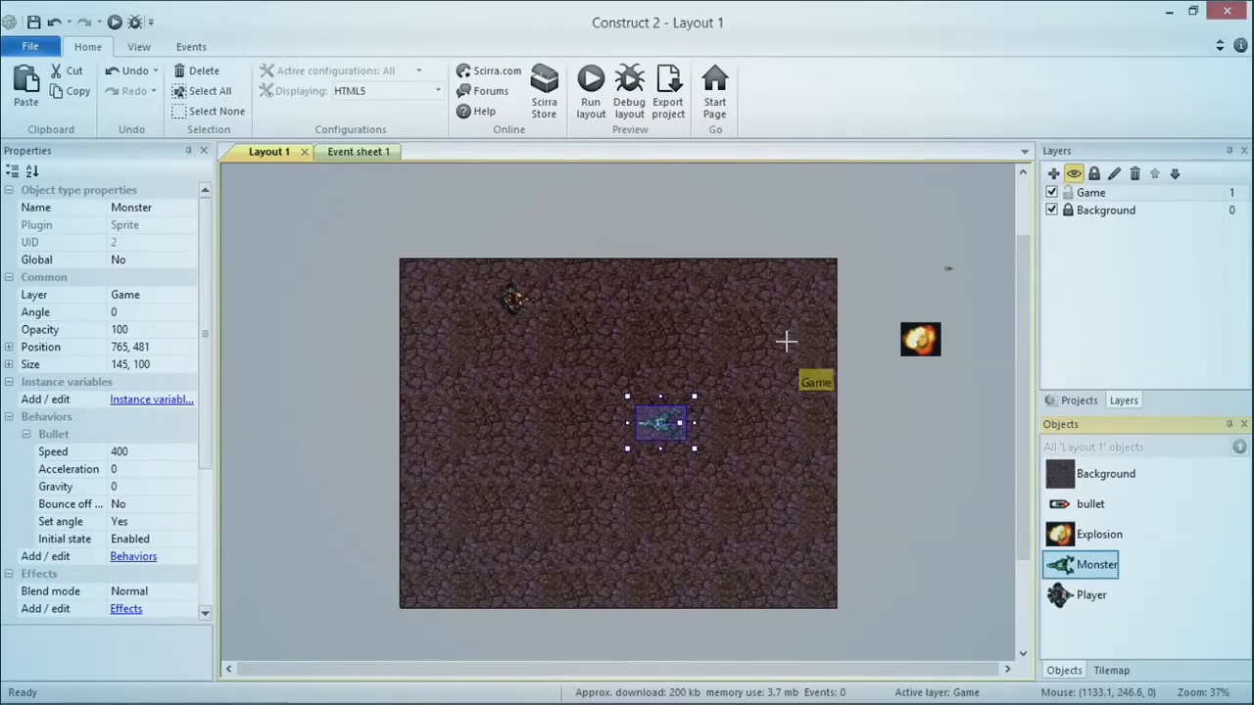
left_click(740, 323)
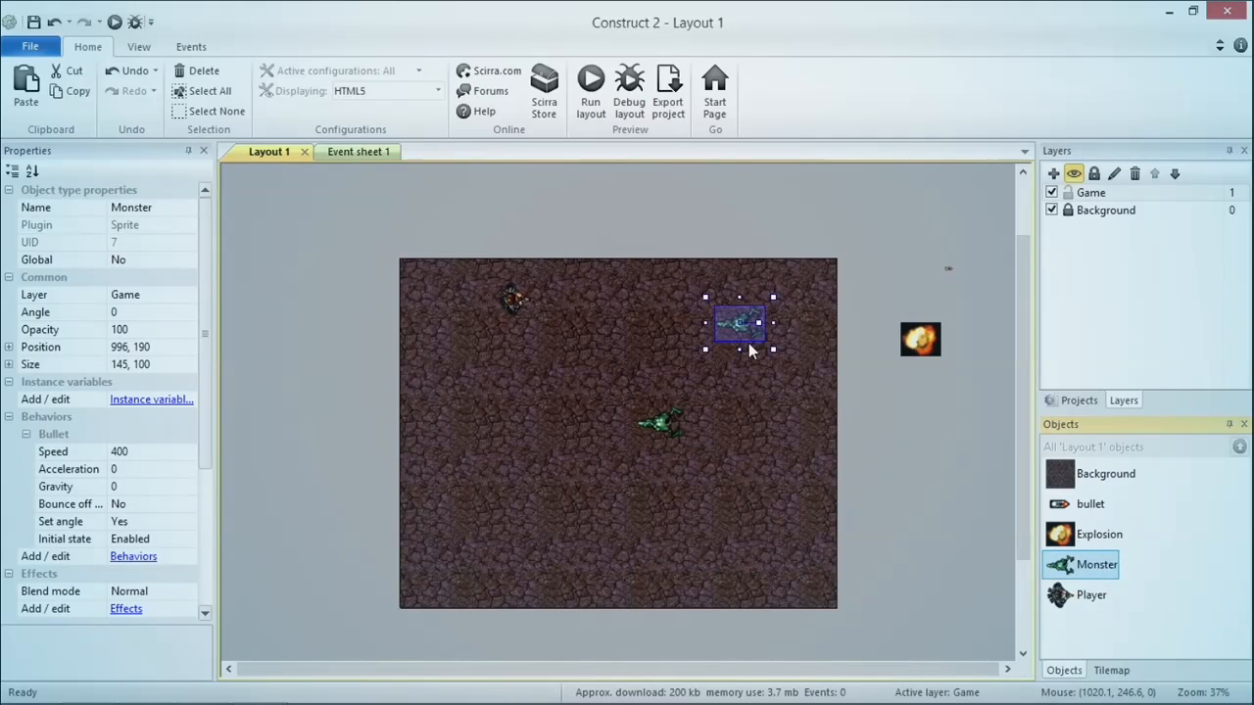
left_click_drag(739, 321, 616, 535, "ctrl")
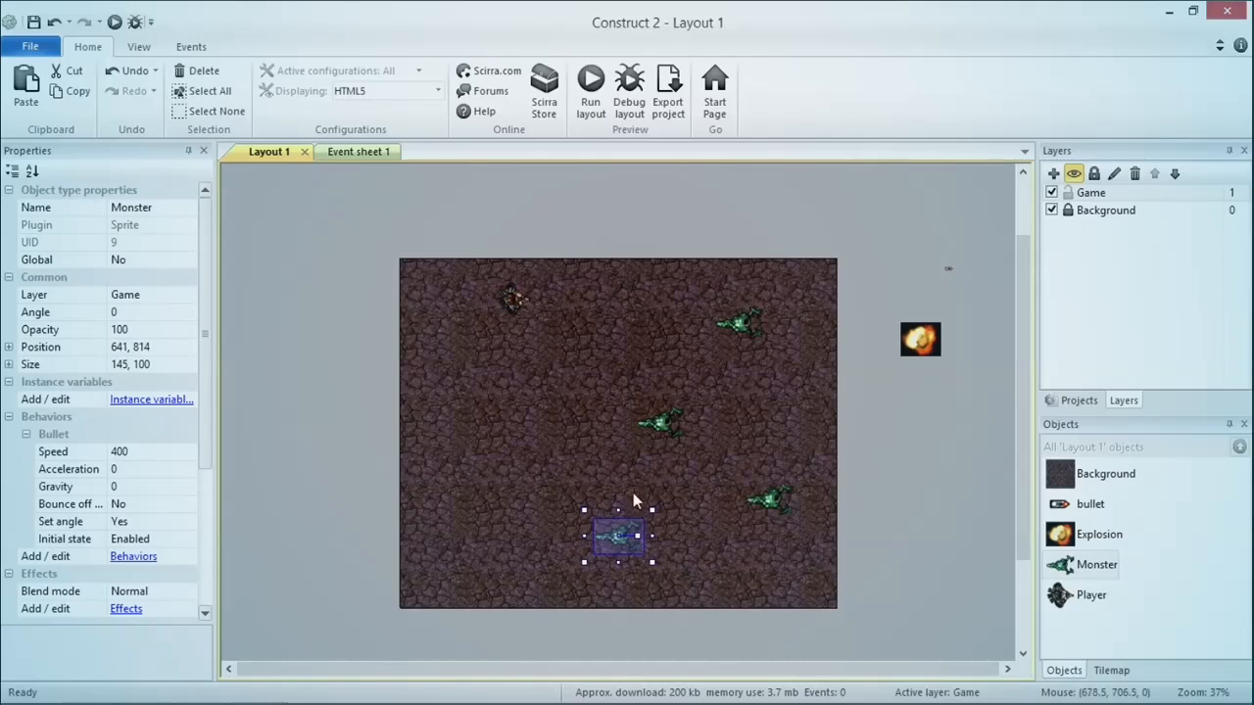
left_click_drag(663, 417, 754, 420, "ctrl")
left_click_drag(662, 417, 625, 359, "ctrl")
left_click_drag(662, 424, 561, 477, "ctrl")
left_click_drag(677, 425, 728, 568, "ctrl")
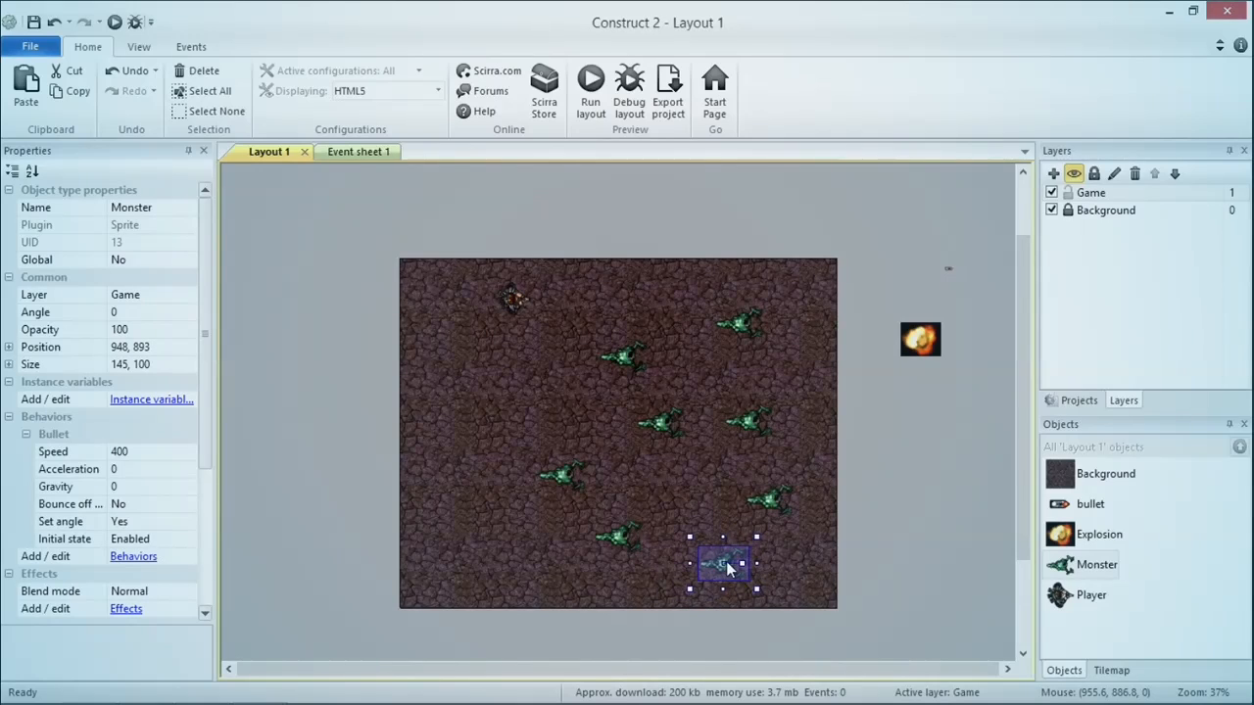
key("alt+Tab")
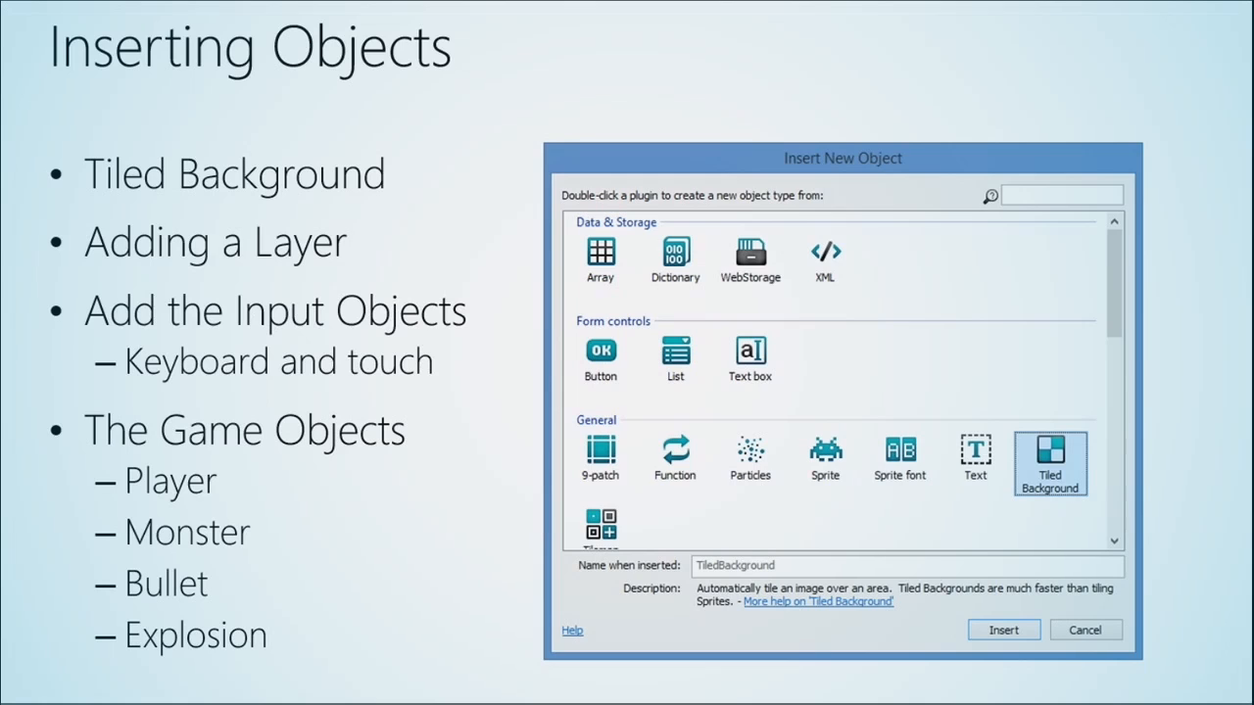
key("Right")
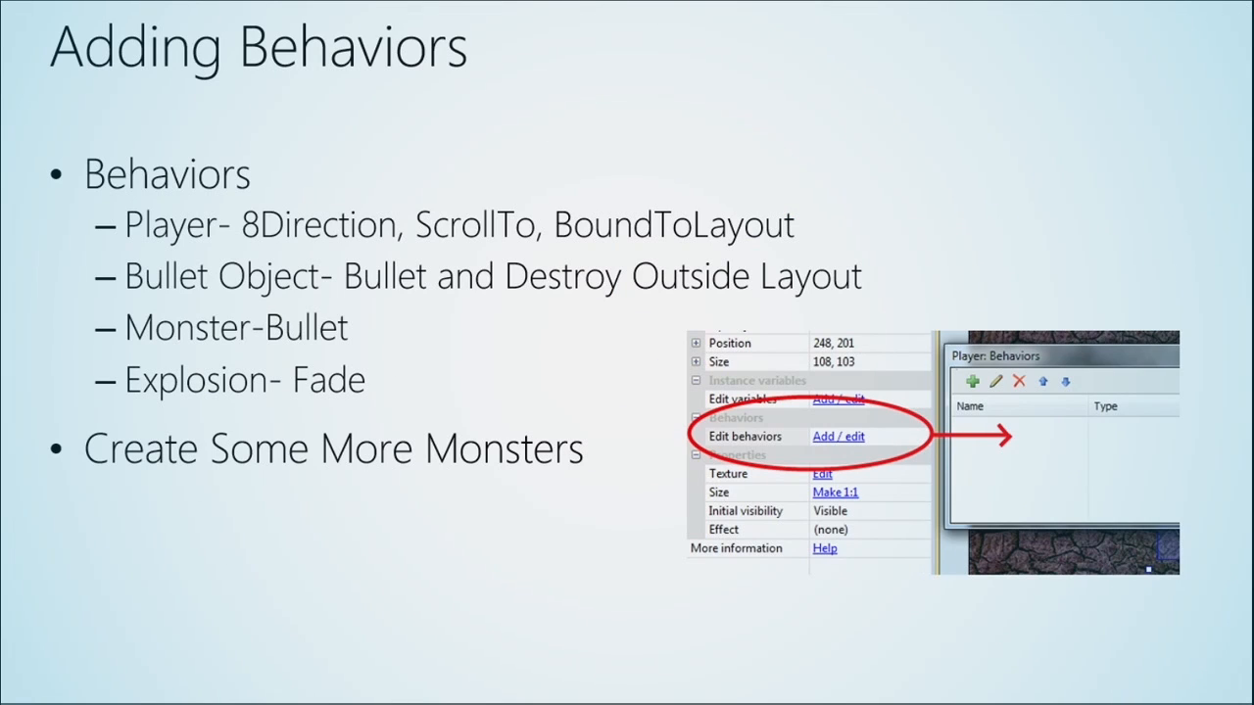
key("Right")
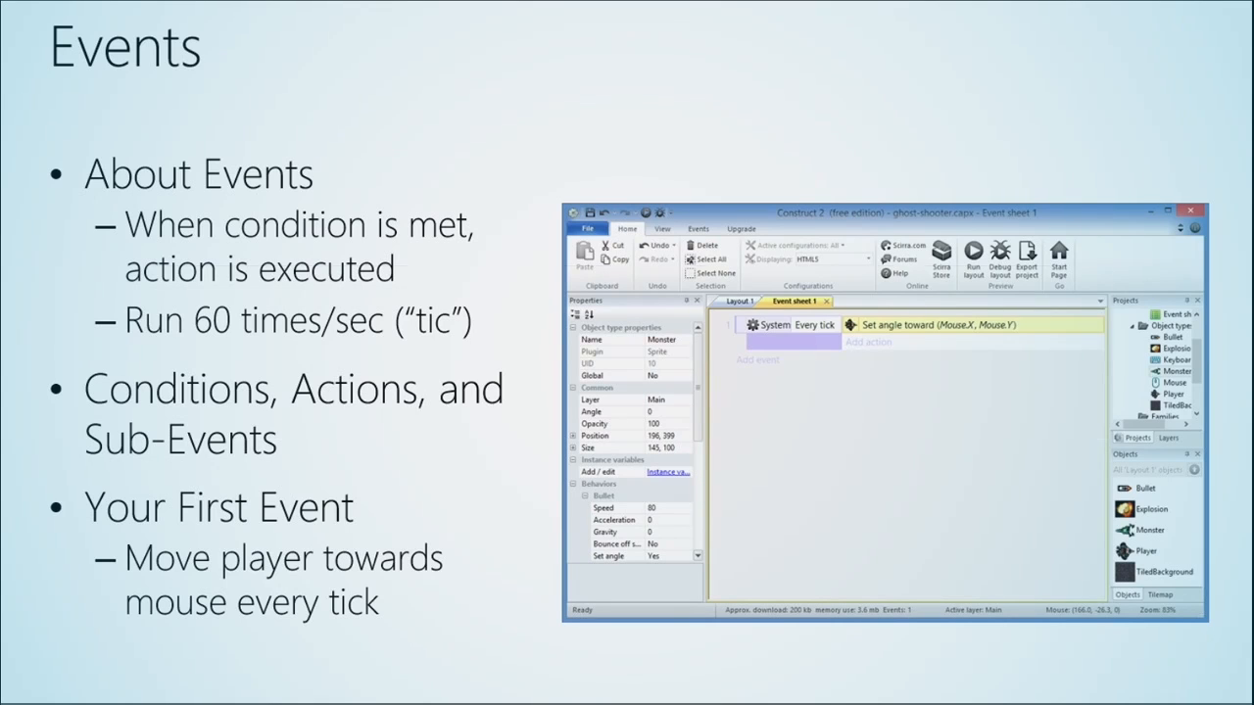
Step: Switch to Construct 2 and add an event with the System condition Every tick to Event sheet 1
key("alt+Tab")
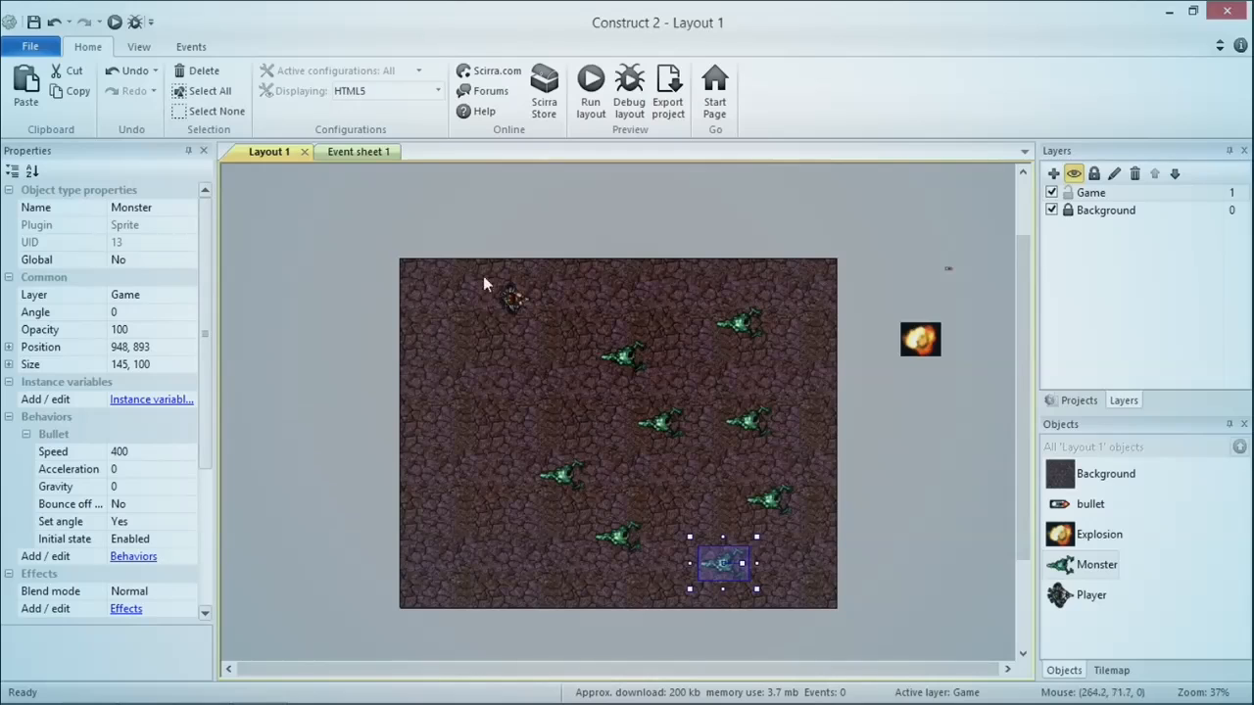
left_click(382, 152)
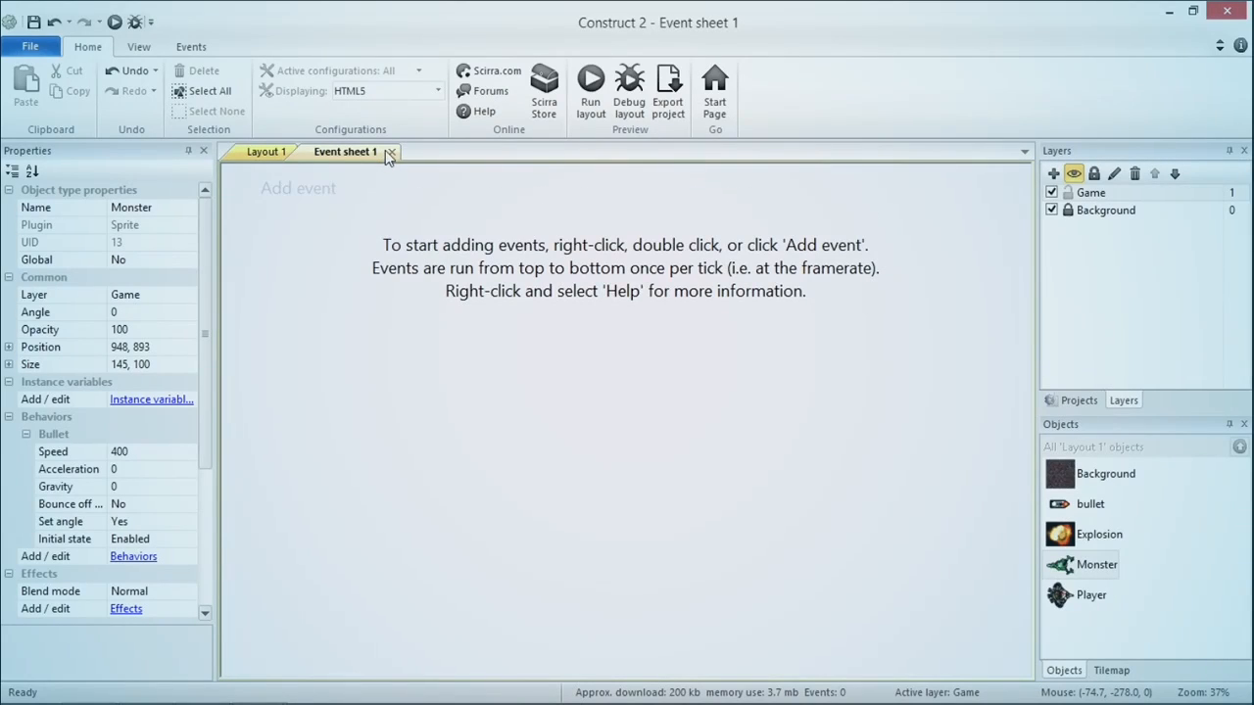
left_click(299, 189)
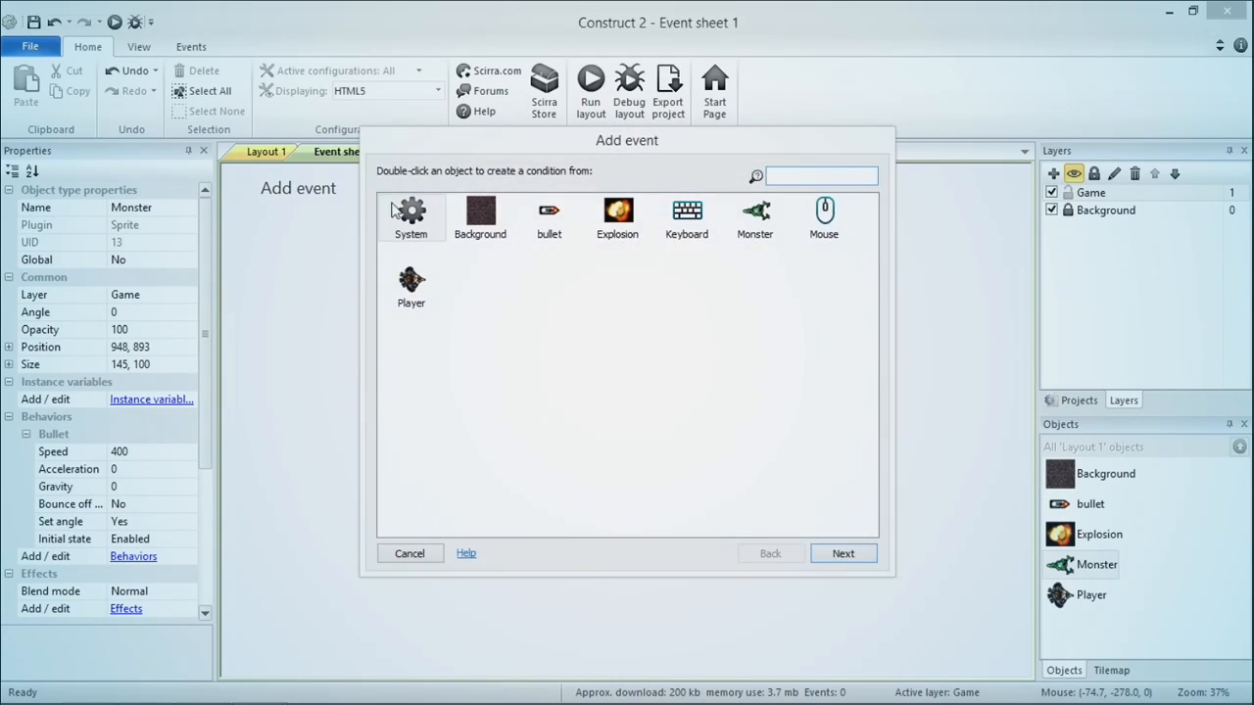
left_click_drag(527, 144, 616, 150)
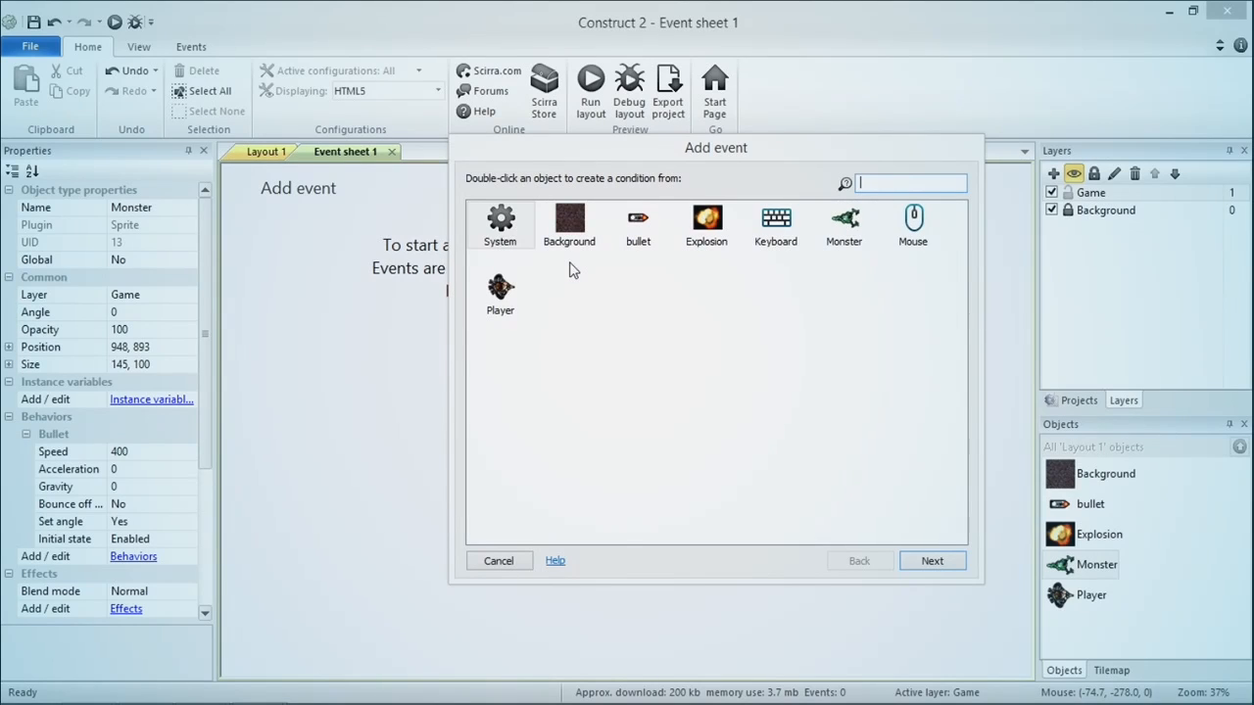
double_click(501, 224)
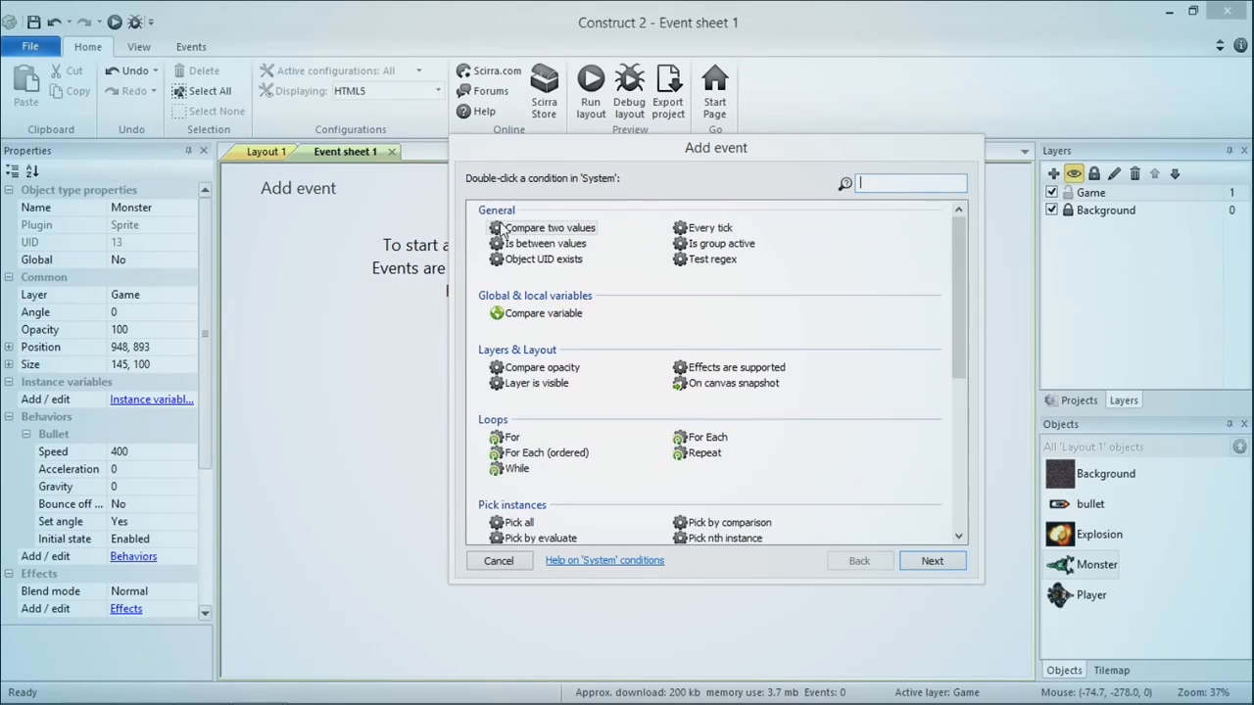
left_click(884, 184)
type("every")
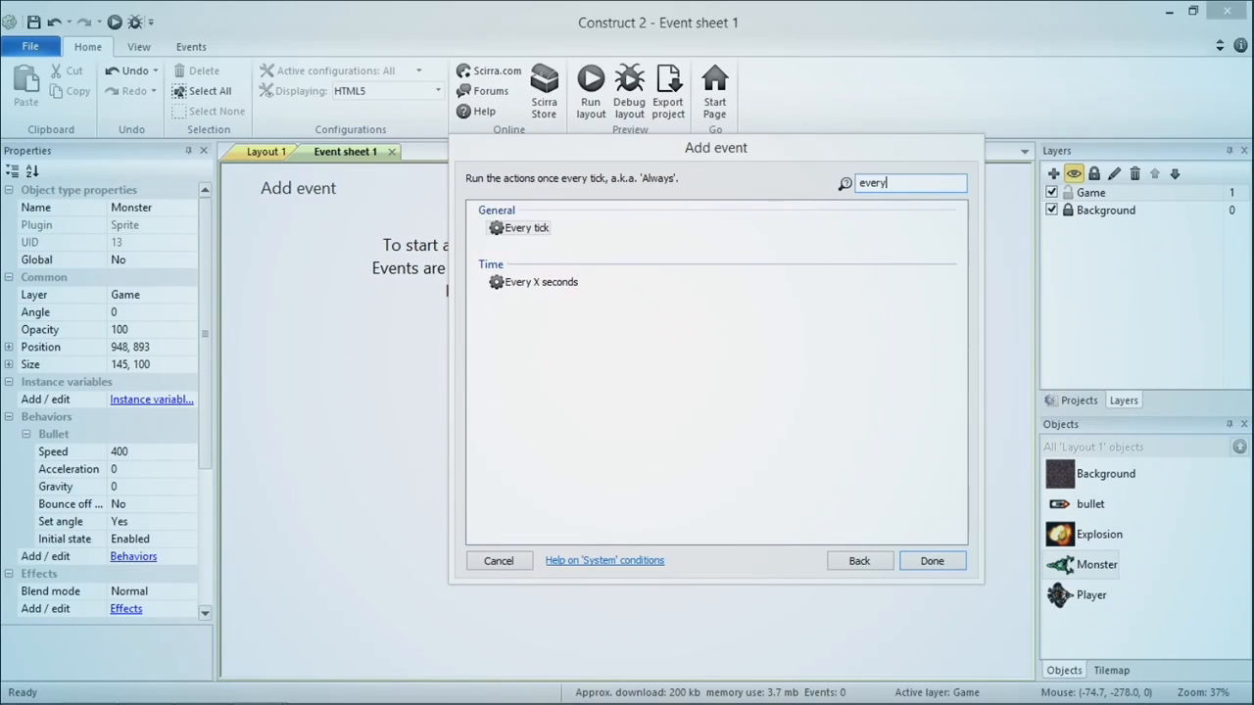
type(" tick")
key("Return")
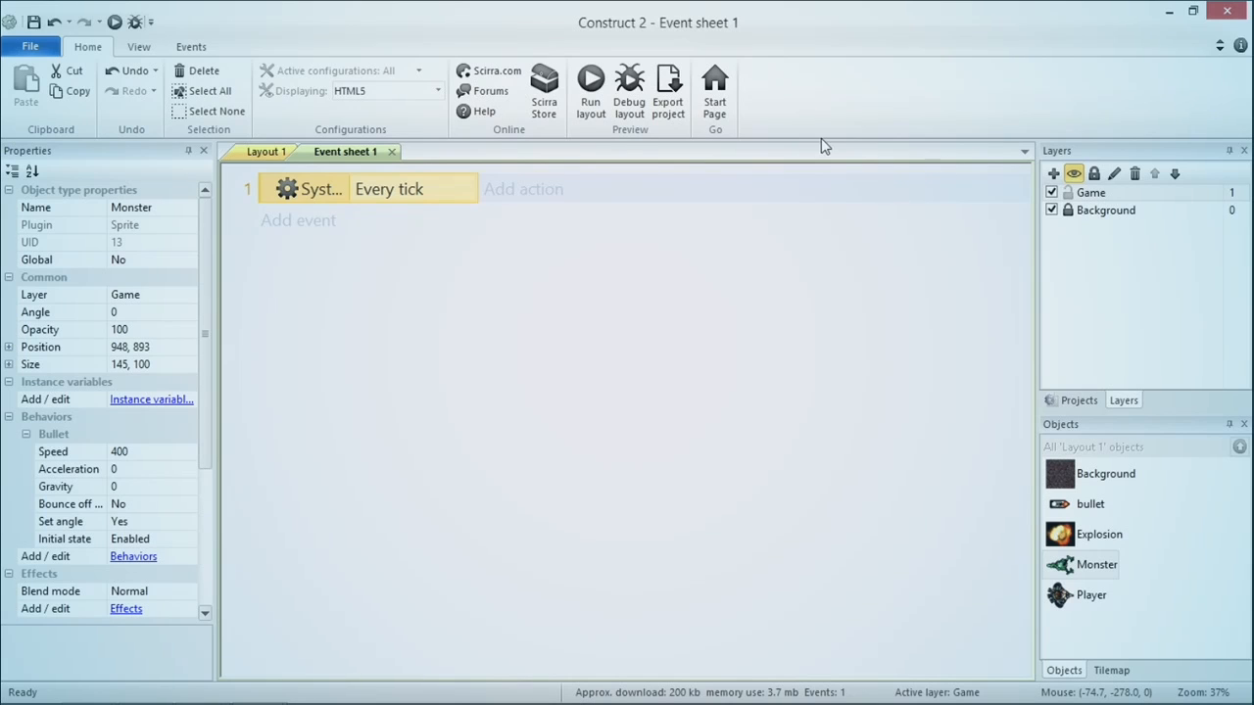
Step: Add the Player action Set angle toward position to the Every tick event
left_click(529, 190)
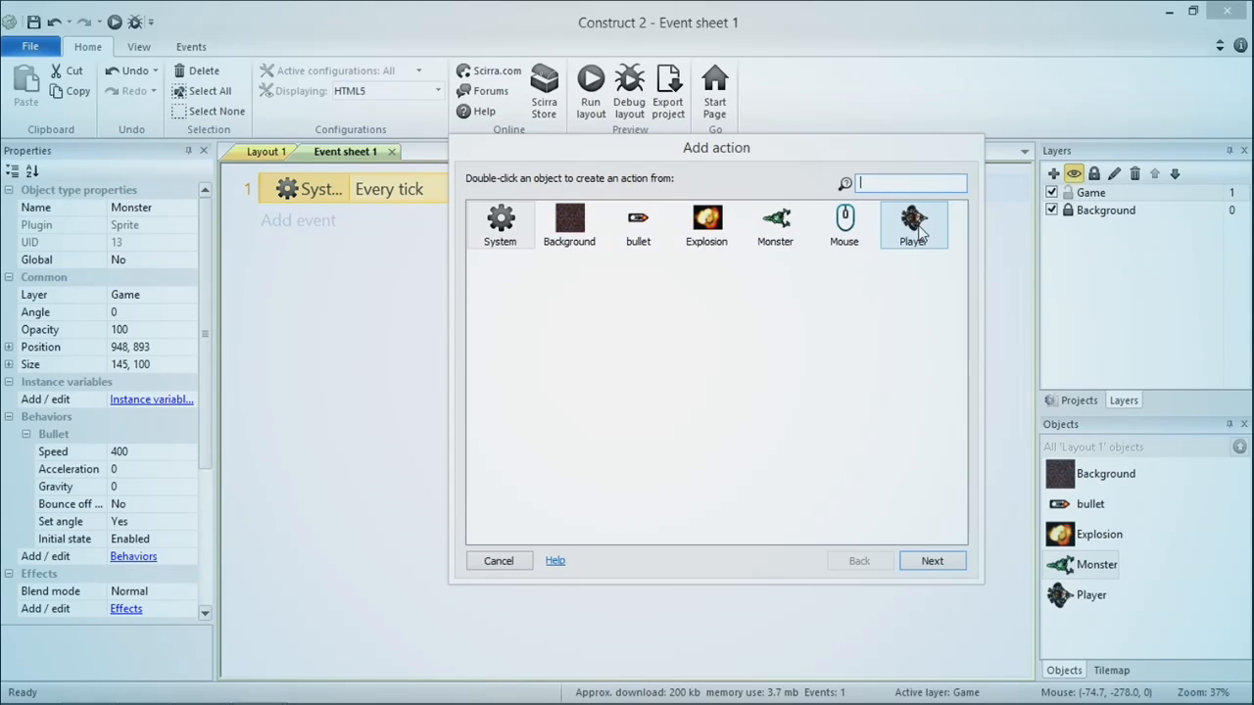
double_click(916, 228)
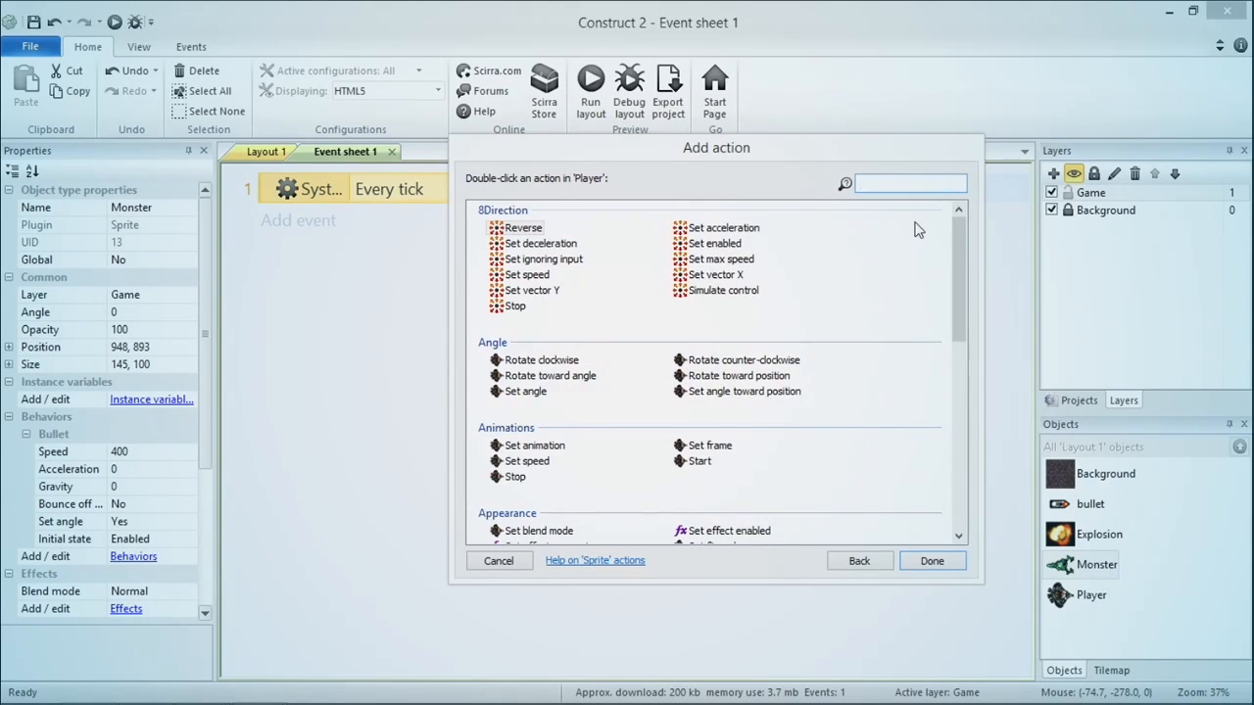
type("set angle towa")
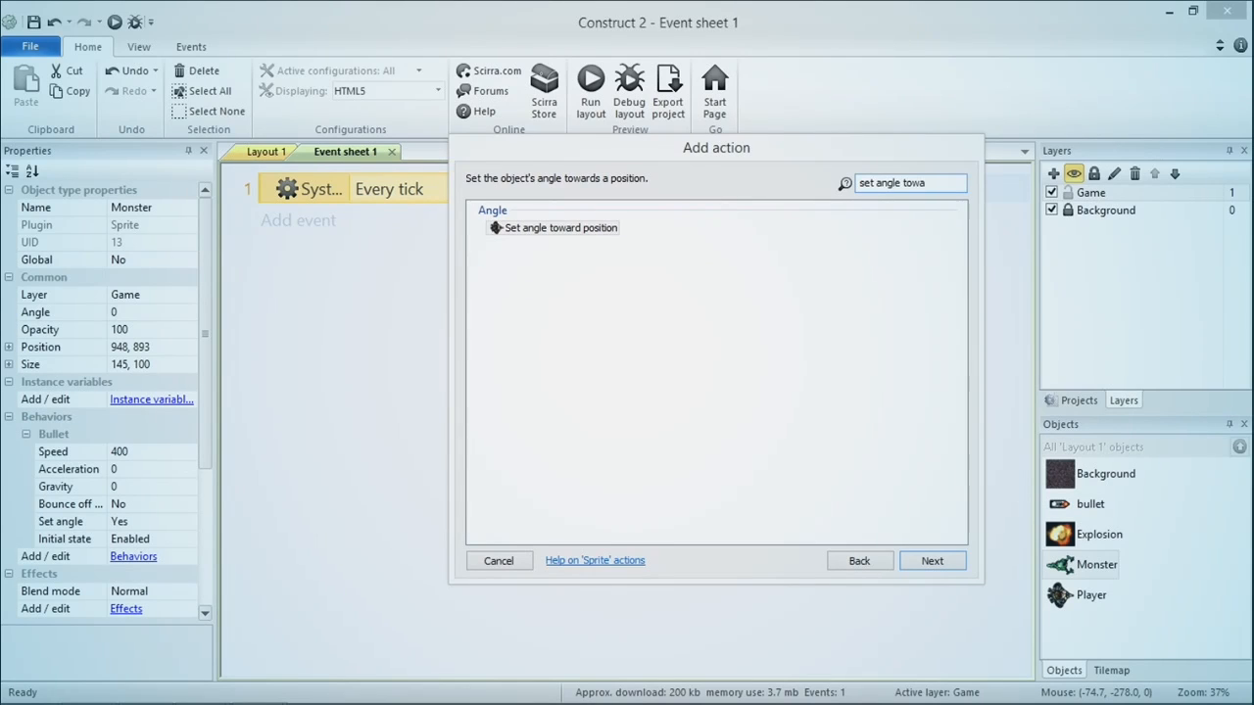
key("Return")
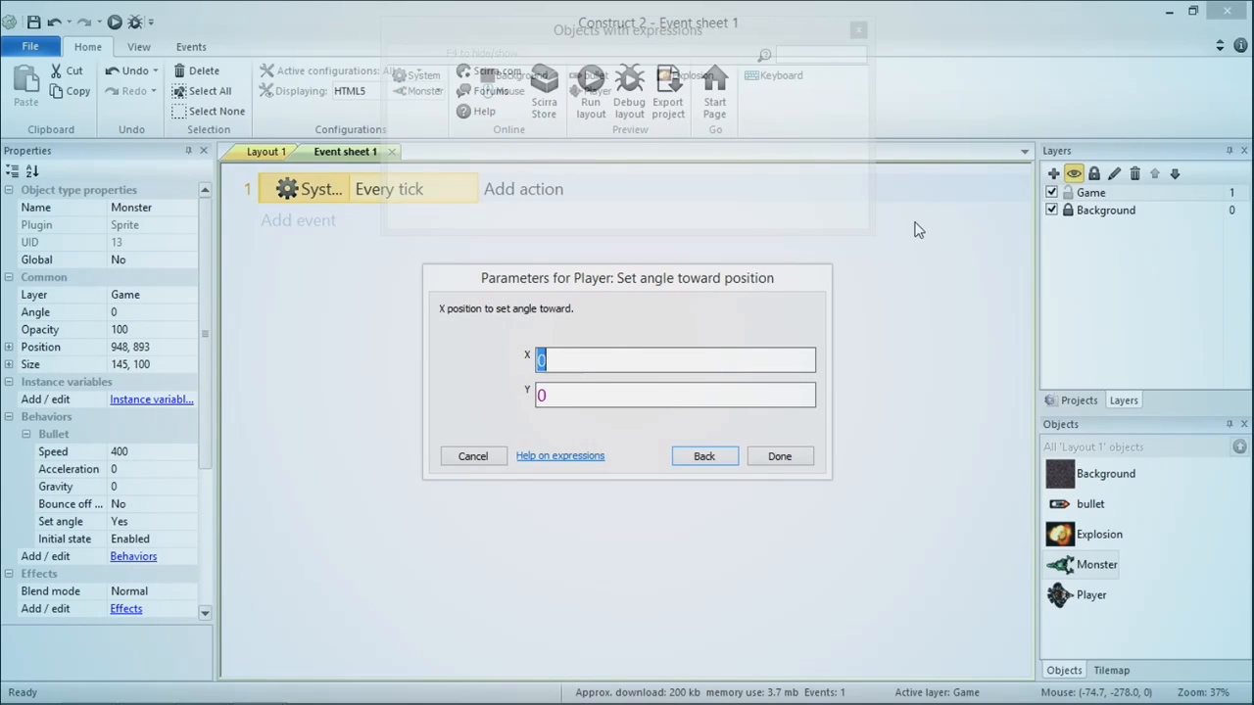
Step: Set the action's target position to X Mouse.X and Y Mouse.Y, and confirm the parameters
type("Mou")
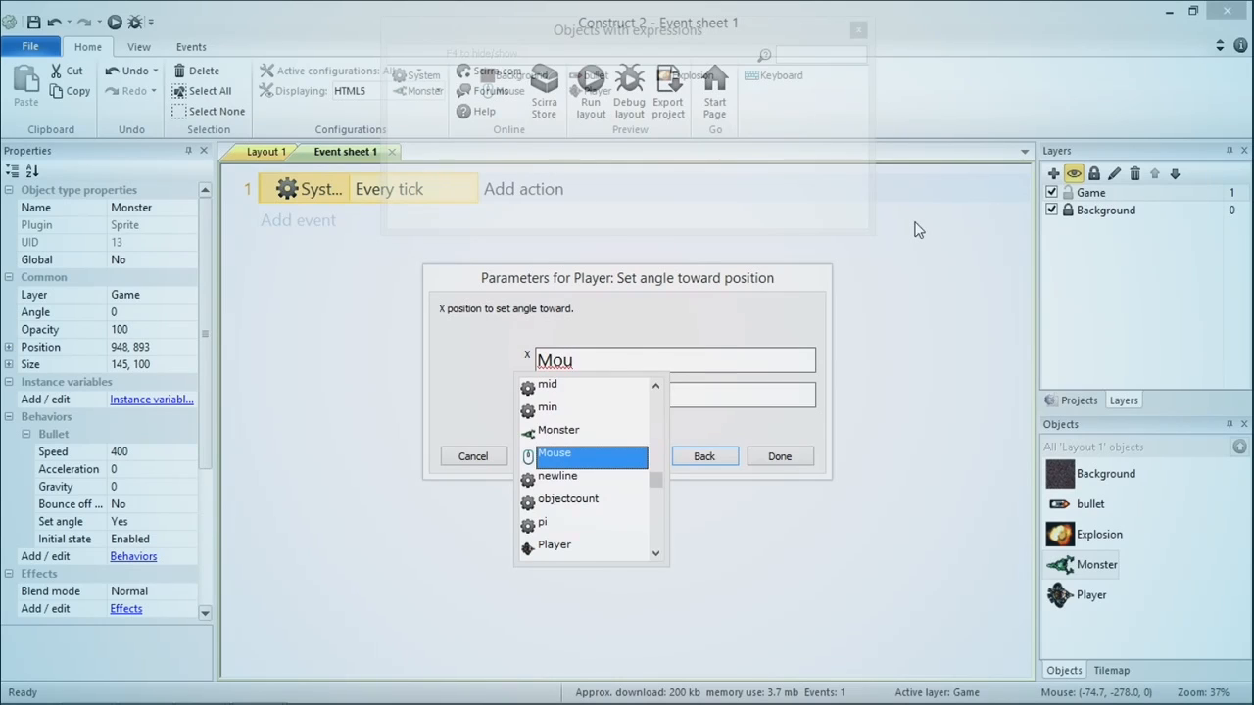
key("Return")
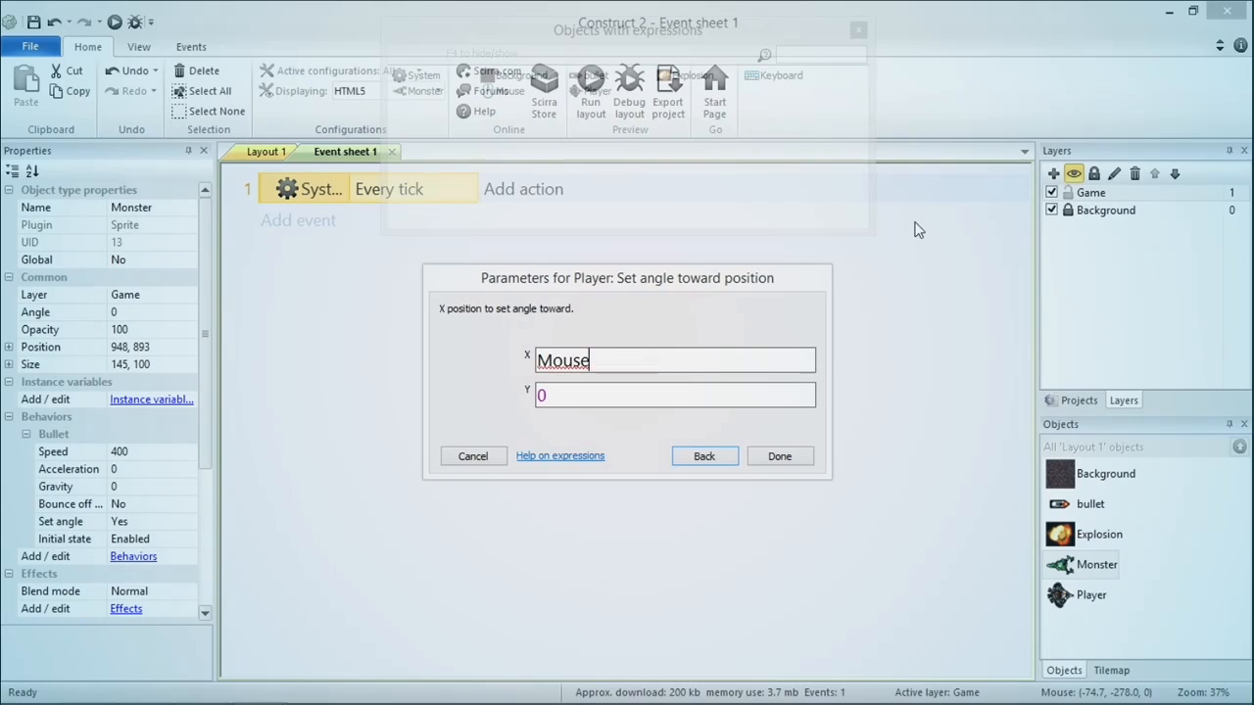
type(".")
key("Down")
key("Down")
key("Down")
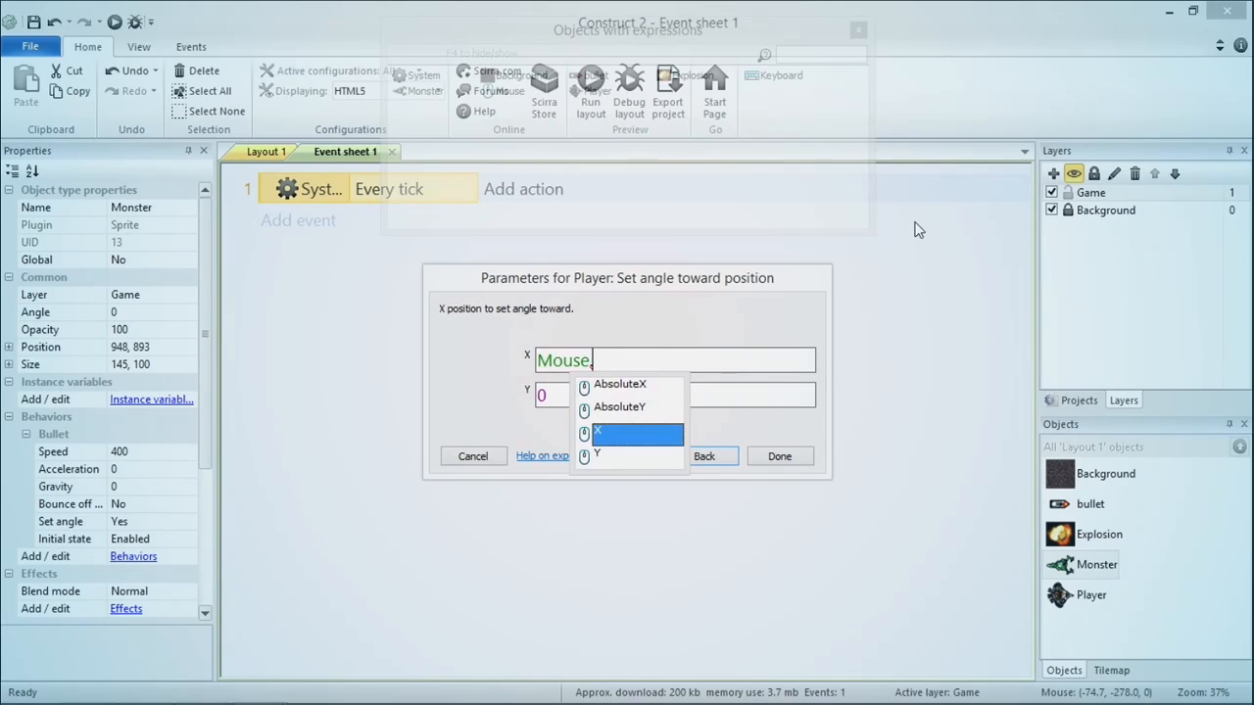
key("Up")
key("Return")
key("Tab")
type("Mouse.Y")
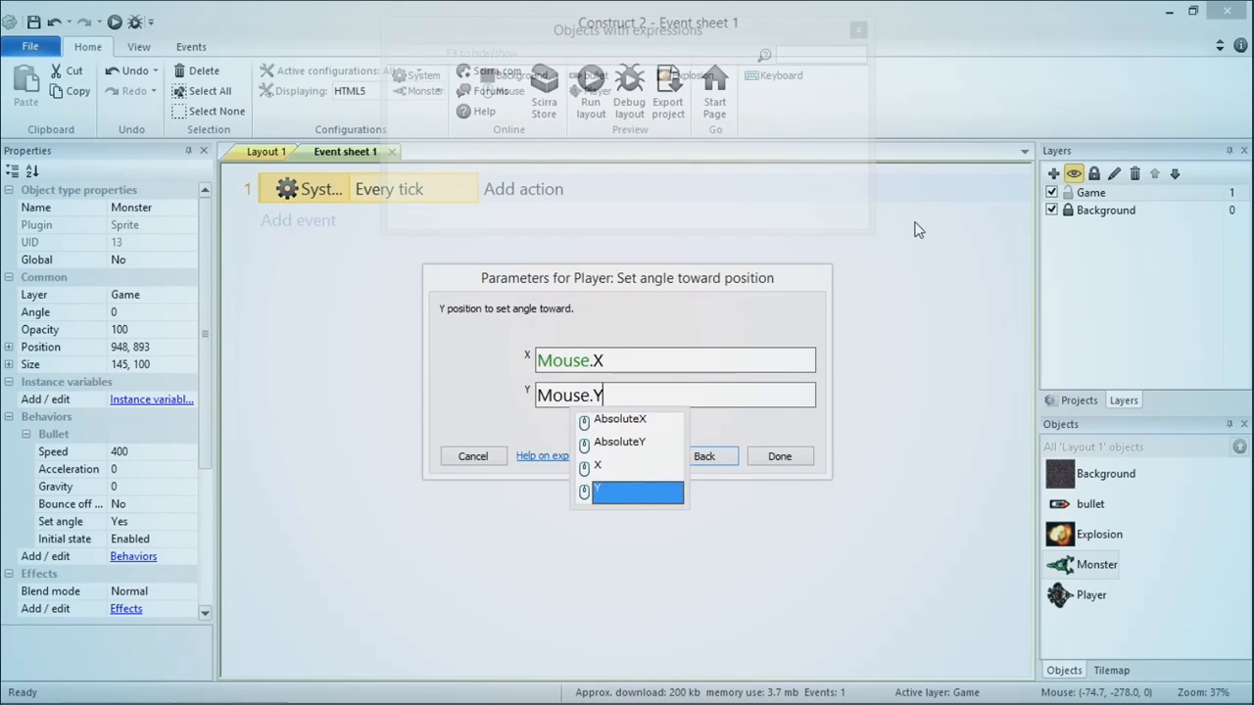
key("Return")
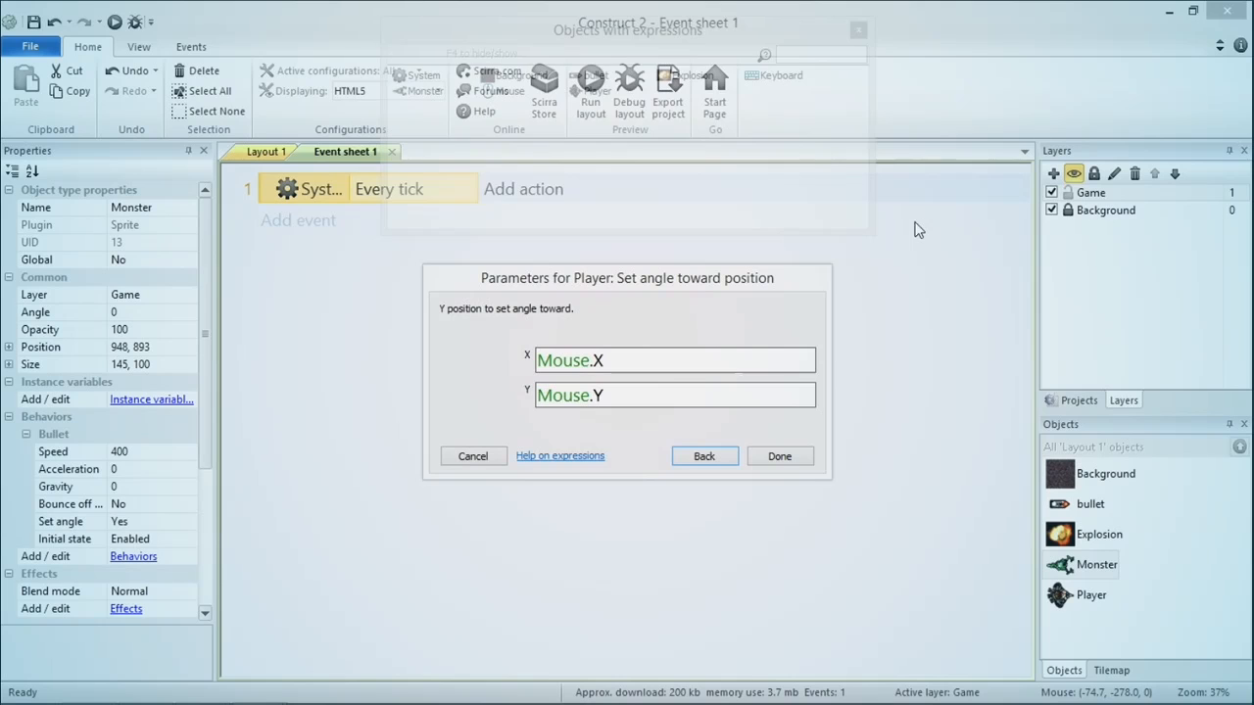
left_click(788, 458)
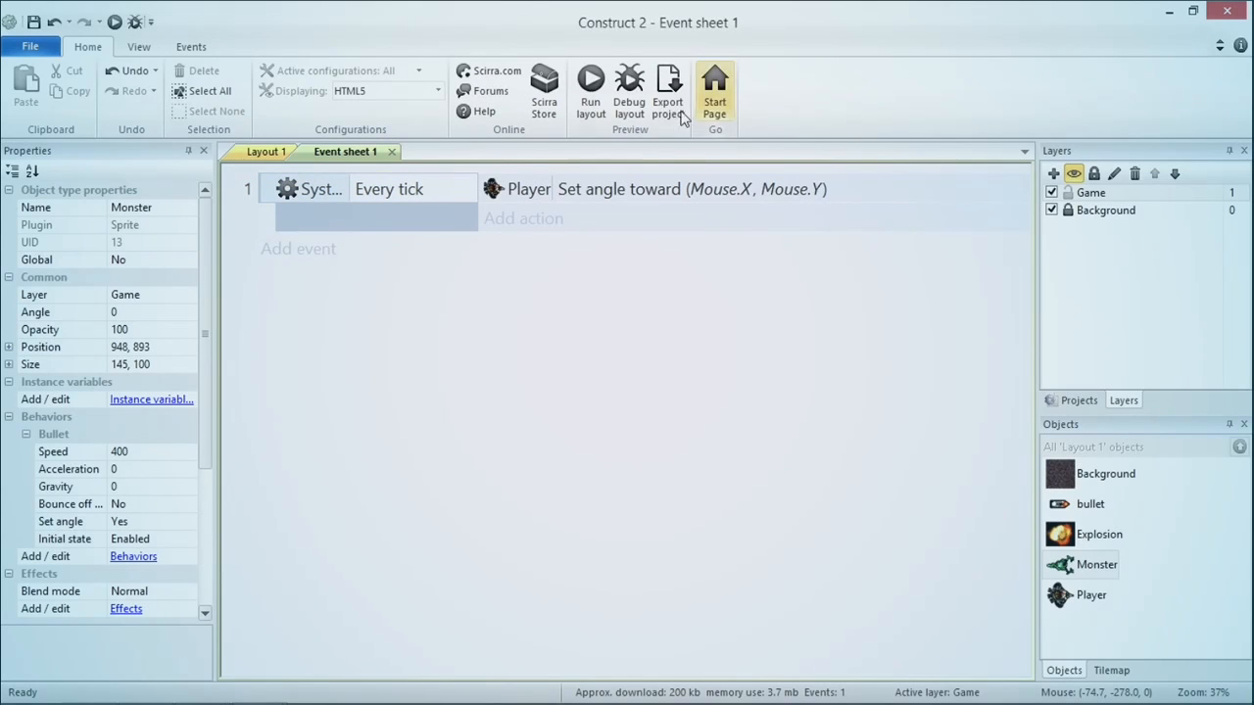
Step: Run the layout in the browser, test the player's movement and its aiming at the mouse pointer, and reload the preview
left_click(604, 91)
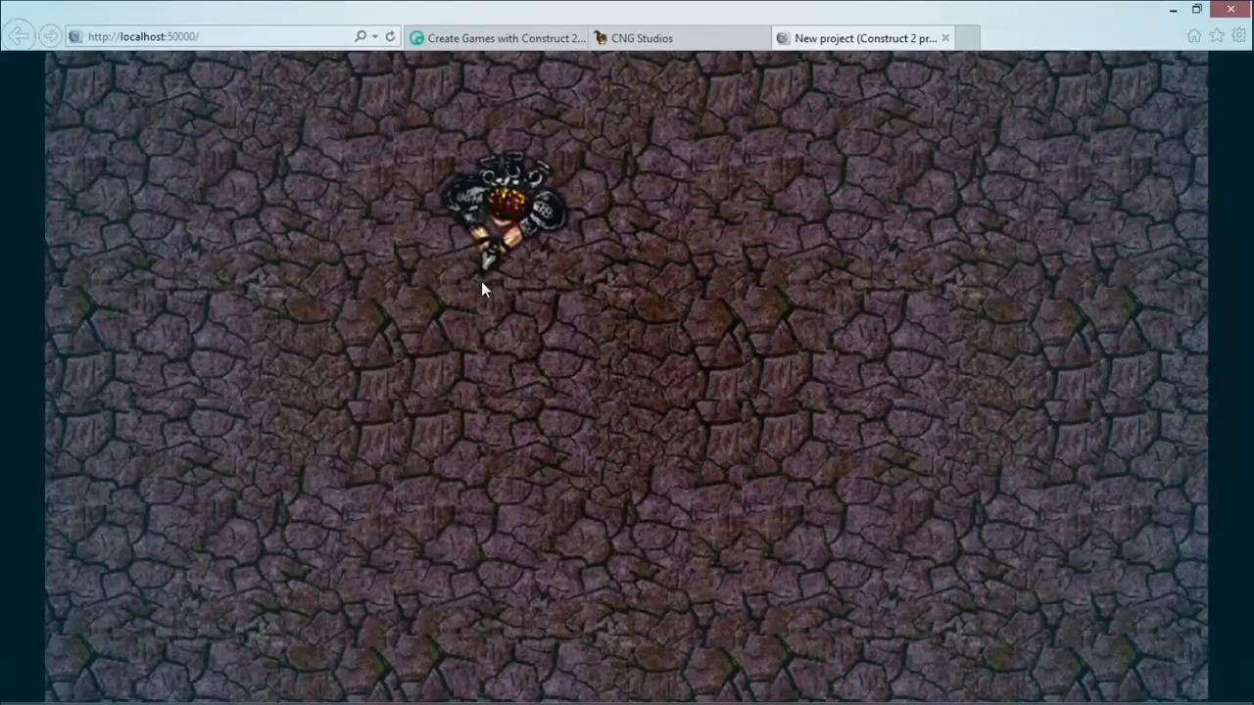
key("Right")
key("Down")
key("Right")
key("Down")
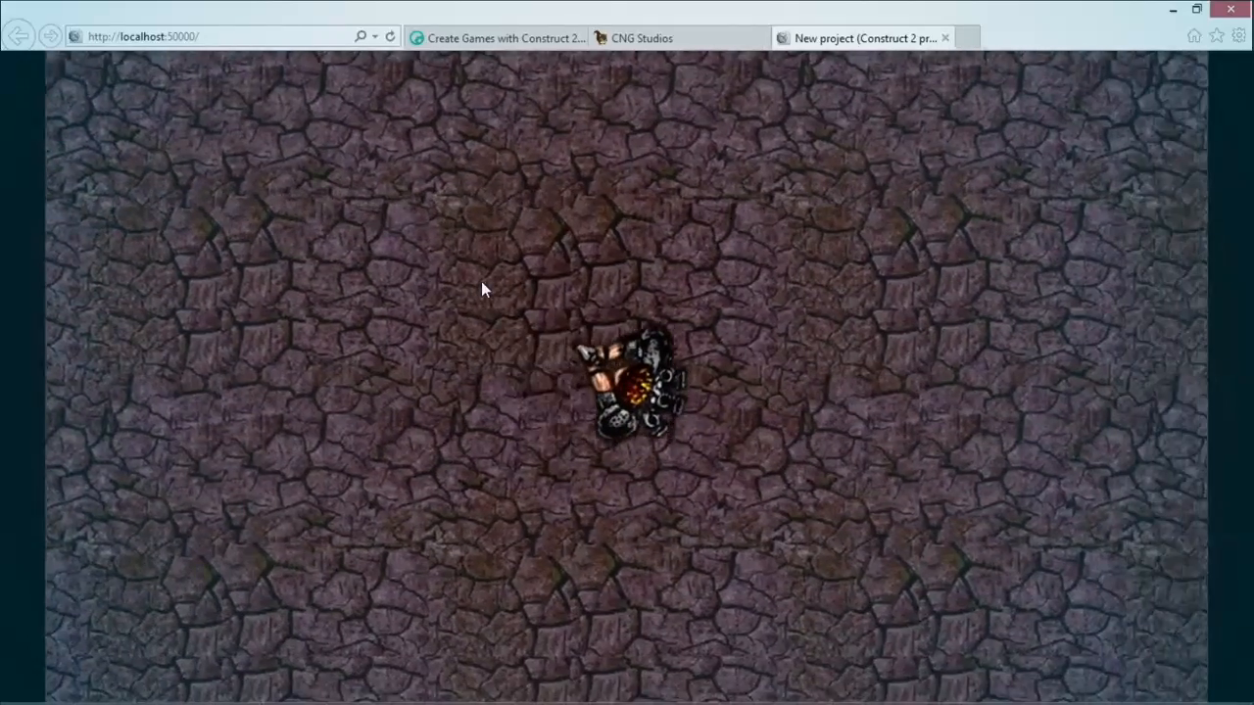
key("Right")
key("Down")
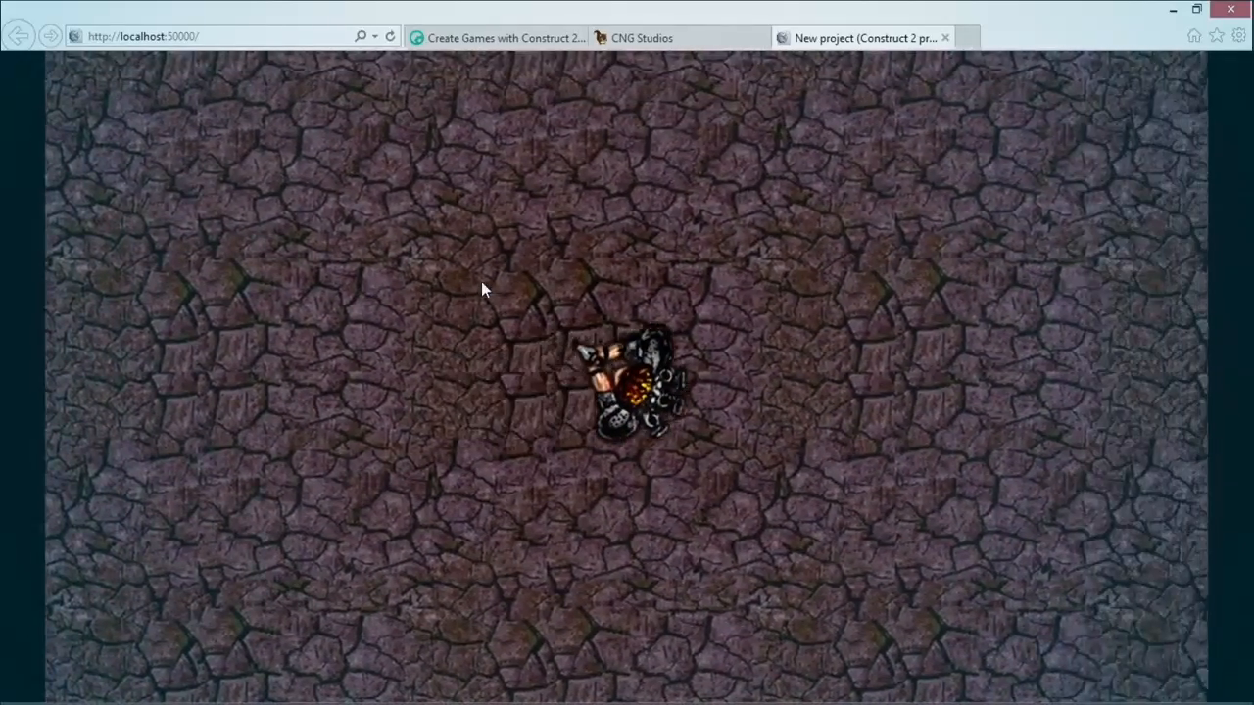
key("Left")
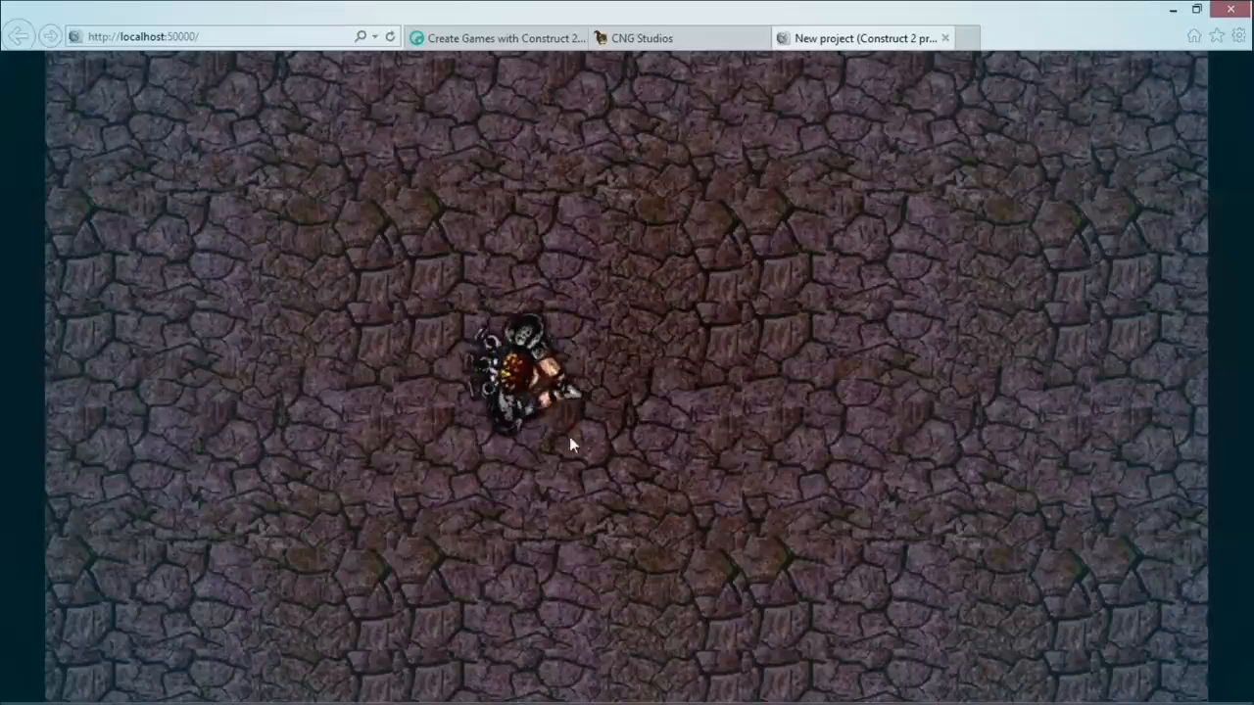
key("Right")
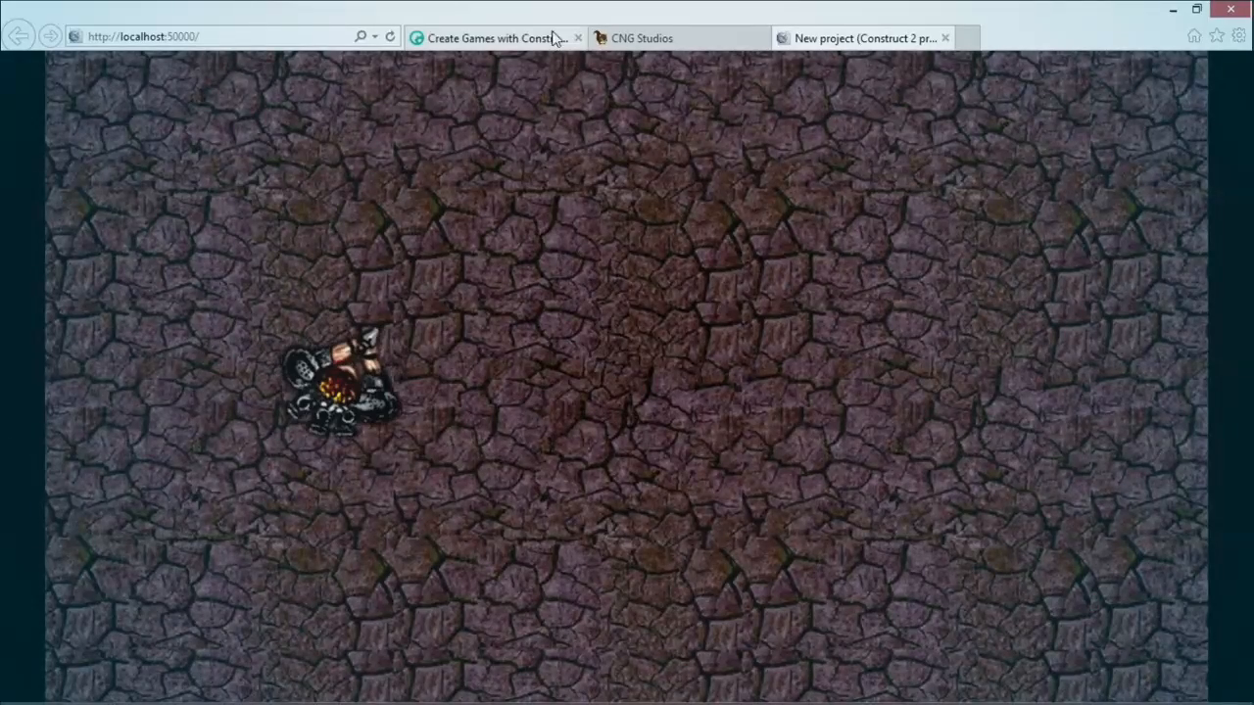
left_click(391, 39)
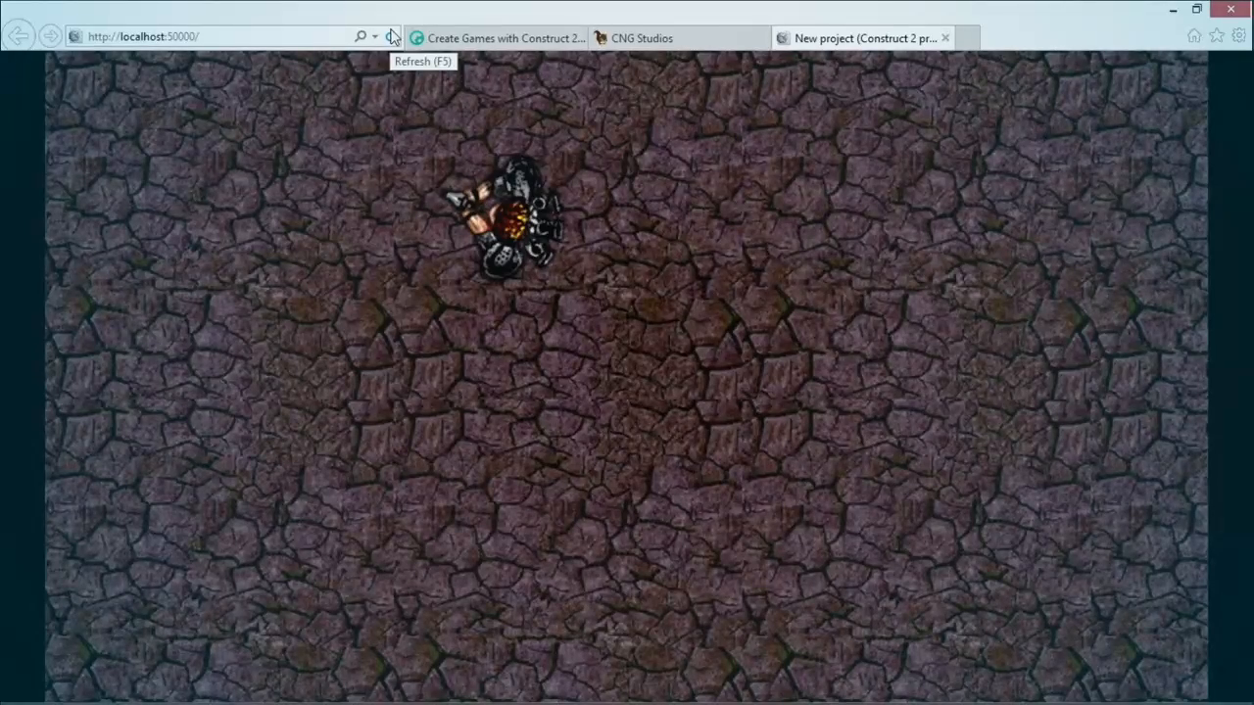
key("alt+Tab")
key("alt+Tab")
key("alt+Tab")
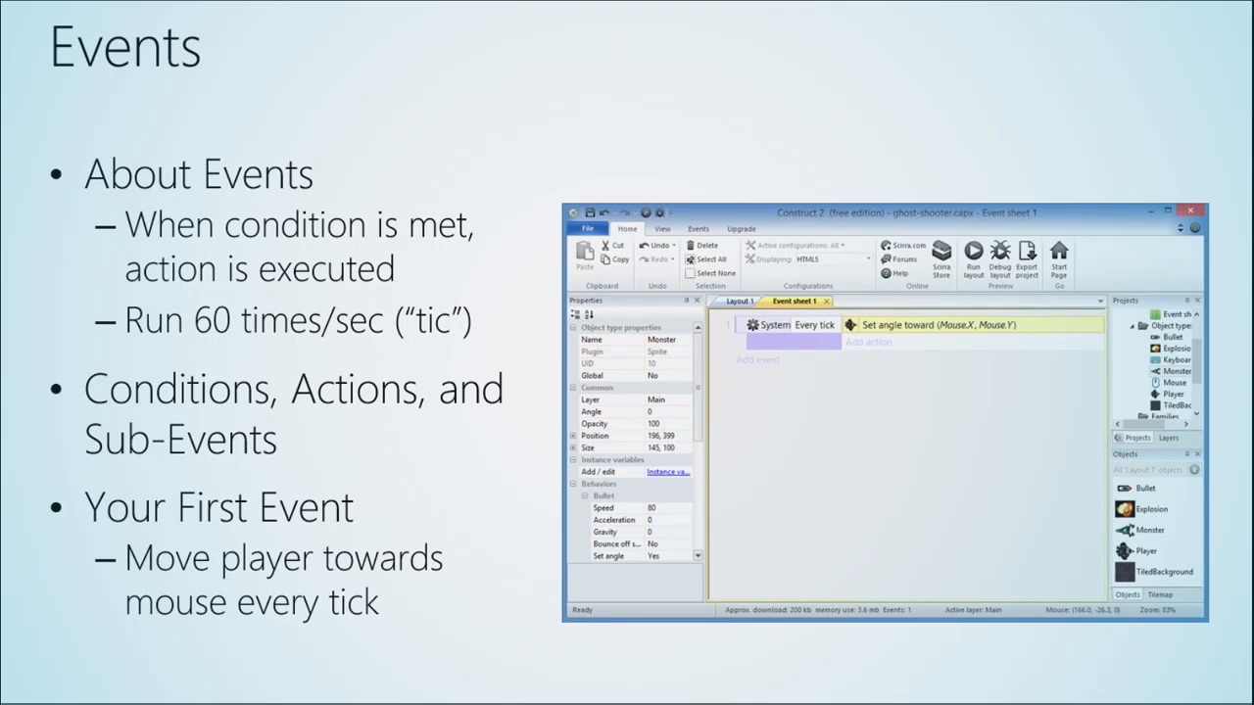
key("Right")
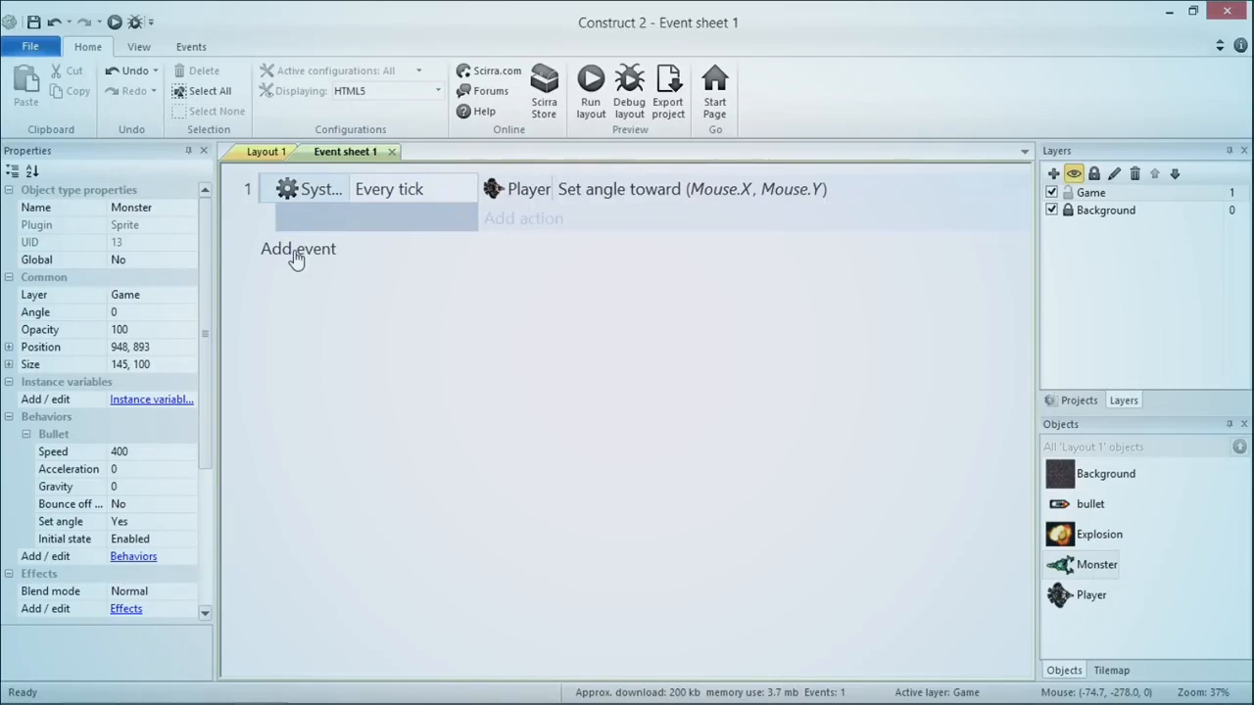
Step: Add a second event with the Mouse condition On click, using the Left button and click type Clicked
left_click(297, 257)
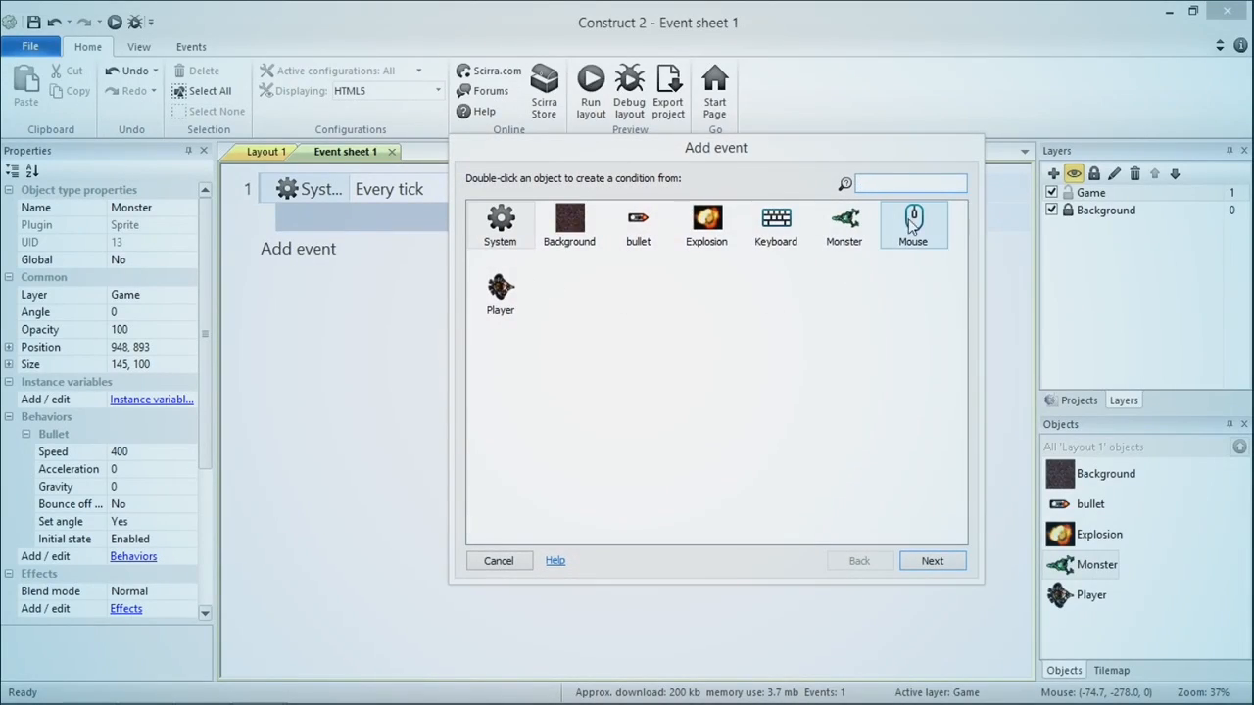
double_click(913, 221)
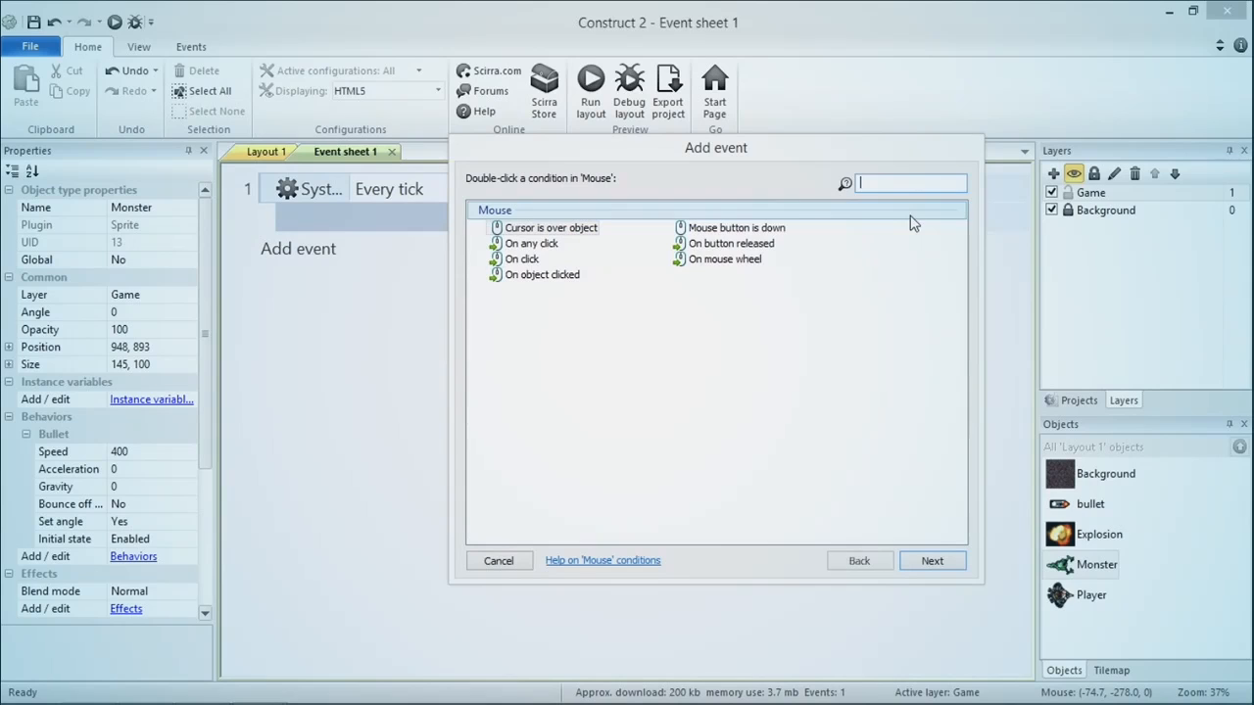
double_click(529, 258)
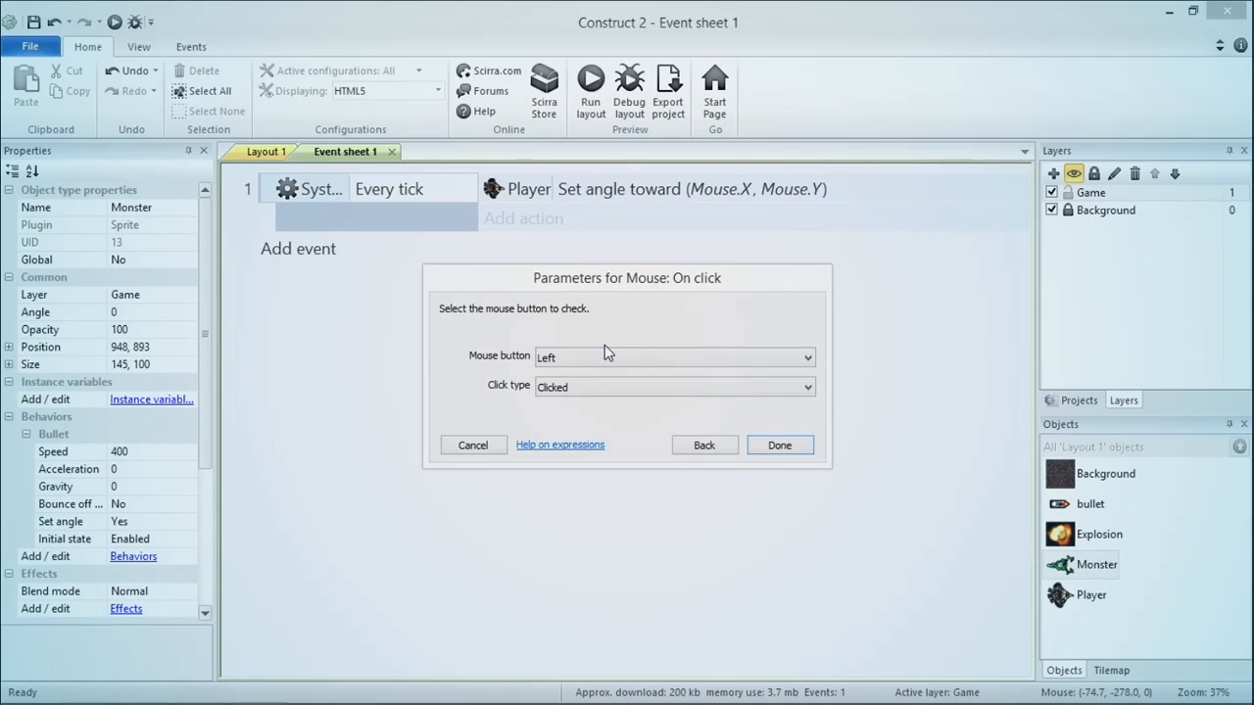
left_click(769, 446)
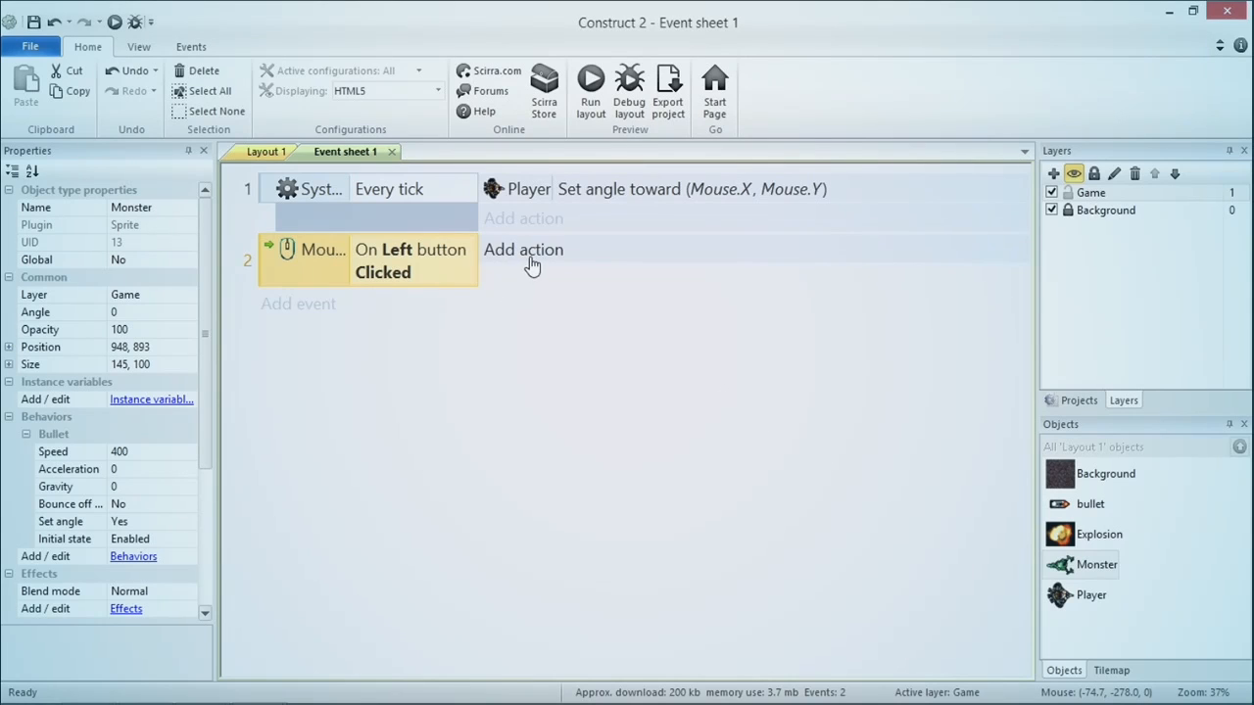
Step: Add the Player action Spawn another object to the left mouse button click event
left_click(530, 263)
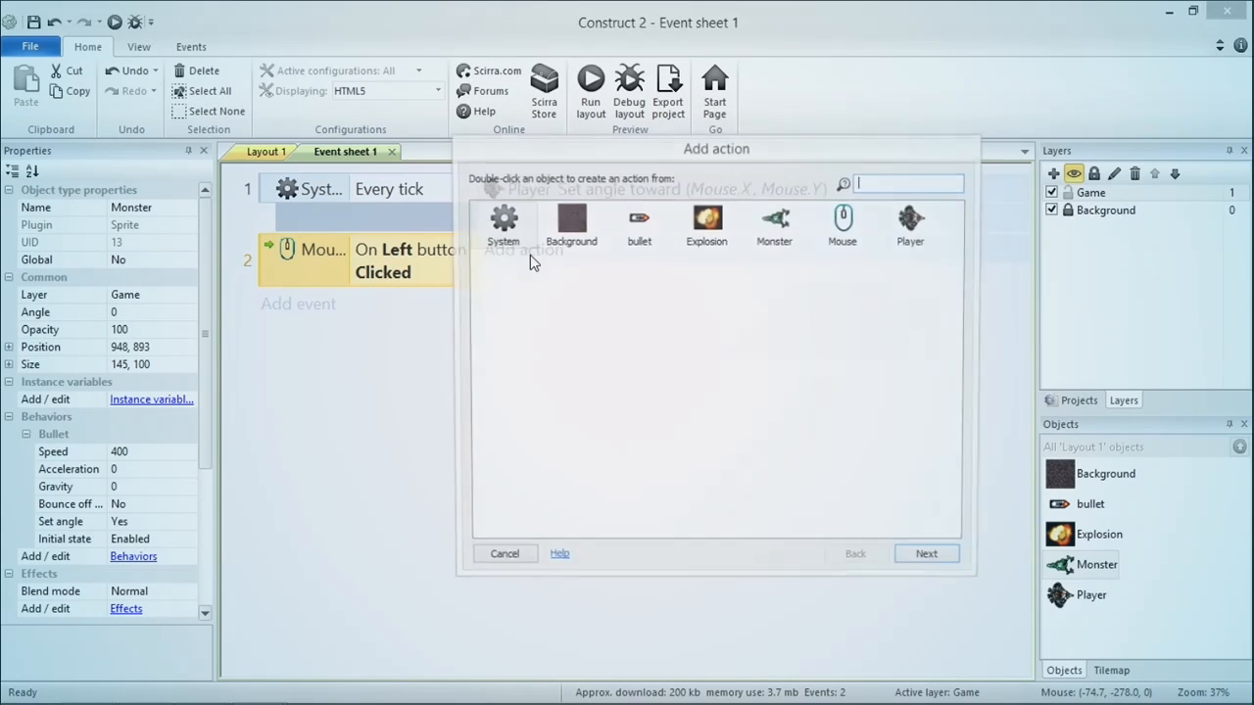
double_click(916, 232)
type("spawn")
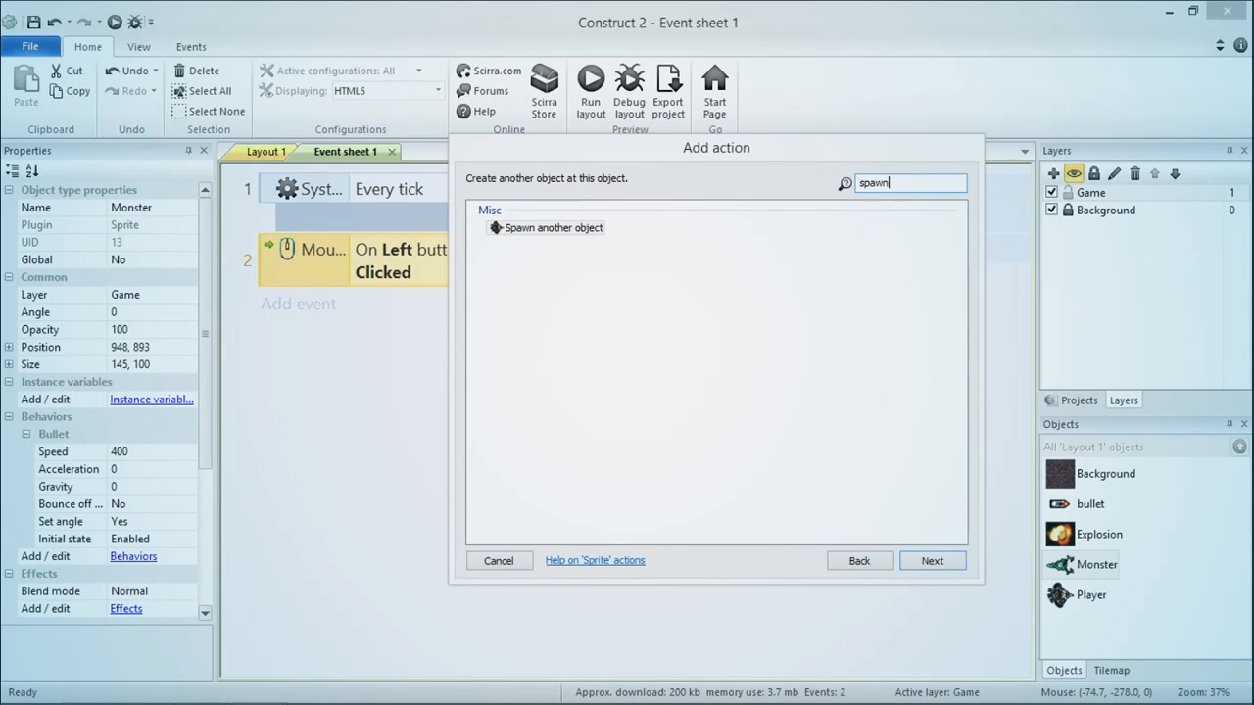
key("Return")
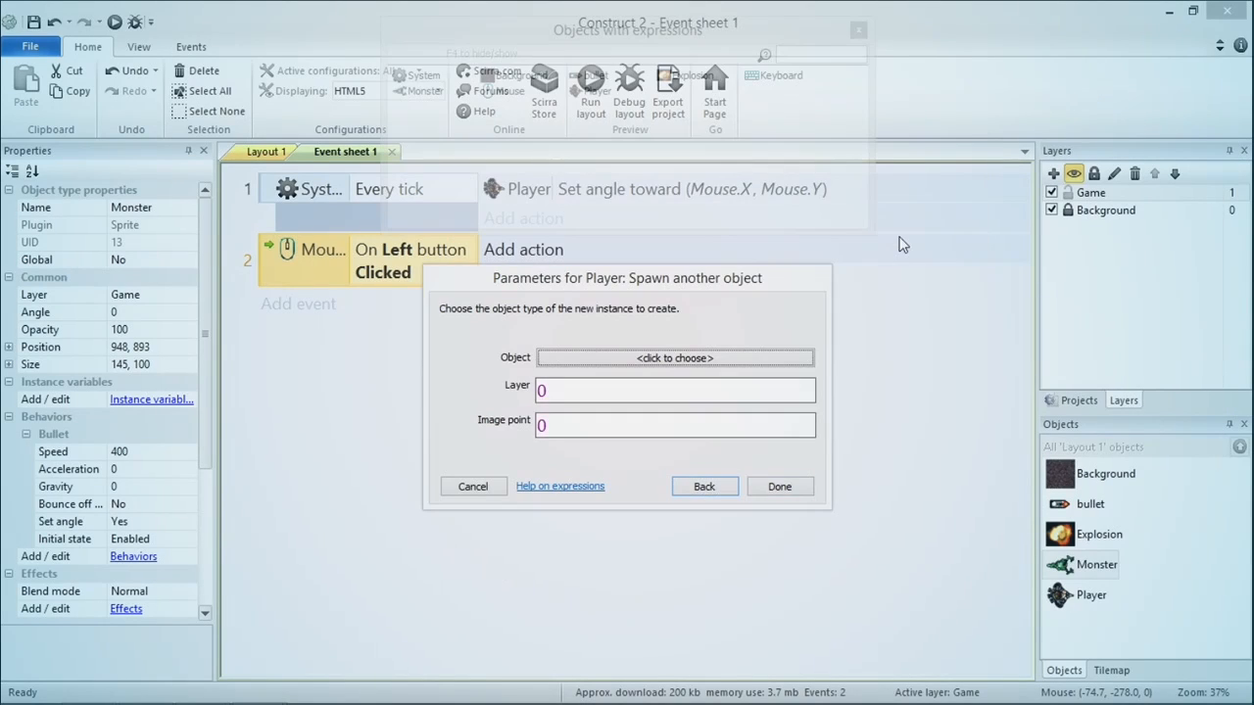
Step: Choose bullet as the object to spawn, set its layer to 1, and confirm the parameters
left_click(737, 358)
double_click(487, 257)
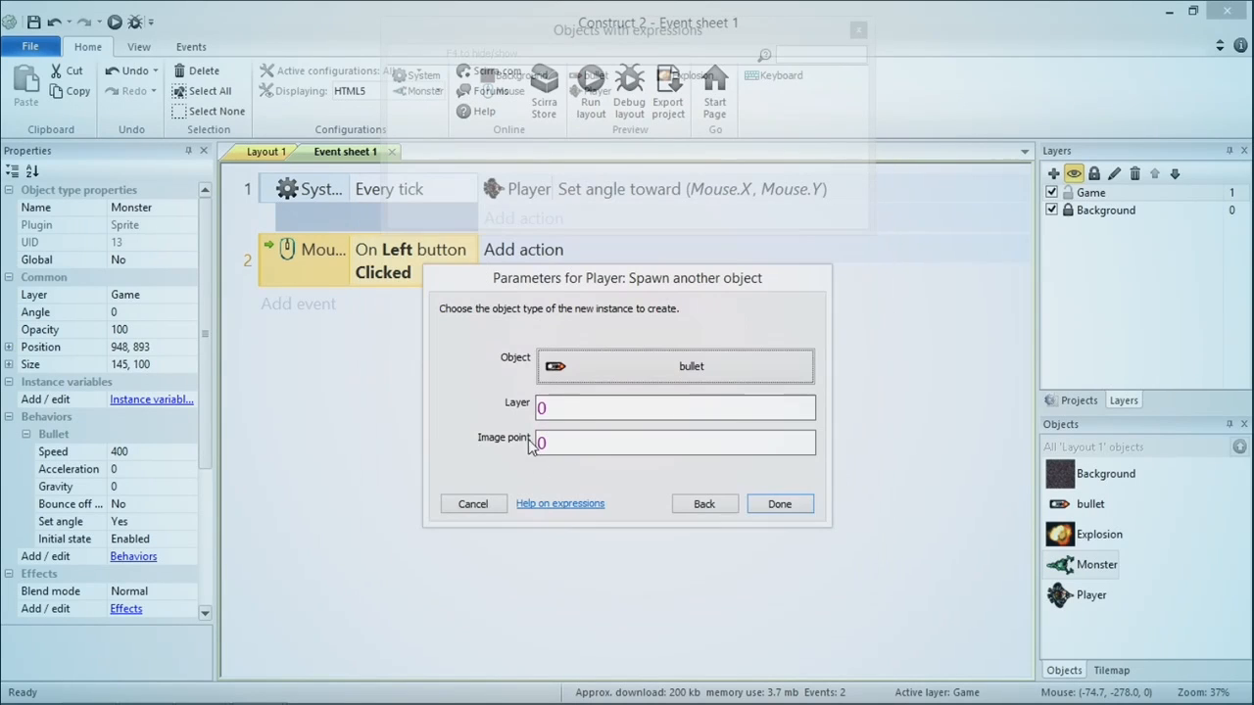
left_click(579, 404)
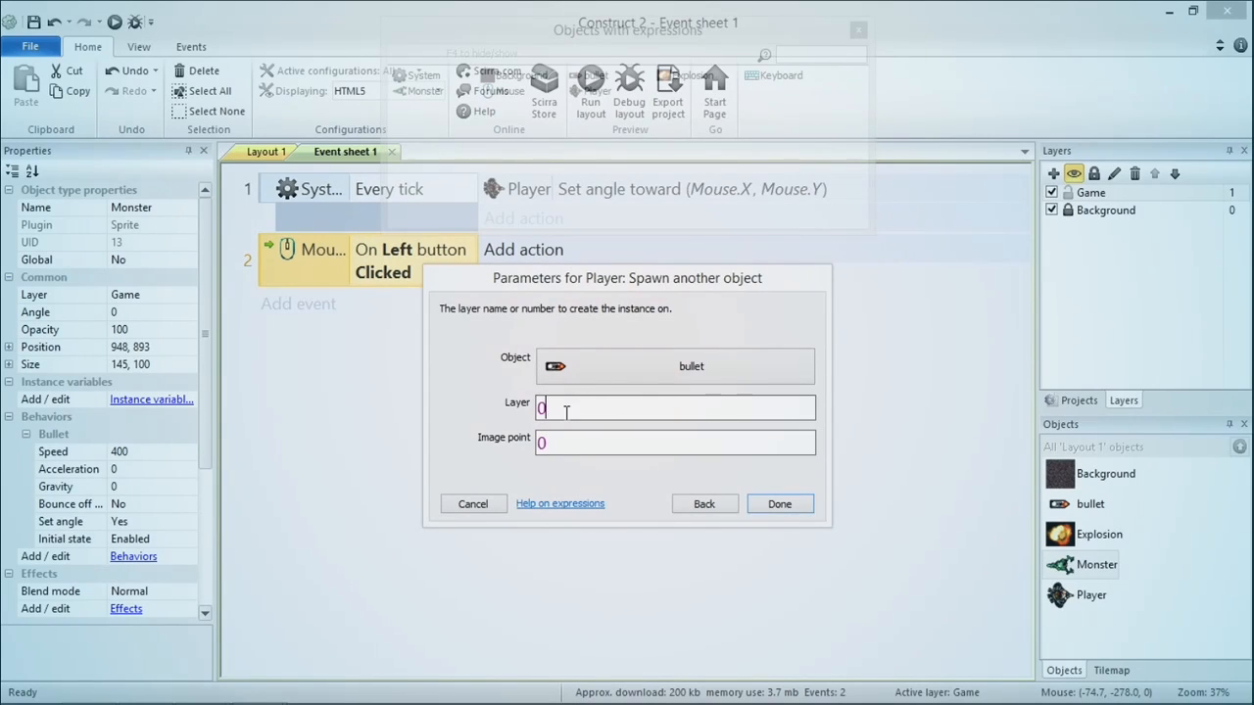
type("1")
left_click(779, 504)
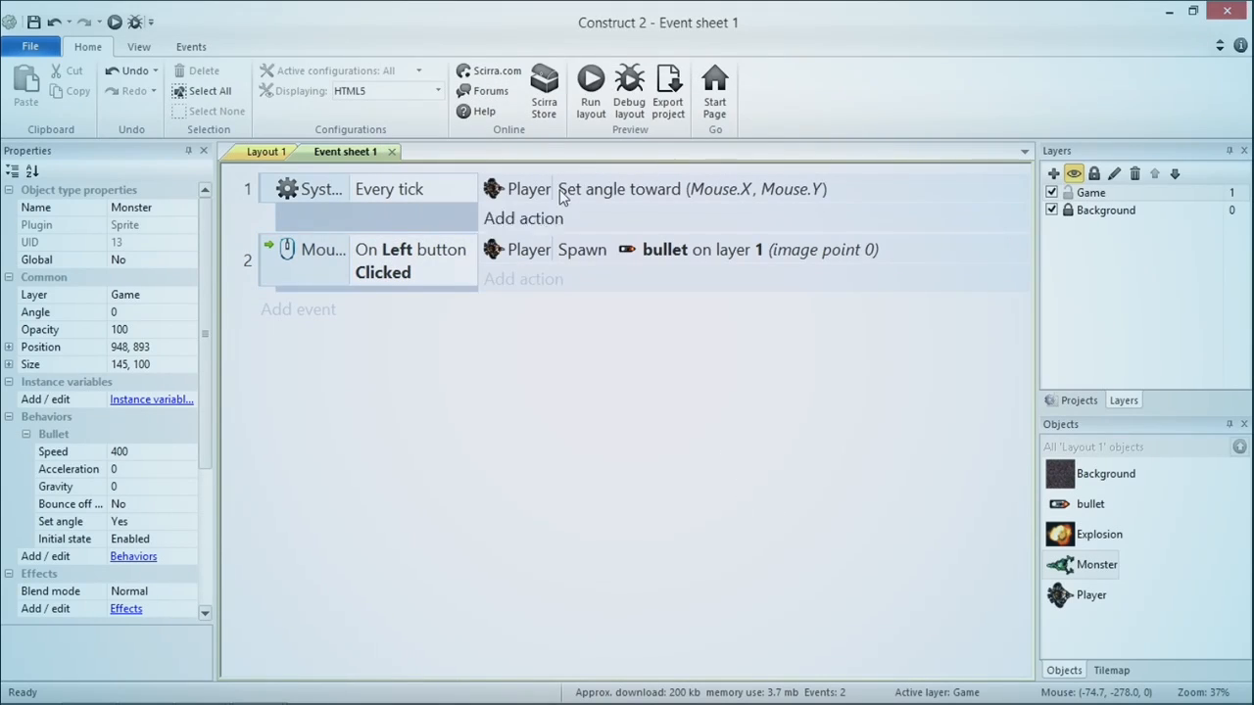
Step: Run the layout in the browser, test firing bullets in several directions, and return to the event sheet in Construct 2
left_click(590, 88)
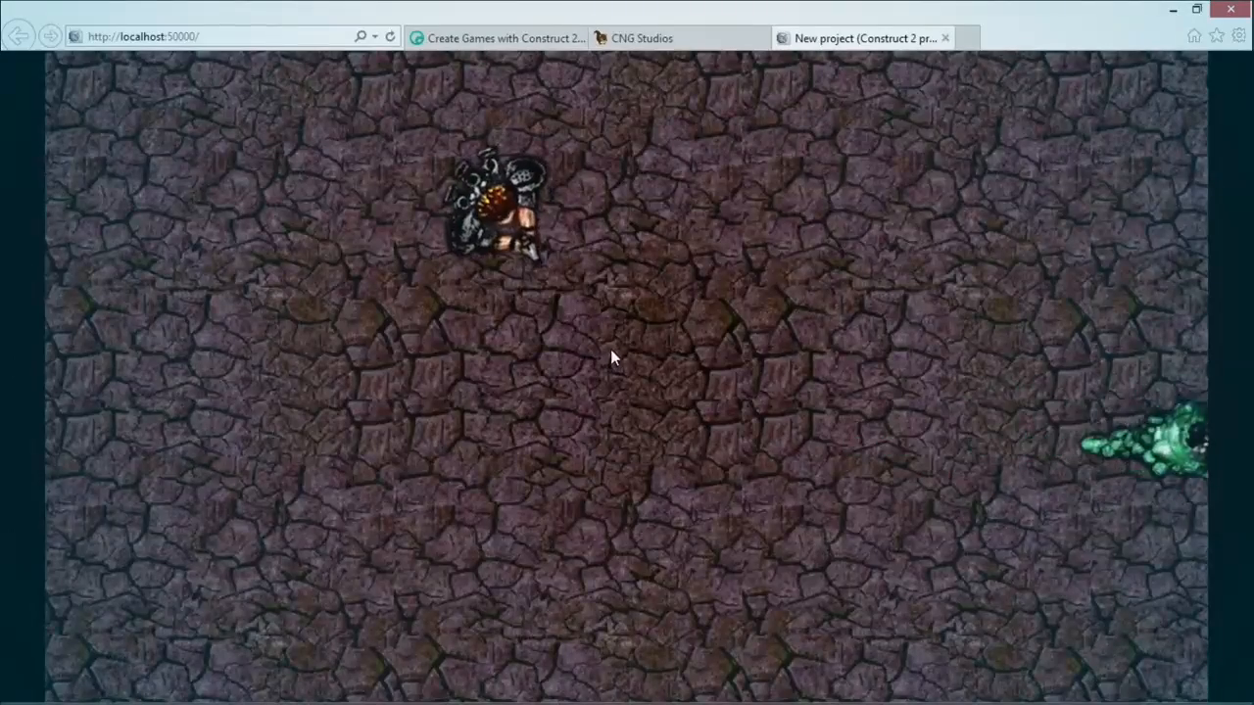
left_click(611, 351)
left_click(666, 436)
left_click(726, 467)
left_click(735, 474)
left_click(738, 476)
left_click(738, 476)
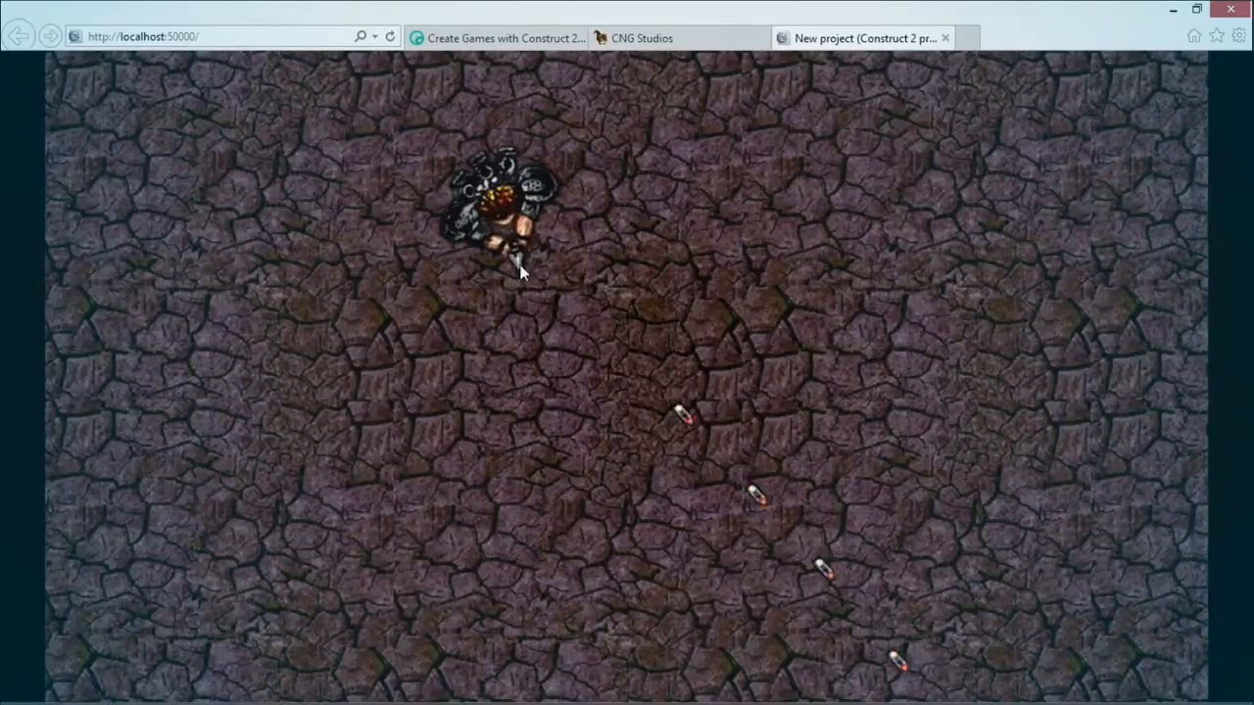
left_click(508, 322)
left_click(528, 353)
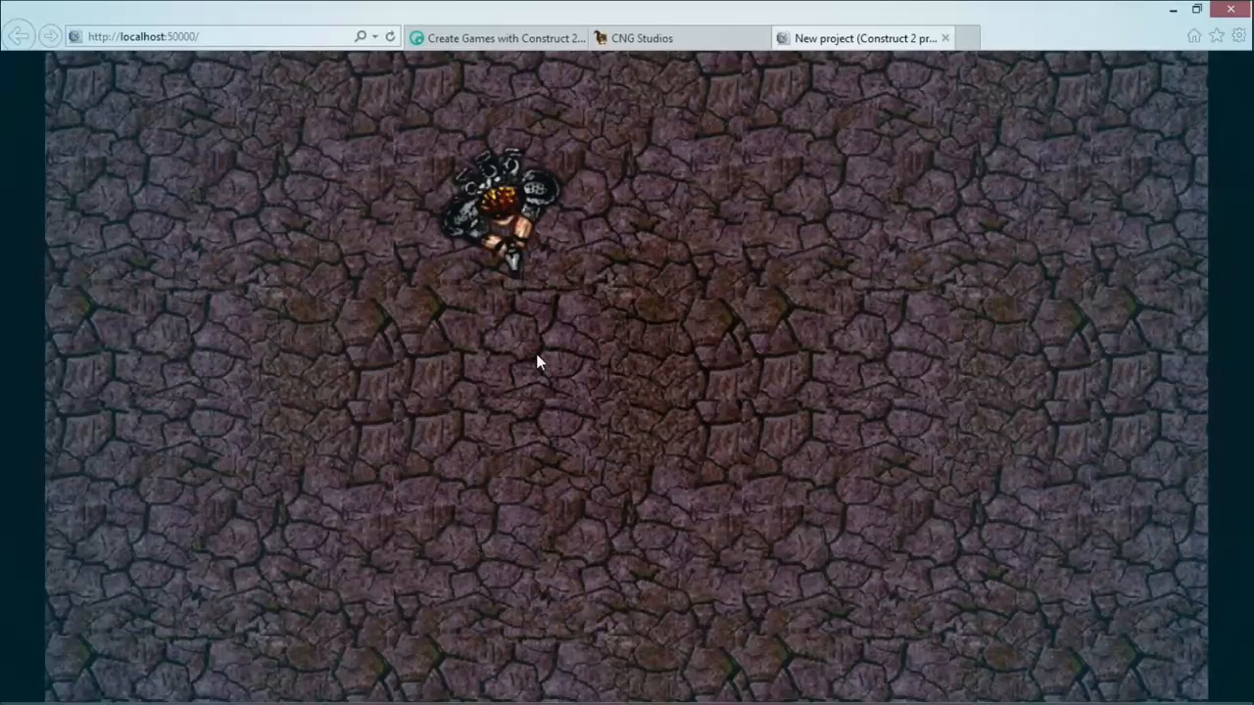
left_click(536, 355)
key("alt+Tab")
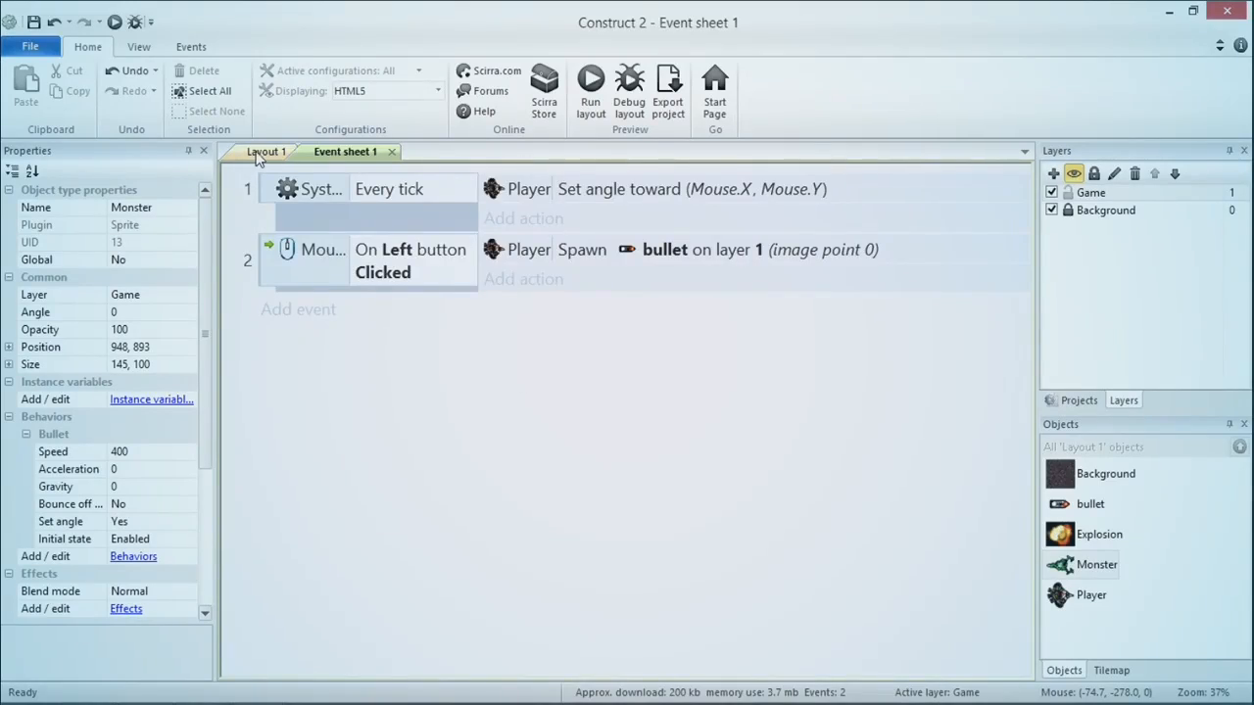
Step: Switch to Layout 1 and open the Player sprite in the image editor
left_click(262, 153)
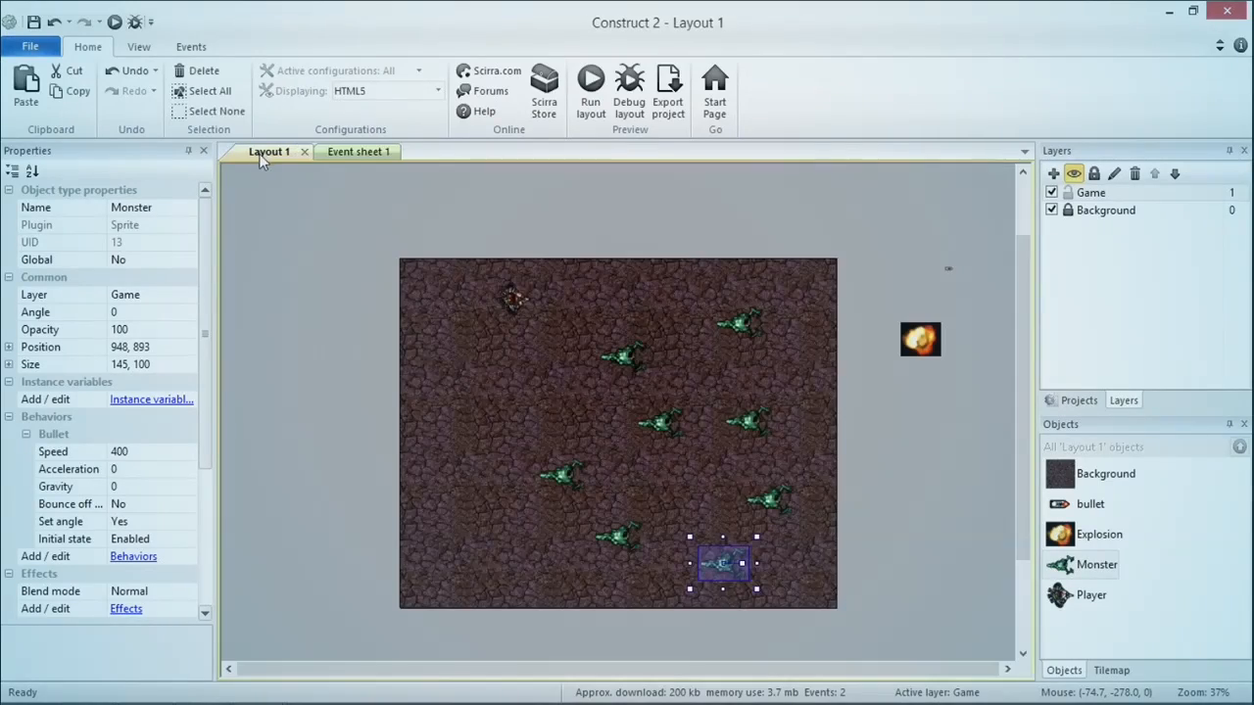
left_click(1094, 598)
right_click(1093, 597)
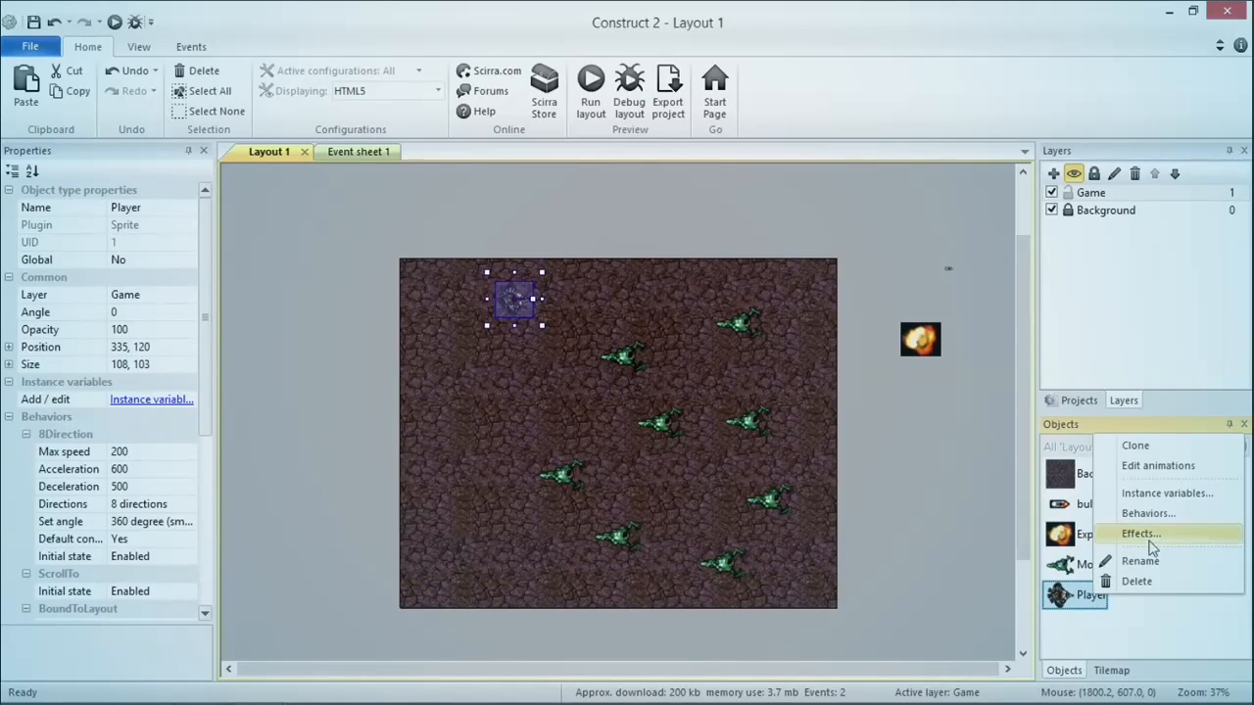
double_click(1088, 598)
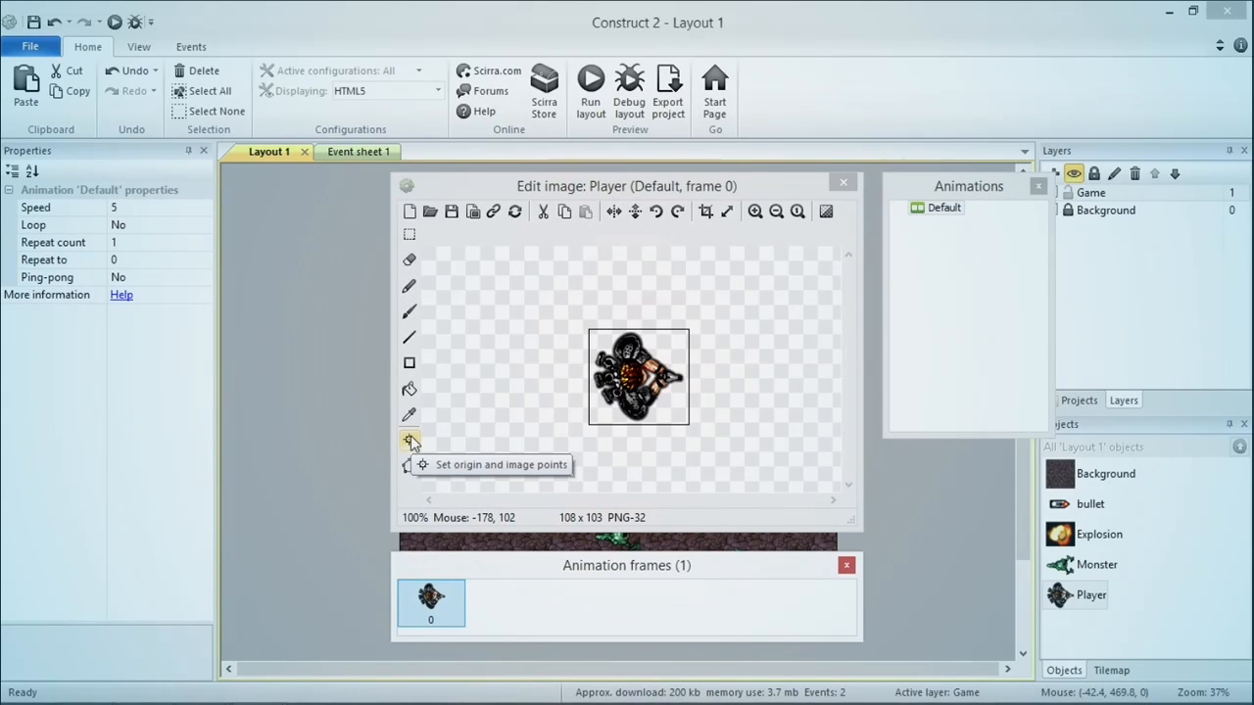
Step: Add a new image point at the tip of the player's gun, at X 99, Y 52, and close the image editor
left_click(409, 441)
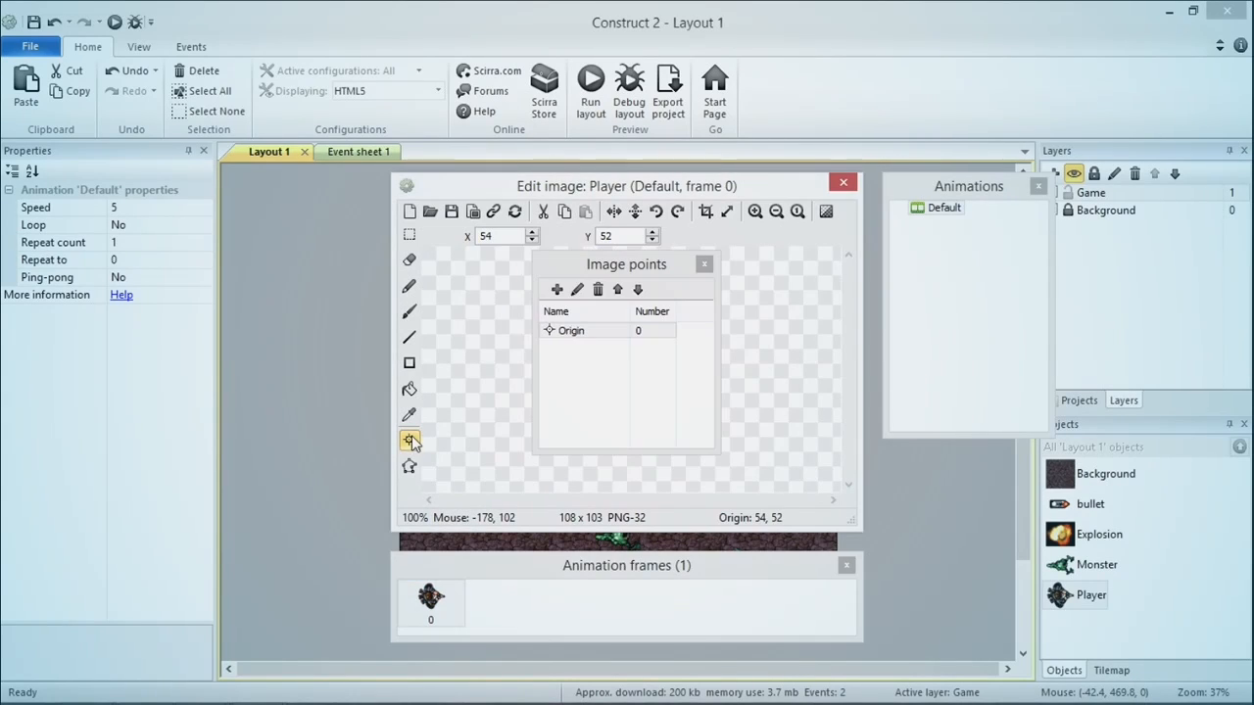
left_click(556, 290)
left_click_drag(608, 265, 470, 265)
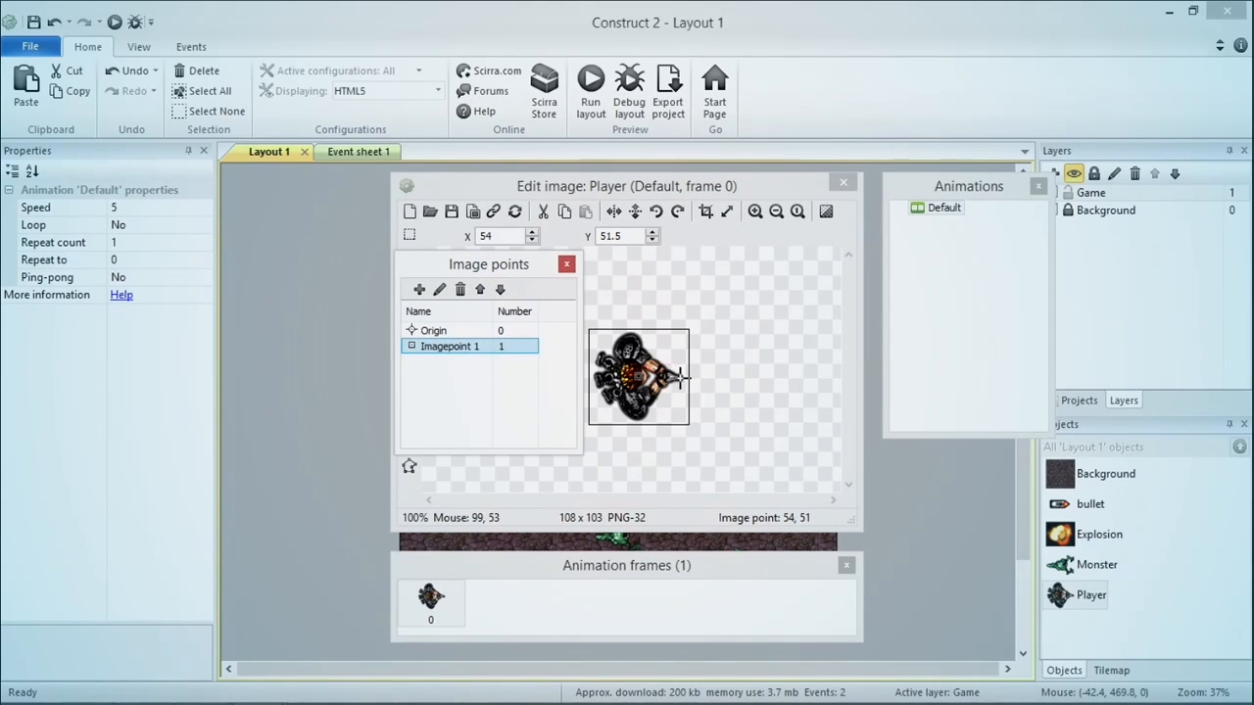
left_click(680, 378)
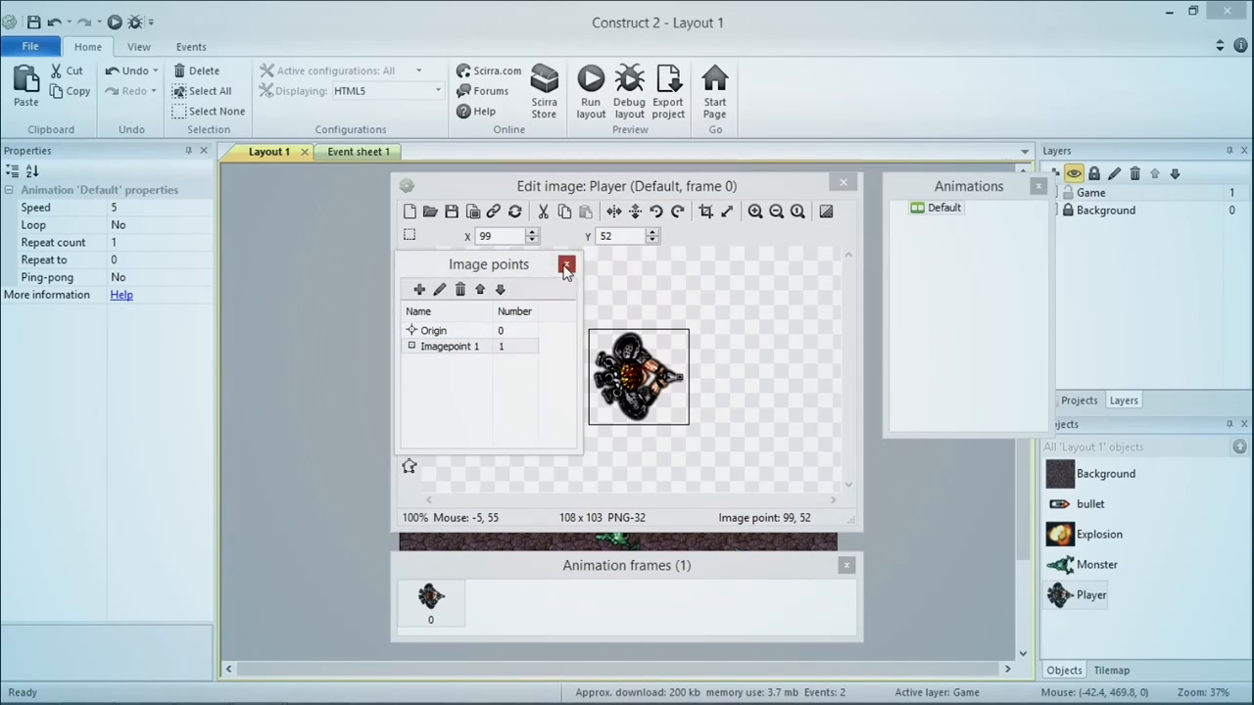
left_click(566, 267)
left_click(843, 182)
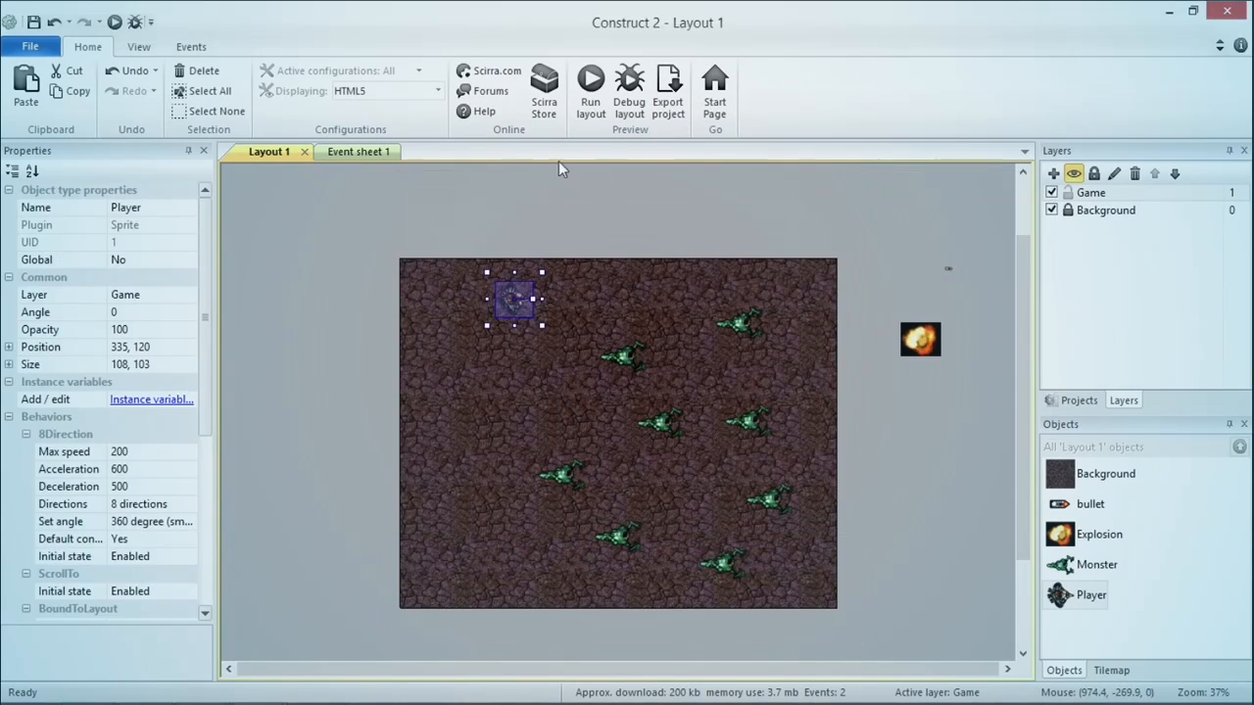
Step: Set the image point of the Player's bullet spawn action in Event sheet 1 to 1
left_click(365, 153)
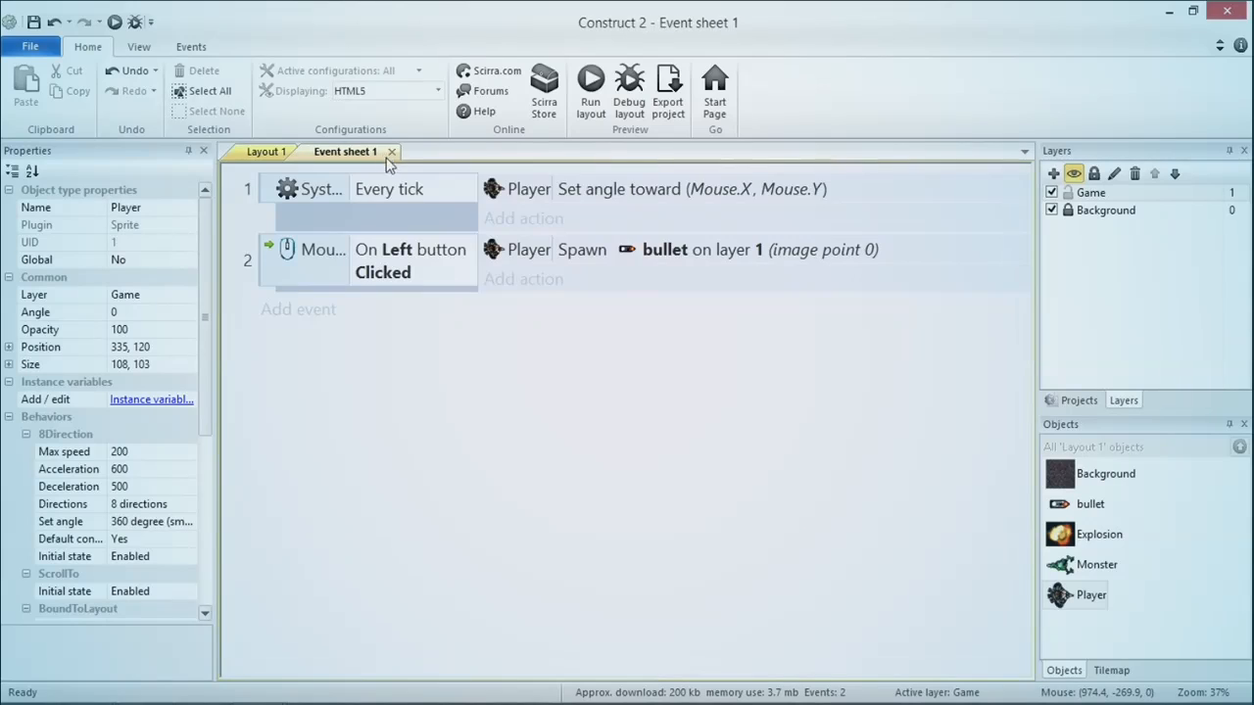
double_click(656, 253)
left_click(541, 441)
key("BackSpace")
type("1")
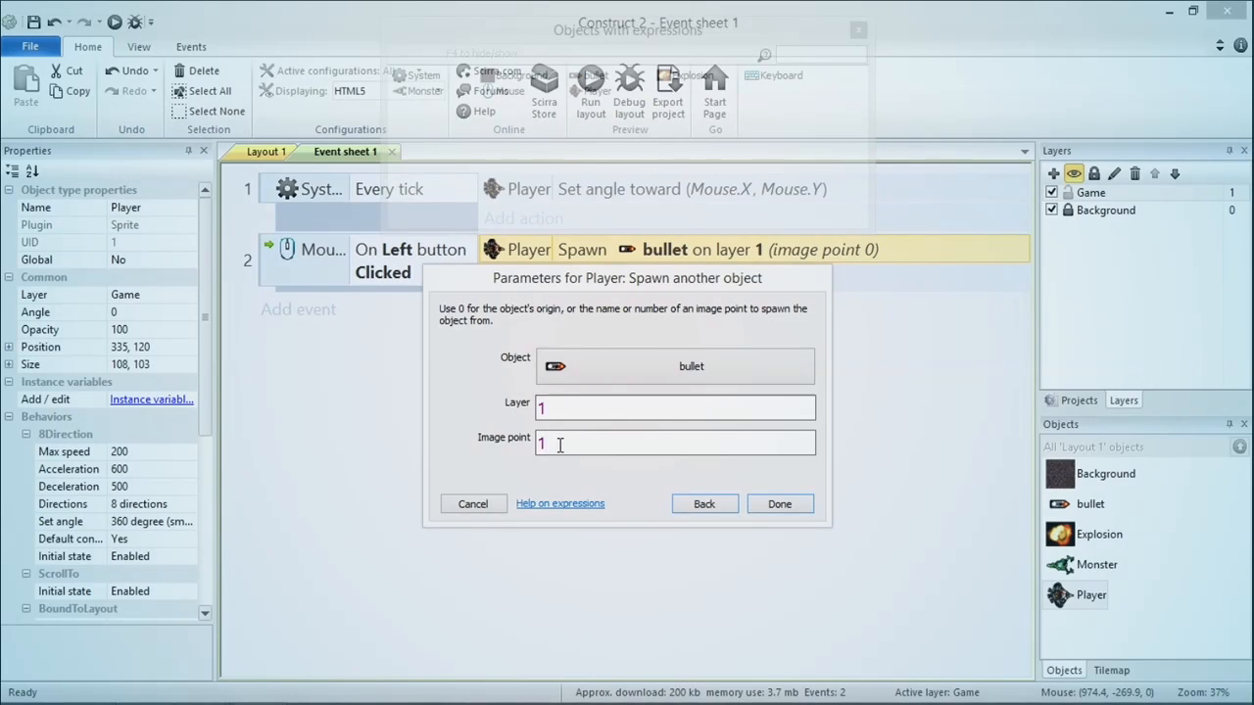
key("Return")
Step: Run the layout in the browser and fire several shots to check where the bullets leave the gun
left_click(591, 93)
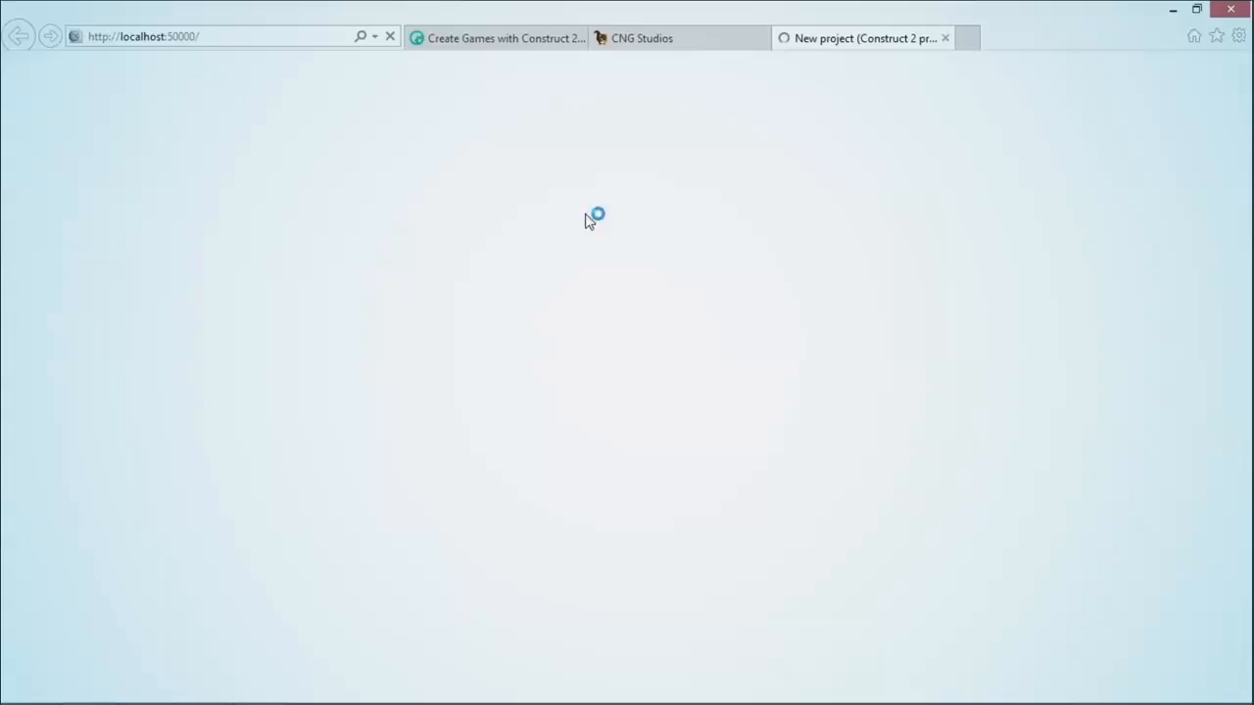
left_click(572, 286)
left_click(610, 326)
left_click(654, 360)
left_click(685, 383)
left_click(697, 391)
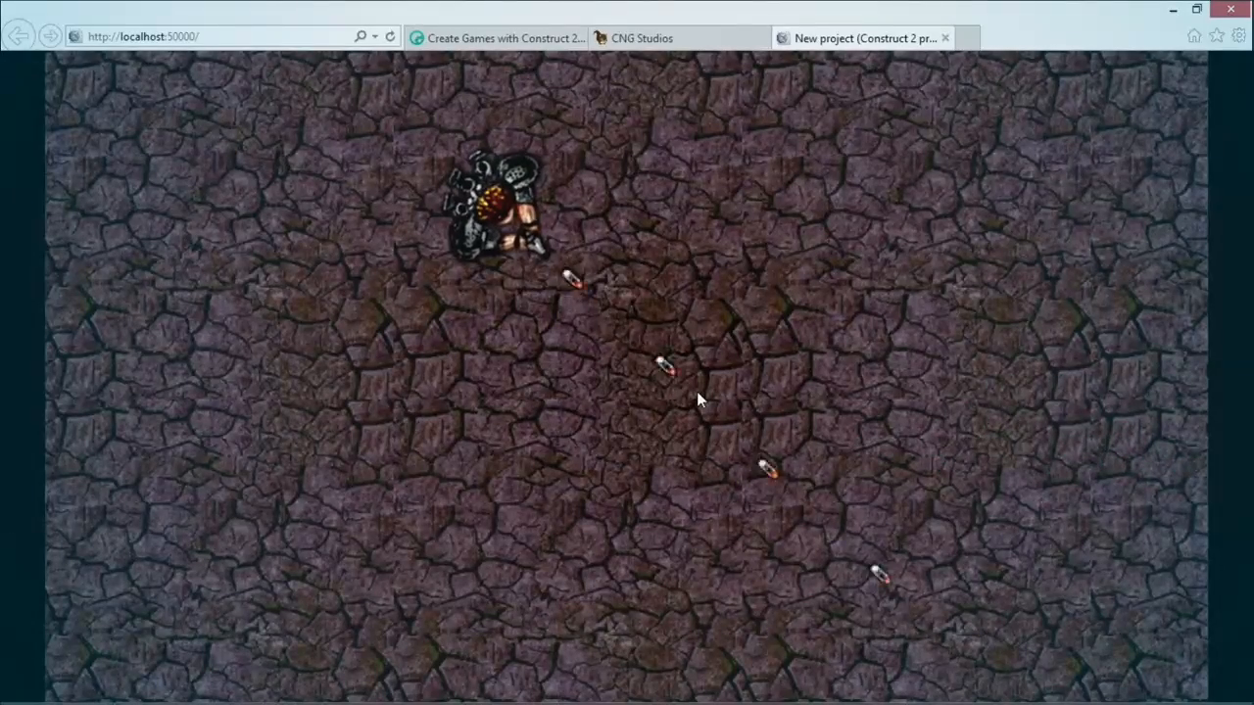
left_click(696, 389)
left_click(696, 389)
Step: Review the Adding Game Functionality slide in PowerPoint and return to the event sheet in Construct 2
key("alt+Tab")
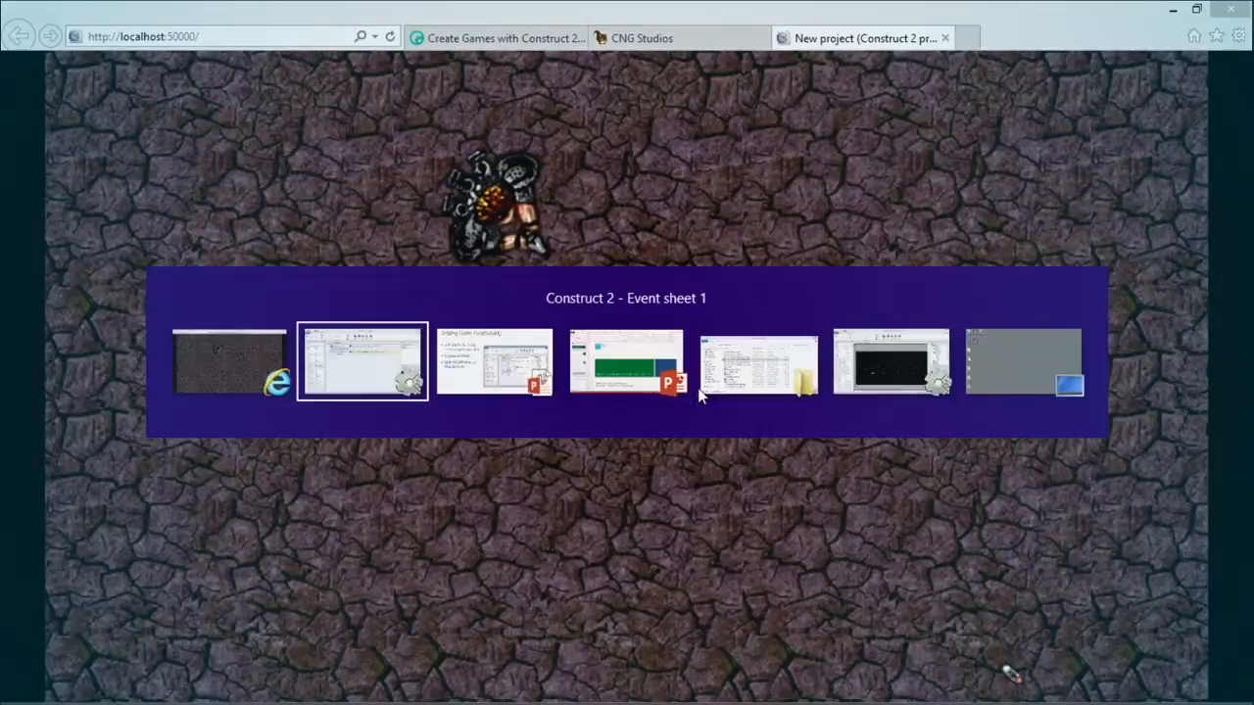
key("alt+Tab")
key("alt+Tab")
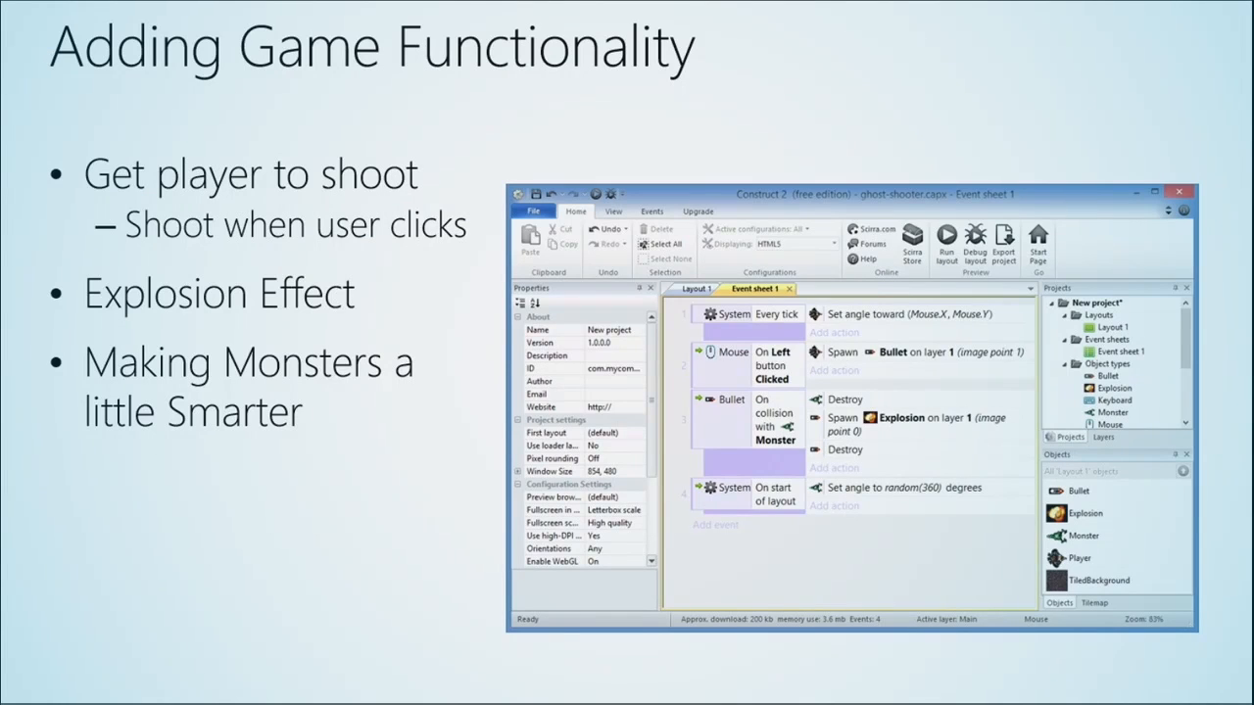
key("alt+Tab")
key("alt+Tab")
key("alt+Tab")
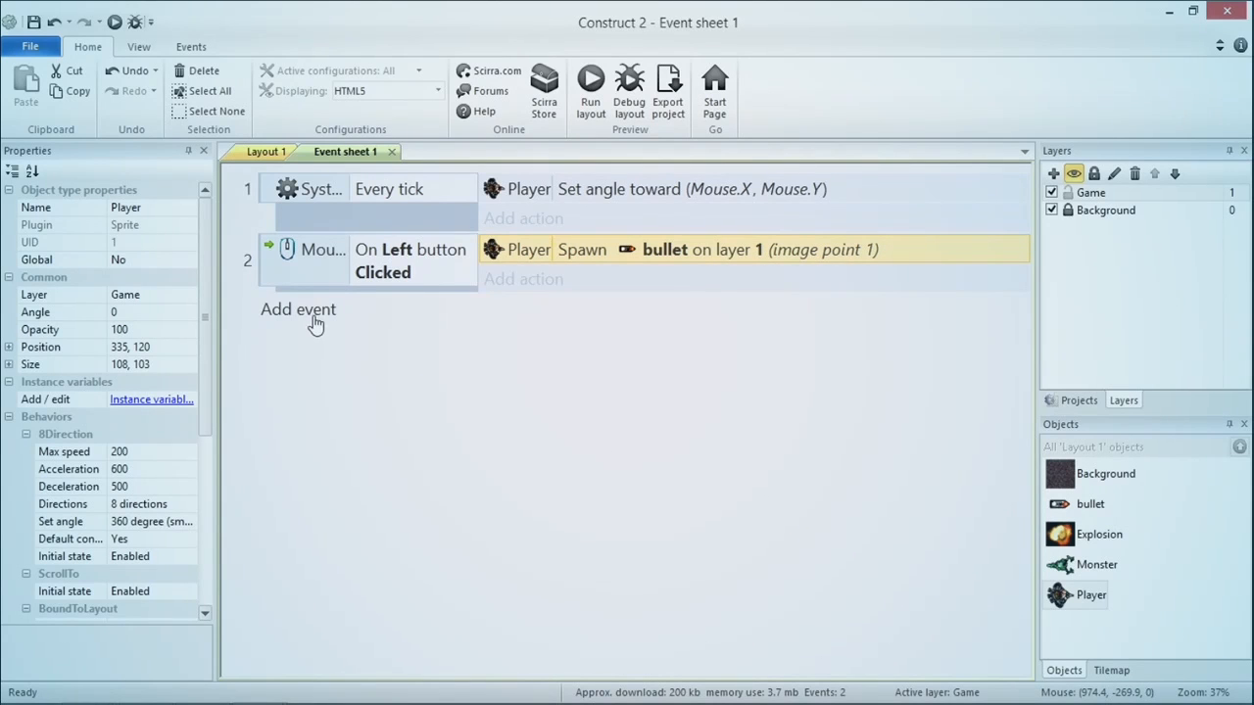
Step: Add a third event with the bullet condition On collision with another object, using Monster as the object
left_click(312, 312)
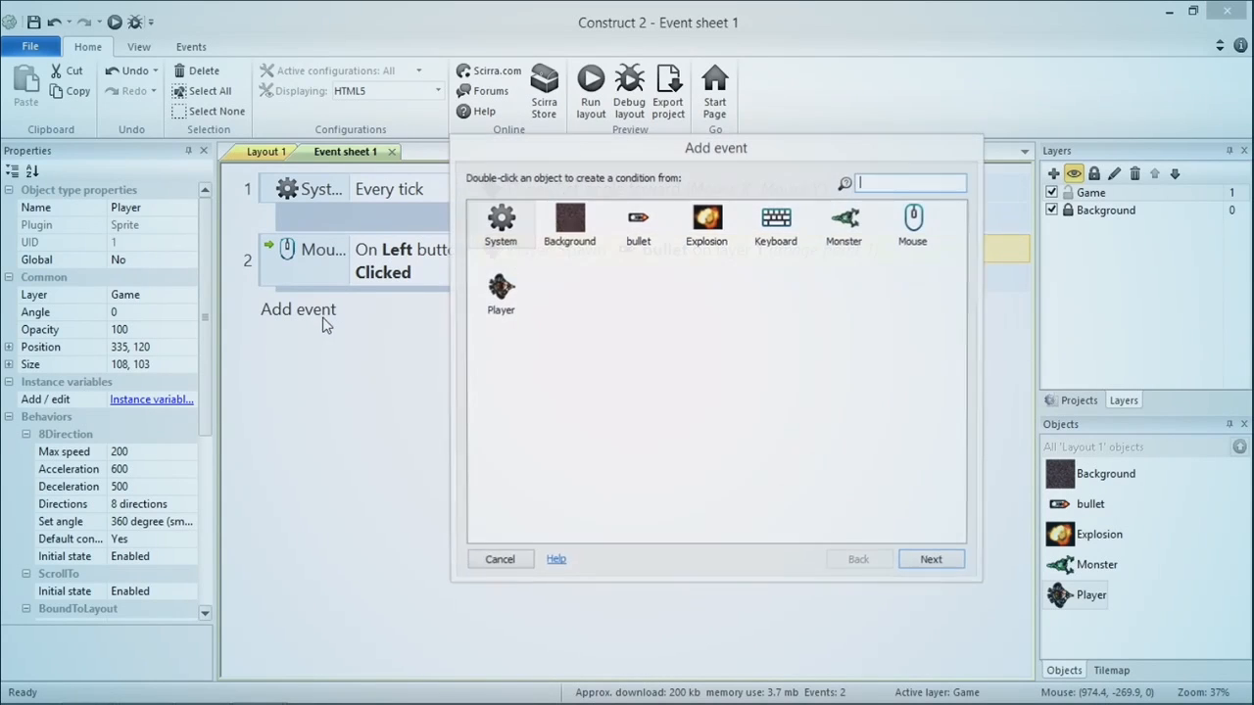
left_click(641, 244)
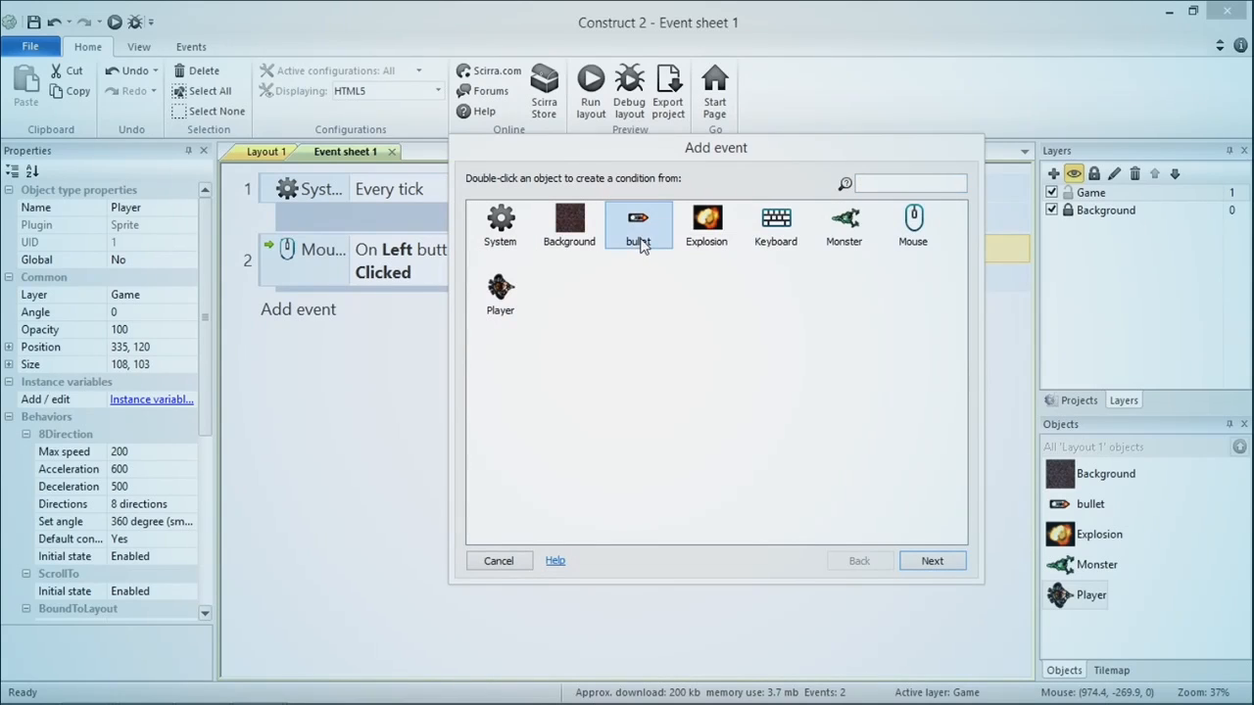
double_click(640, 244)
type("on coll")
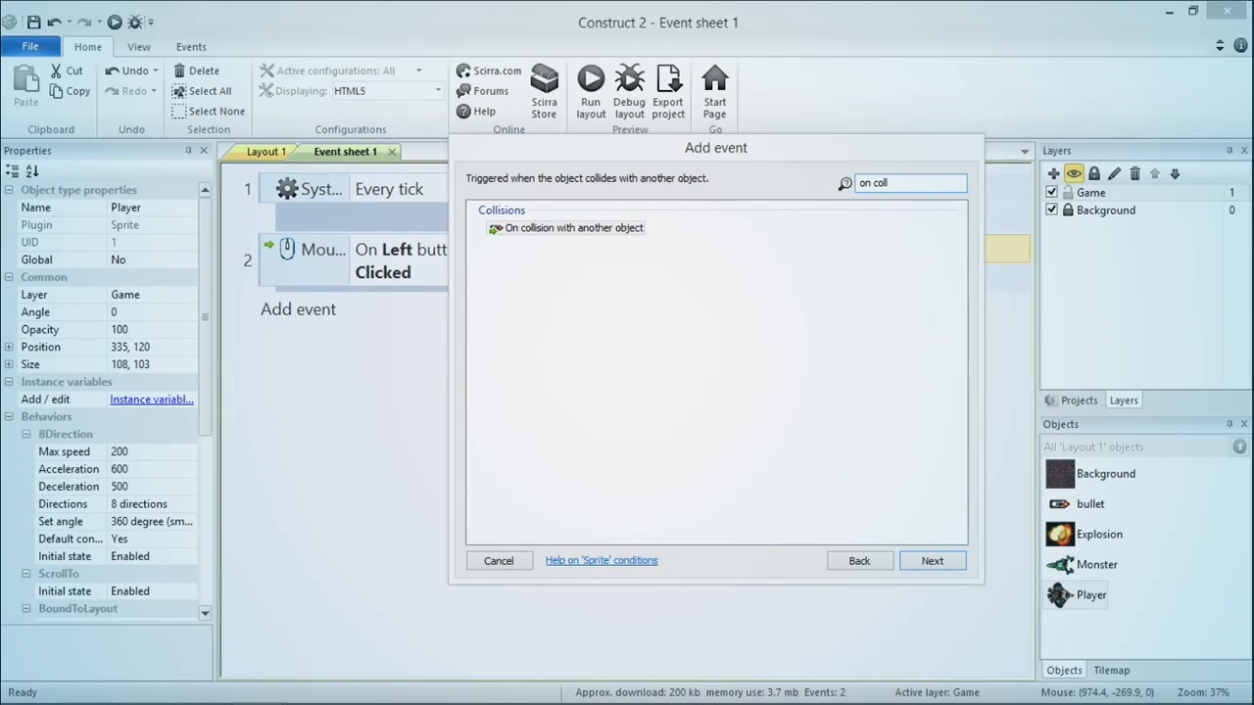
key("Return")
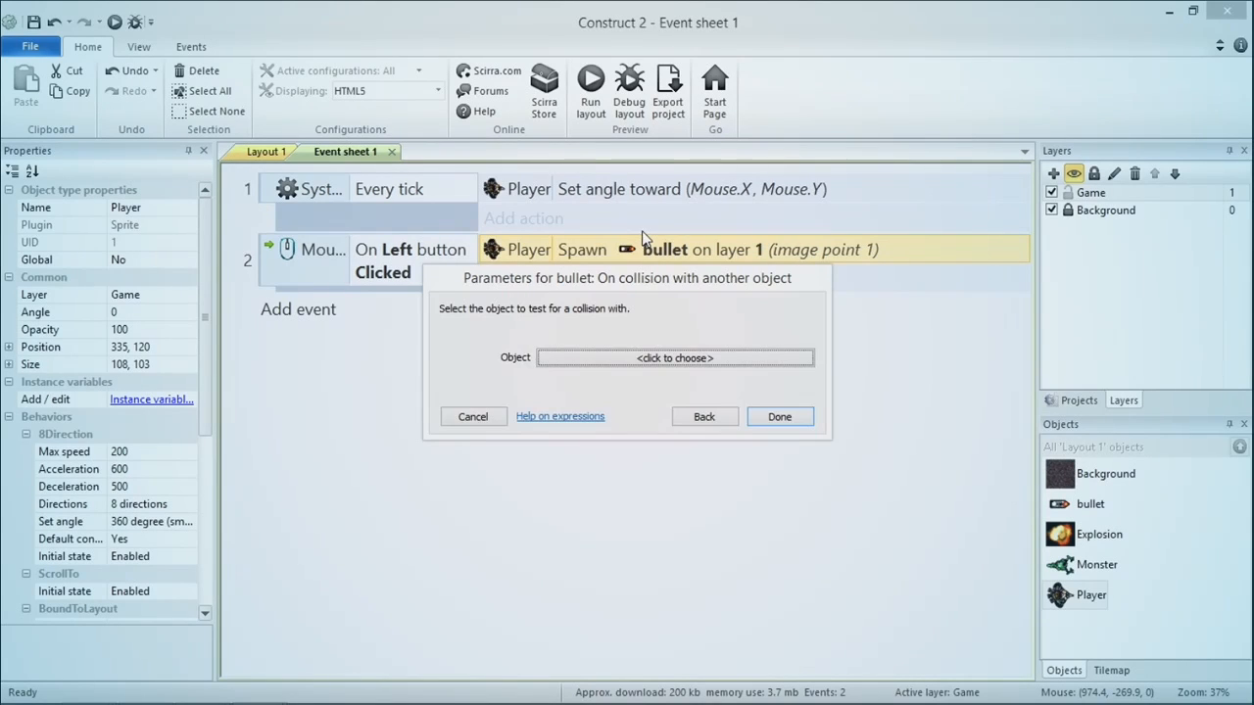
left_click(744, 359)
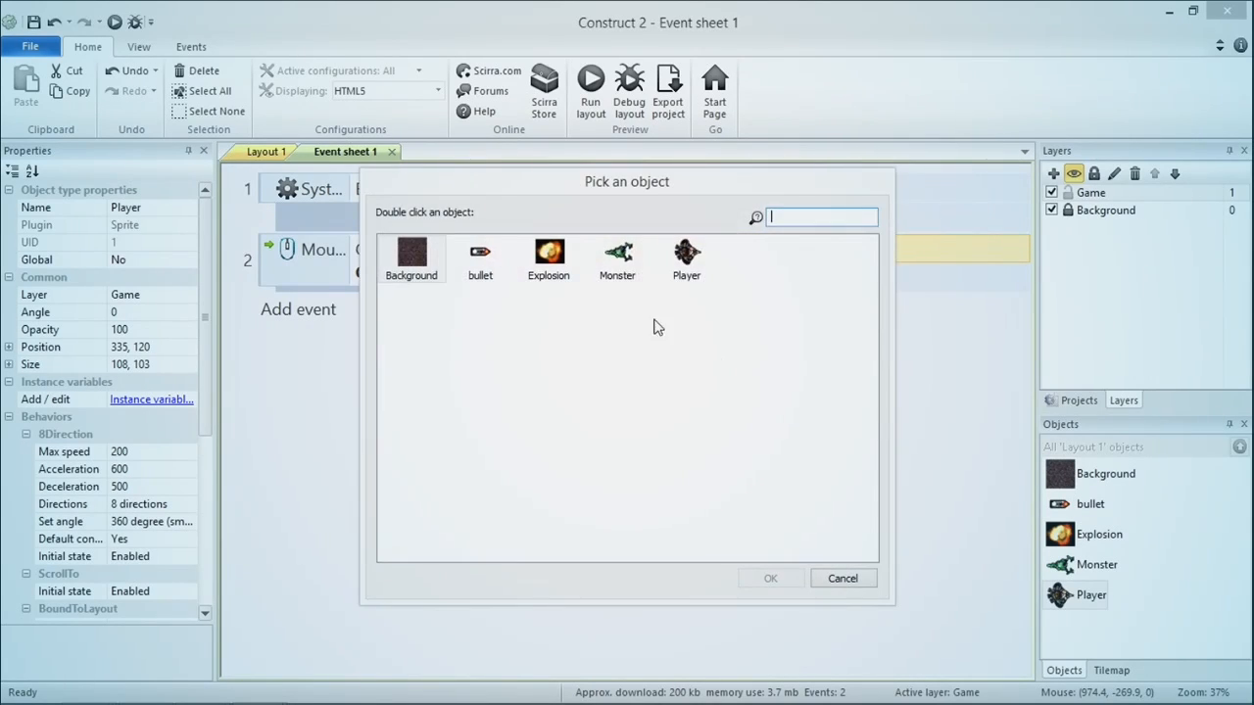
double_click(624, 272)
left_click(794, 443)
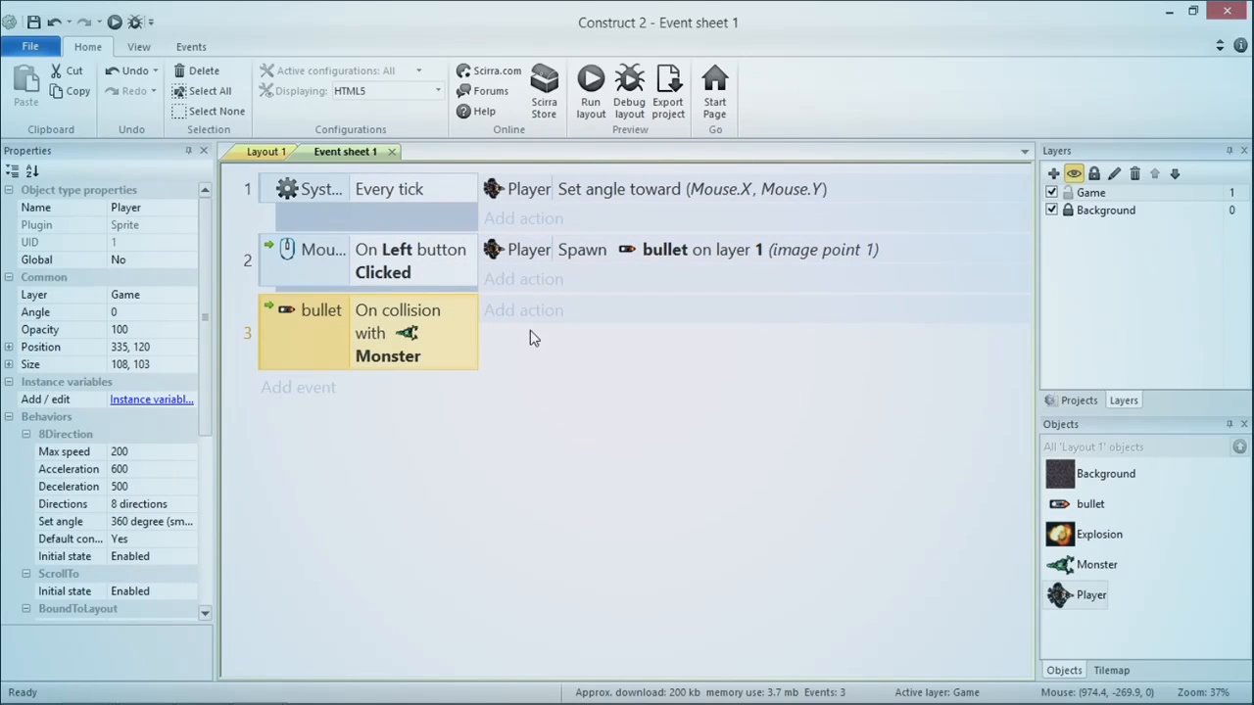
Step: Add the Monster action Destroy to the bullet collision event
left_click(534, 314)
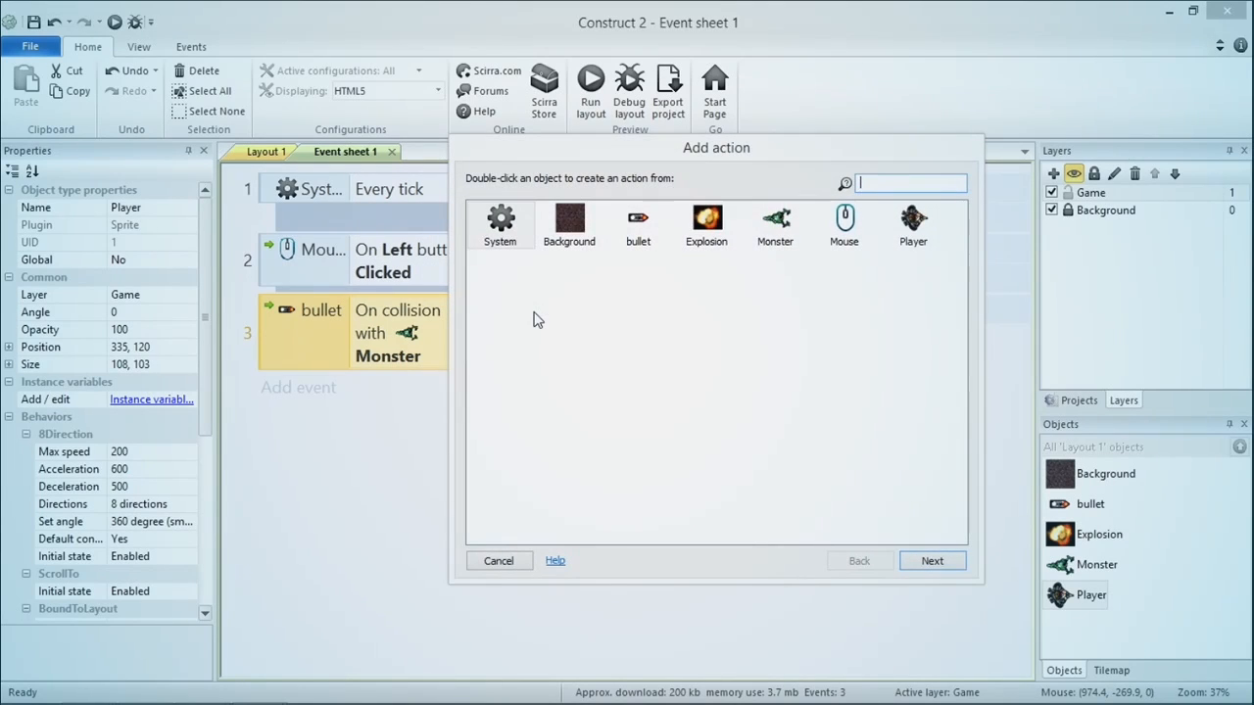
left_click(788, 238)
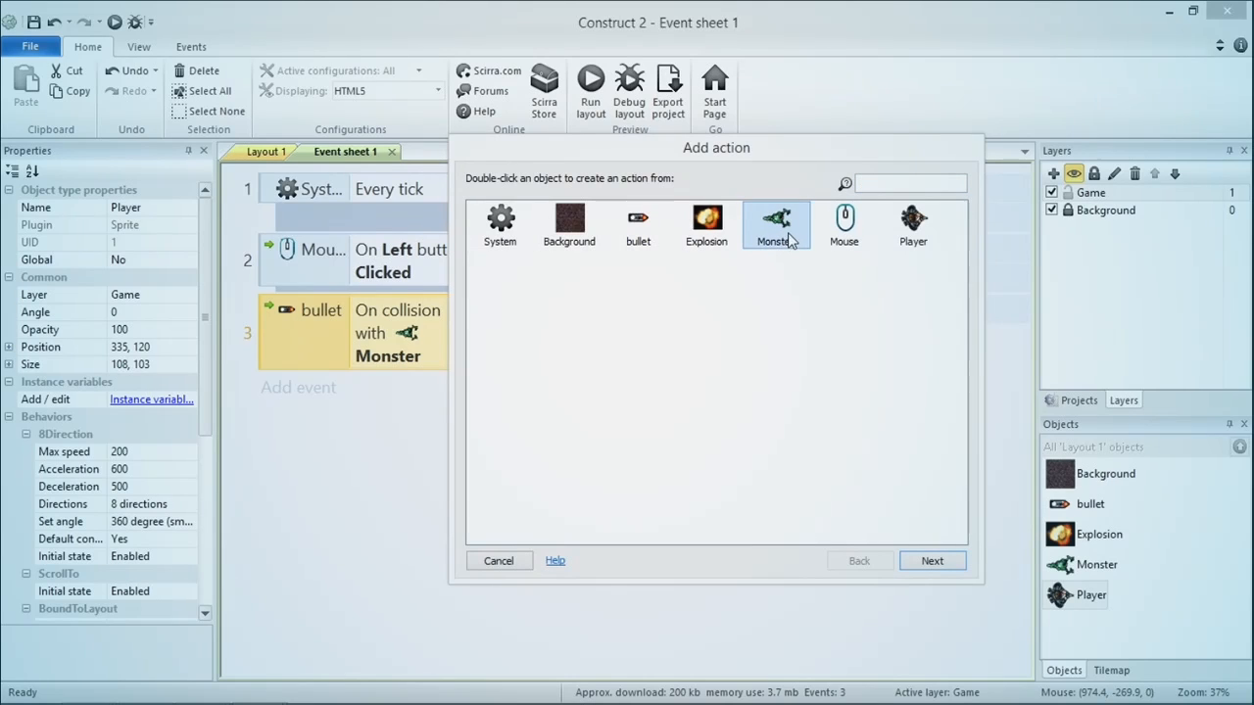
double_click(788, 238)
type("destroy")
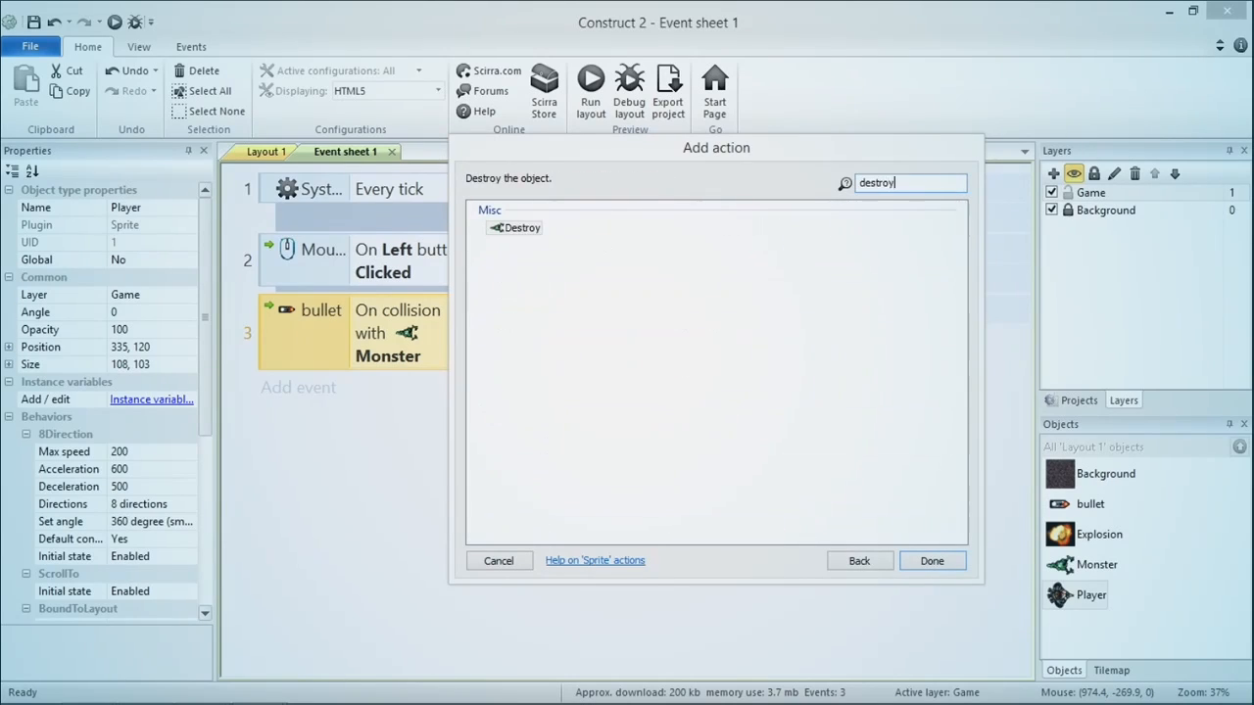
key("Return")
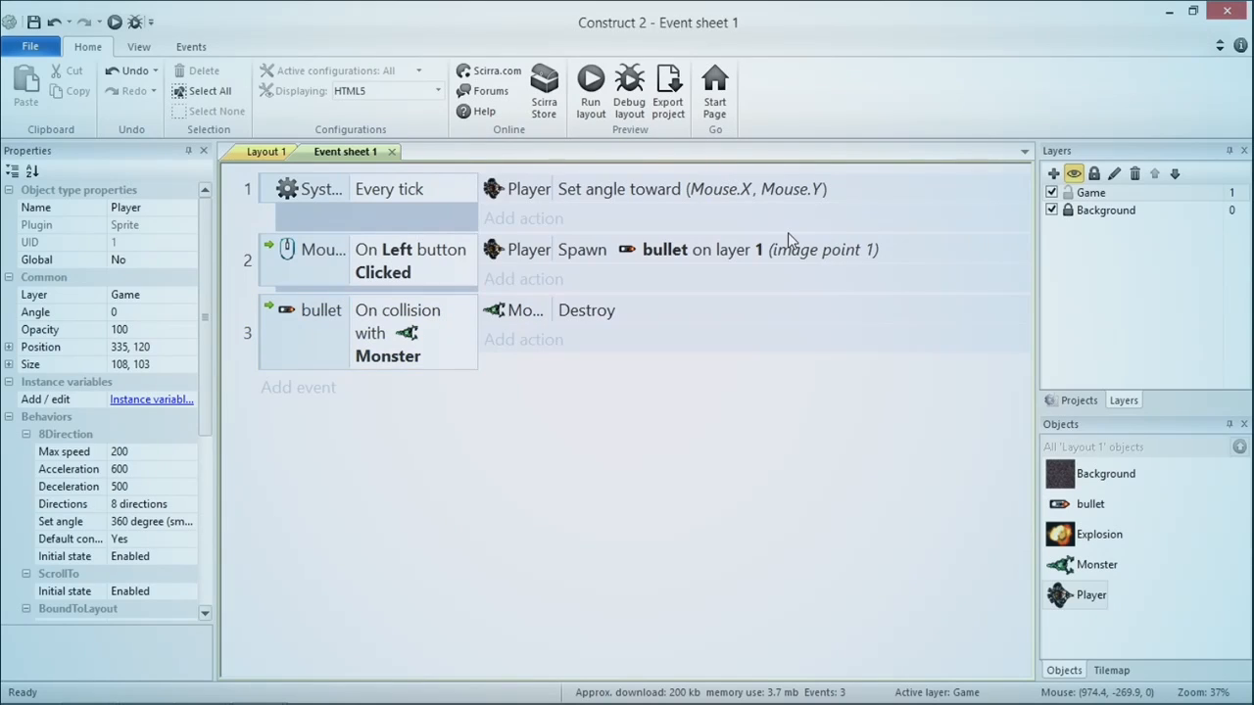
Step: Add a bullet action to the collision event that spawns the Explosion object on layer 1 at image point 0
left_click(561, 357)
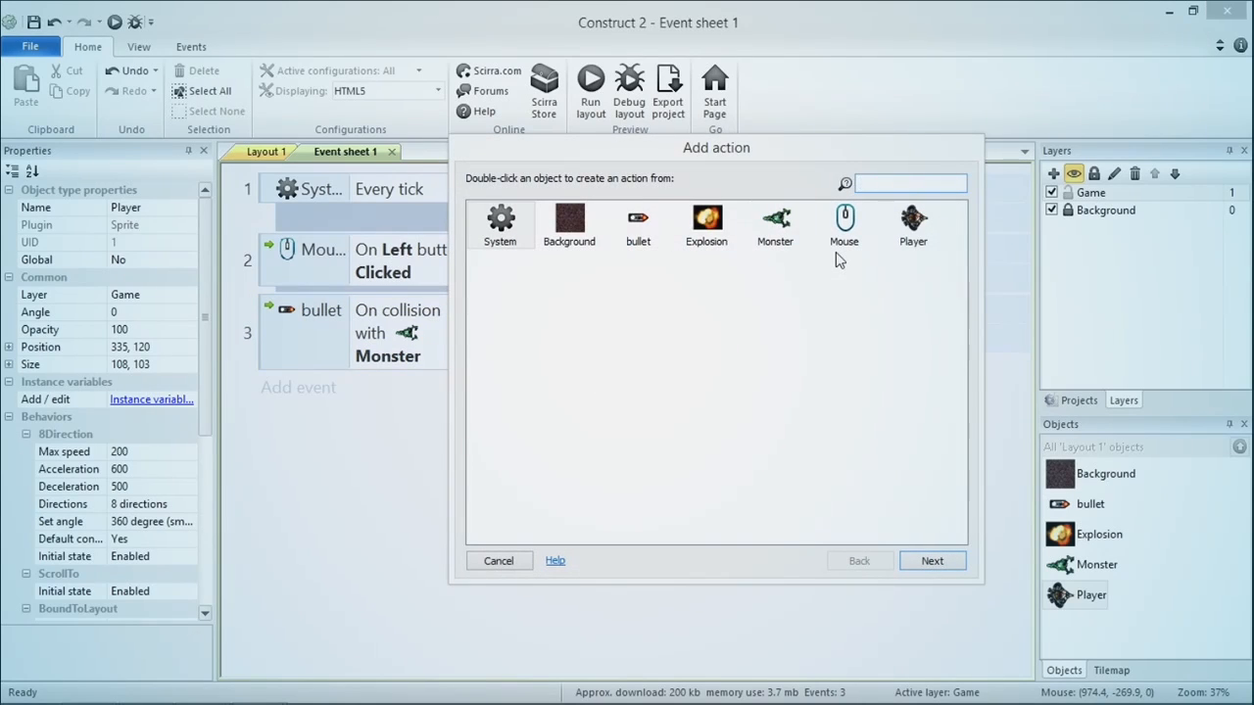
type("bullet")
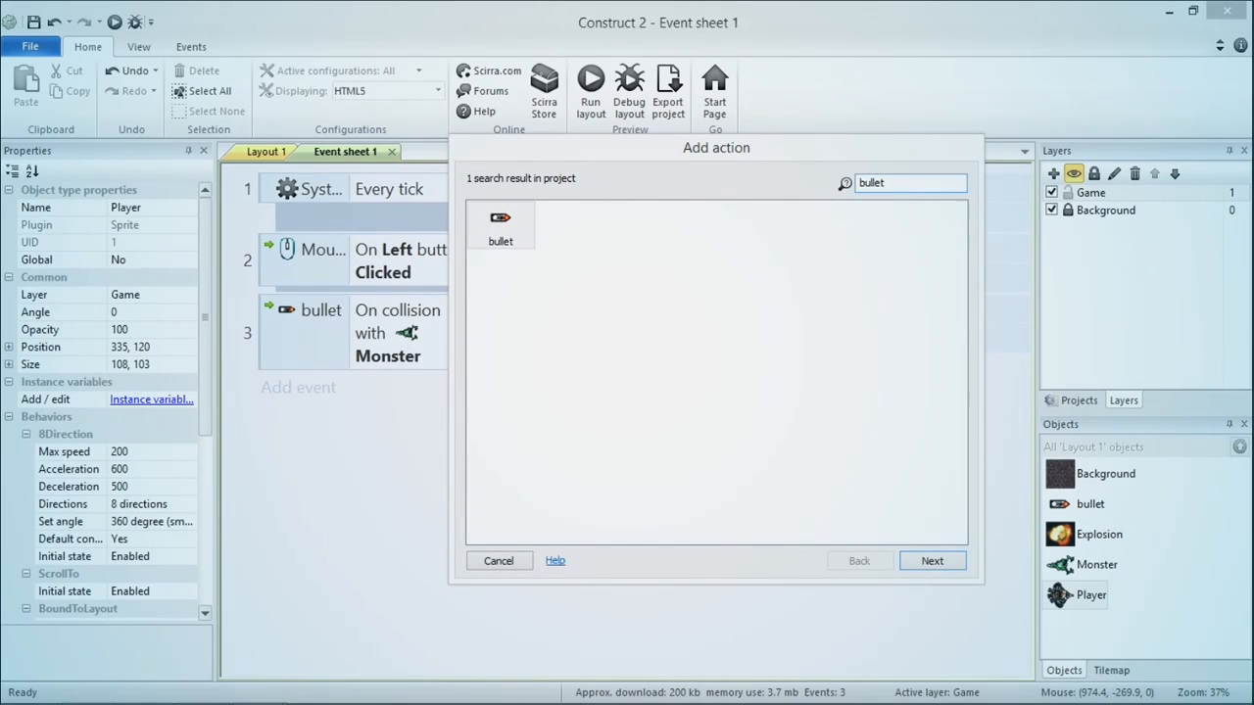
key("Return")
type("spawn")
key("Return")
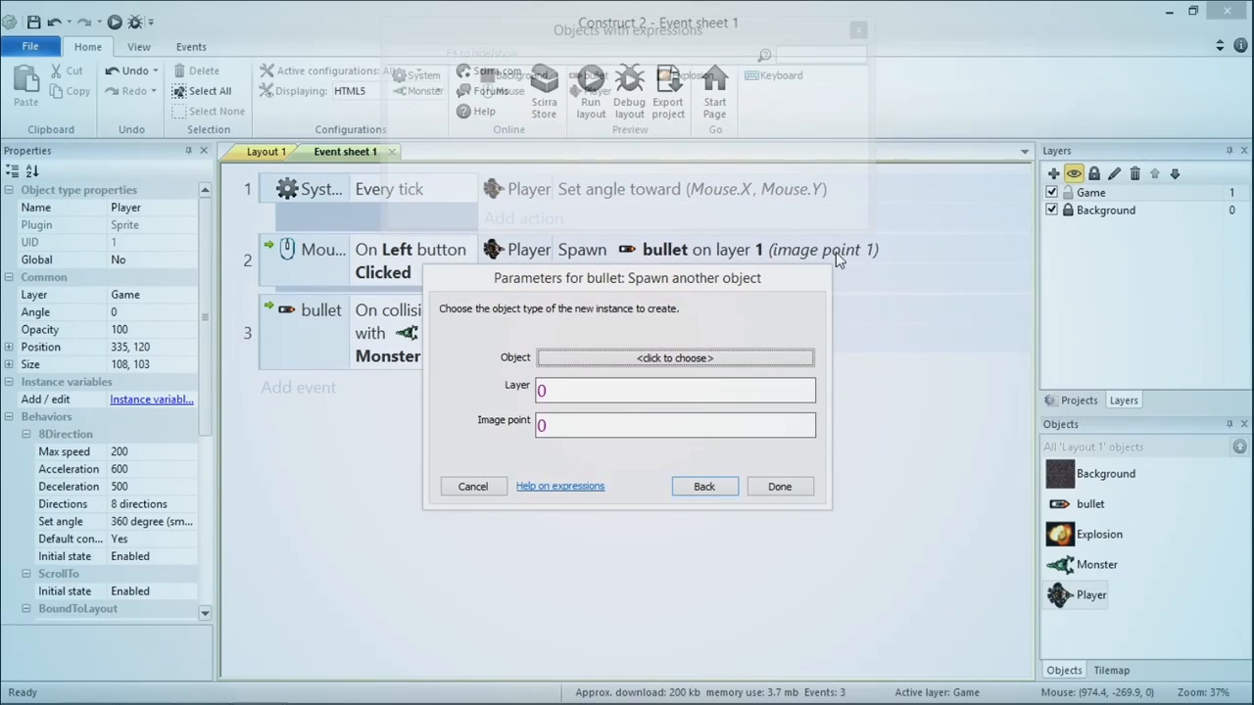
left_click(723, 357)
left_click(551, 256)
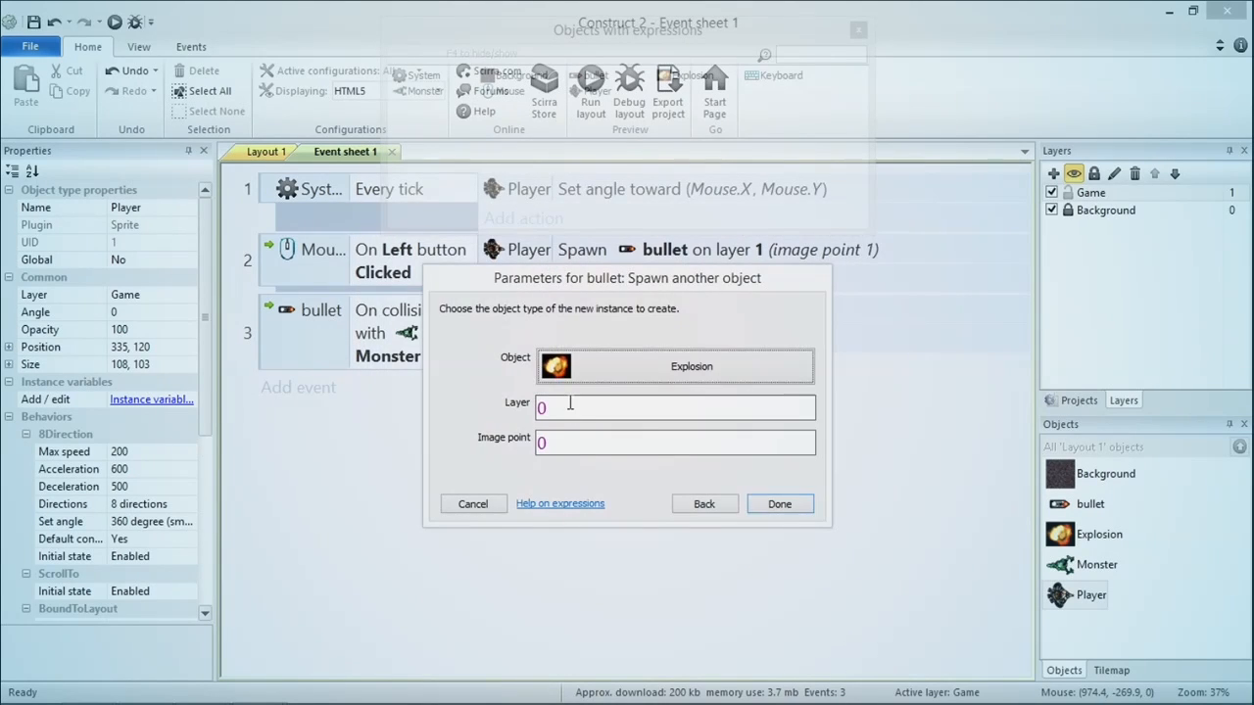
left_click(570, 402)
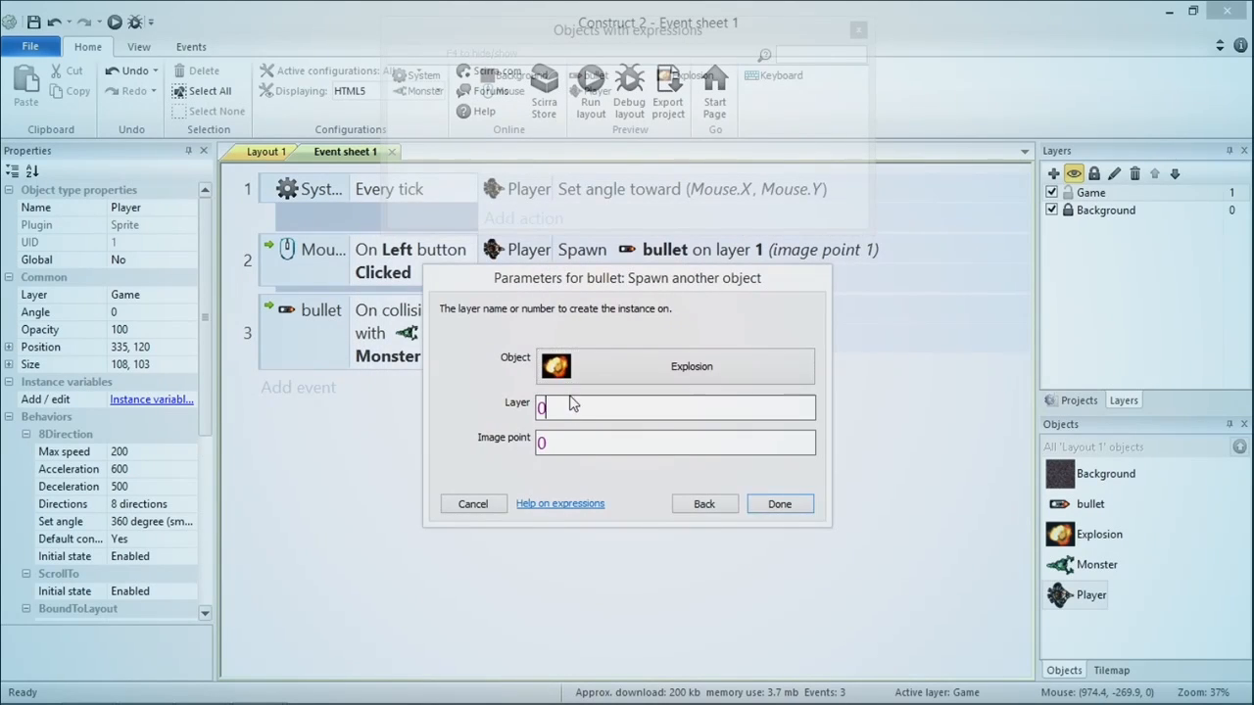
key("Return")
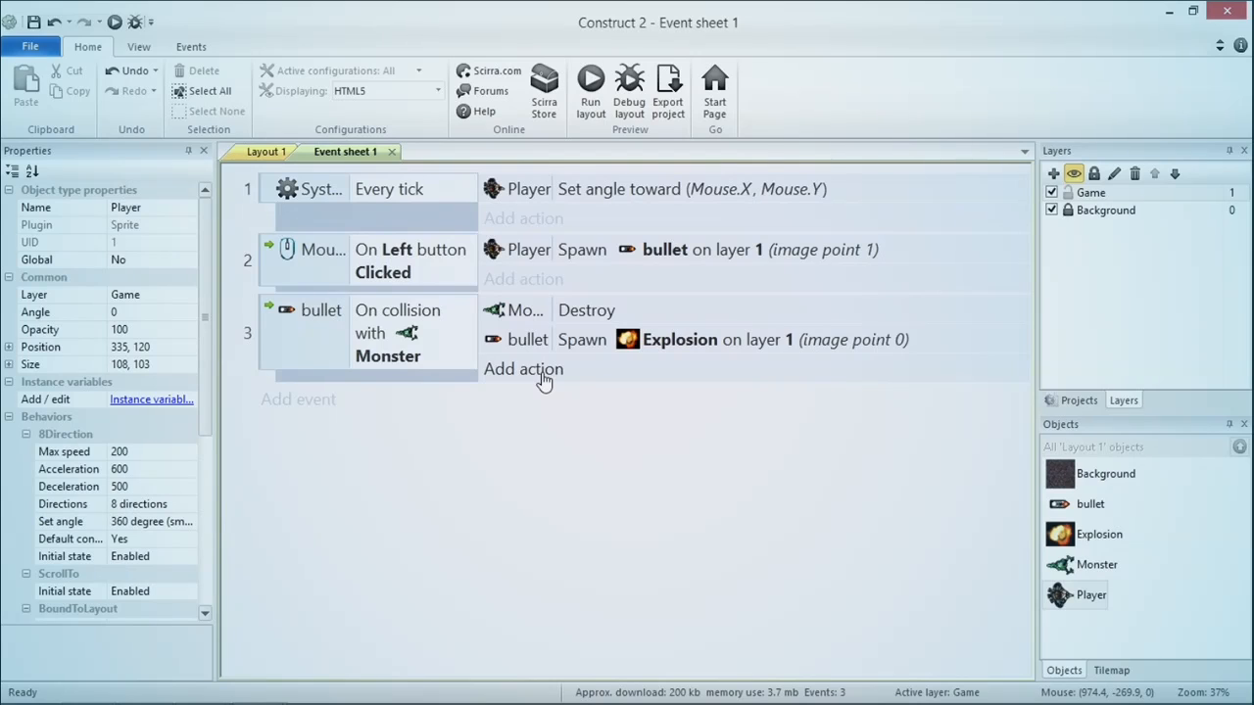
Step: Add the bullet action Destroy to the bullet and monster collision event
left_click(543, 373)
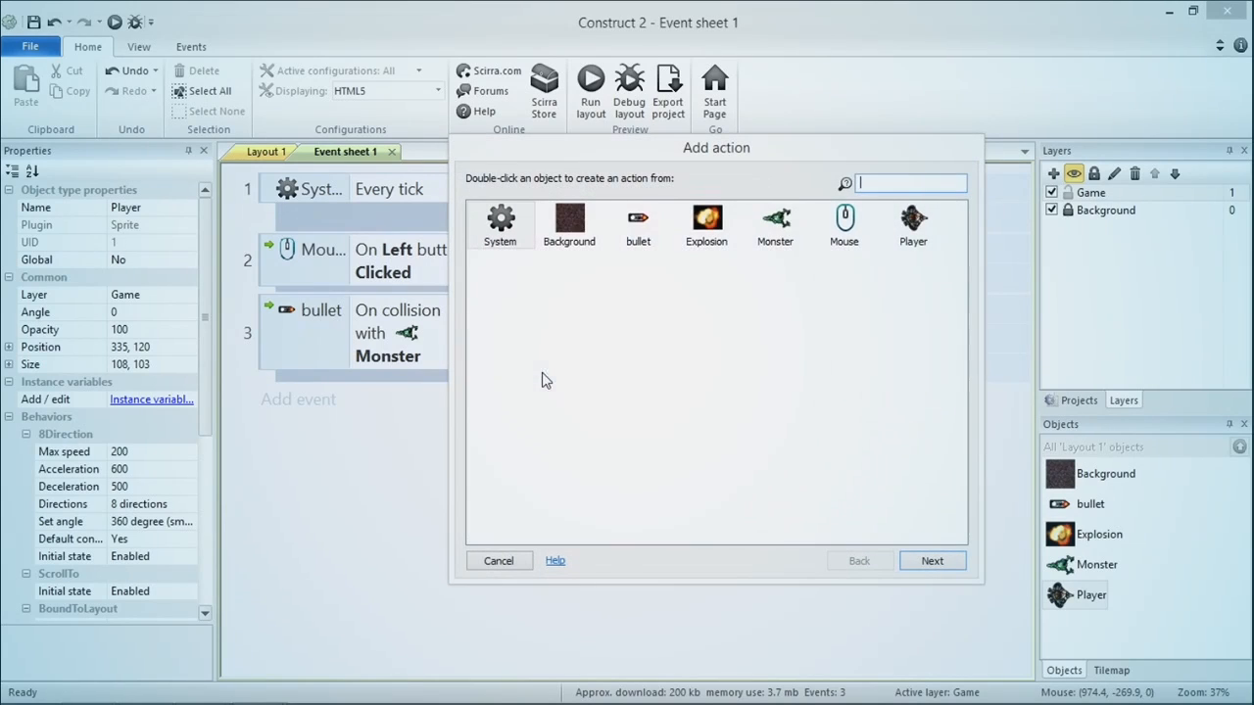
double_click(634, 228)
type("destro")
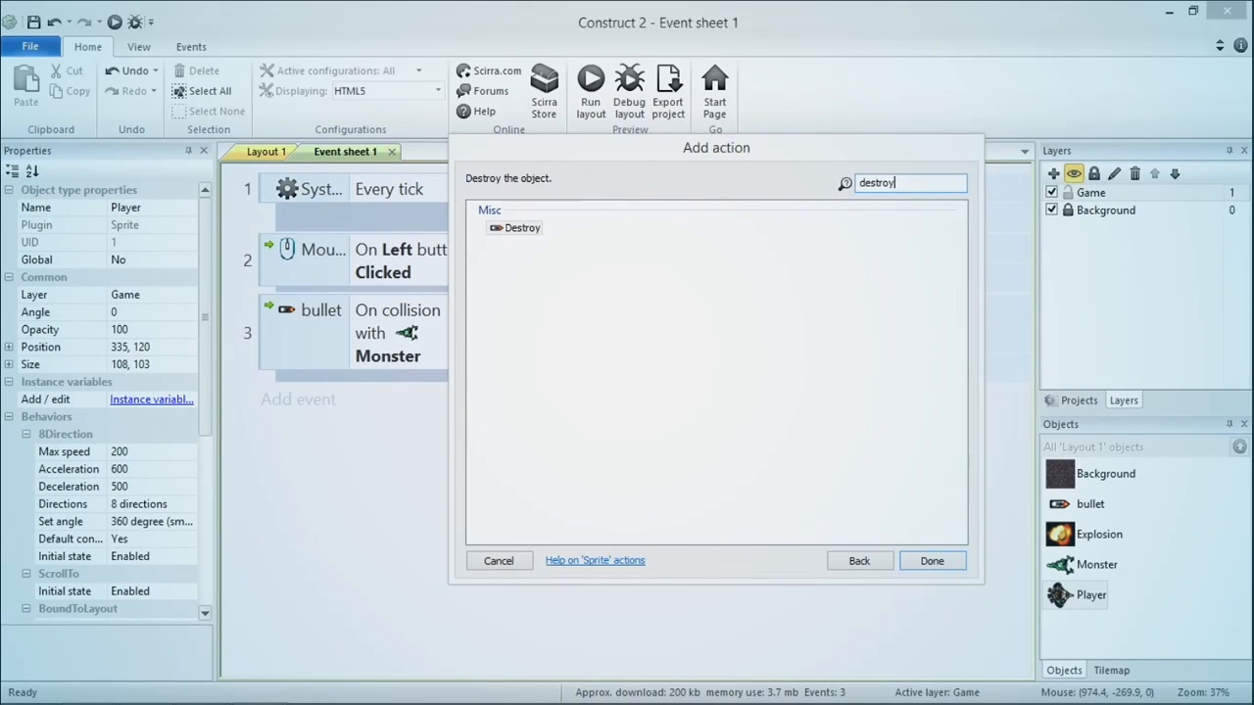
type("y")
key("Return")
key("alt+Tab")
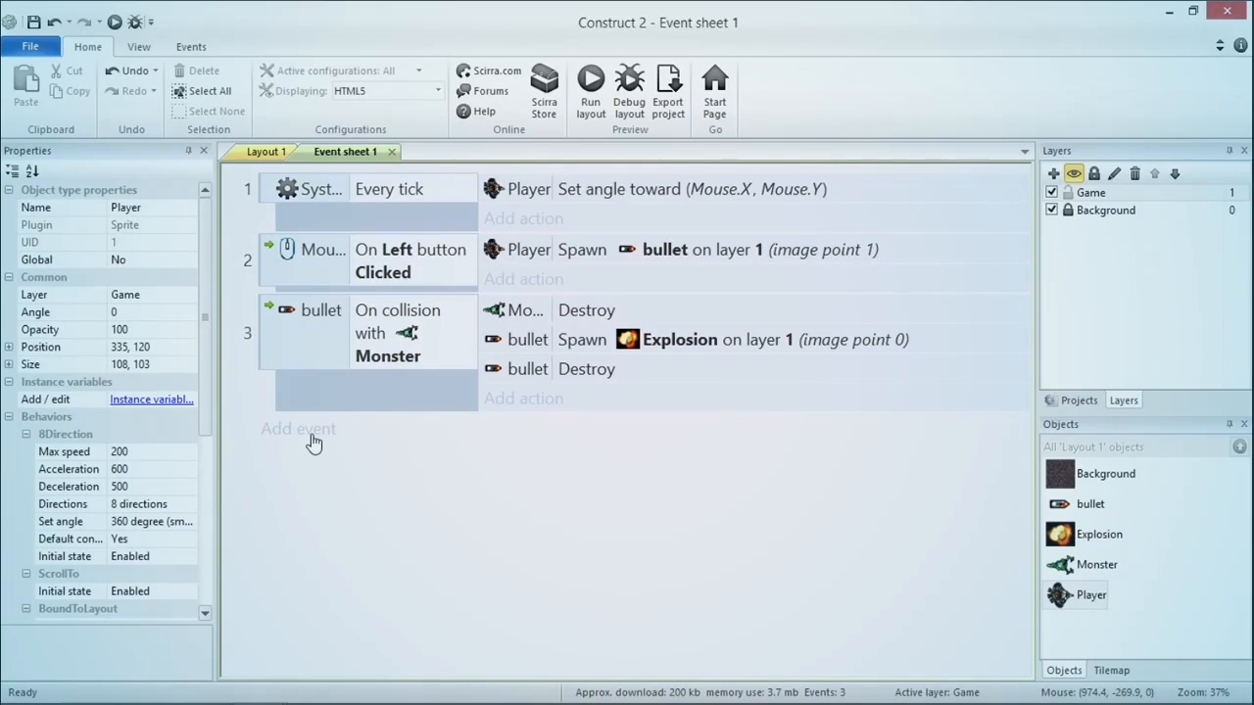
Step: Add a fourth event with the System condition On start of layout
left_click(312, 436)
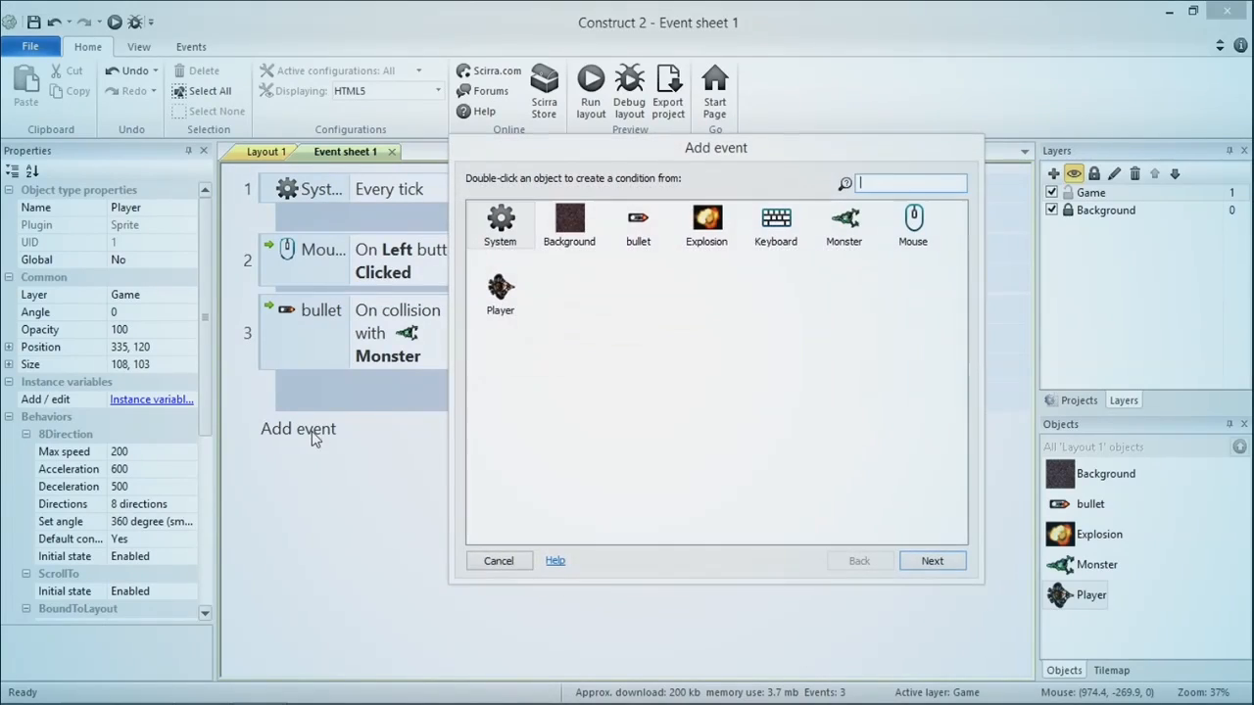
double_click(502, 223)
type("on s")
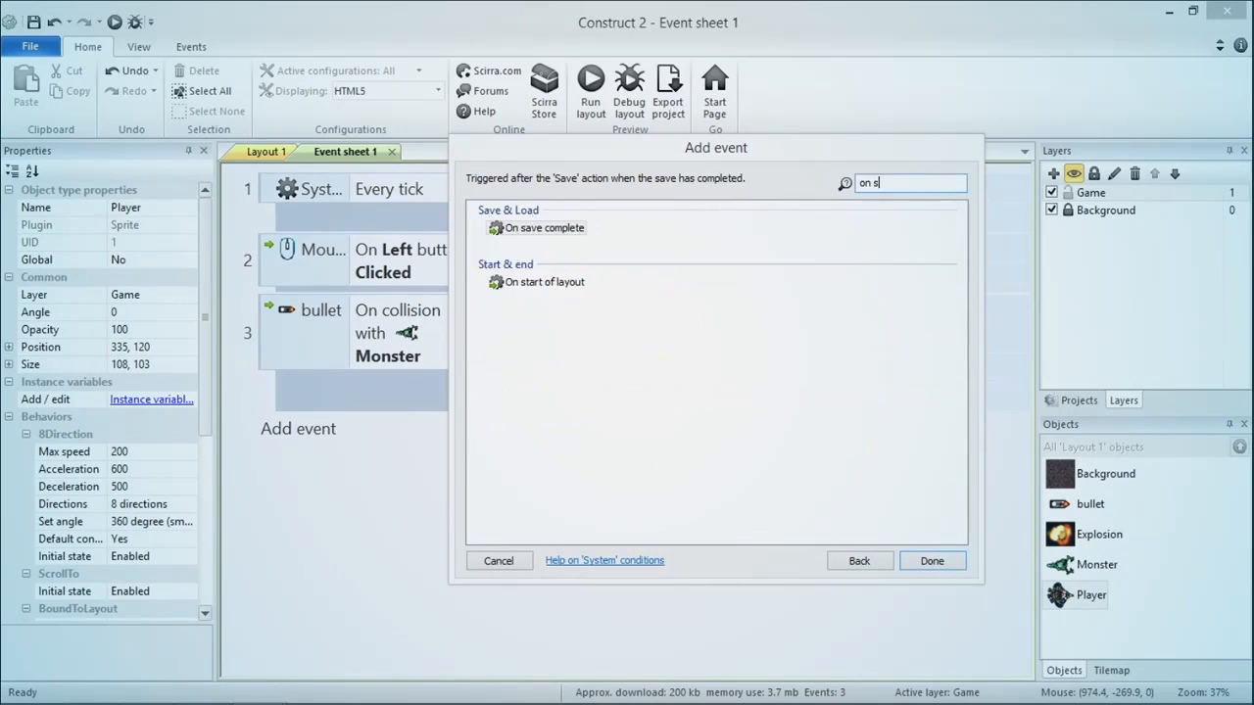
type("tart")
double_click(502, 227)
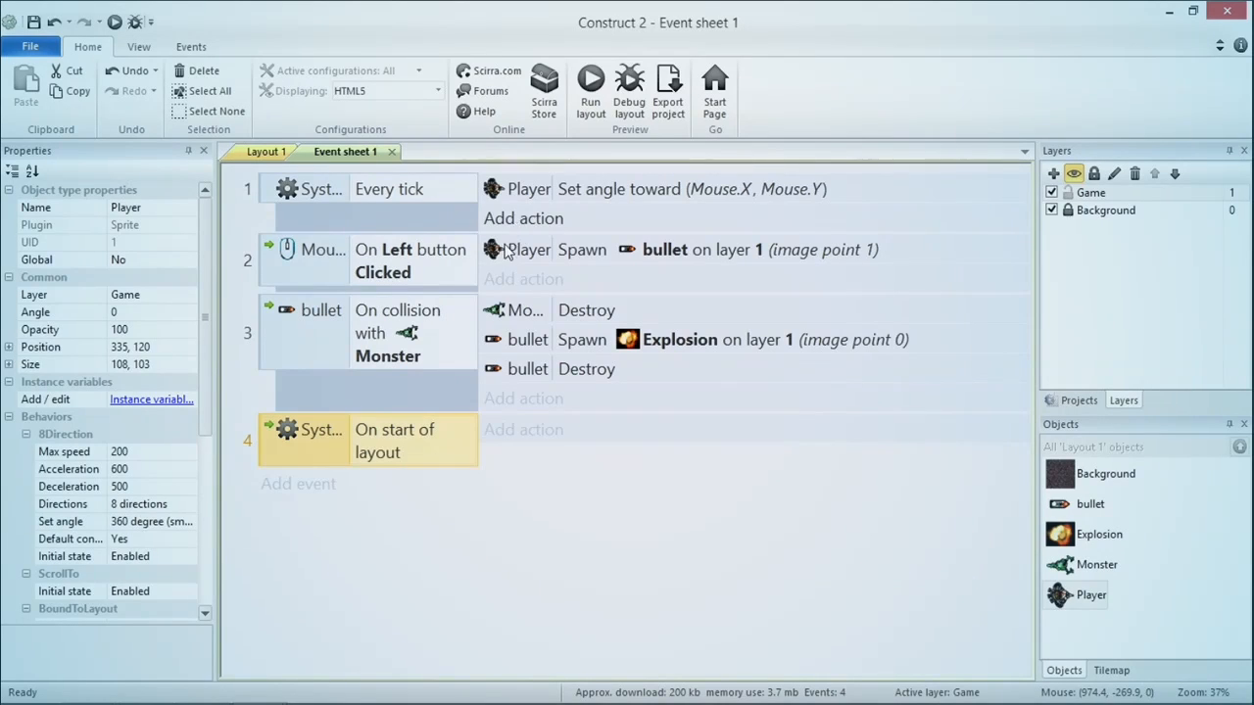
Step: Add the Monster action Set angle of motion to the start-of-layout event, with the angle random(360)
left_click(535, 430)
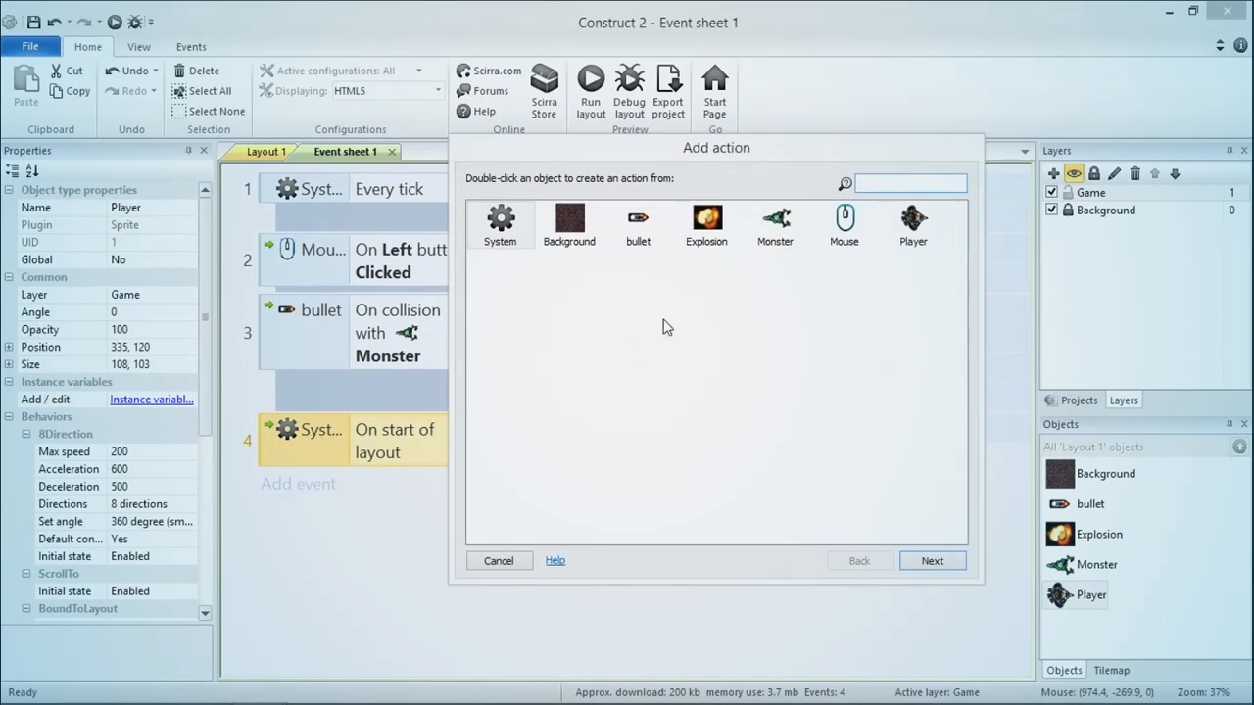
double_click(774, 222)
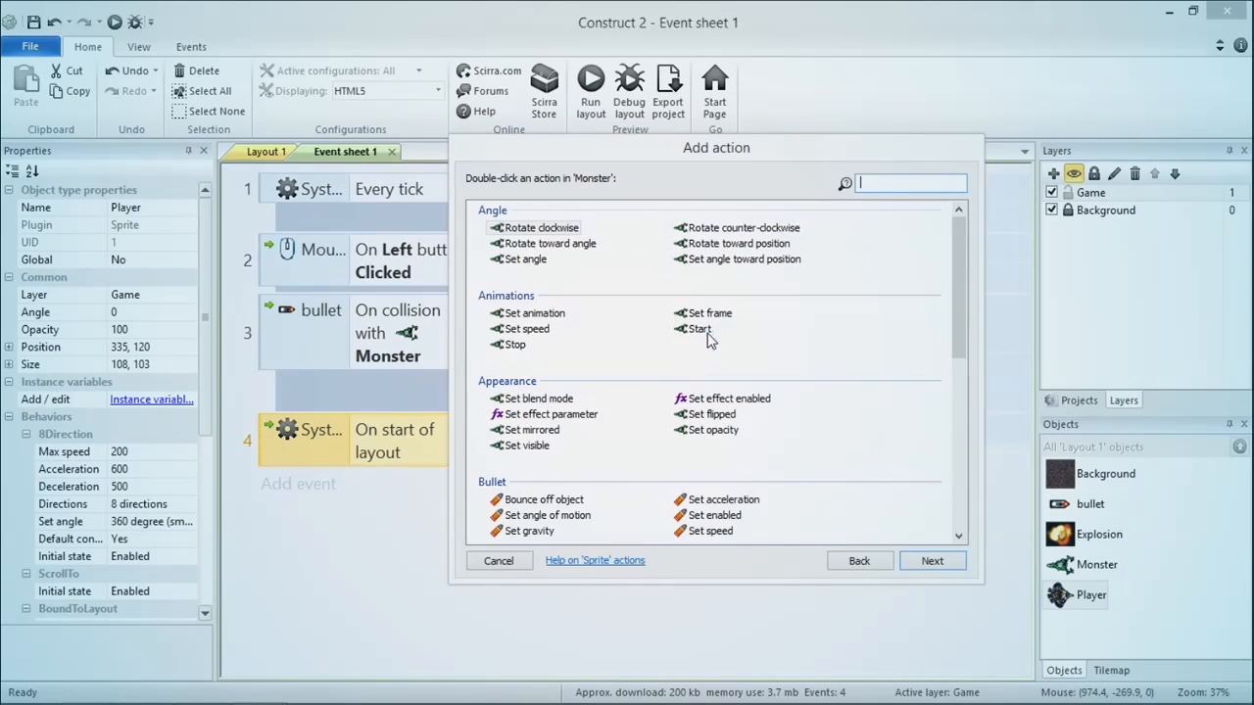
type("set angle")
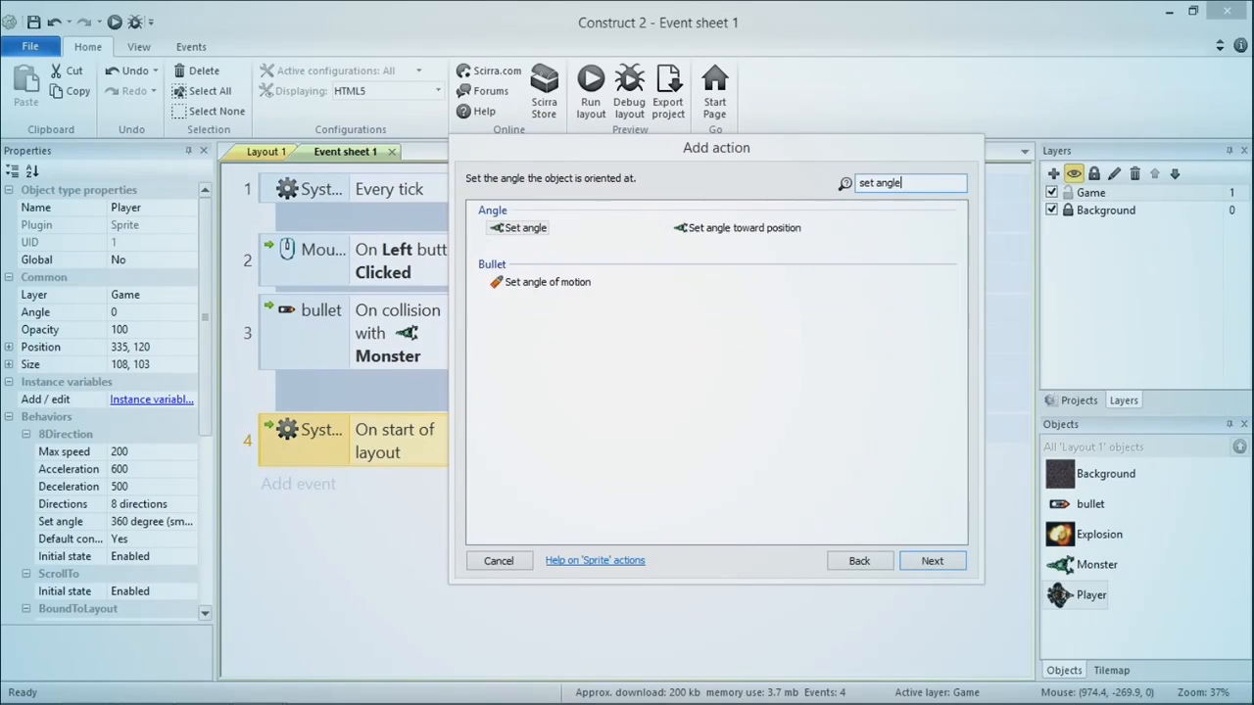
type(" of mot")
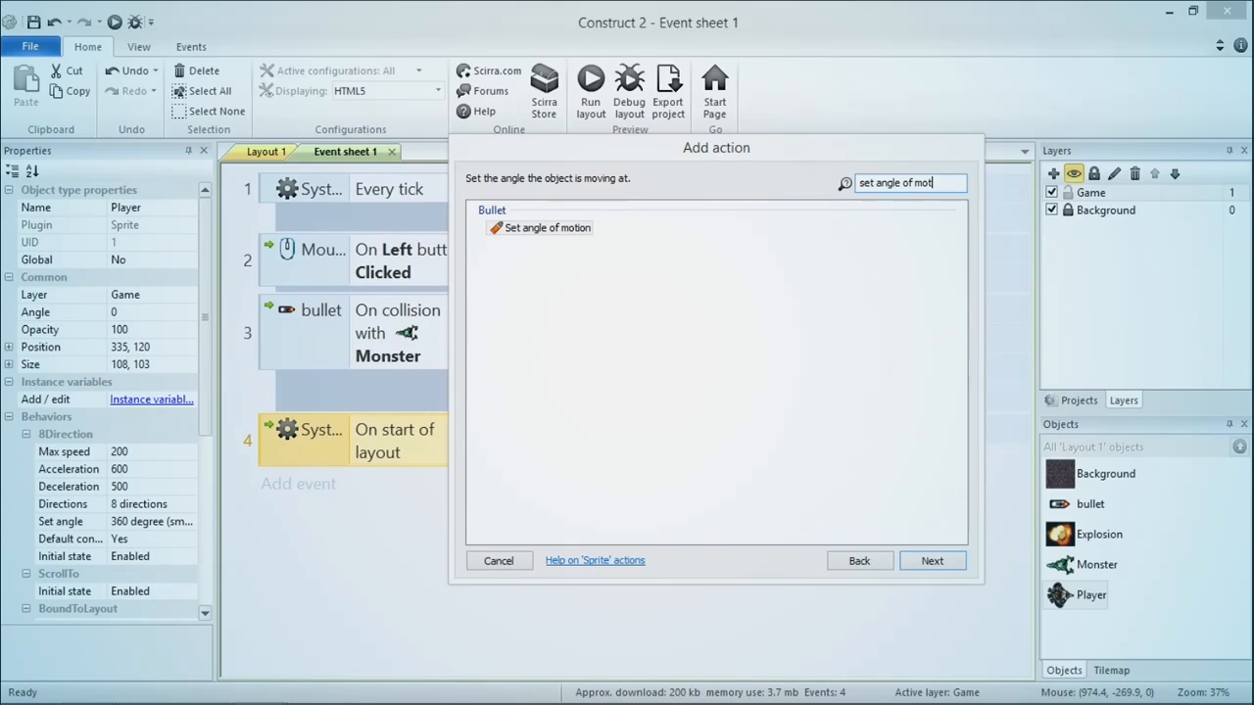
type("io")
key("Return")
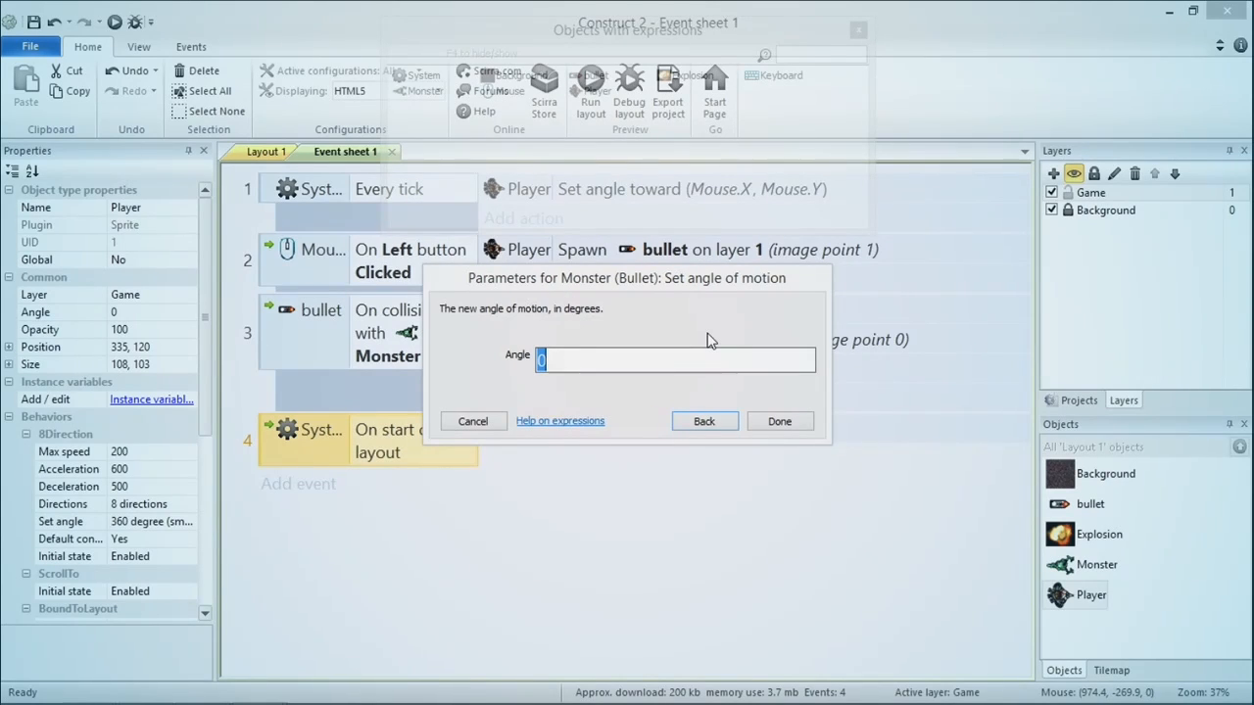
type("ra")
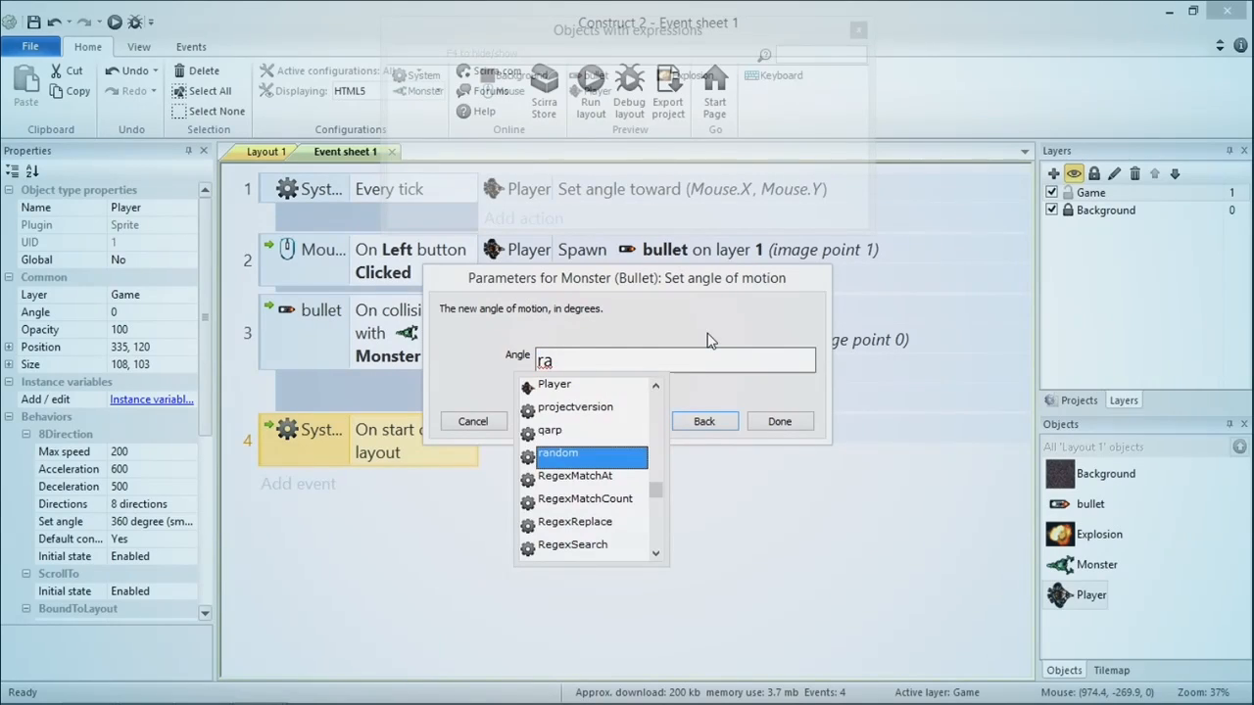
key("Tab")
type("(")
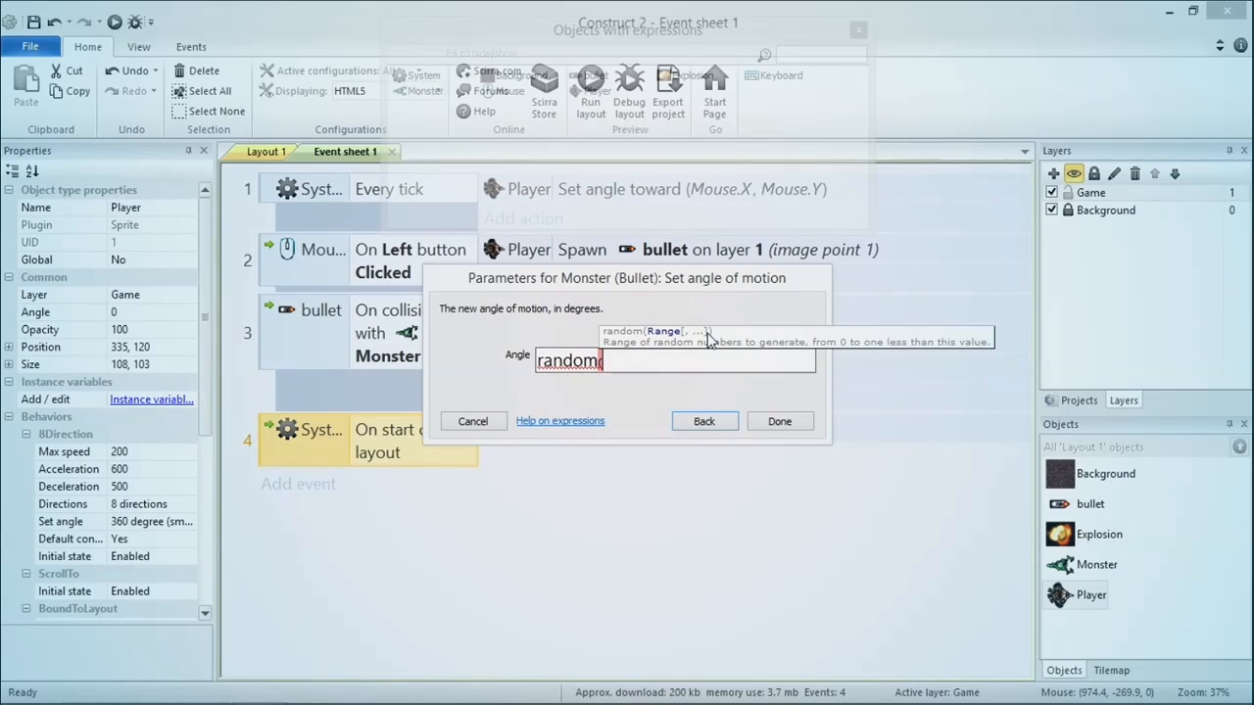
type(")")
key("Left")
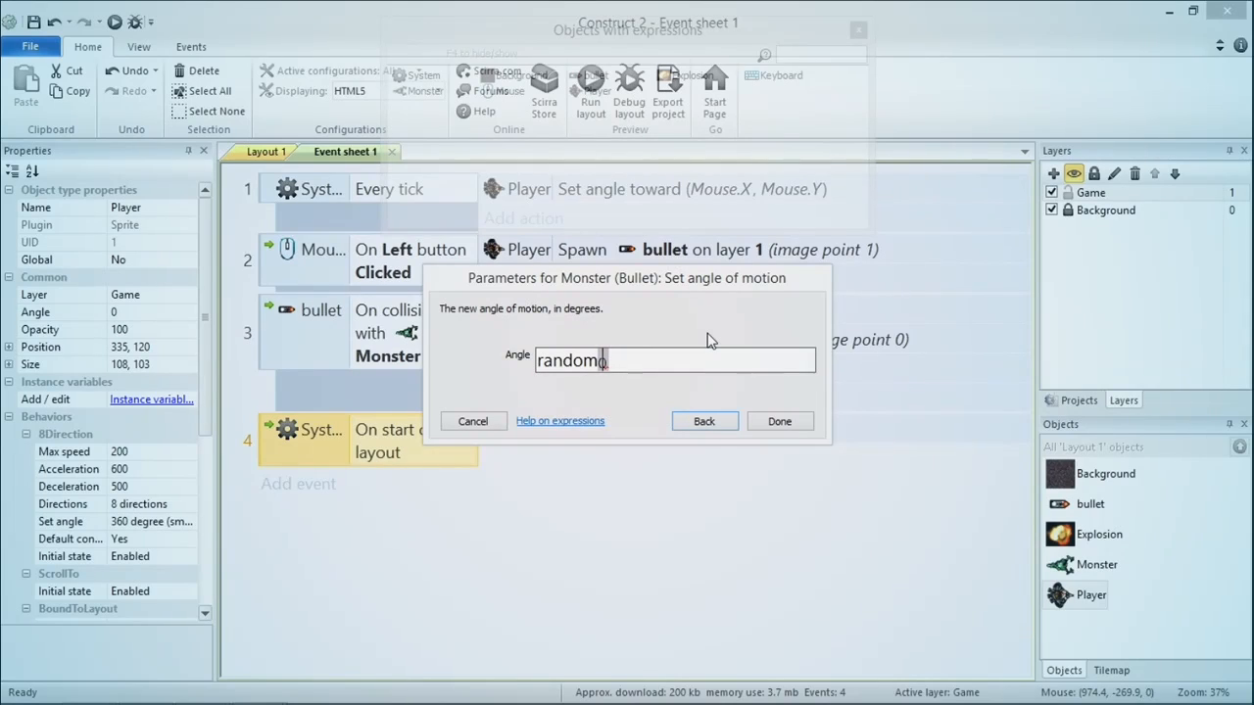
type("360")
key("Return")
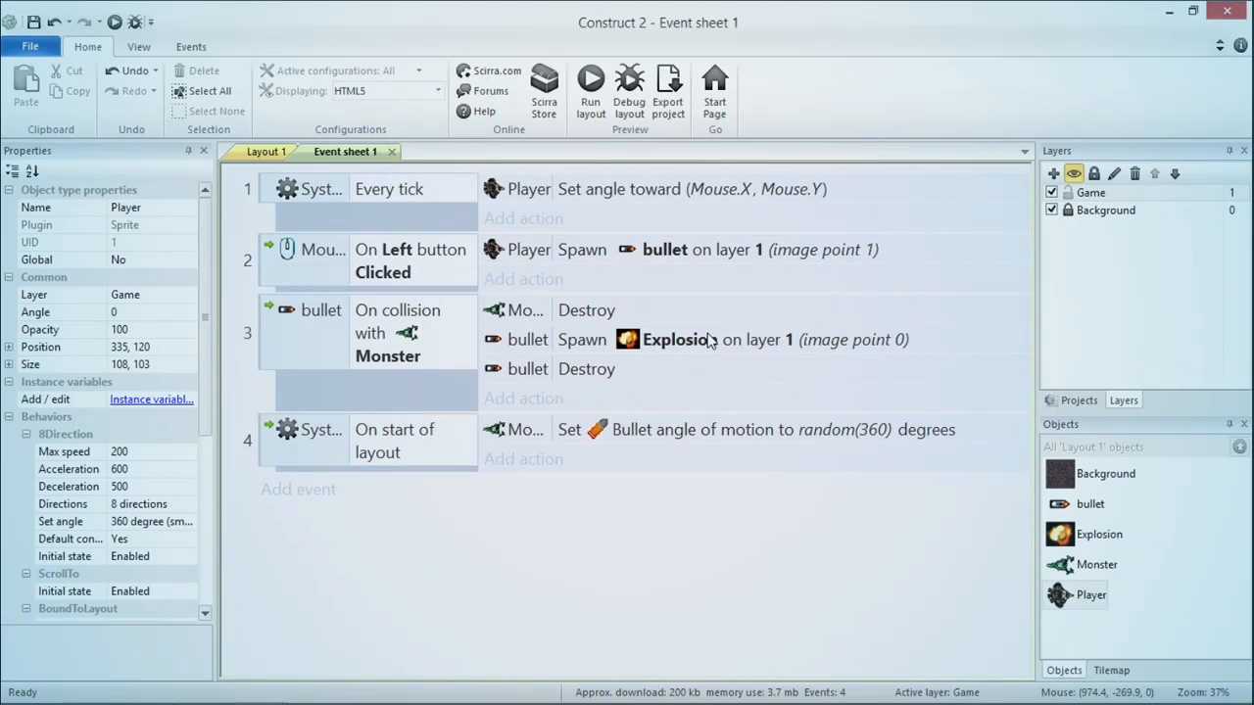
Step: Check the monsters' movement in a browser preview and set the Monster object's Bullet speed to 80 in Layout 1
left_click(589, 90)
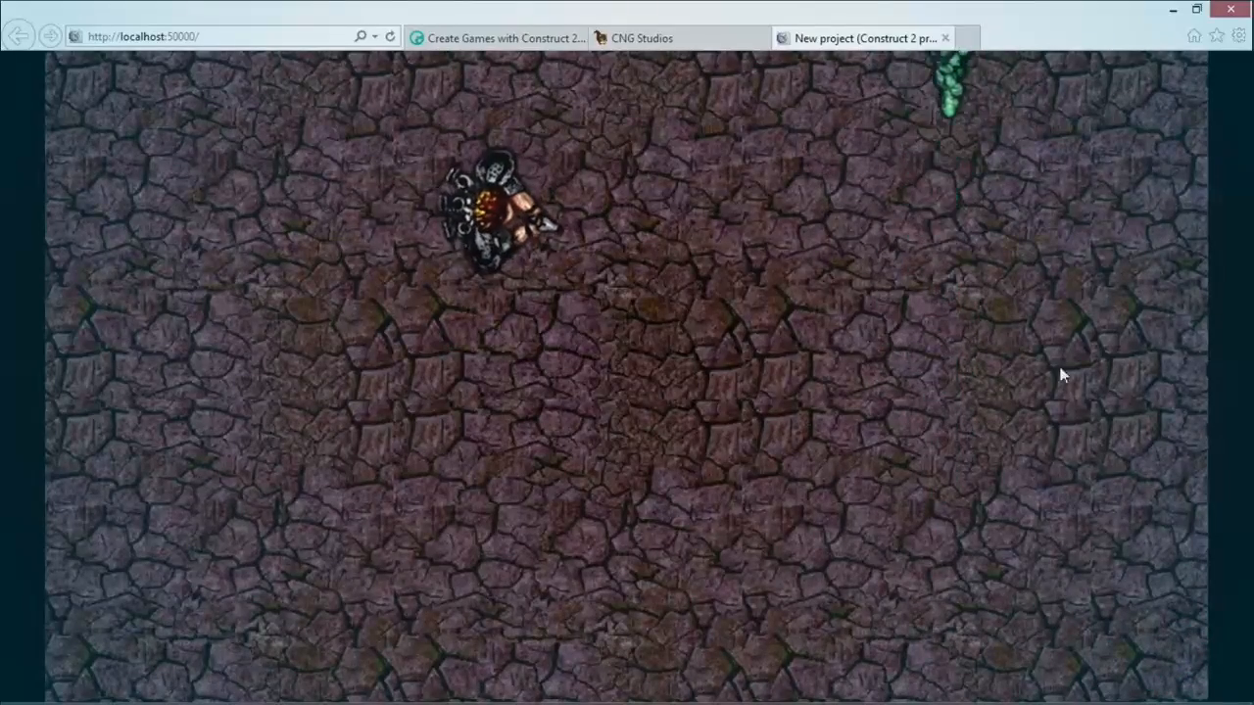
key("alt+Tab")
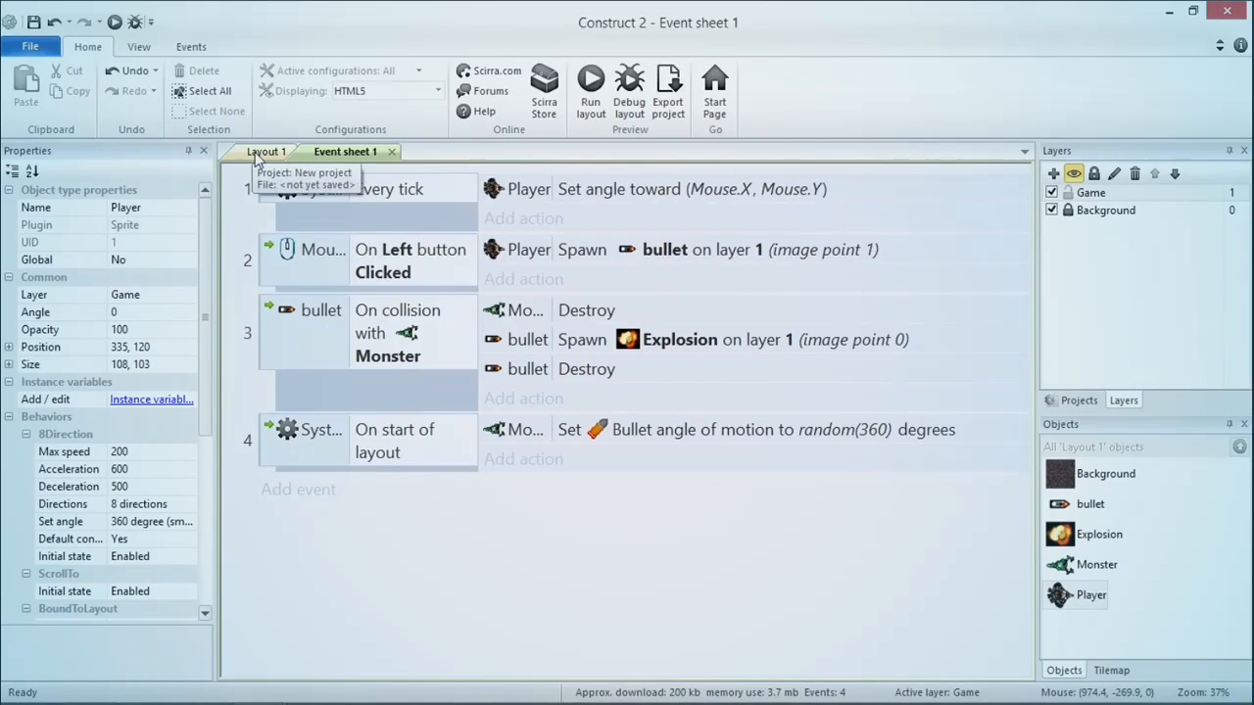
left_click(279, 153)
left_click(1097, 565)
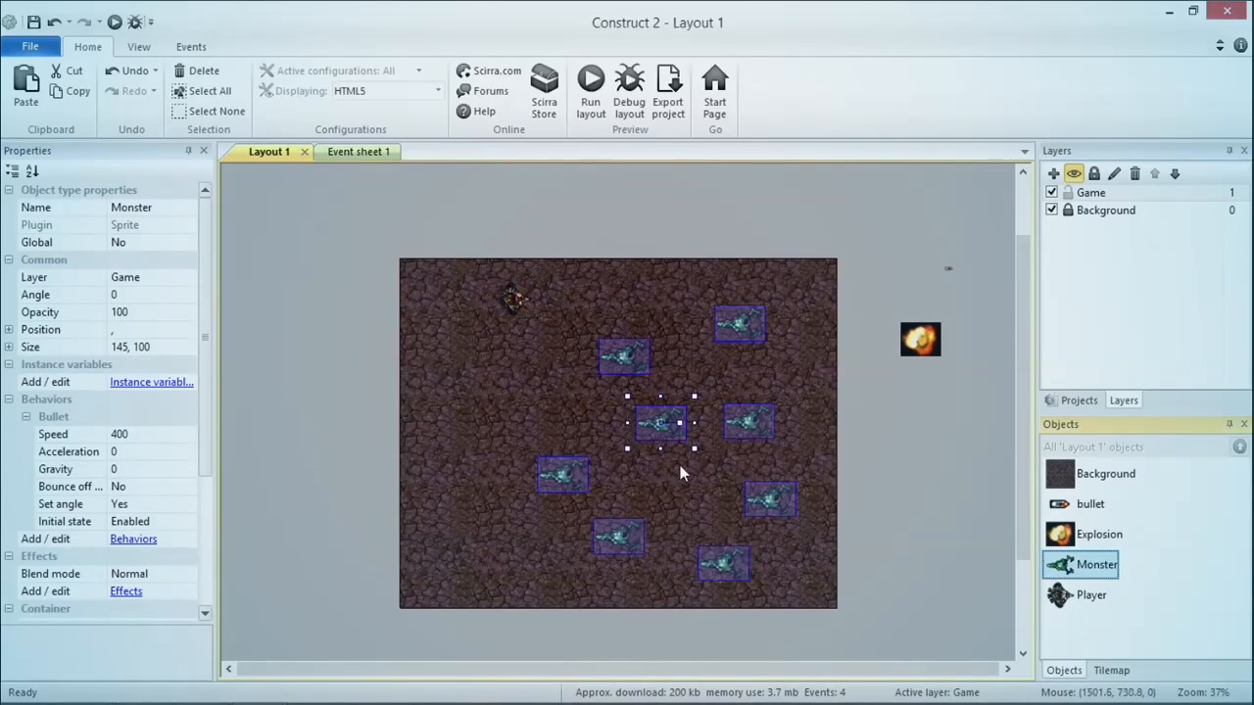
left_click(137, 435)
double_click(137, 436)
type("80")
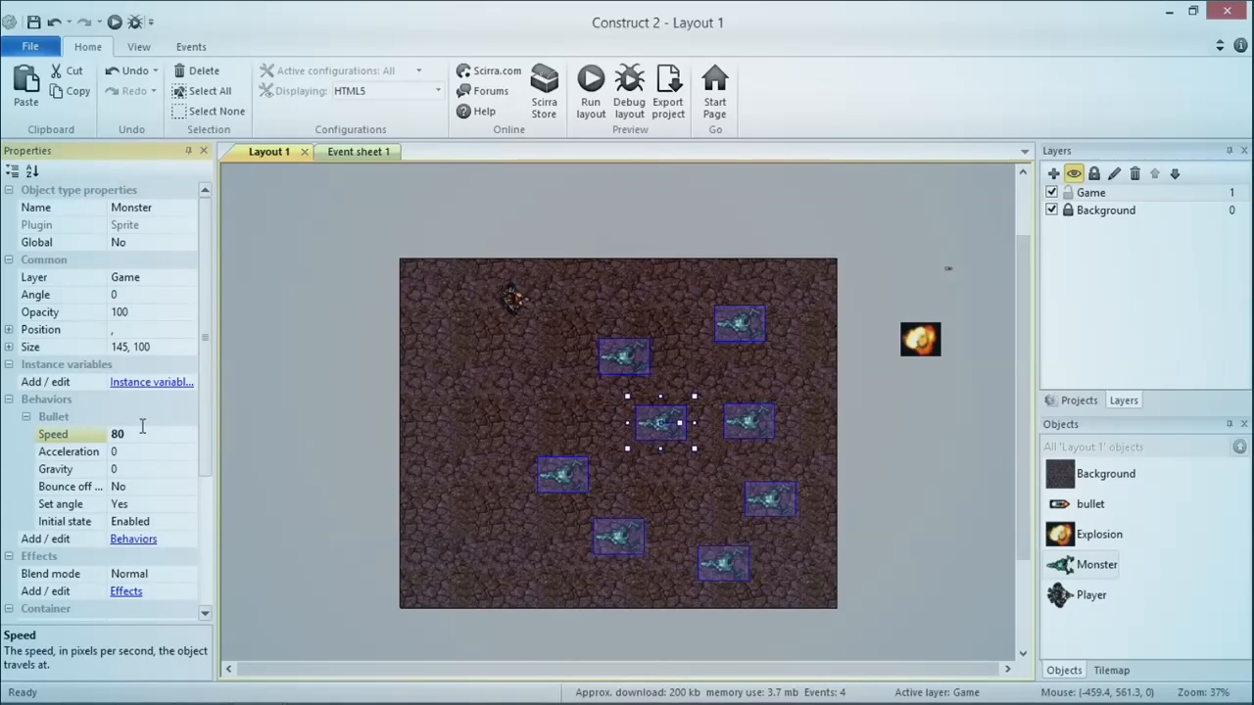
Step: Run the layout in the browser, shoot at the monsters to check their speed and the explosions, and return to Construct 2
left_click(591, 89)
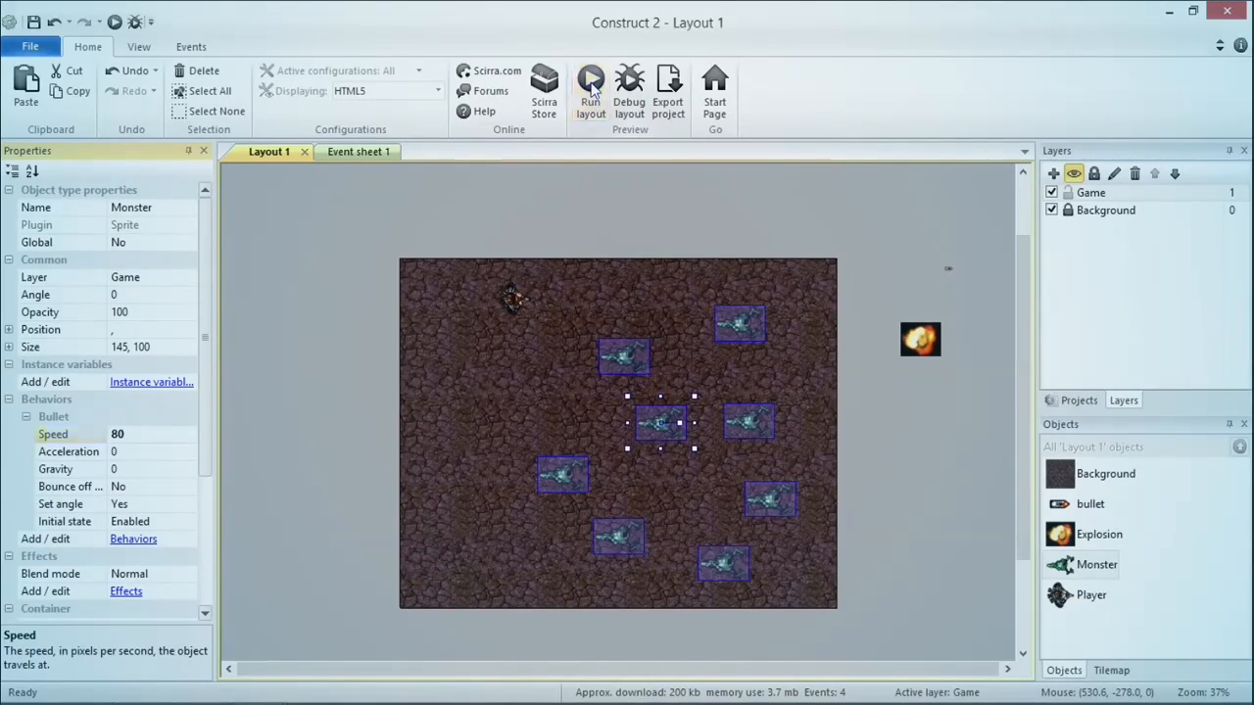
left_click(734, 374)
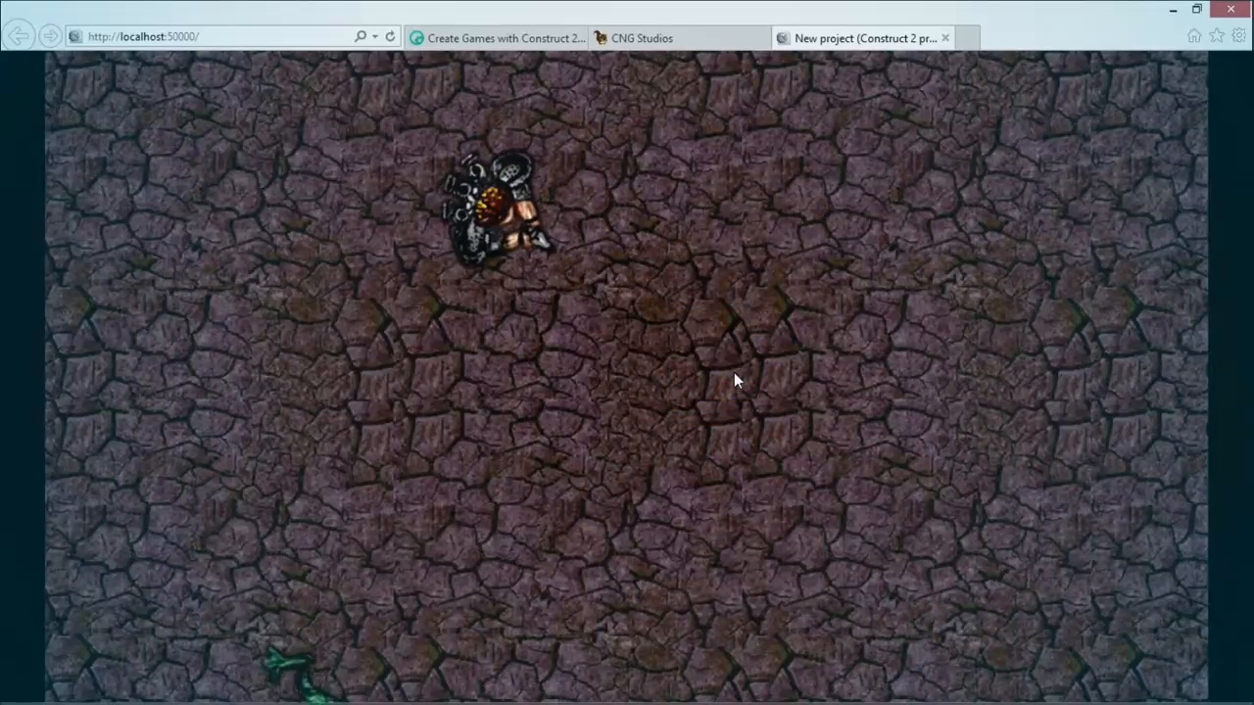
left_click(171, 633)
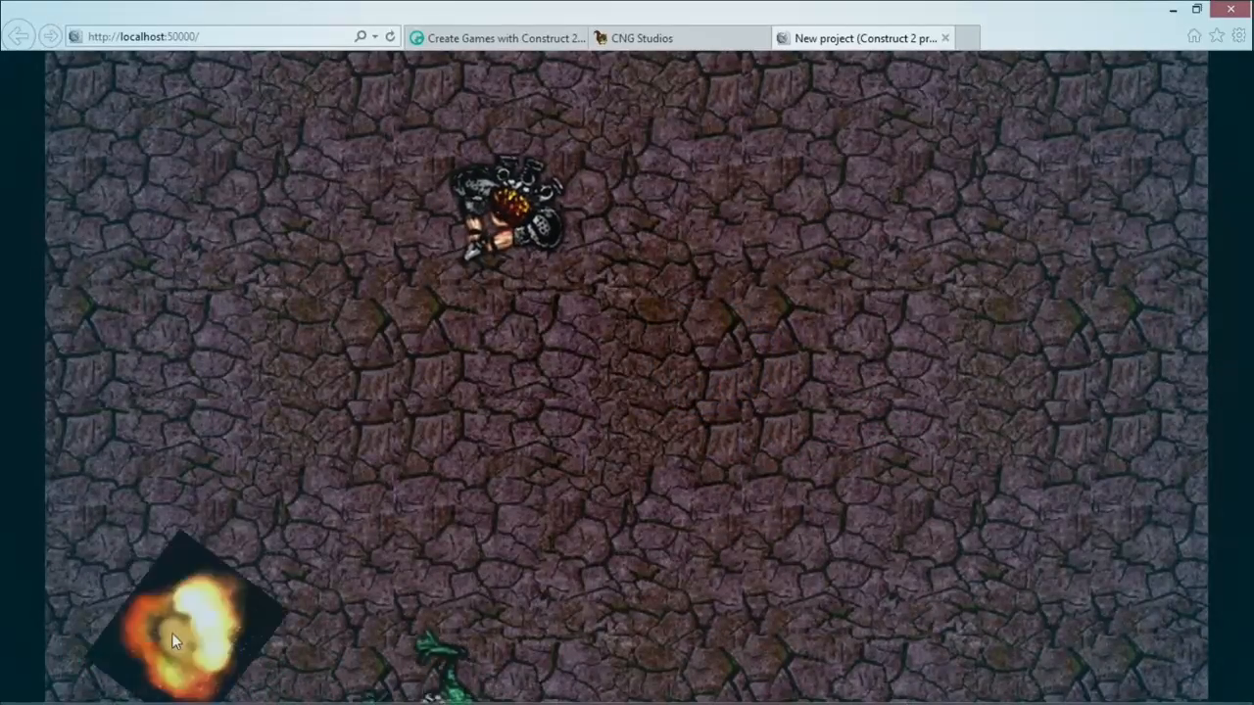
left_click(316, 616)
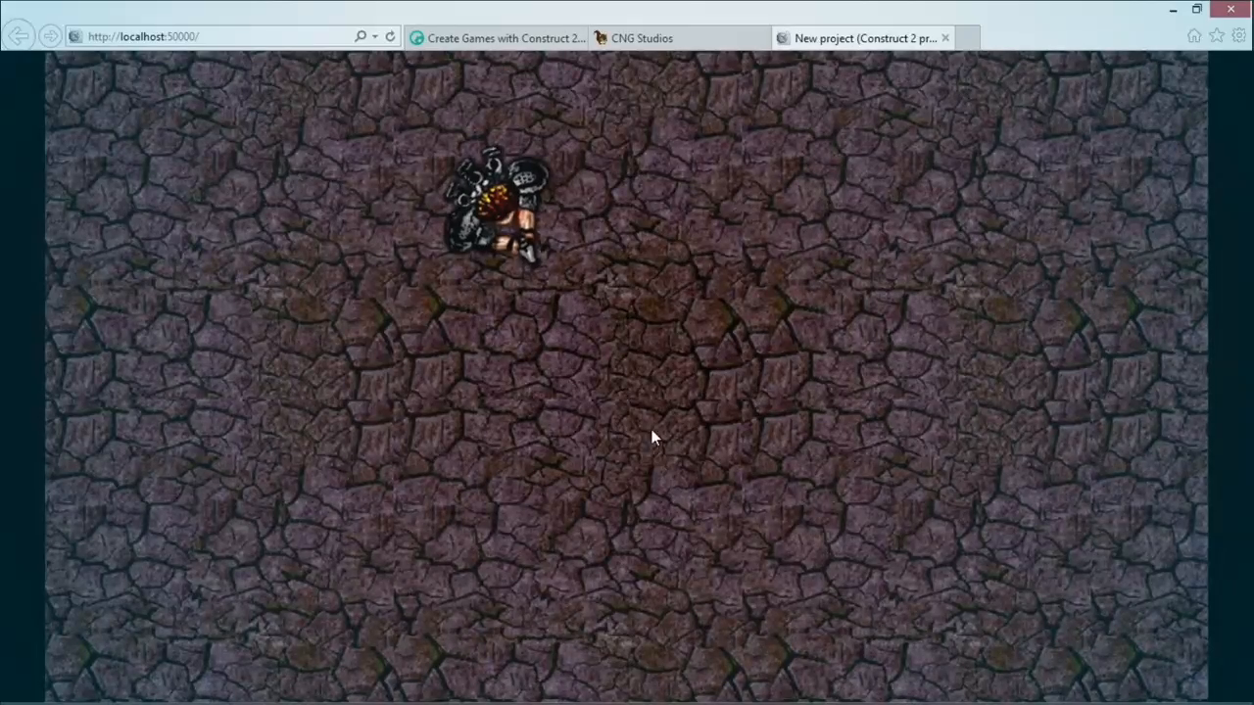
key("alt+Tab")
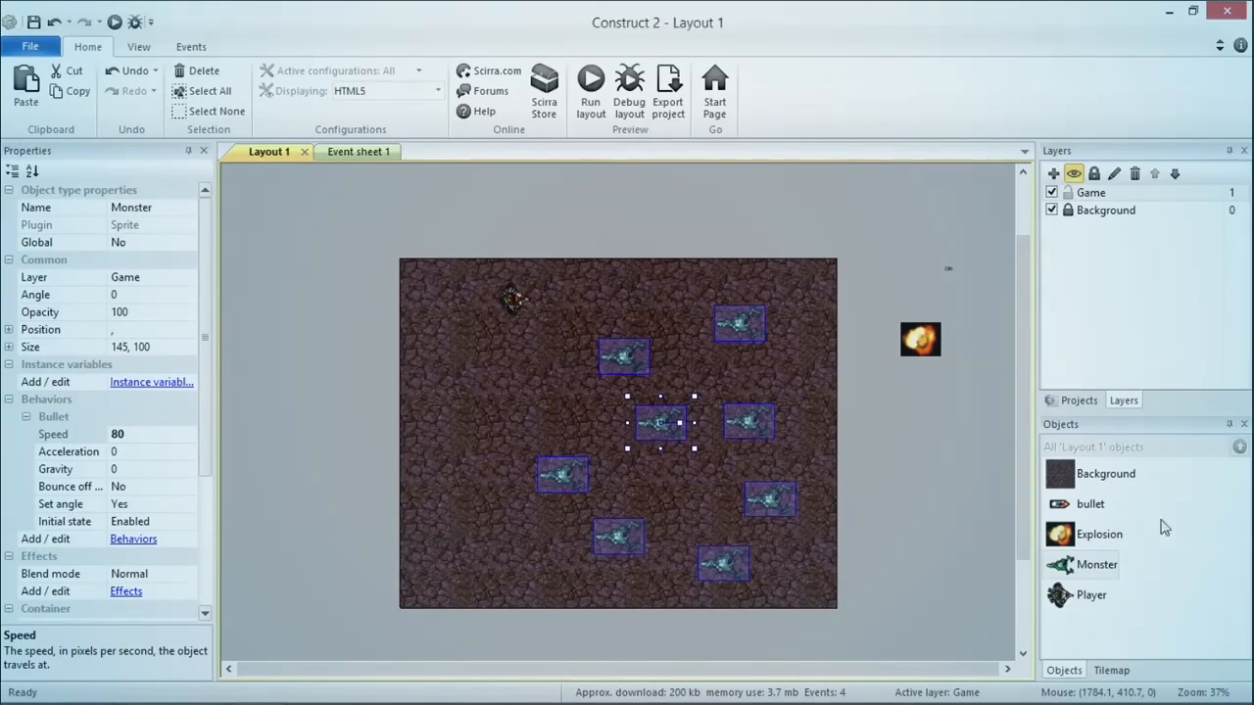
Step: Set the Explosion object's blend mode to Additive
left_click(1086, 536)
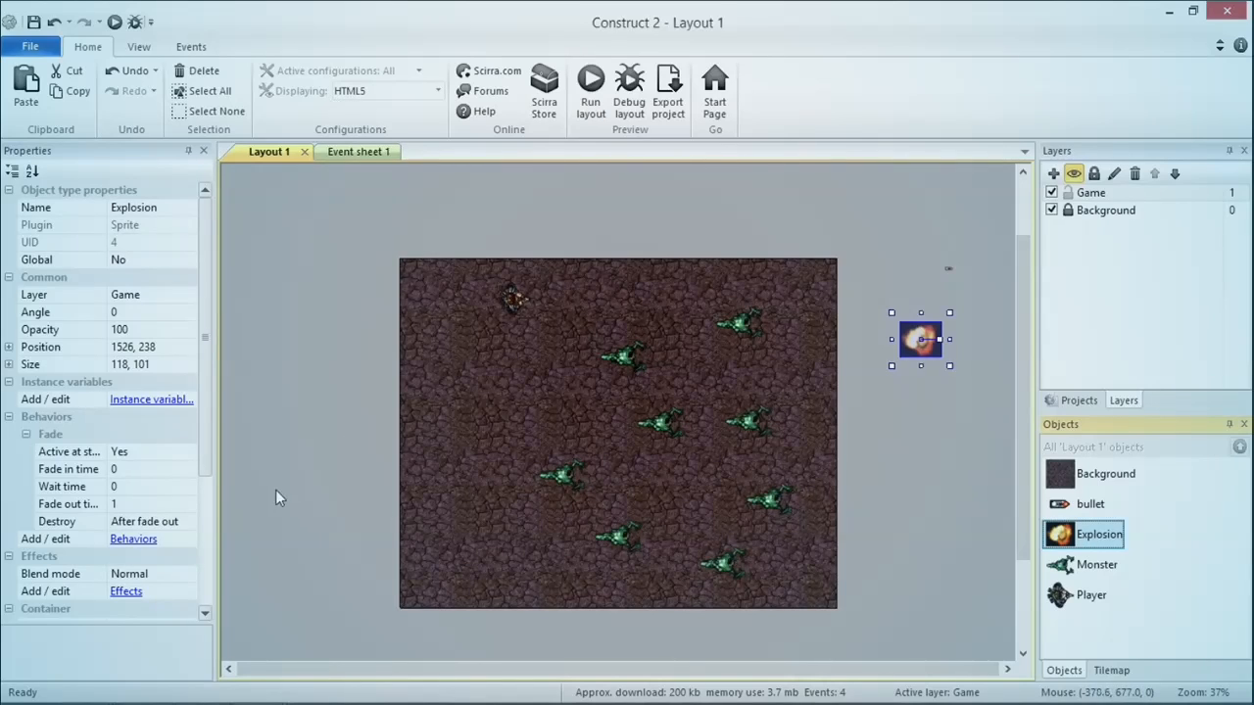
scroll(196, 519, "down", 2)
scroll(196, 529, "down", 3)
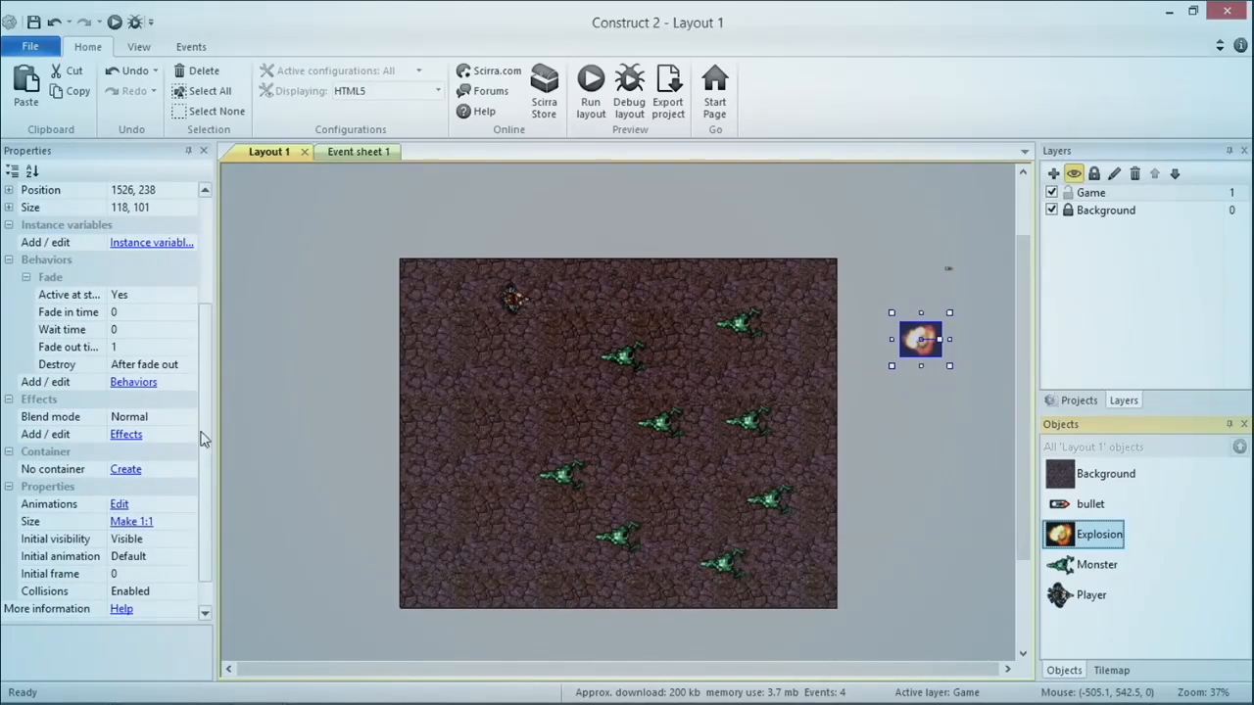
scroll(196, 441, "down", 1)
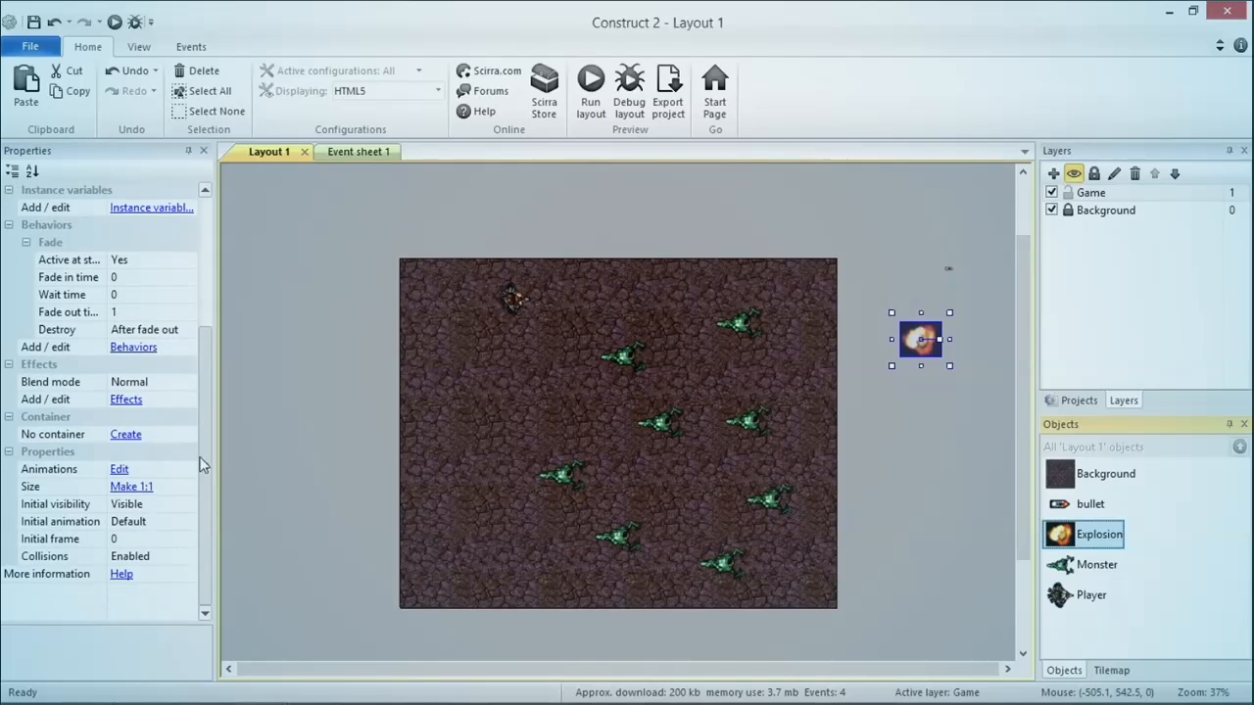
left_click(147, 384)
left_click(187, 383)
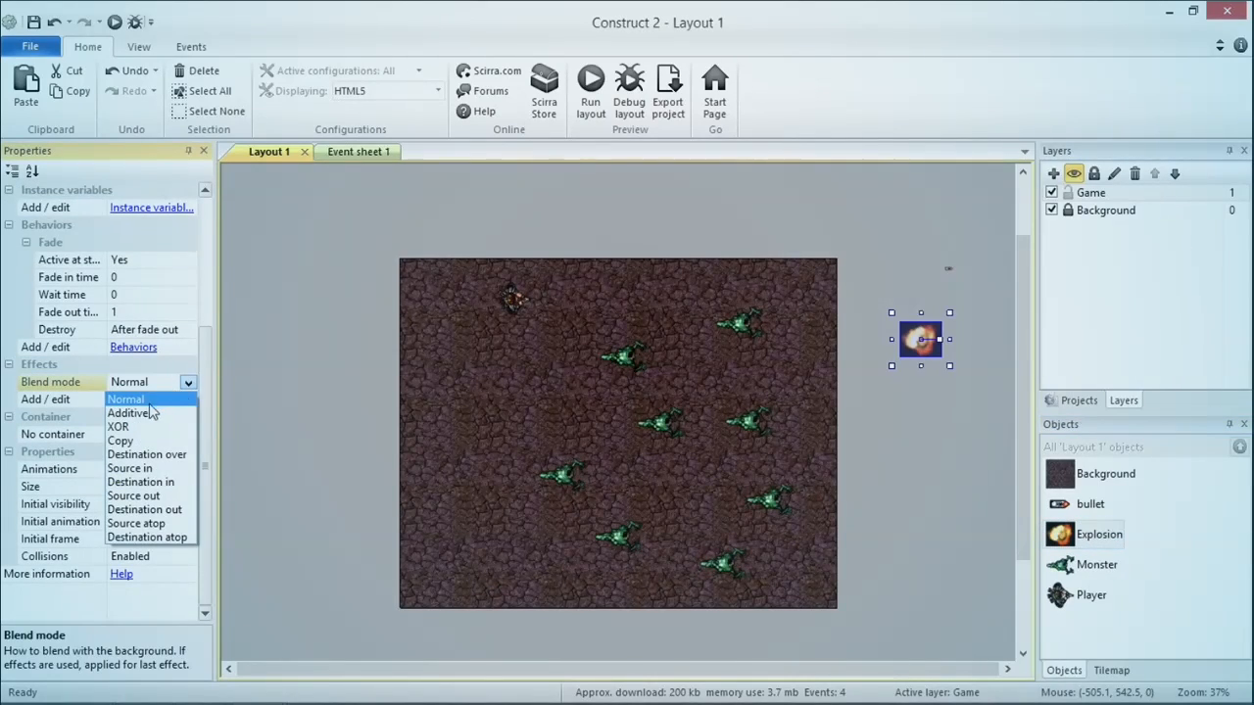
left_click(145, 409)
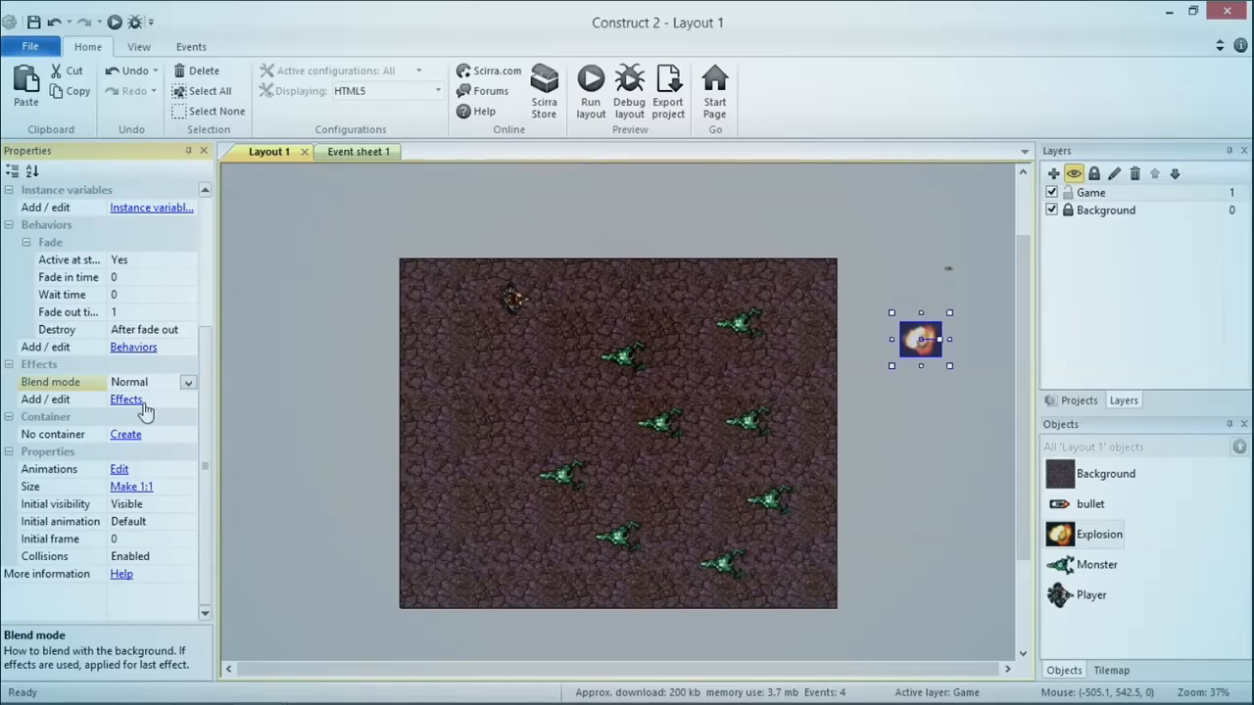
left_click(187, 383)
left_click(154, 414)
left_click(247, 399)
Step: Run the layout in the browser and shoot at the monsters to check how the explosions blend with the background
left_click(590, 93)
left_click(955, 382)
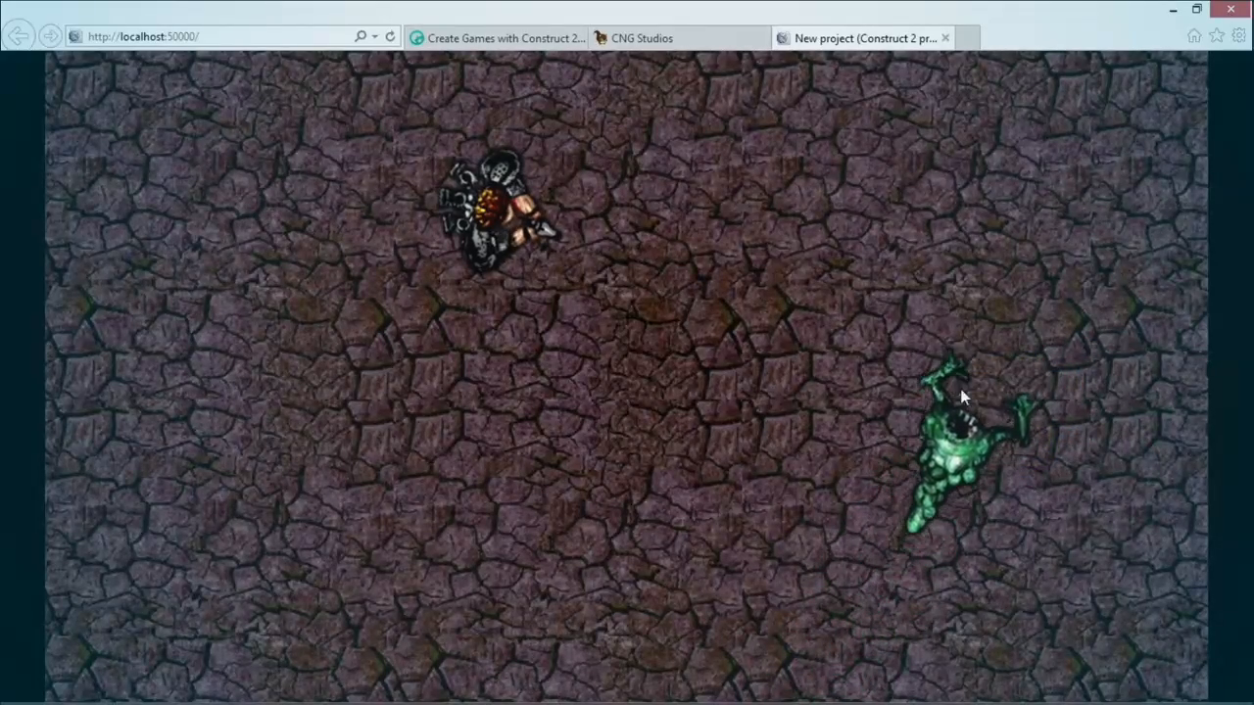
left_click(1166, 343)
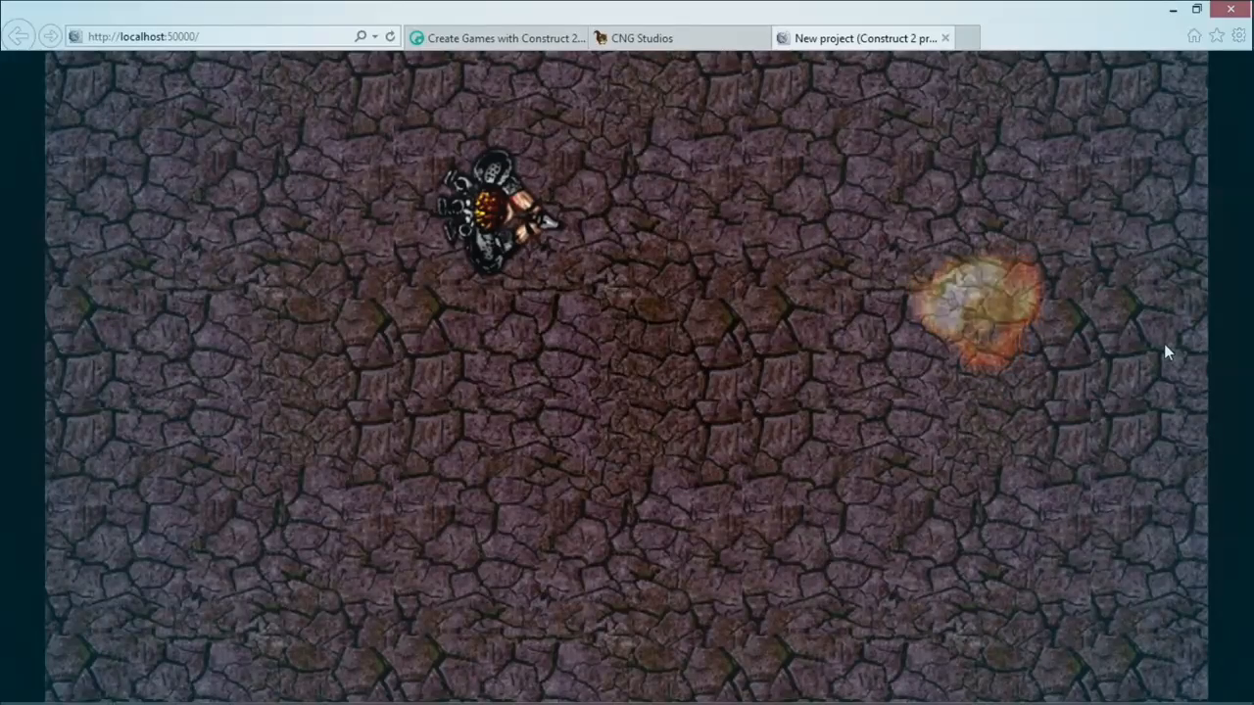
key("alt+Tab")
key("alt+Tab")
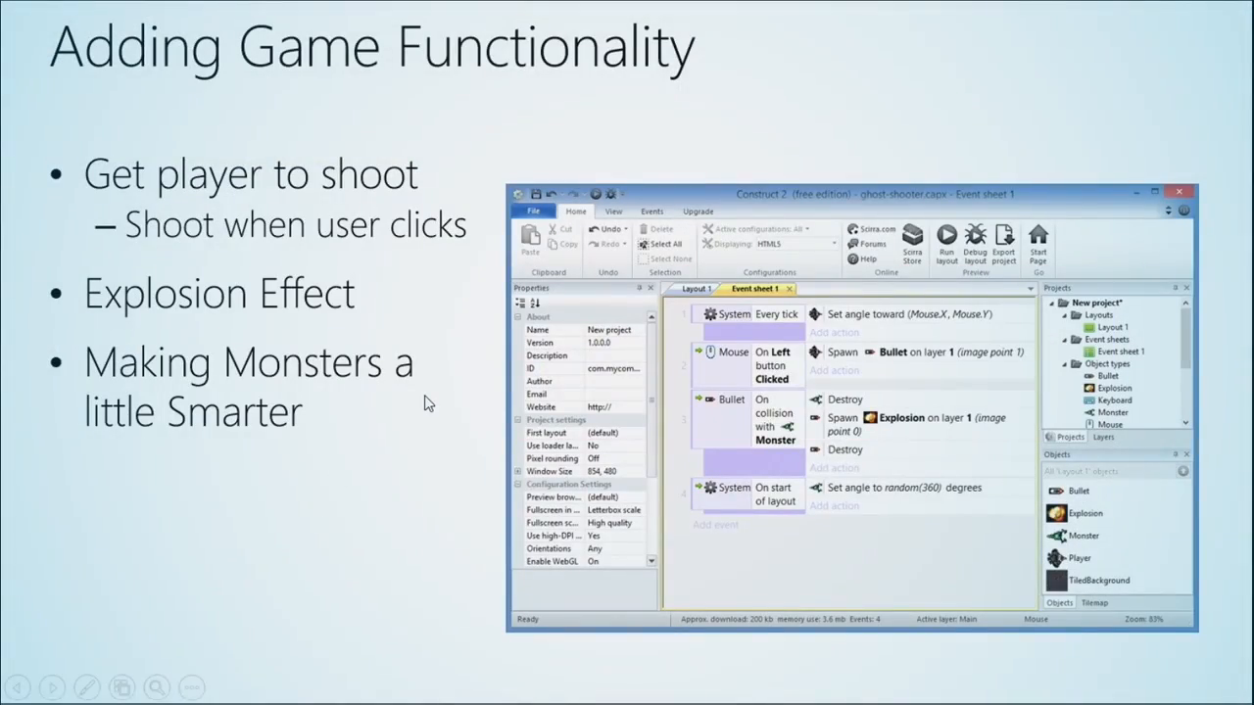
key("Right")
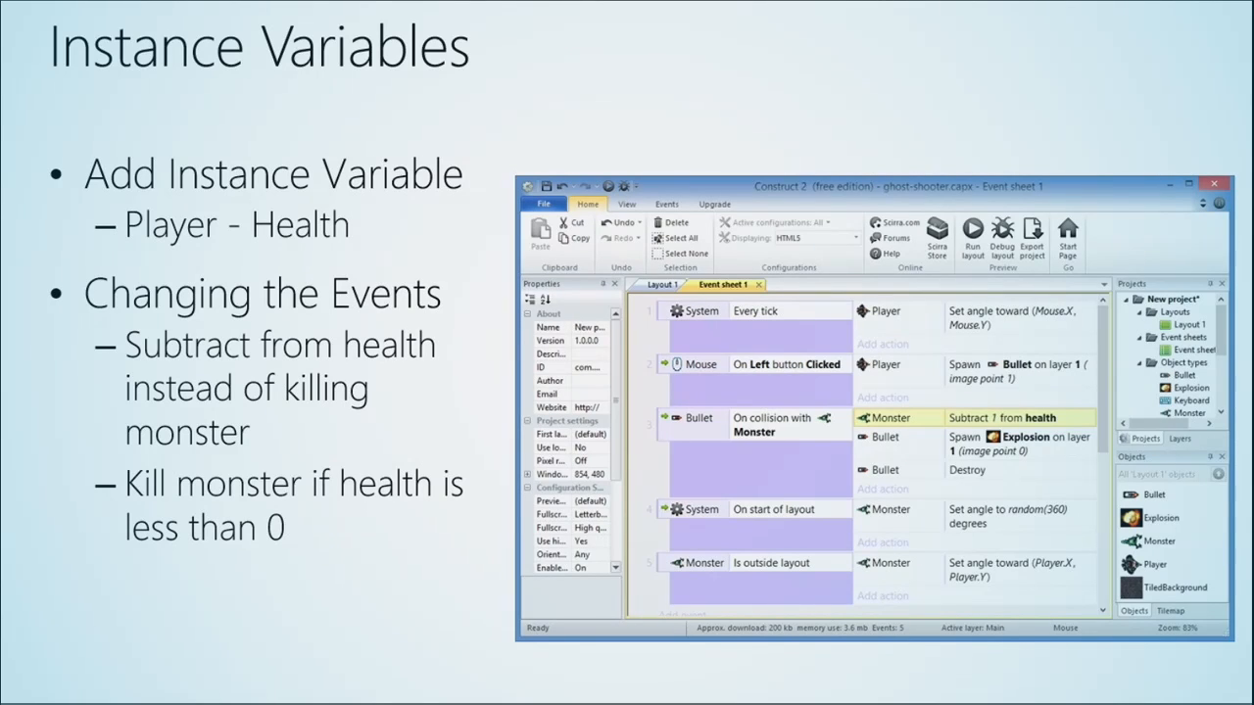
Step: Switch back to Construct 2 and give the Monster object a Number instance variable named health with initial value 3
key("alt+Tab")
key("alt+Tab")
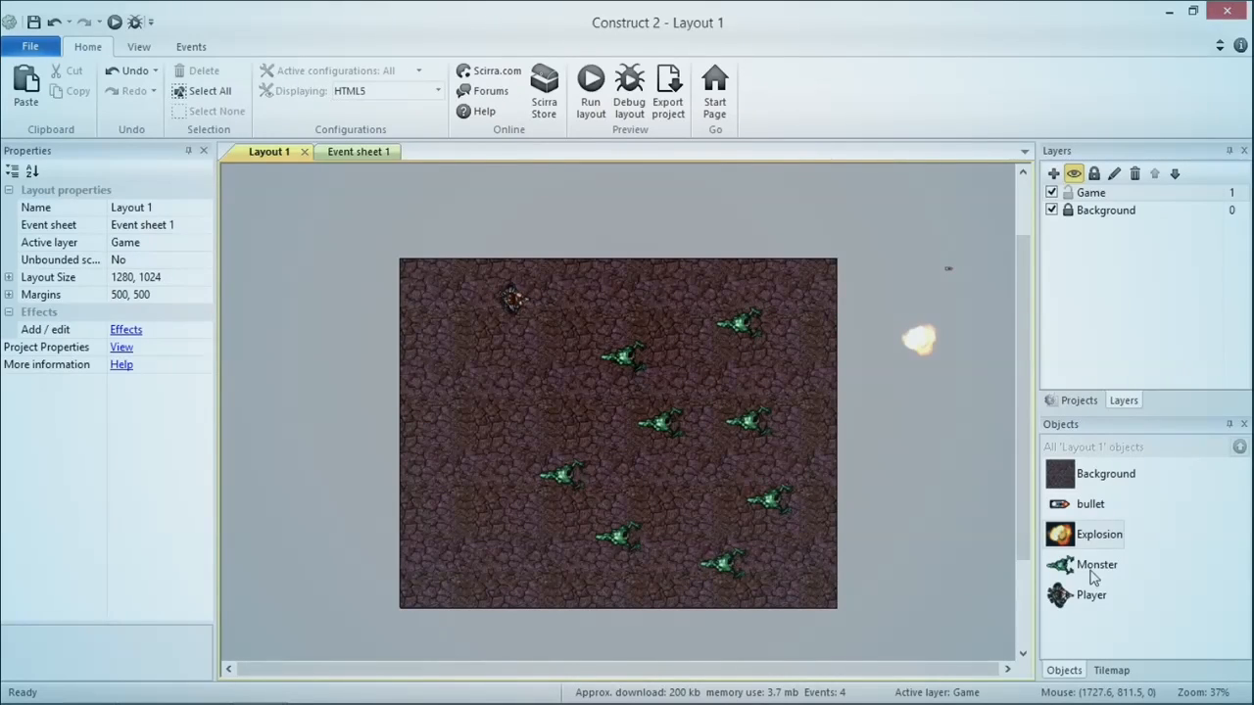
left_click(1094, 568)
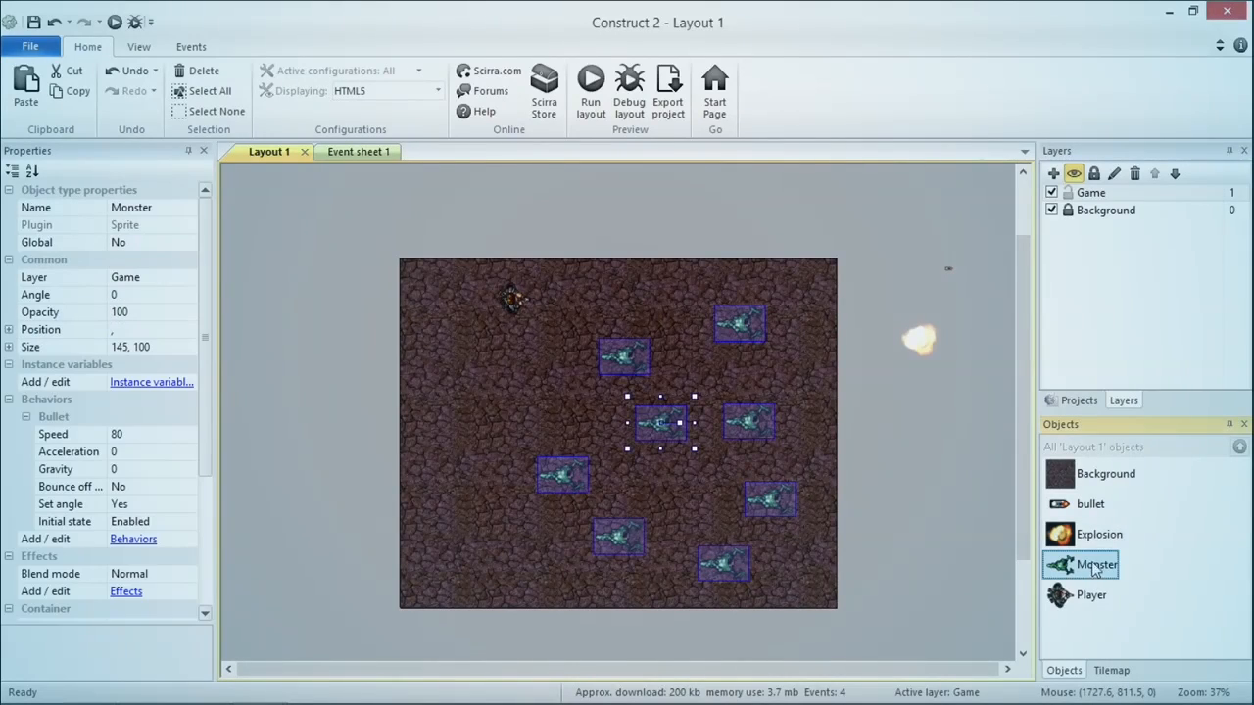
left_click(153, 381)
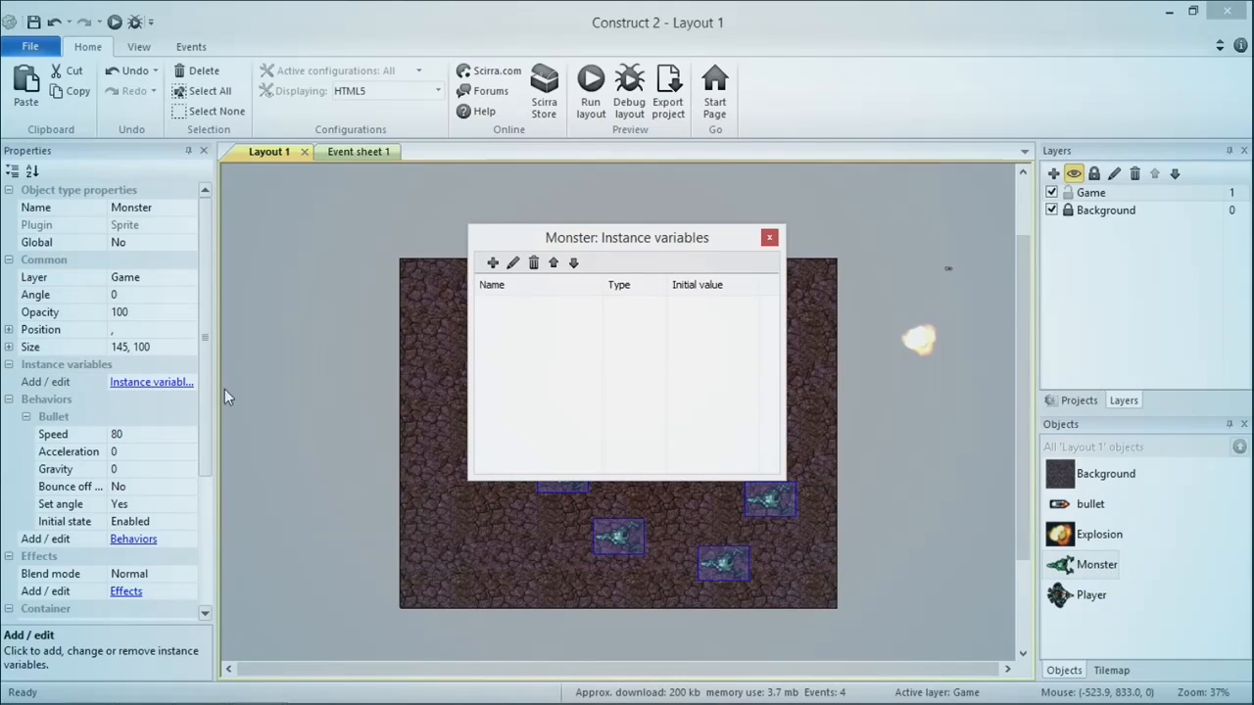
left_click(493, 263)
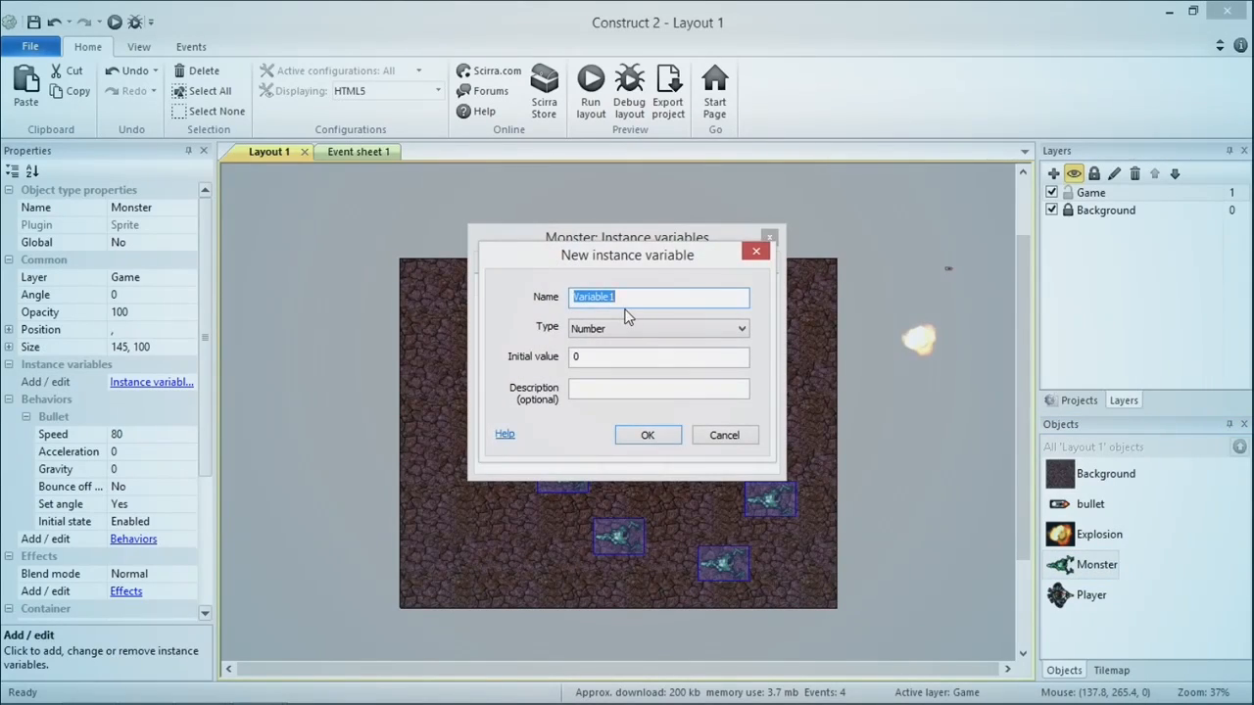
type("health")
key("Tab")
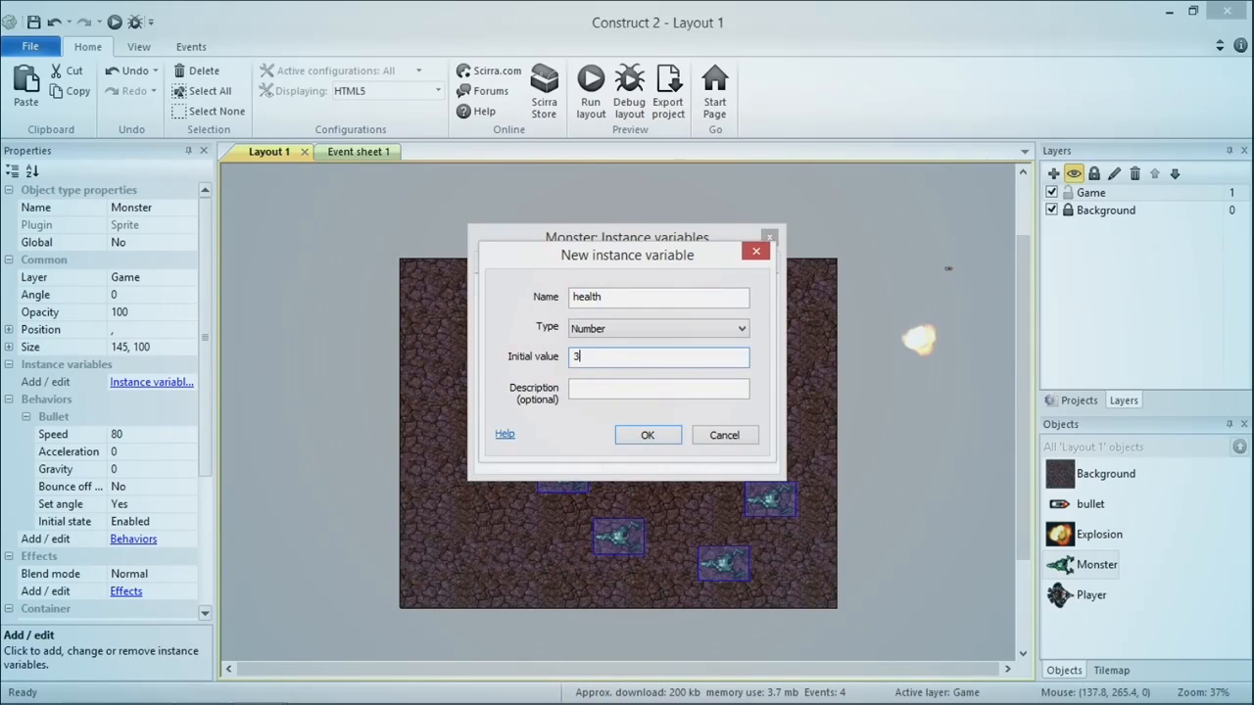
key("Return")
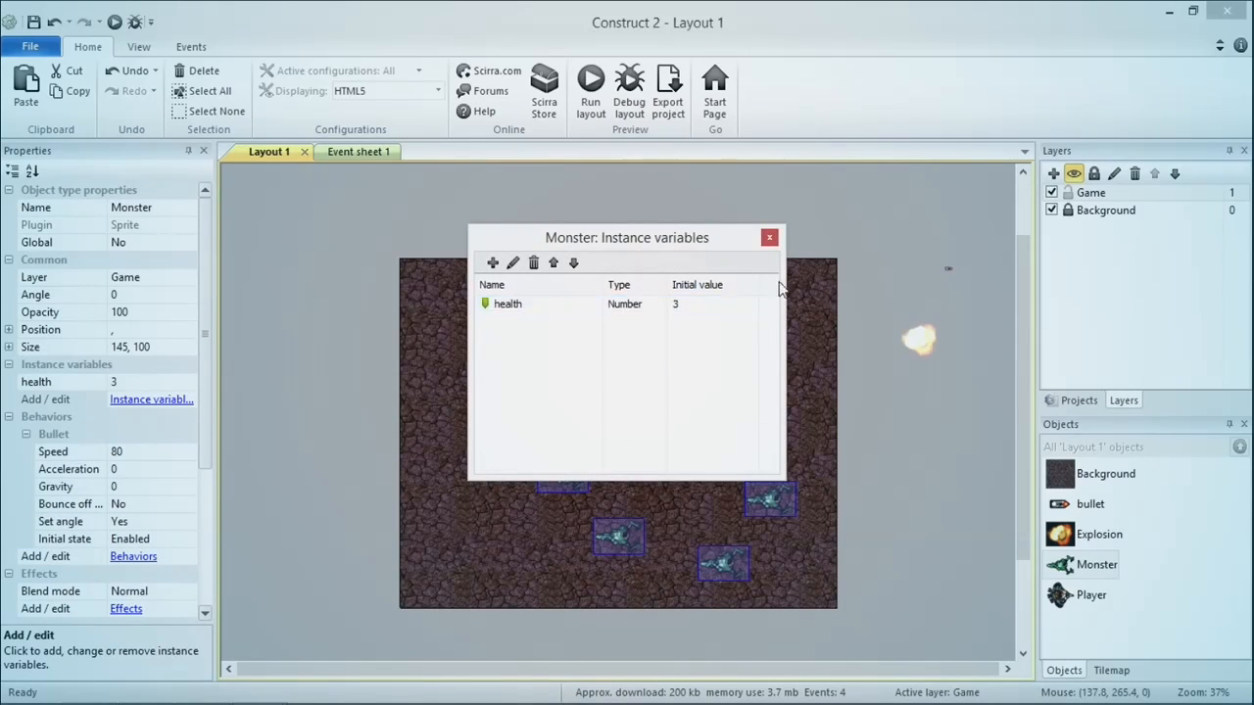
left_click(770, 240)
Step: In the bullet collision event, add Monster Subtract 1 from health as the first action and delete the Monster Destroy action
left_click(352, 152)
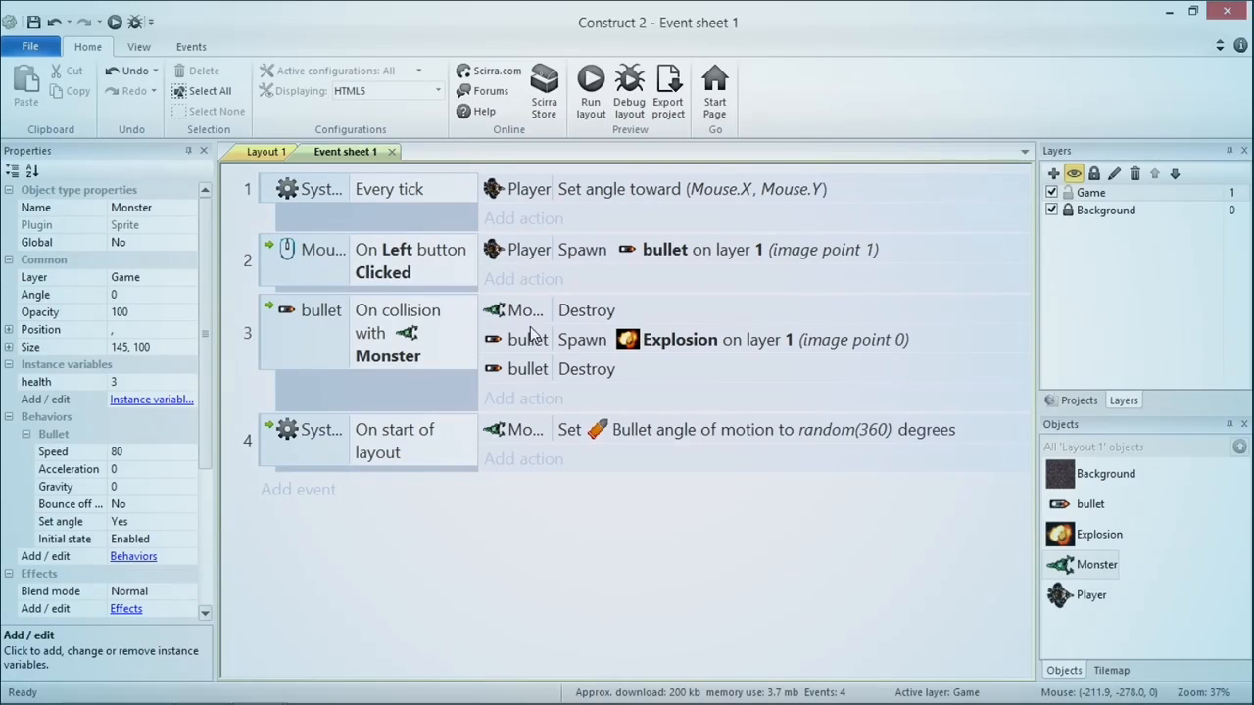
left_click(529, 399)
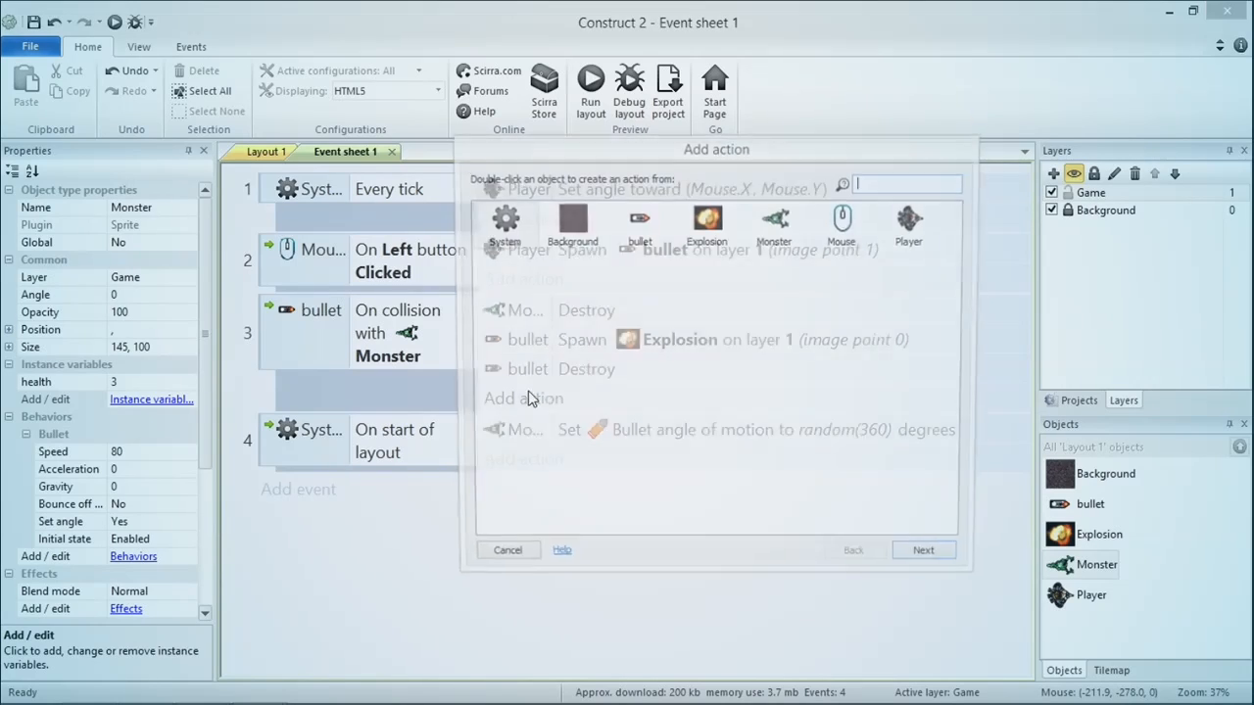
double_click(776, 223)
type("sub")
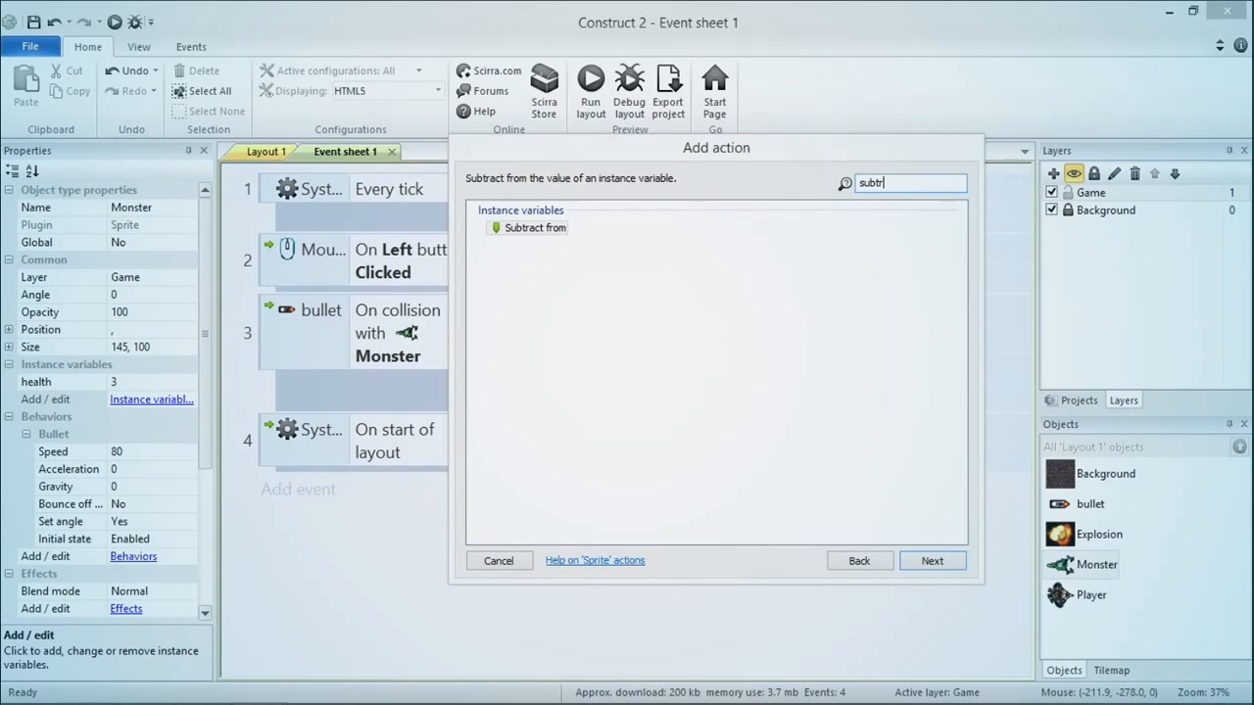
type("tr")
key("Return")
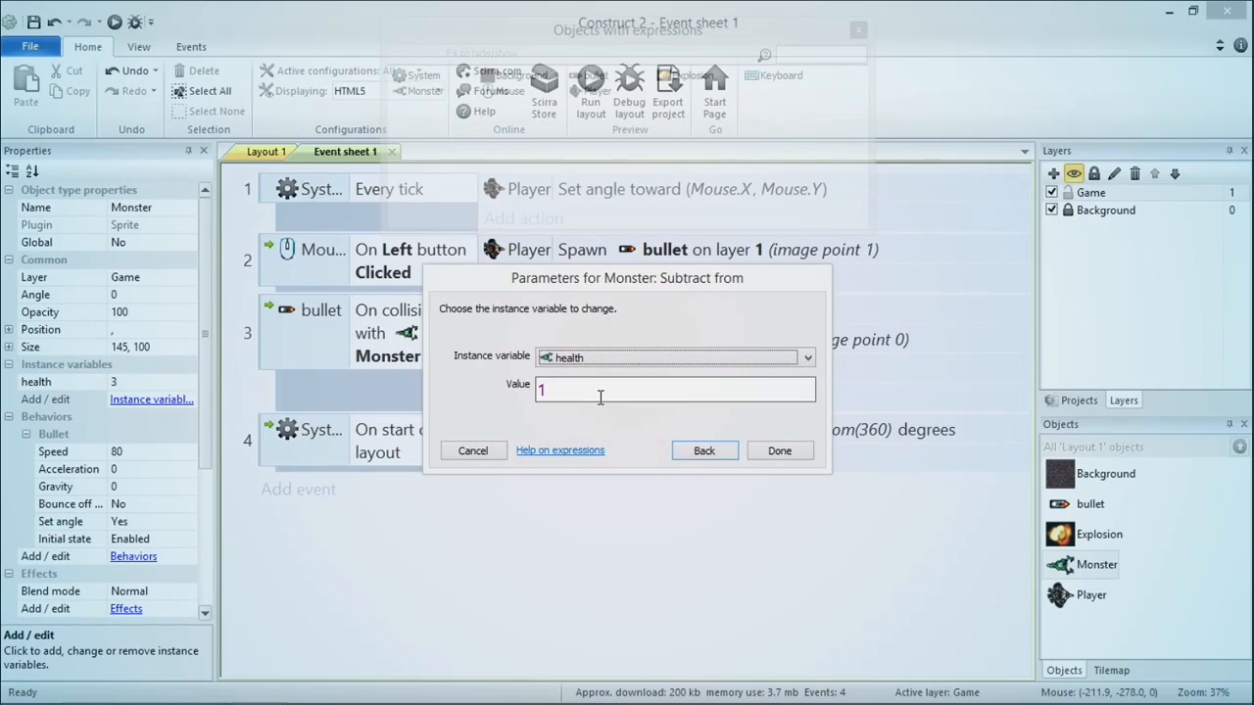
left_click(779, 452)
left_click_drag(632, 398, 615, 311)
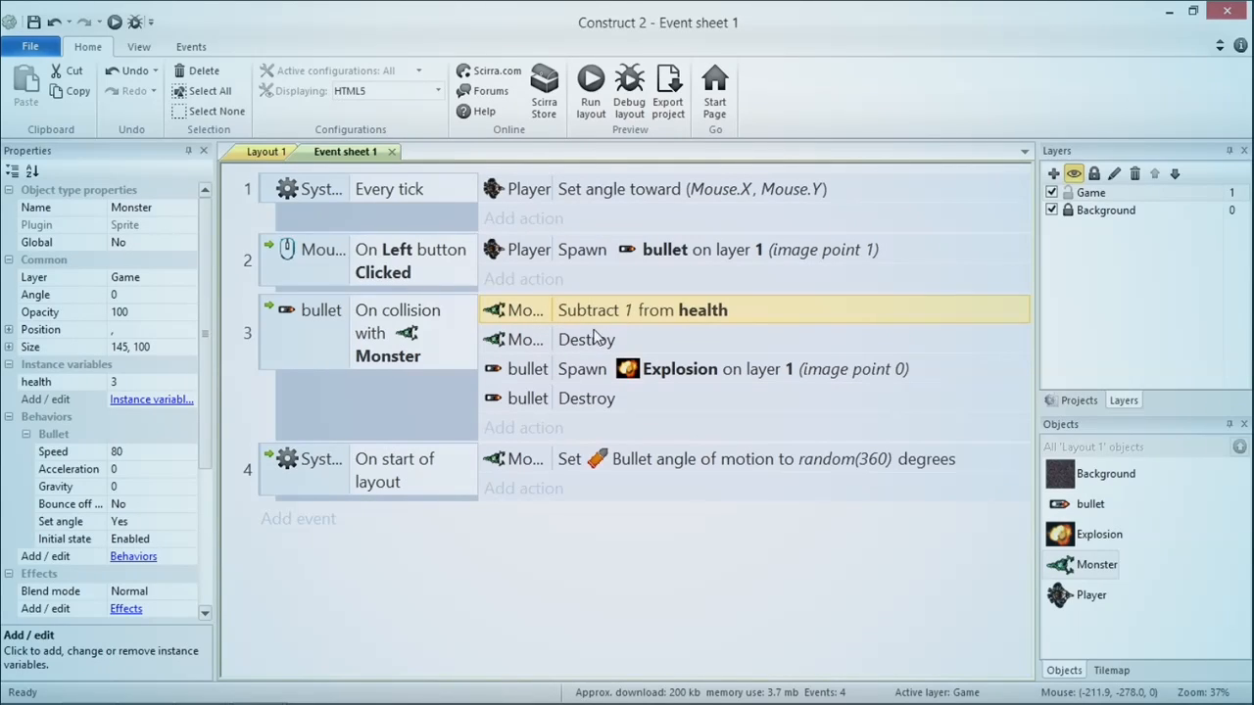
left_click(597, 343)
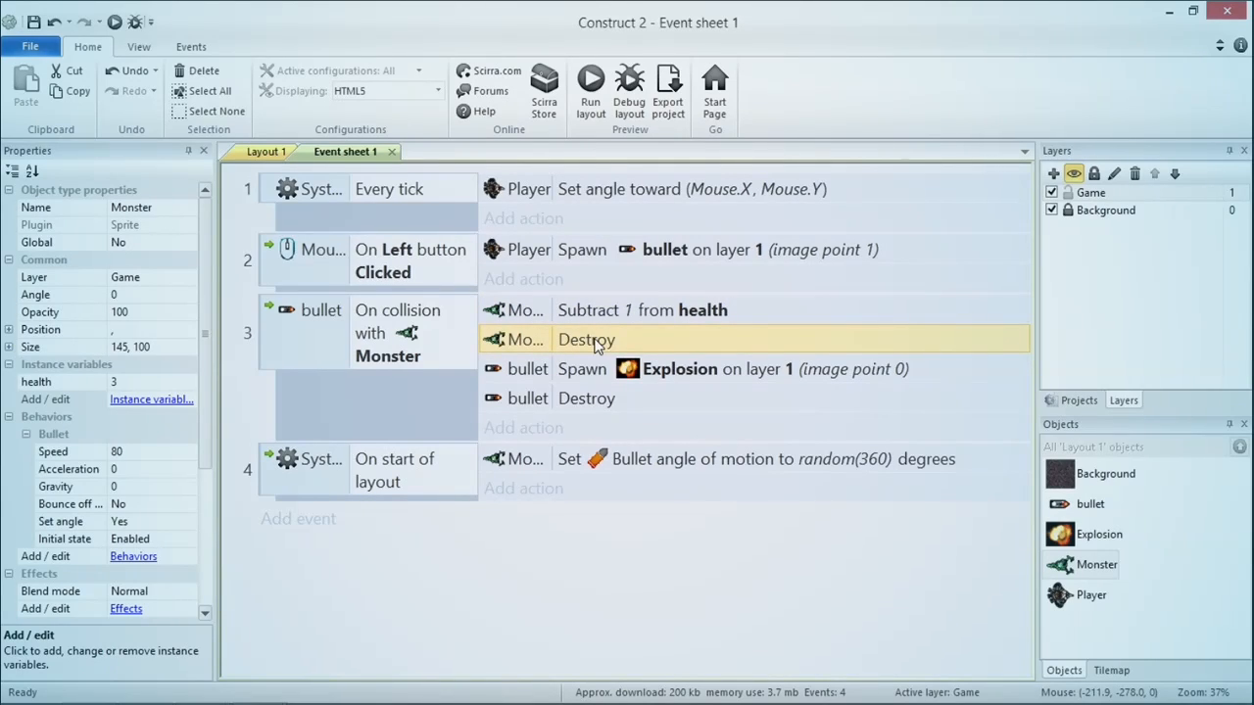
key("Delete")
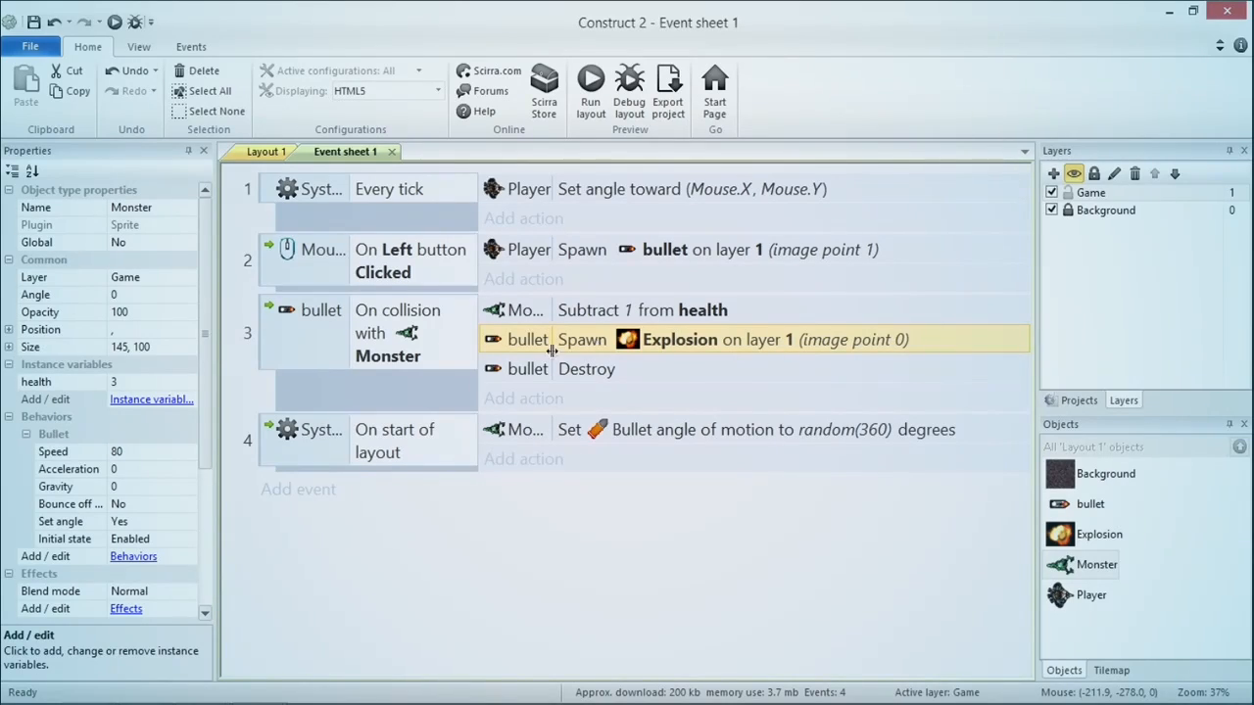
Step: Add a fifth event with the Monster condition Compare instance variable, checking that health is less or equal to 0
left_click(327, 494)
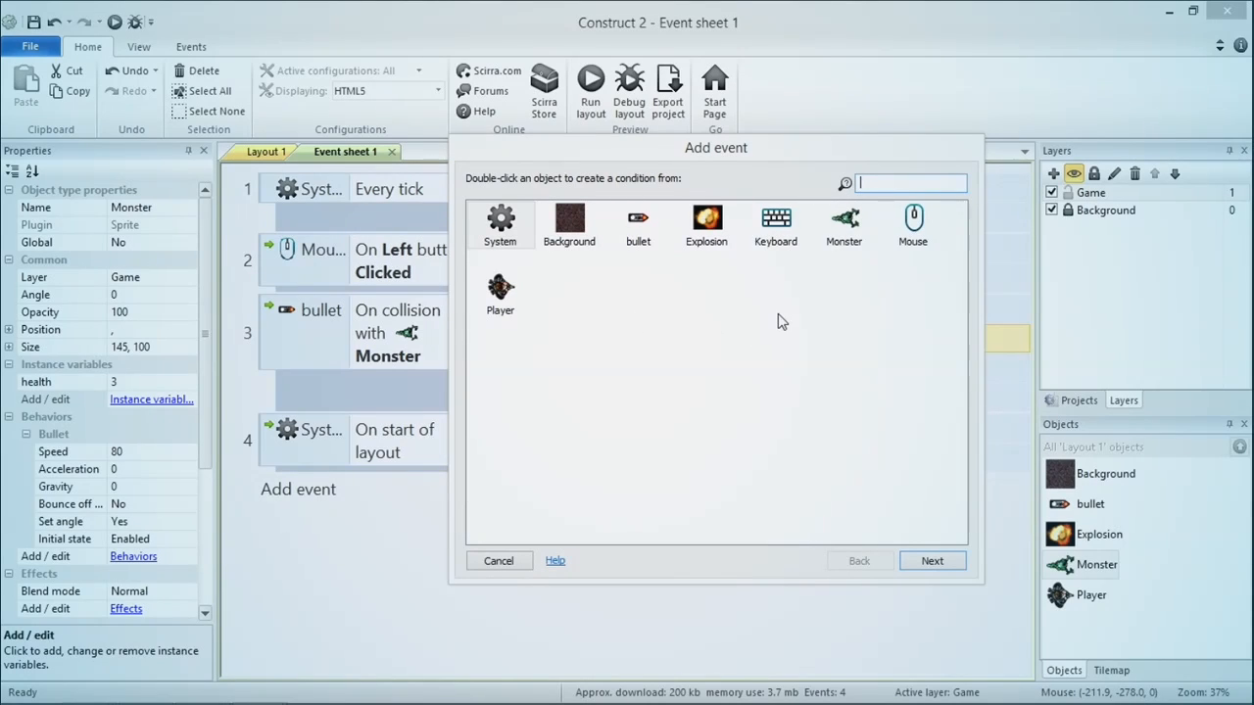
double_click(845, 220)
type("c")
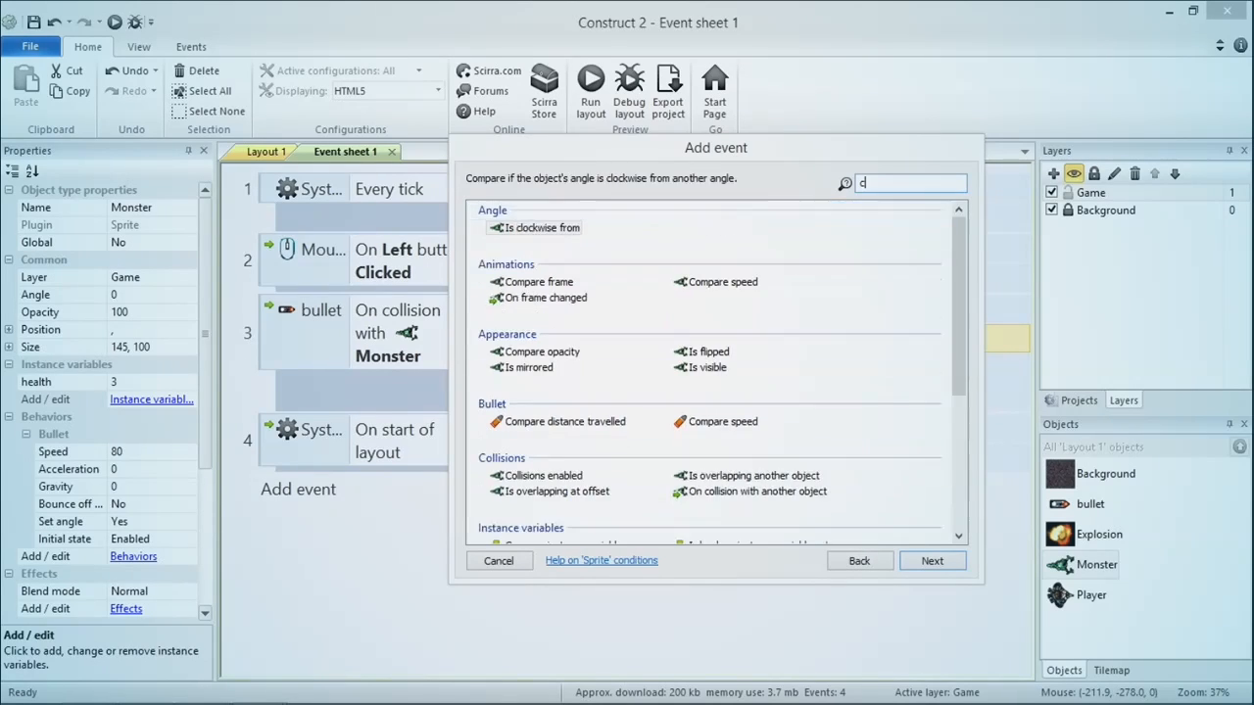
type("ompare inst")
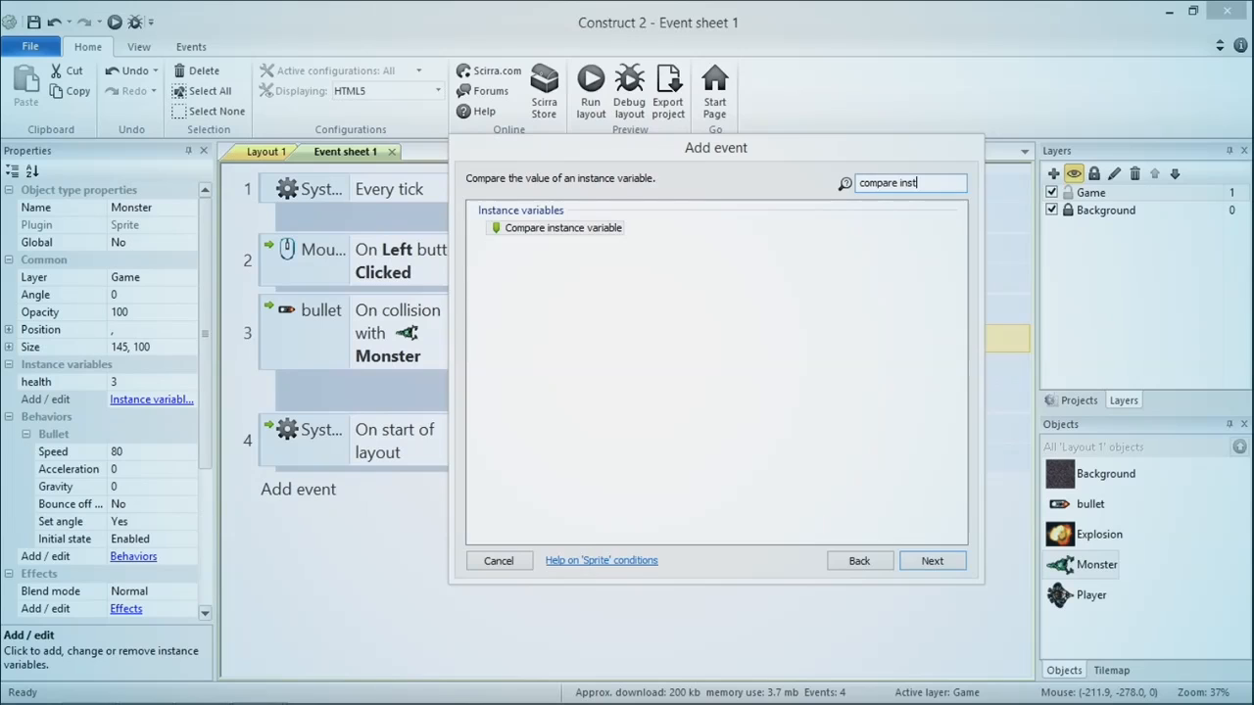
key("Return")
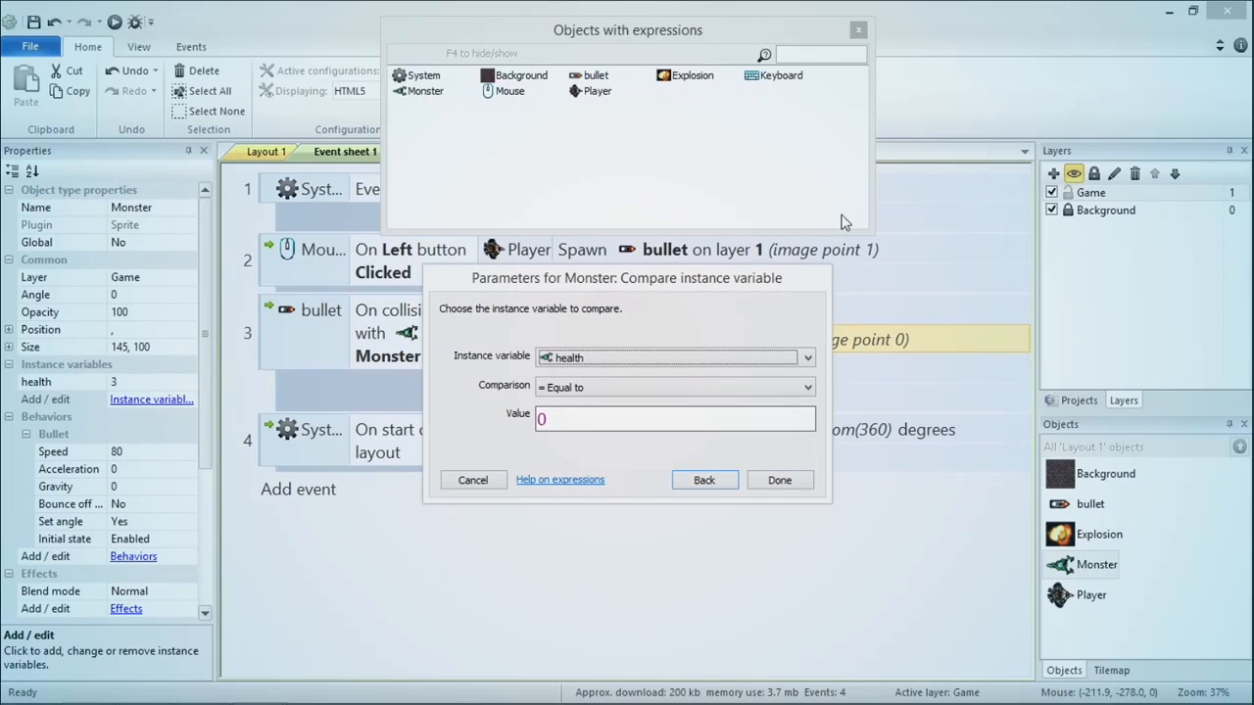
left_click(579, 387)
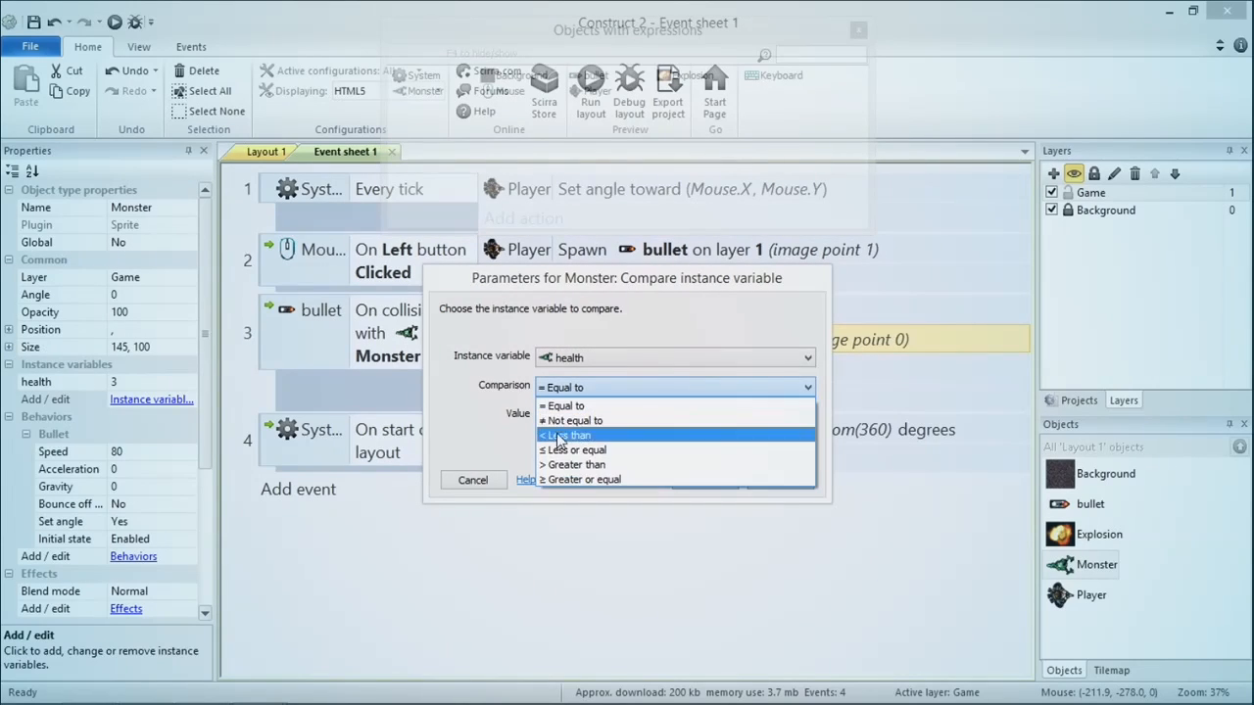
left_click(573, 450)
left_click(789, 482)
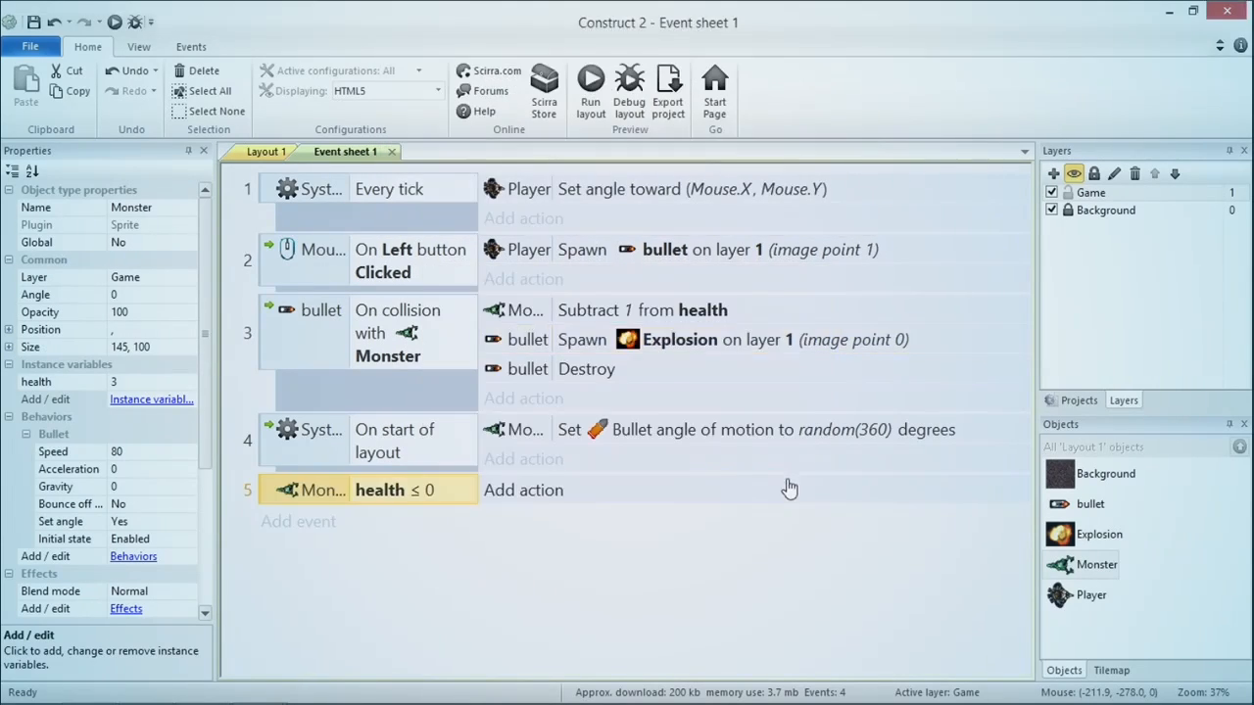
Step: Add the Monster action Destroy to the health ≤ 0 event
left_click(551, 491)
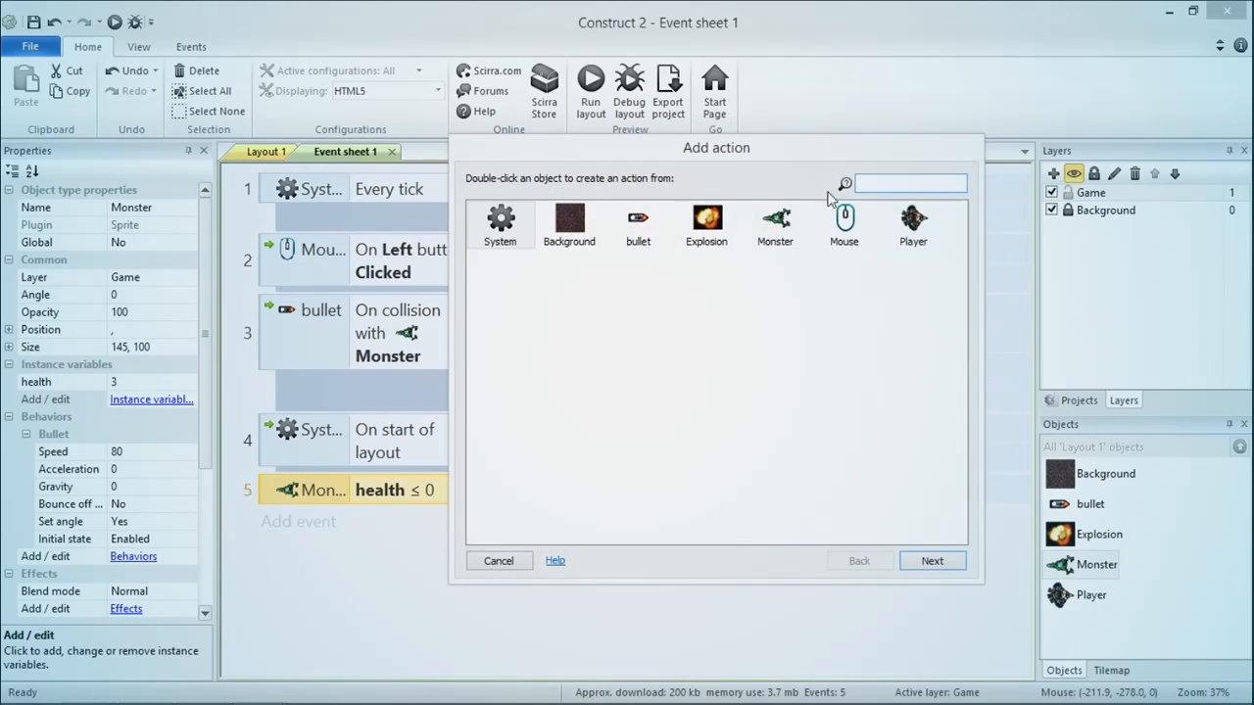
double_click(770, 230)
type("destroy")
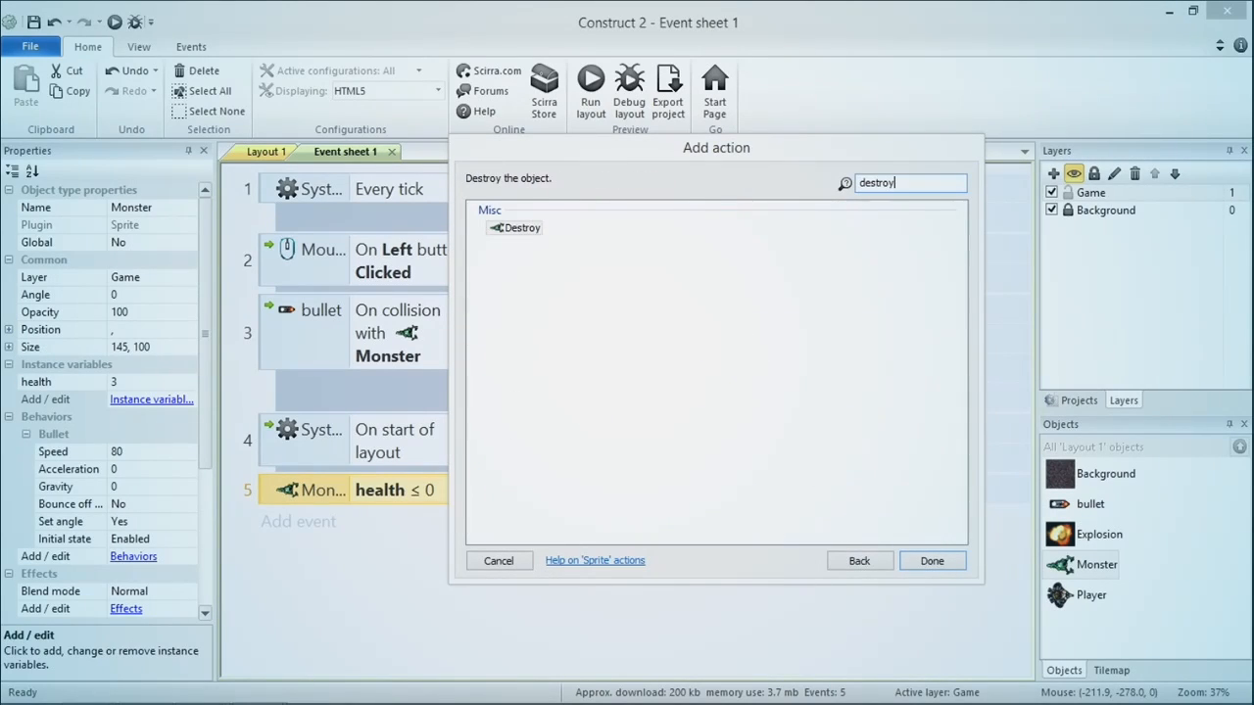
key("Return")
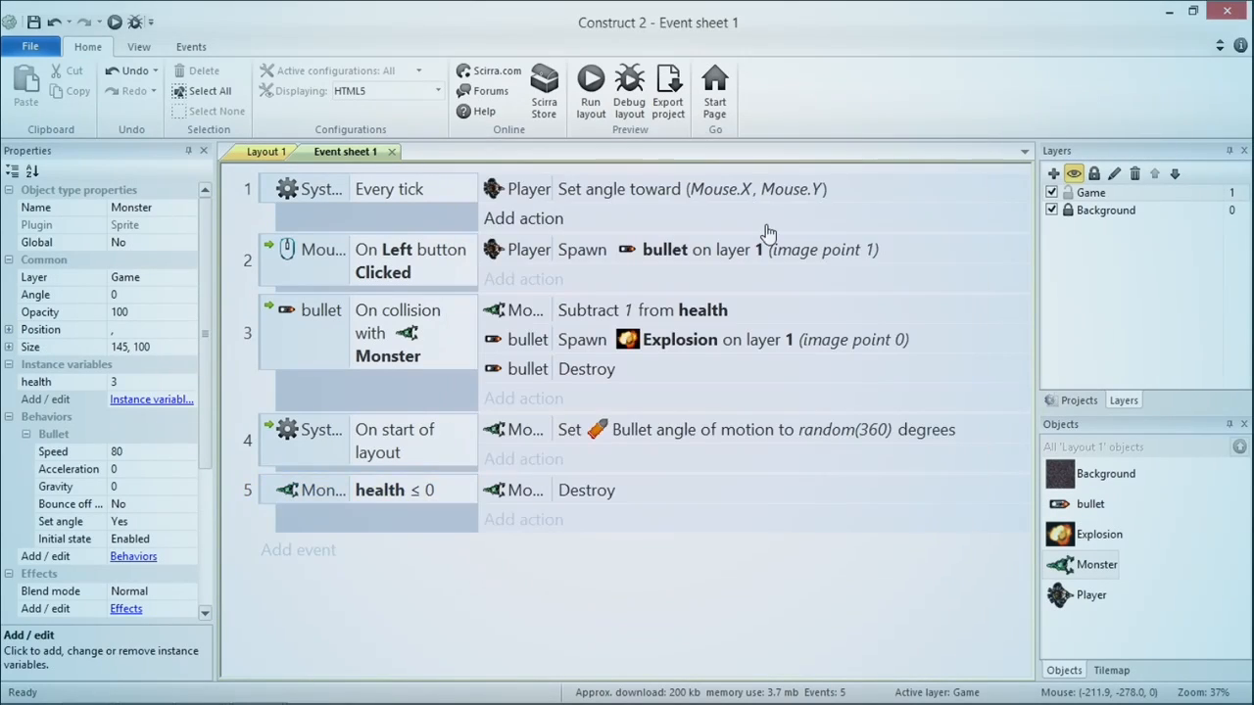
Step: Run the layout in the browser, reload it, and shoot the monsters repeatedly to check how many hits destroy them
left_click(592, 90)
left_click(1029, 494)
left_click(1034, 496)
left_click(1033, 496)
left_click(1034, 496)
left_click(1034, 496)
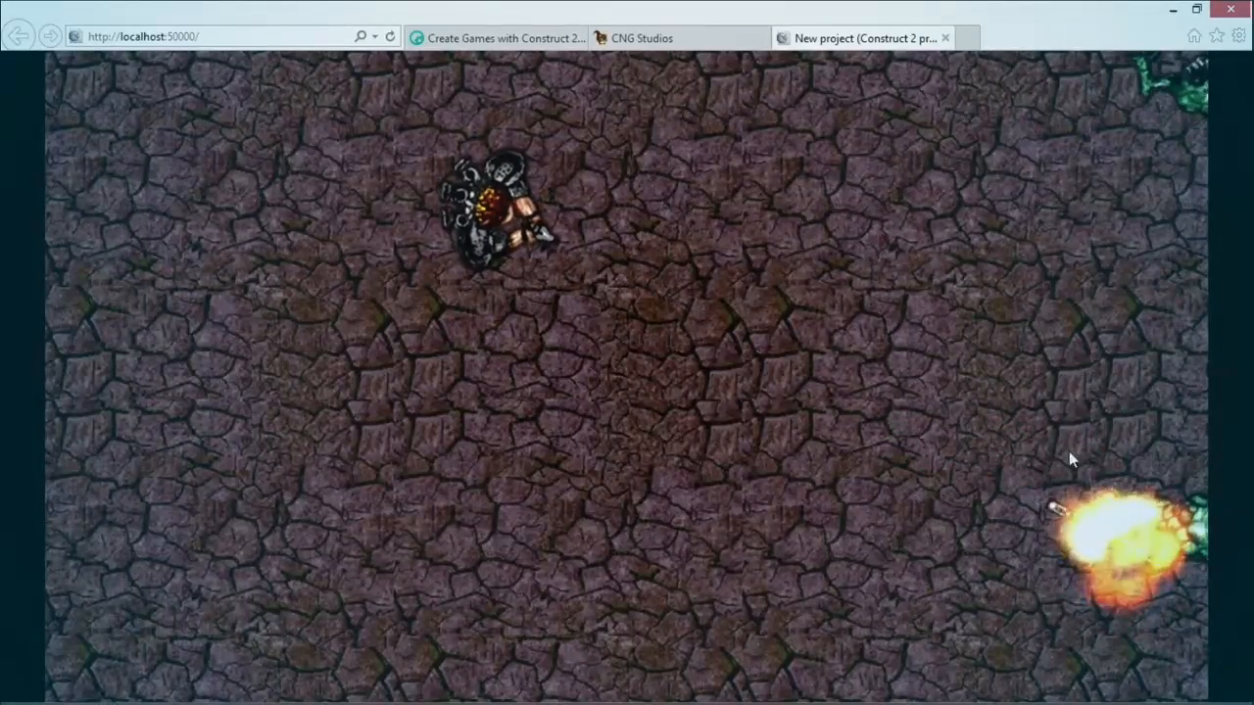
left_click(1049, 86)
left_click(1050, 88)
left_click(1051, 90)
left_click(391, 40)
left_click(943, 456)
left_click(1107, 413)
left_click(1123, 411)
left_click(1124, 412)
left_click(1126, 416)
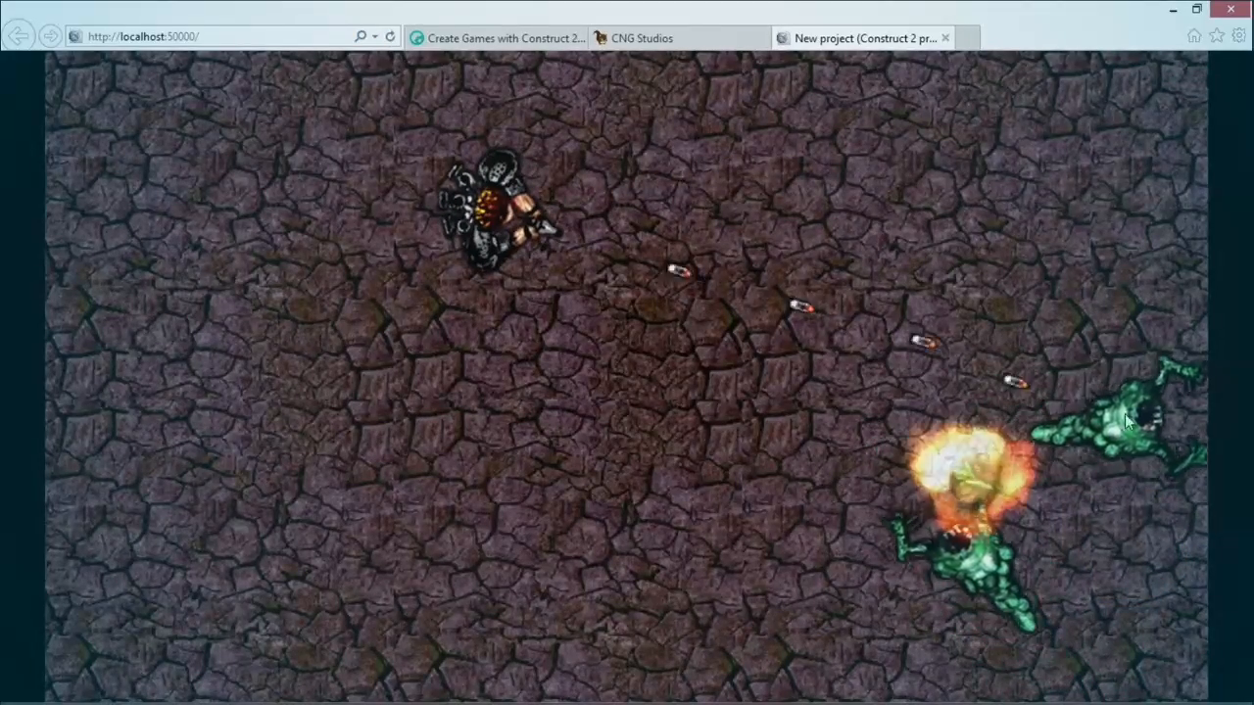
left_click(891, 439)
left_click(889, 441)
left_click(887, 442)
left_click(889, 442)
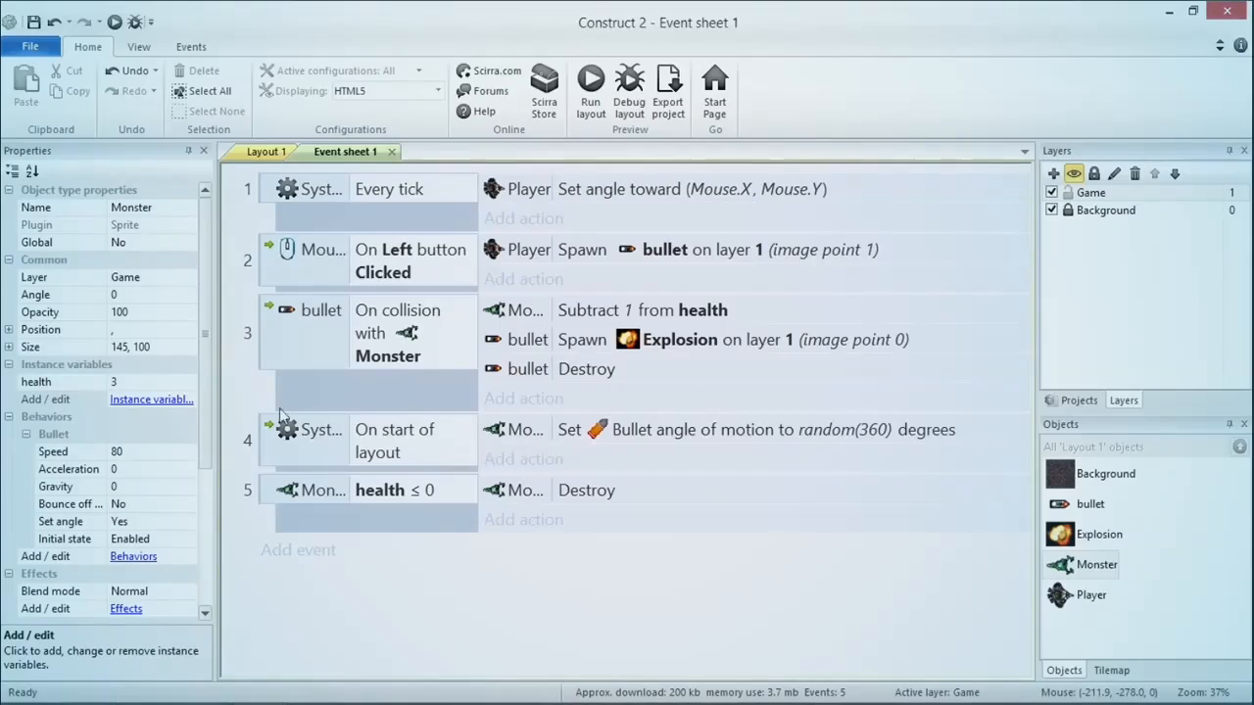
key("alt+Tab")
key("alt+Tab")
key("alt+Tab")
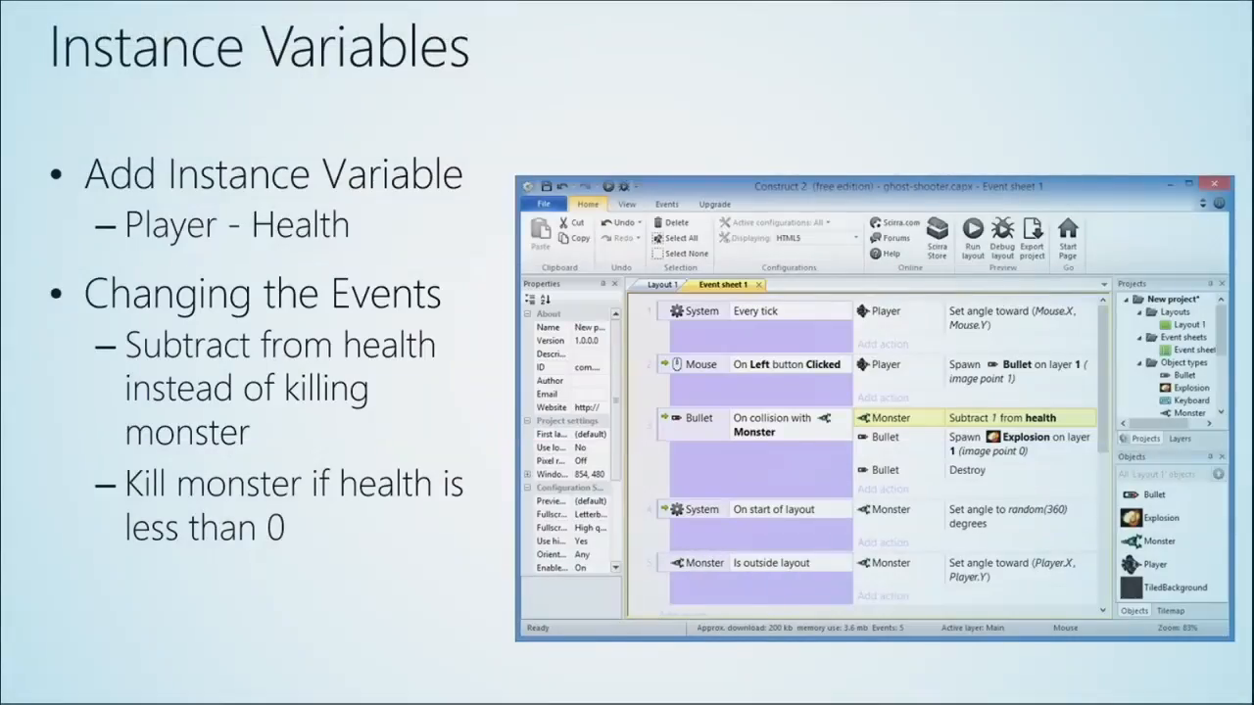
Step: Switch to Construct 2 and add a global number variable named score with initial value 0 to the event sheet
key("Right")
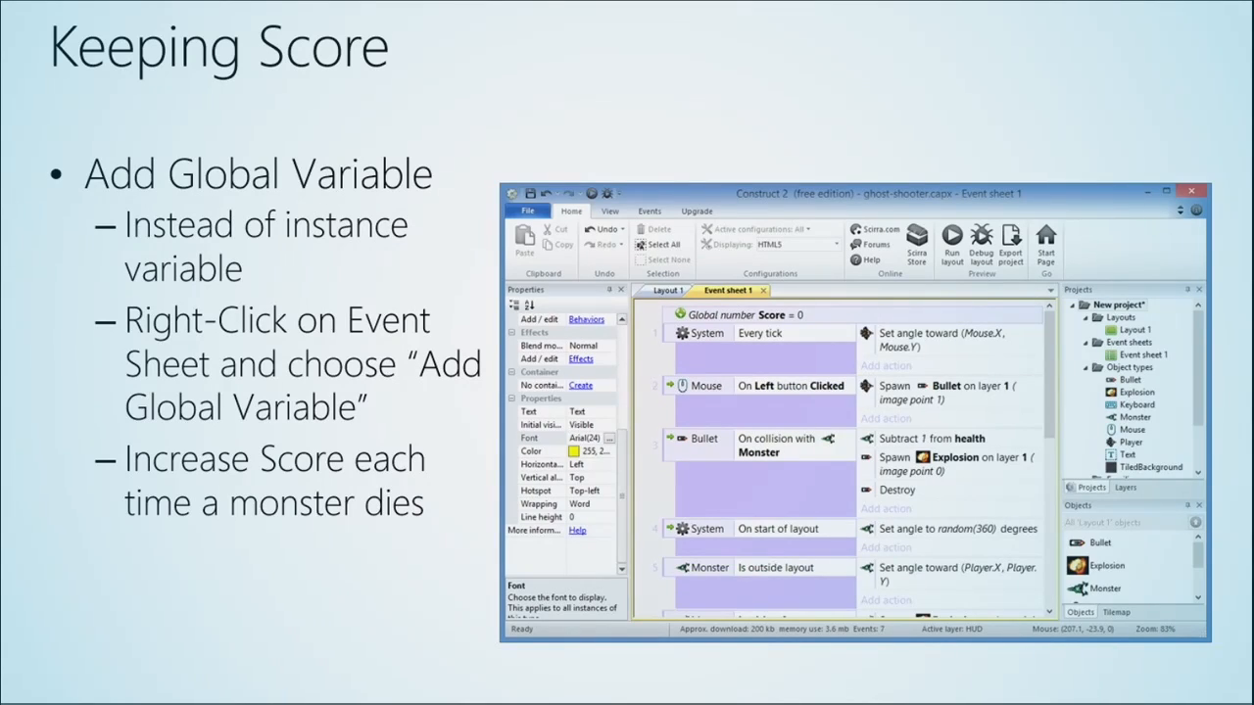
key("alt+Tab")
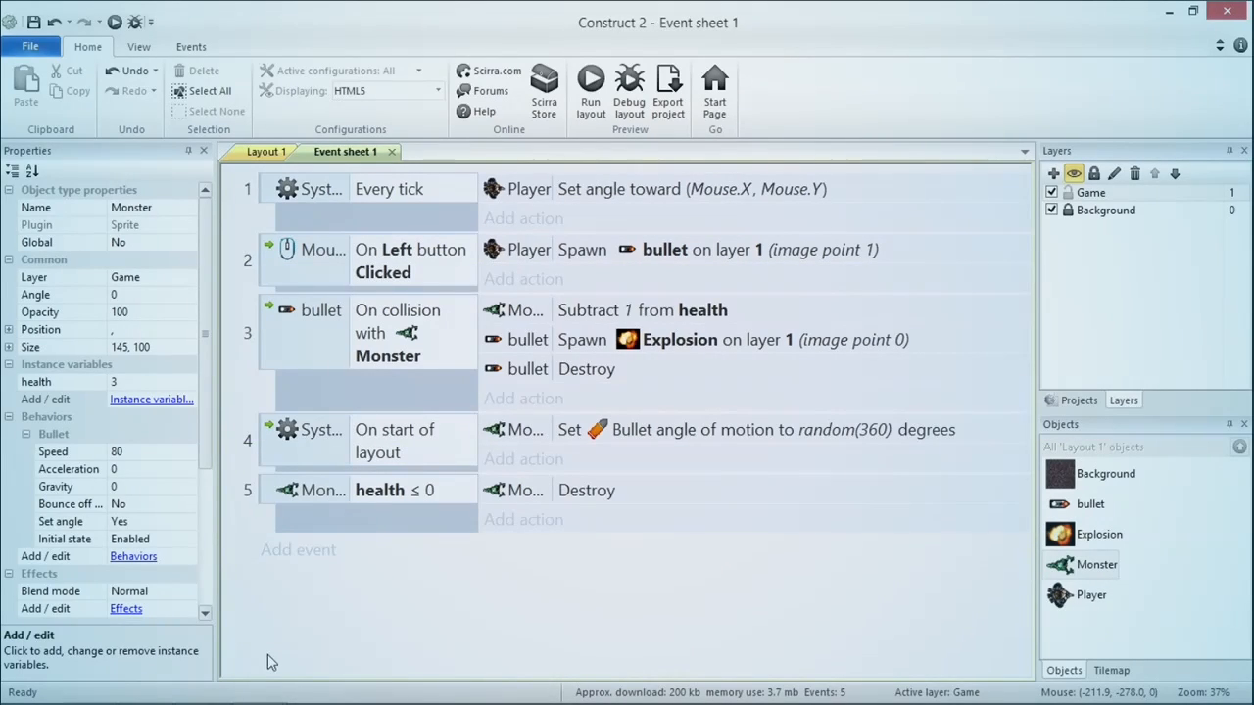
right_click(376, 613)
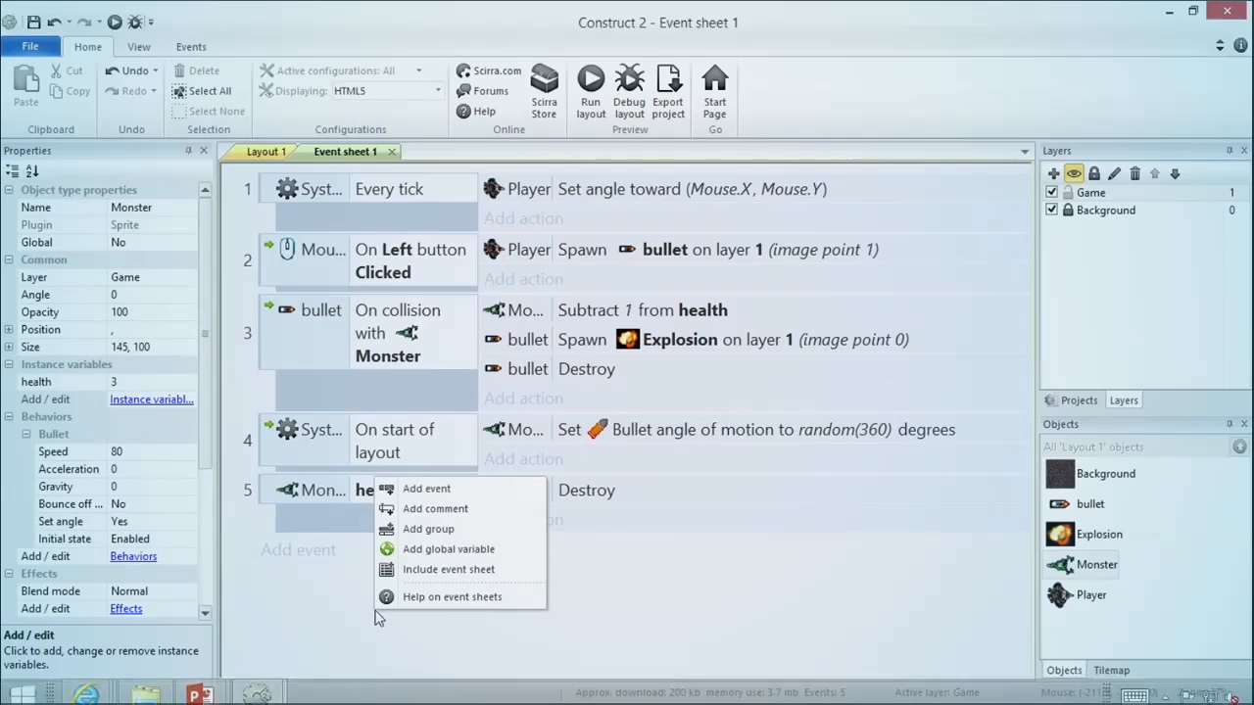
left_click(446, 549)
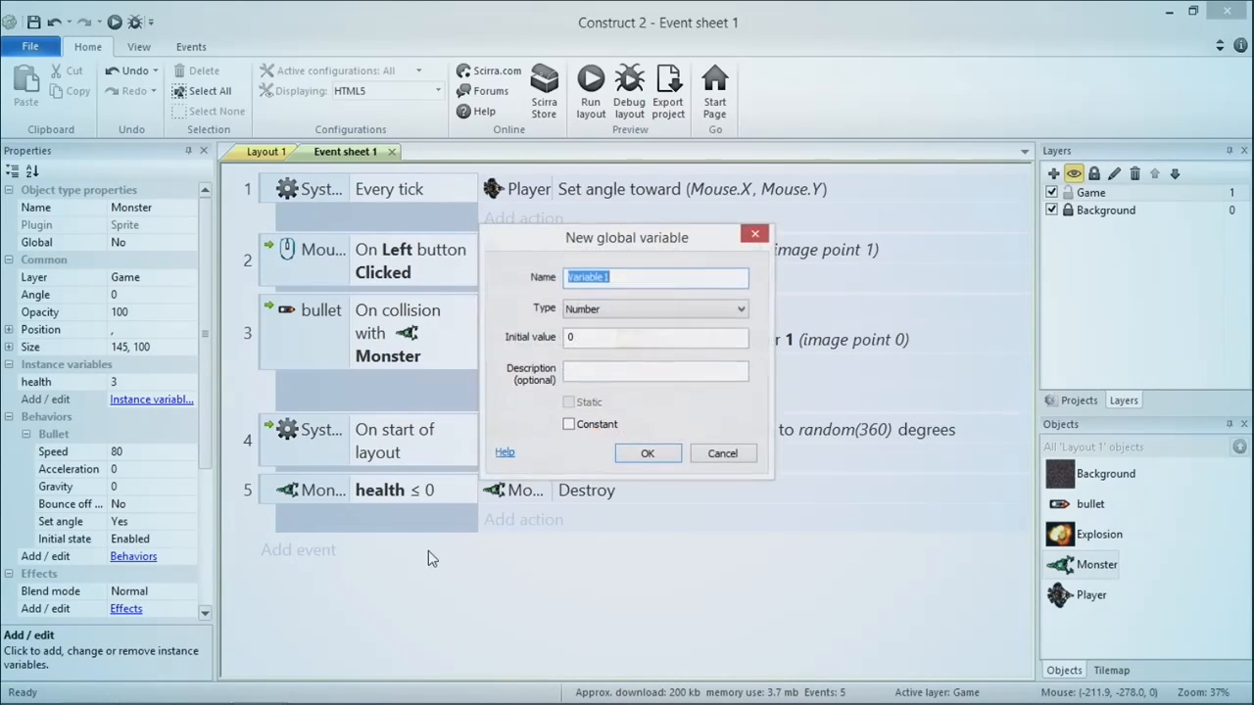
type("score")
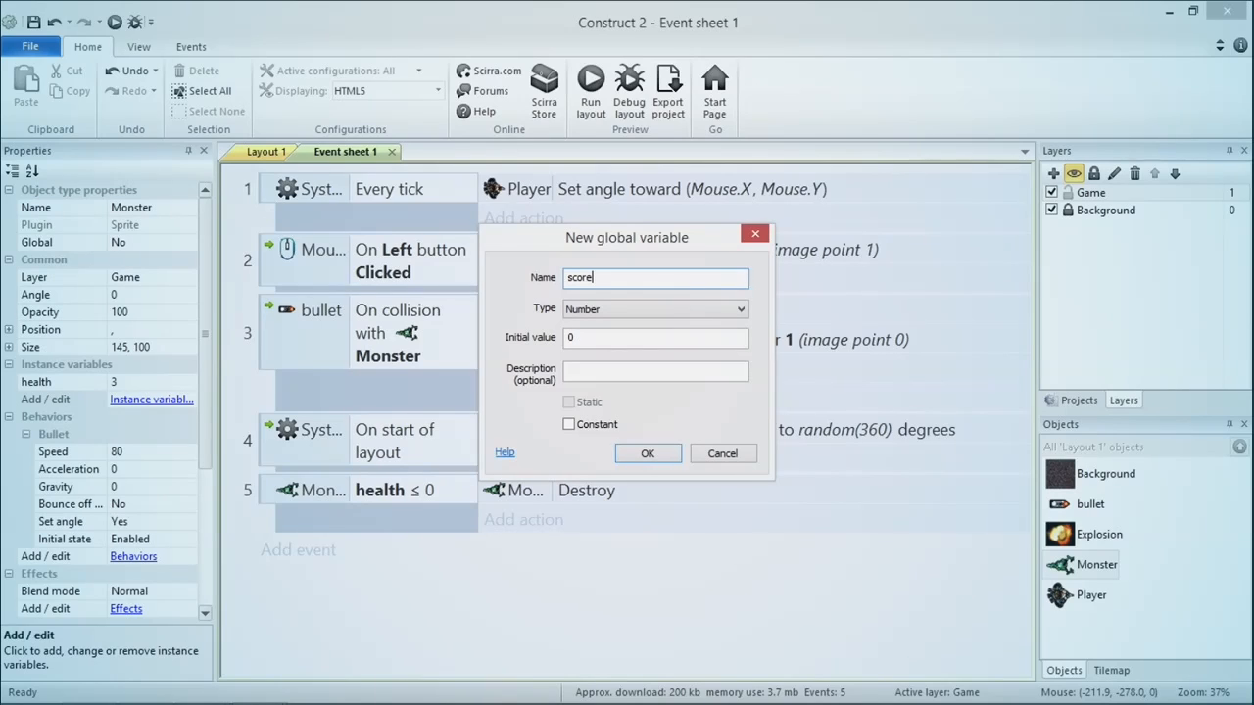
key("Return")
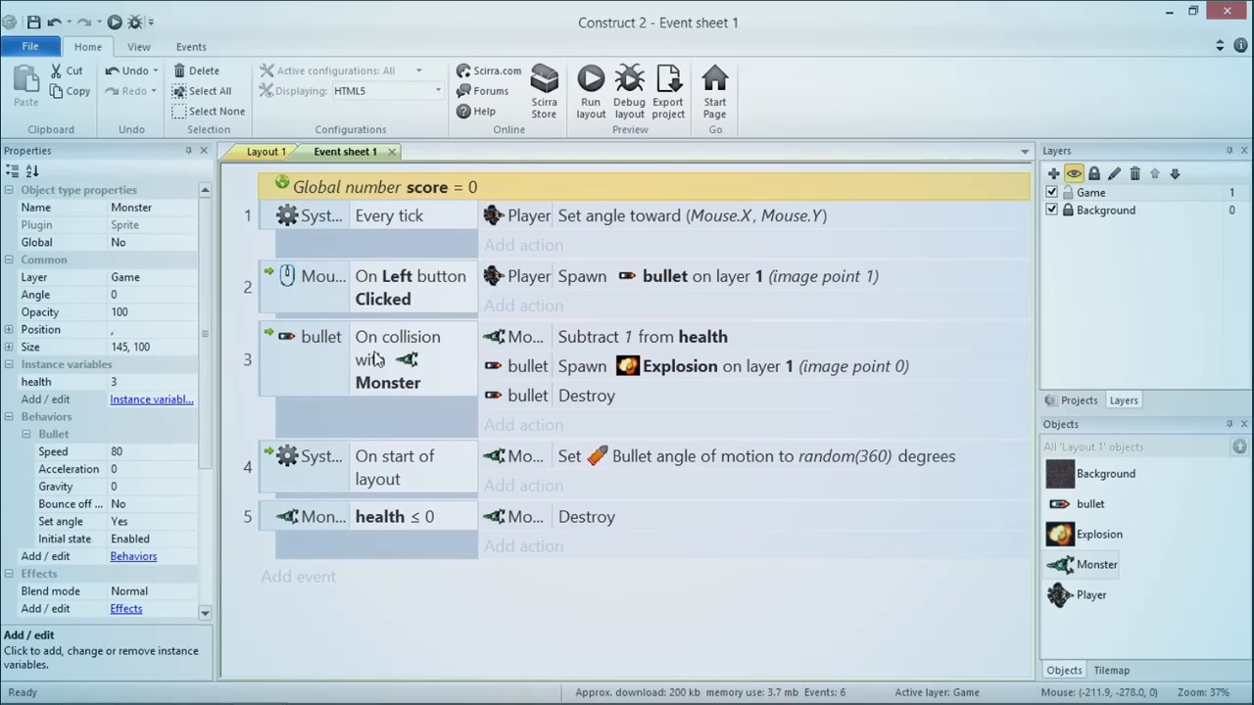
Step: Add the System action Add to, adding 1 to score, to the bullet's collision with Monster event
left_click(522, 427)
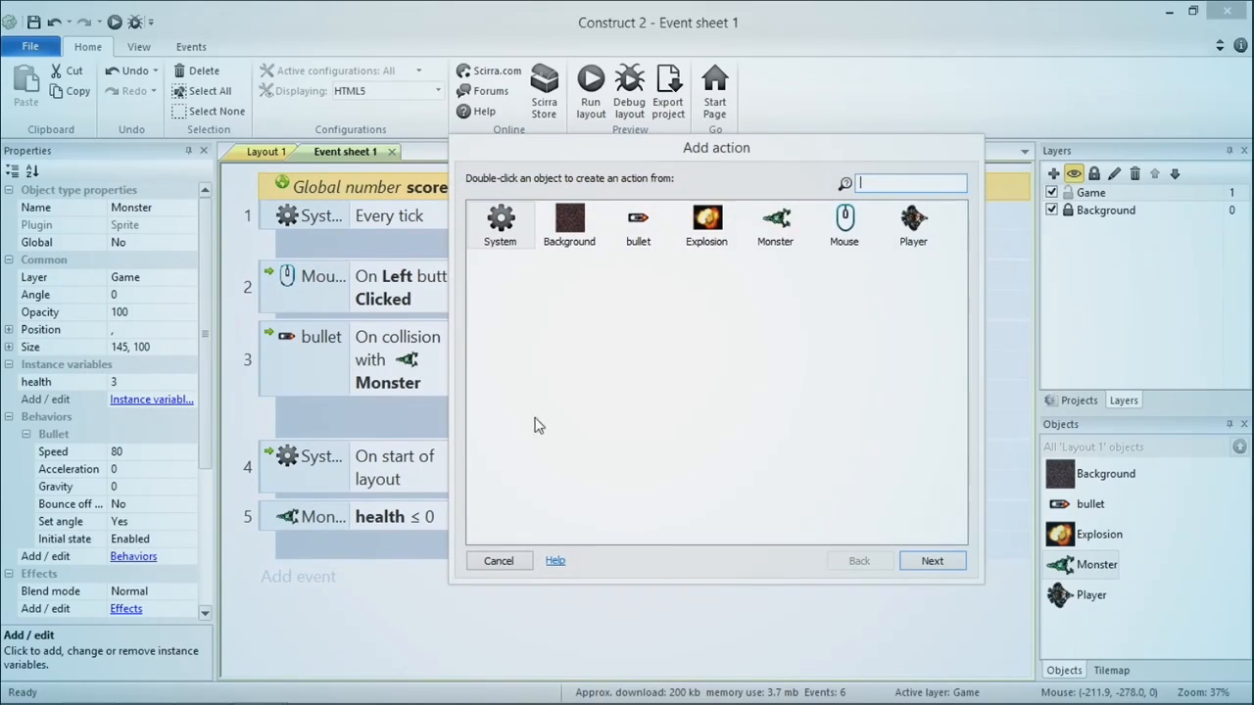
double_click(520, 233)
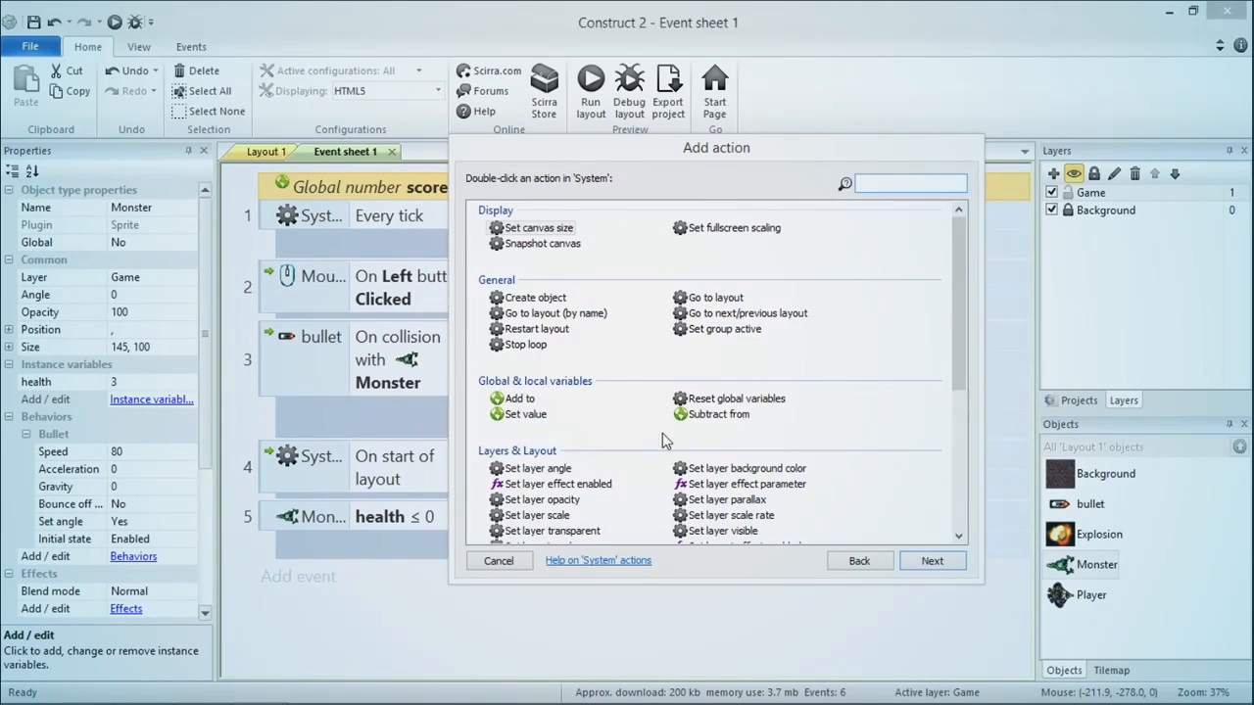
type("add")
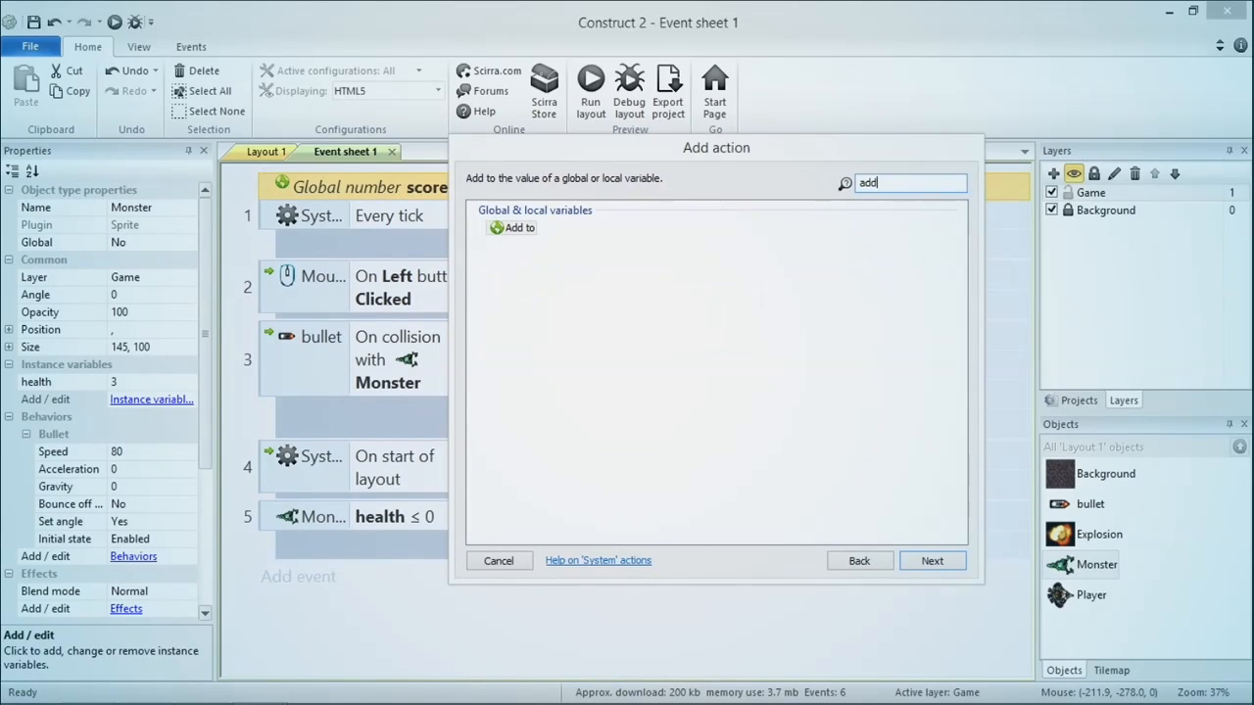
key("Return")
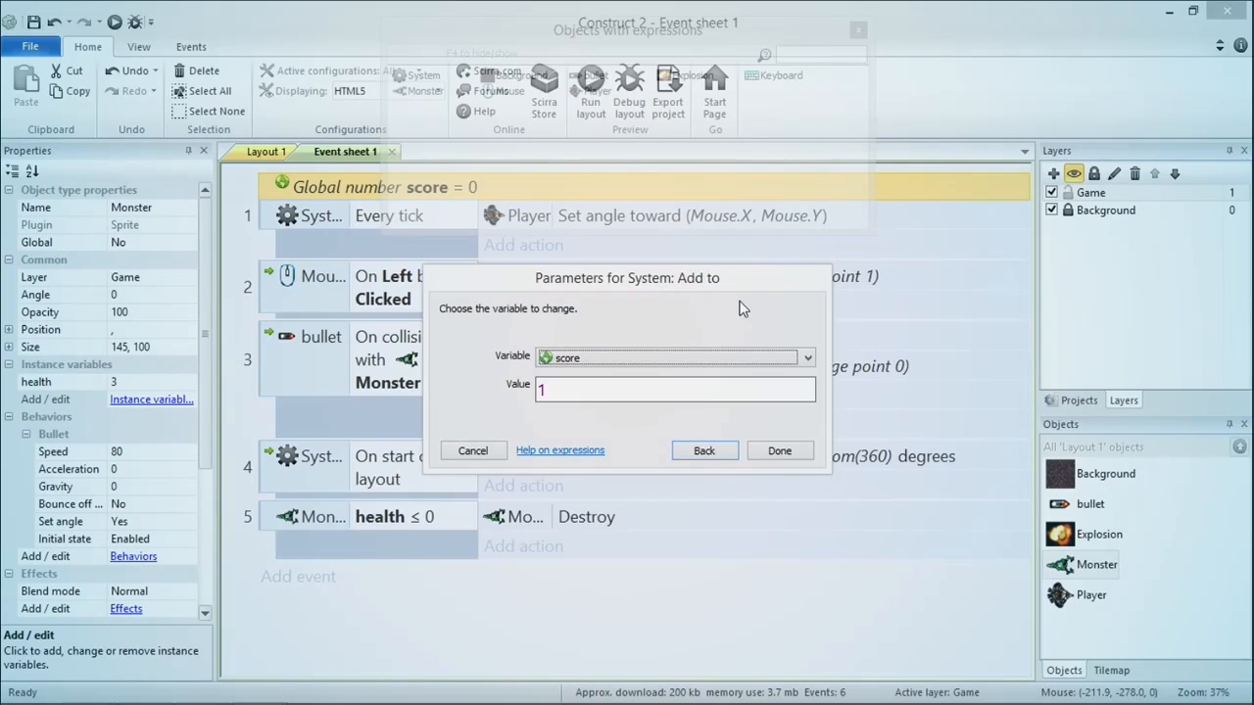
key("Return")
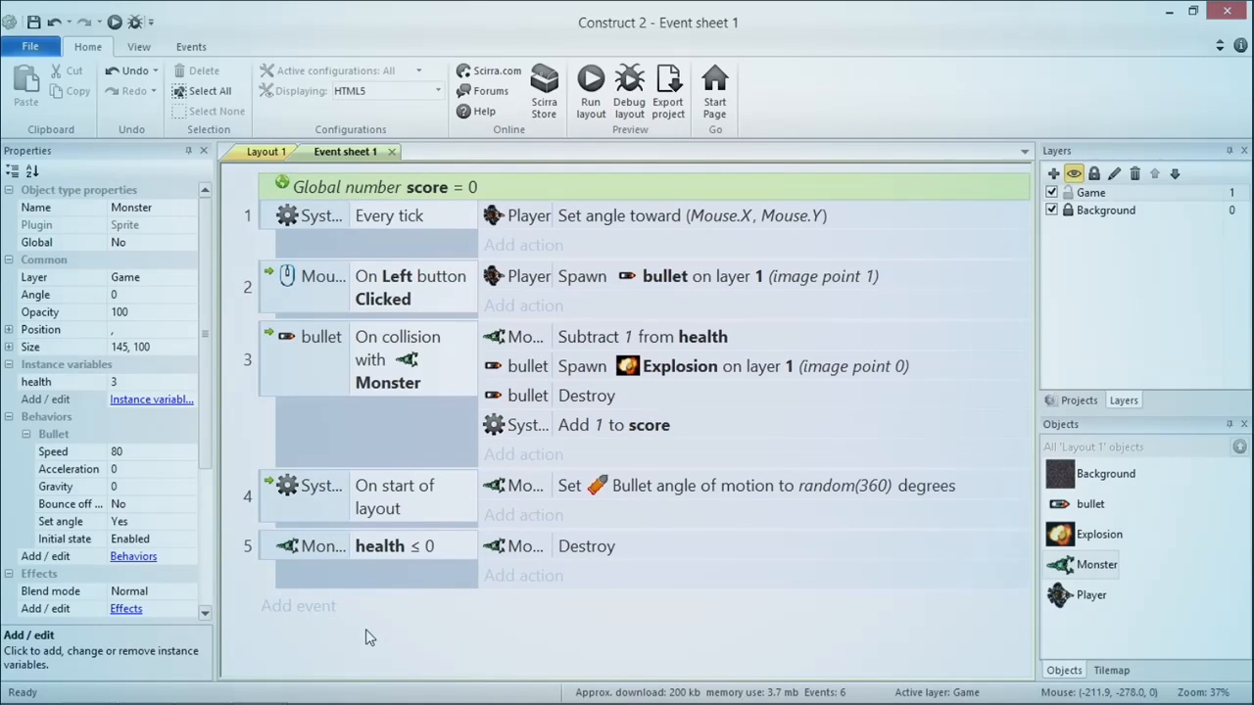
key("alt+Tab")
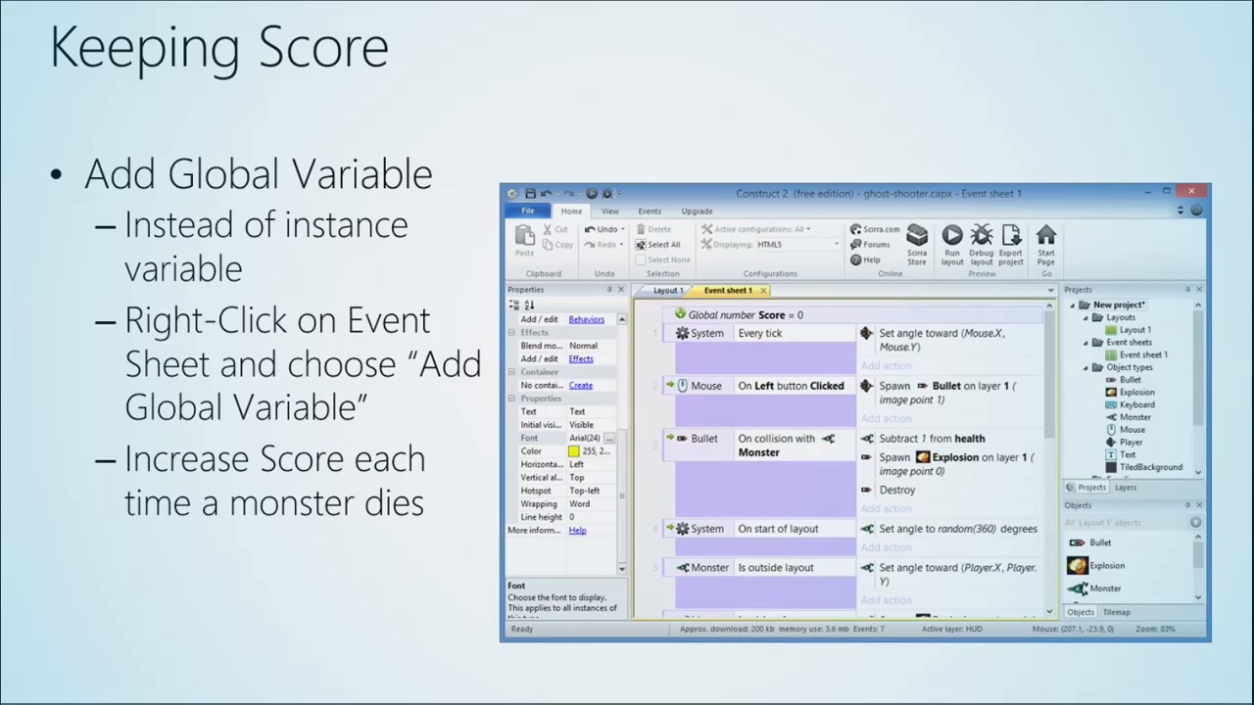
key("Right")
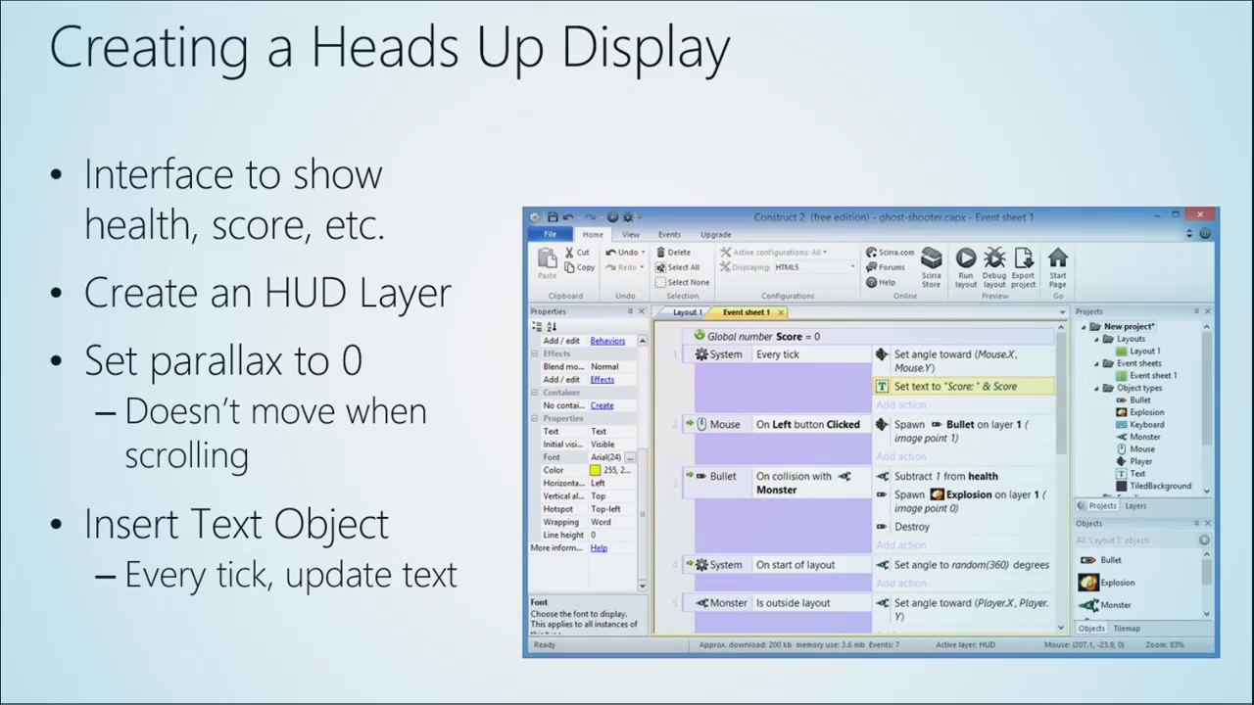
key("alt+Tab")
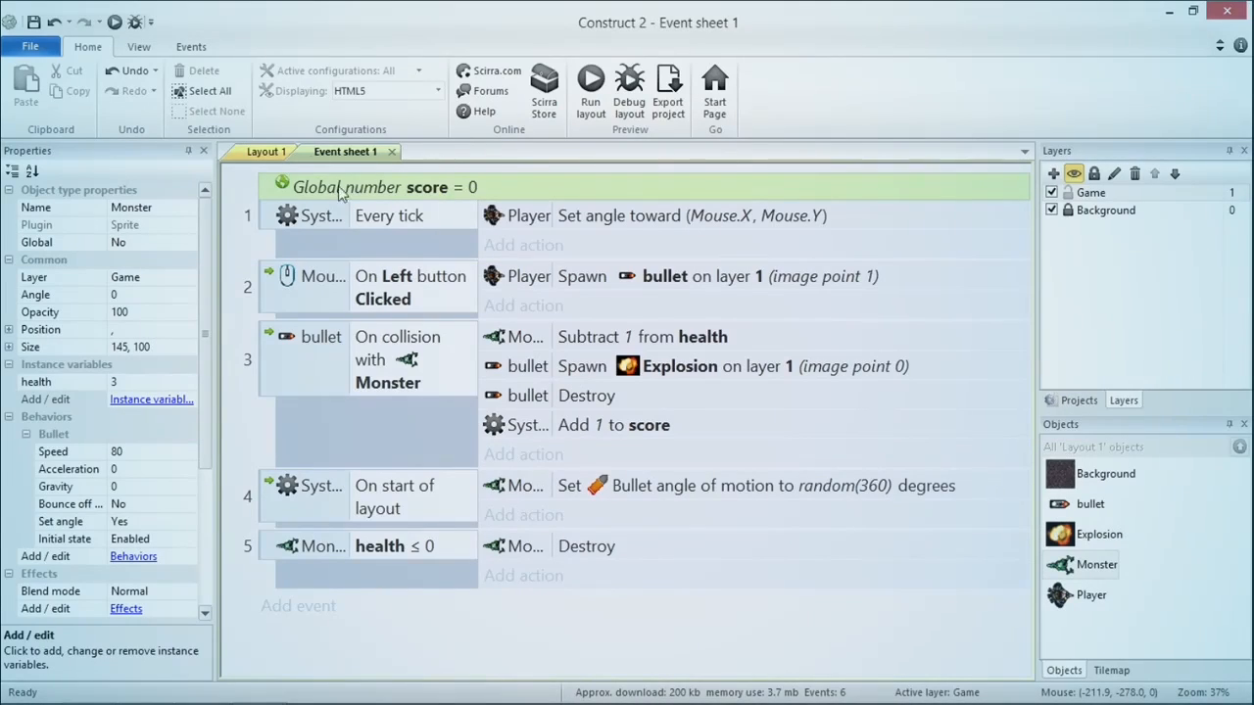
Step: Add a new layer above Game in Layout 1 and name it HUD
left_click(264, 152)
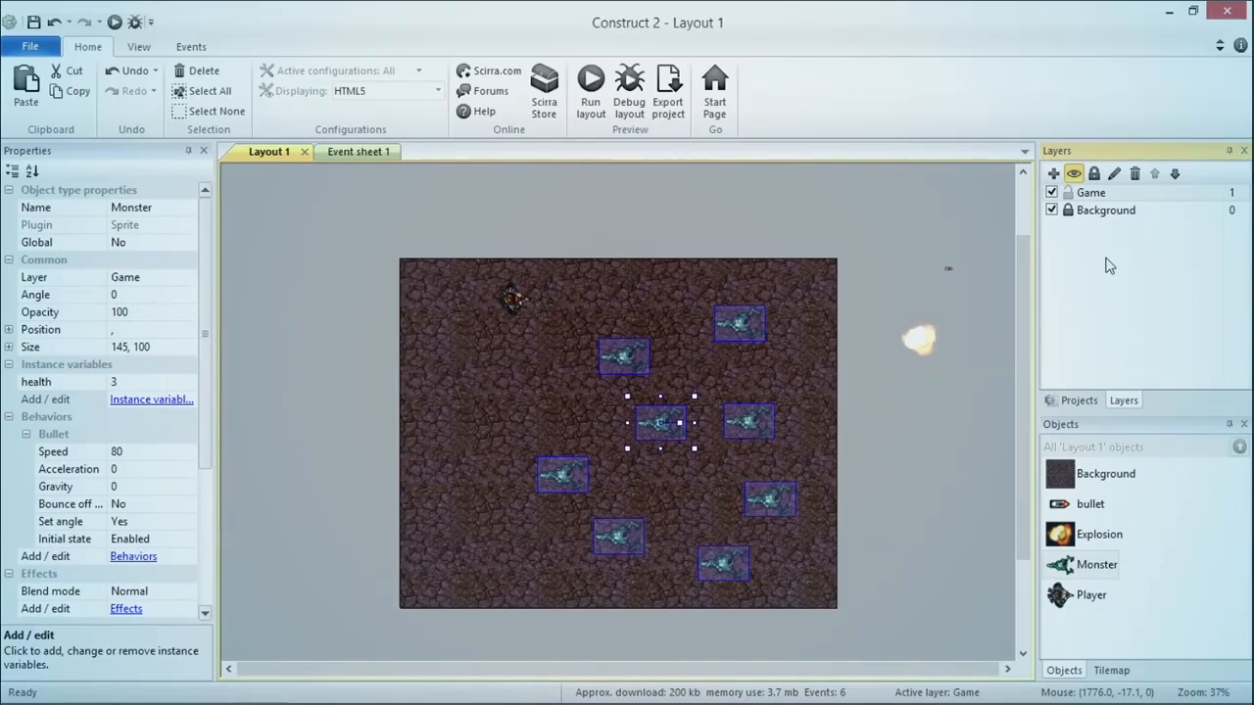
left_click(1053, 173)
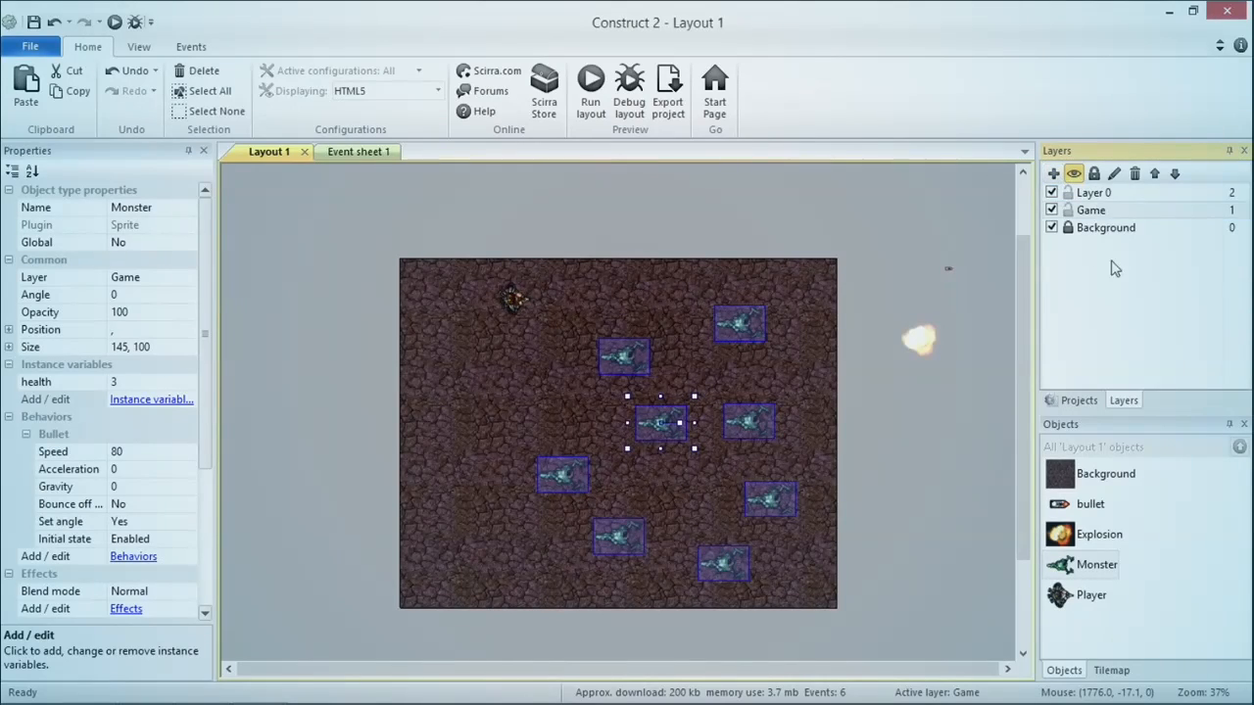
right_click(1098, 194)
left_click(1147, 309)
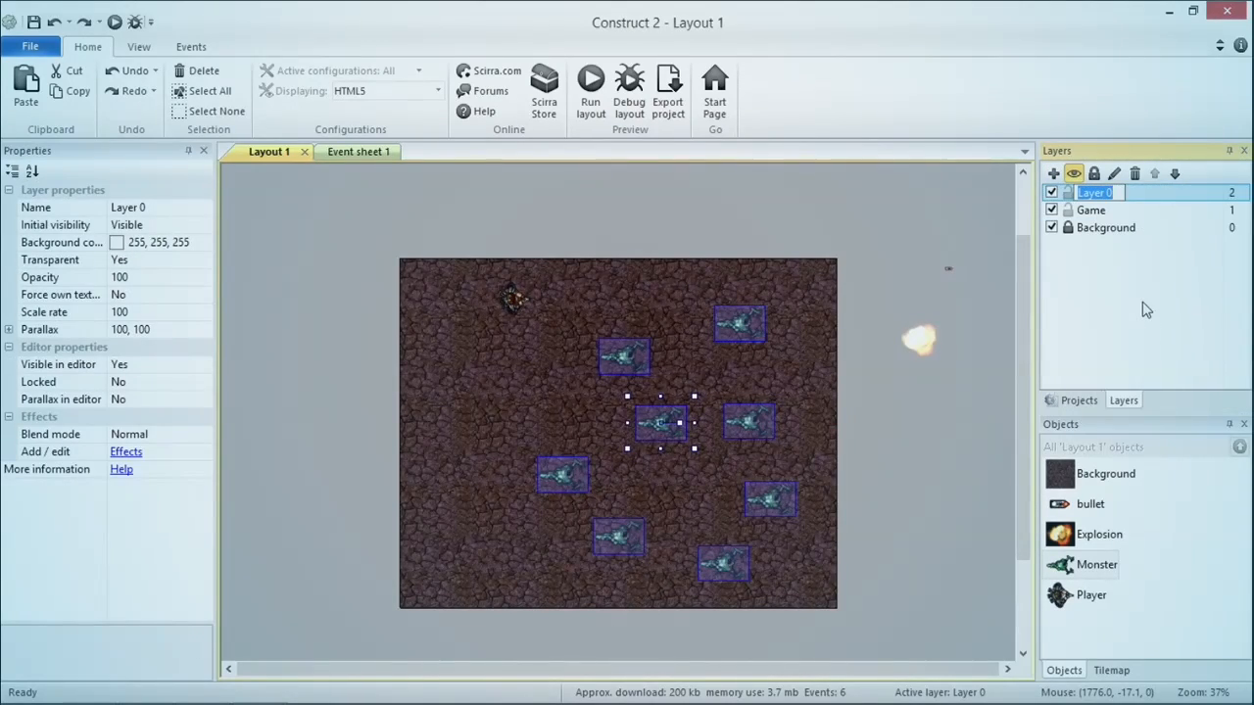
type("HUD")
key("Return")
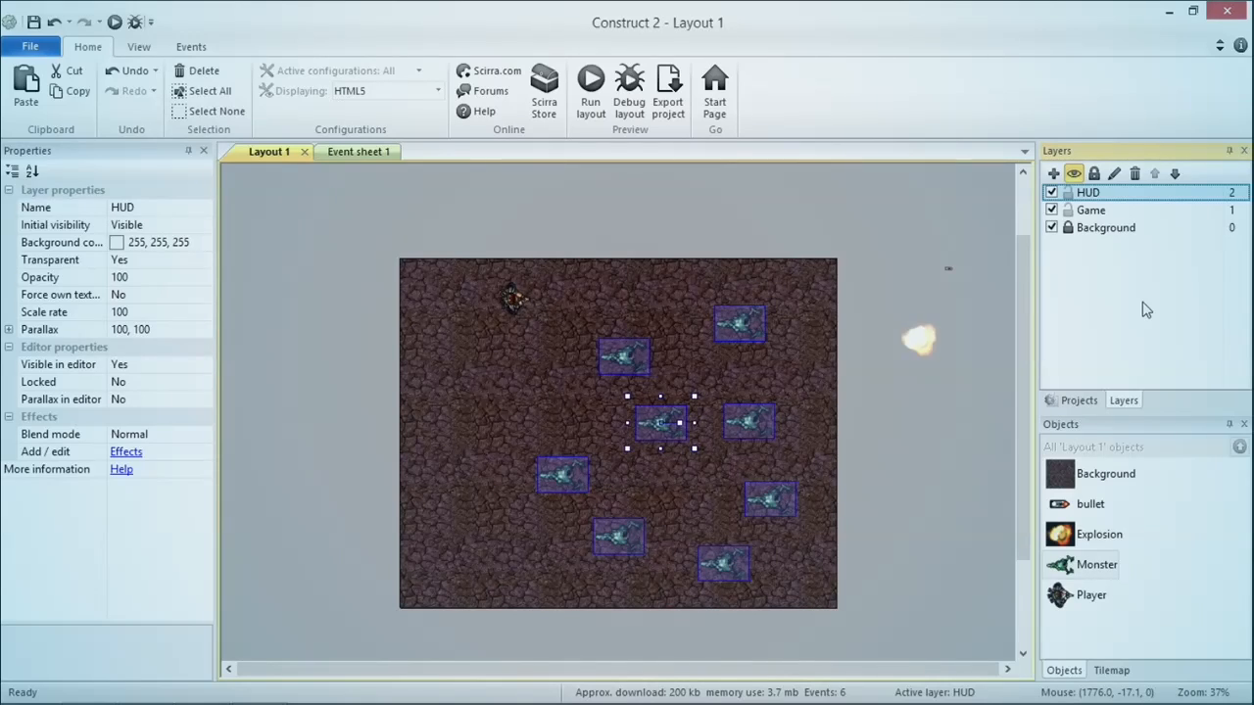
left_click(930, 420)
key("alt+Tab")
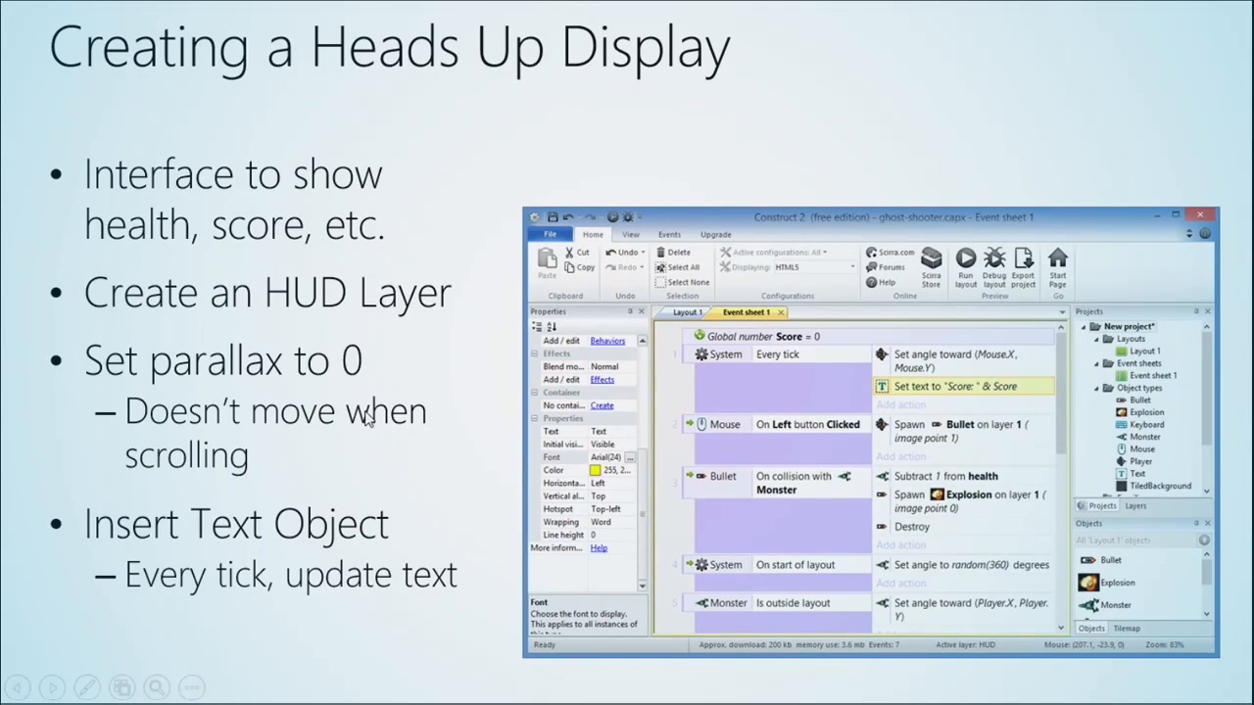
key("alt+Tab")
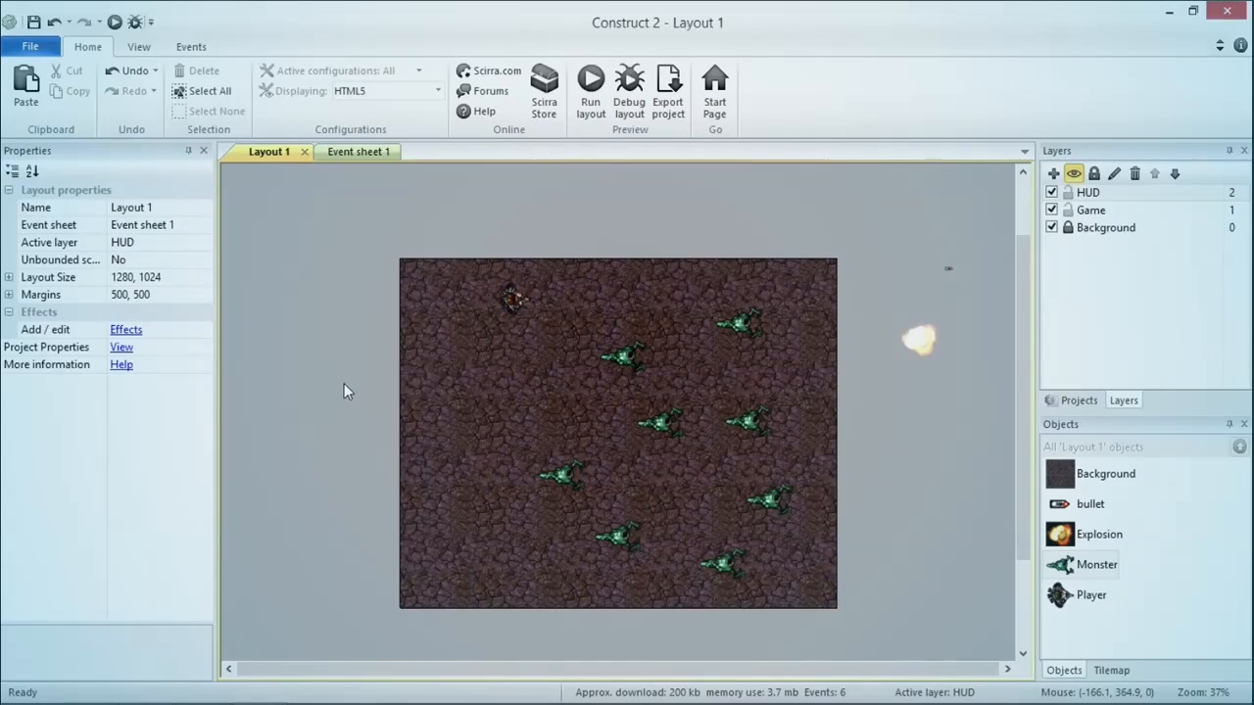
Step: Set the HUD layer's parallax to 0, 0
left_click(1105, 200)
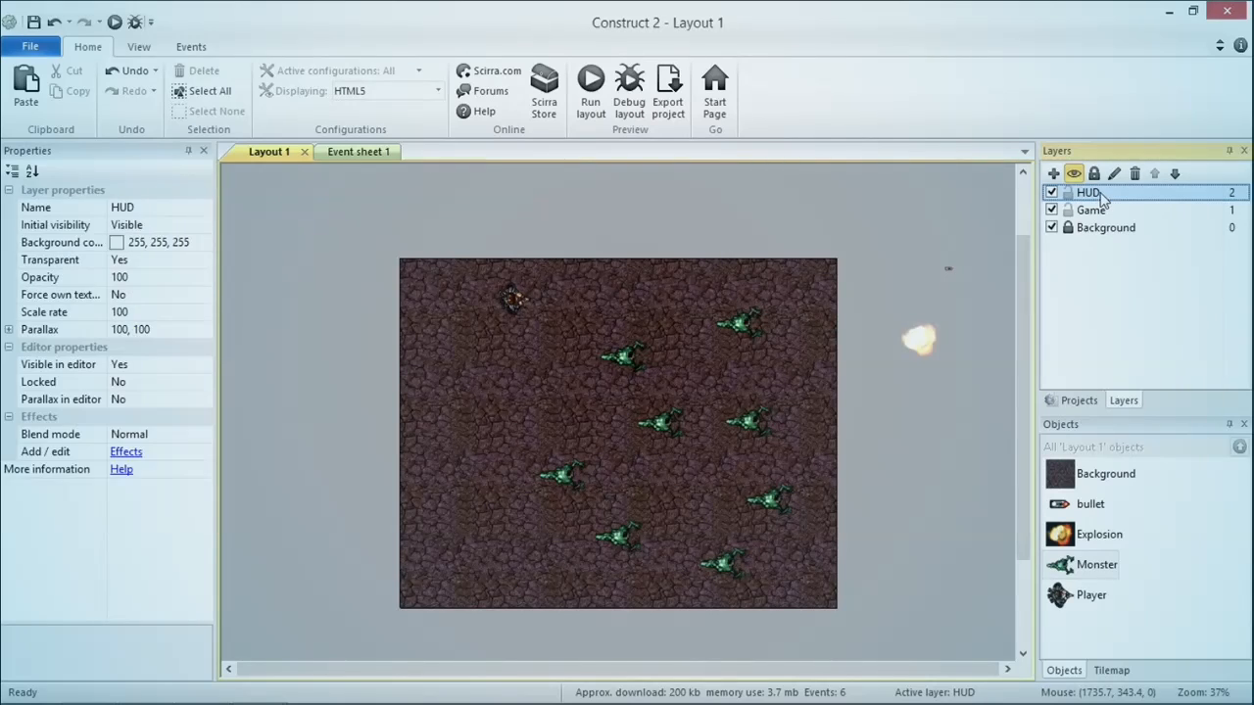
left_click(156, 330)
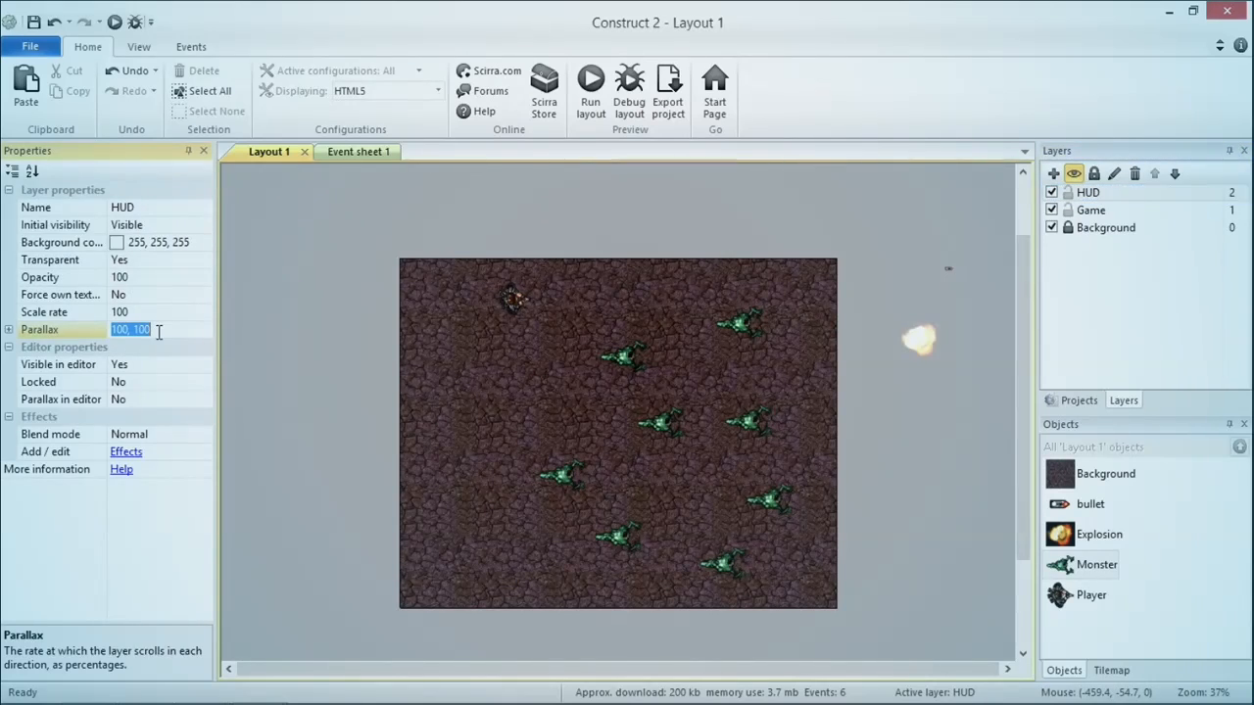
type("0, 0")
key("Return")
key("alt+Tab")
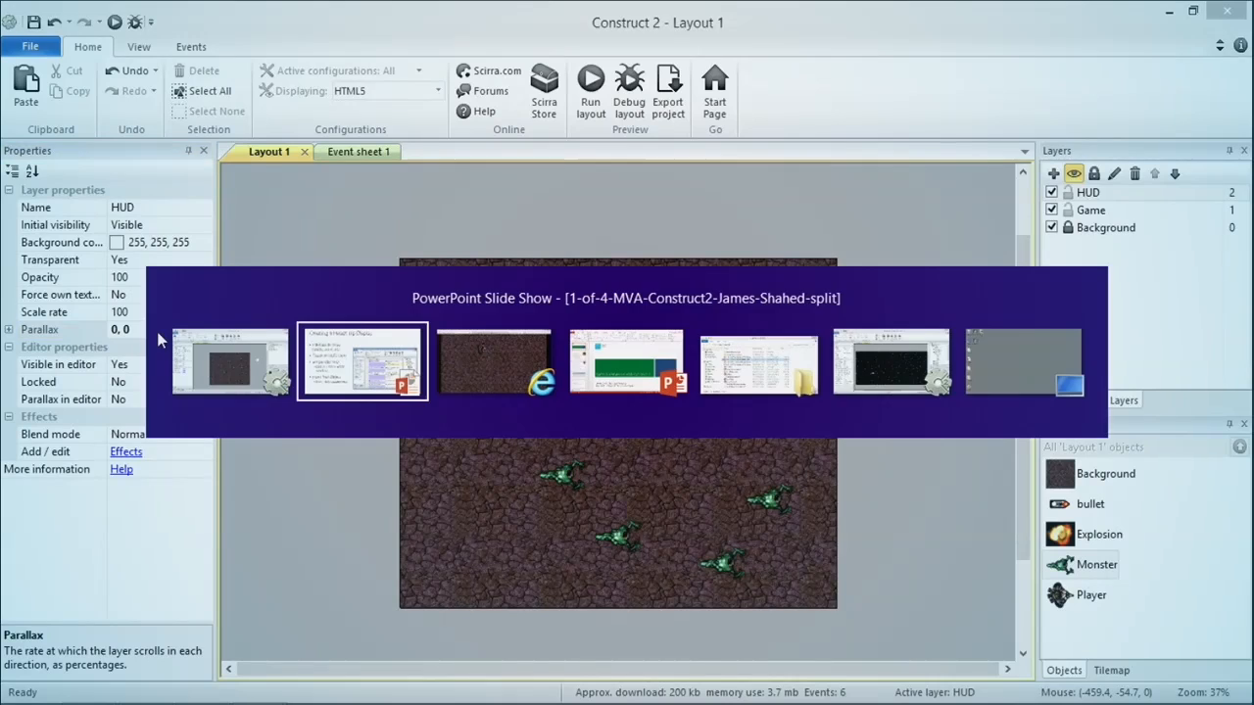
key("Right")
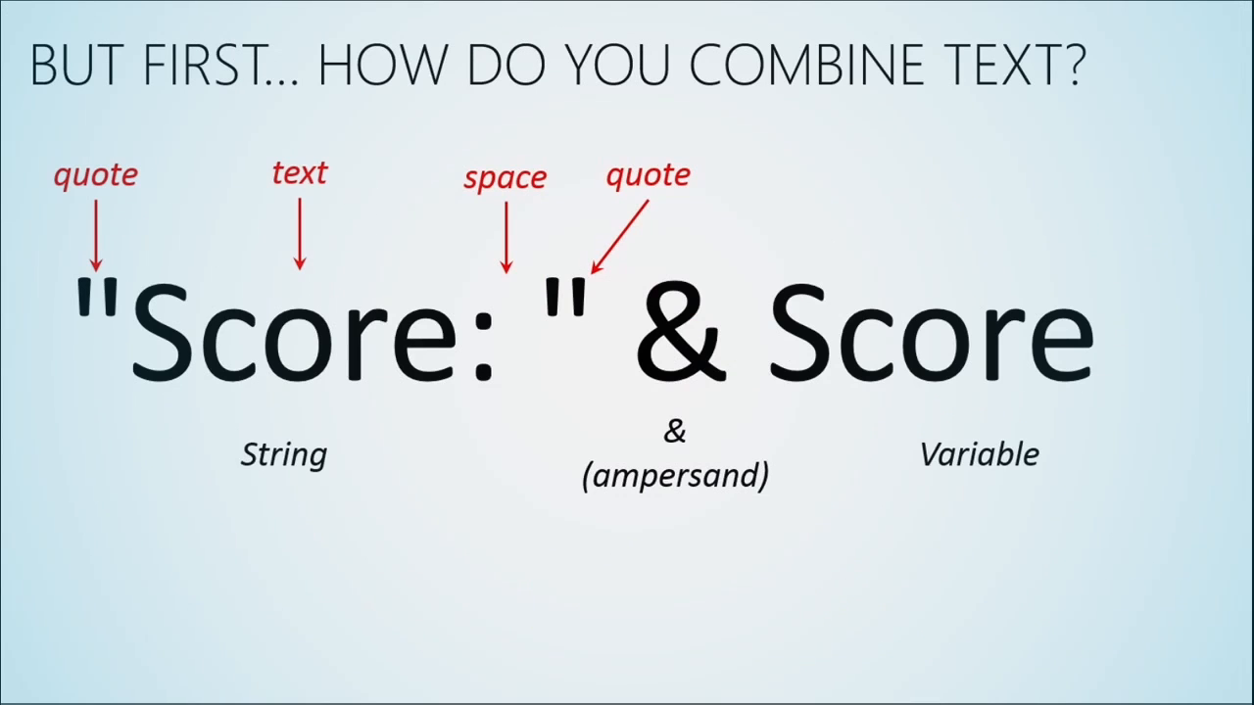
key("Left")
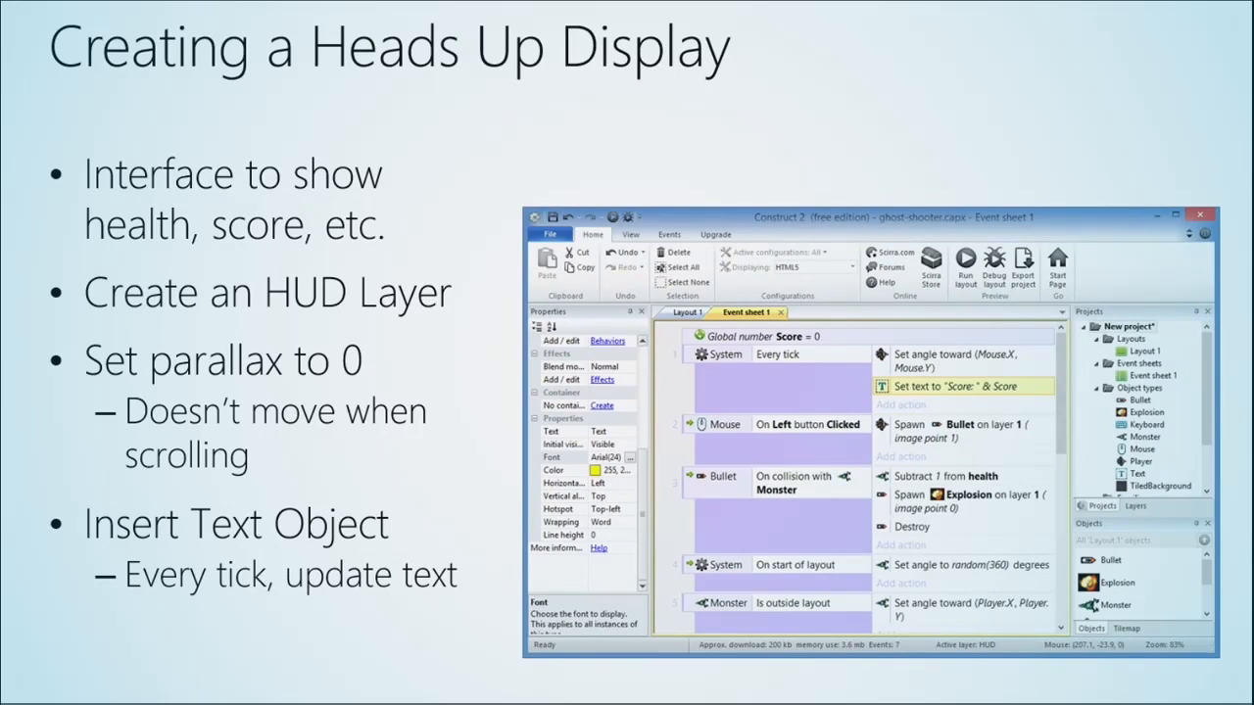
key("Right")
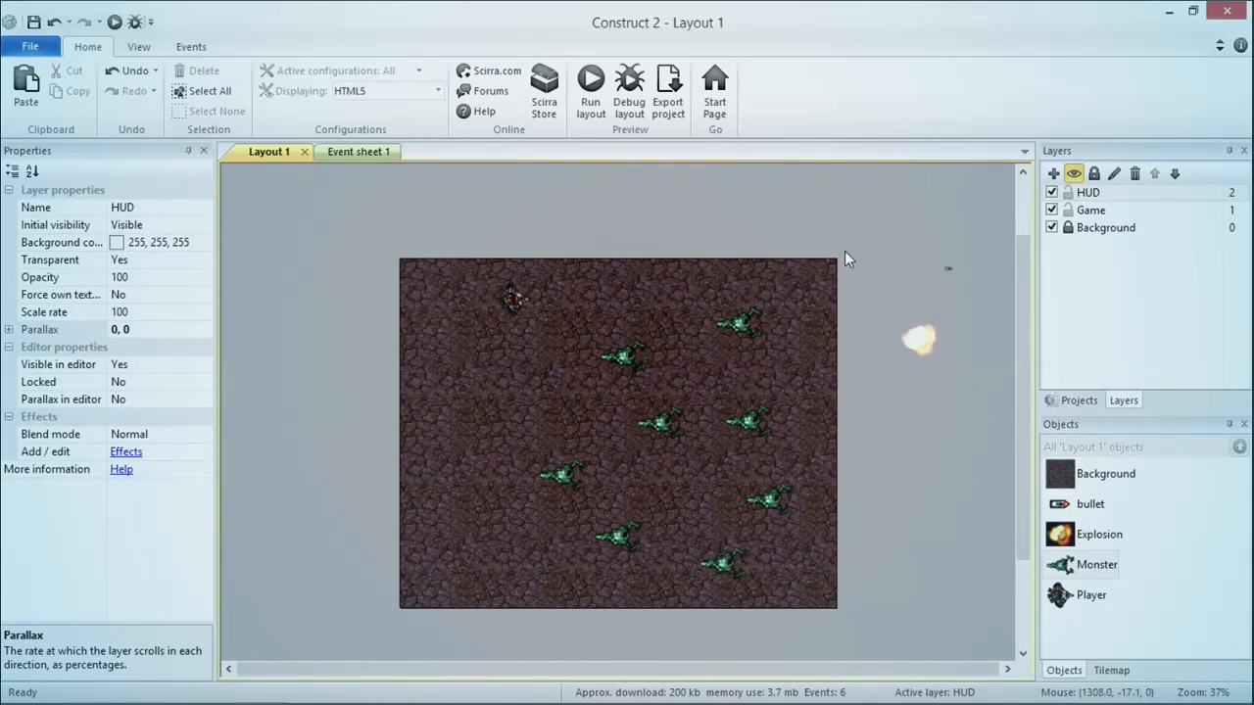
Step: Insert a Text object named ScoreText near the layout's upper-right corner and enlarge it to about 302 by 97
double_click(699, 279)
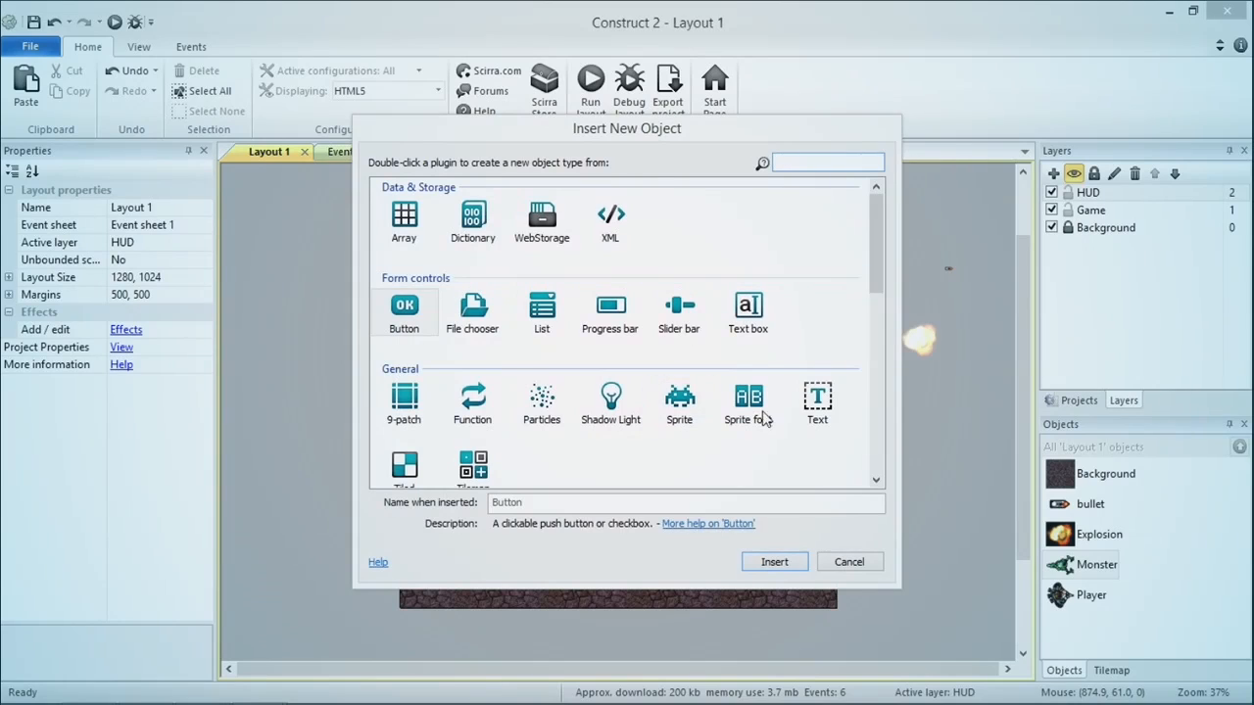
left_click(817, 404)
triple_click(582, 502)
key("BackSpace")
type("ScoreText")
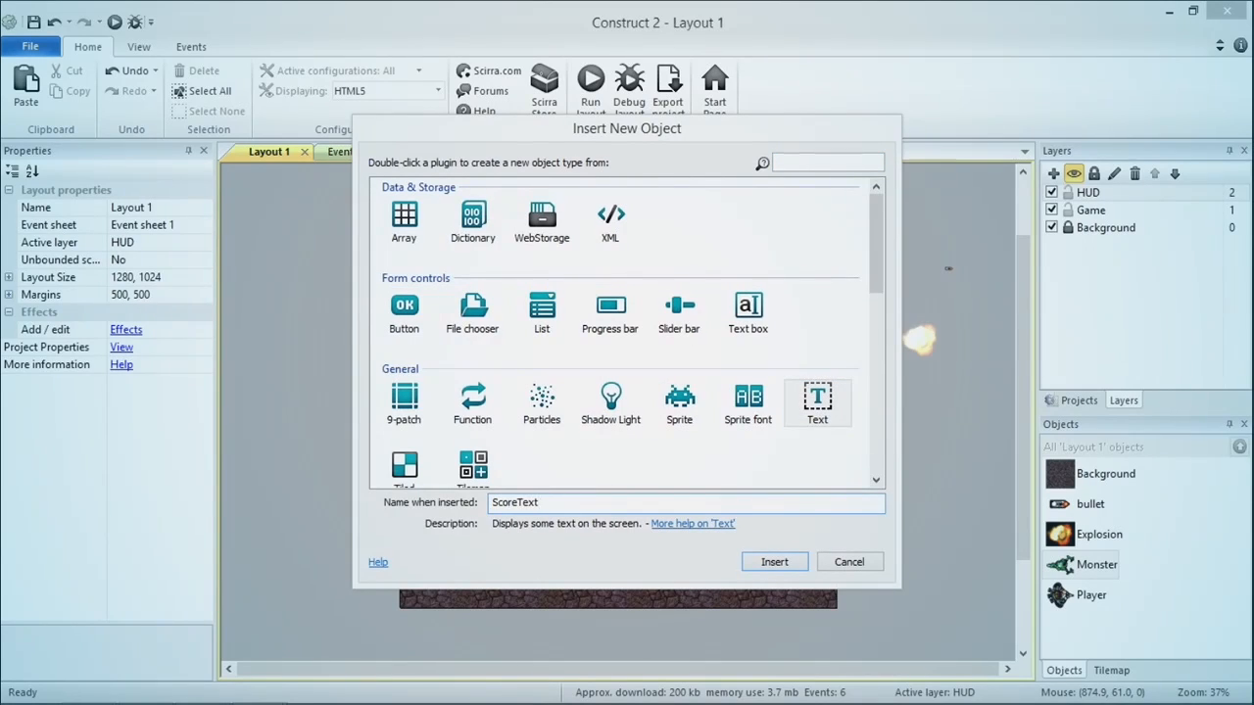
key("Return")
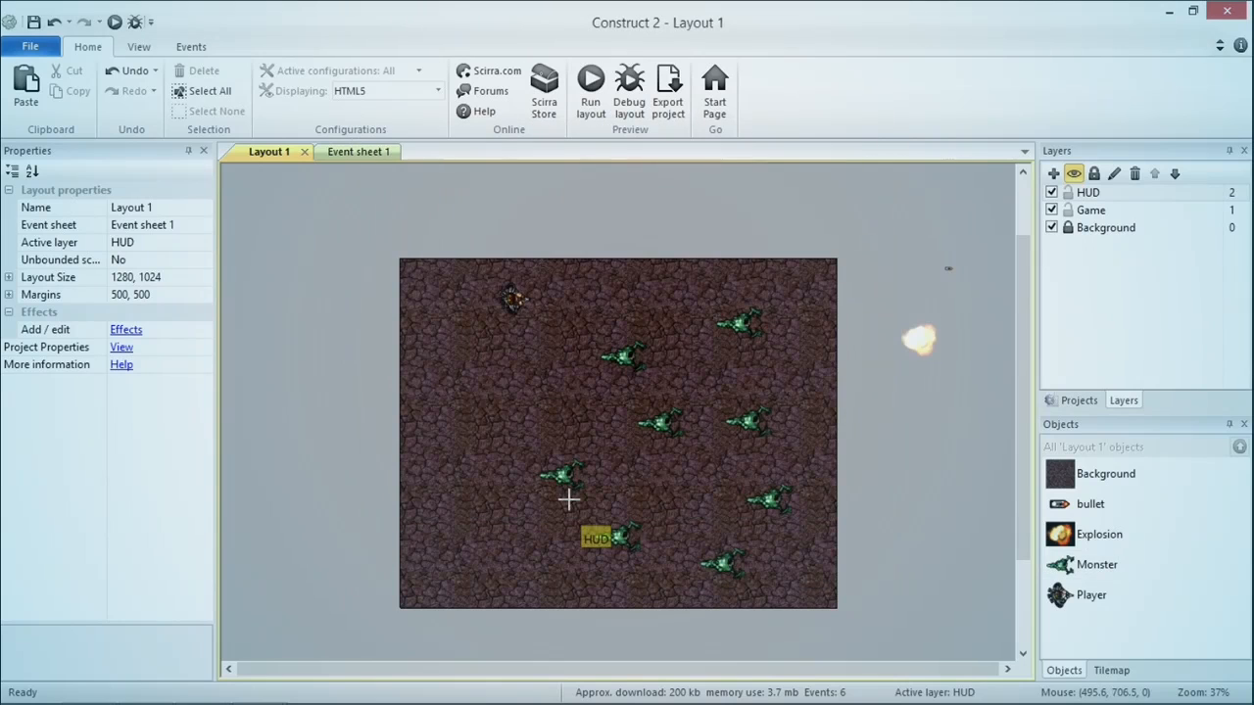
left_click(730, 271)
left_click_drag(802, 283, 843, 314)
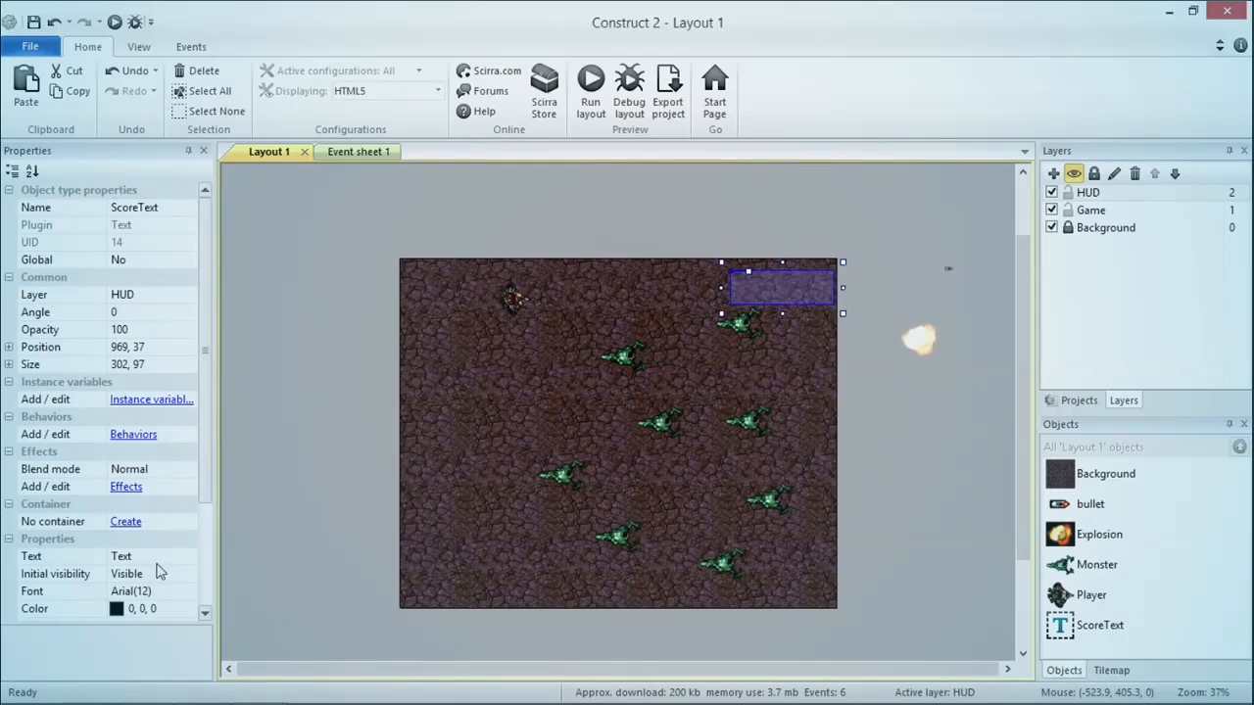
Step: Set the ScoreText object's displayed text to Score
scroll(161, 529, "down", 1)
left_click(122, 504)
type("Score")
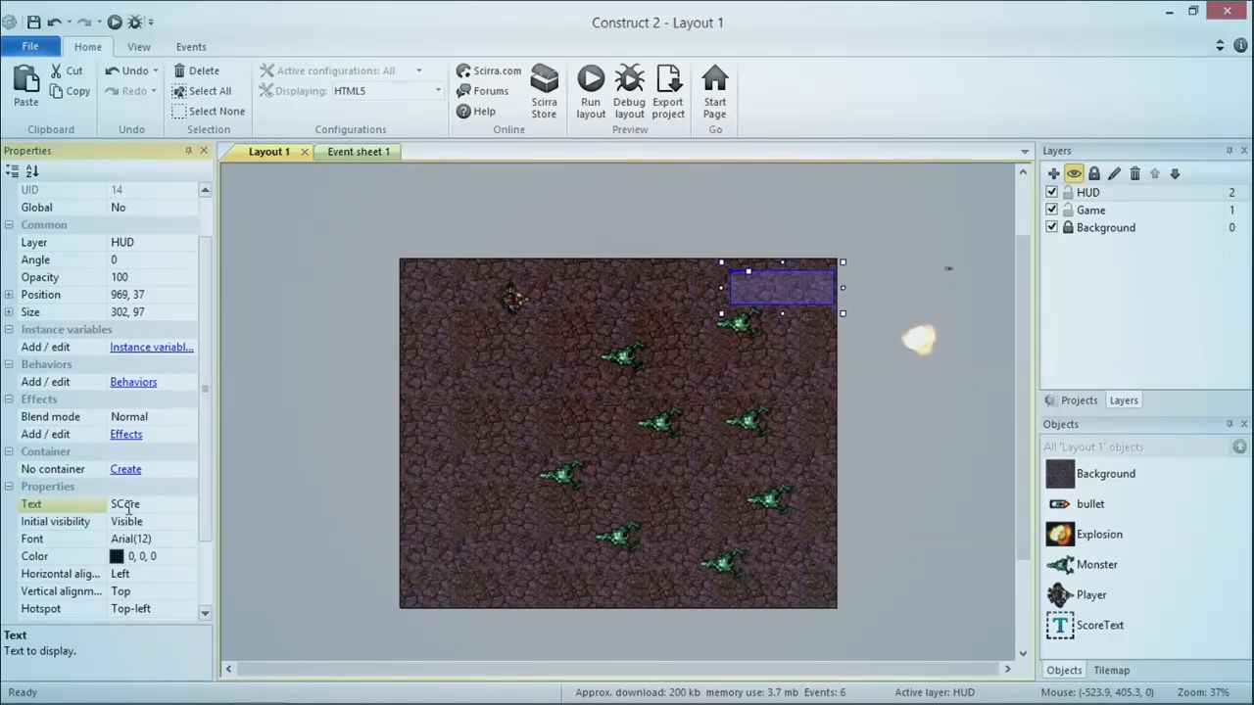
double_click(127, 504)
type("Score")
Step: Move ScoreText to about 724, 15 along the layout's upper edge and assign it to the HUD layer
left_click_drag(776, 292, 672, 284)
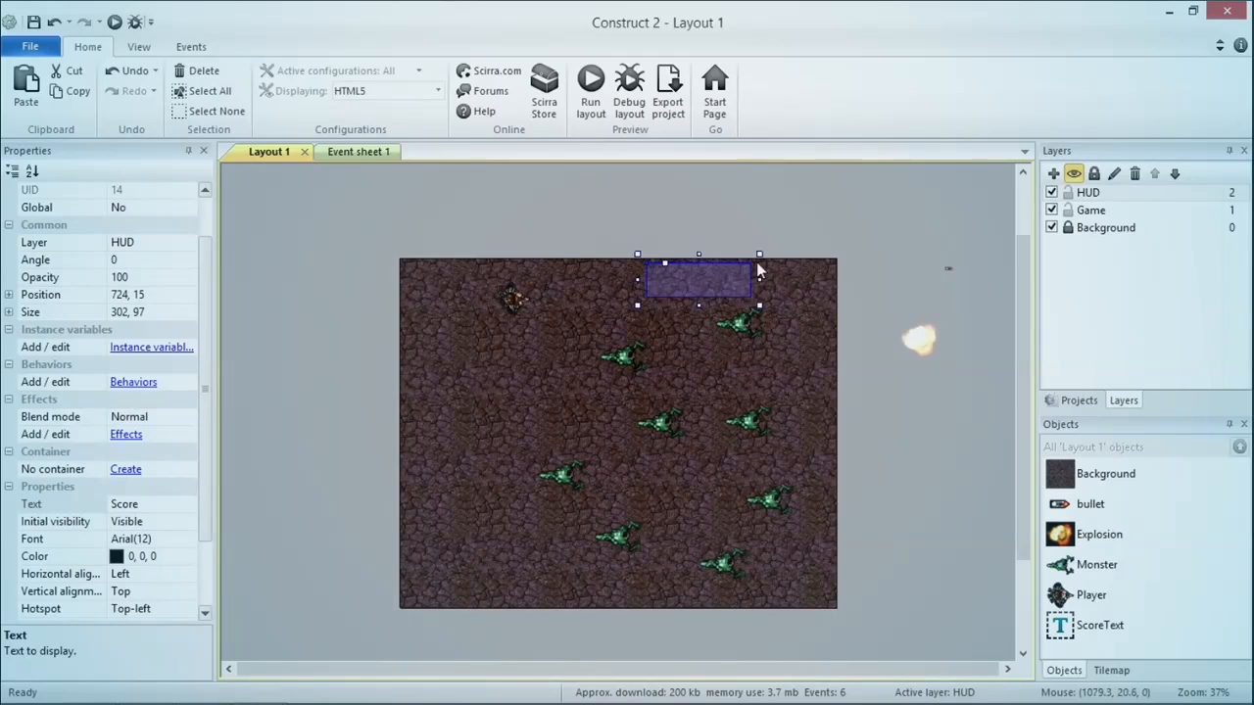
right_click(713, 275)
mouse_move(784, 394)
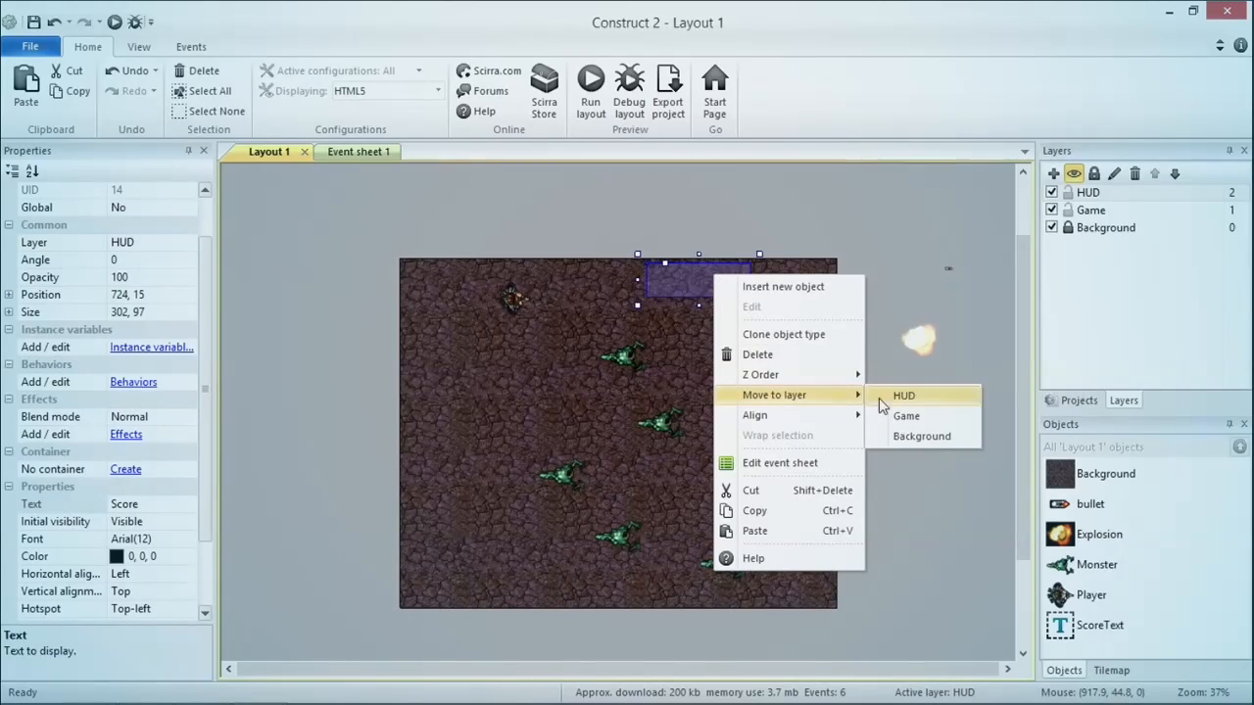
left_click(881, 397)
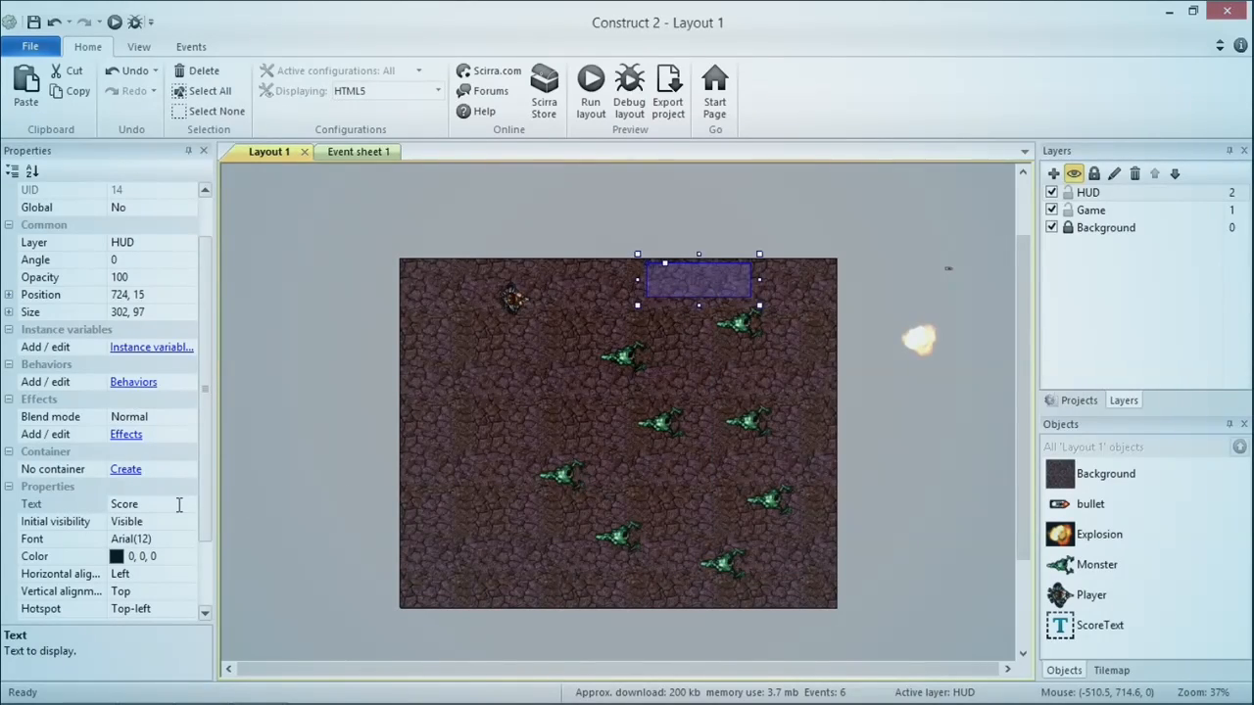
Step: Set the ScoreText object's font to Arial at size 36
left_click(172, 557)
left_click(189, 537)
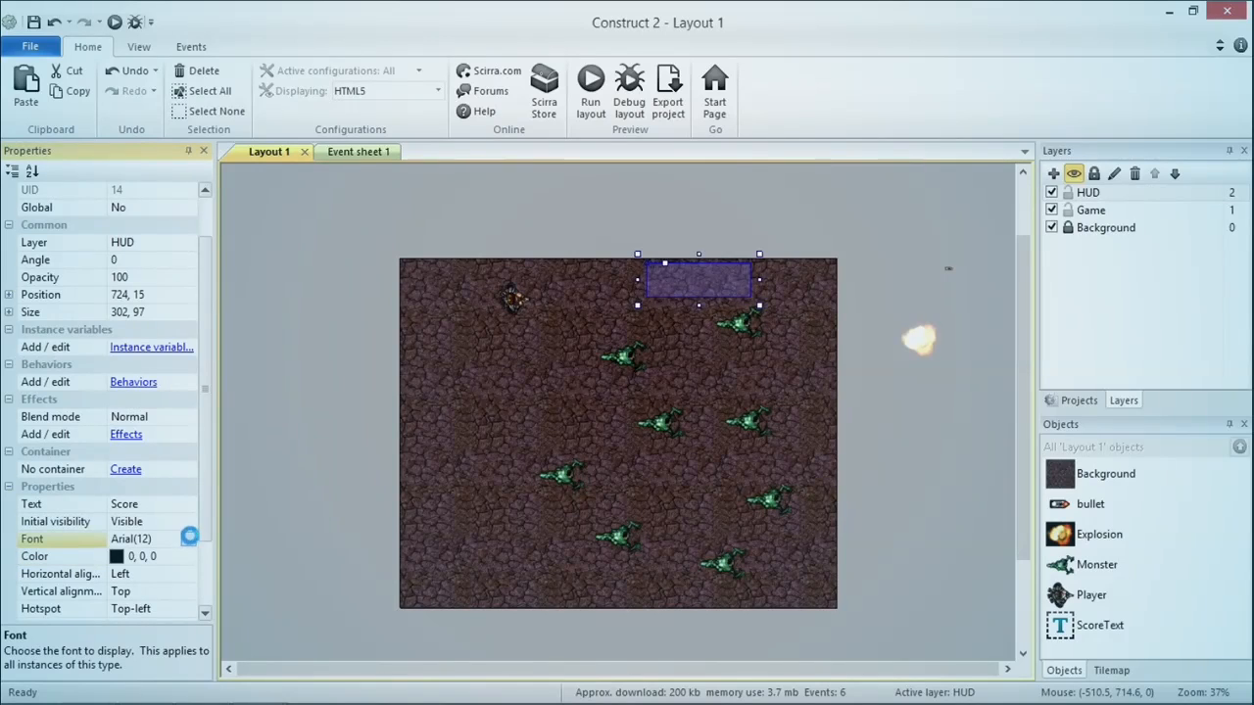
left_click(188, 539)
scroll(735, 331, "down", 2)
left_click(701, 302)
left_click(699, 314)
left_click(598, 320)
left_click(777, 250)
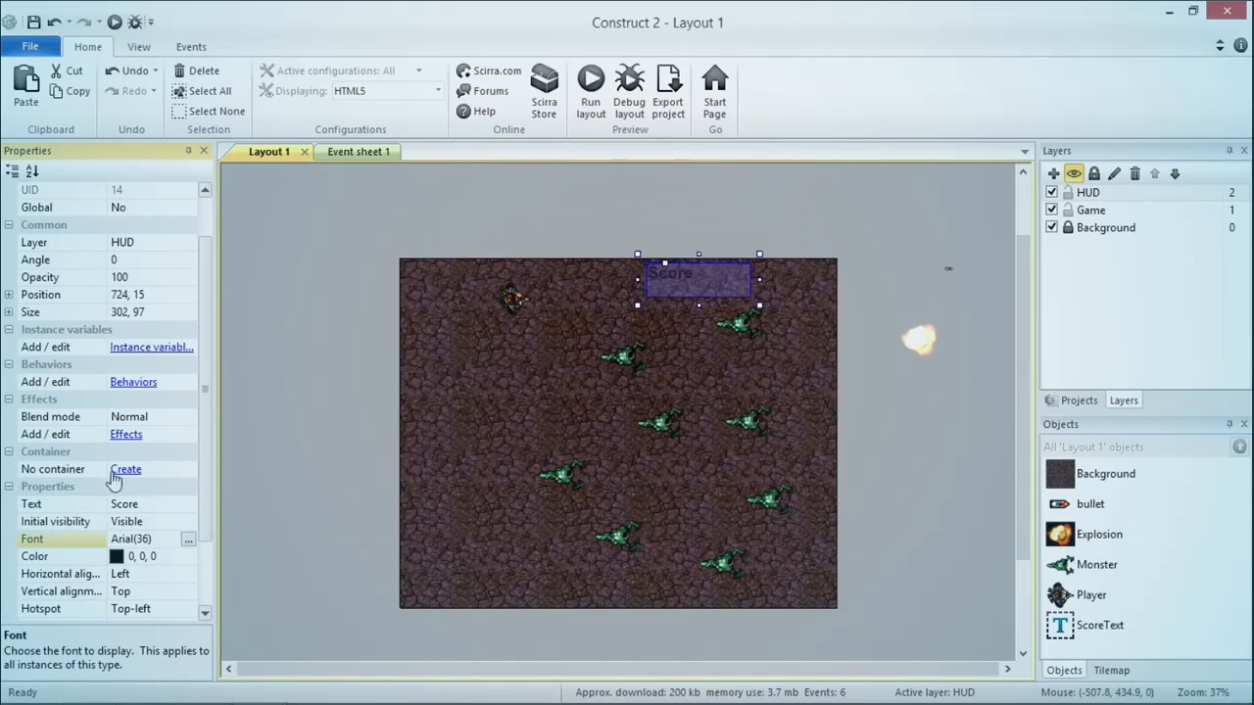
Step: Change the ScoreText object's text color to yellow and deselect the object
left_click(160, 556)
left_click(188, 558)
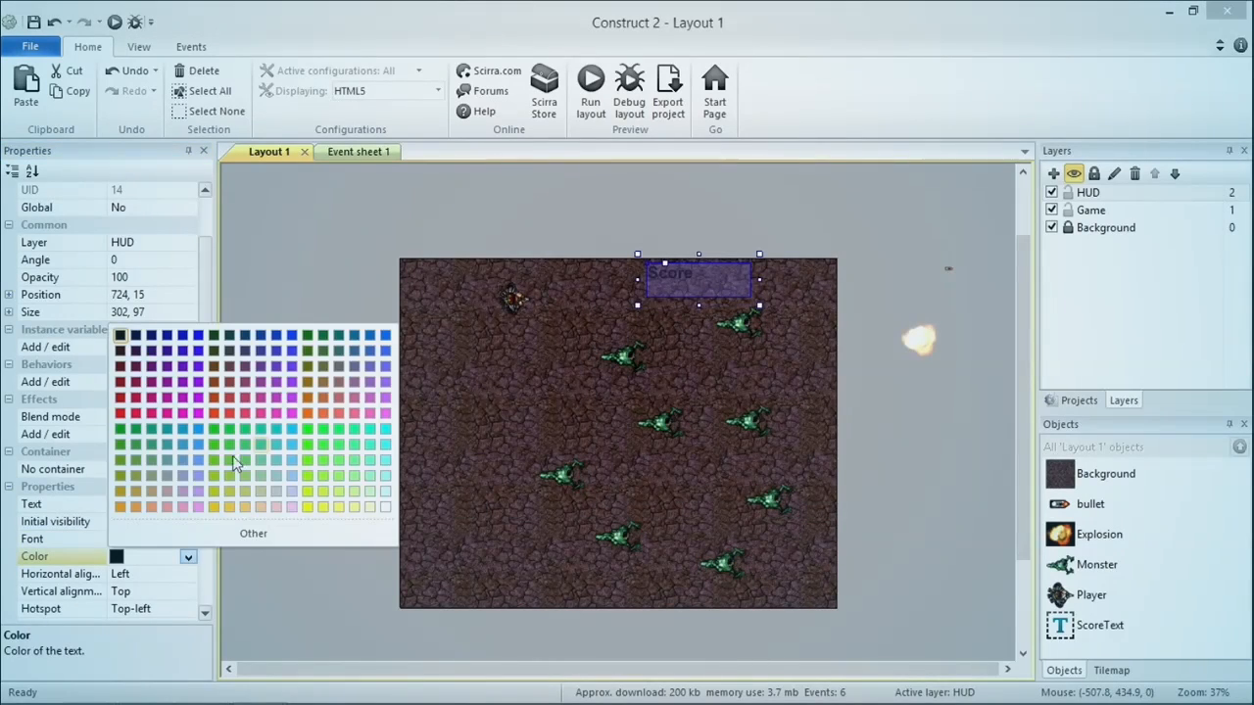
left_click(323, 507)
left_click(316, 582)
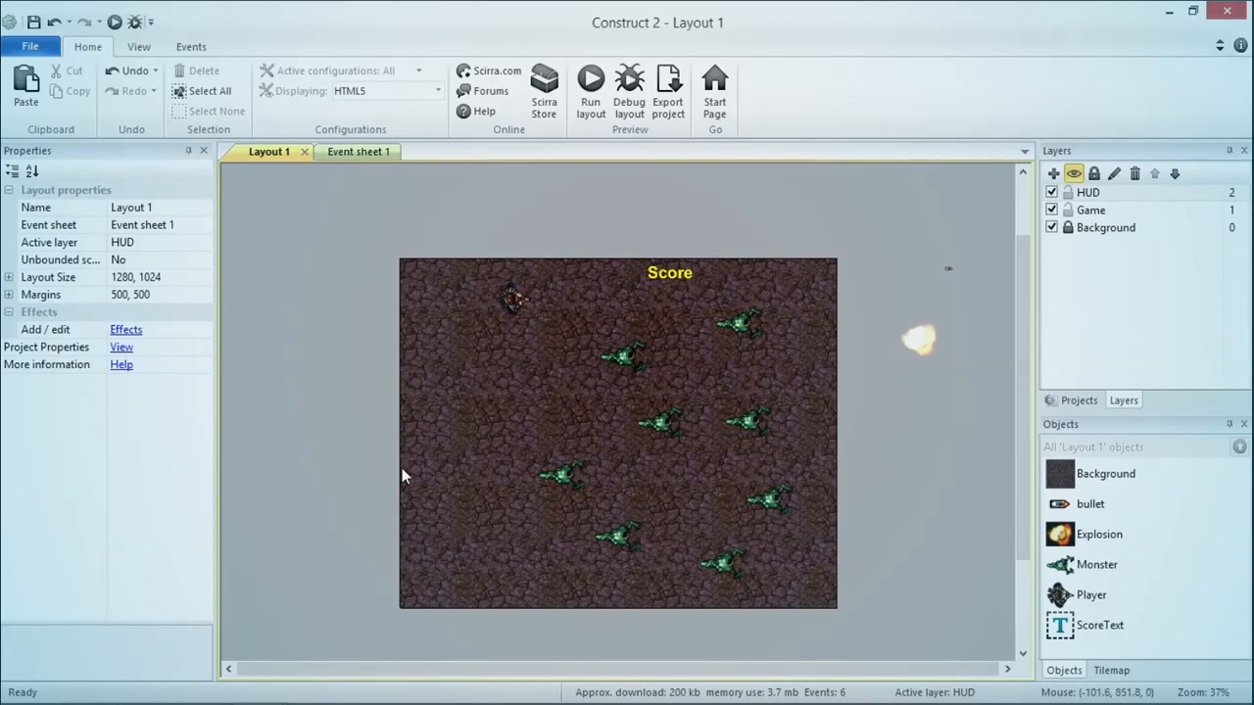
Step: Add a Set text action for ScoreText to the bullet-Monster collision event in Event sheet 1
left_click(354, 154)
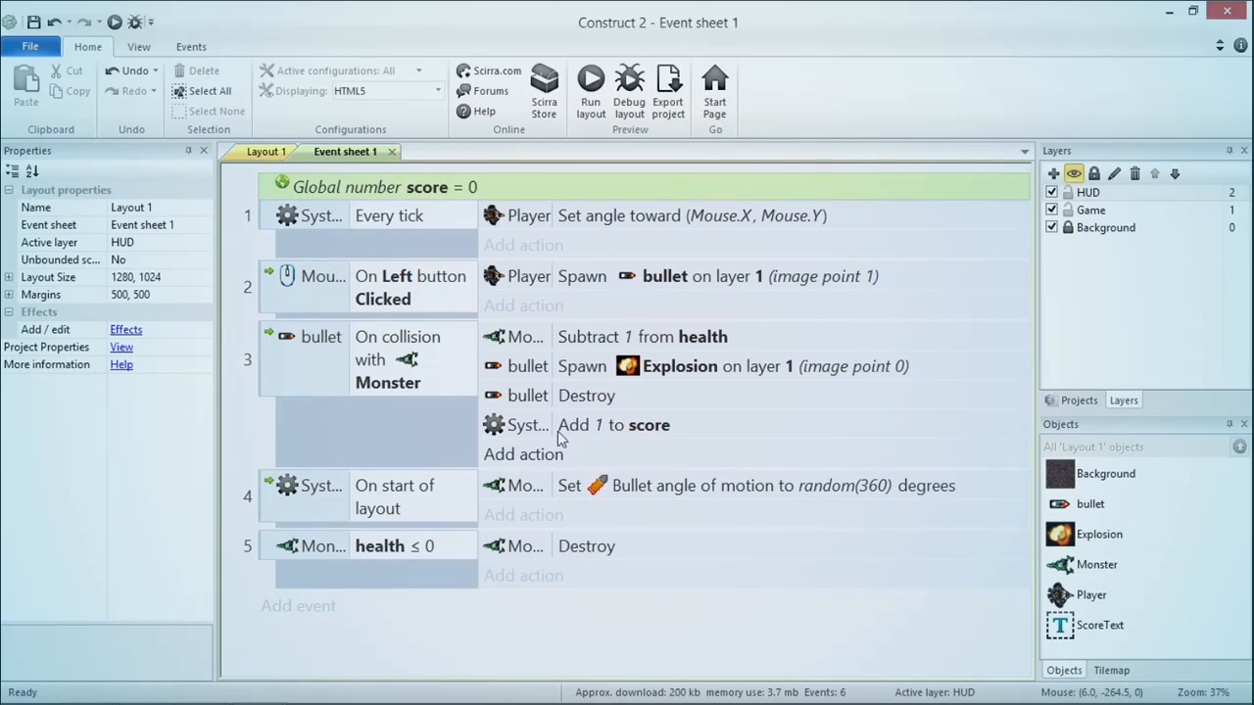
left_click(537, 455)
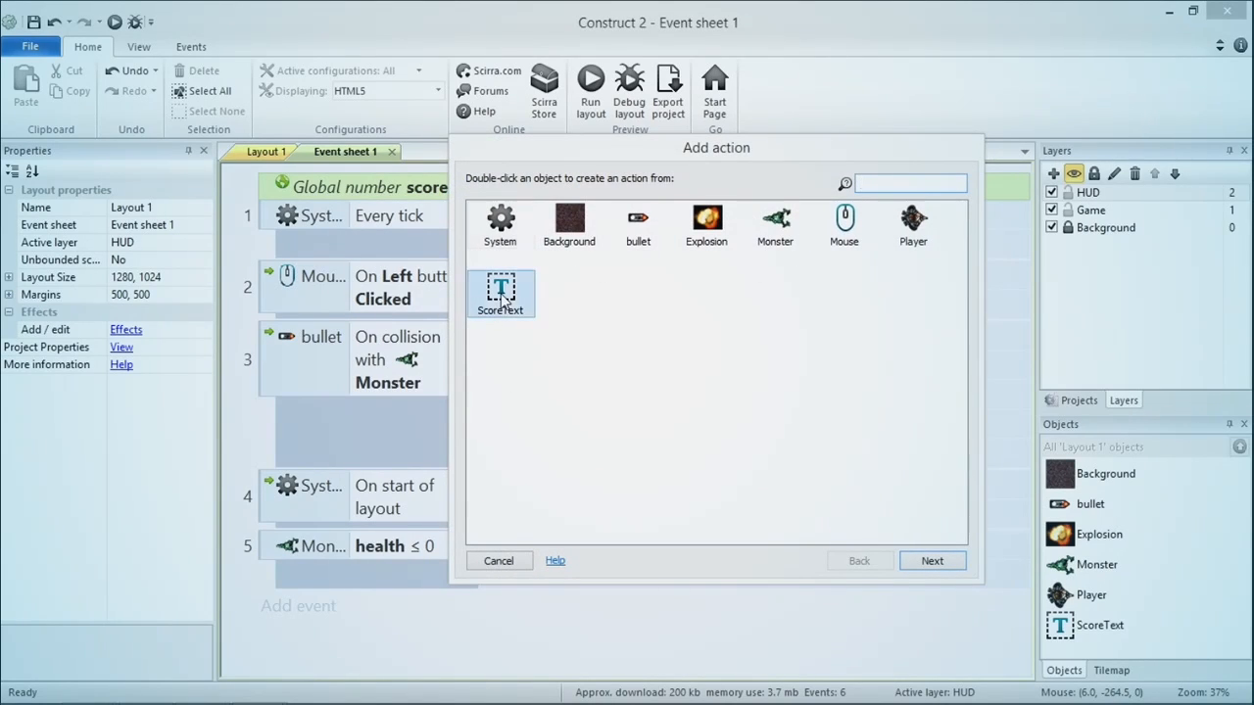
double_click(503, 299)
type("set t")
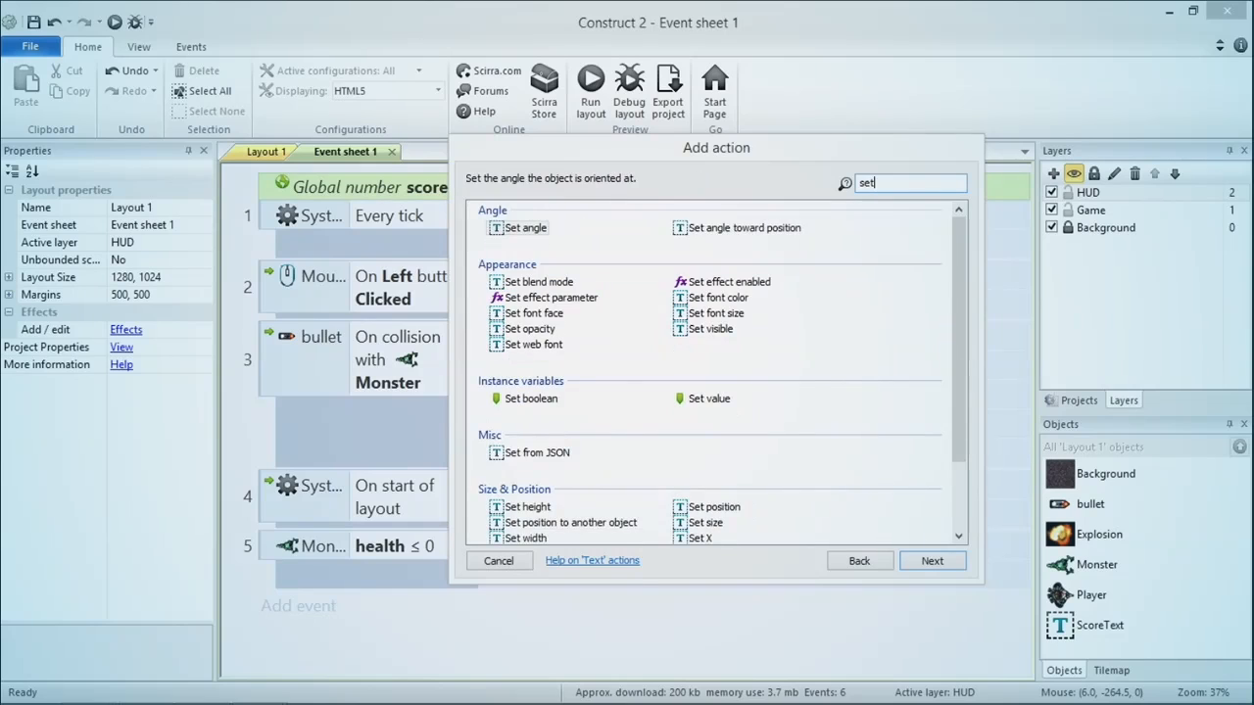
key("Return")
Step: Set the action's text expression to "Score" & score and finish the action
type("\"SC")
key("BackSpace")
key("BackSpace")
key("BackSpace")
key("BackSpace")
key("BackSpace")
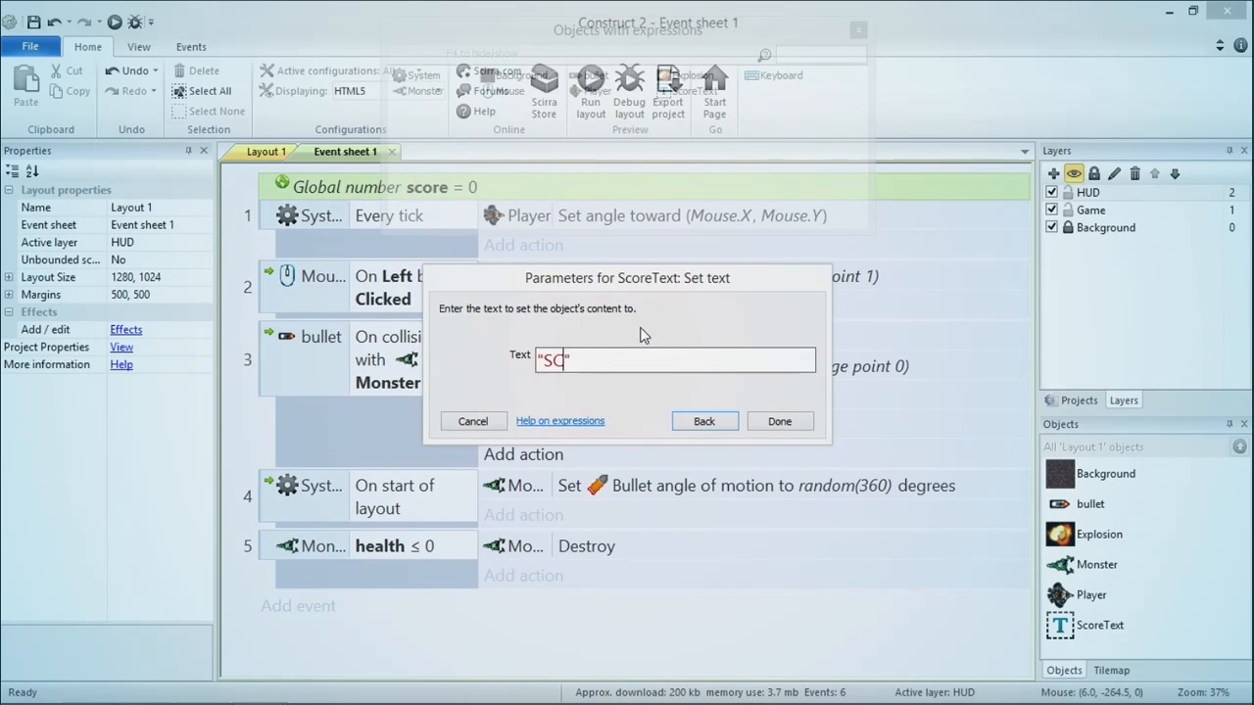
type("Score")
type("score")
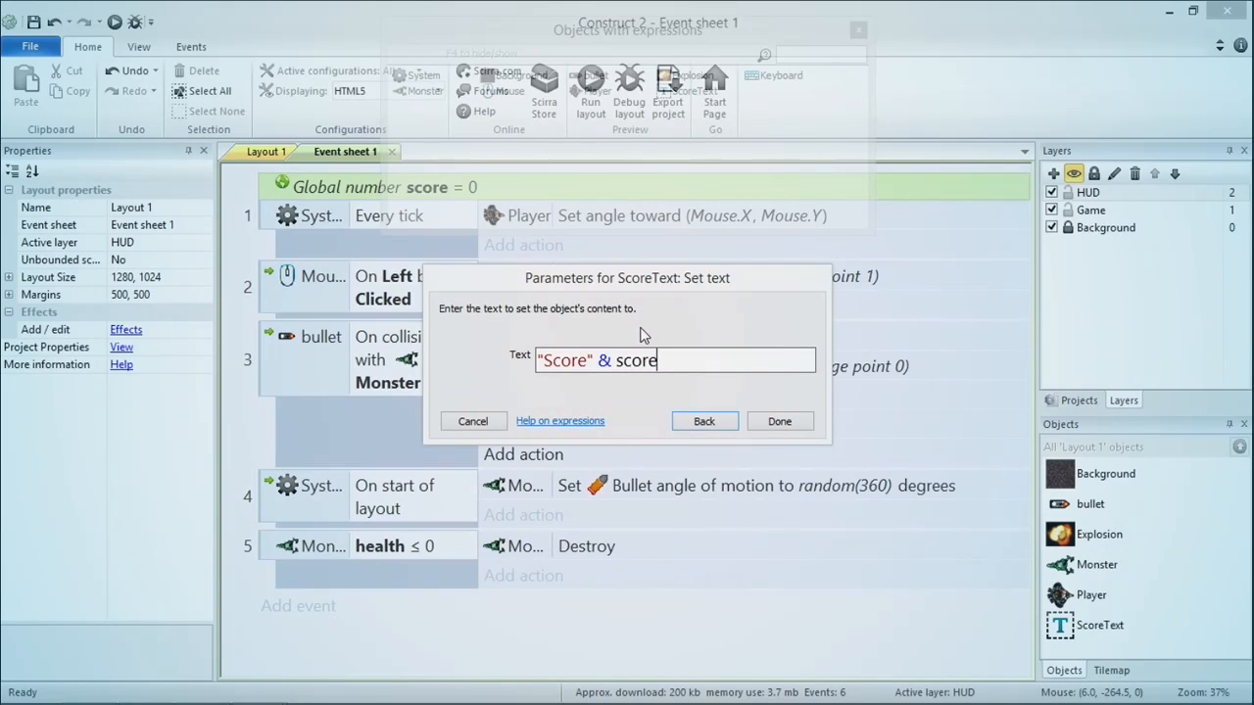
left_click(793, 426)
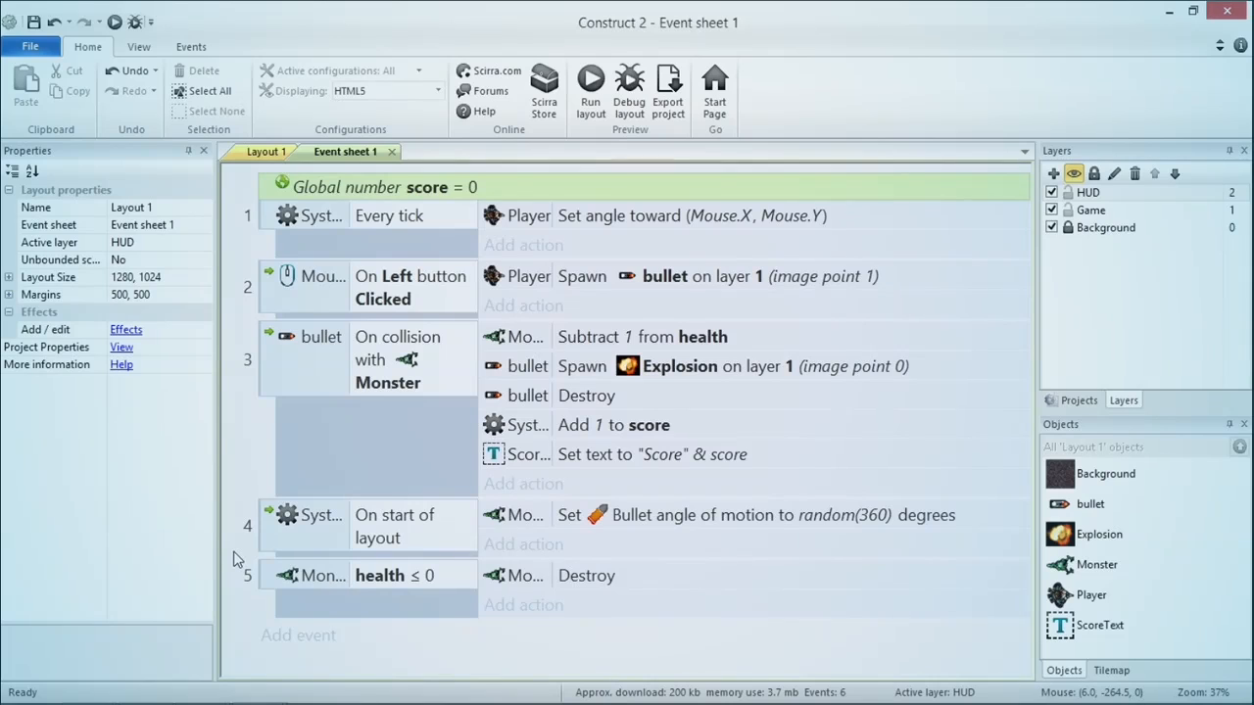
key("alt+Tab")
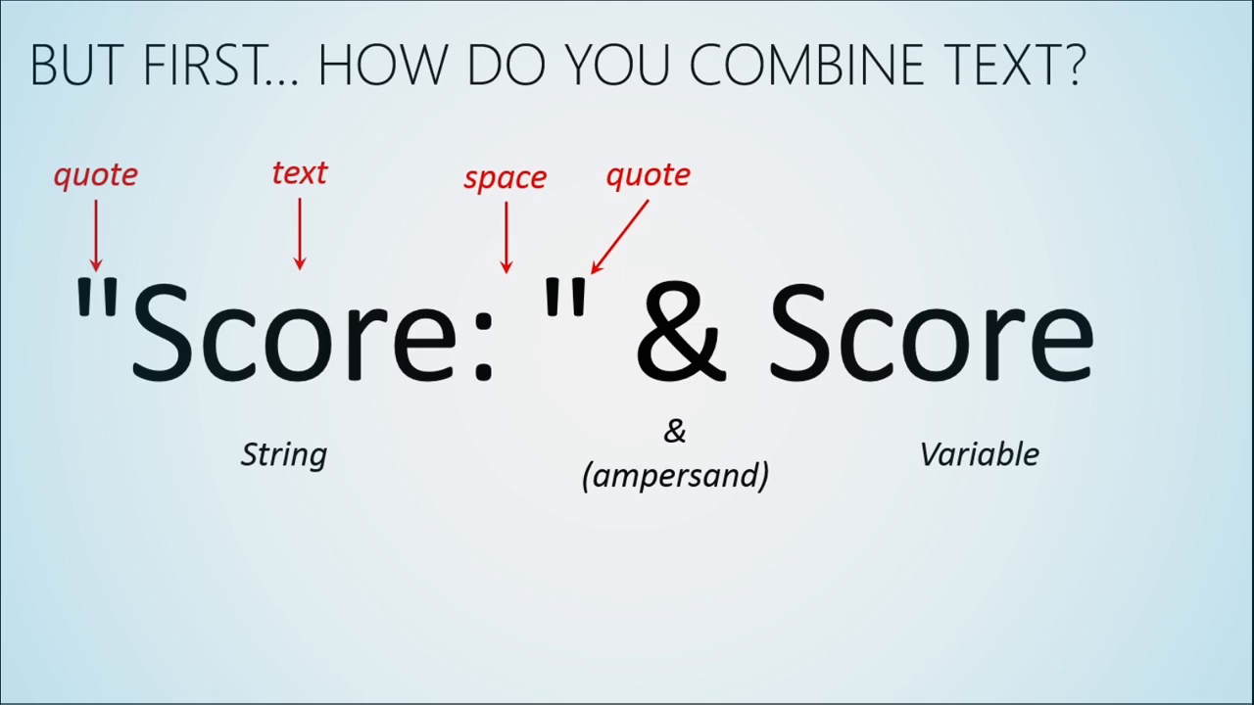
key("Right")
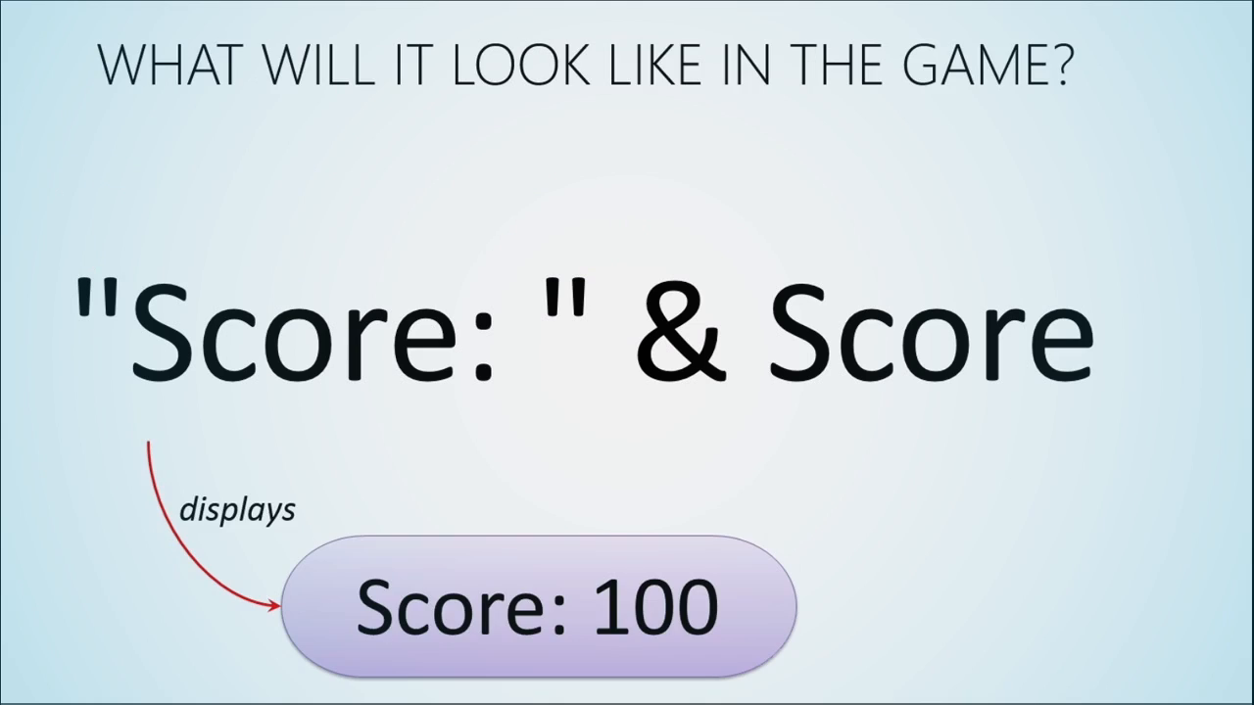
key("Right")
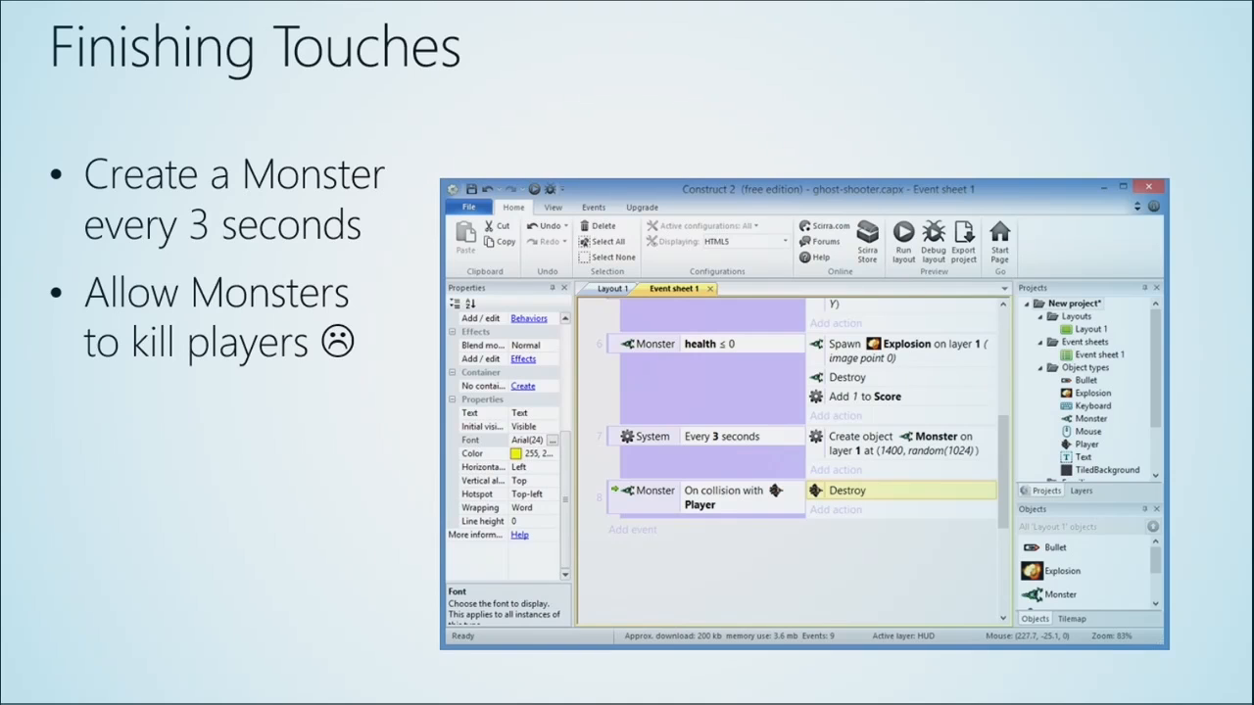
key("alt+Tab")
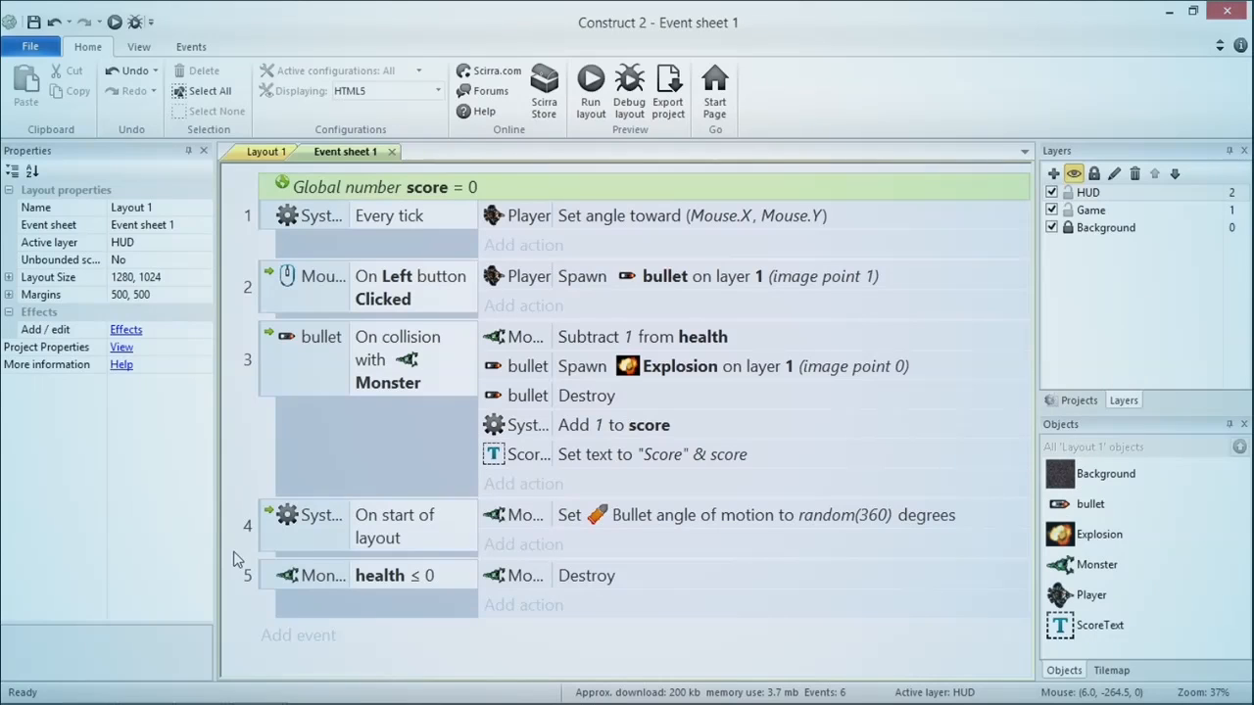
Step: Add a new System event with the Every X seconds condition and an interval of 3.0 seconds
left_click(323, 638)
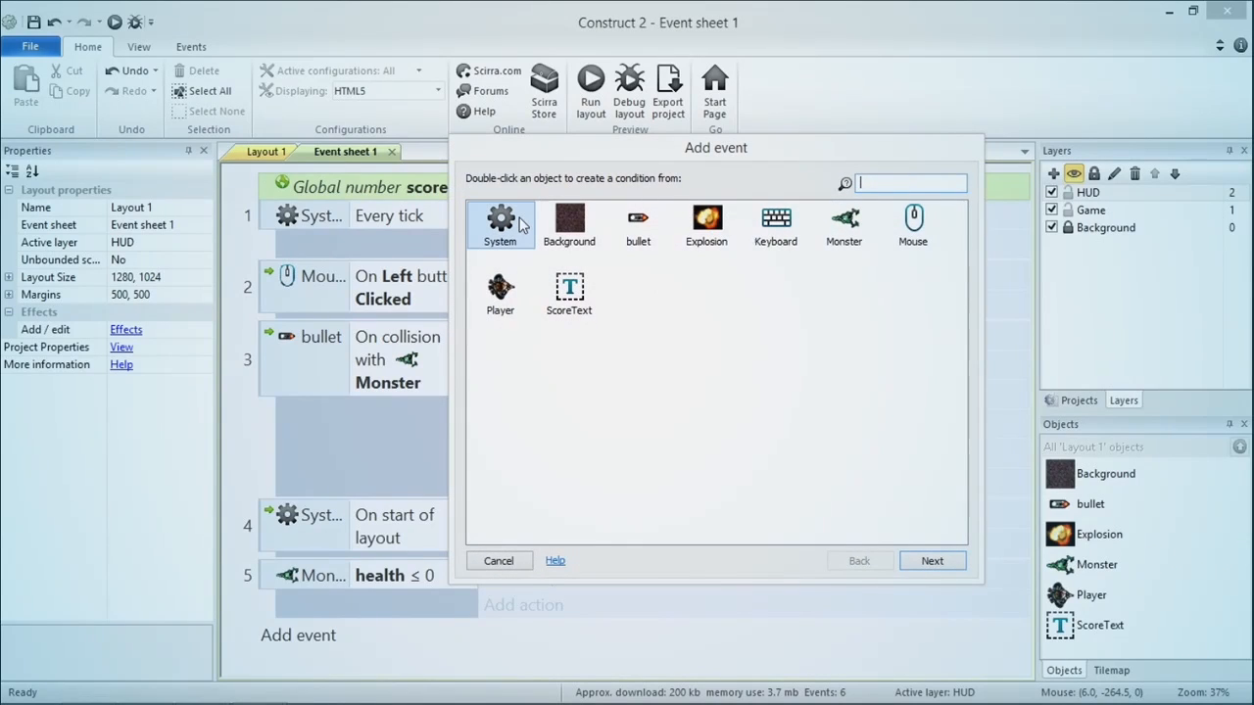
double_click(518, 228)
type("every x")
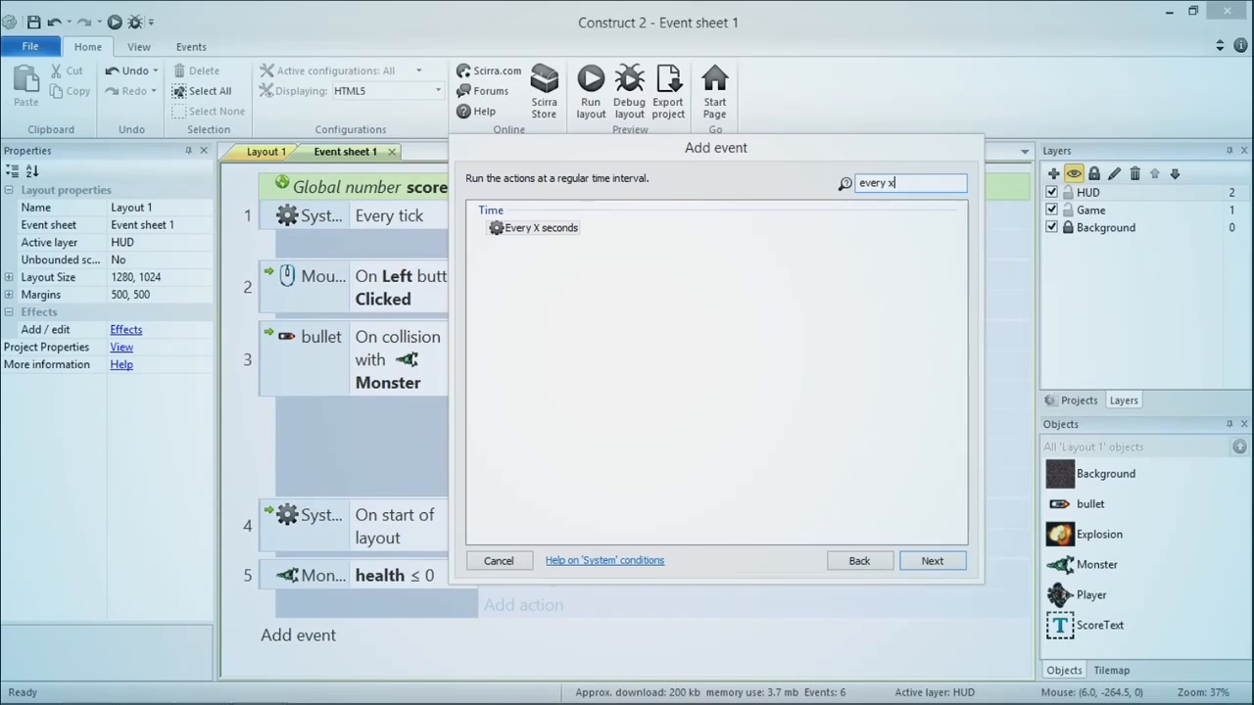
double_click(519, 228)
type("3.0")
key("Return")
Step: Add a System Create object action to the Every 3.0 seconds event
scroll(524, 392, "down", 1)
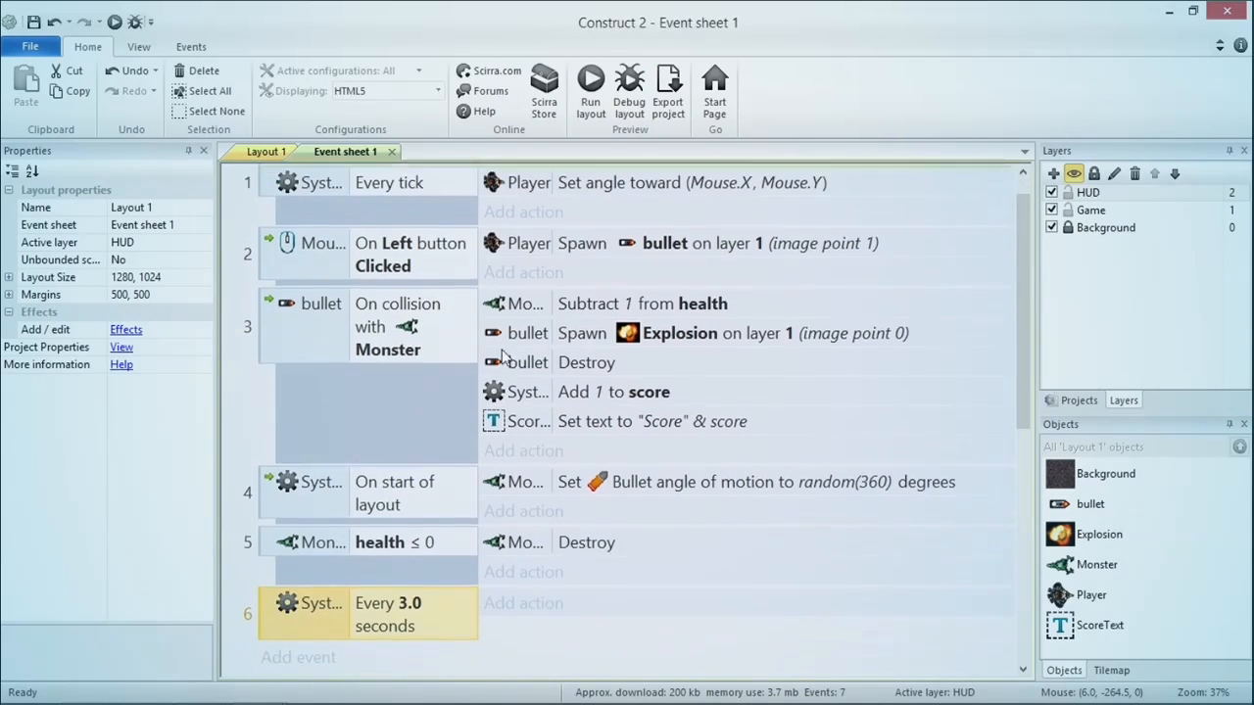
left_click(529, 572)
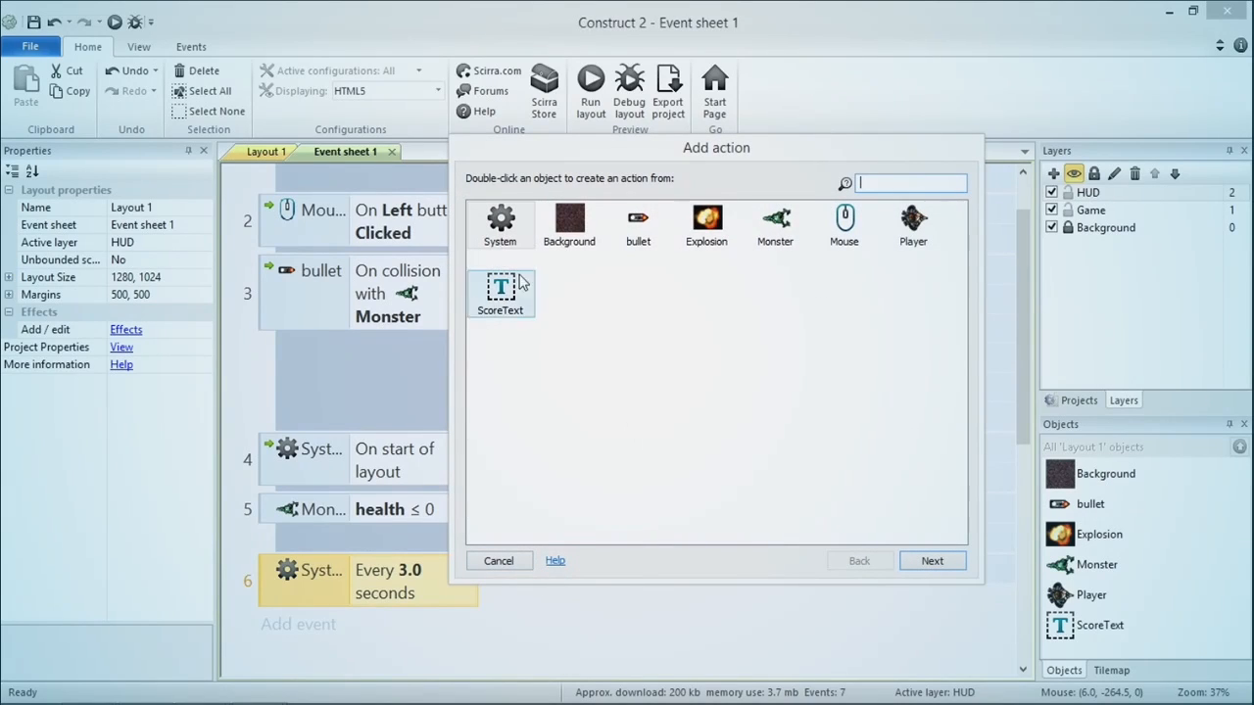
double_click(506, 226)
type("create")
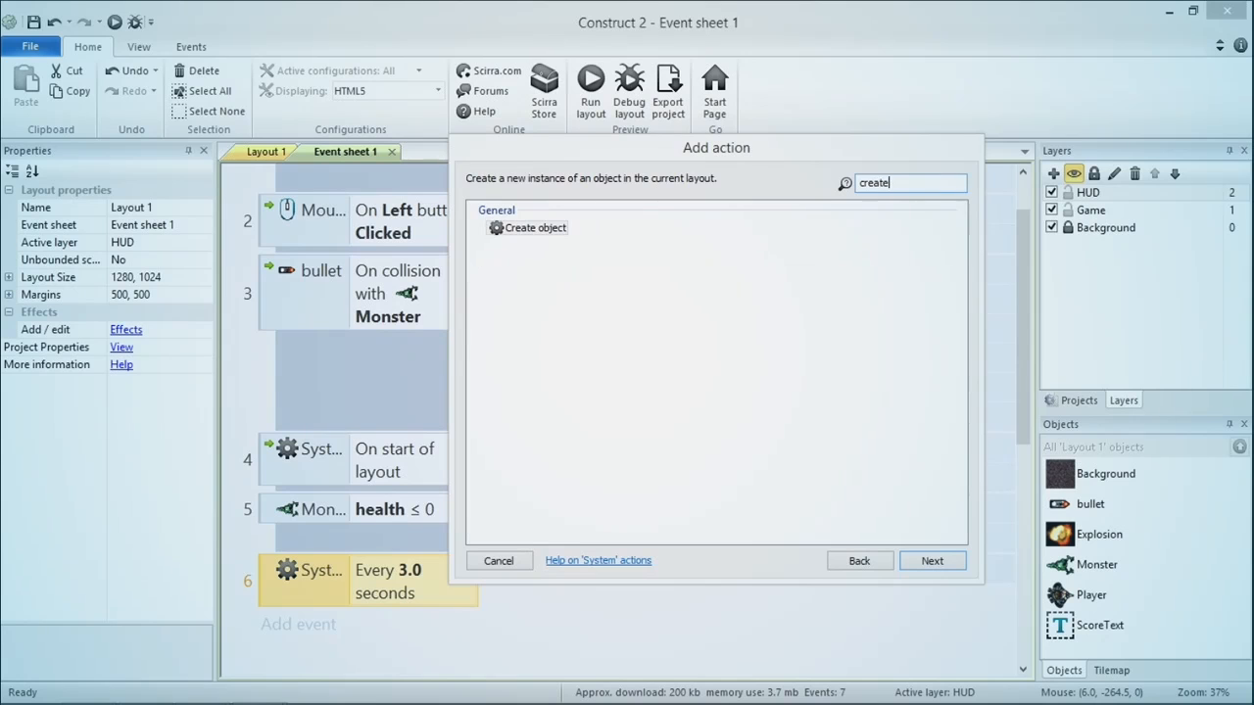
type(" ob")
double_click(514, 226)
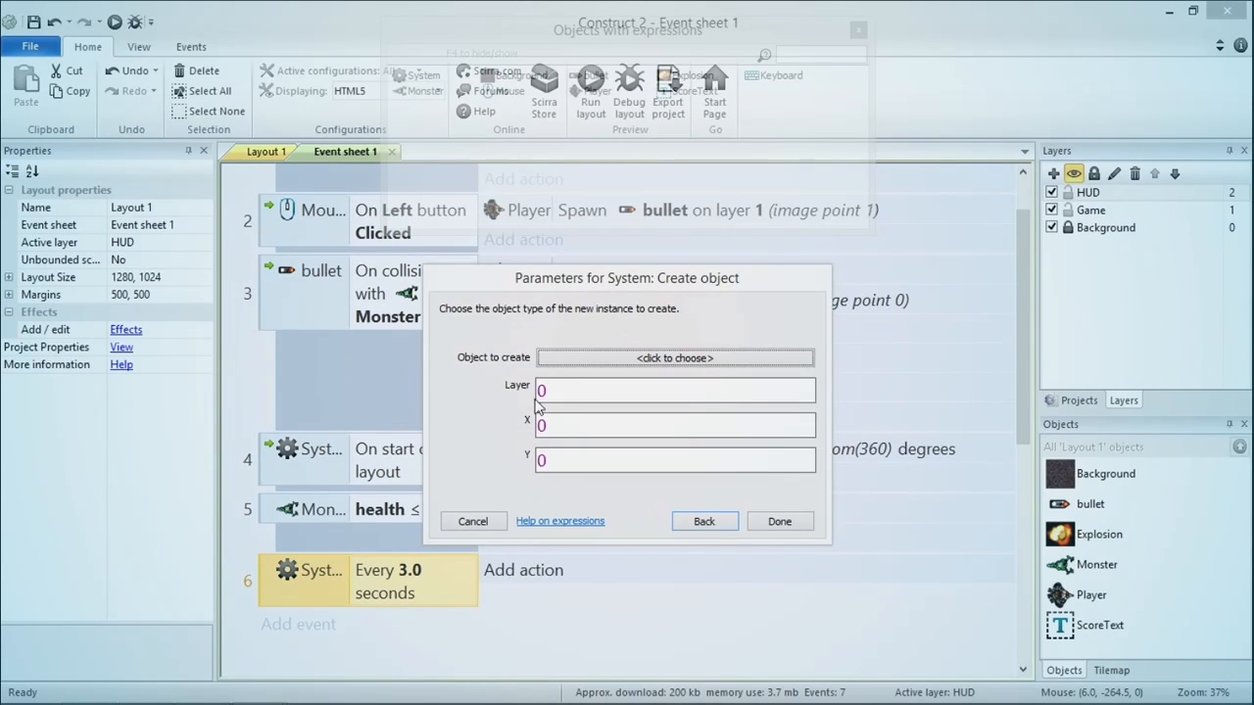
Step: Choose Monster as the object to create and set its layer to 1
left_click(617, 360)
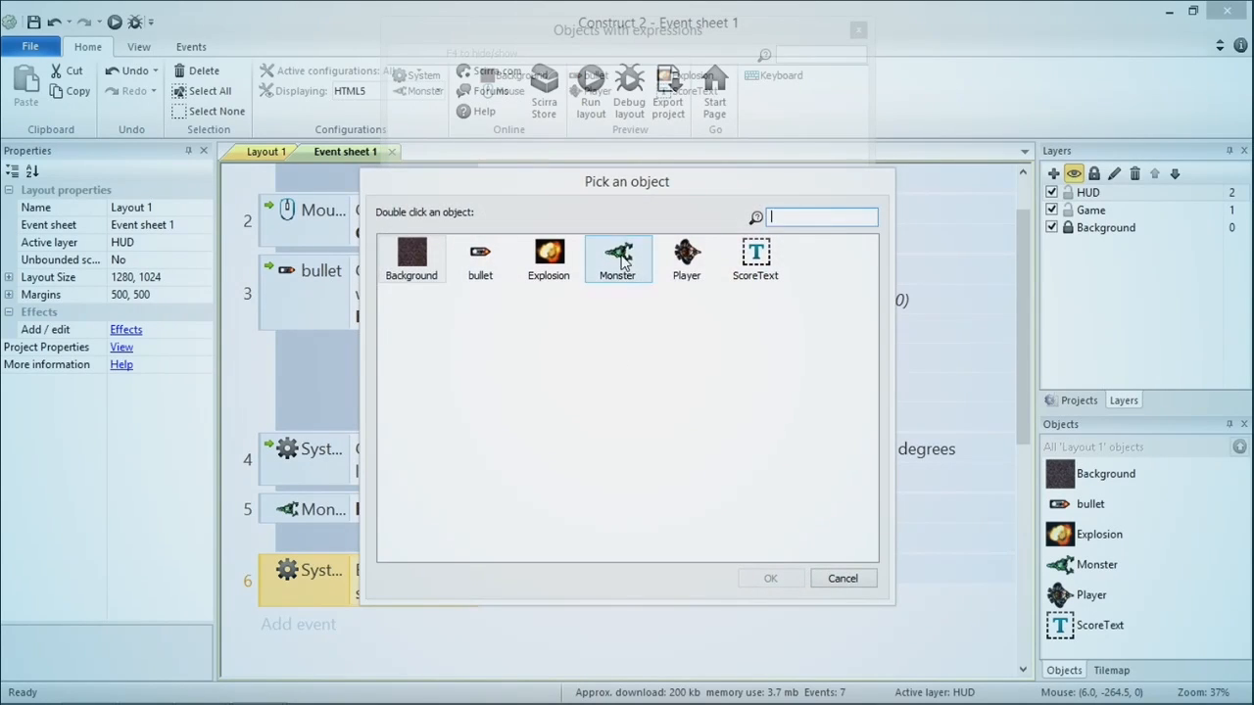
double_click(618, 257)
left_click(562, 411)
key("BackSpace")
type("1")
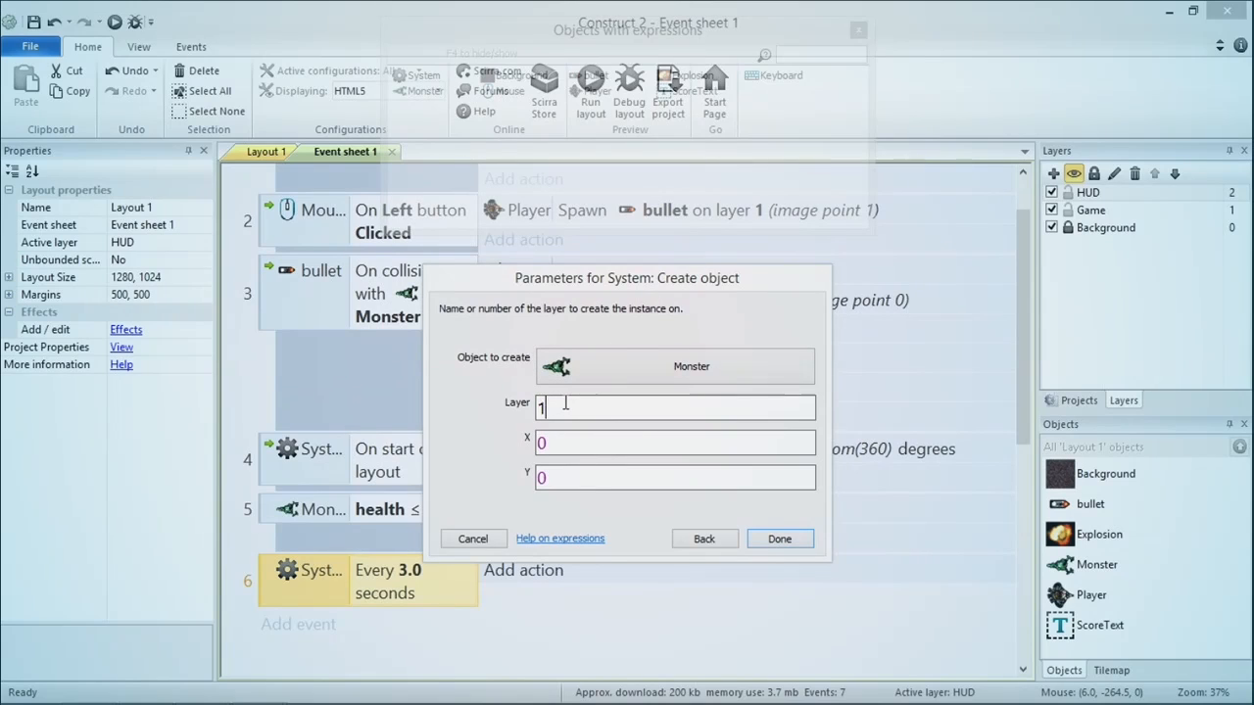
Step: Set the created Monster's X coordinate to random(LayoutWidth)
left_click(570, 443)
key("BackSpace")
type("random")
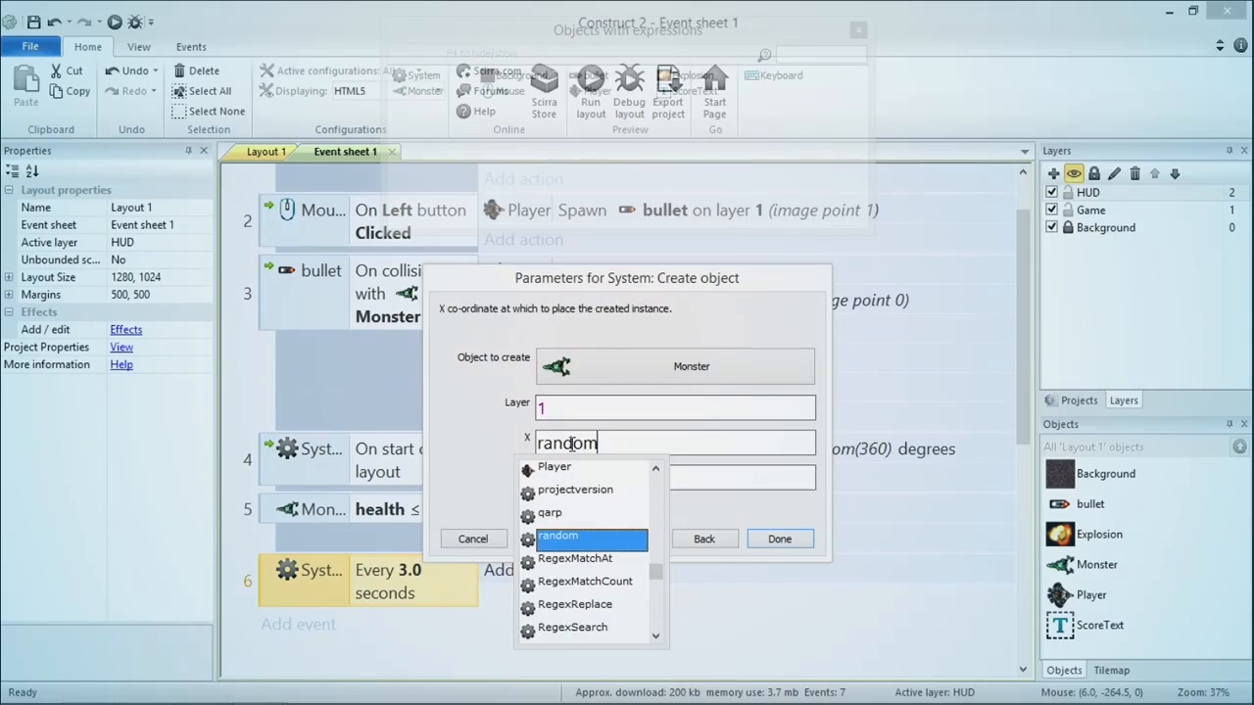
key("Escape")
type("(")
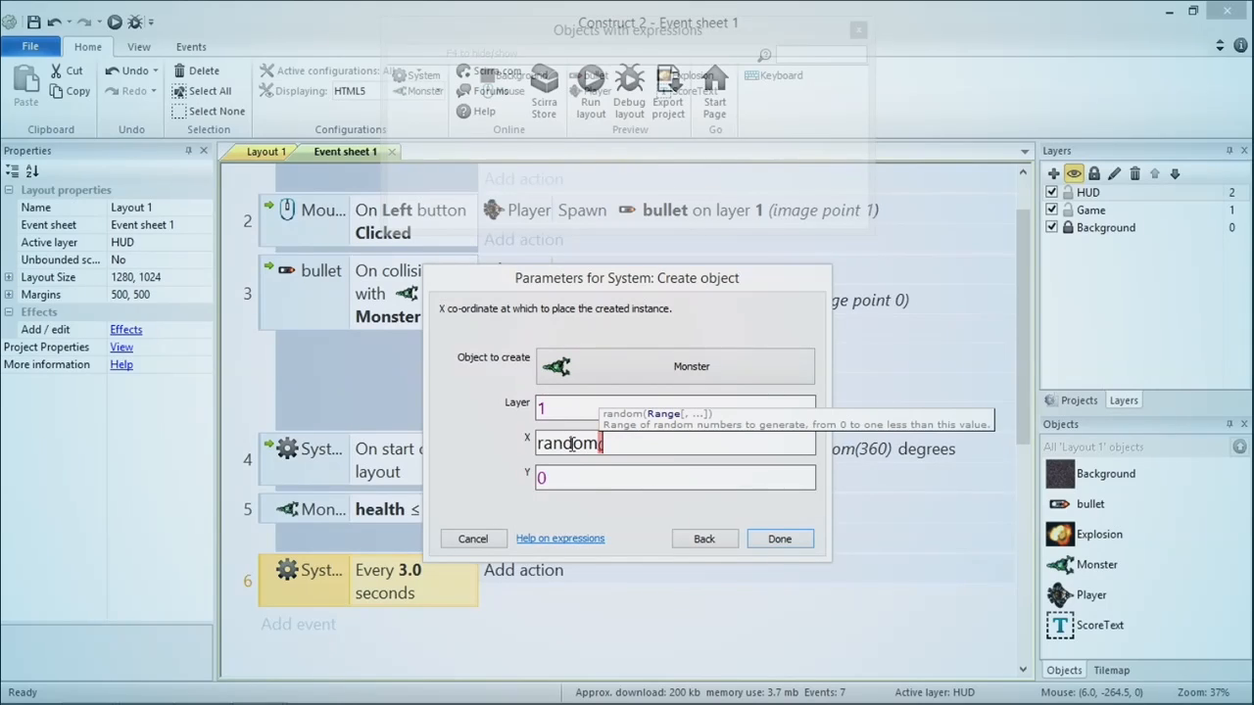
type("layou")
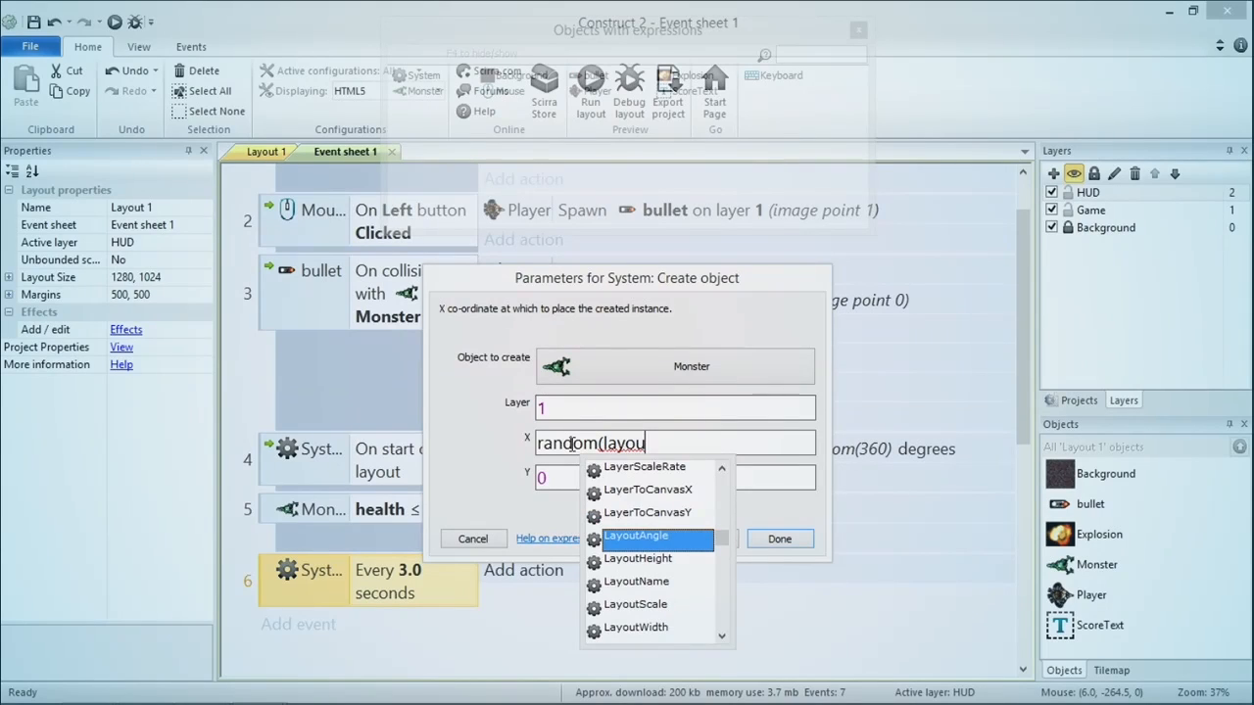
key("Down")
key("Down")
key("Down")
key("Down")
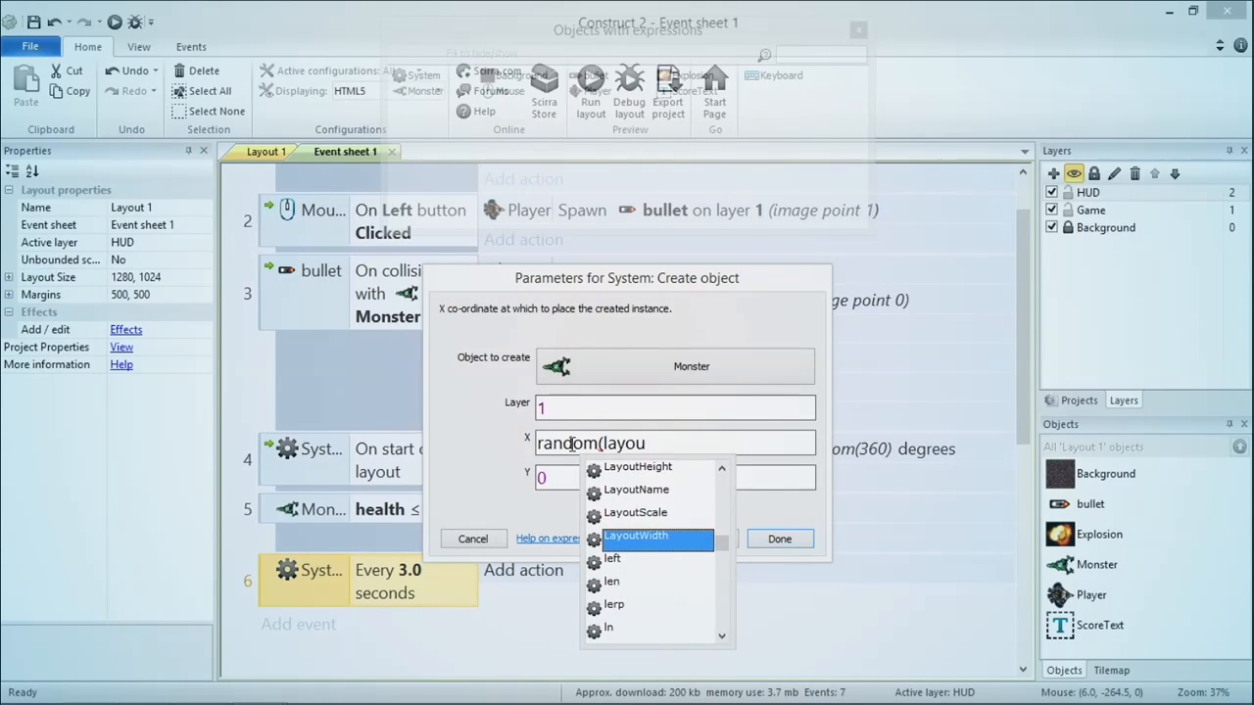
key("Return")
type(")")
key("Tab")
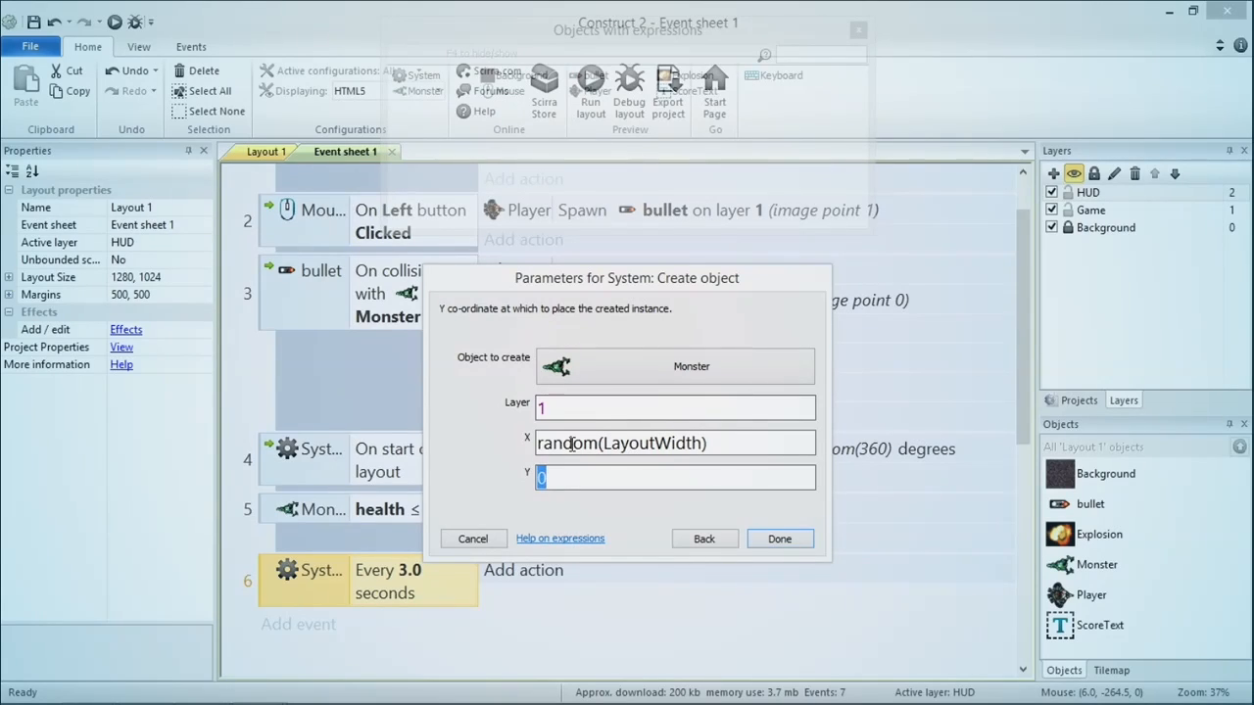
Step: Set the created Monster's Y coordinate to random(LayoutHeight) and finish the action
type("random(")
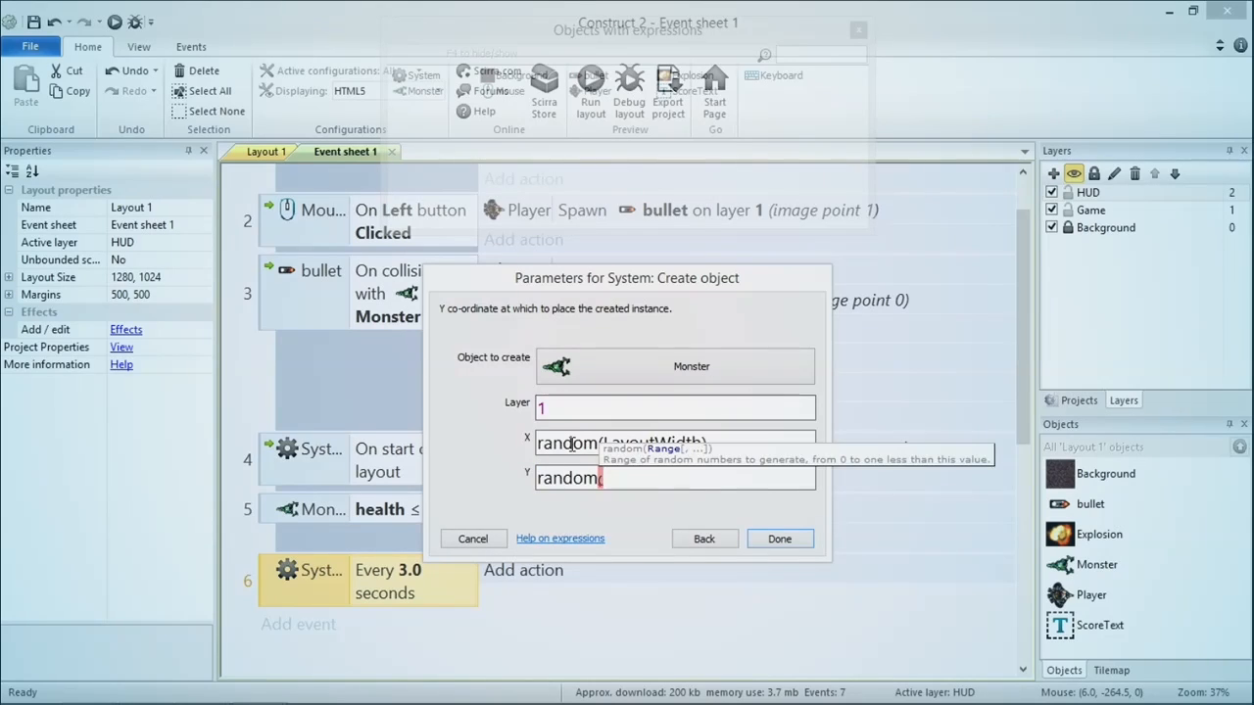
type("LayoutHeight)")
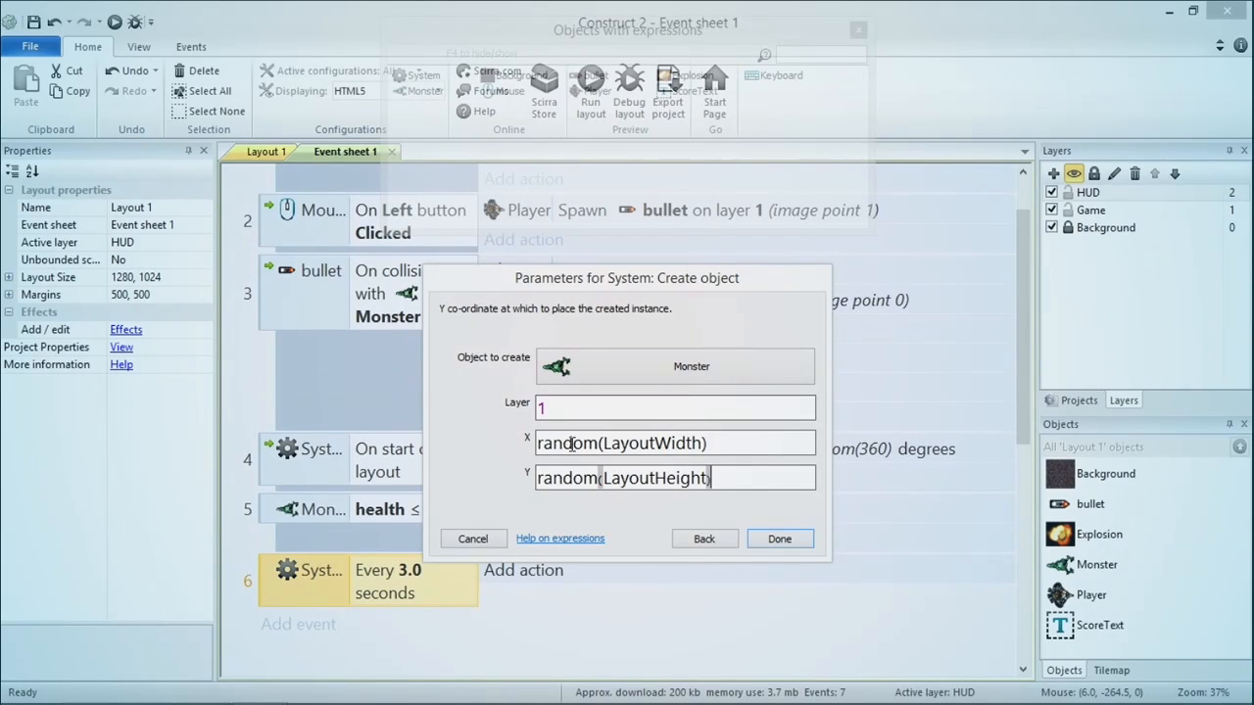
left_click(789, 541)
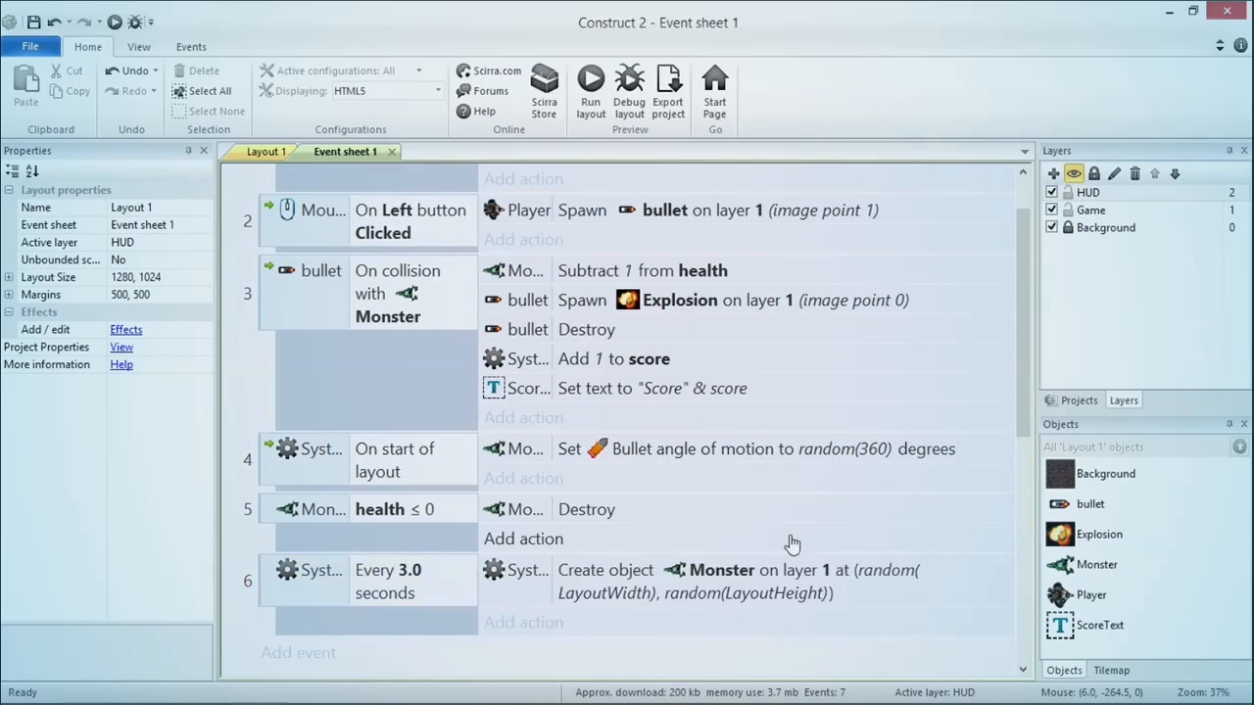
Step: Add an event for the Player with the condition On collision with another object, choosing Monster as the object
left_click(312, 652)
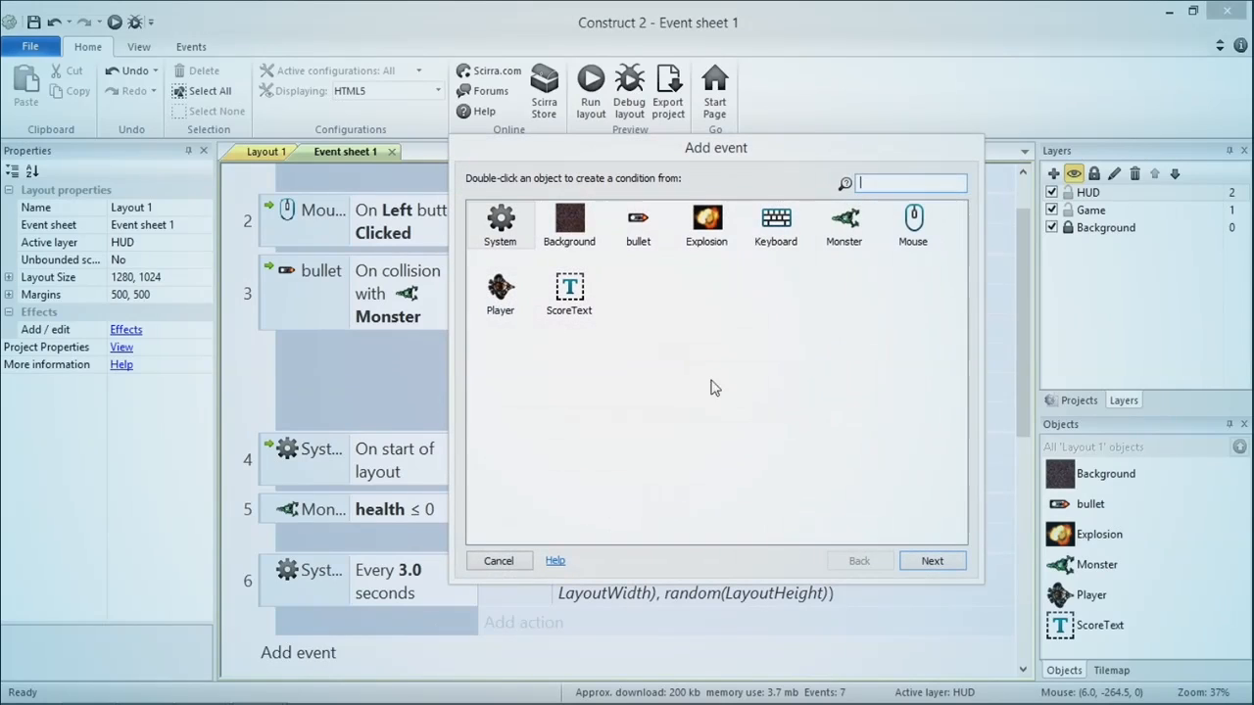
left_click(500, 297)
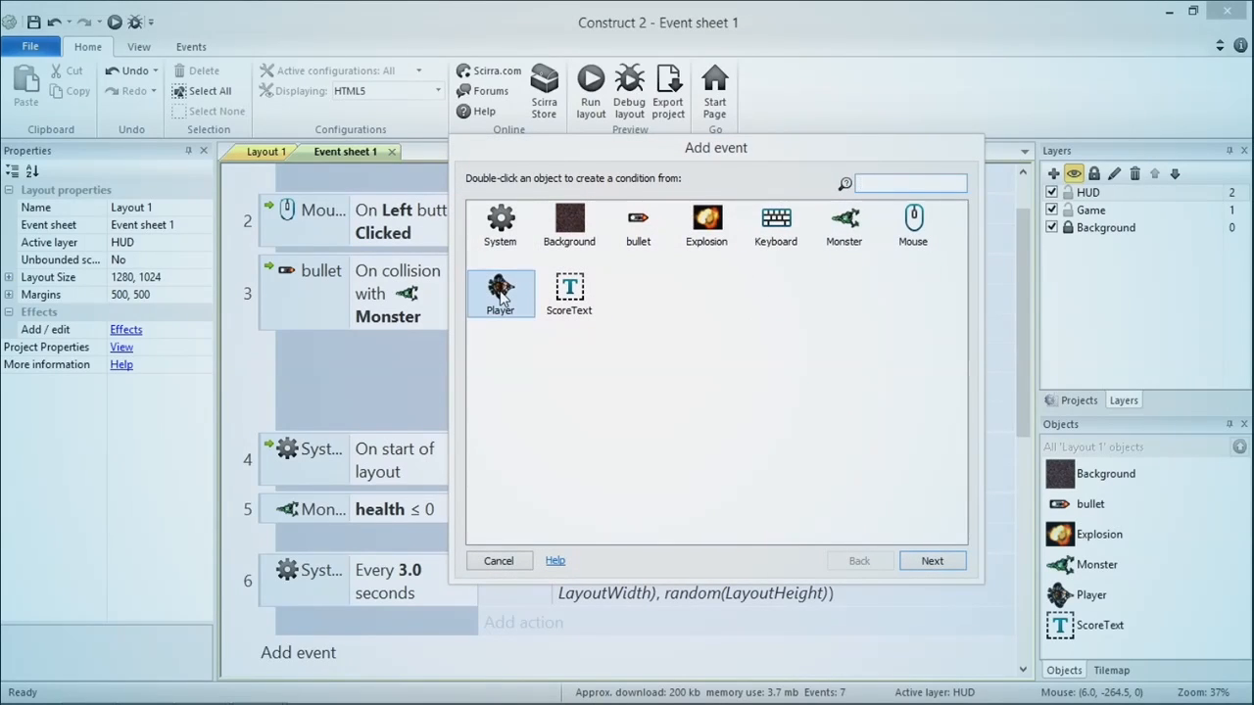
double_click(503, 295)
type("on col")
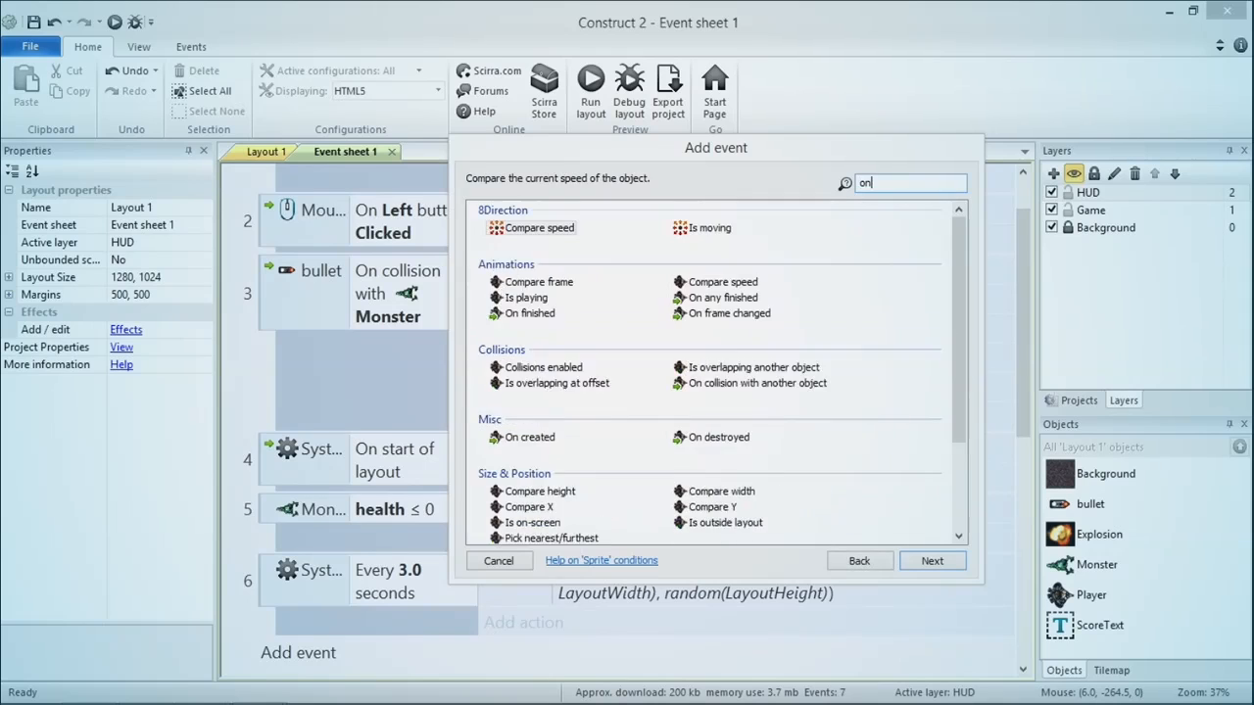
key("Return")
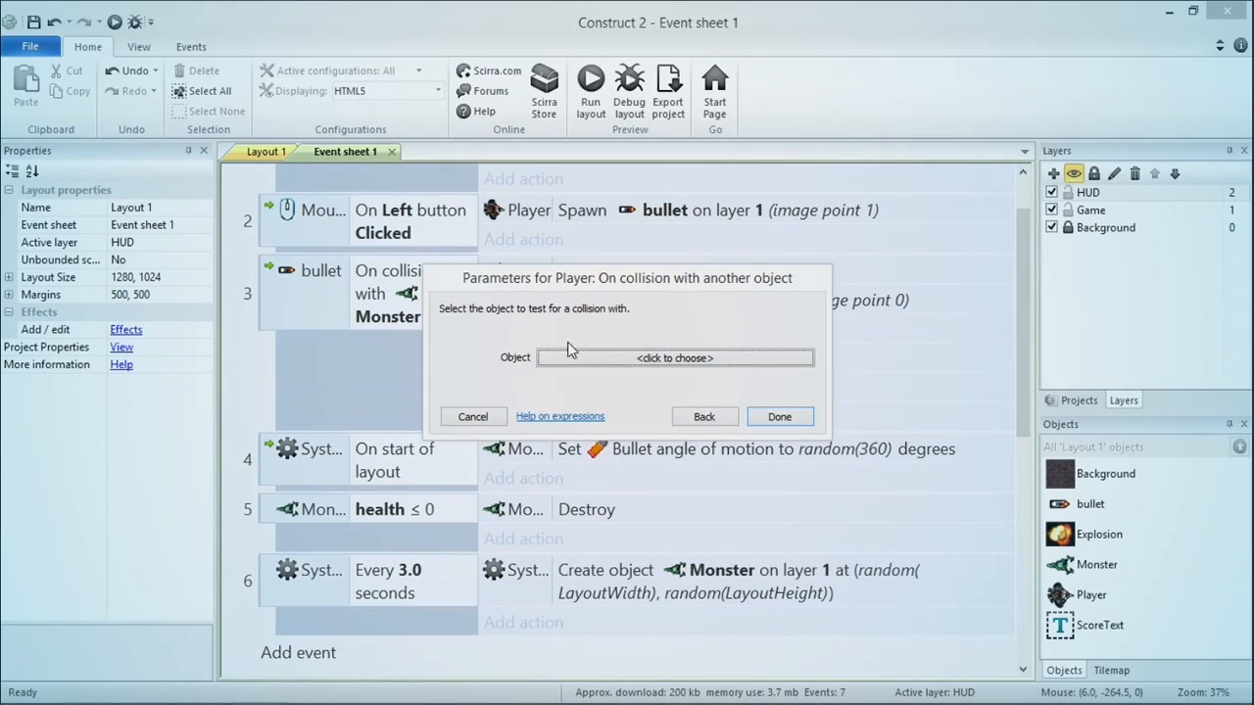
double_click(618, 259)
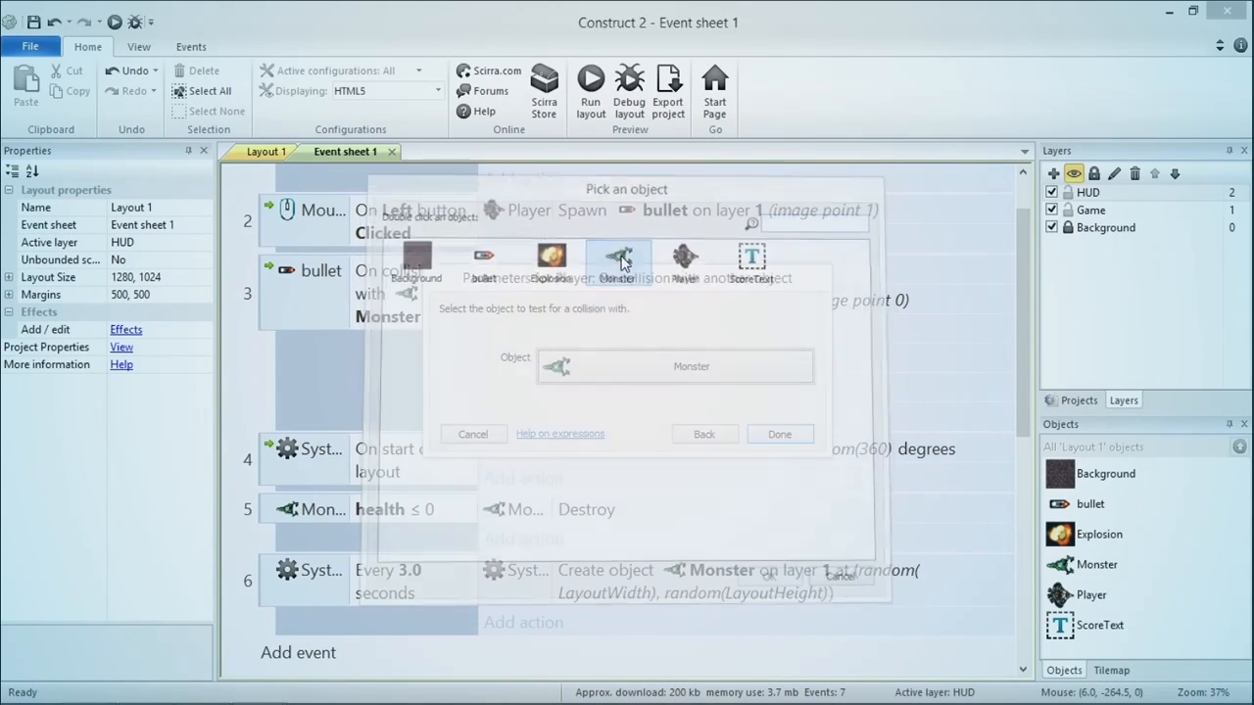
left_click(773, 439)
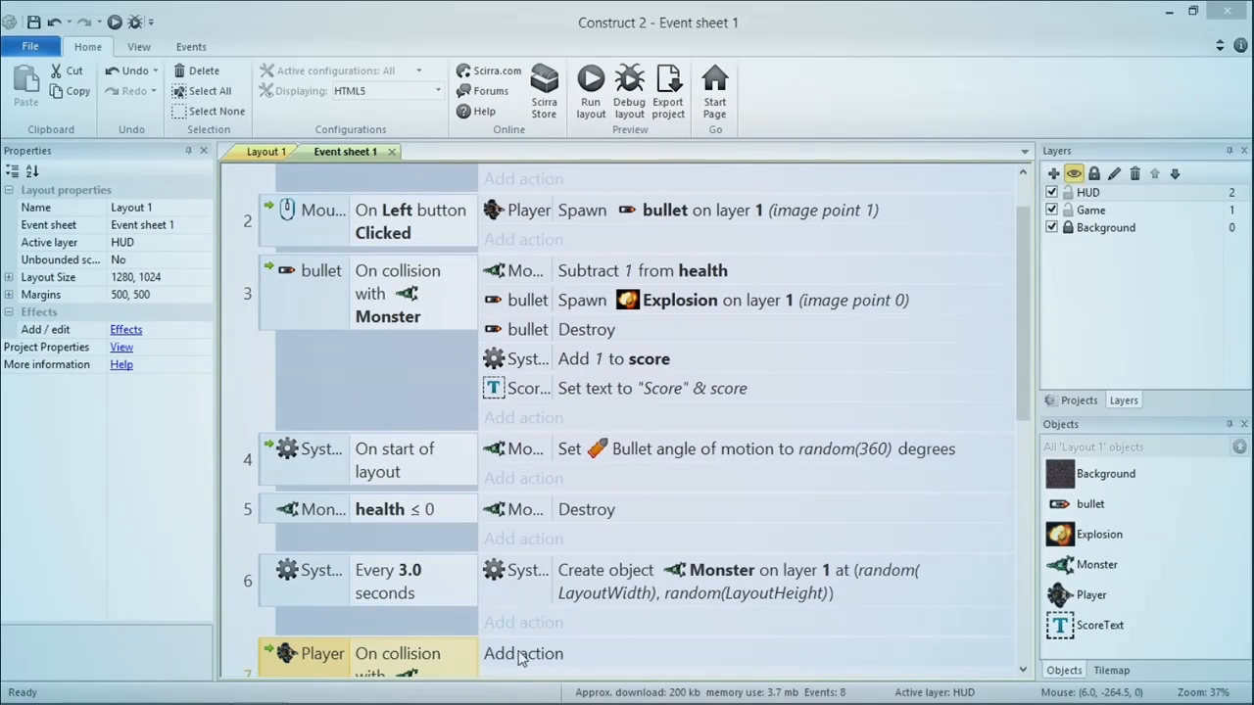
Step: Add a Player Destroy action to the Player's collision with Monster event
left_click(519, 653)
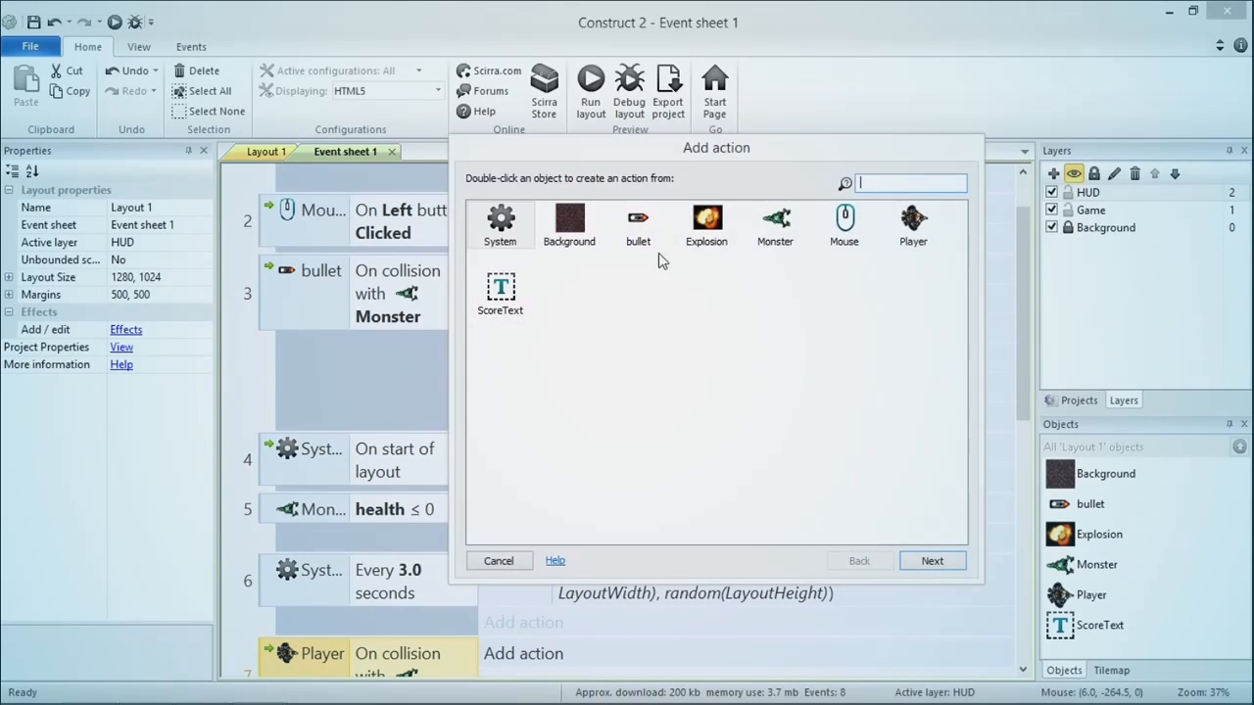
double_click(913, 223)
type("destroy")
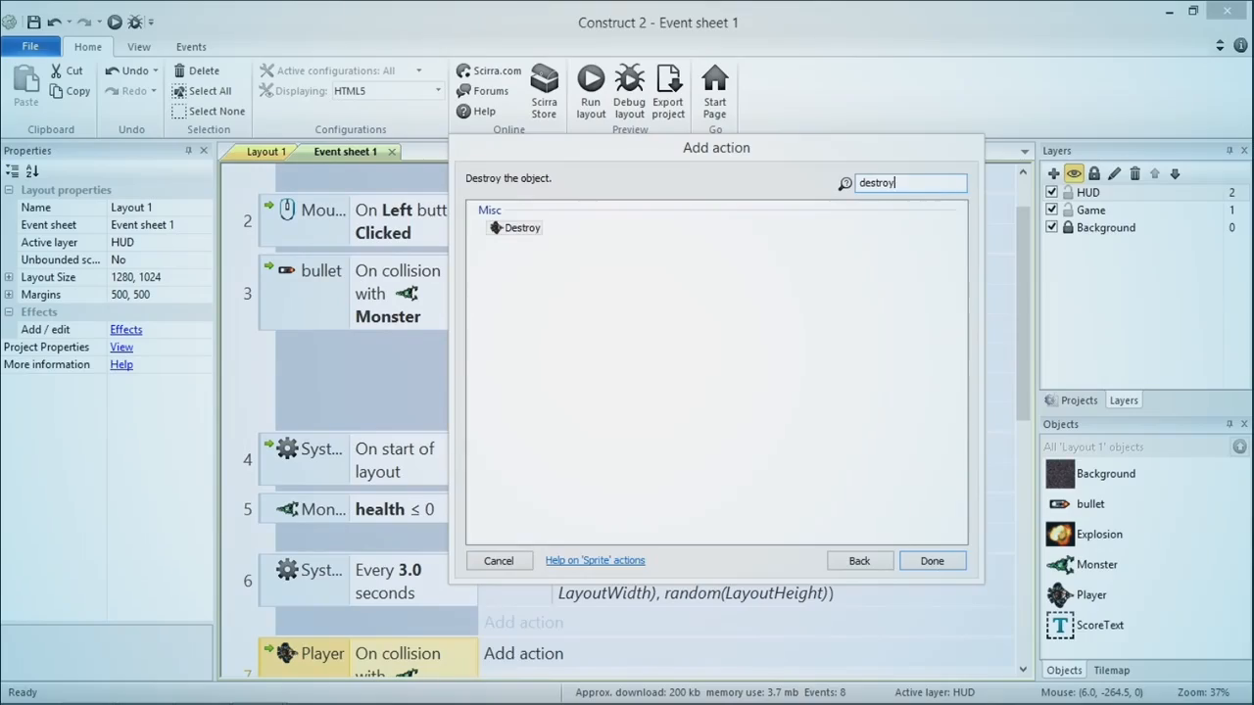
key("Return")
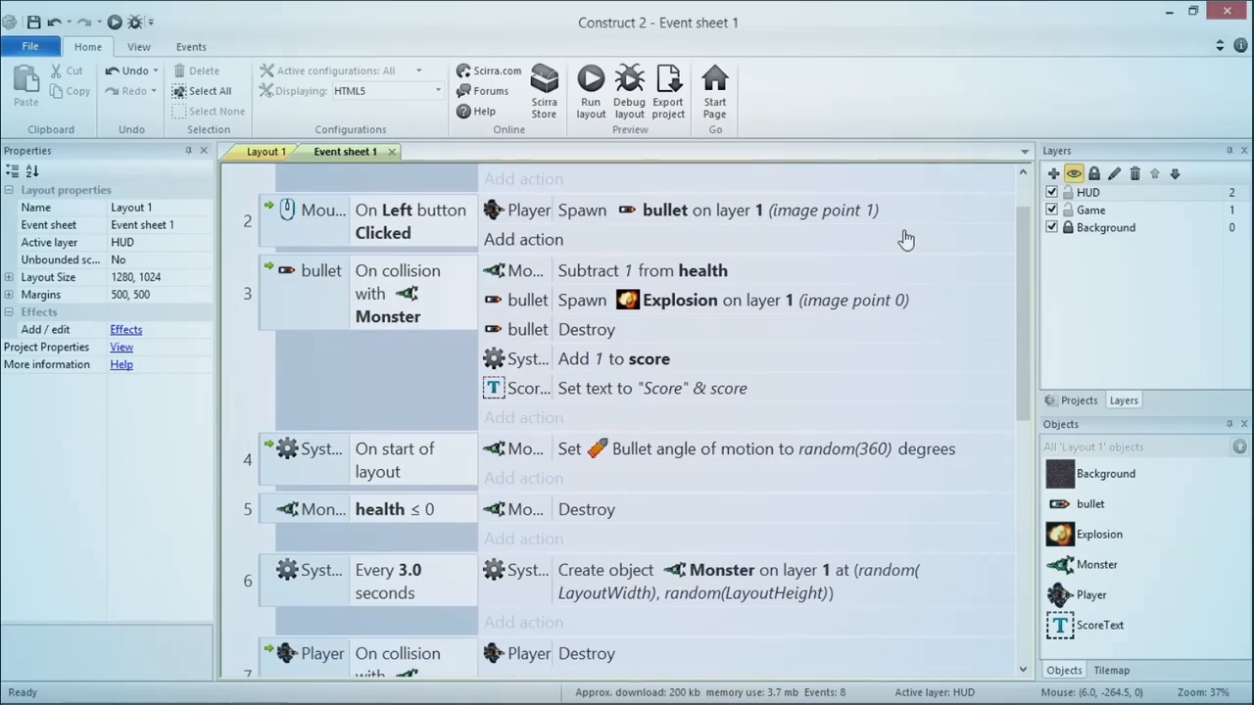
Step: Run the layout and test shooting at monsters and moving the player into them
left_click(585, 85)
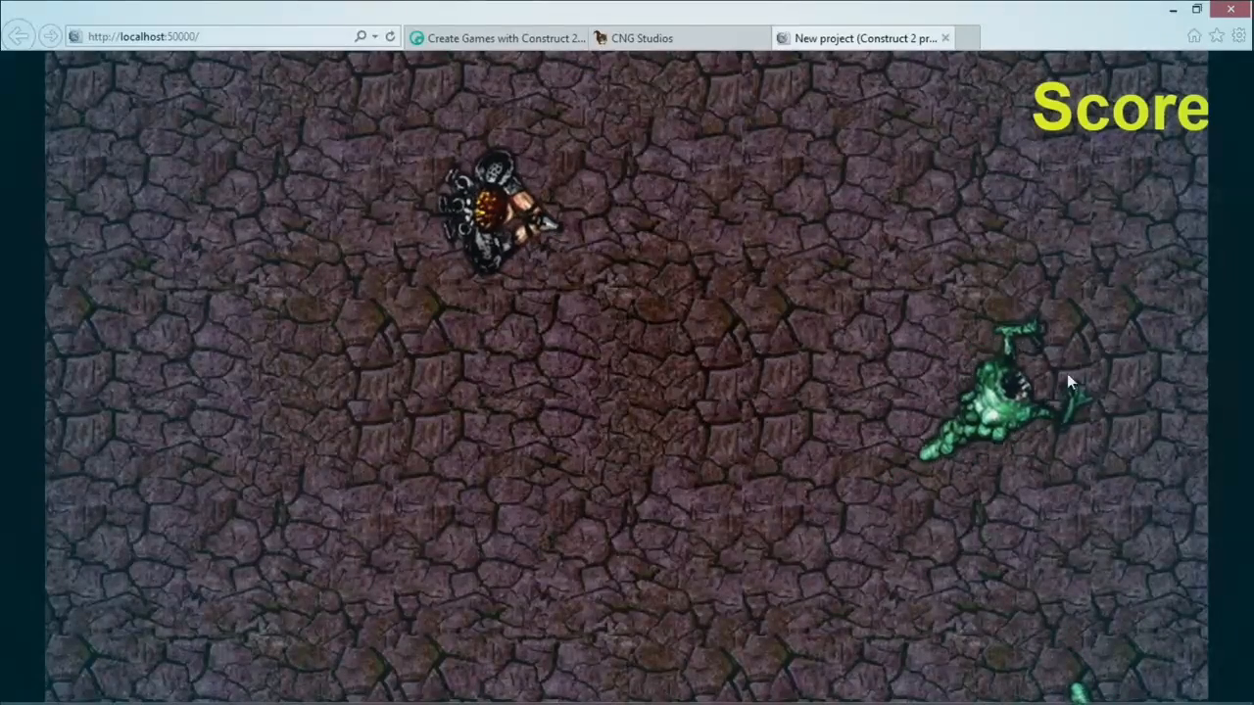
left_click(1067, 380)
left_click(1067, 387)
left_click(1067, 392)
left_click(1069, 390)
left_click(1077, 383)
left_click(1079, 381)
left_click(1078, 381)
left_click(1080, 380)
left_click(1080, 379)
key("Right")
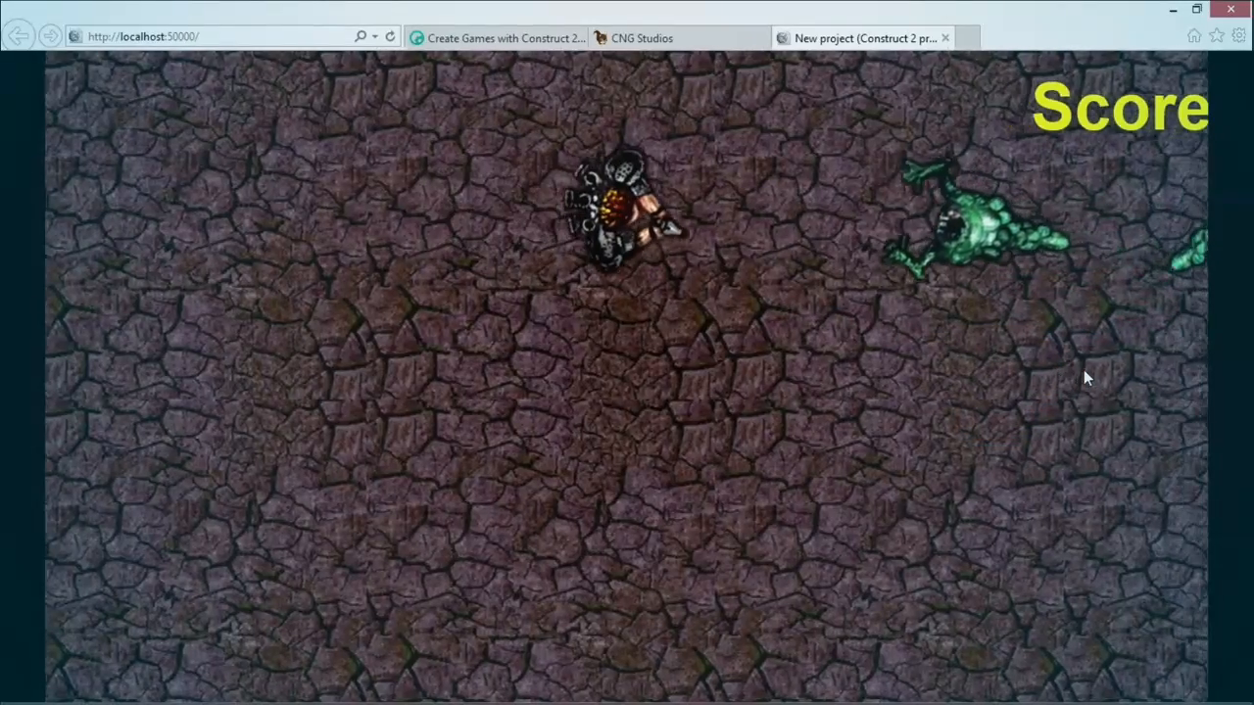
key("Down")
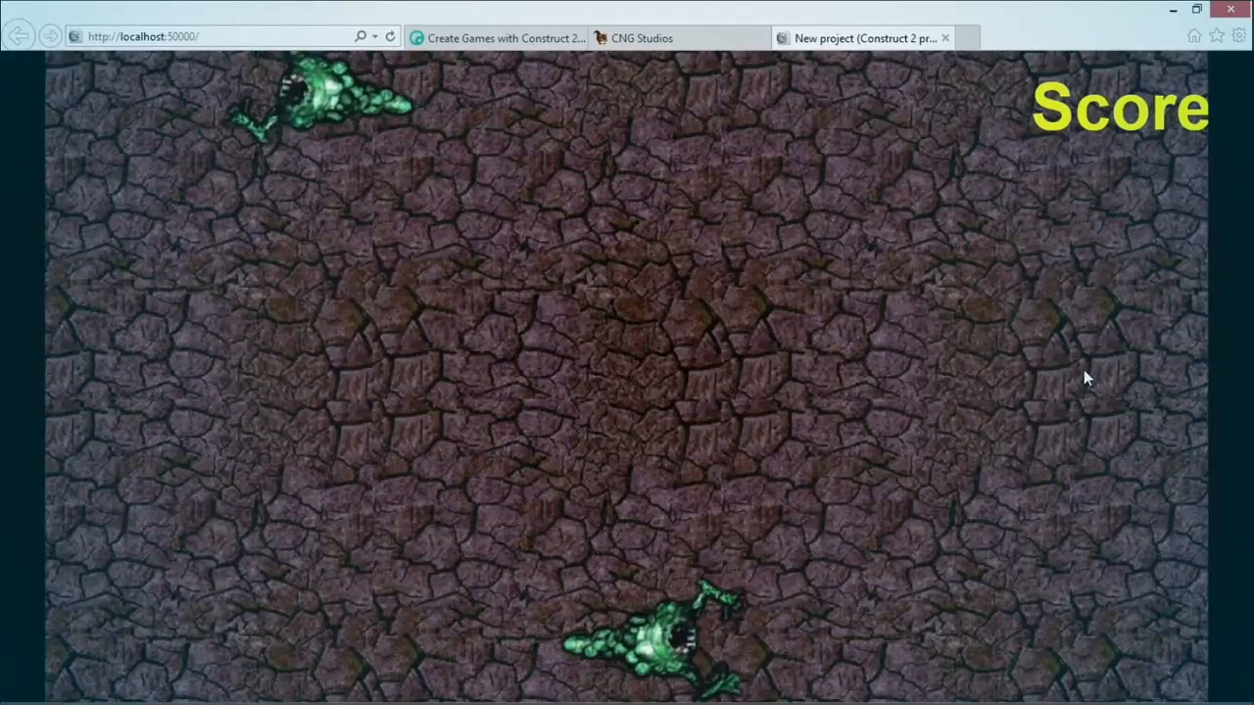
Step: Switch back to Construct 2 and move the ScoreText object in Layout 1 to about 78, 26, near the layout's upper-left corner
key("alt+Tab")
left_click(256, 154)
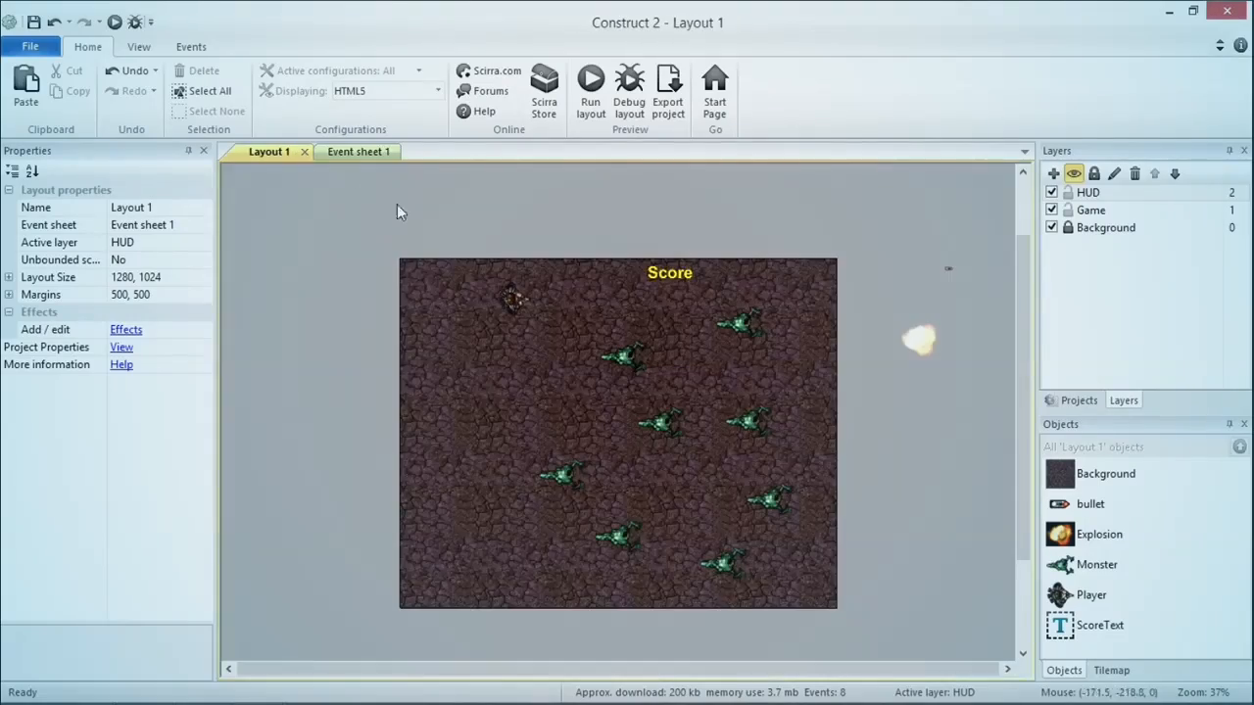
left_click_drag(670, 280, 457, 279)
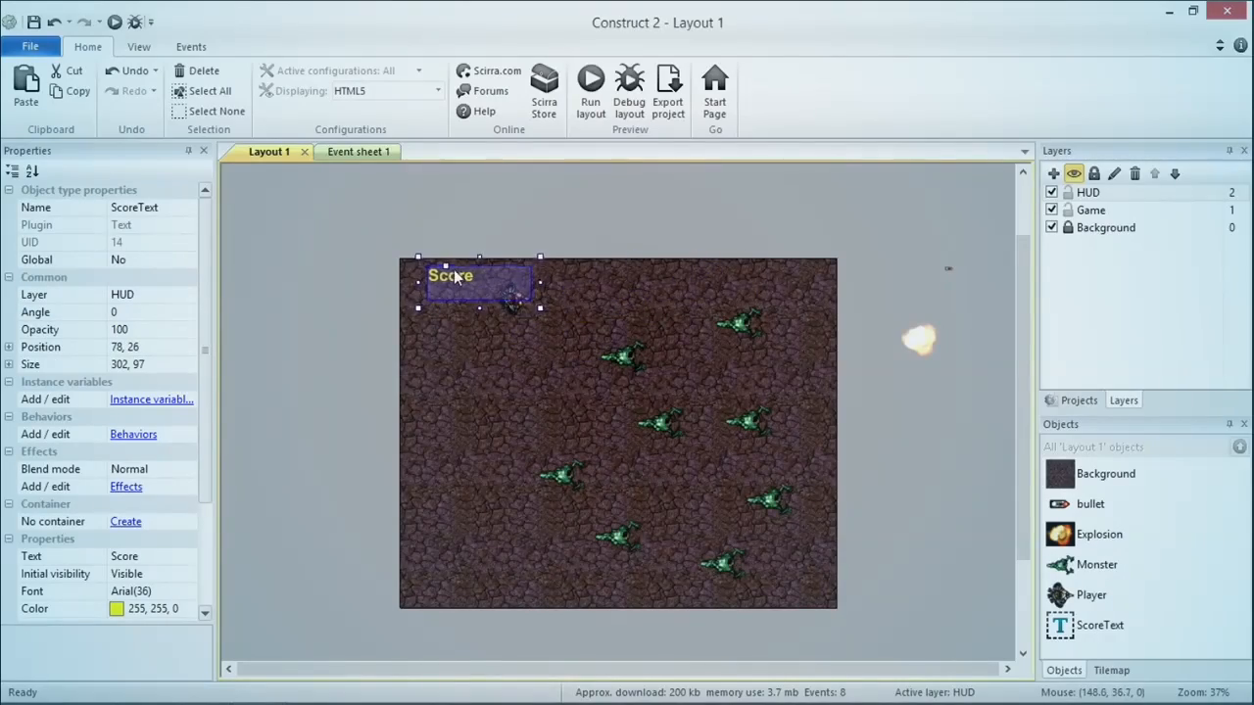
Step: Run the layout again and shoot at monsters to check the repositioned score display, then switch to the presentation slides
left_click(591, 86)
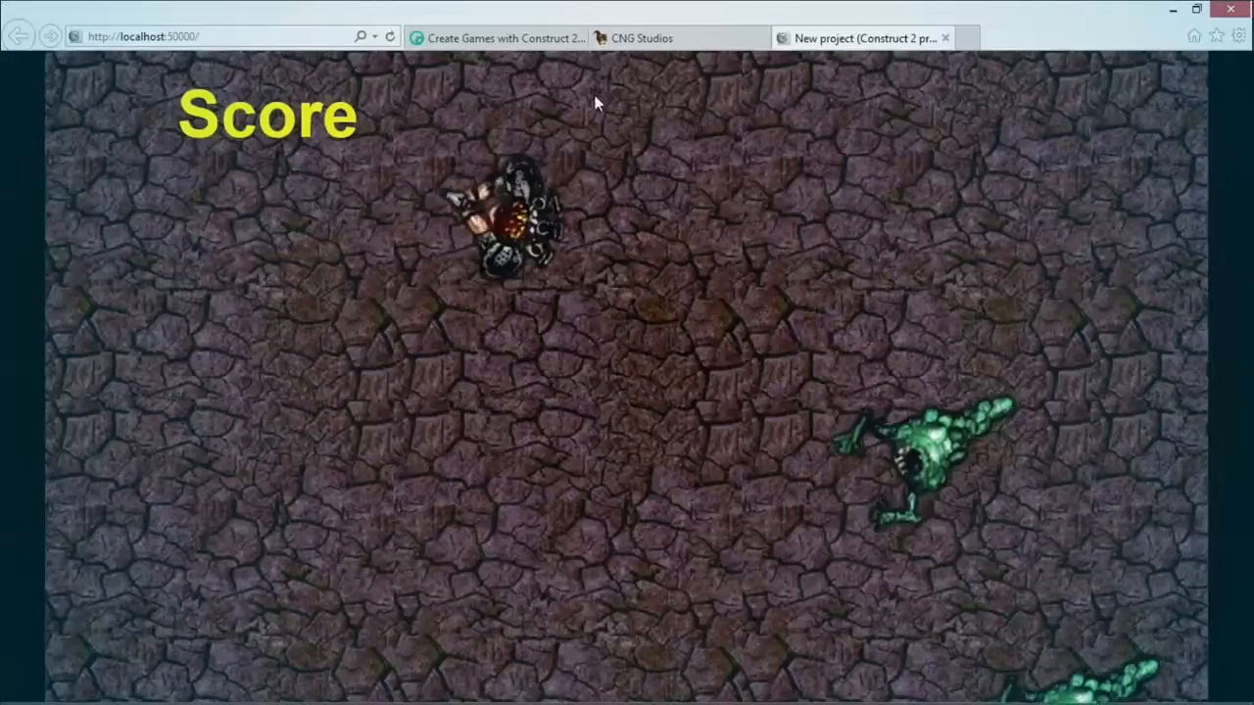
left_click(734, 498)
left_click(737, 515)
left_click(739, 534)
left_click(739, 558)
left_click(709, 568)
left_click(707, 568)
left_click(706, 569)
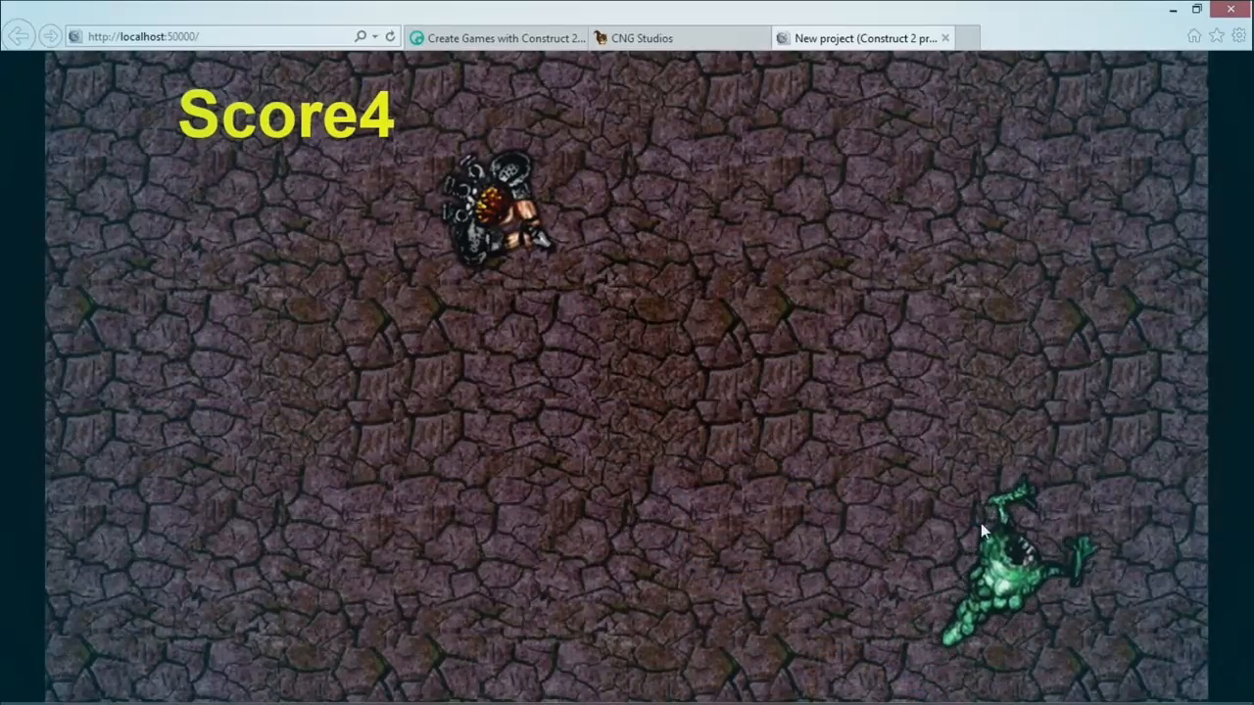
left_click(1121, 426)
left_click(1121, 426)
left_click(1121, 426)
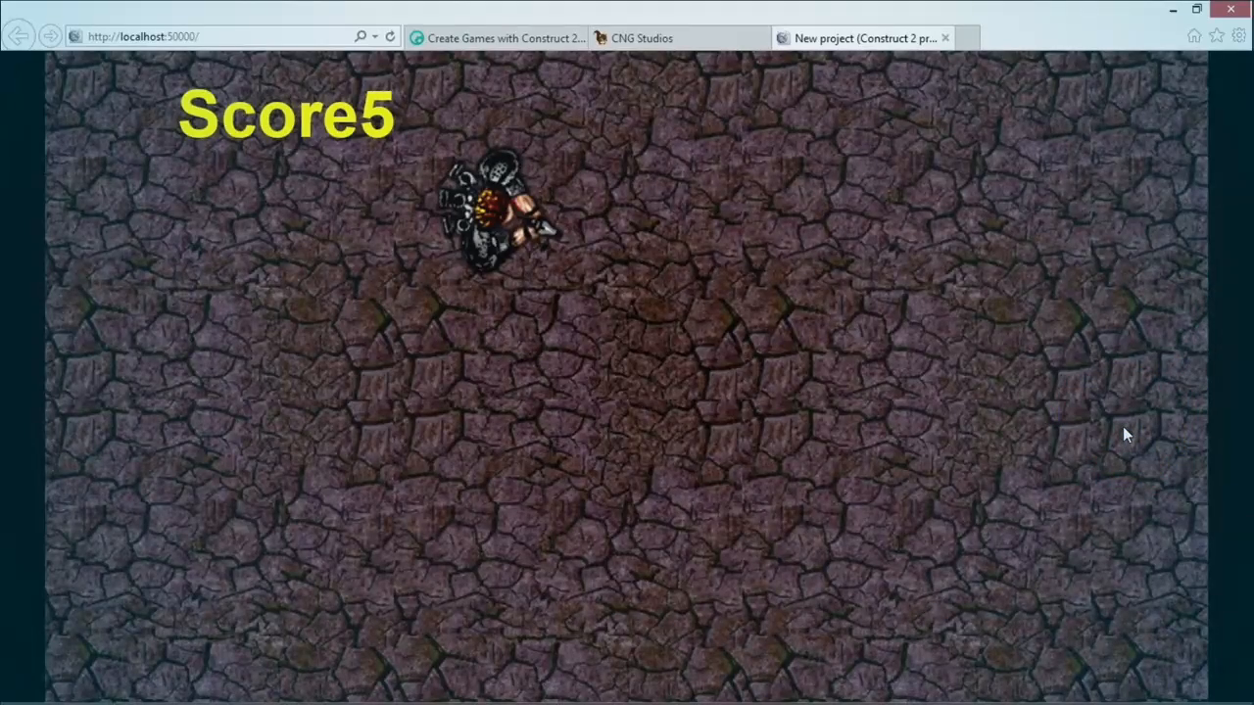
key("alt+Tab")
key("alt+Tab")
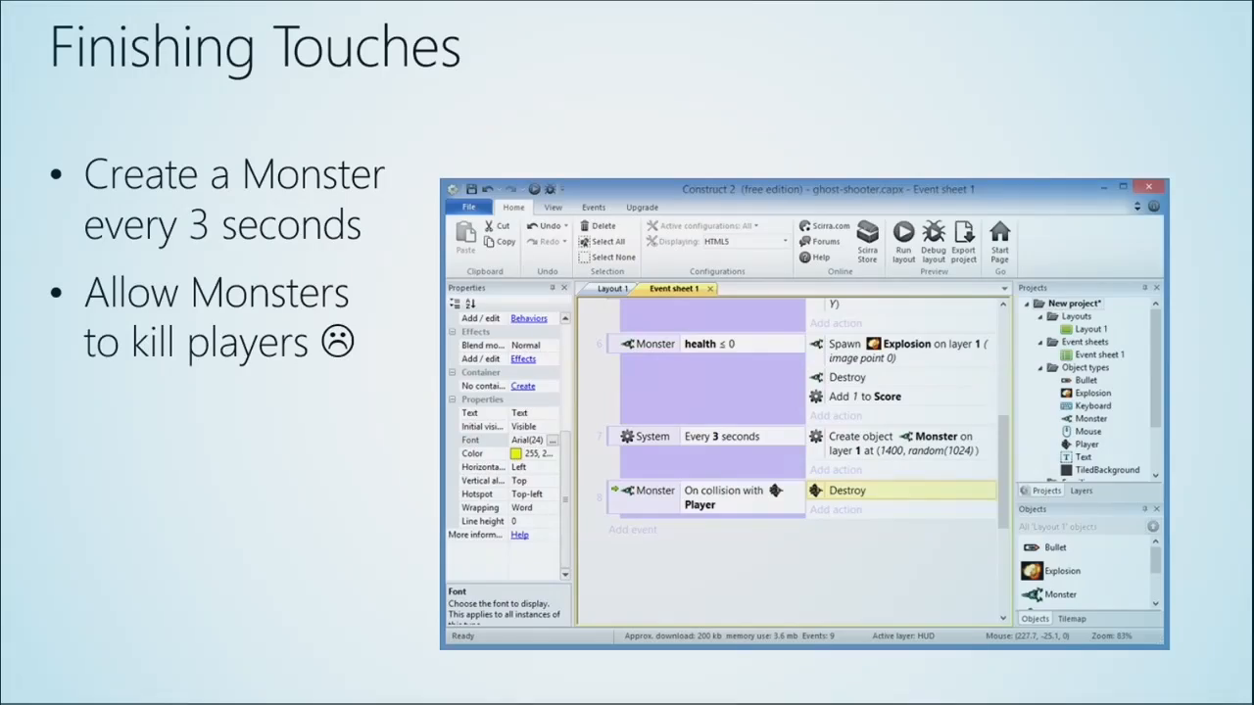